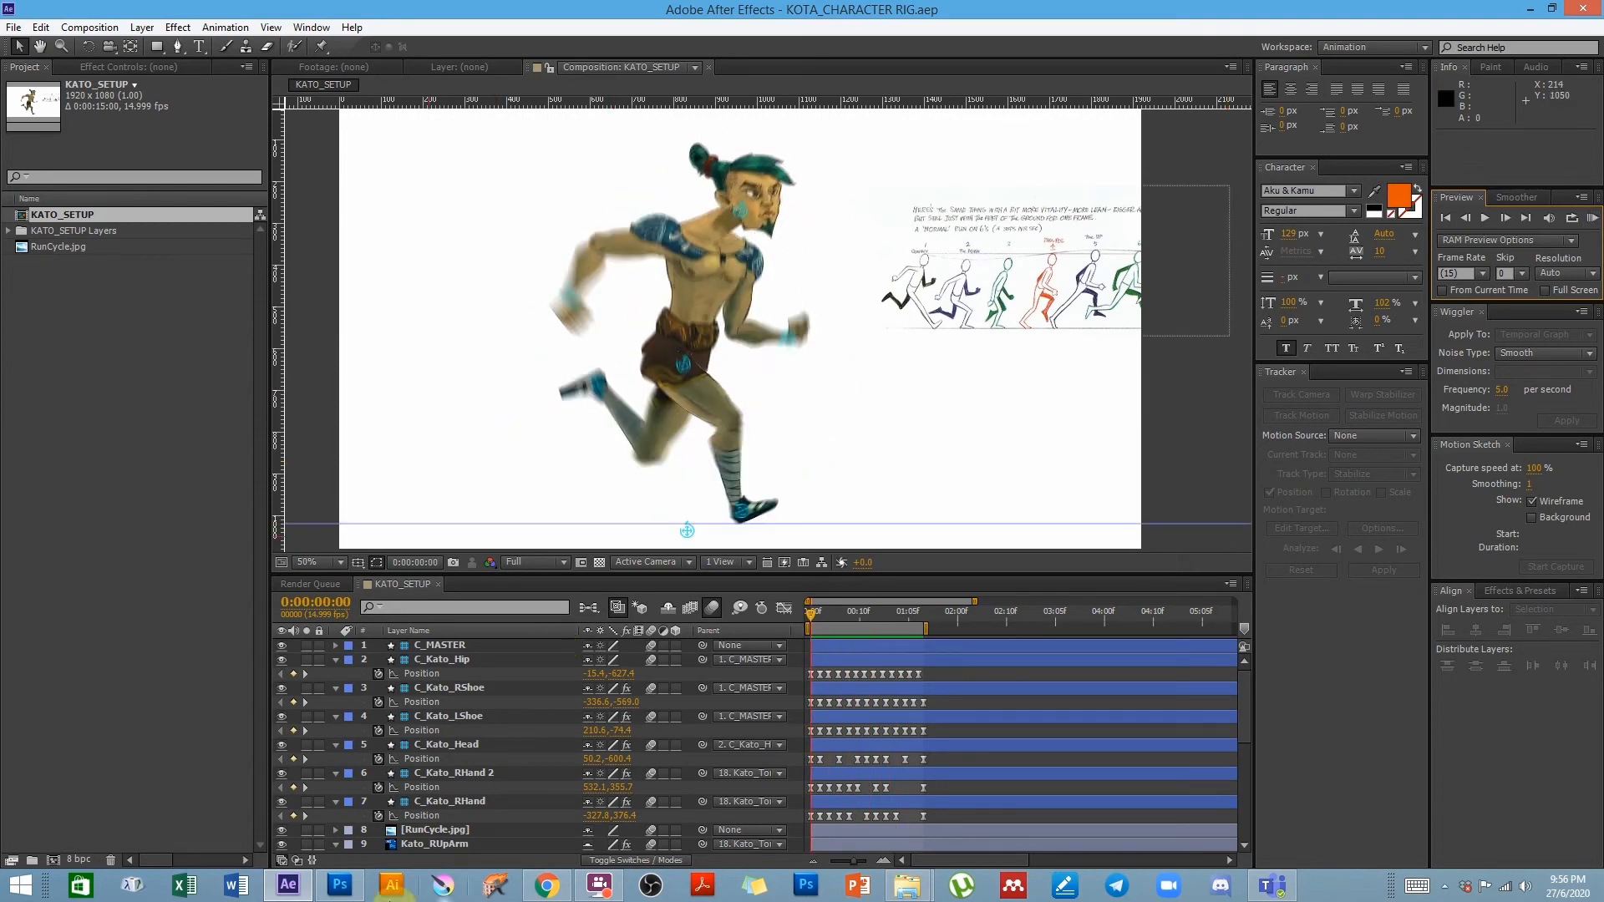
- Switch to Photoshop and examine the separated body parts and the full figure in KATO_SETUP.psd
left_click(339, 885)
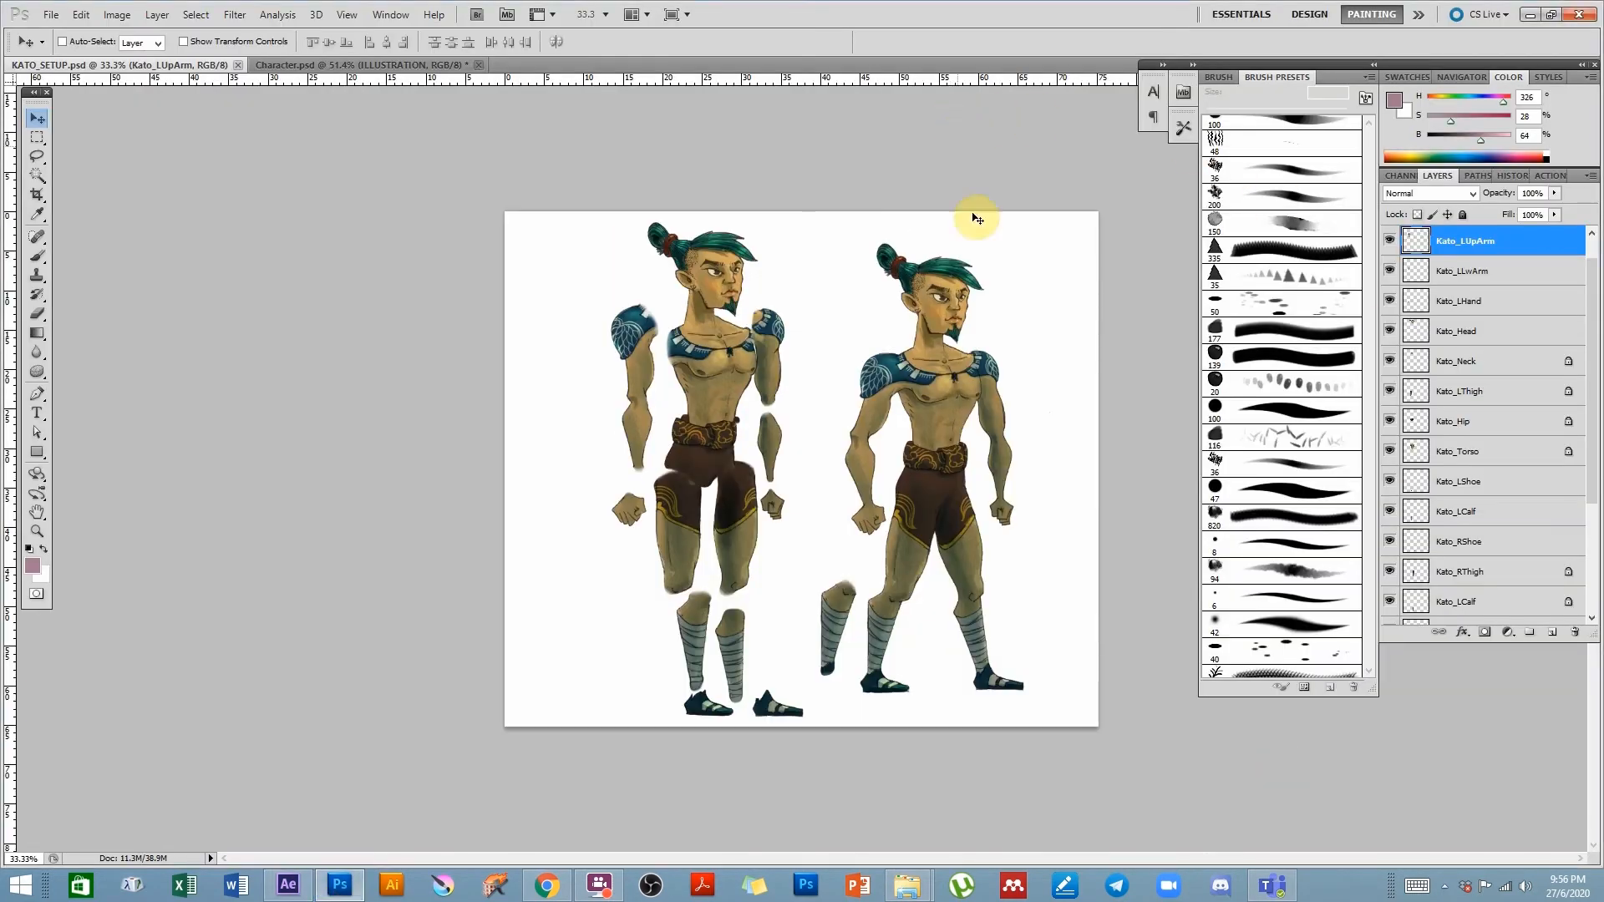
key("ctrl+plus")
left_click_drag(815, 424, 655, 436)
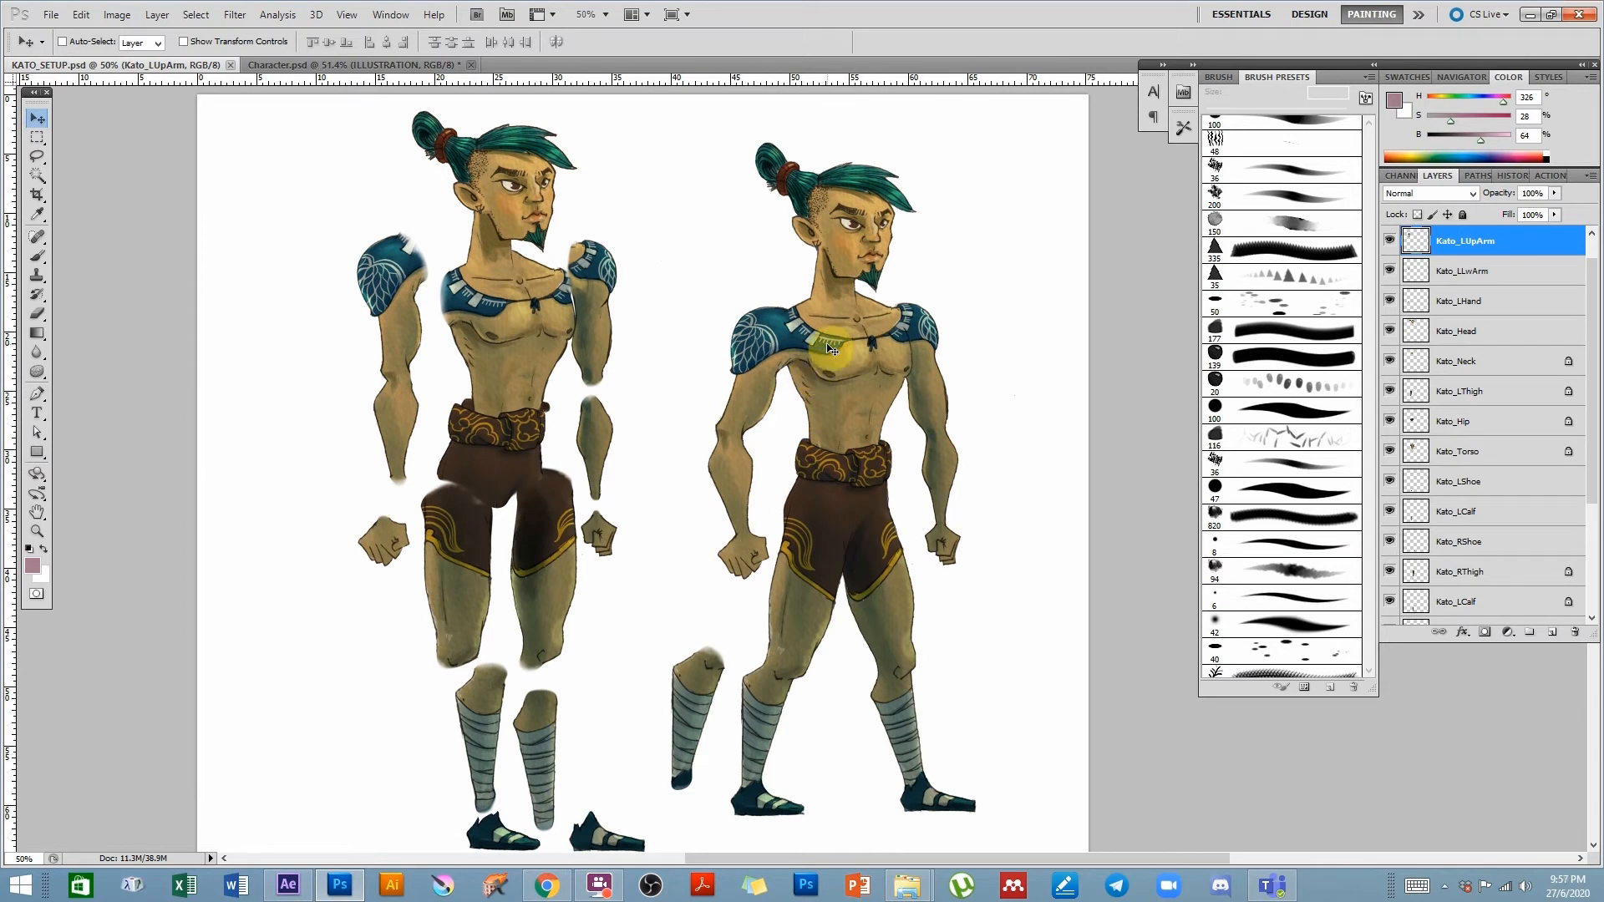
left_click_drag(852, 289, 853, 326)
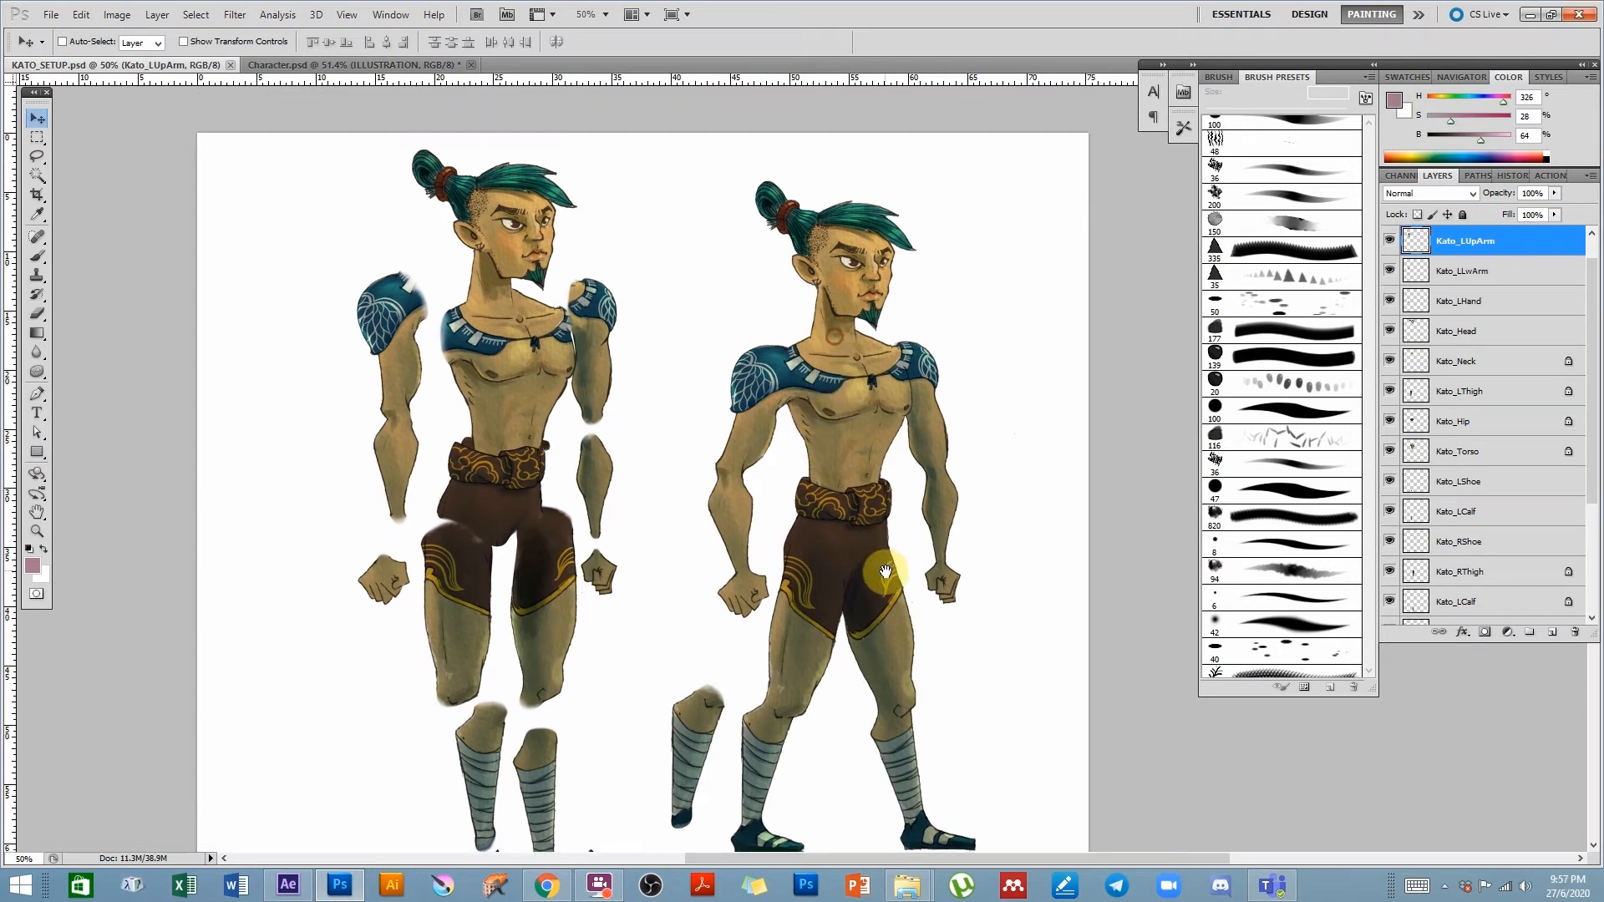
left_click_drag(887, 561, 859, 538)
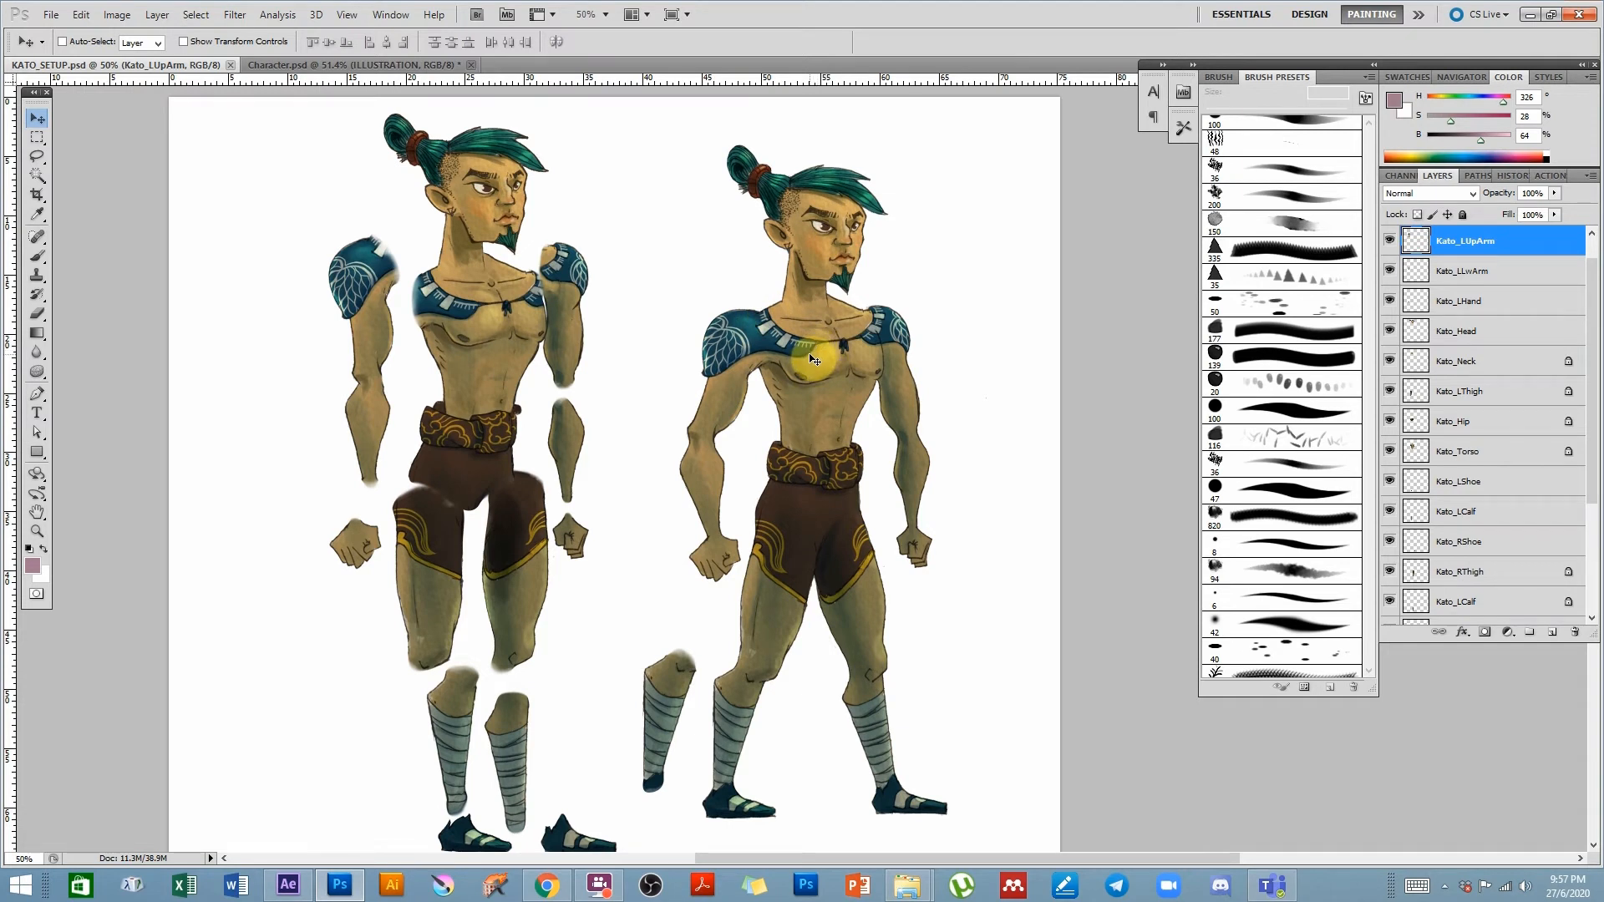
left_click_drag(871, 452, 872, 410)
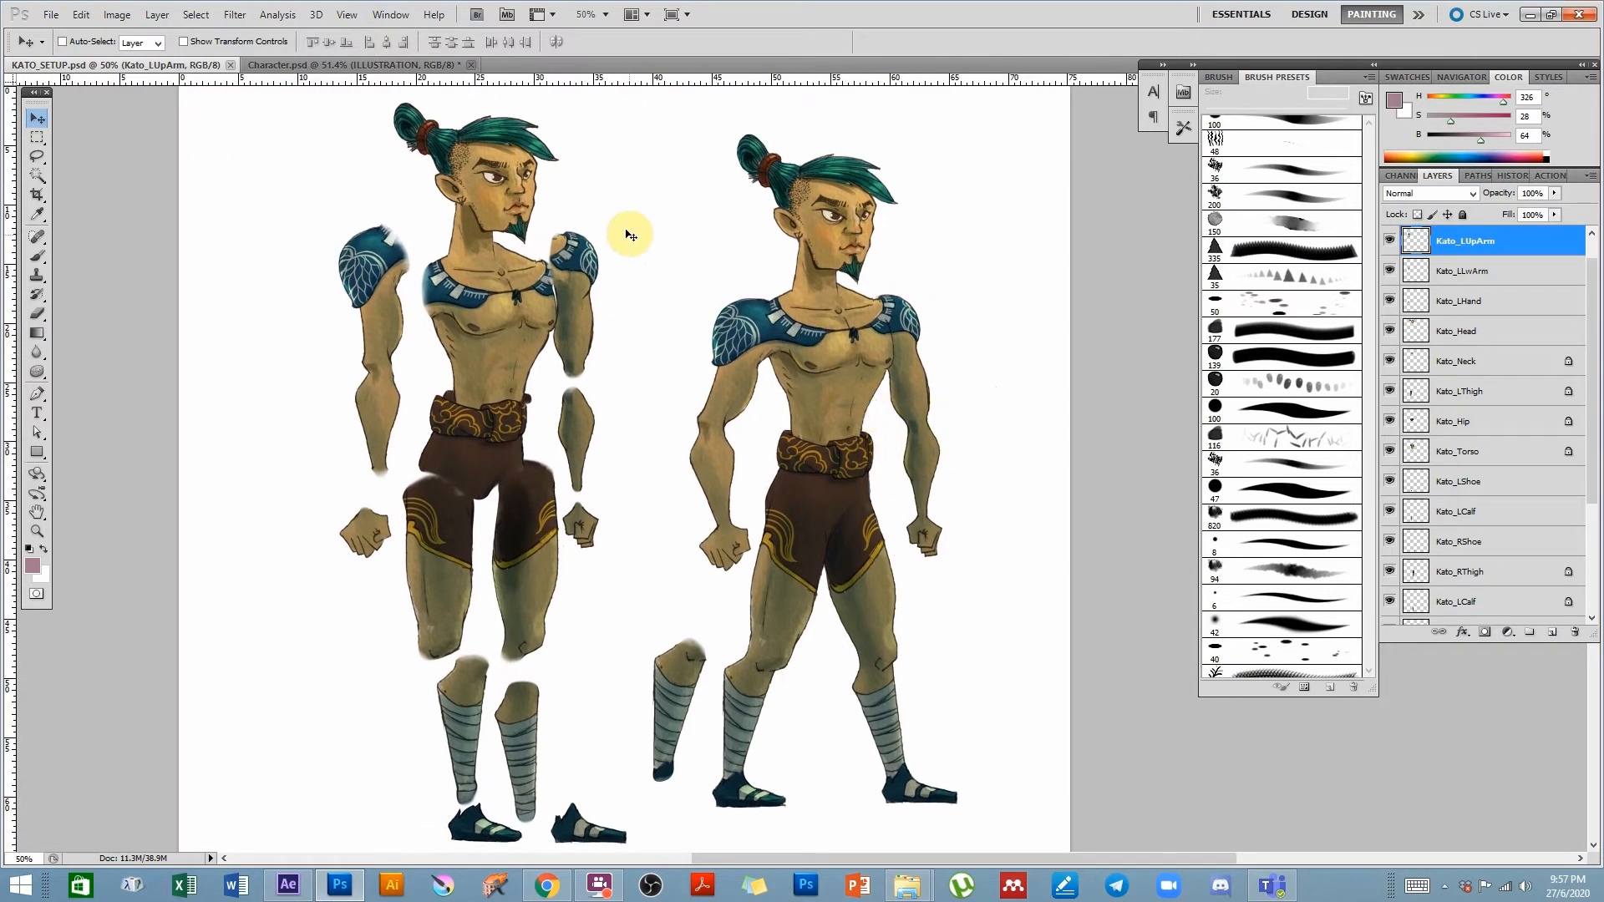
- View Character.psd with Layer 5 hidden and the ILLUSTRATION group shown
left_click(386, 65)
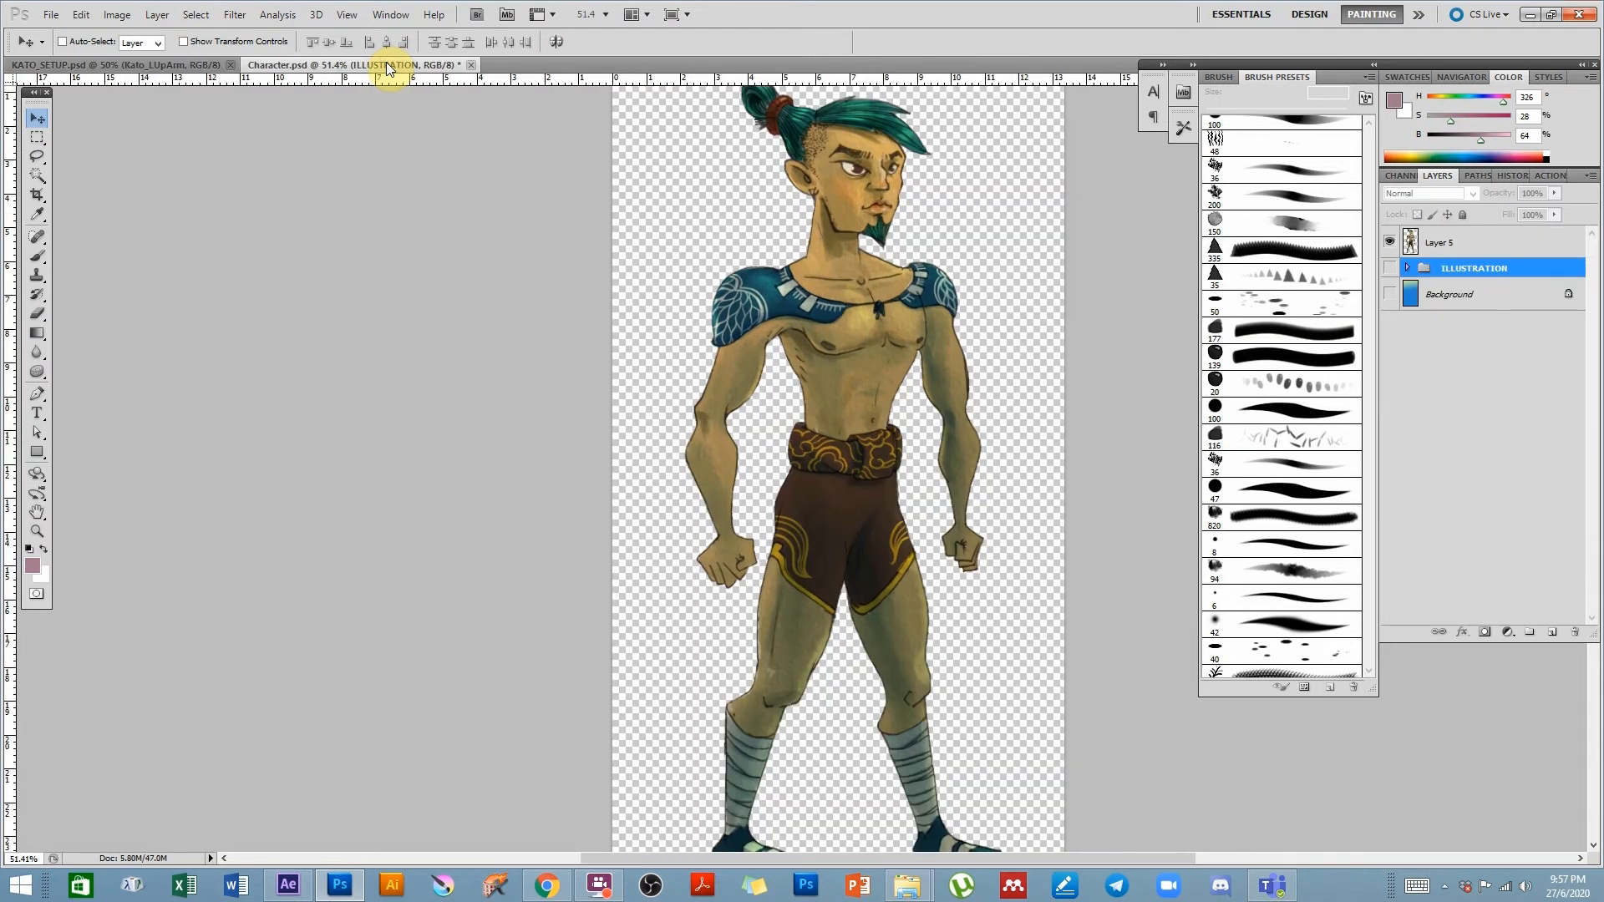
left_click(1390, 243)
left_click(1390, 267)
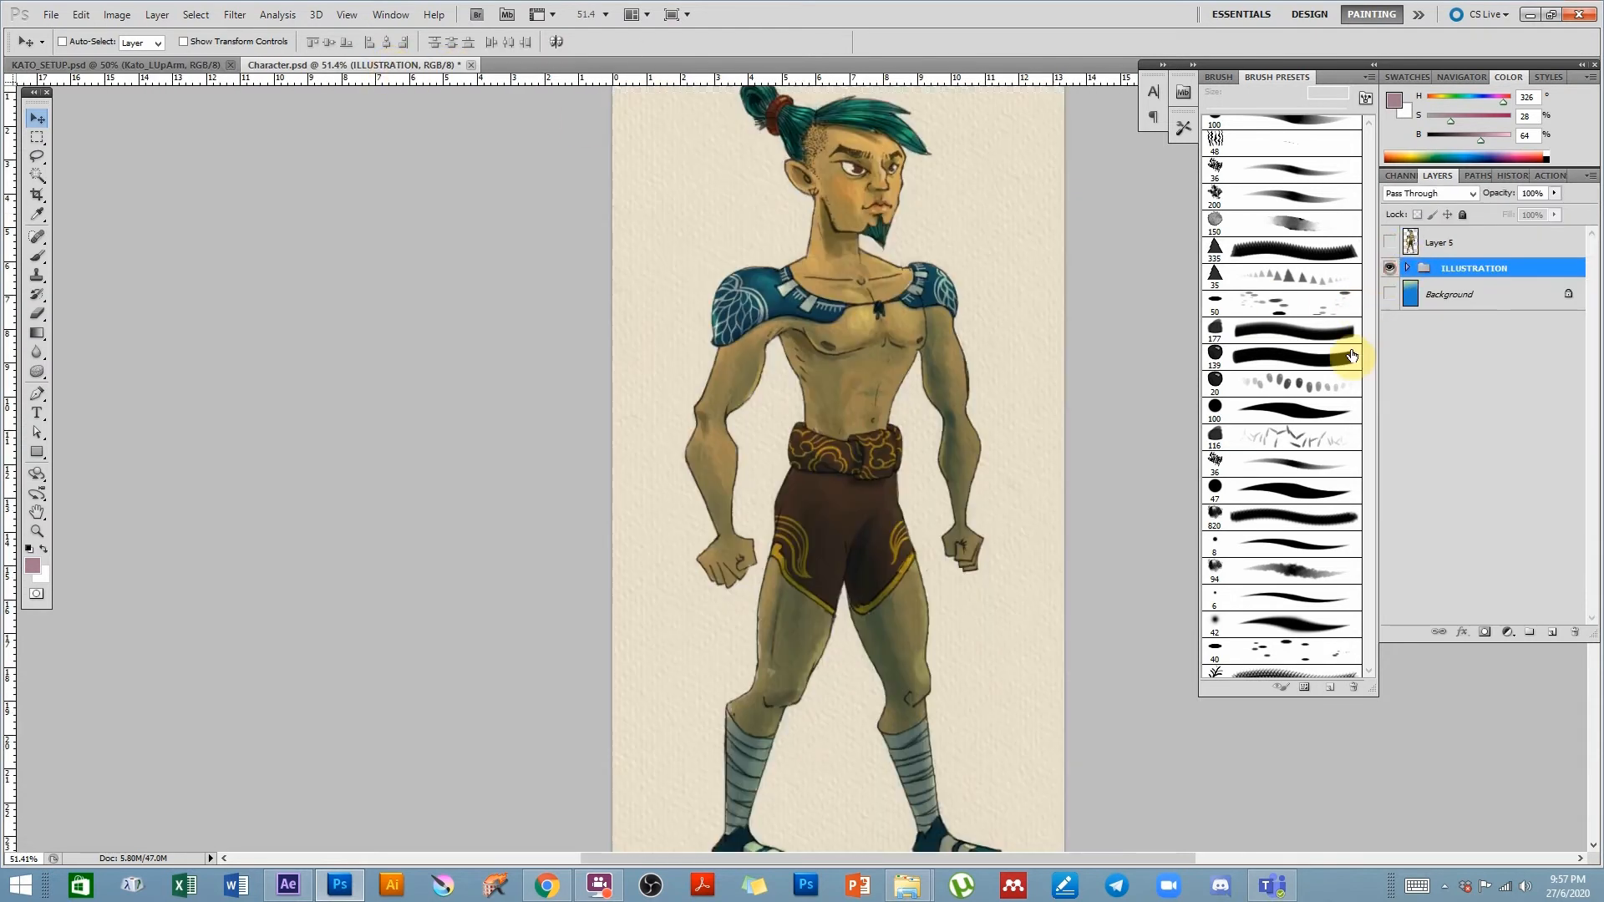
- Expand the ILLUSTRATION group, hide Layer 4 copy, and examine the pencil sketch of the character from head to feet
left_click(1409, 269)
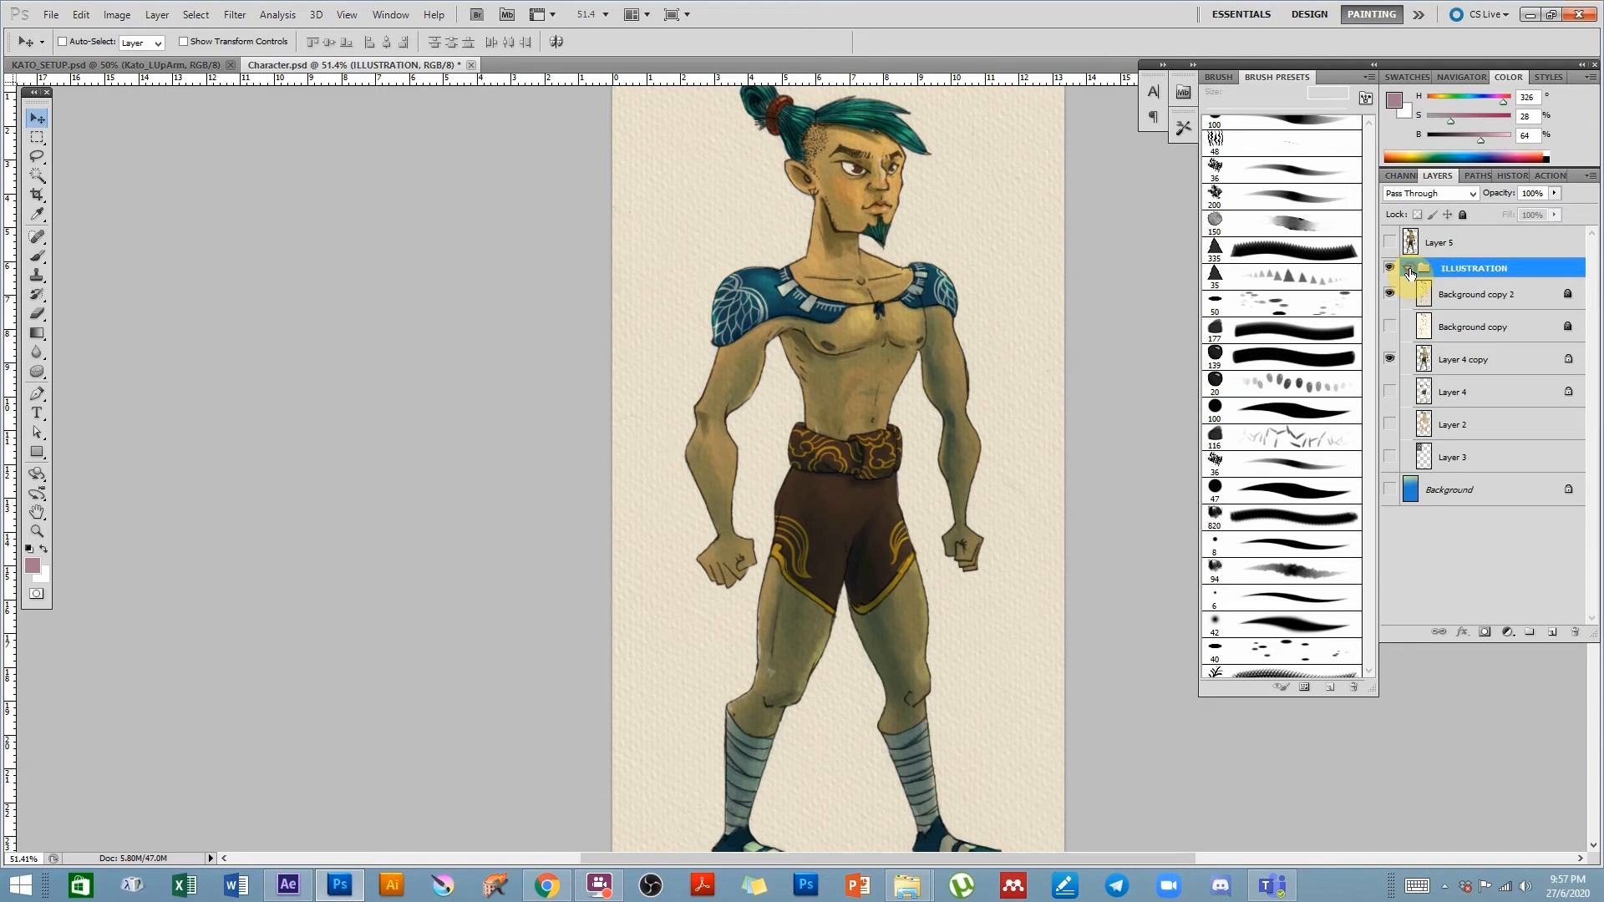
left_click(1392, 359)
left_click_drag(928, 387, 870, 412)
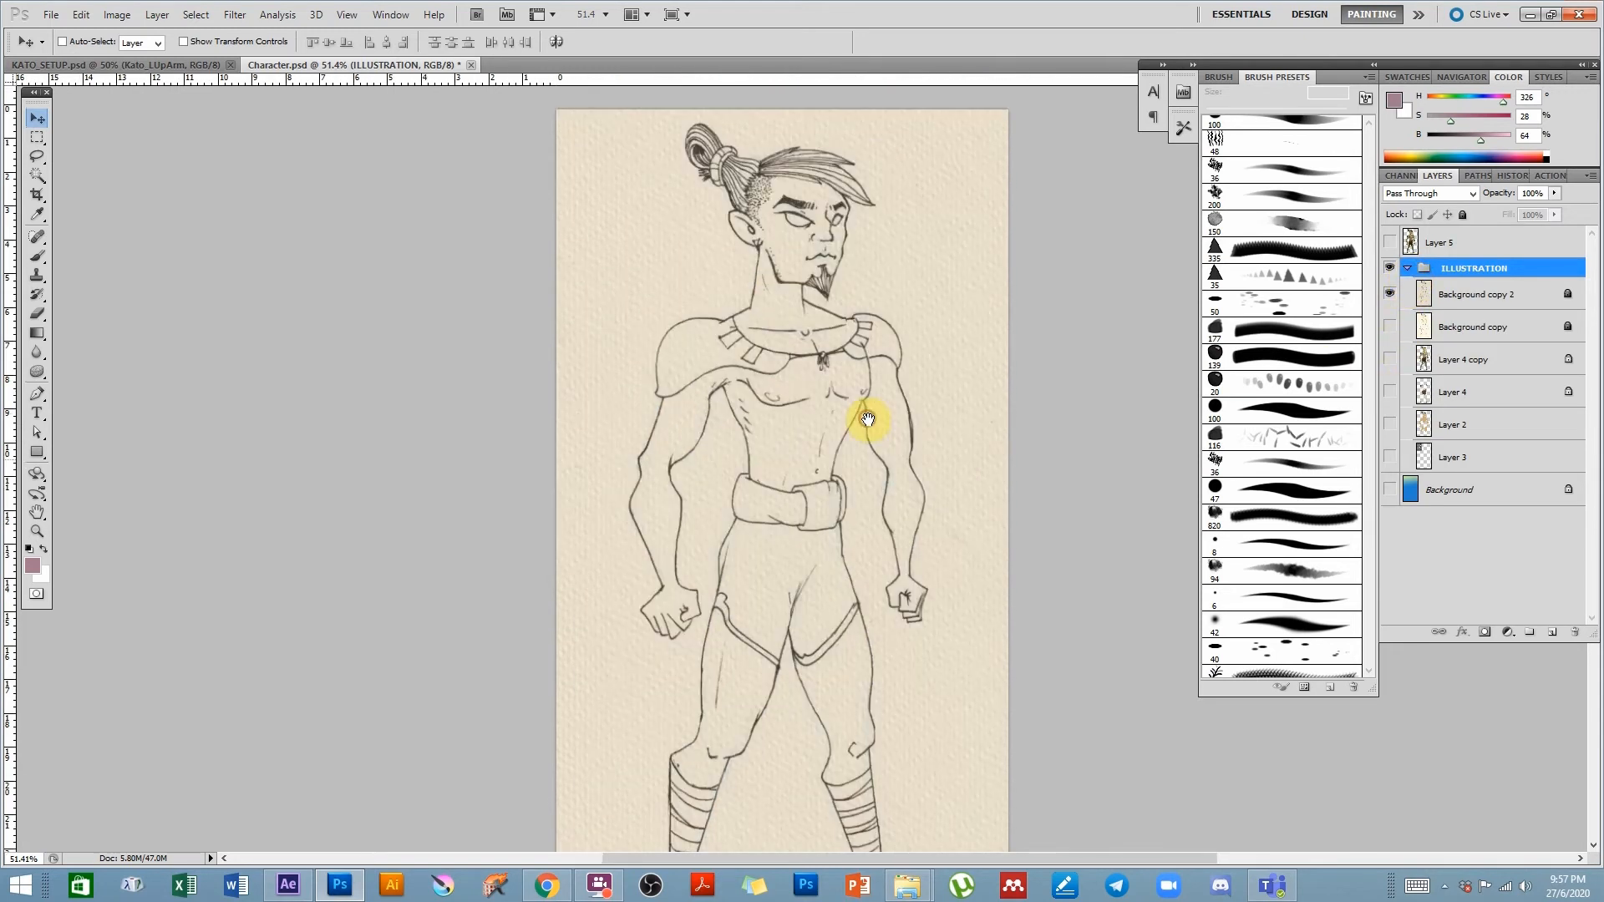
left_click_drag(862, 539, 844, 487)
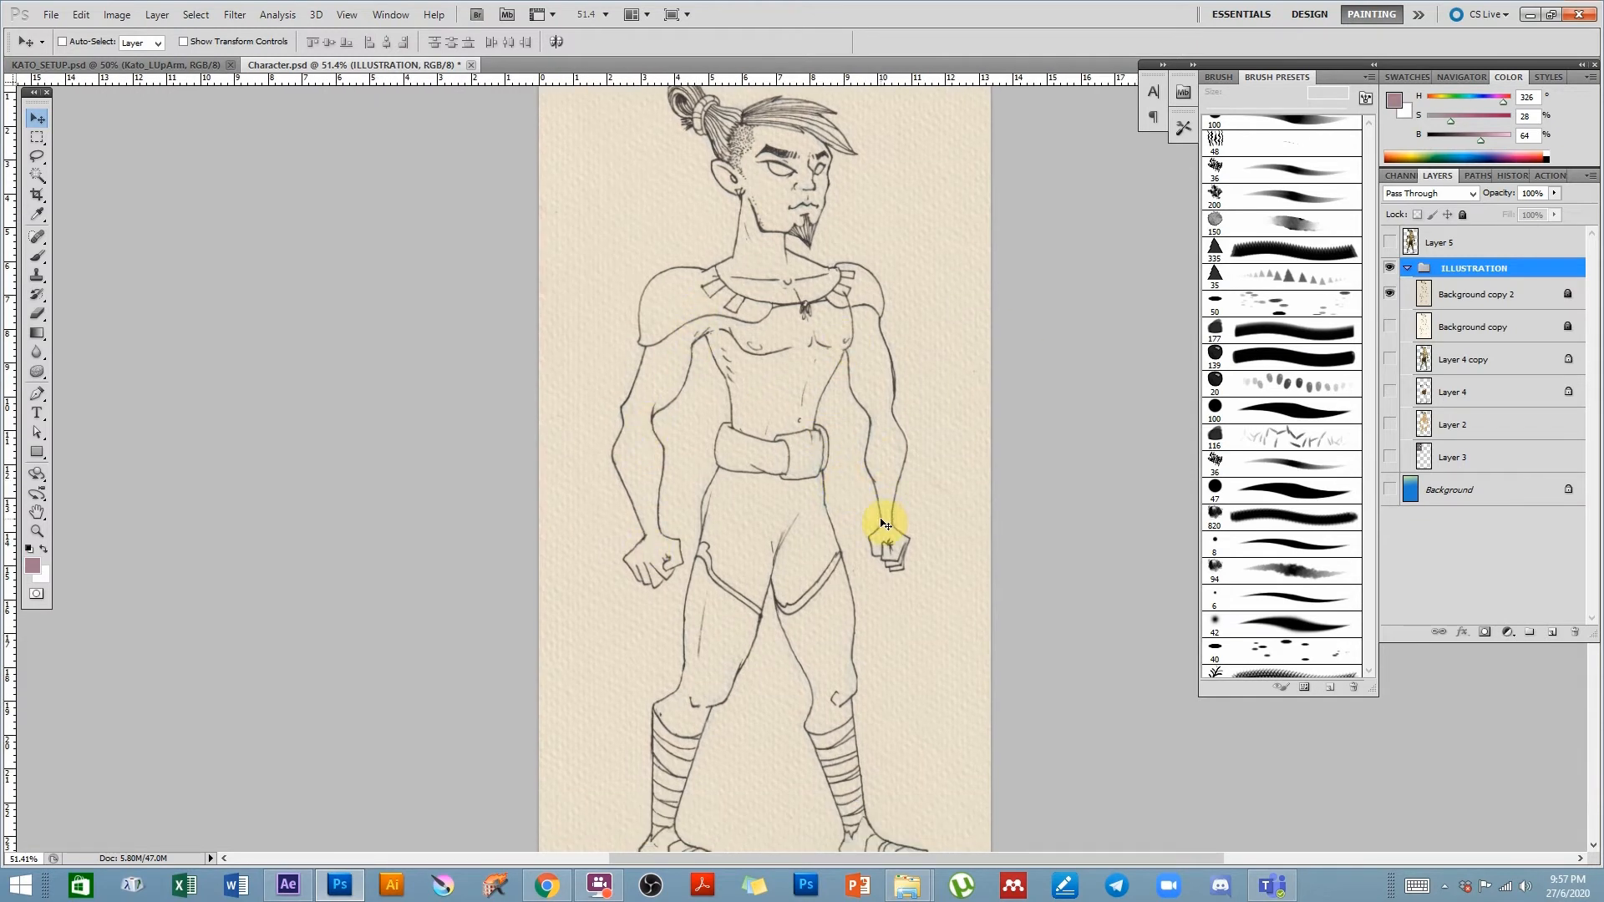
left_click_drag(681, 452, 712, 447)
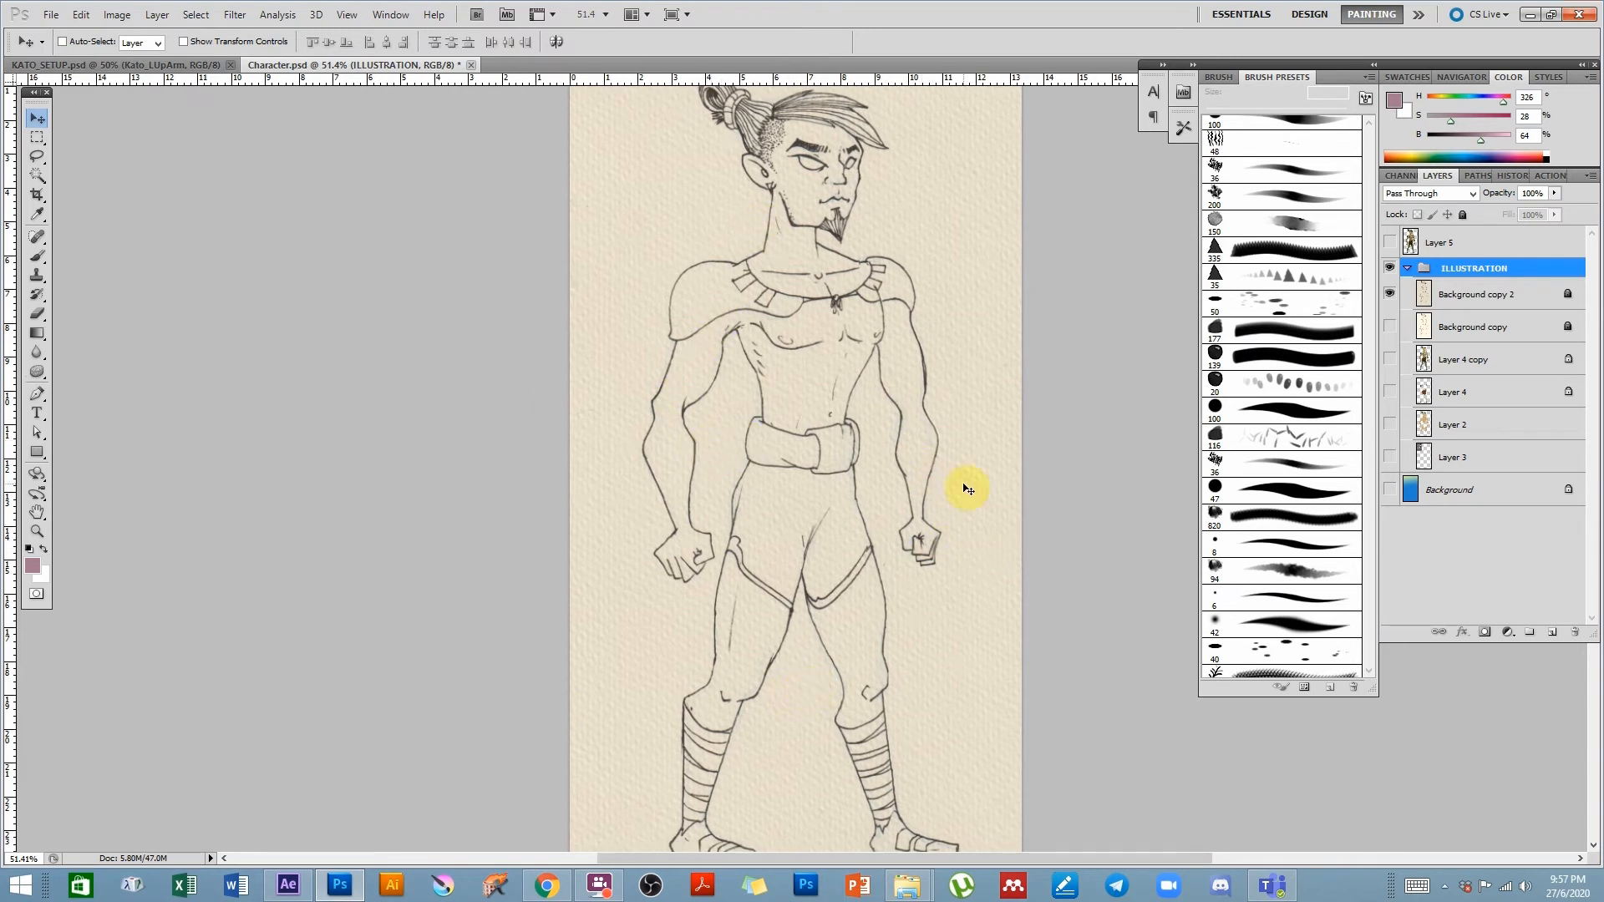
left_click_drag(789, 490, 774, 480)
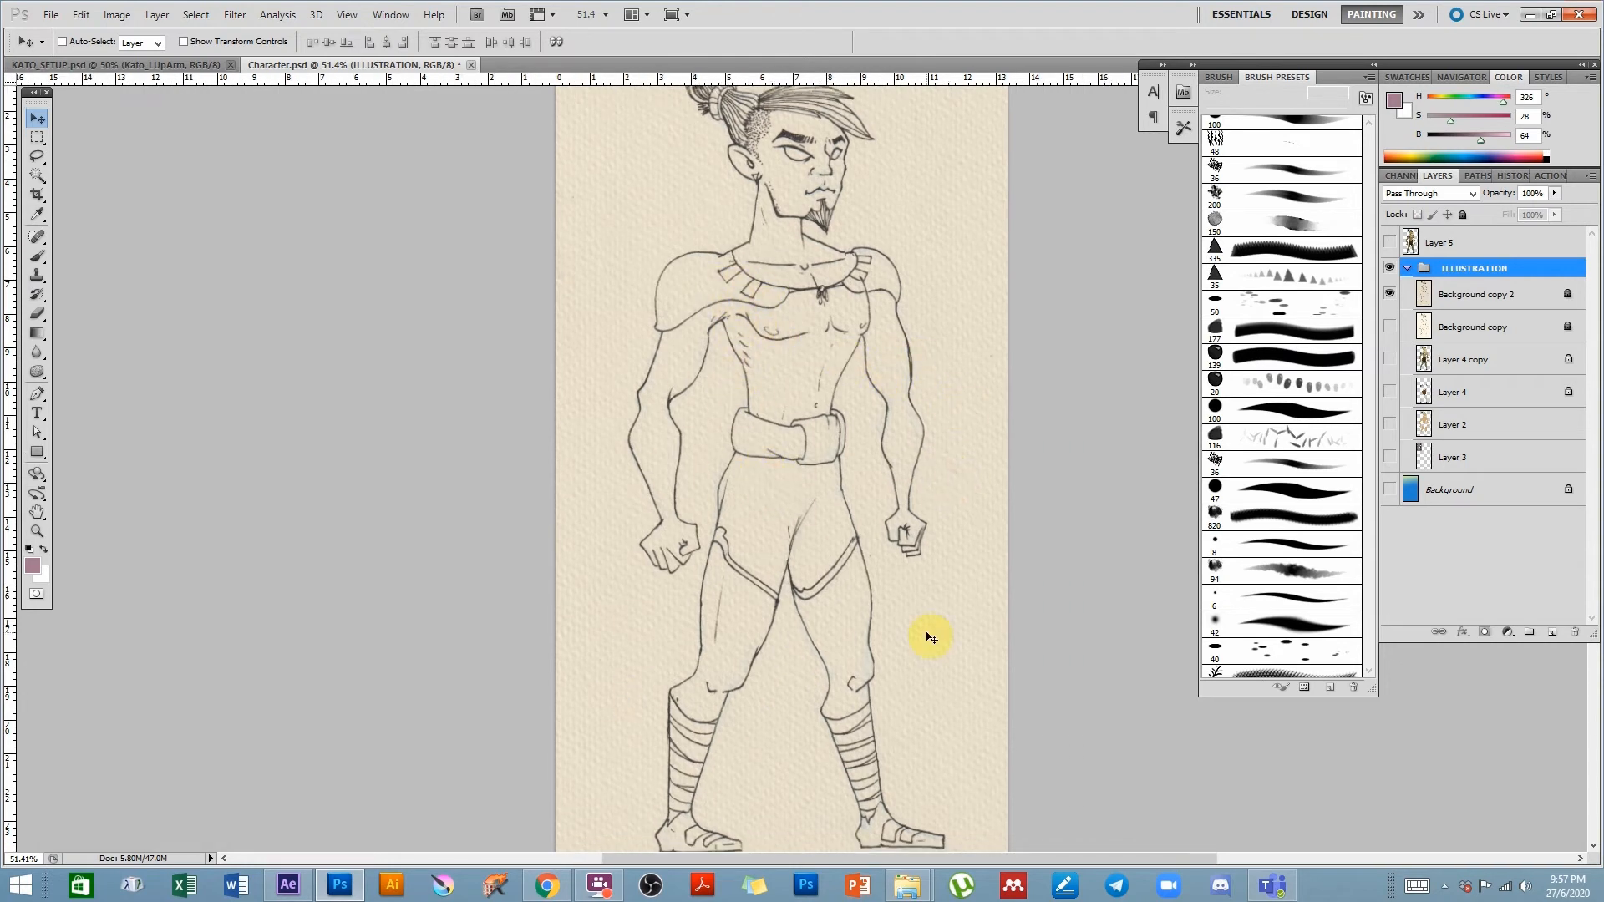
left_click_drag(841, 610, 860, 514)
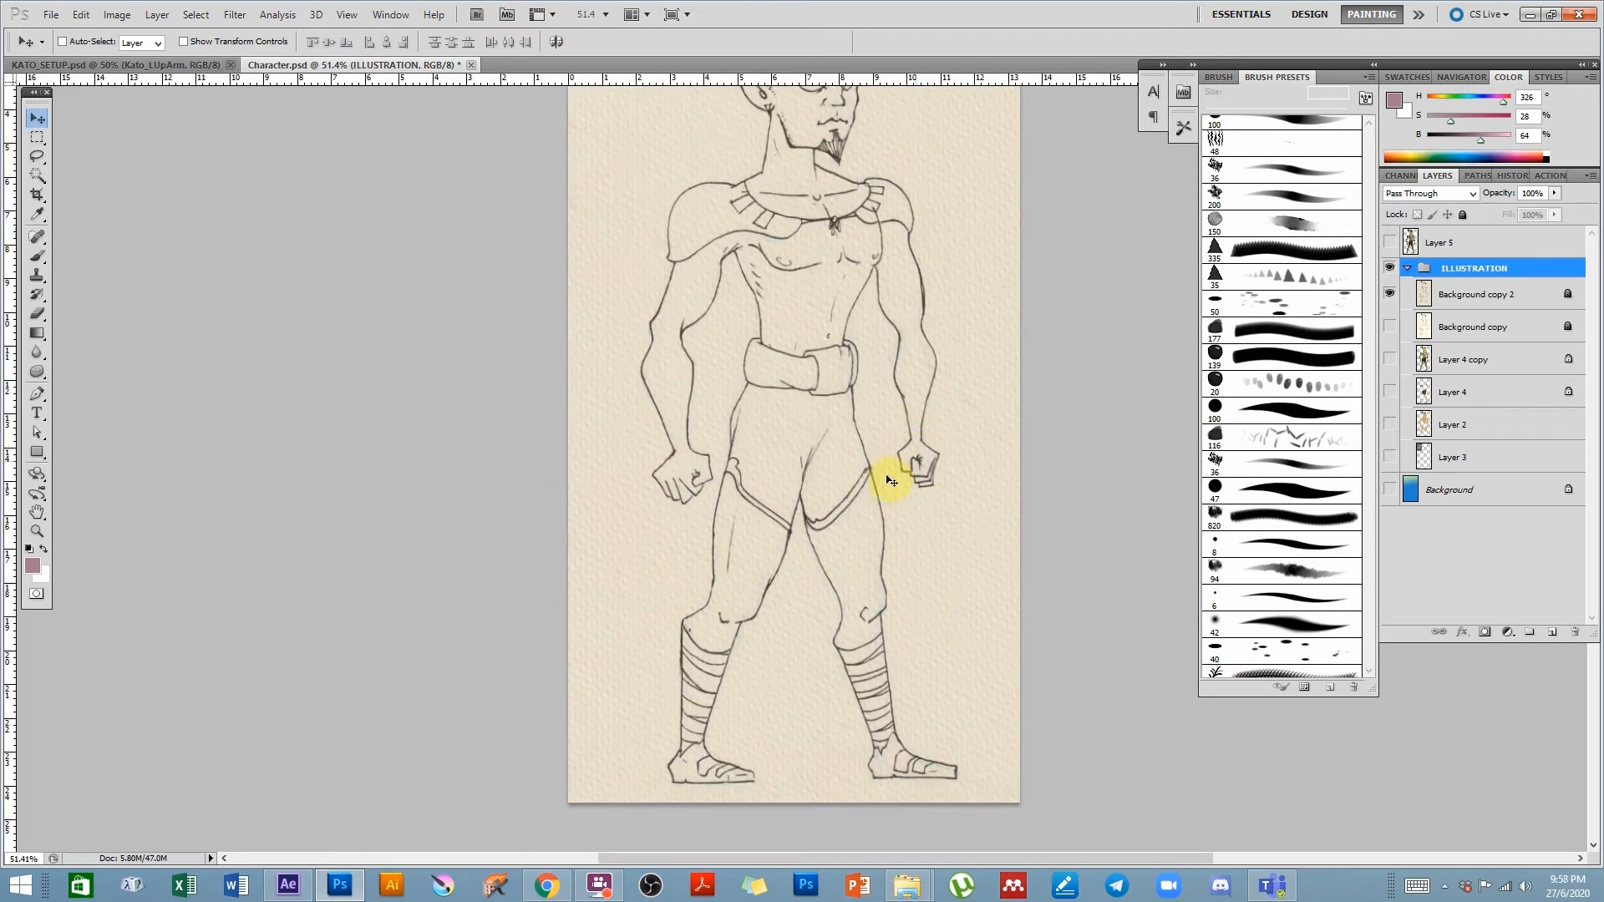
left_click_drag(794, 334, 801, 427)
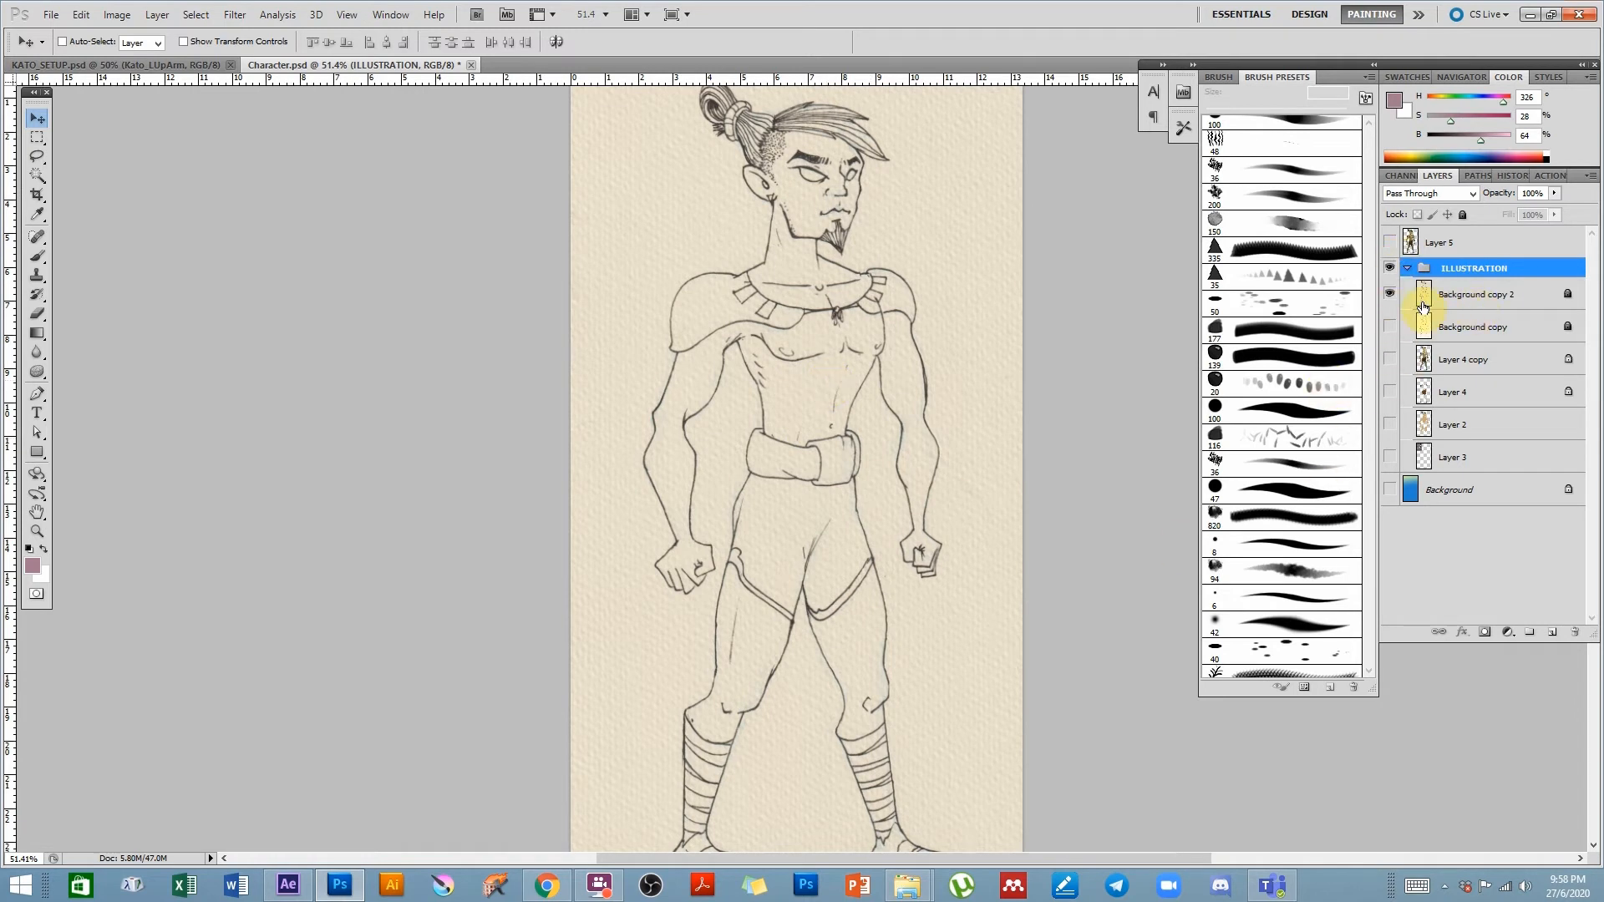
- Show Layer 4 copy to view the coloured artwork, and swap the visible ILLUSTRATION group for Layer 5
left_click(1487, 297)
left_click(1390, 359)
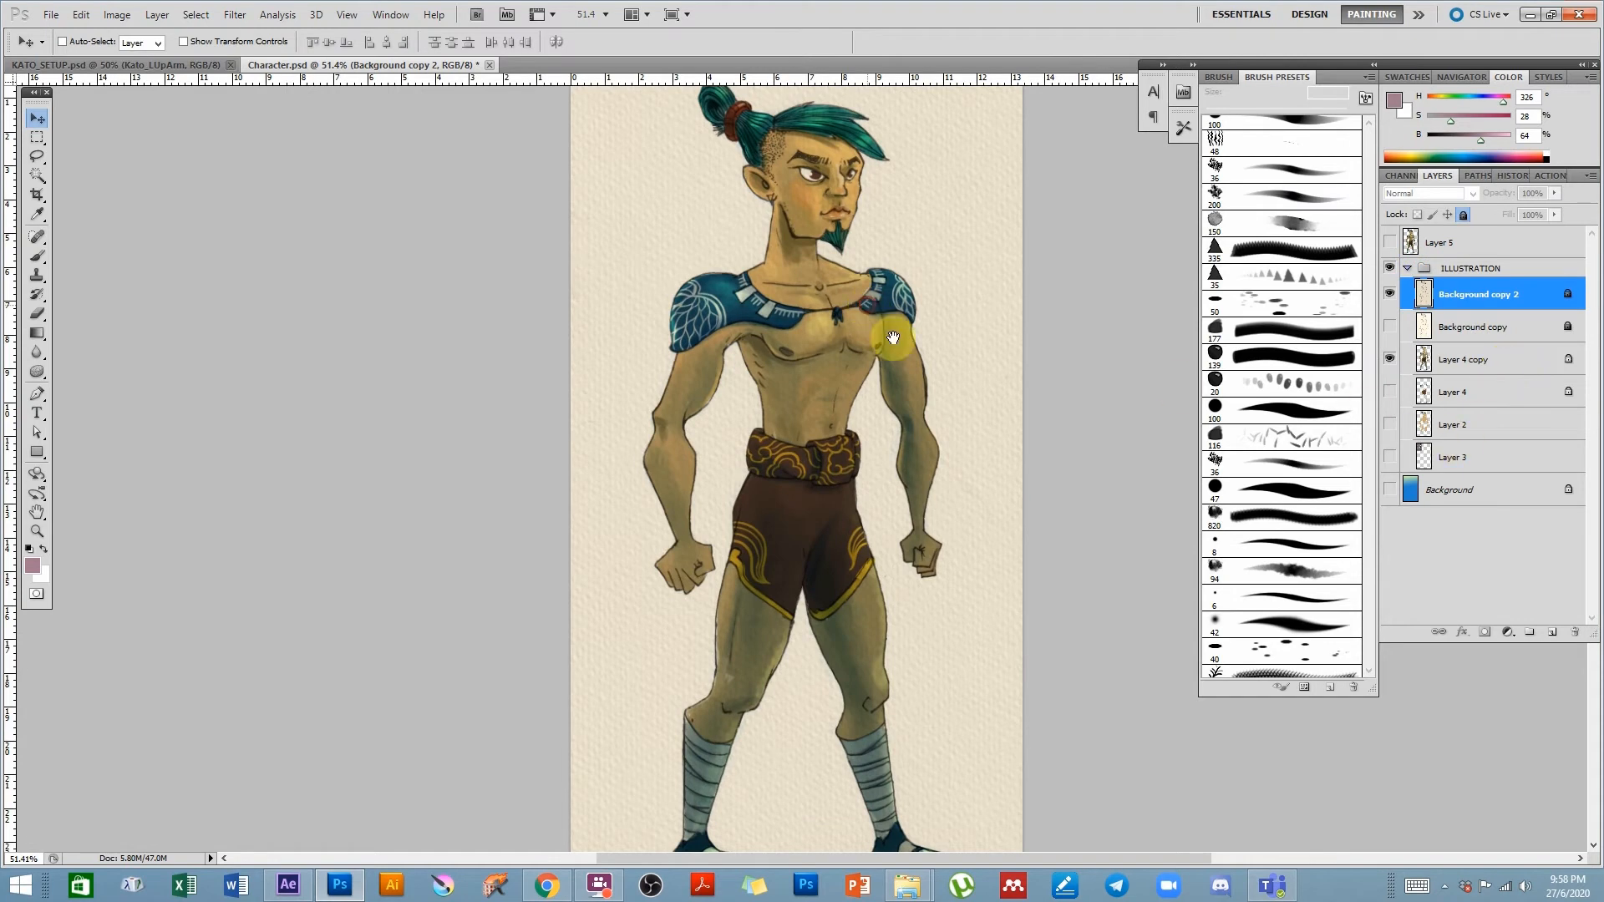
left_click_drag(871, 311, 934, 355)
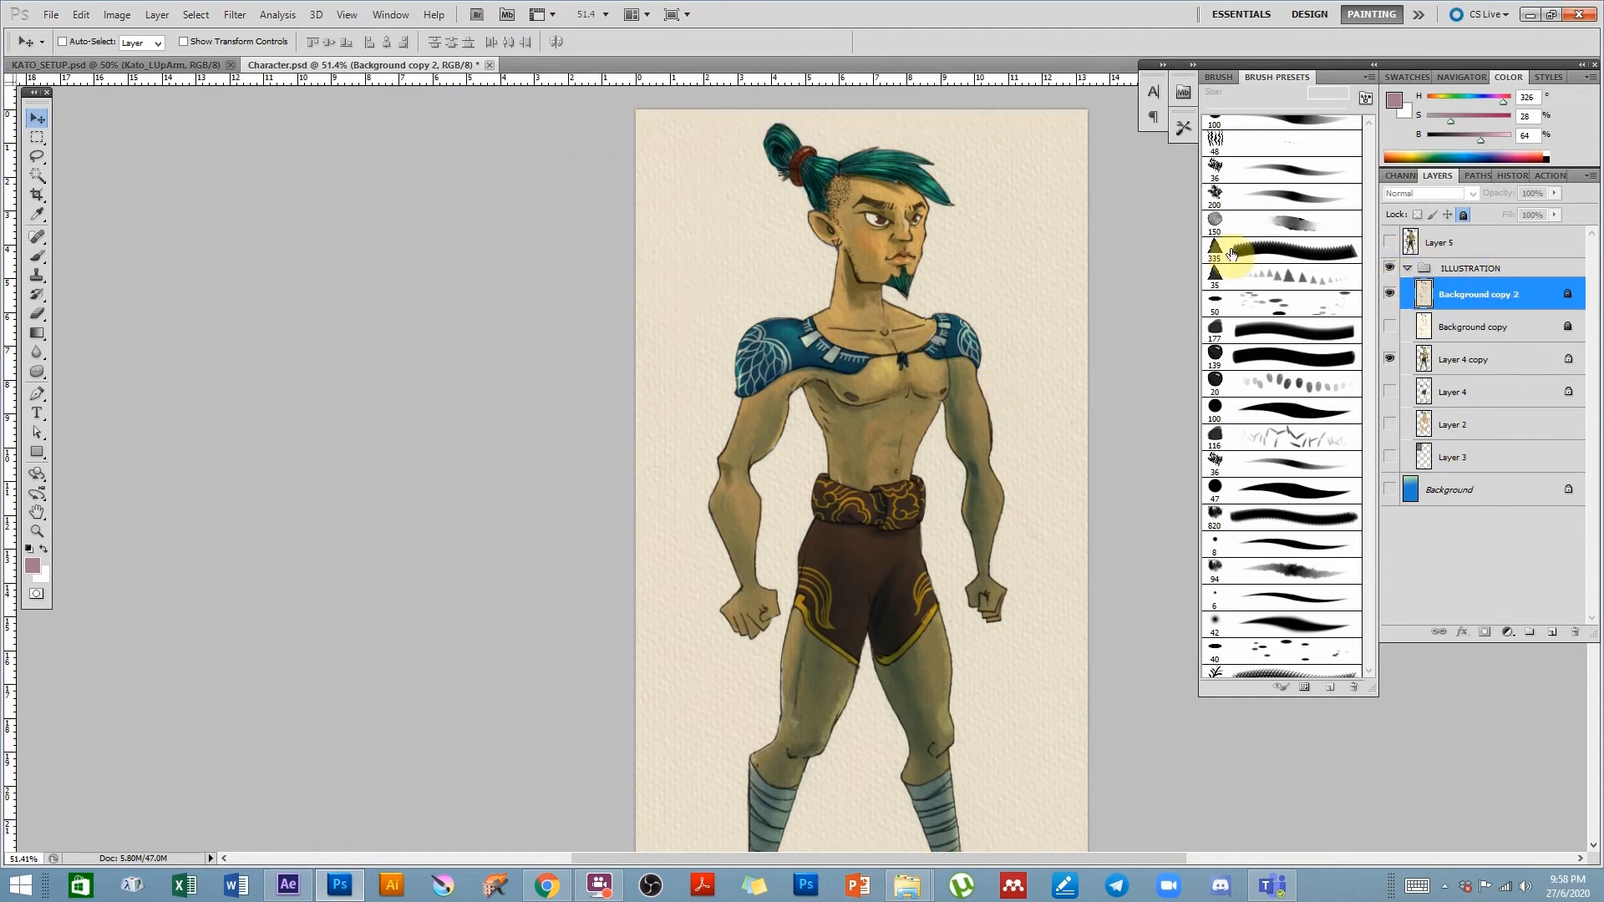
left_click(1390, 269)
left_click(1389, 242)
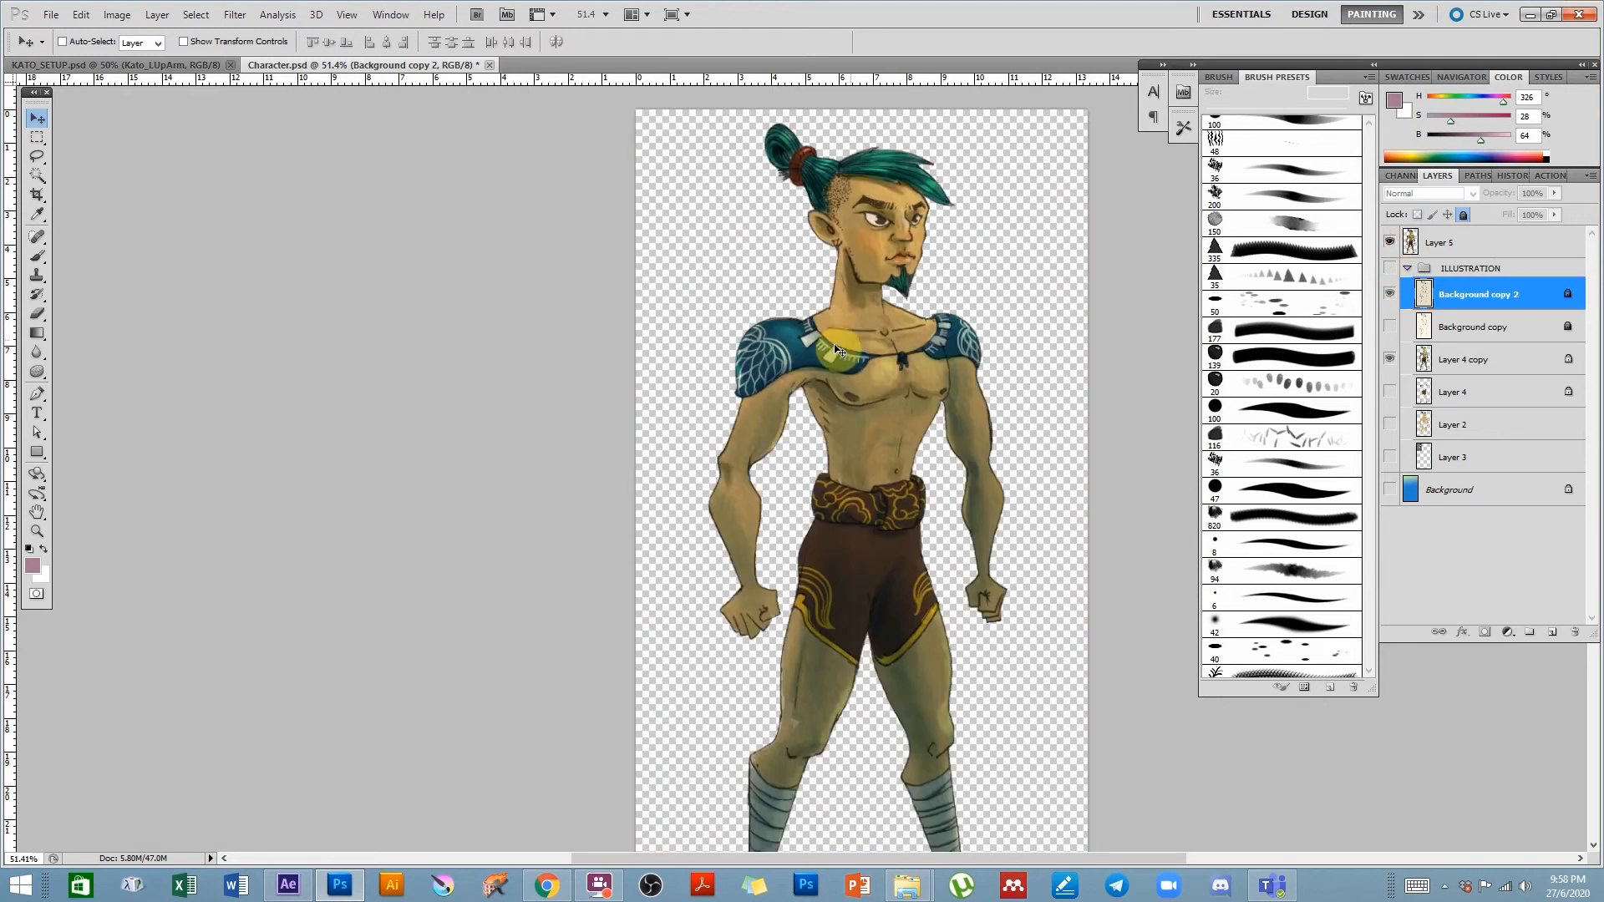
- Return to KATO_SETUP.psd and examine the separated limbs beside the full figure
left_click(147, 73)
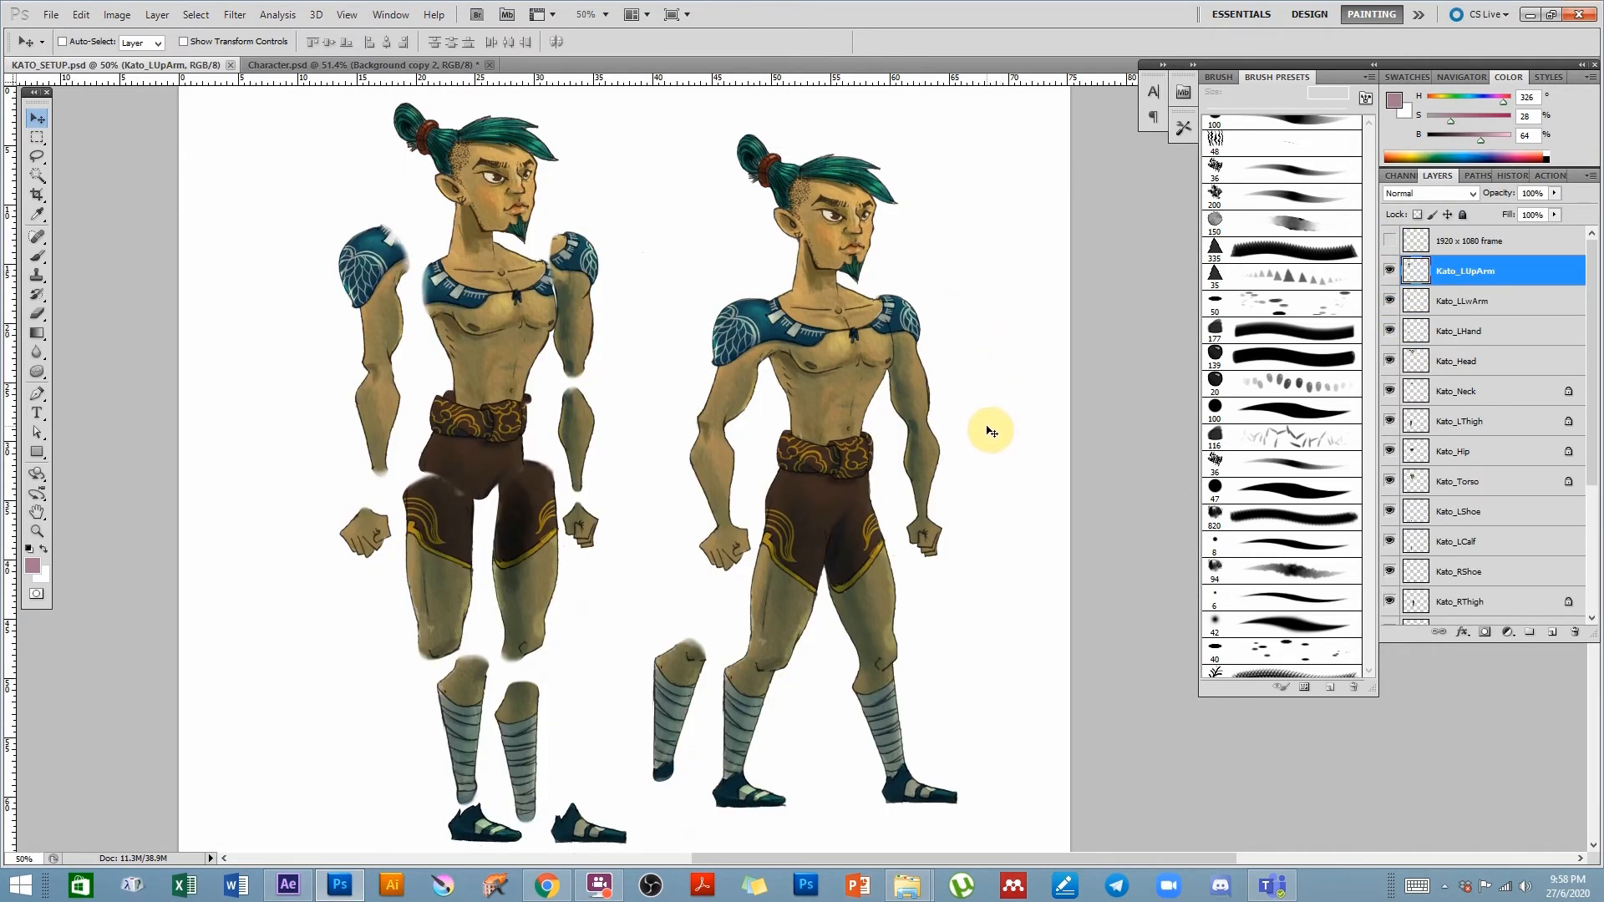
left_click_drag(817, 601, 980, 560)
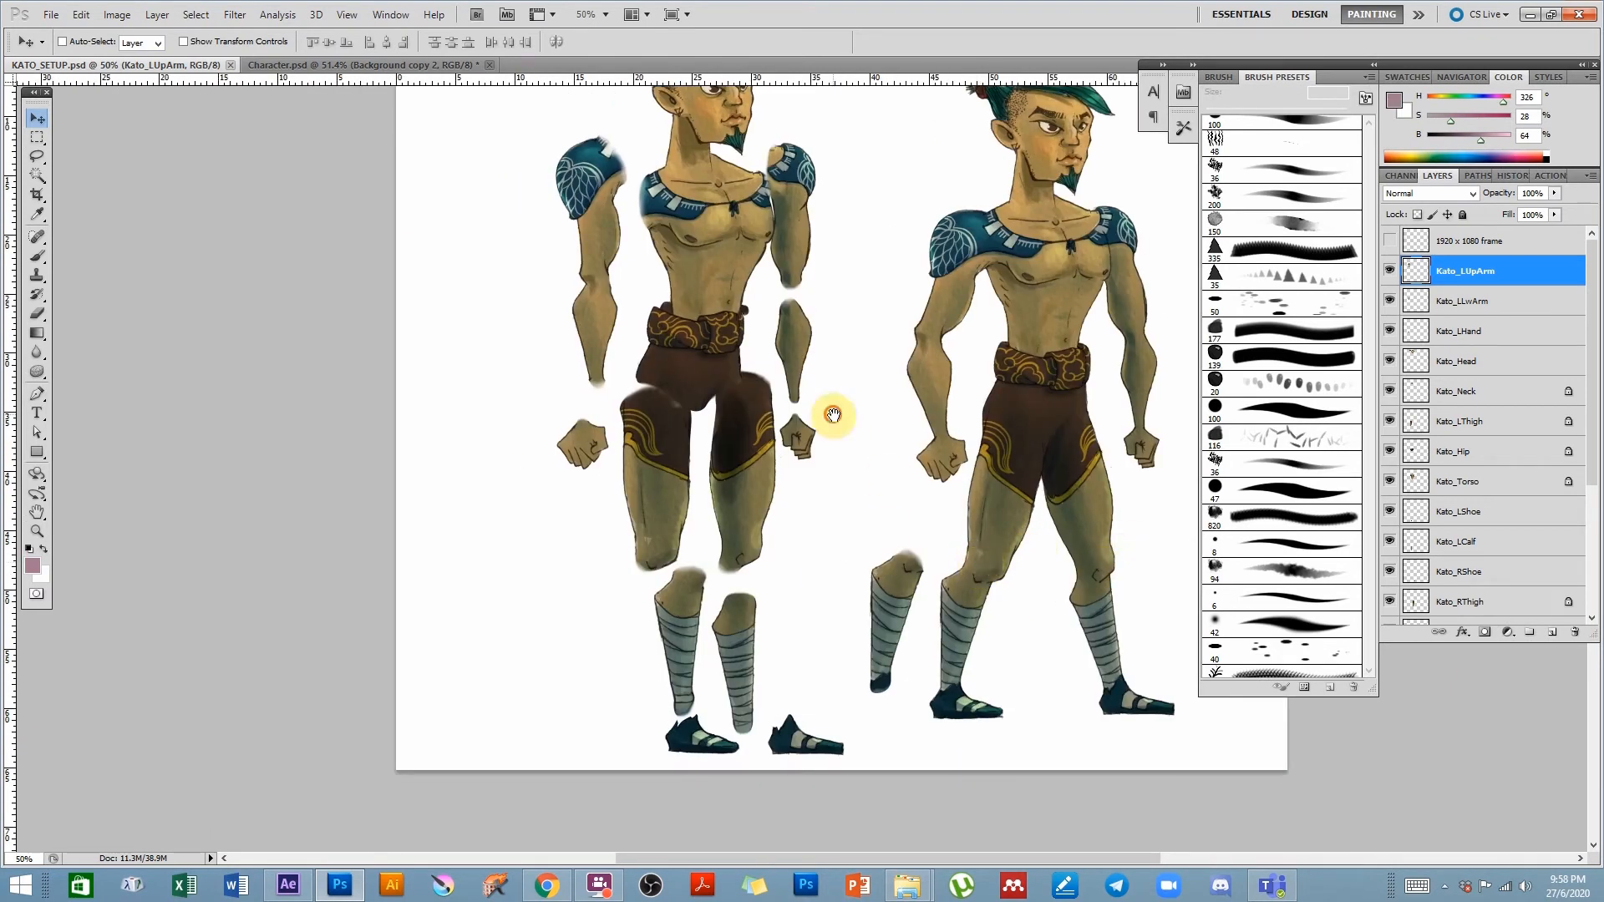
left_click_drag(833, 429, 826, 456)
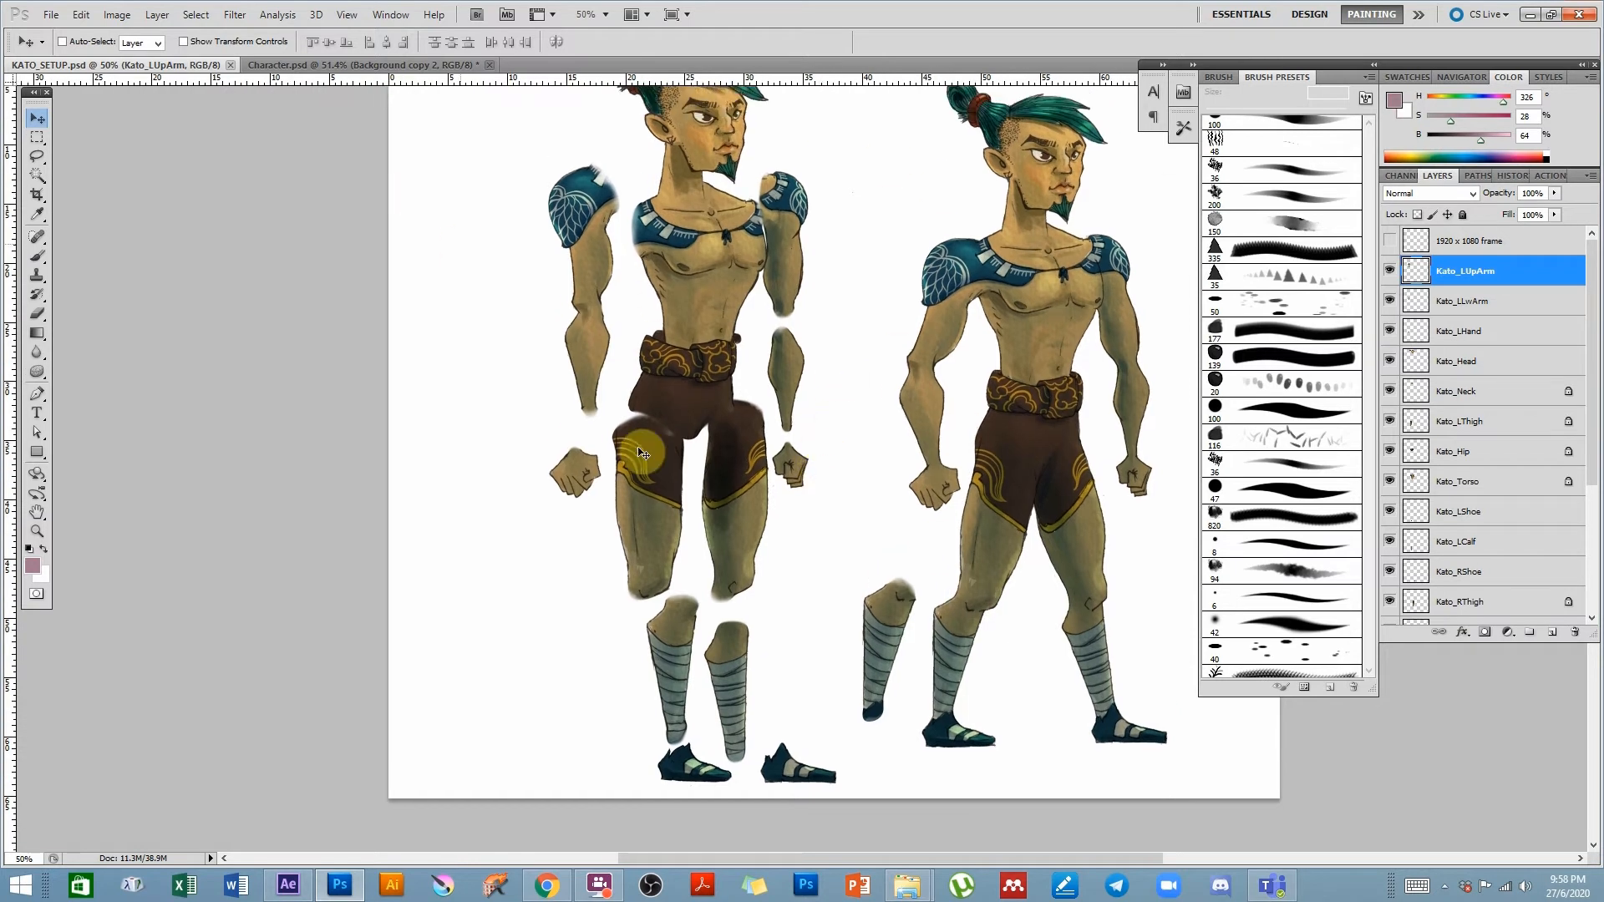
left_click(764, 401, "ctrl")
left_click(780, 358, "ctrl")
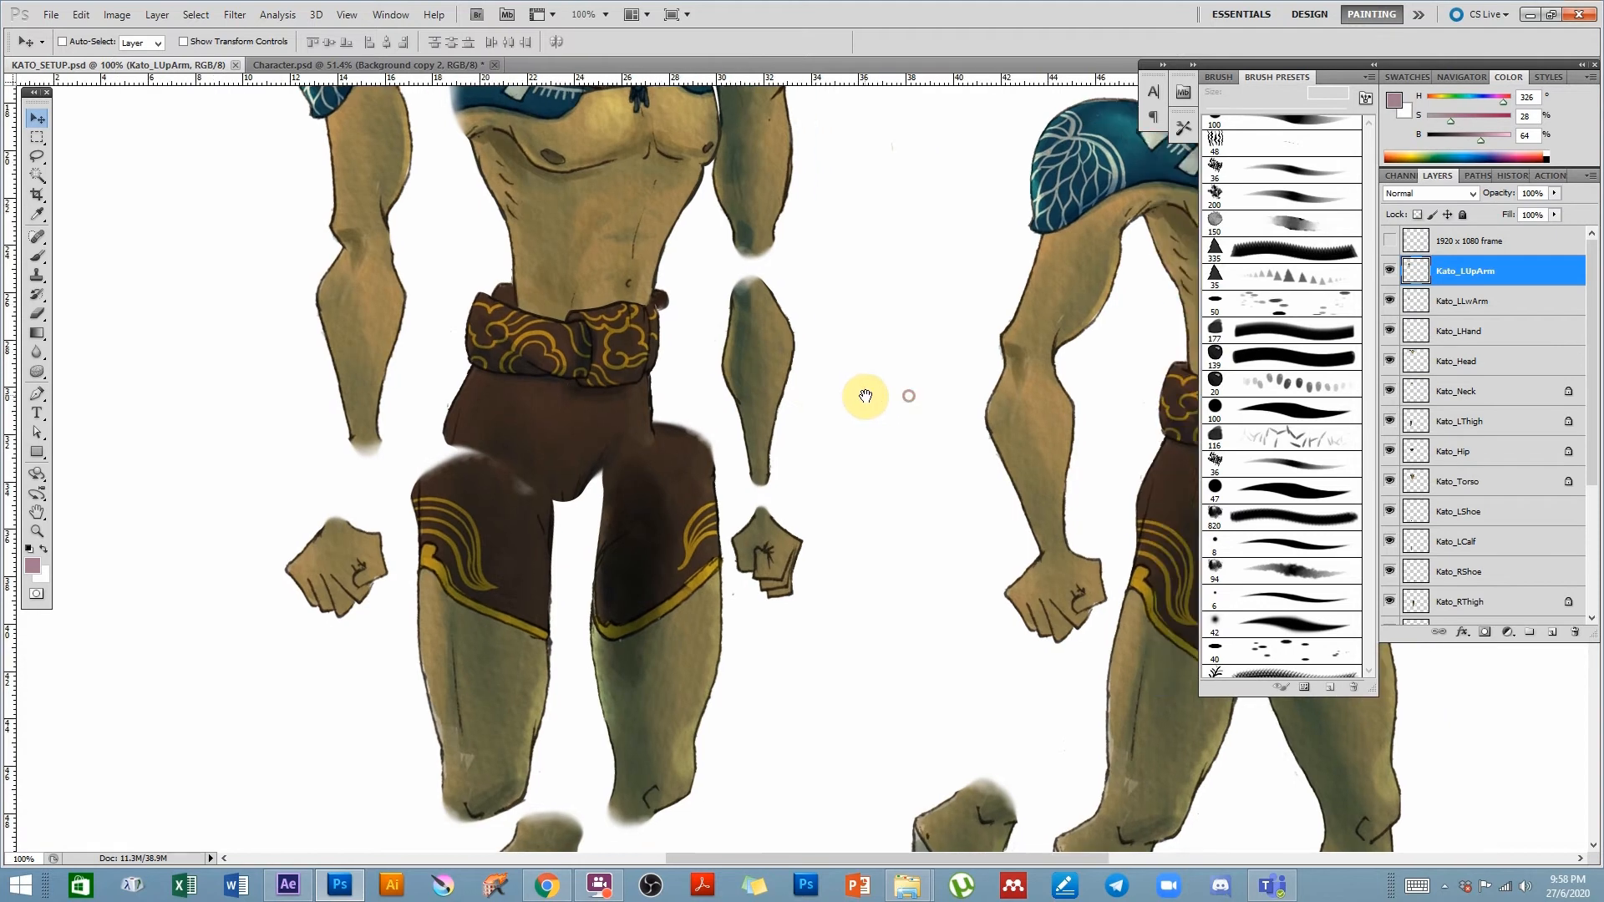
- Move the Kato_RLwArm forearm piece up so it overlaps the end of its upper arm
left_click(754, 321, "ctrl")
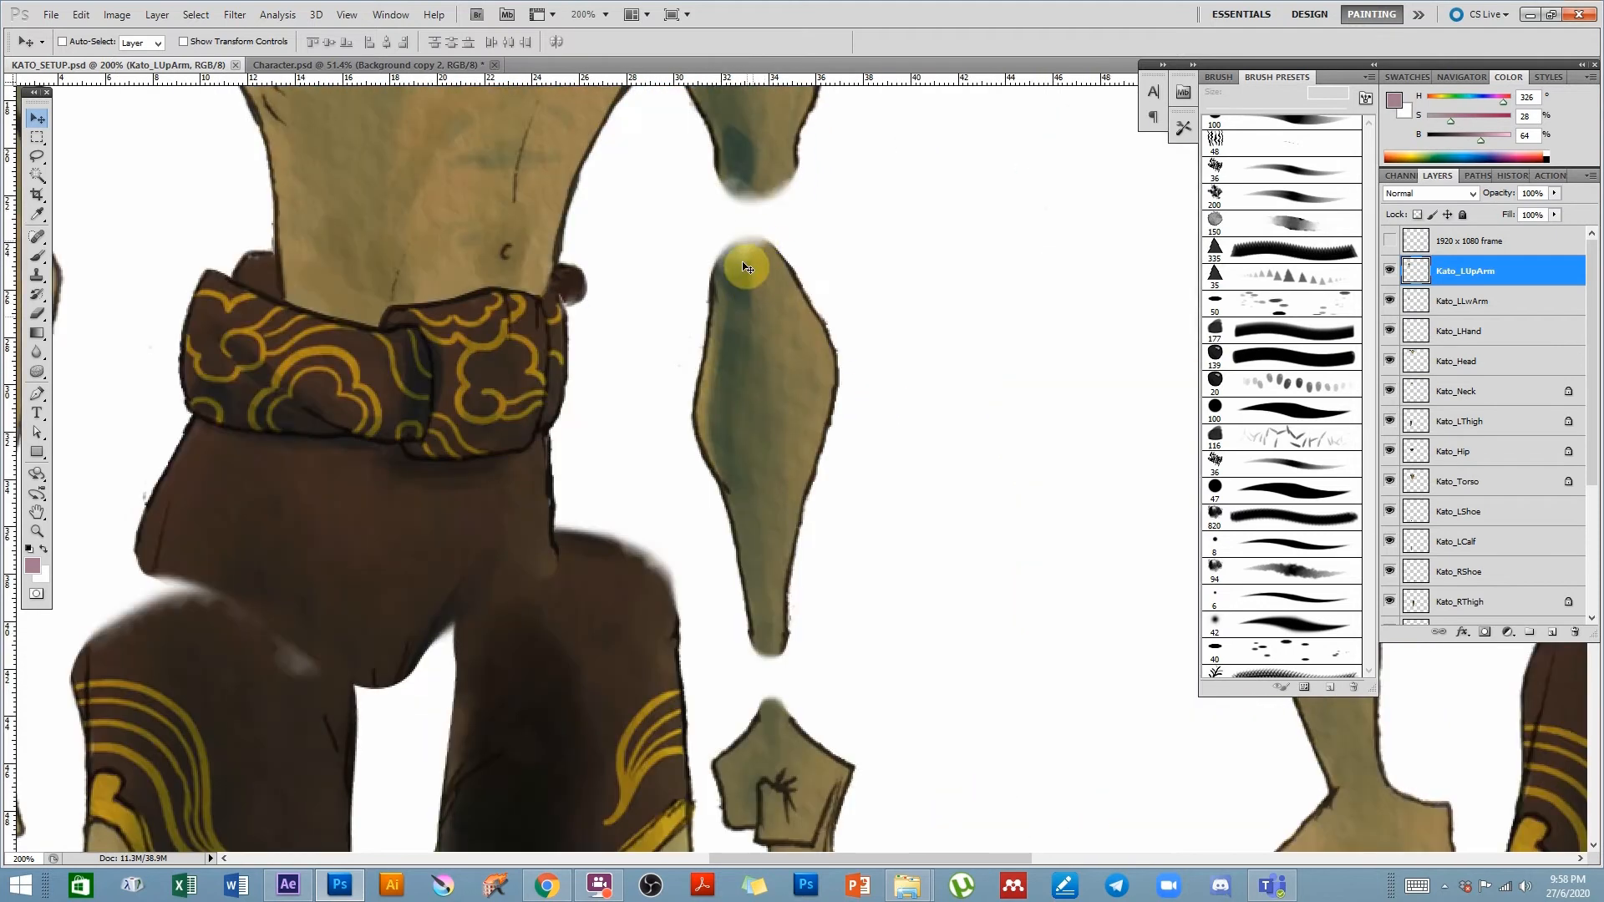
left_click_drag(767, 203, 760, 289)
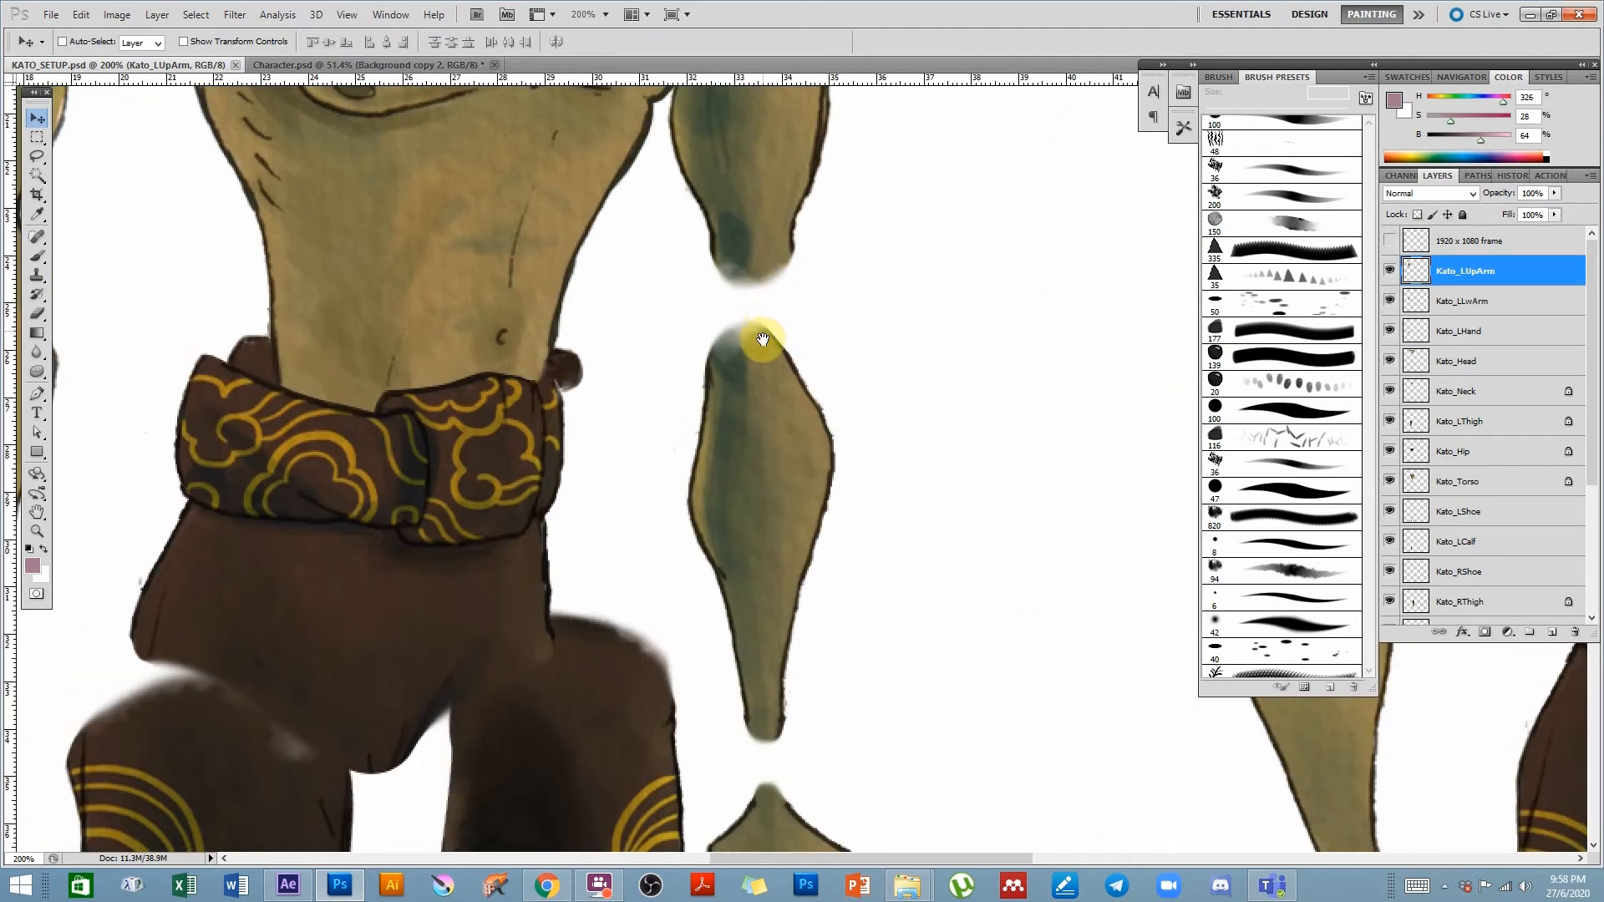
left_click(742, 362, "ctrl")
left_click_drag(785, 473, 766, 359)
- Activate the Pen tool and select the FULL KATO layer, framing the full figure's forearm nearest the separated parts for tracing
left_click_drag(938, 452, 618, 434)
left_click(911, 547, "alt")
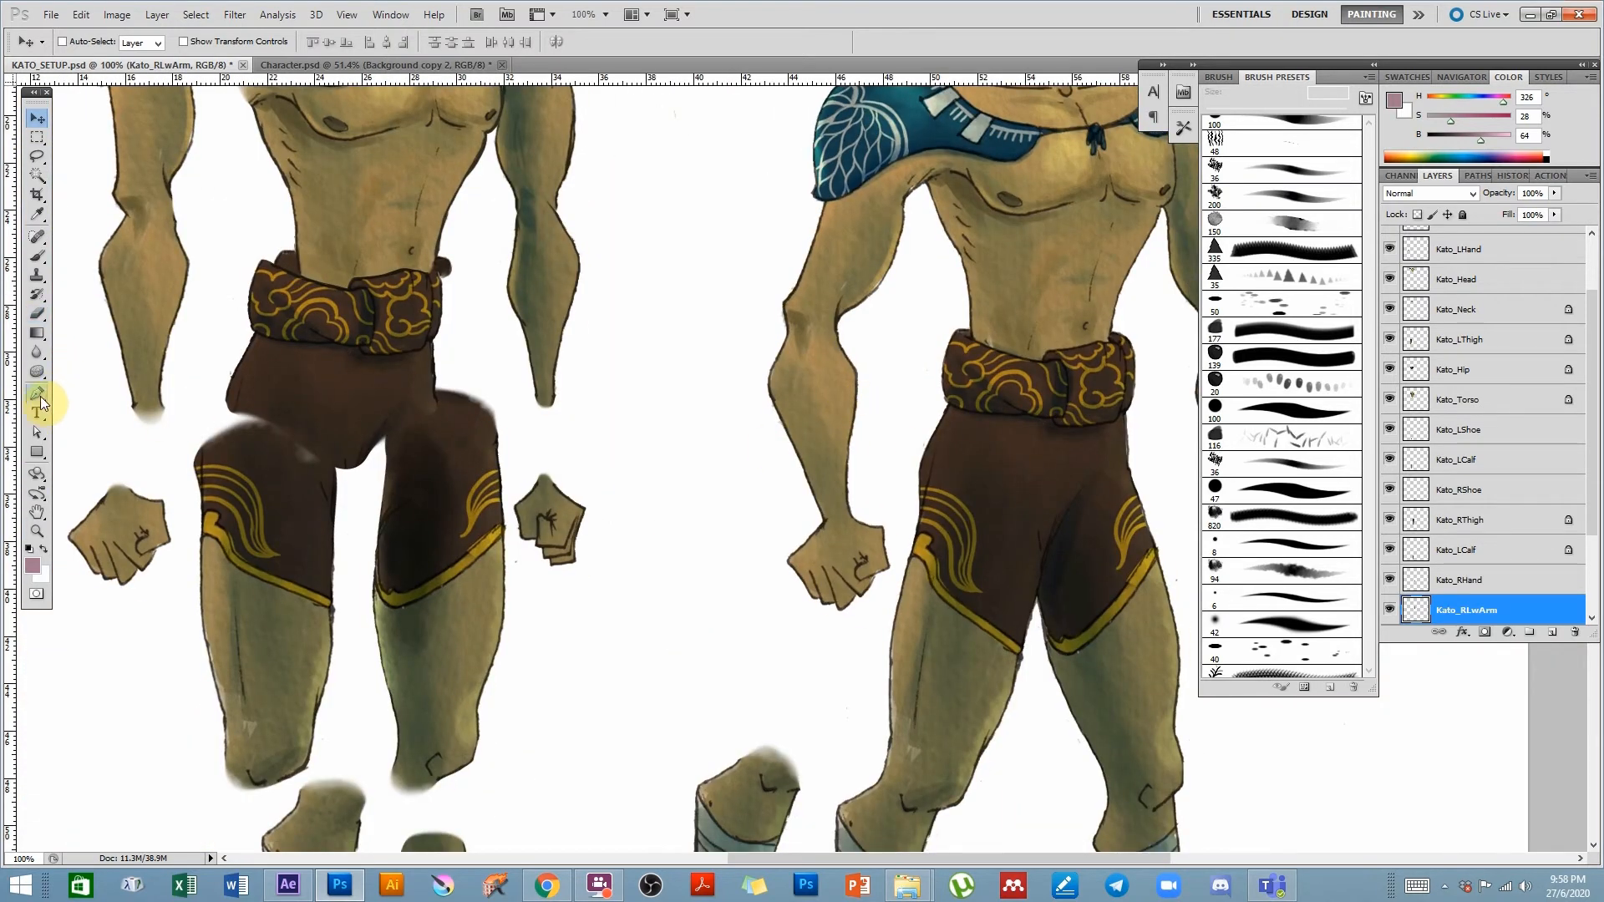
left_click(37, 393)
scroll(1589, 357, "down", 3)
left_click(1461, 578)
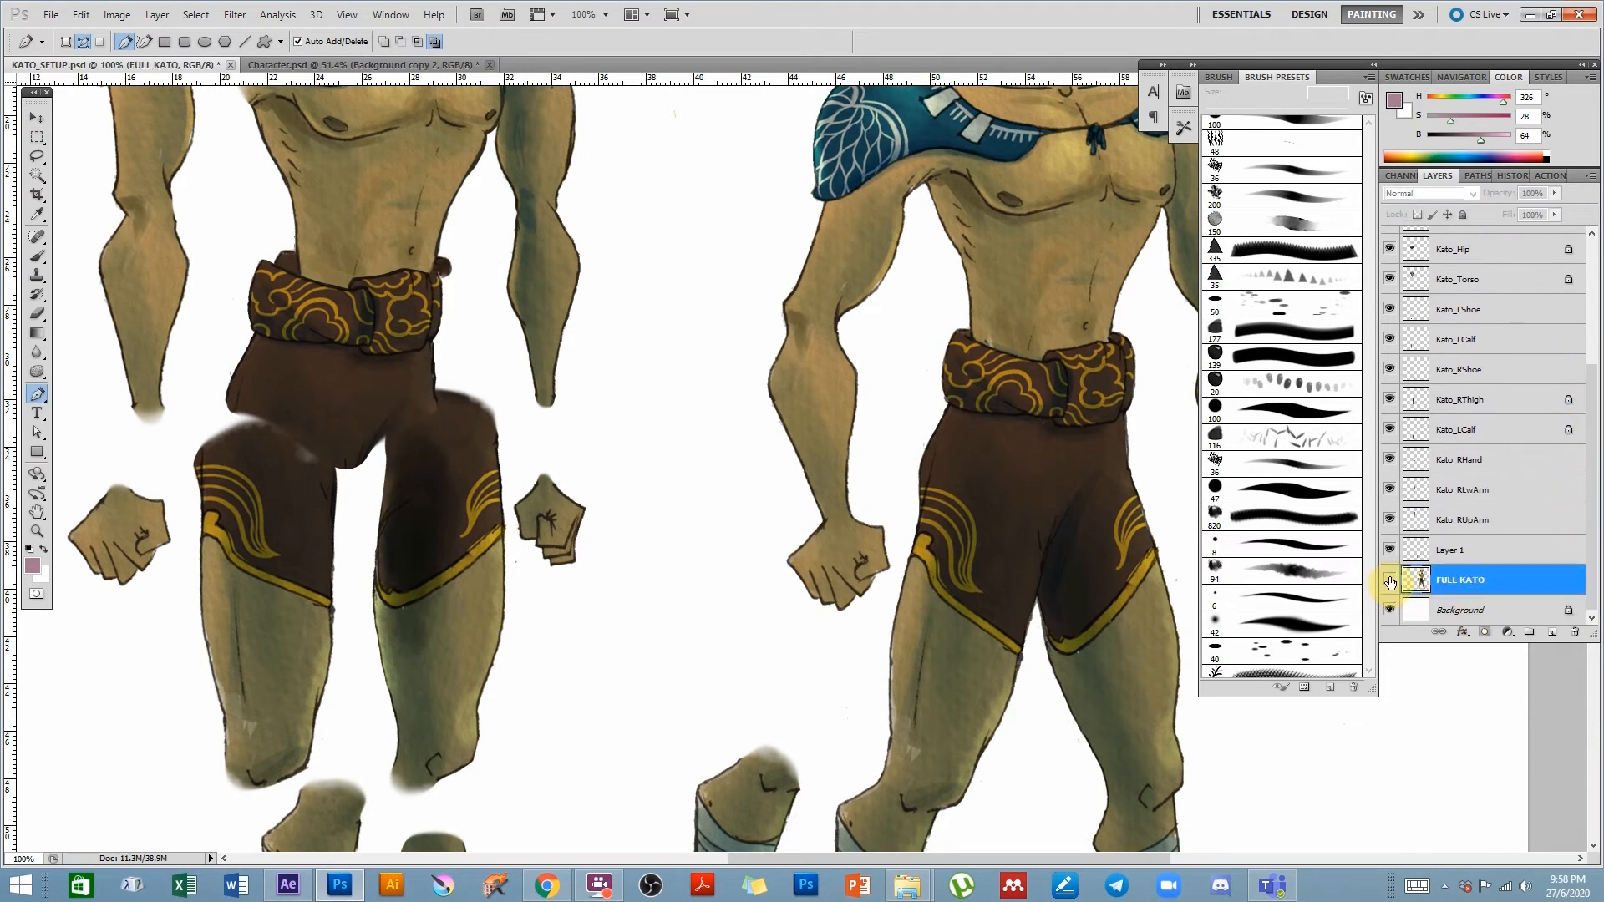
left_click(849, 501, "ctrl")
left_click_drag(766, 240, 739, 365)
left_click_drag(747, 435, 741, 433)
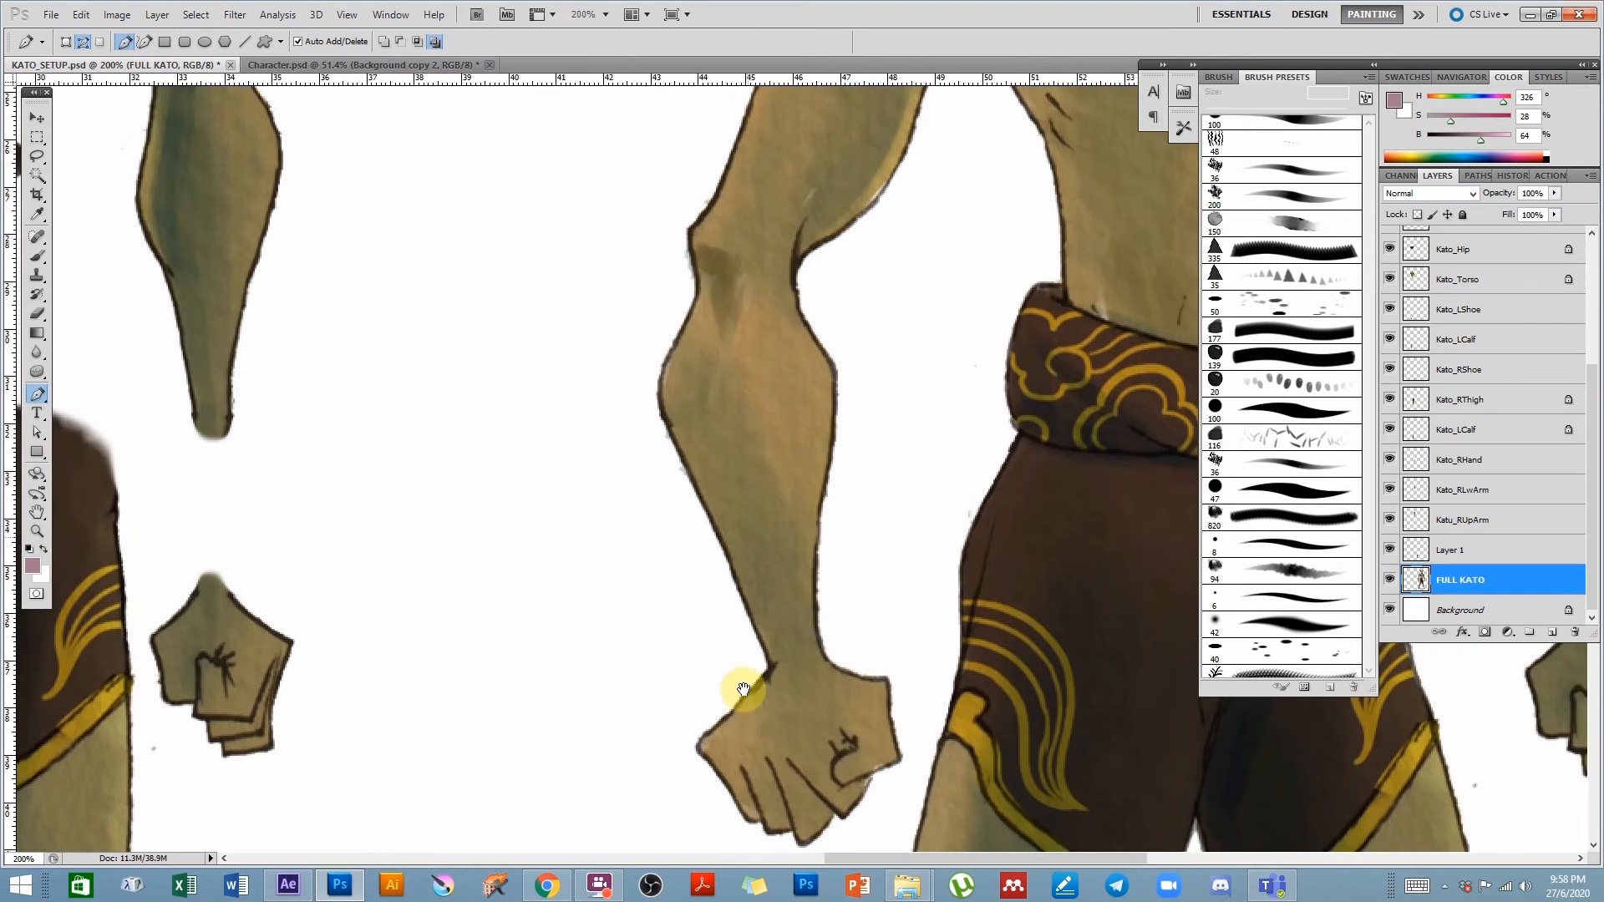
left_click_drag(737, 668, 735, 598)
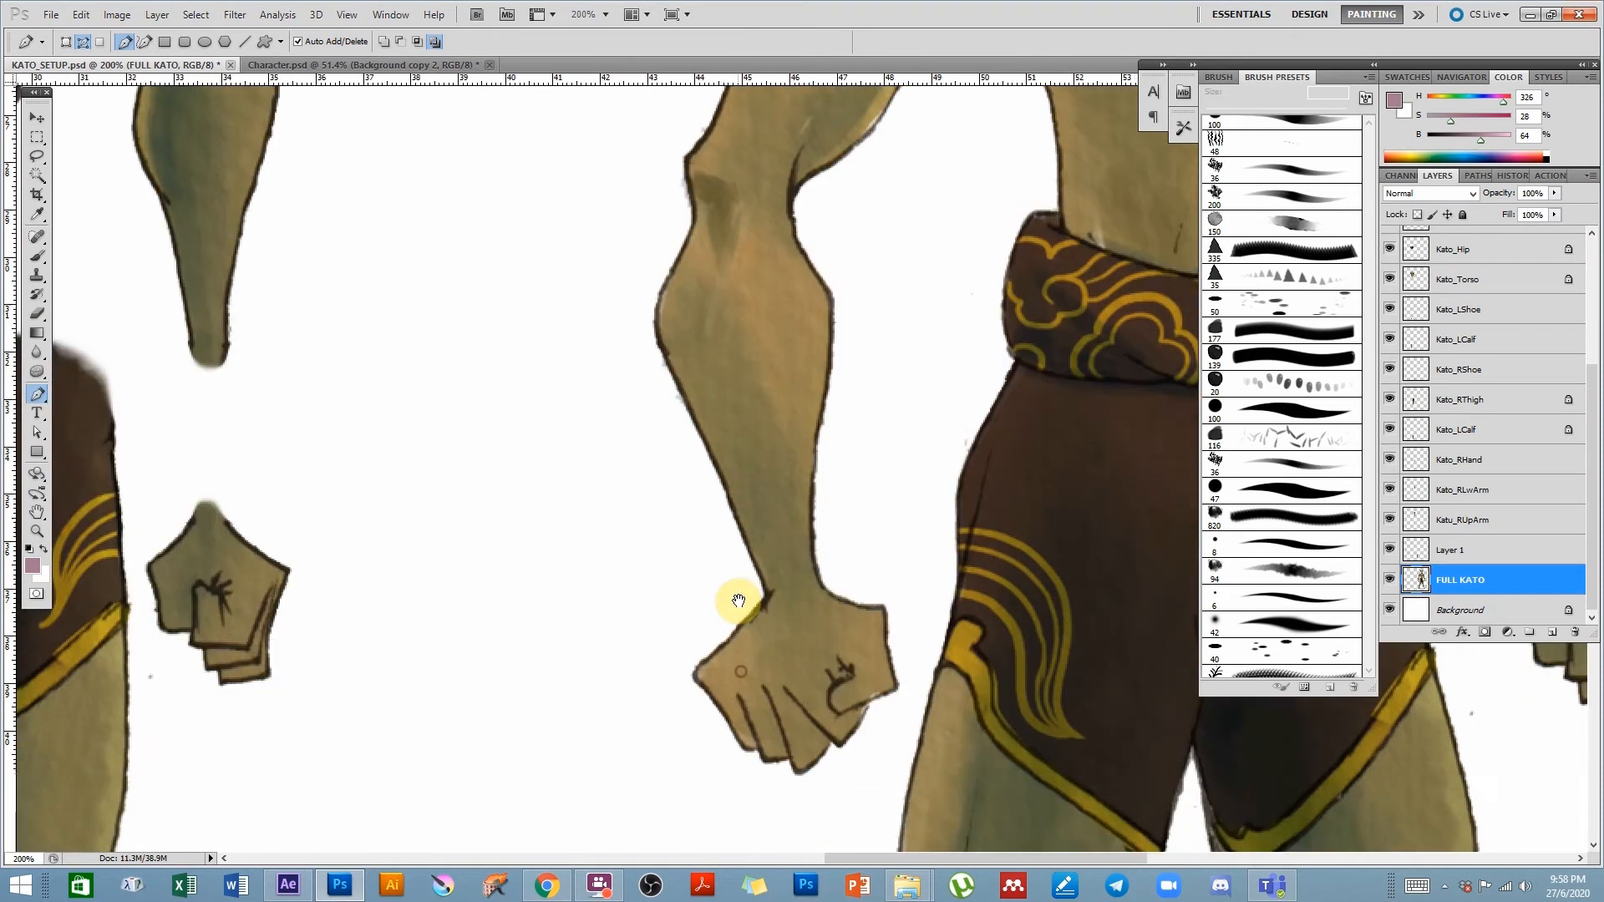
- Draw a closed pen path around the full figure's forearm from wrist to elbow, with rounded ends at both joints
left_click(709, 540)
left_click(799, 619)
left_click_drag(827, 573, 837, 505)
left_click_drag(840, 404, 863, 355)
left_click_drag(822, 244, 804, 234)
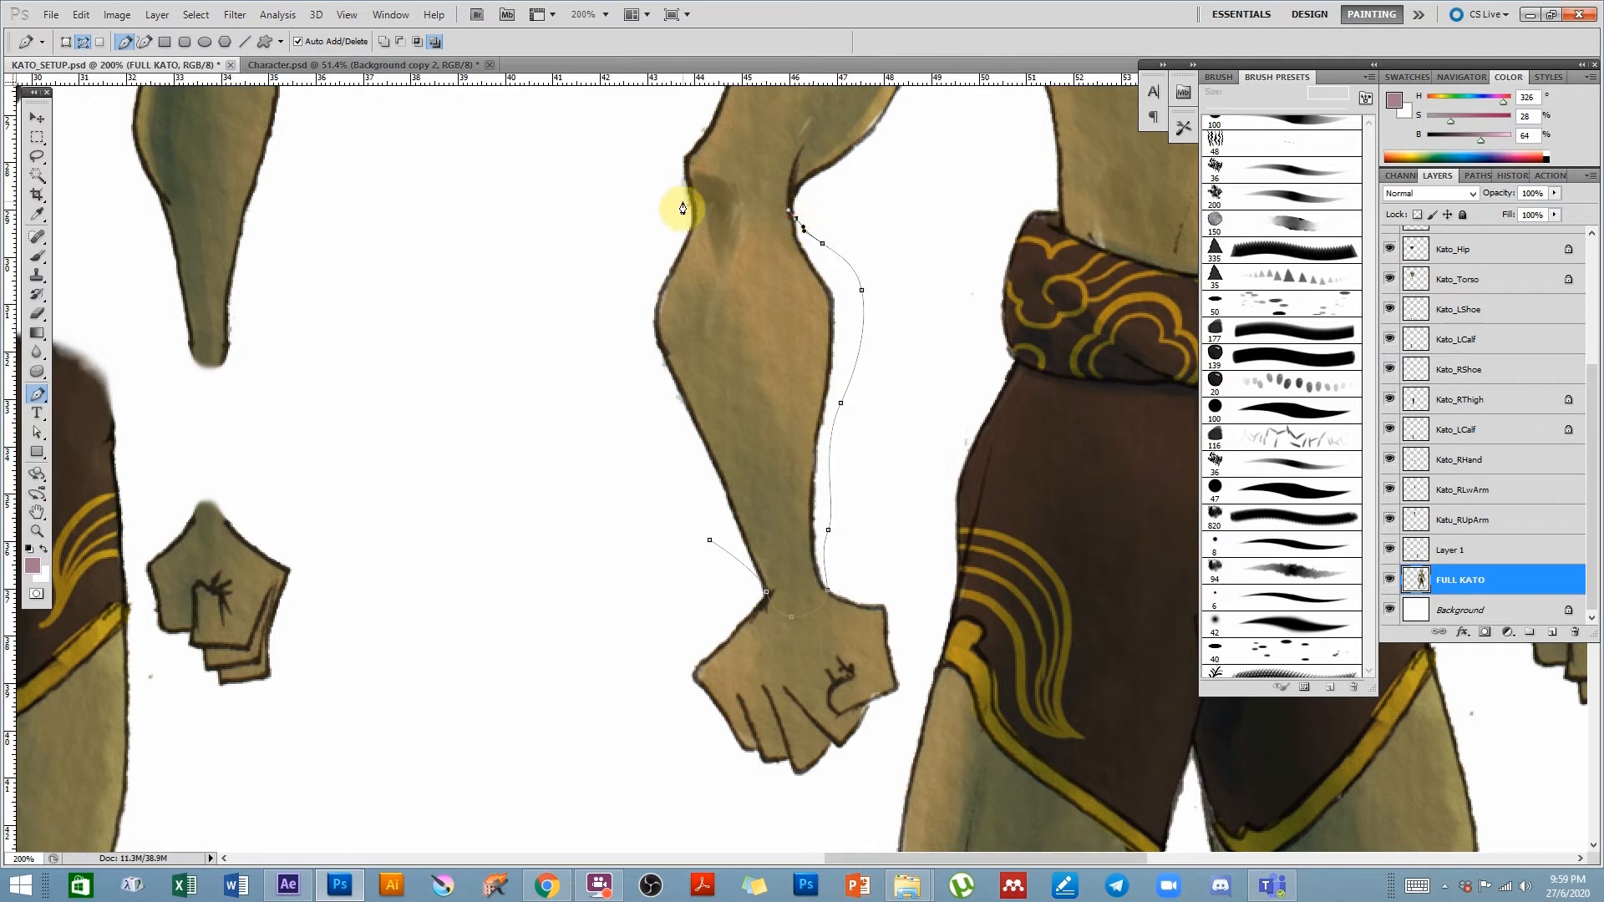
left_click_drag(683, 201, 712, 227)
key("ctrl+z")
left_click(674, 260)
left_click_drag(641, 528, 666, 549)
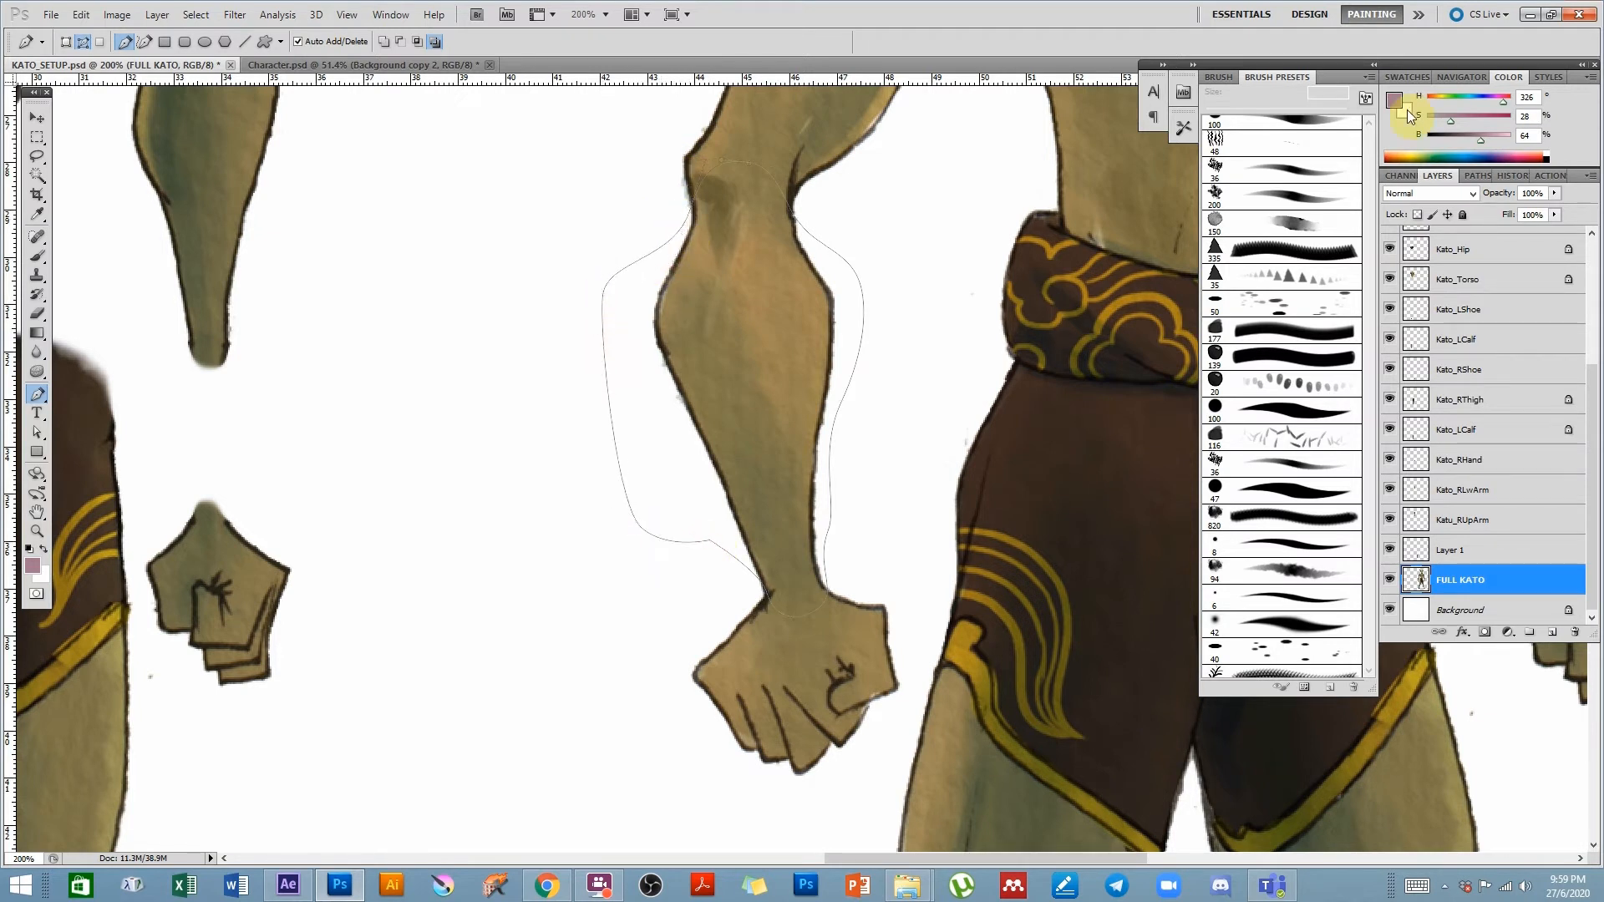
- Load the work path as a selection and copy the selected forearm from FULL KATO to a new layer
left_click(1477, 176)
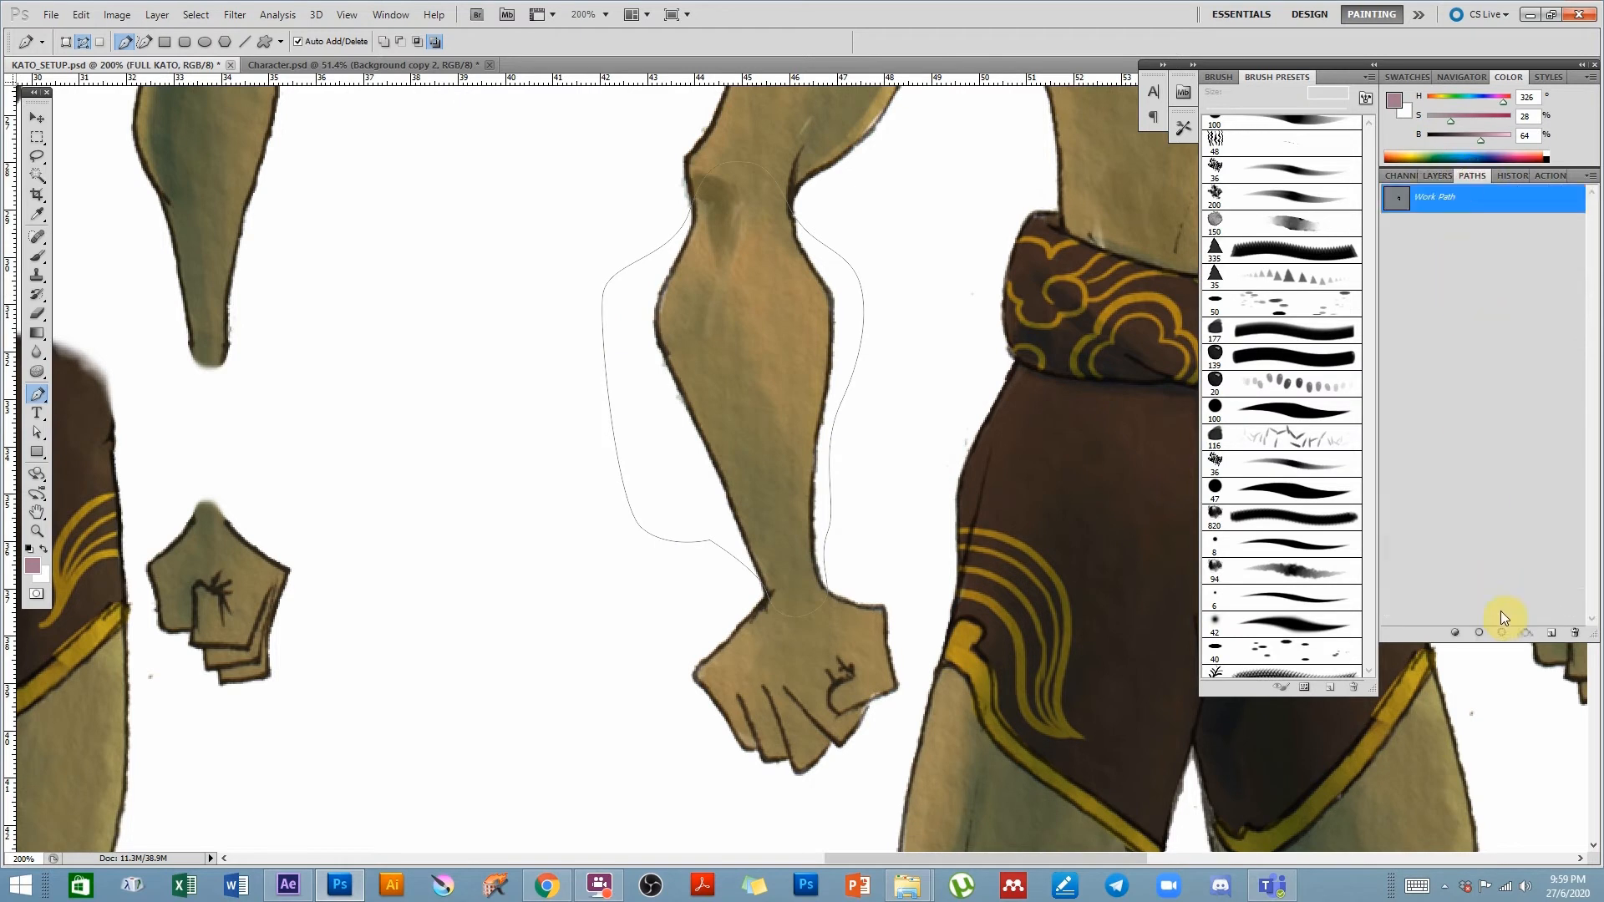
left_click(1501, 635)
left_click_drag(788, 340, 733, 354)
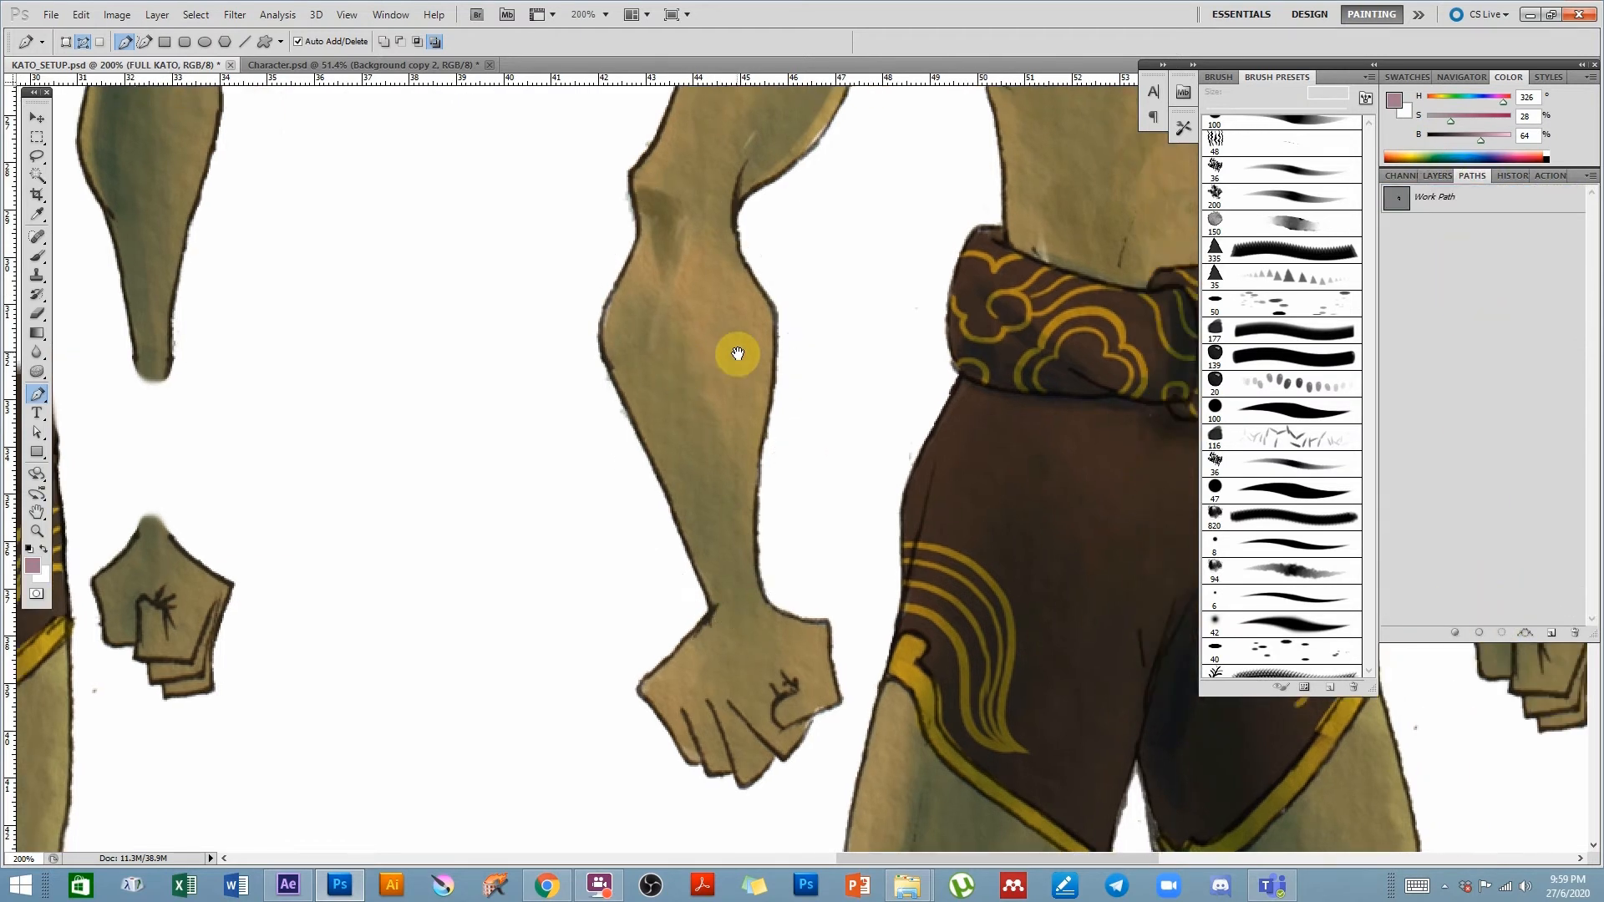
left_click(1437, 174)
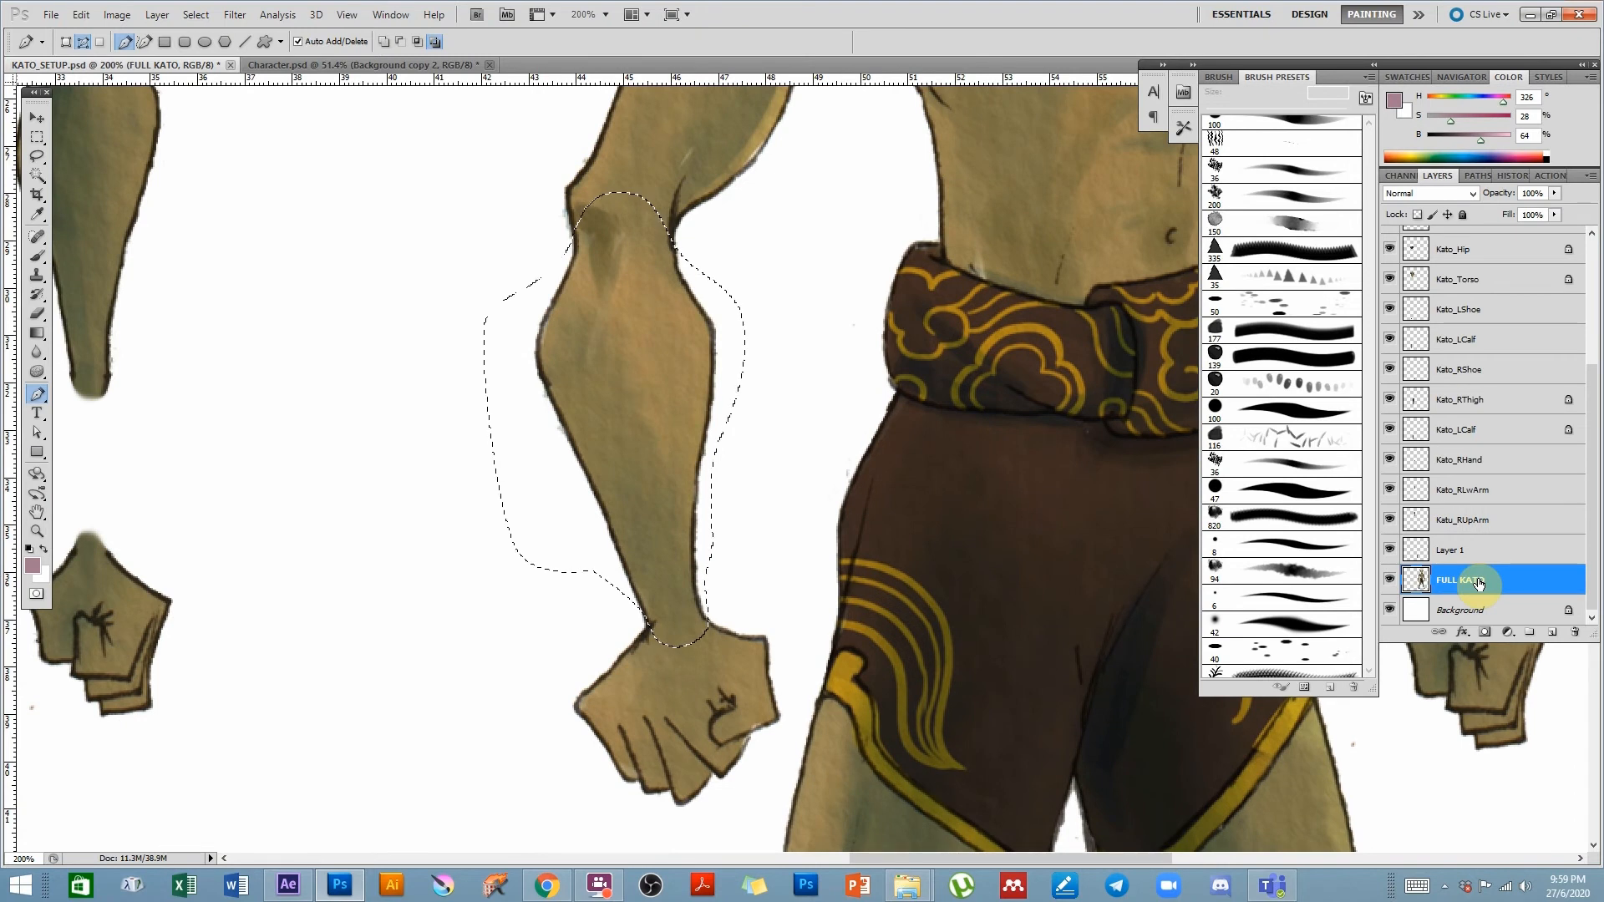
key("ctrl+j")
- Move the copied forearm out into the empty space beside the full figure's arm
left_click(37, 117)
left_click_drag(638, 351, 434, 345)
left_click_drag(376, 288, 595, 270)
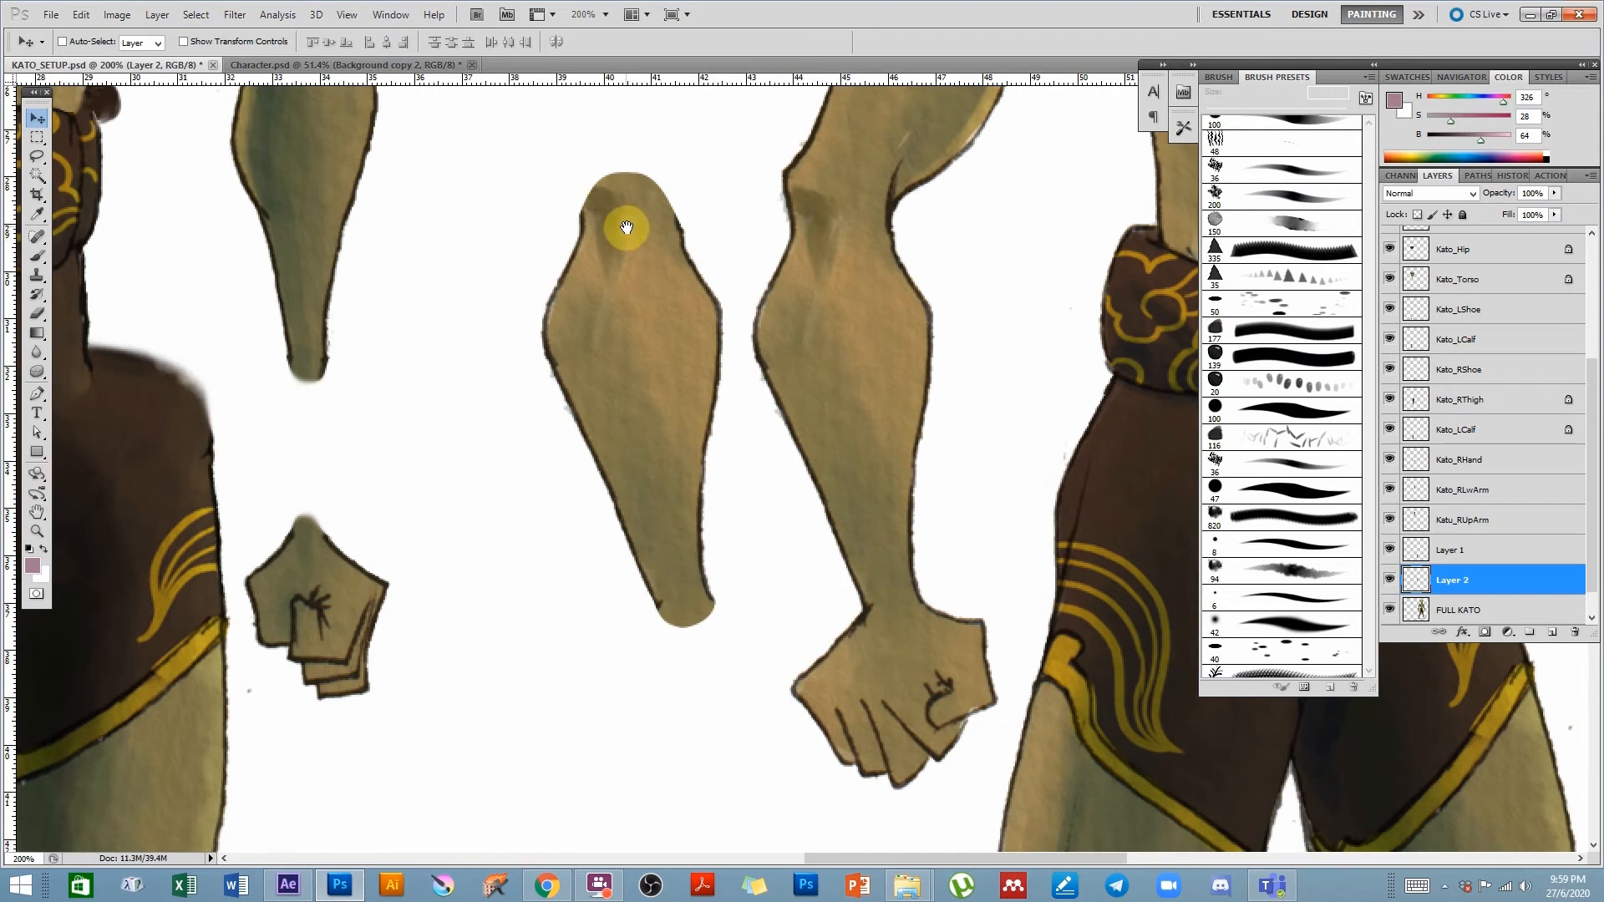
- Reposition the copied forearm next to the matching forearm piece of the separated character
left_click(619, 233, "alt")
left_click_drag(478, 213, 569, 286)
left_click(569, 286, "alt")
left_click_drag(342, 265, 332, 304)
left_click_drag(733, 355, 655, 334)
- Compare the joint ends of the copied forearm with those of the existing separated forearm piece
left_click(337, 266, "ctrl")
left_click(337, 267, "ctrl")
left_click(336, 266, "ctrl")
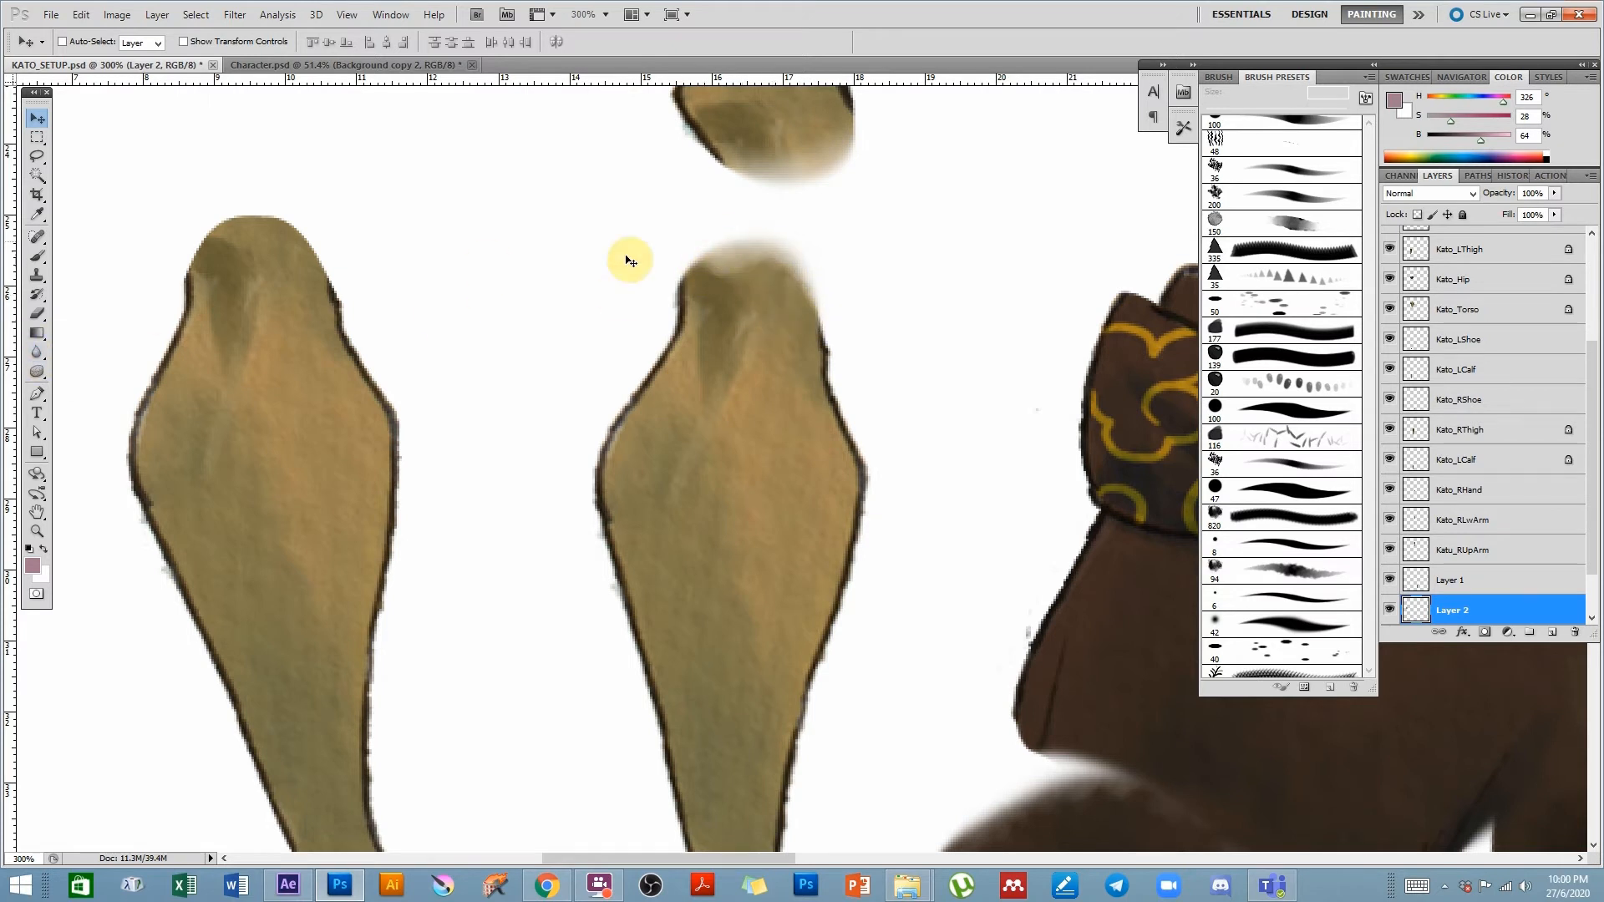
left_click(475, 414, "ctrl")
left_click(476, 414, "alt")
left_click(475, 414, "alt")
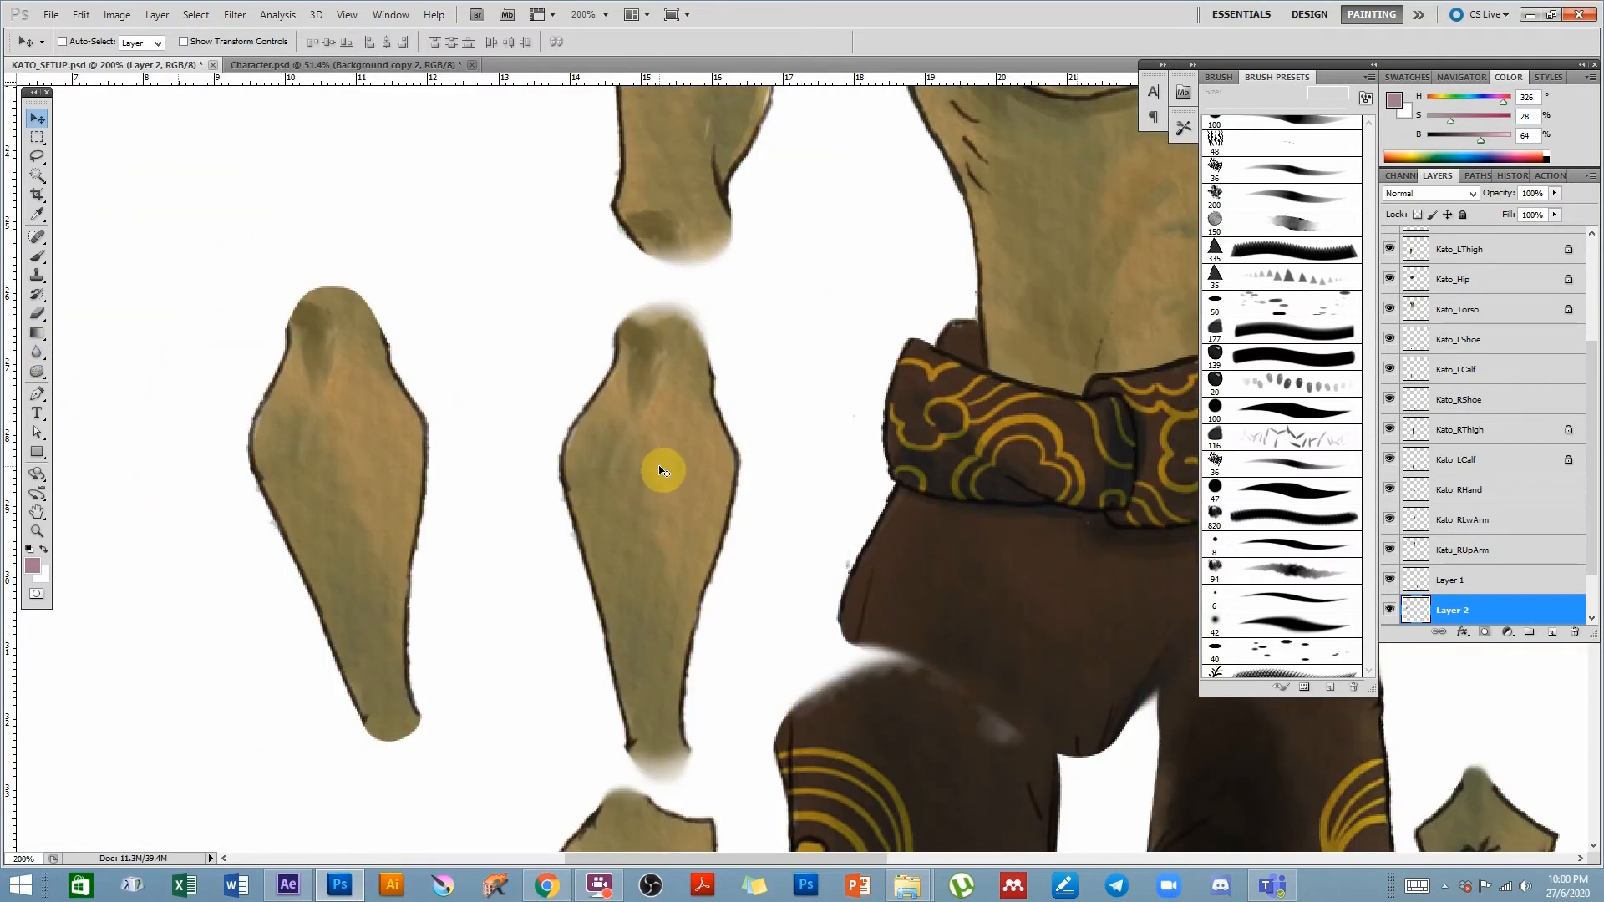
- Fit the Kato_LLwArm forearm onto the upper arm's elbow, test-rotate it there, cancel the rotation and move the forearm away
left_click(661, 467, "ctrl")
left_click_drag(650, 418, 668, 297)
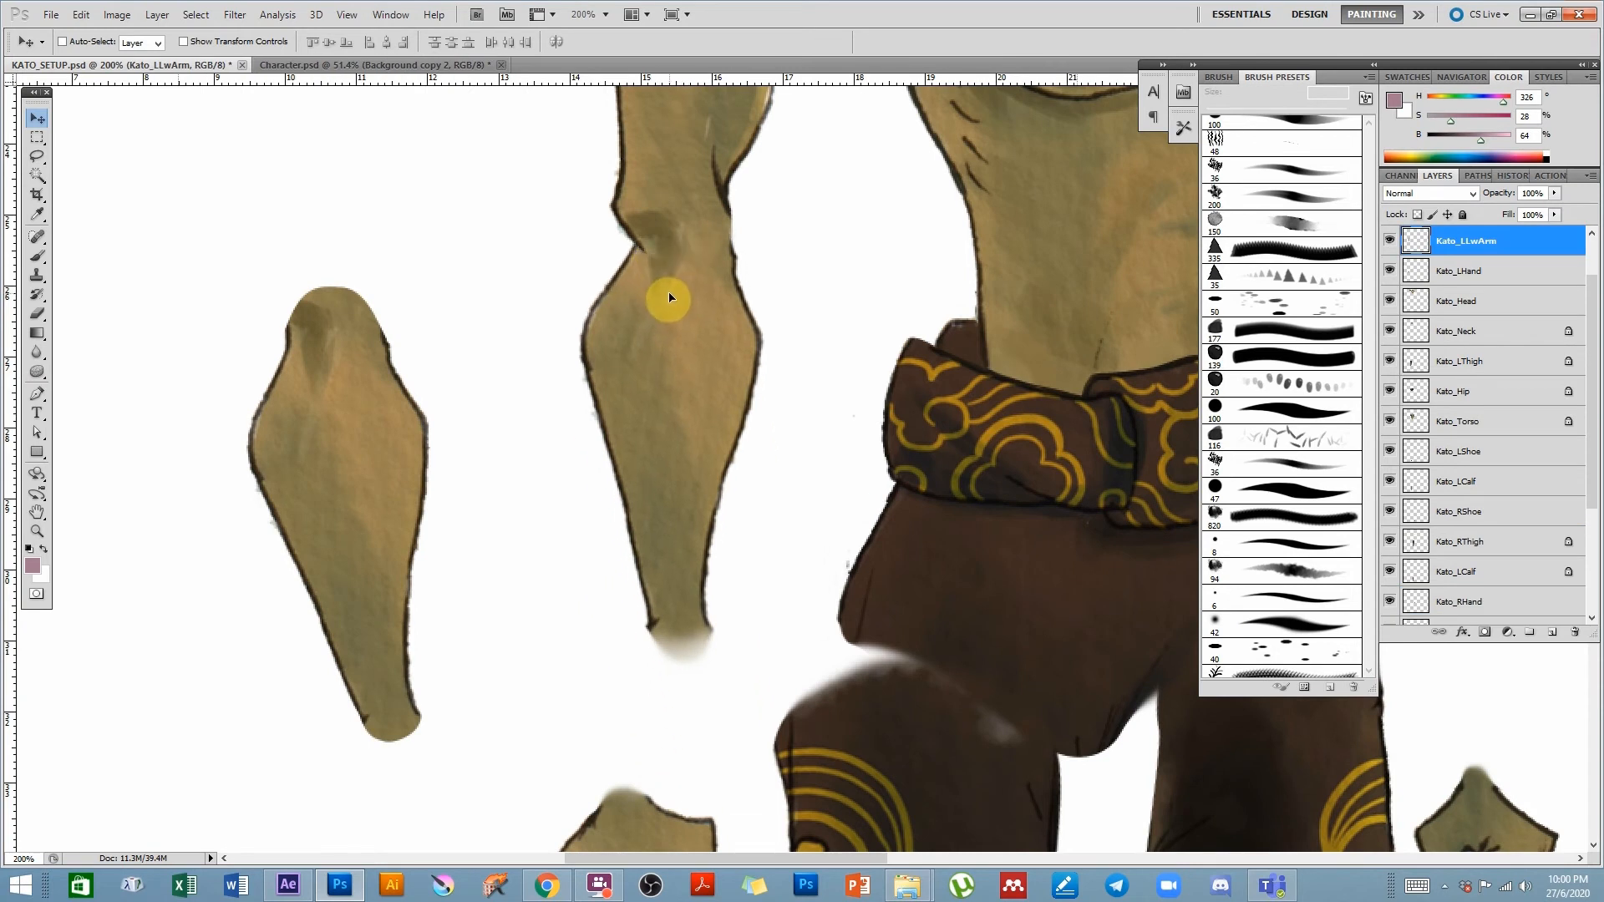
key("ctrl+t")
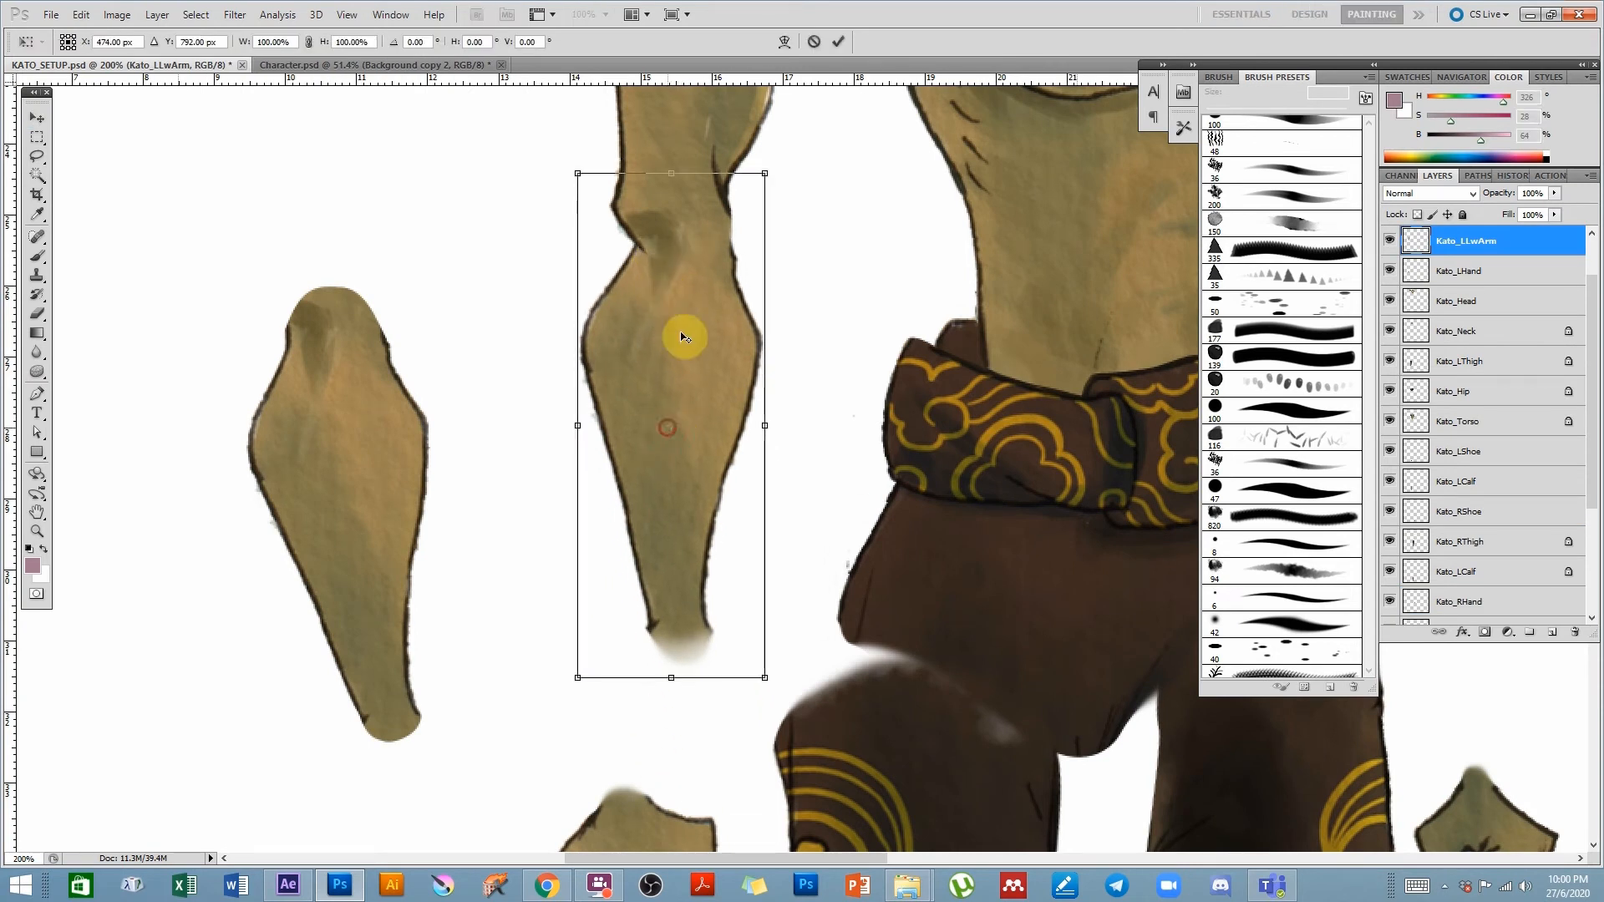
left_click_drag(853, 288, 844, 250)
left_click_drag(739, 316, 746, 302)
mouse_move(849, 268)
left_mouse_down()
mouse_move(859, 215)
mouse_move(844, 255)
left_mouse_up()
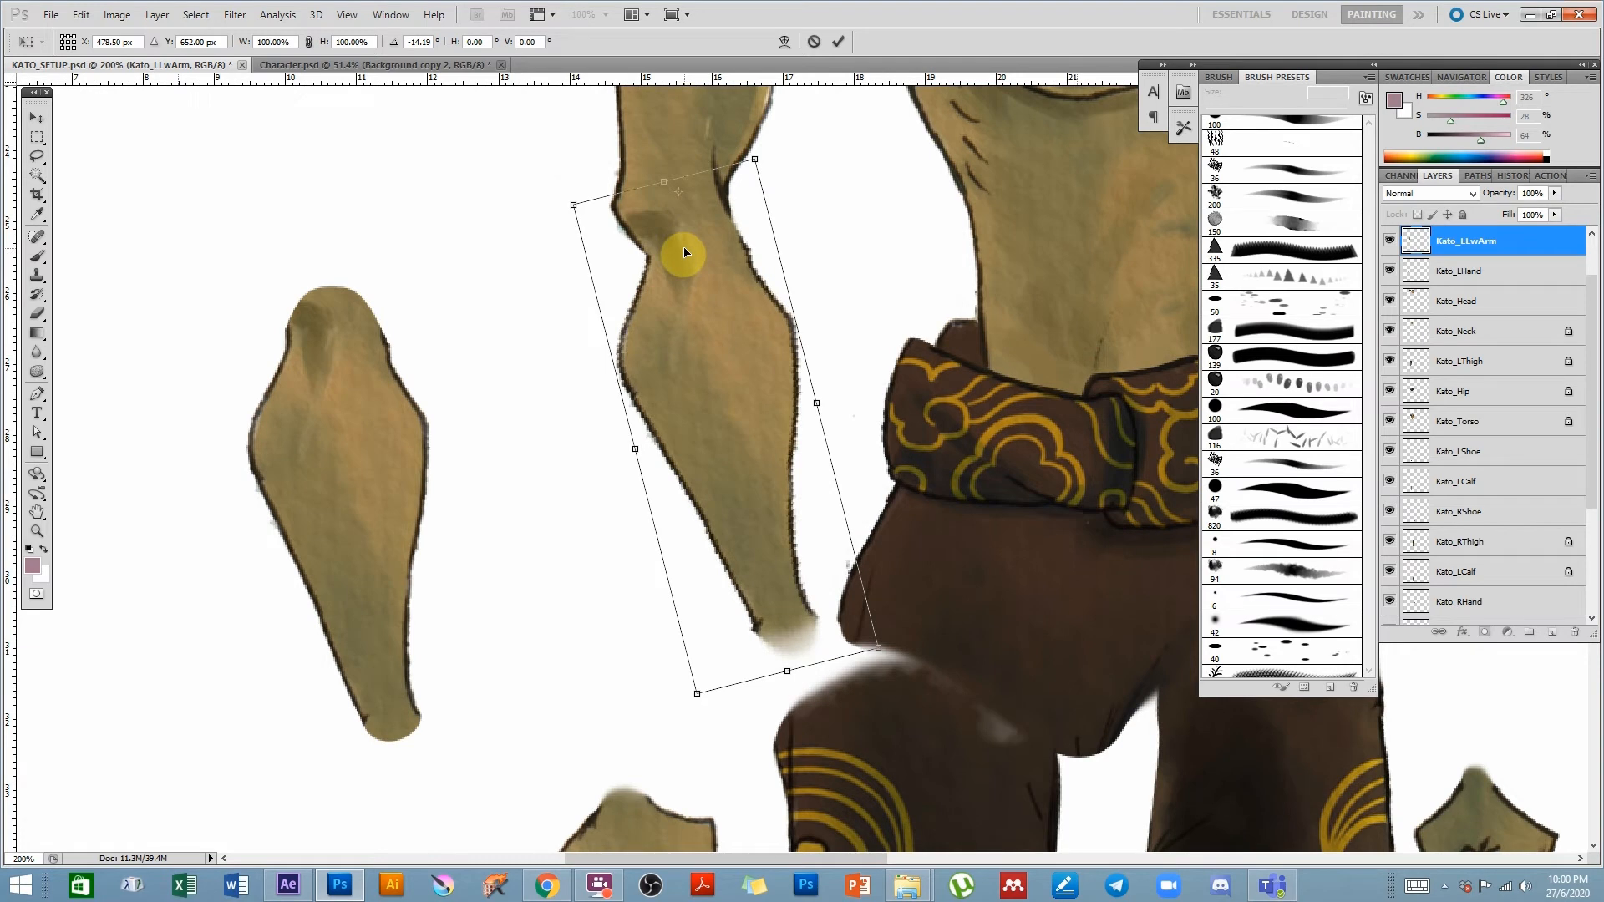
key("Escape")
left_click_drag(601, 476, 602, 474)
- Place the copied forearm on Layer 2 against the upper arm's elbow and raise its layer above Kato_LUpArm
left_click_drag(358, 459, 712, 361)
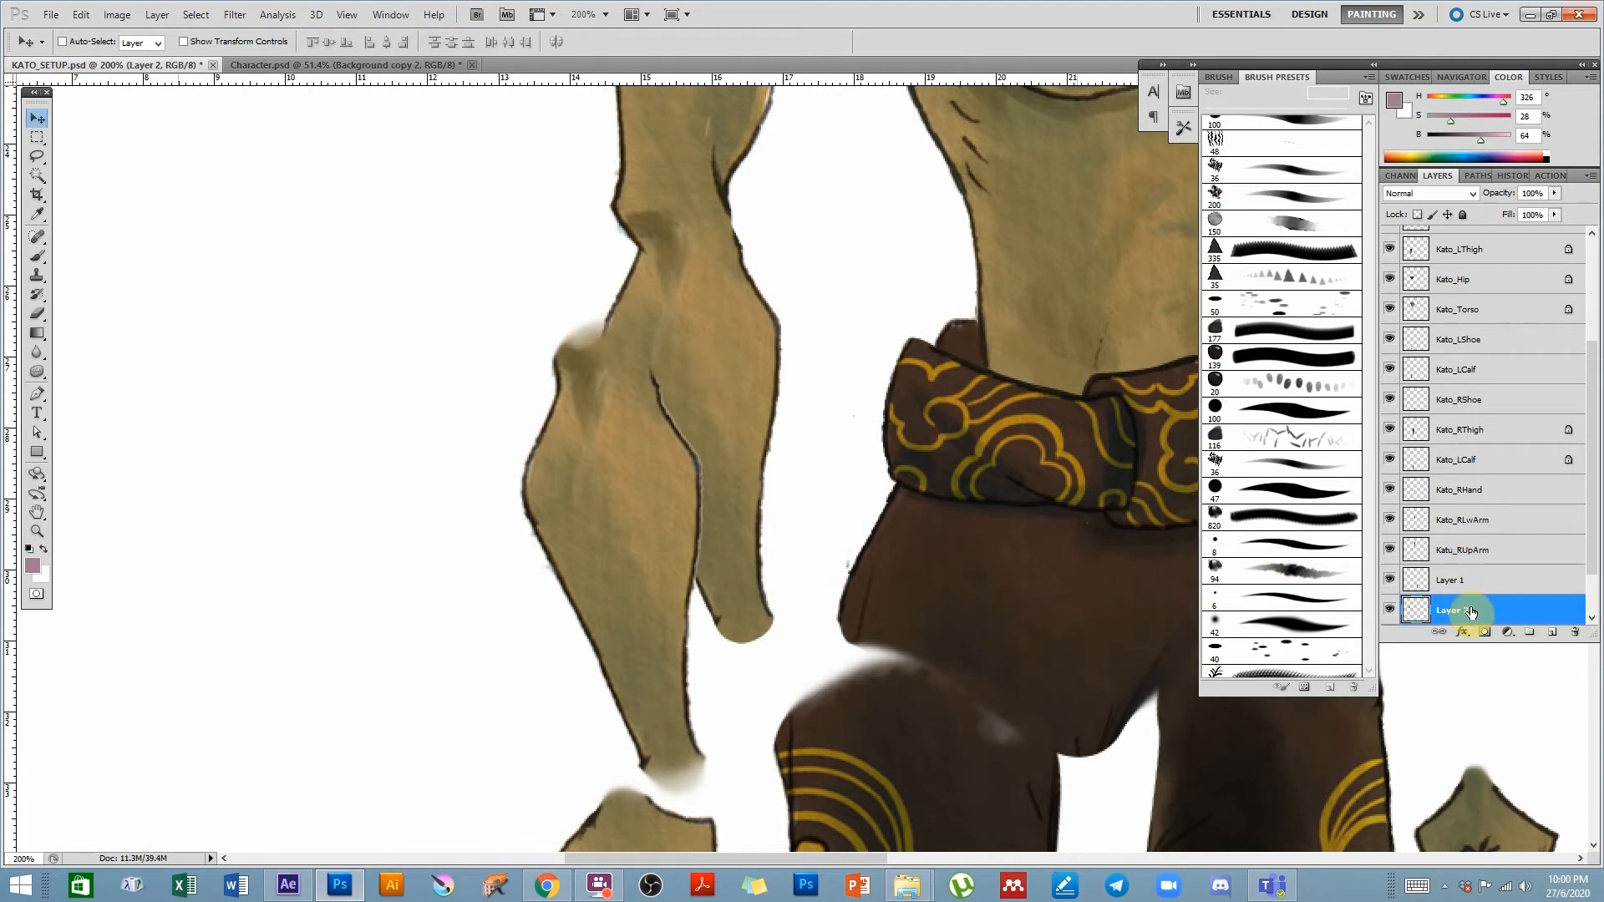
left_click_drag(1471, 613, 1490, 261)
scroll(1491, 421, "up", 3)
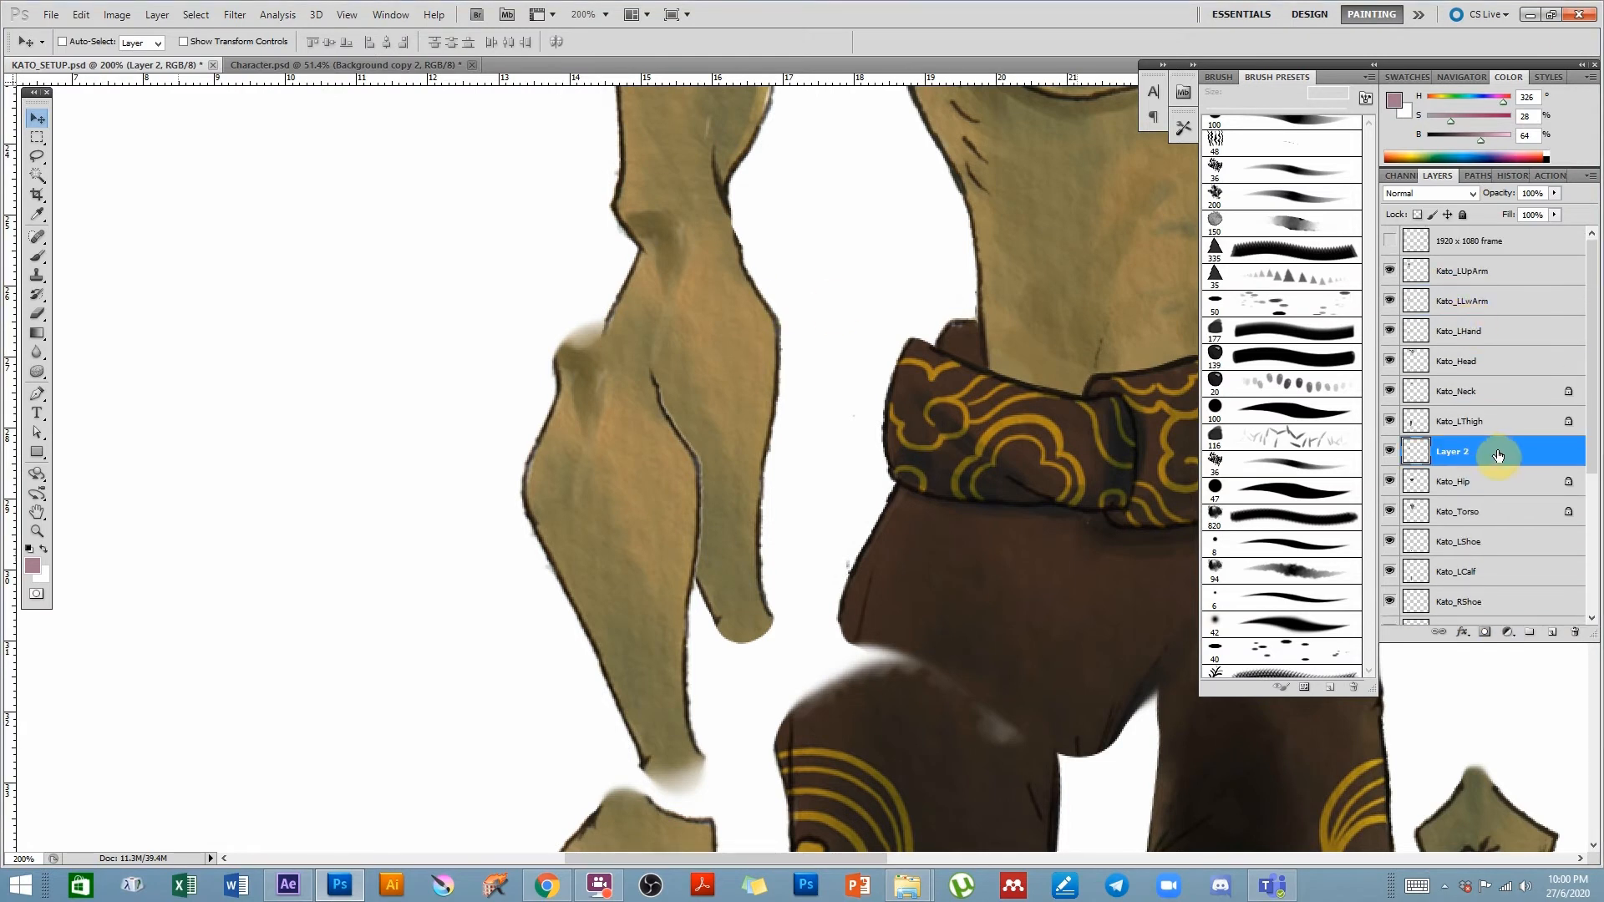
left_click_drag(1493, 353, 1487, 268)
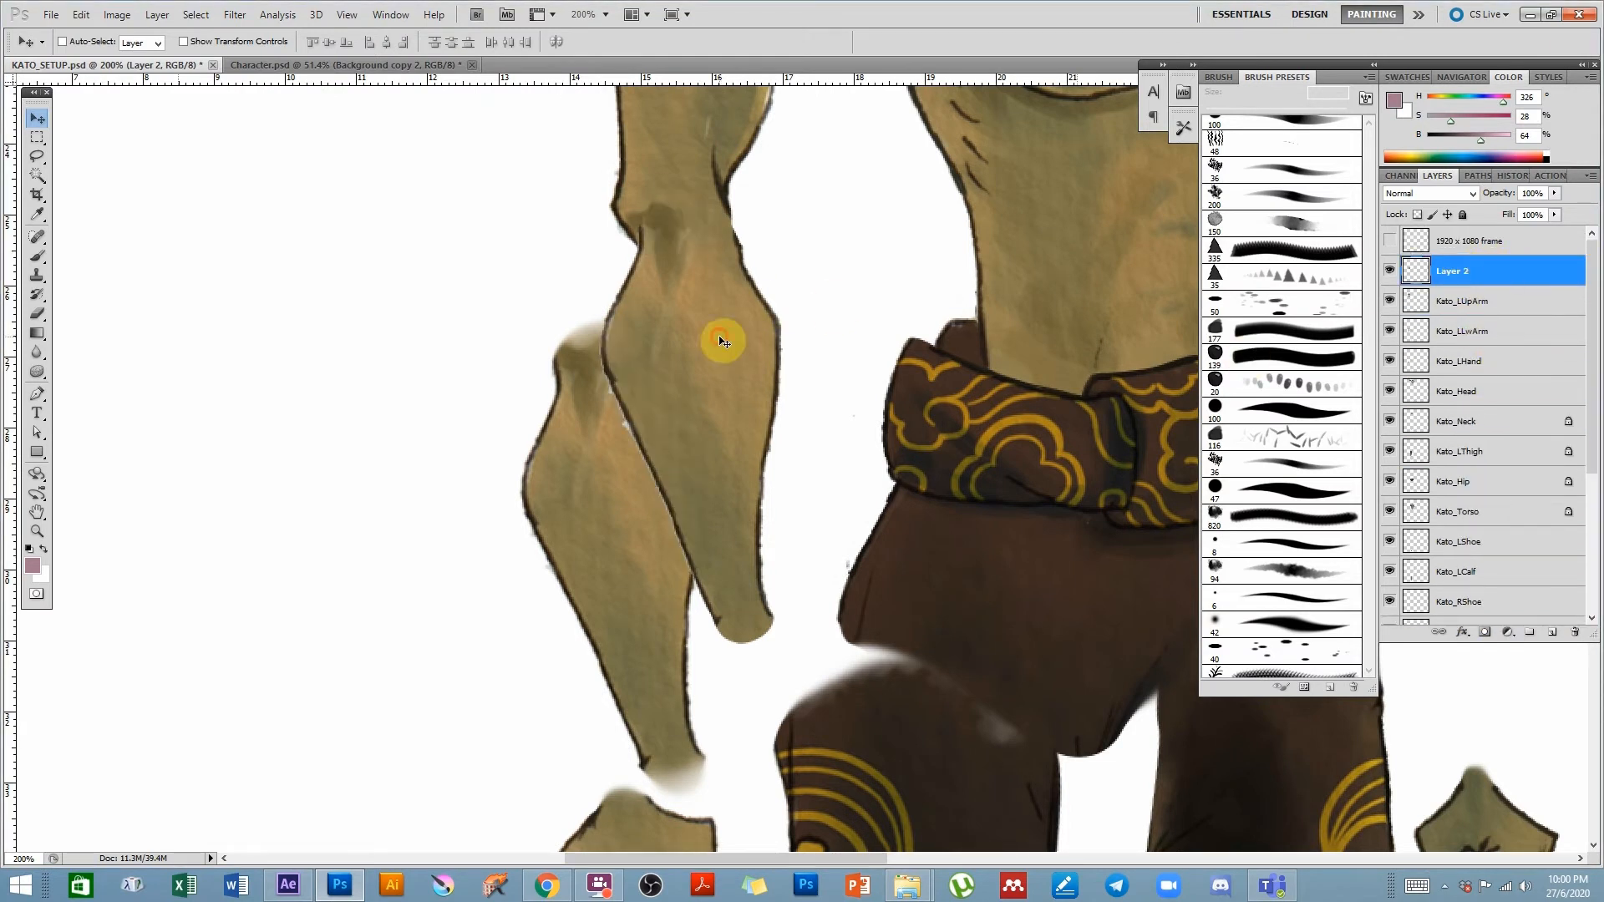
- Test-rotate the copied forearm about the elbow, cancel the transform and set the forearm aside beside Kato_LLwArm
key("ctrl+t")
left_click_drag(678, 420, 677, 234)
left_click_drag(950, 273, 960, 196)
mouse_move(861, 167)
left_mouse_down()
mouse_move(880, 304)
mouse_move(894, 214)
mouse_move(880, 118)
mouse_move(877, 150)
left_mouse_up()
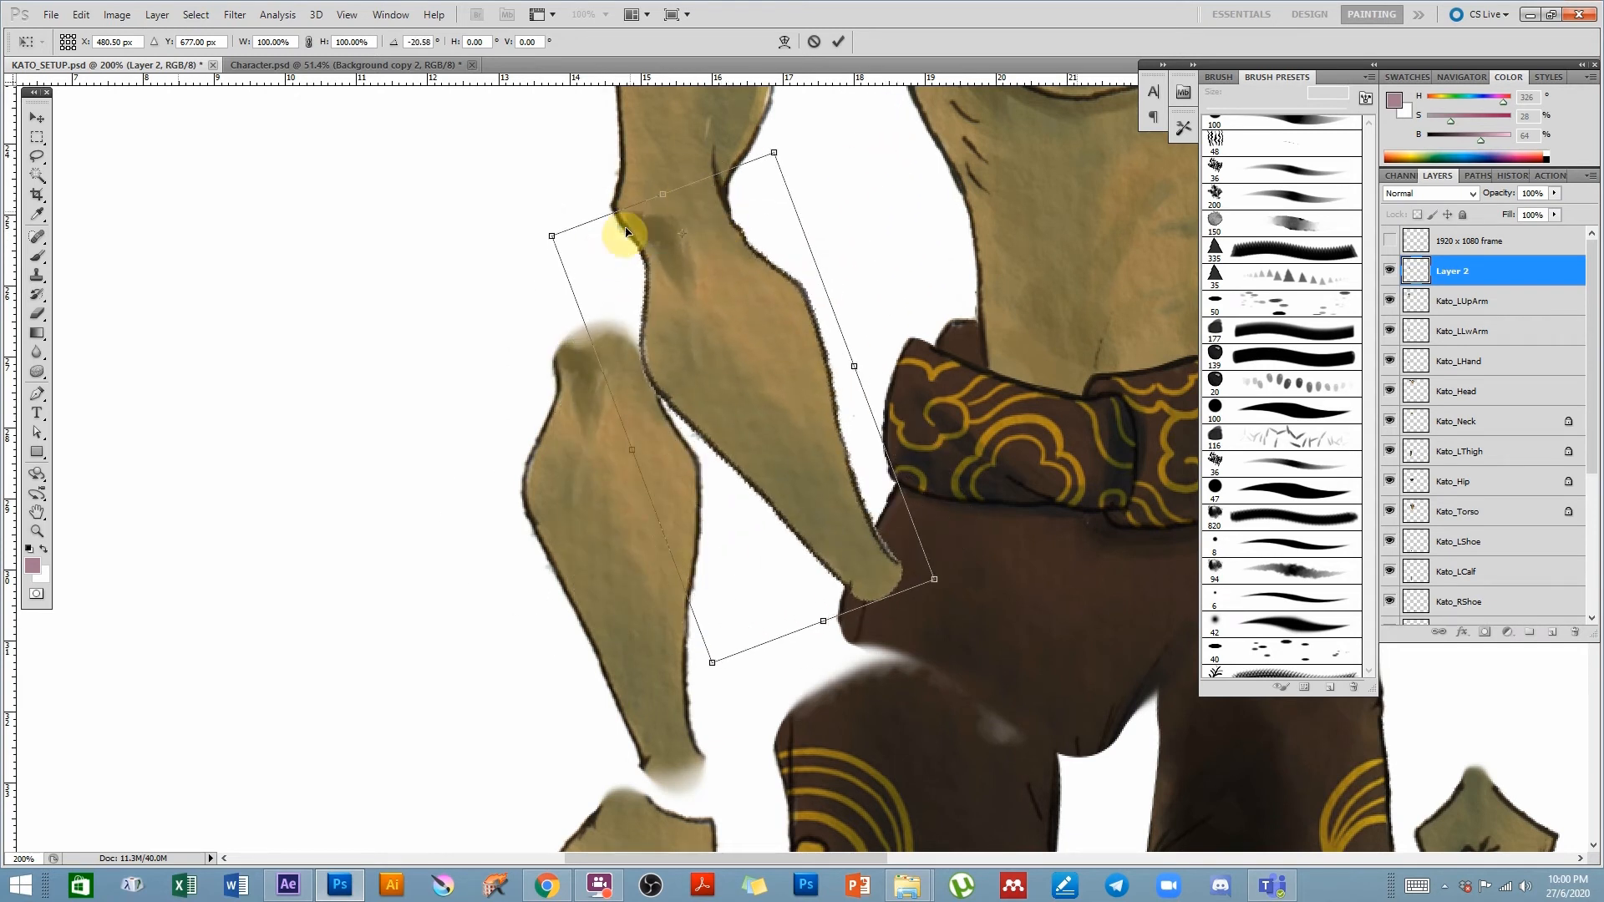
left_click_drag(853, 191, 901, 152)
key("Escape")
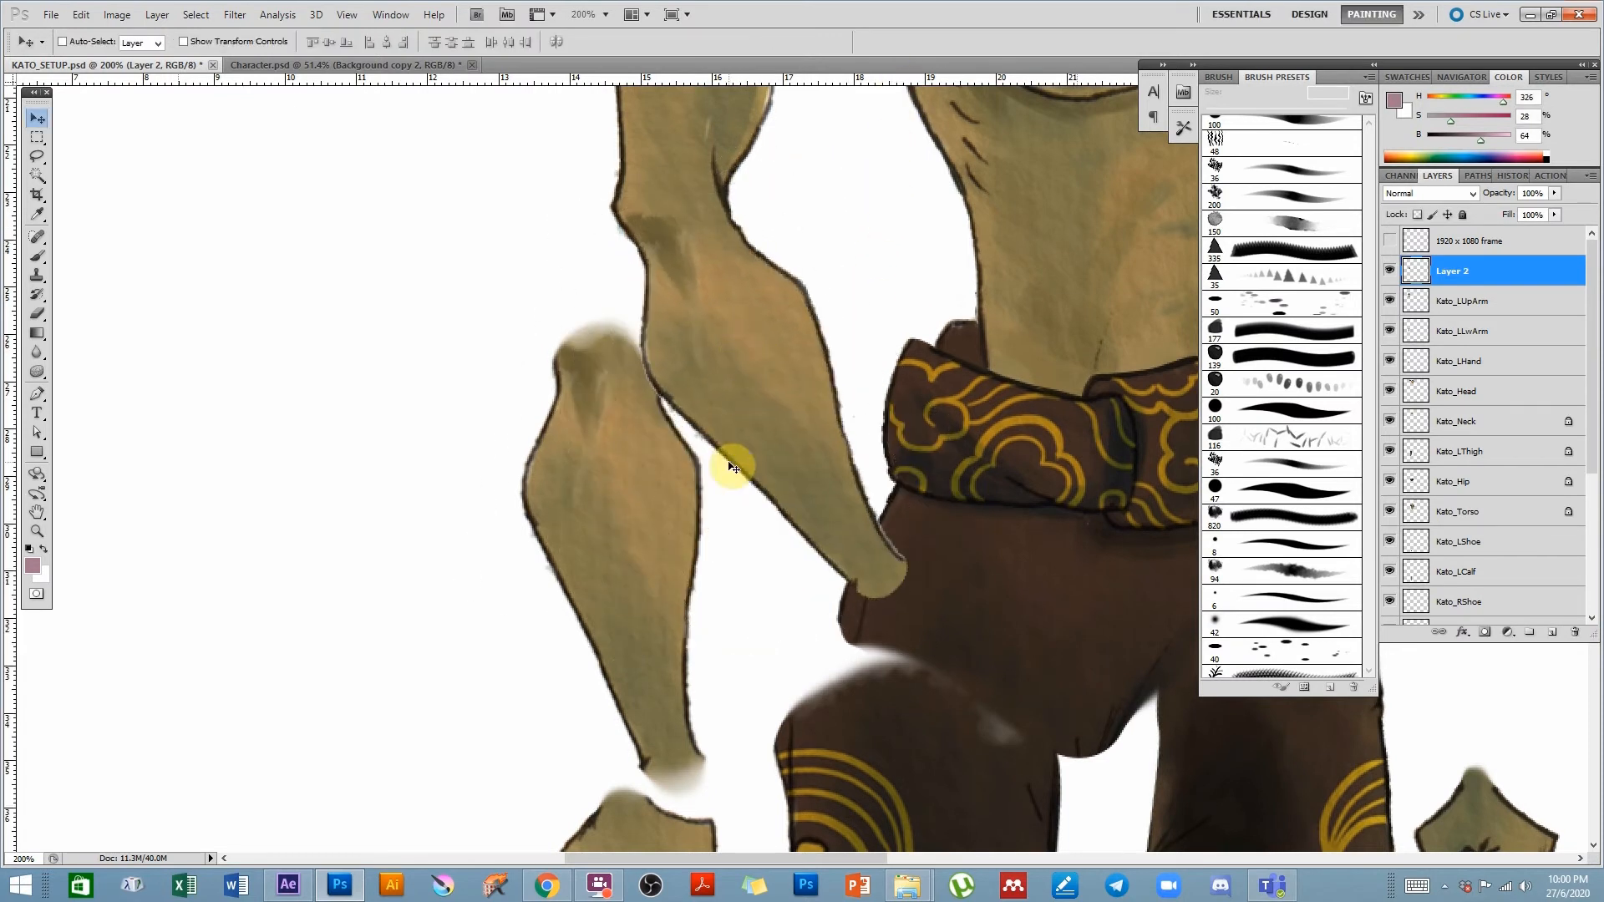
left_click_drag(713, 393, 436, 491)
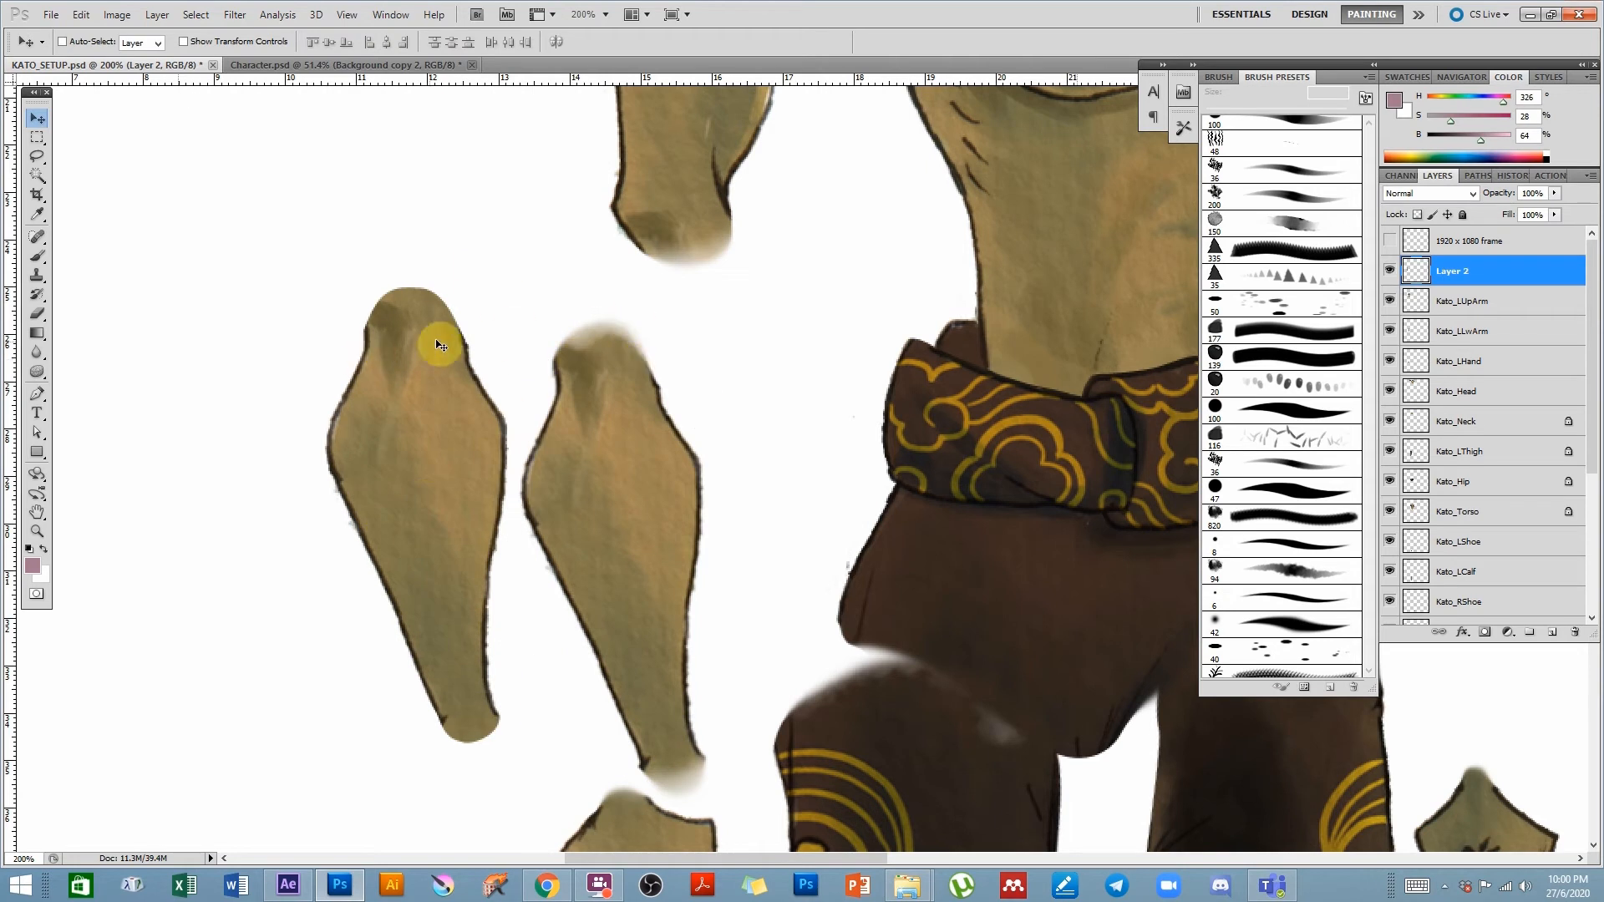
left_click_drag(387, 329, 478, 333)
key("b")
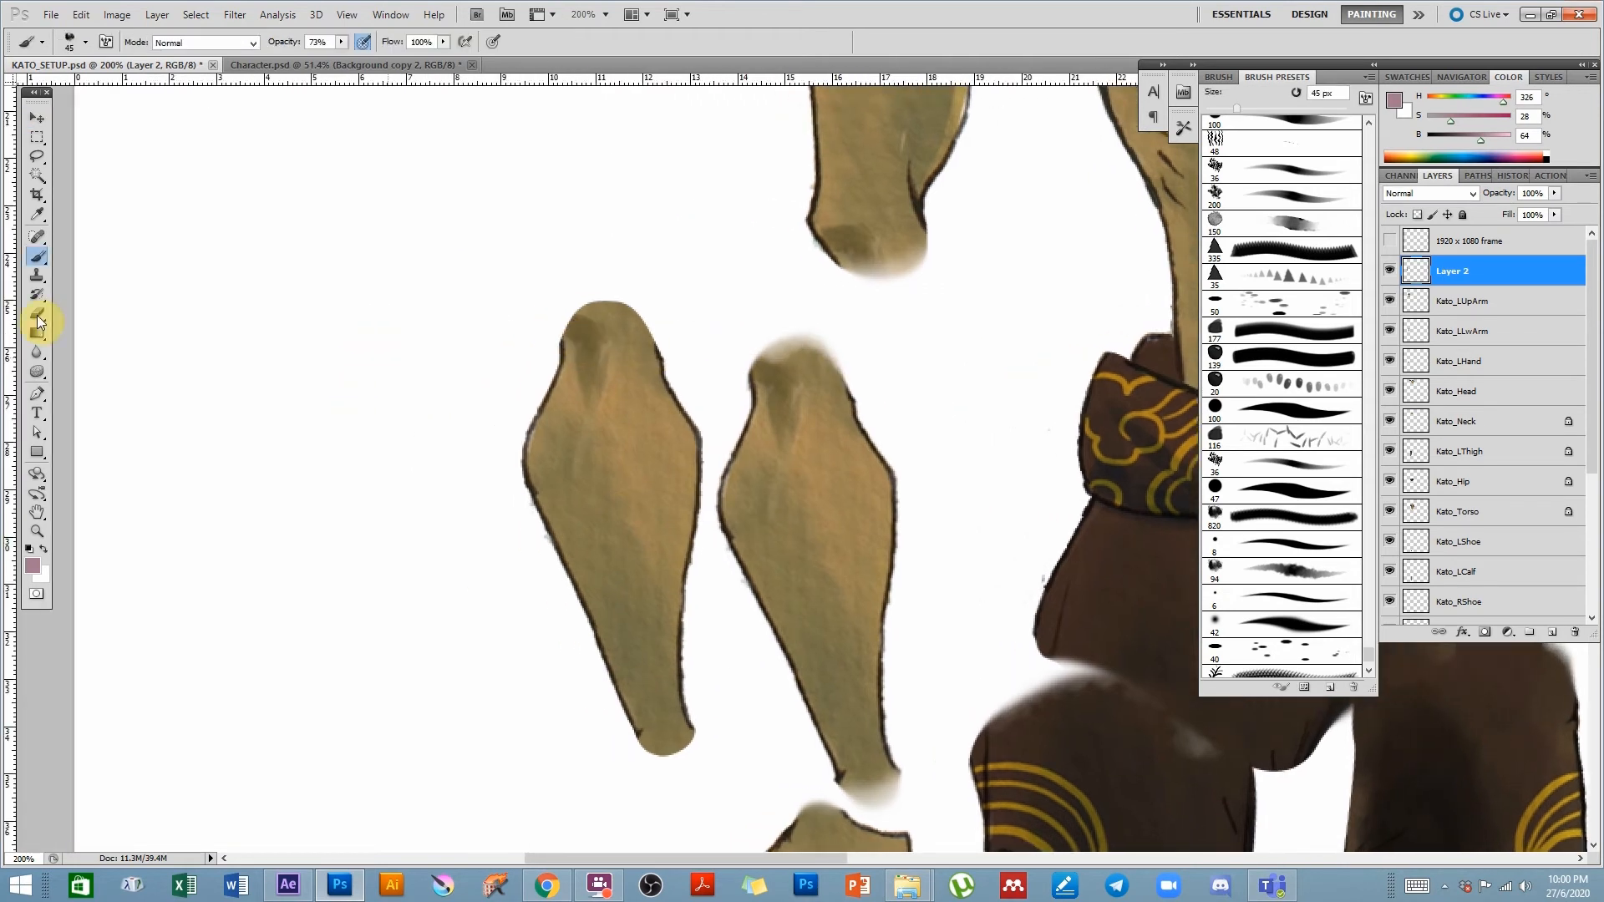
left_click(582, 309)
key("ctrl+z")
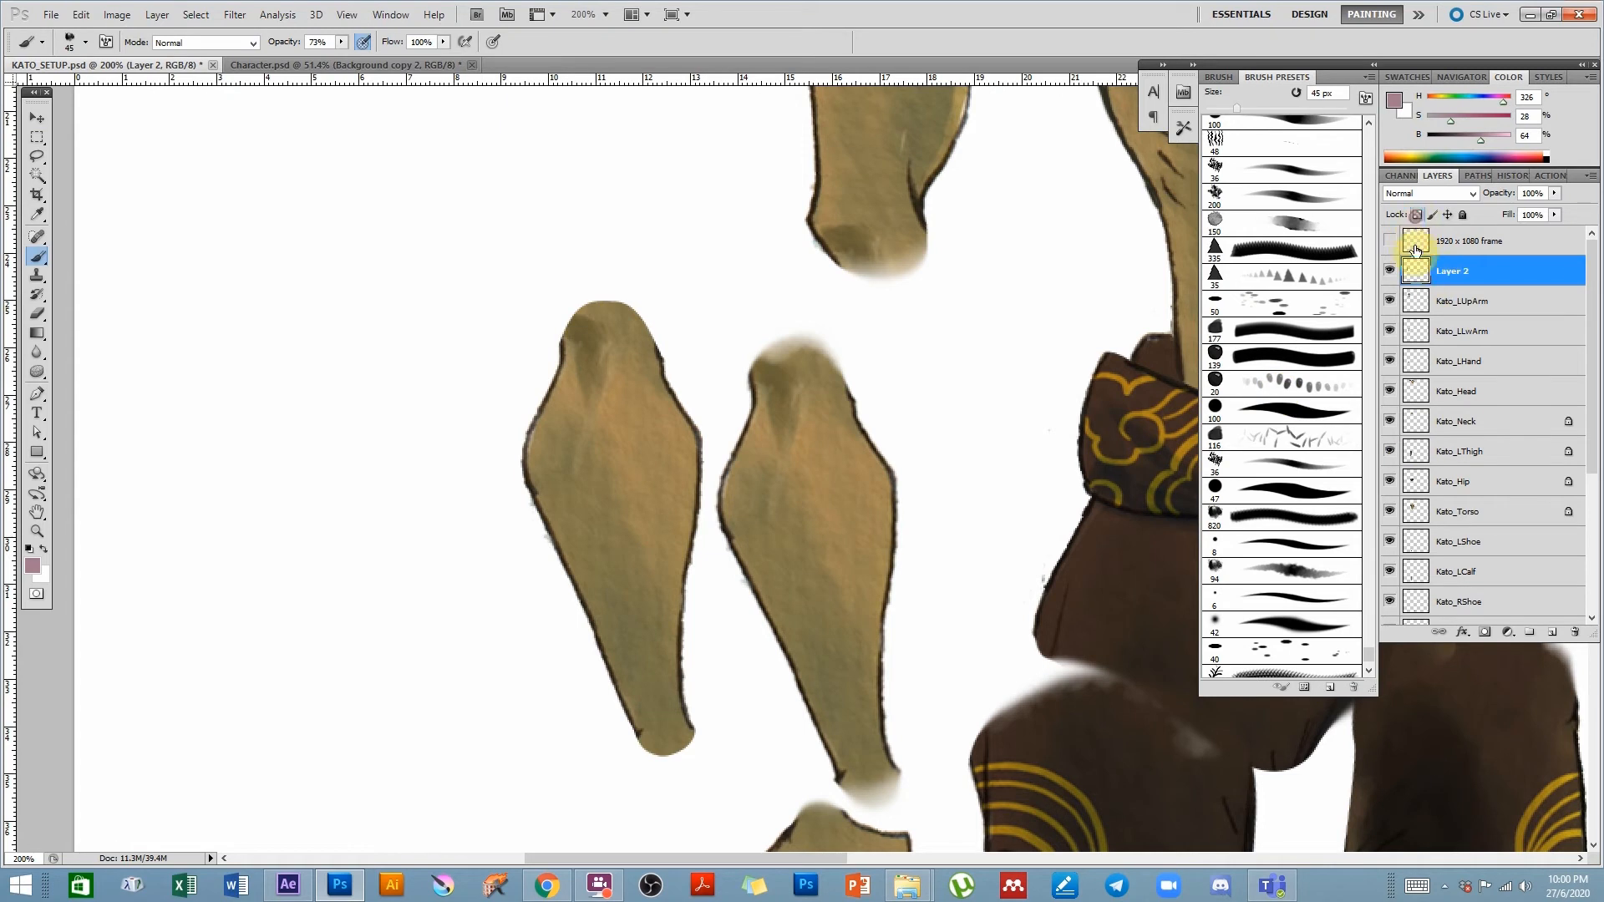
left_click(1391, 272)
left_click(1391, 272)
- Soften the hard upper joint edge of the copied forearm with the Eraser and the Blur tool
left_click(37, 314)
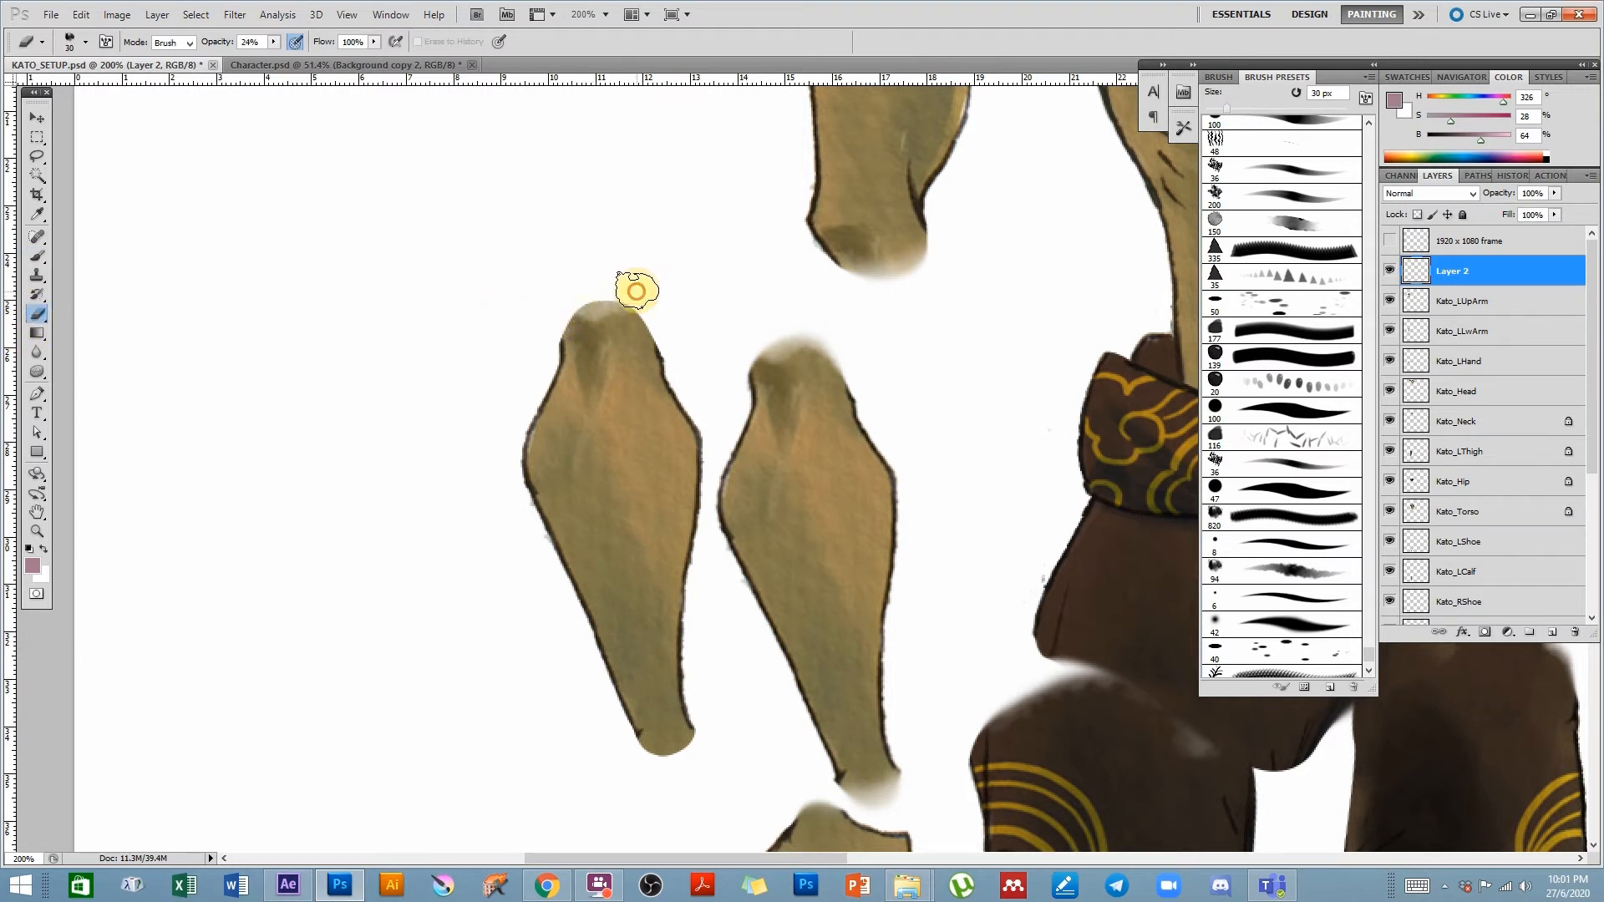
left_click_drag(640, 293, 615, 287)
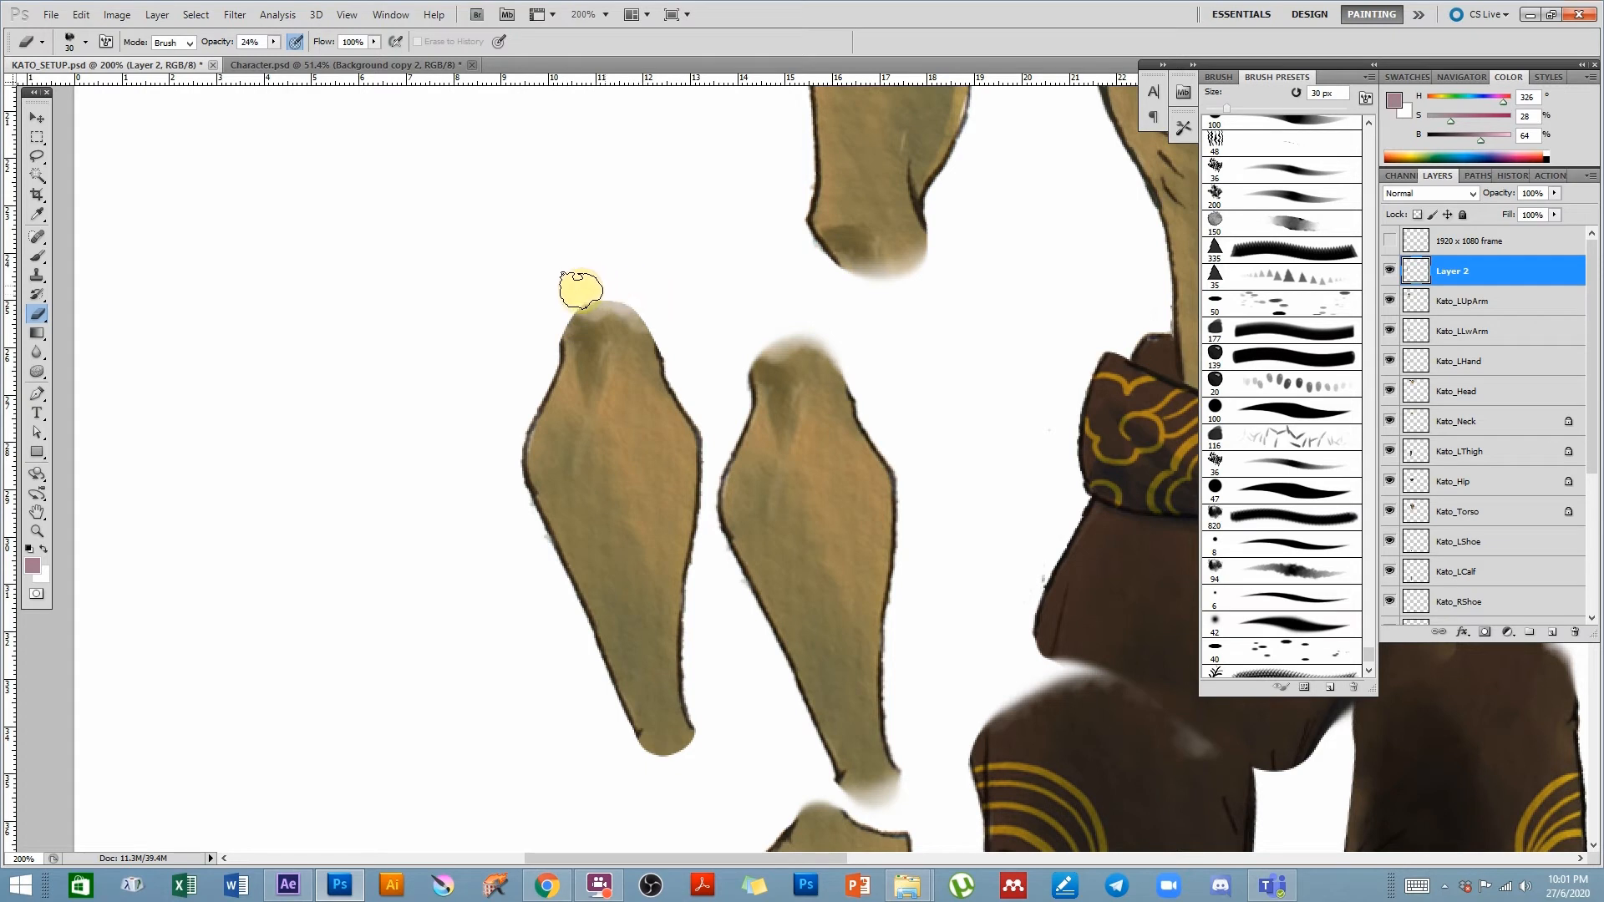
left_click(37, 352)
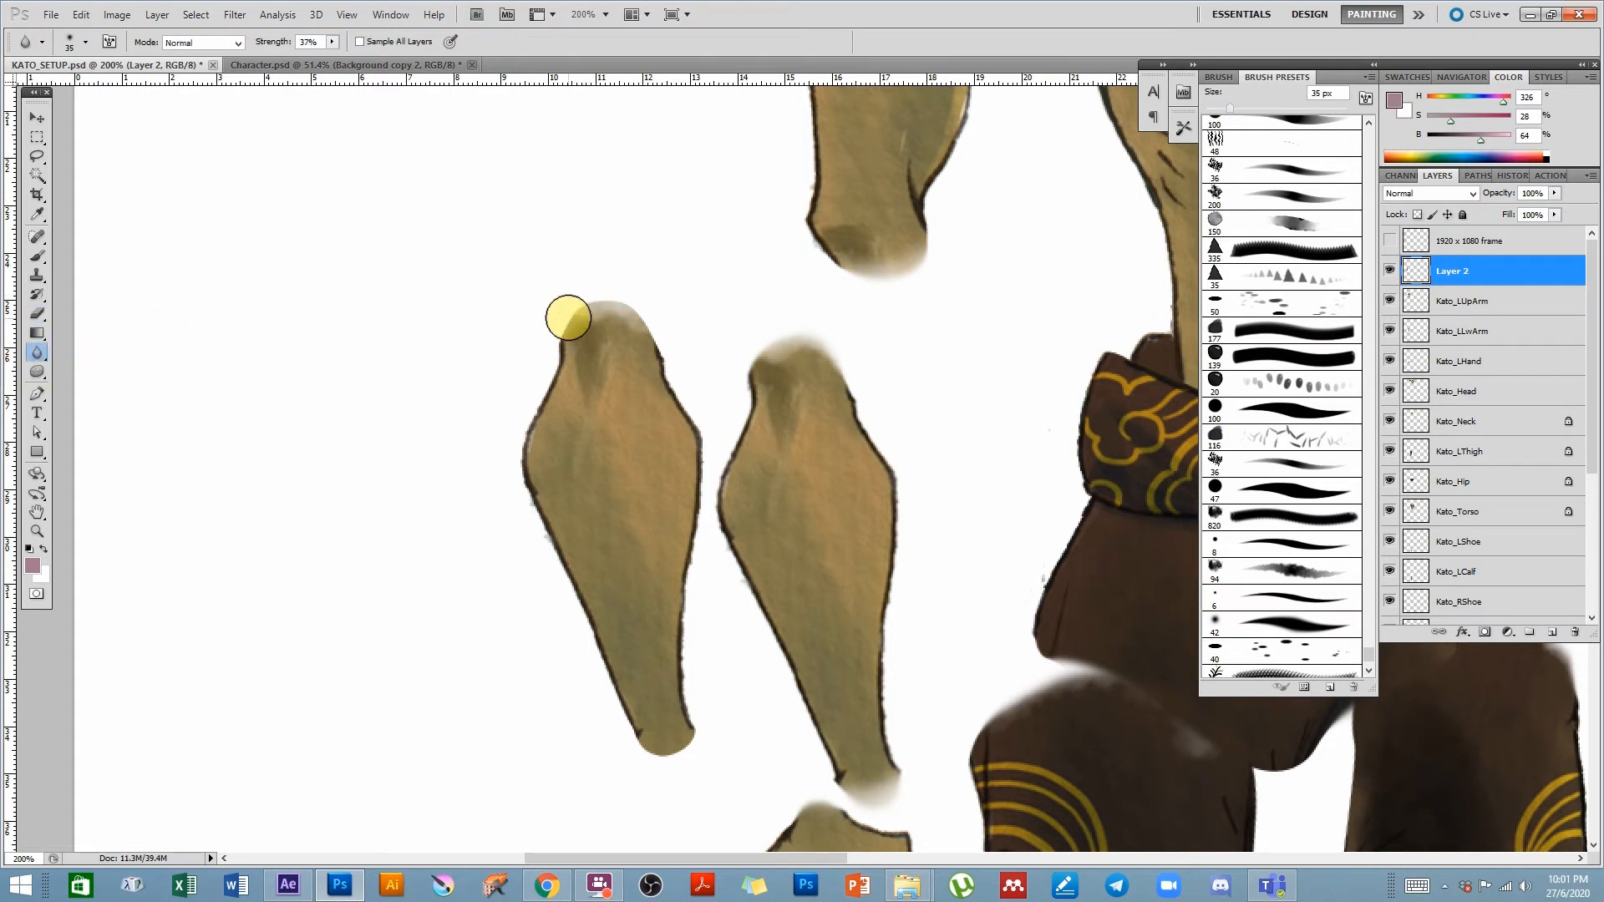
mouse_move(602, 292)
left_mouse_down()
mouse_move(655, 323)
mouse_move(645, 298)
mouse_move(596, 292)
left_mouse_up()
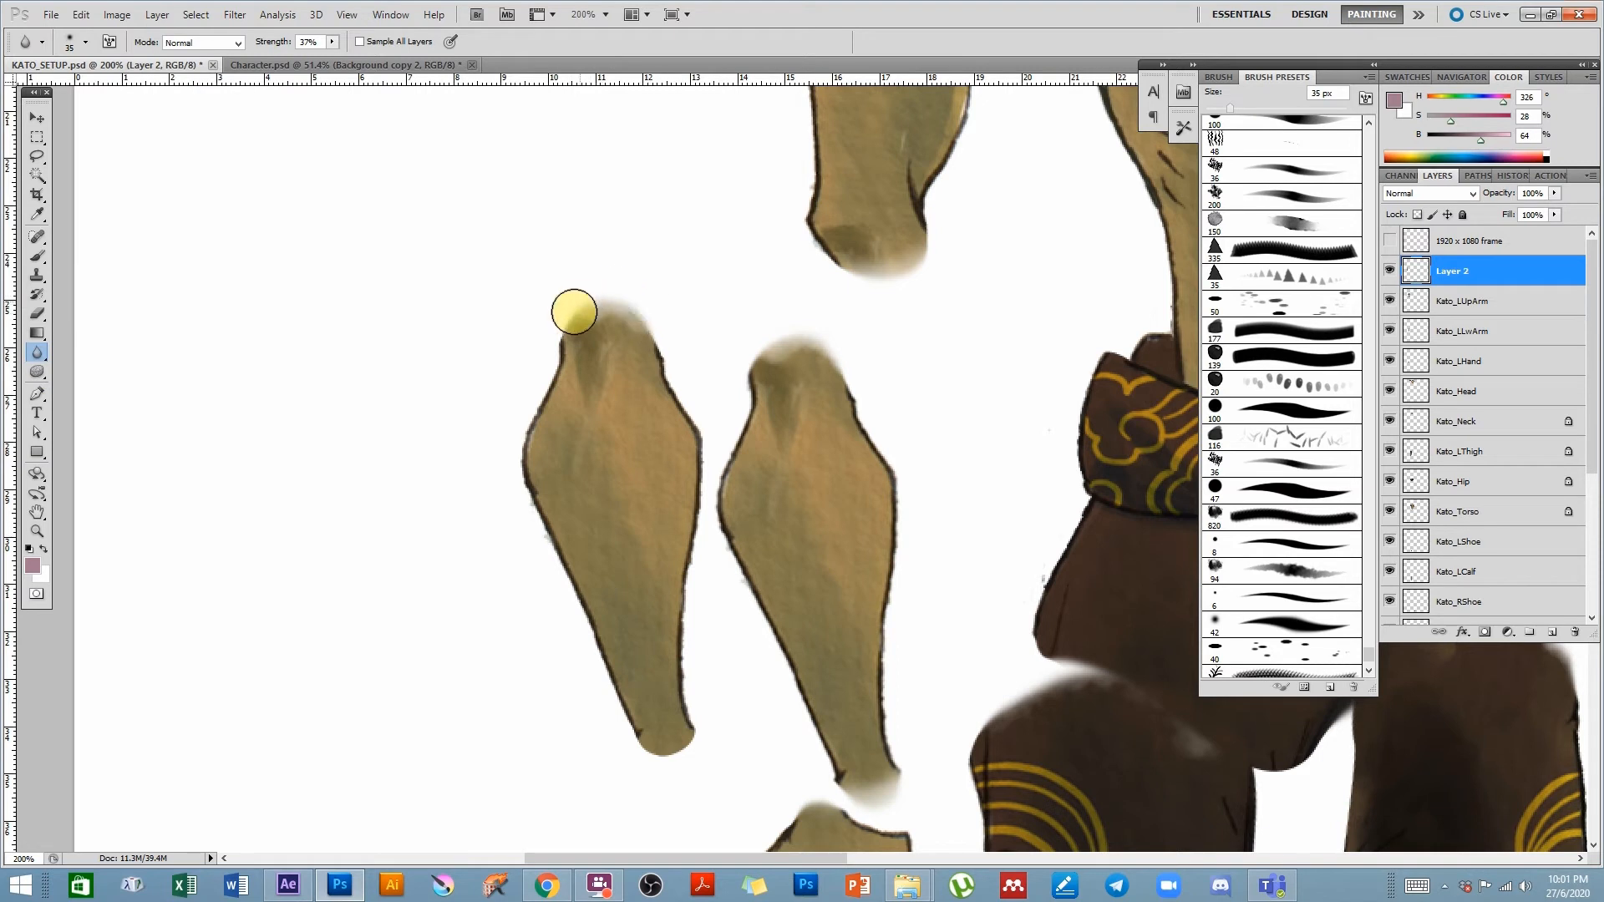
mouse_move(560, 340)
left_mouse_down()
mouse_move(526, 429)
mouse_move(546, 544)
mouse_move(555, 325)
mouse_move(557, 368)
left_mouse_up()
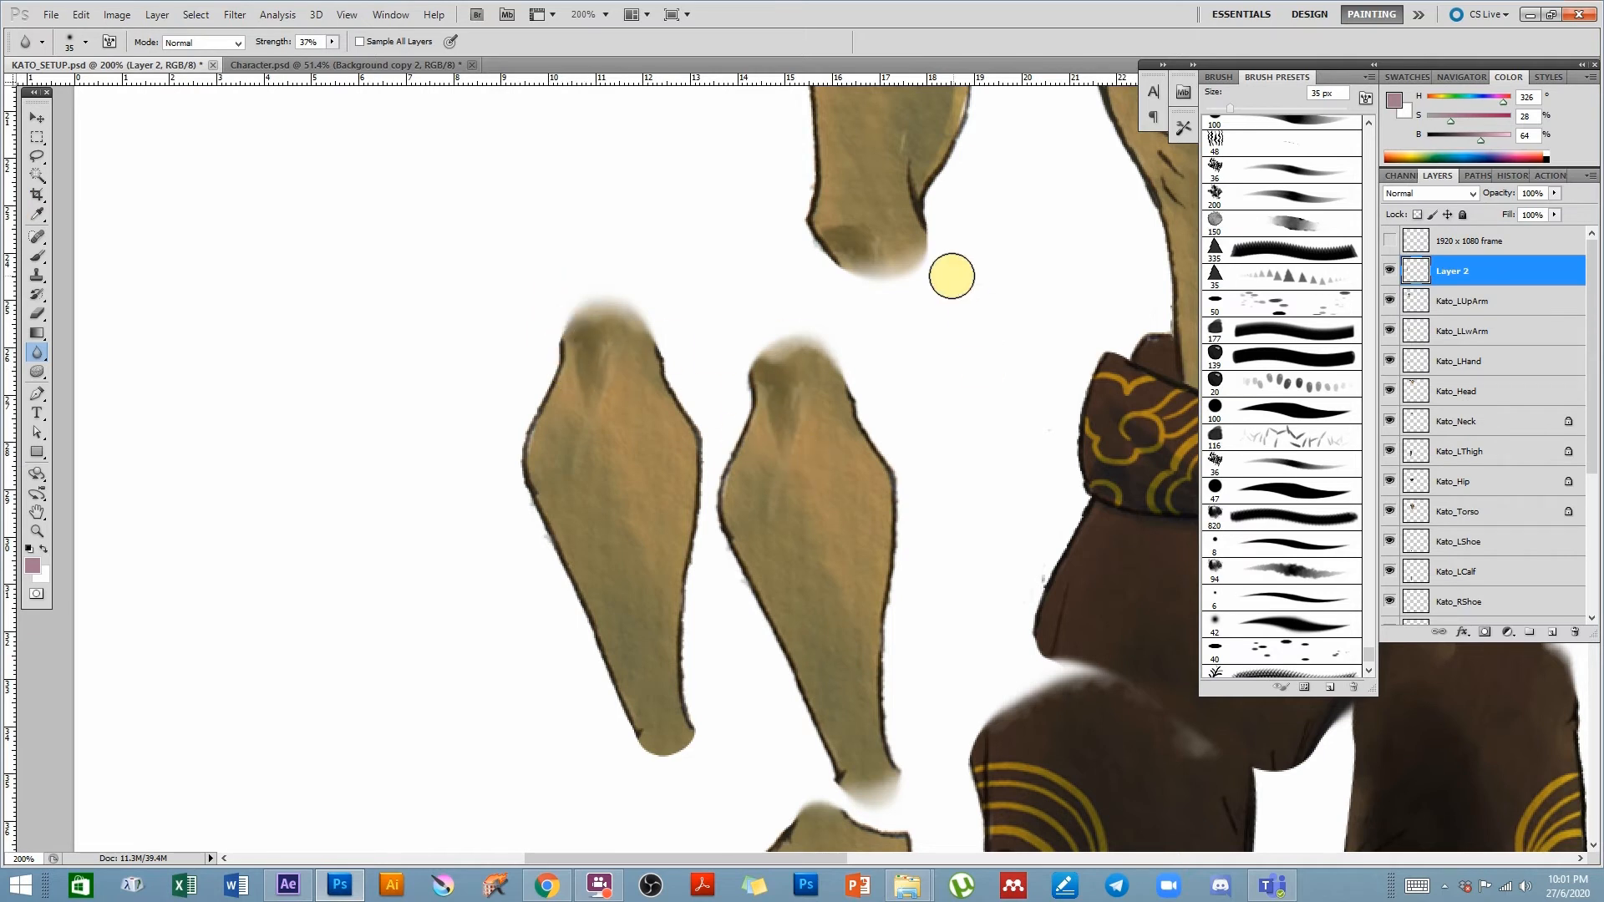
- Fit the softened forearm onto the upper arm's elbow, try rotating it about its centre and undo the rotation
left_click(47, 114)
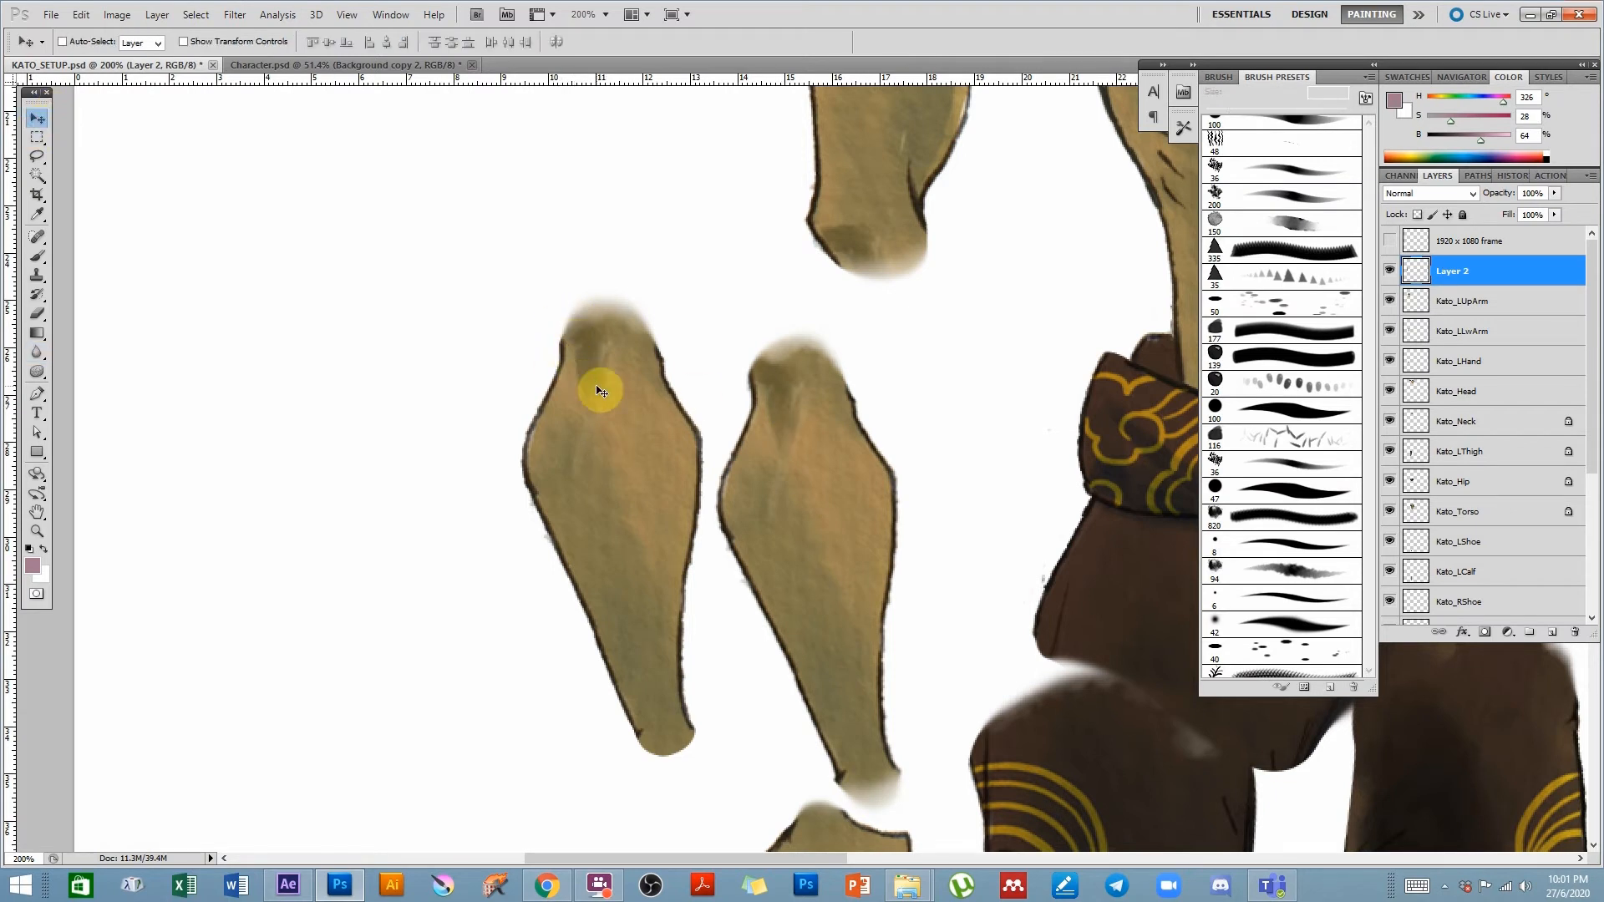
key("ctrl+t")
left_click_drag(619, 494, 893, 416)
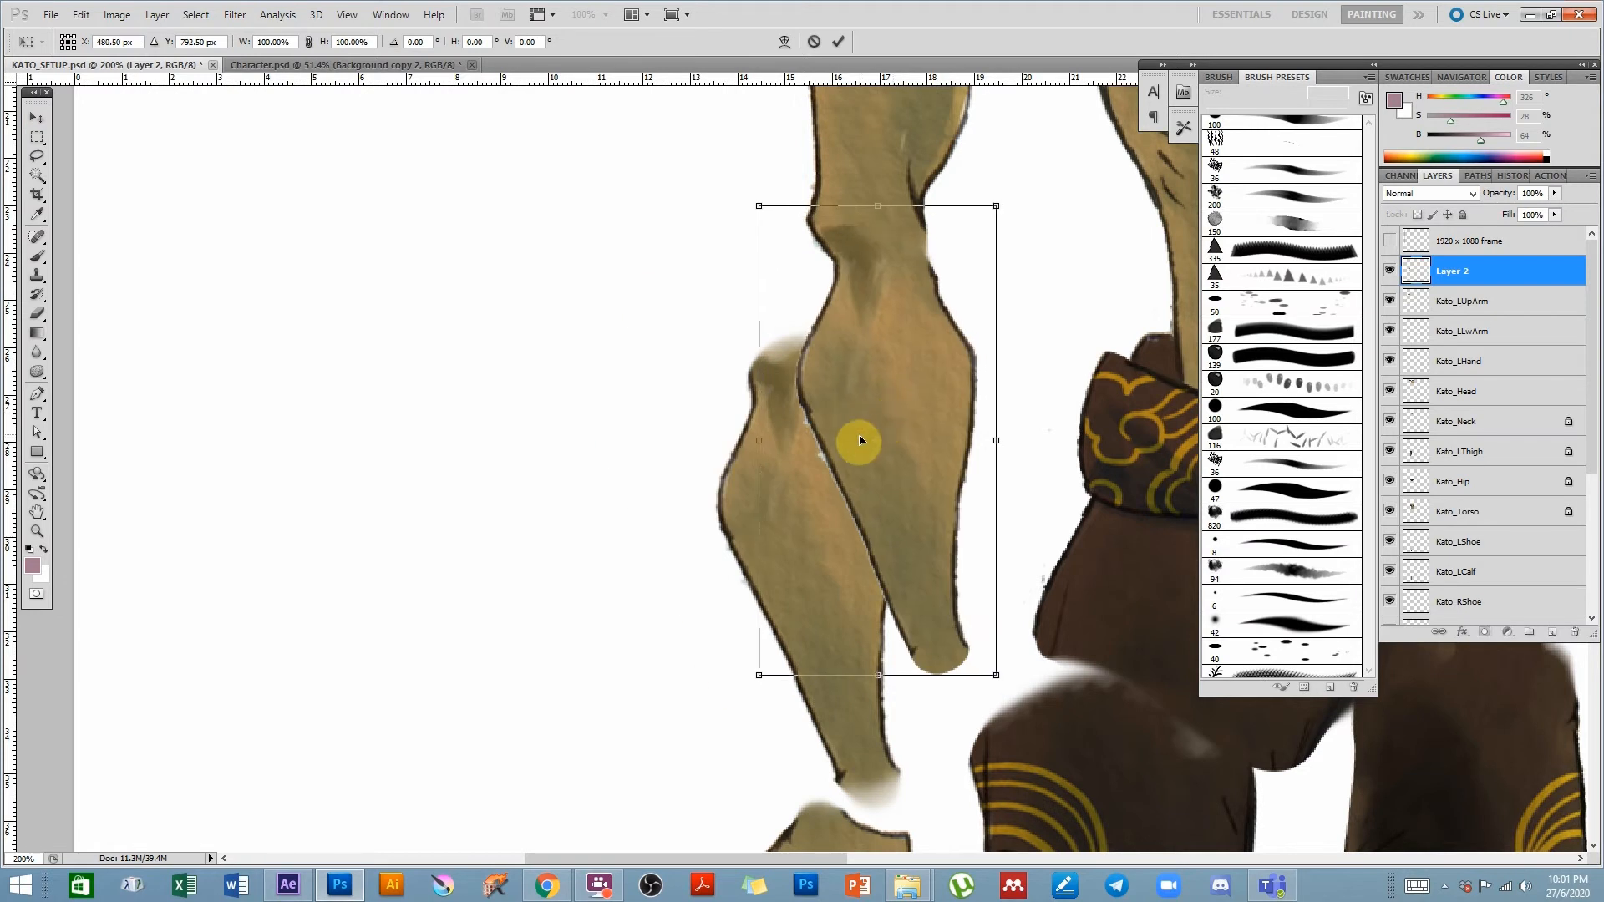
left_click_drag(1045, 173, 969, 132)
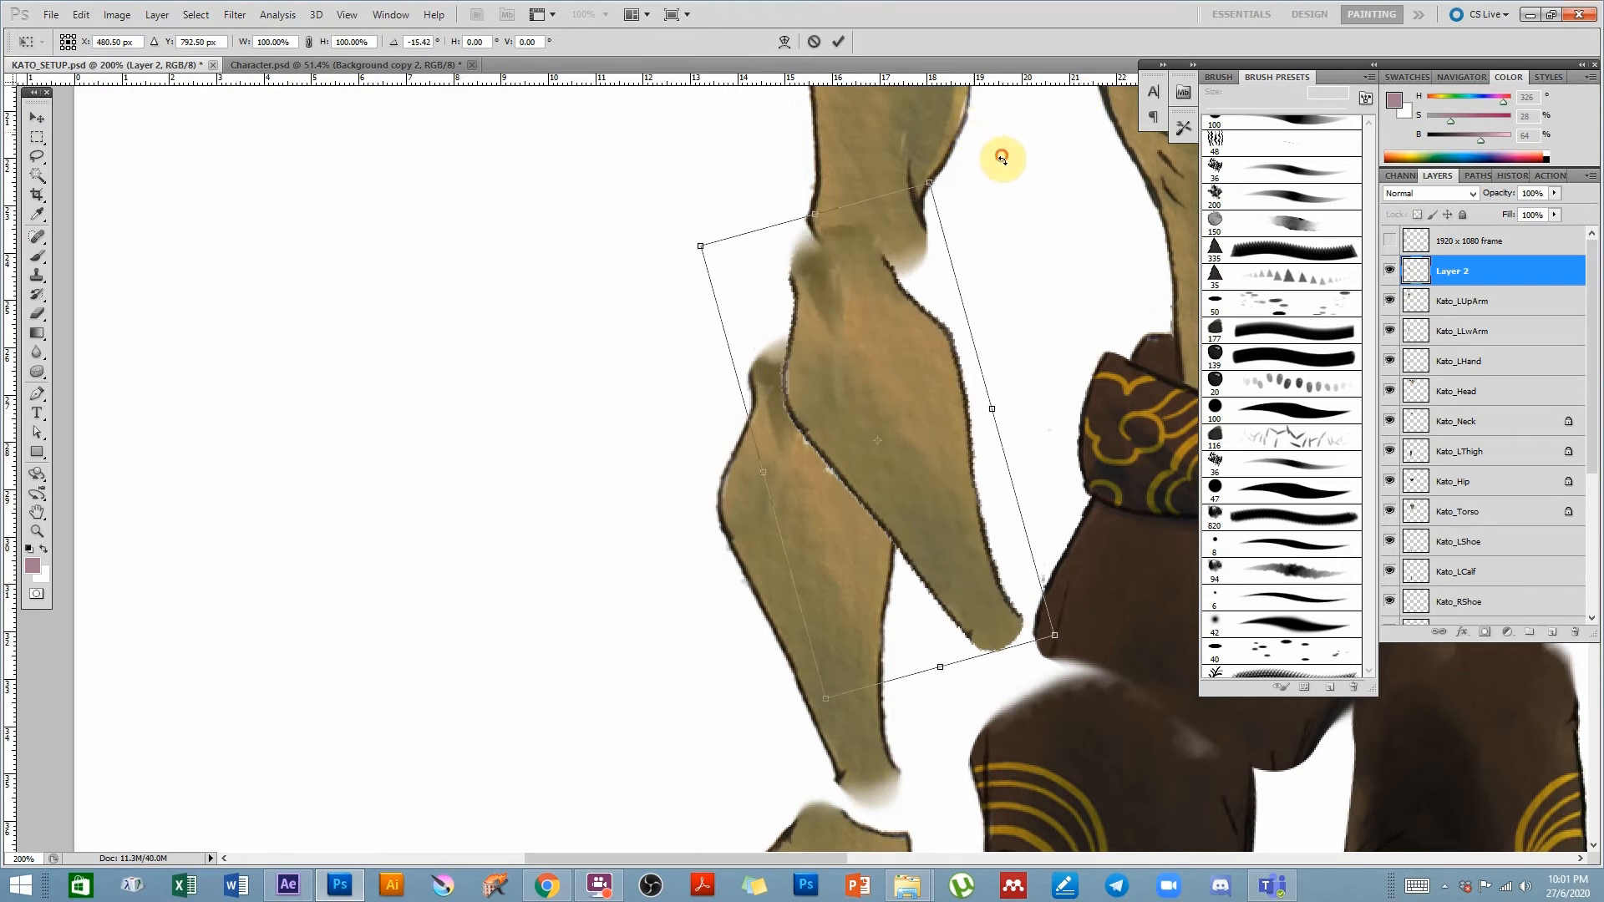
key("ctrl+z")
- Shift the transform pivot to the elbow, test-rotate the softened forearm, cancel, and move the forearm back beside Kato_LLwArm
left_click_drag(884, 446, 874, 246)
left_click_drag(709, 681, 1036, 692)
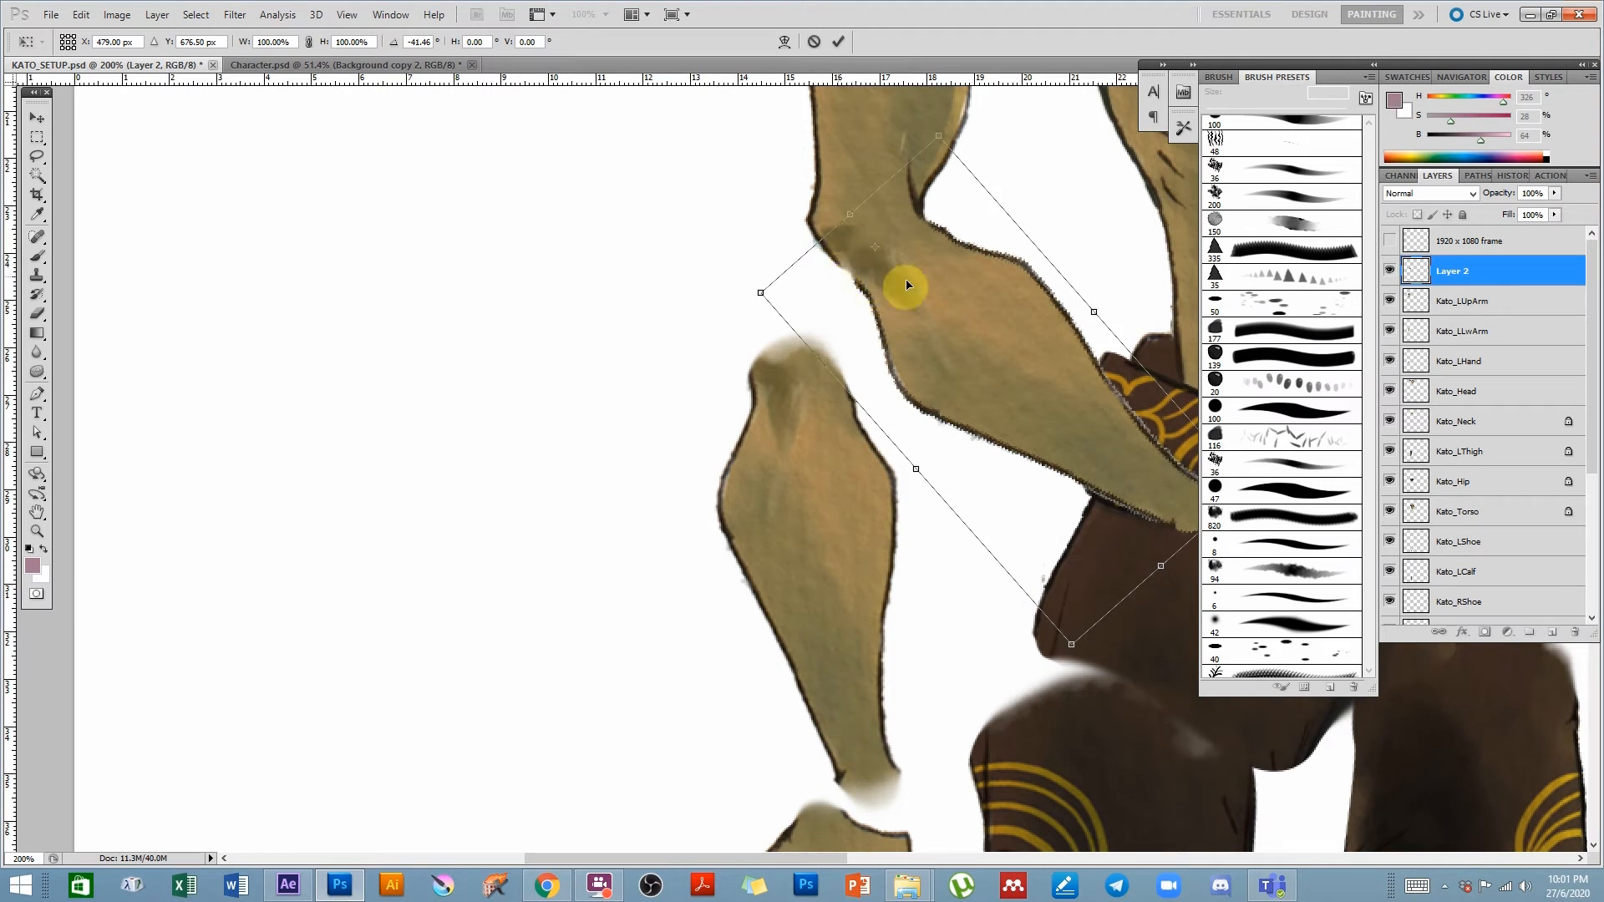
key("ctrl+z")
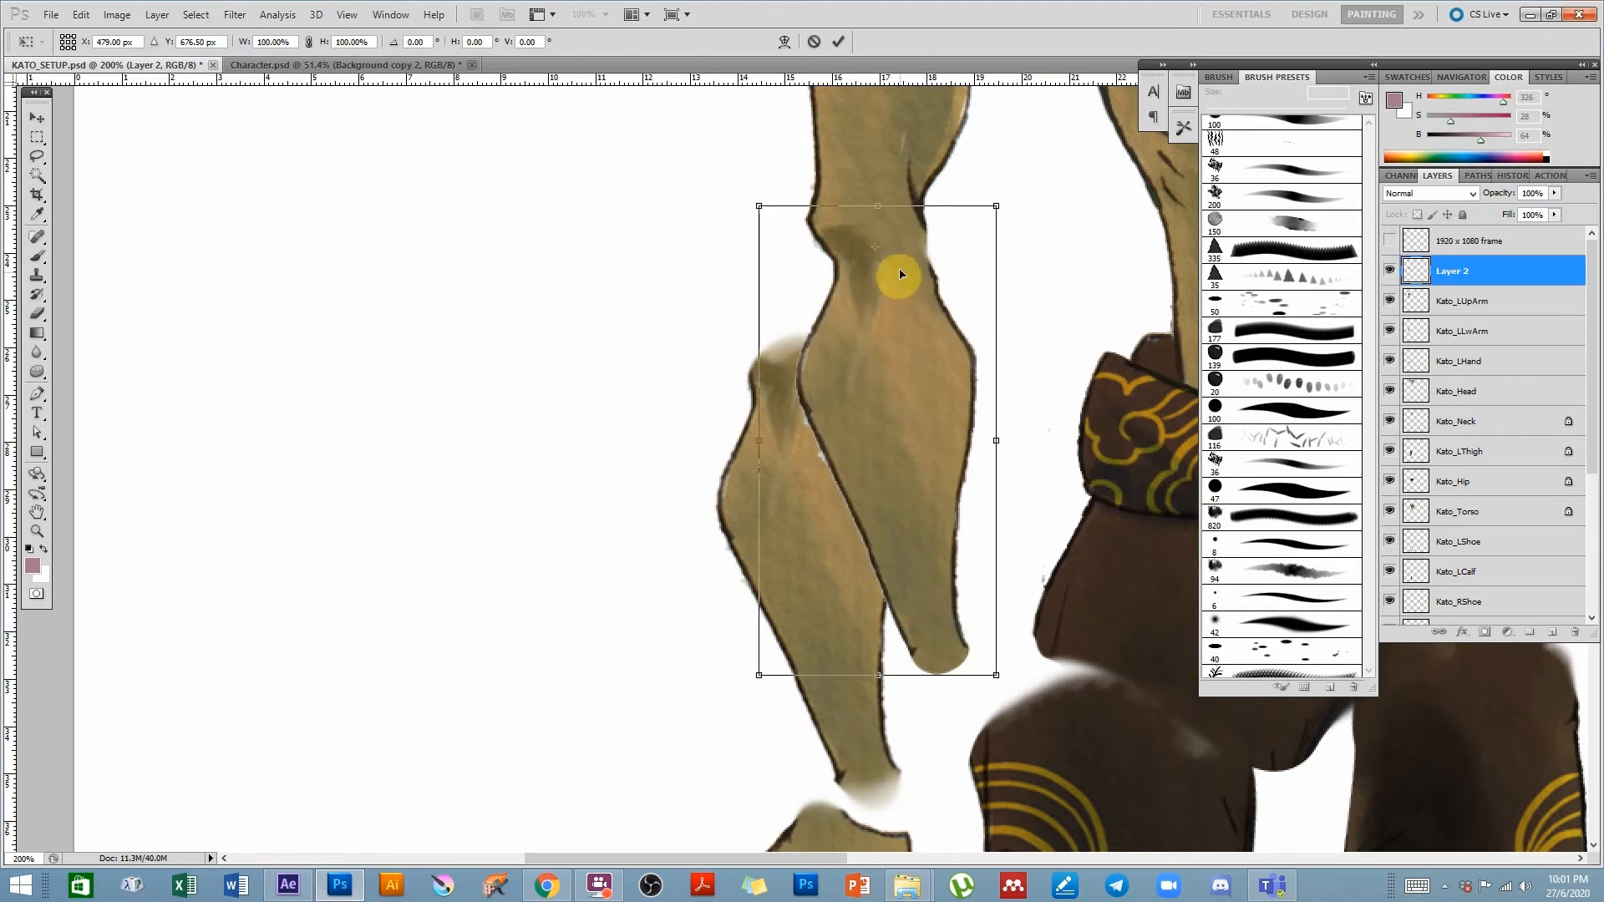
key("Escape")
left_click_drag(907, 436, 617, 530)
- Move the Kato_LThigh piece up so it overlaps the hip, and attach the calf piece below it at the knee
left_click(683, 533, "alt")
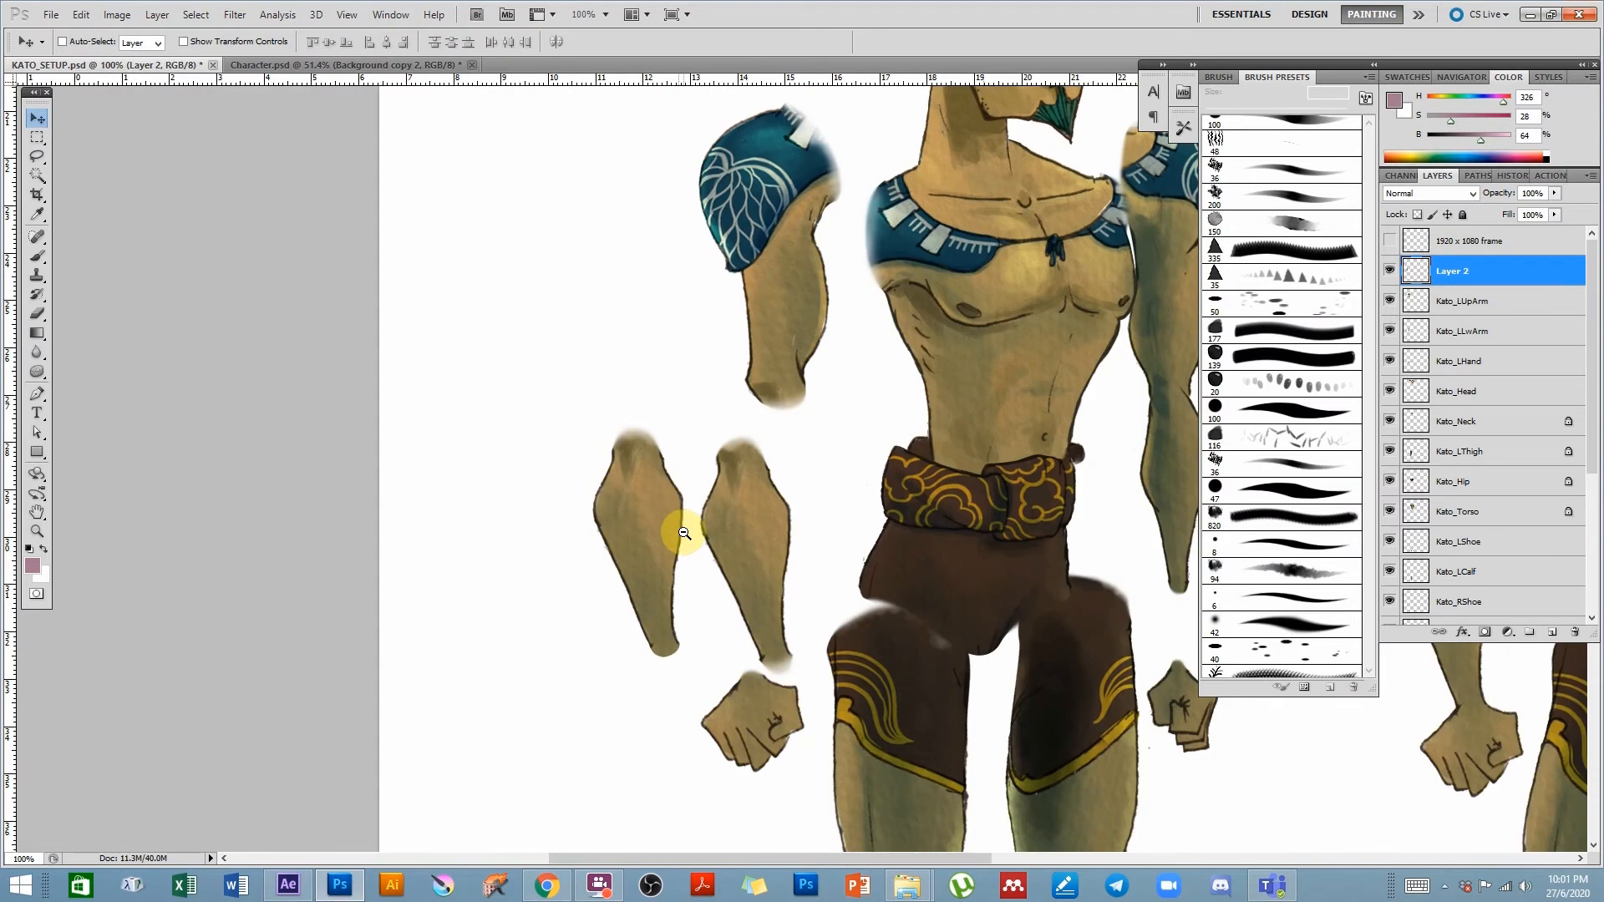
left_click(683, 524, "alt")
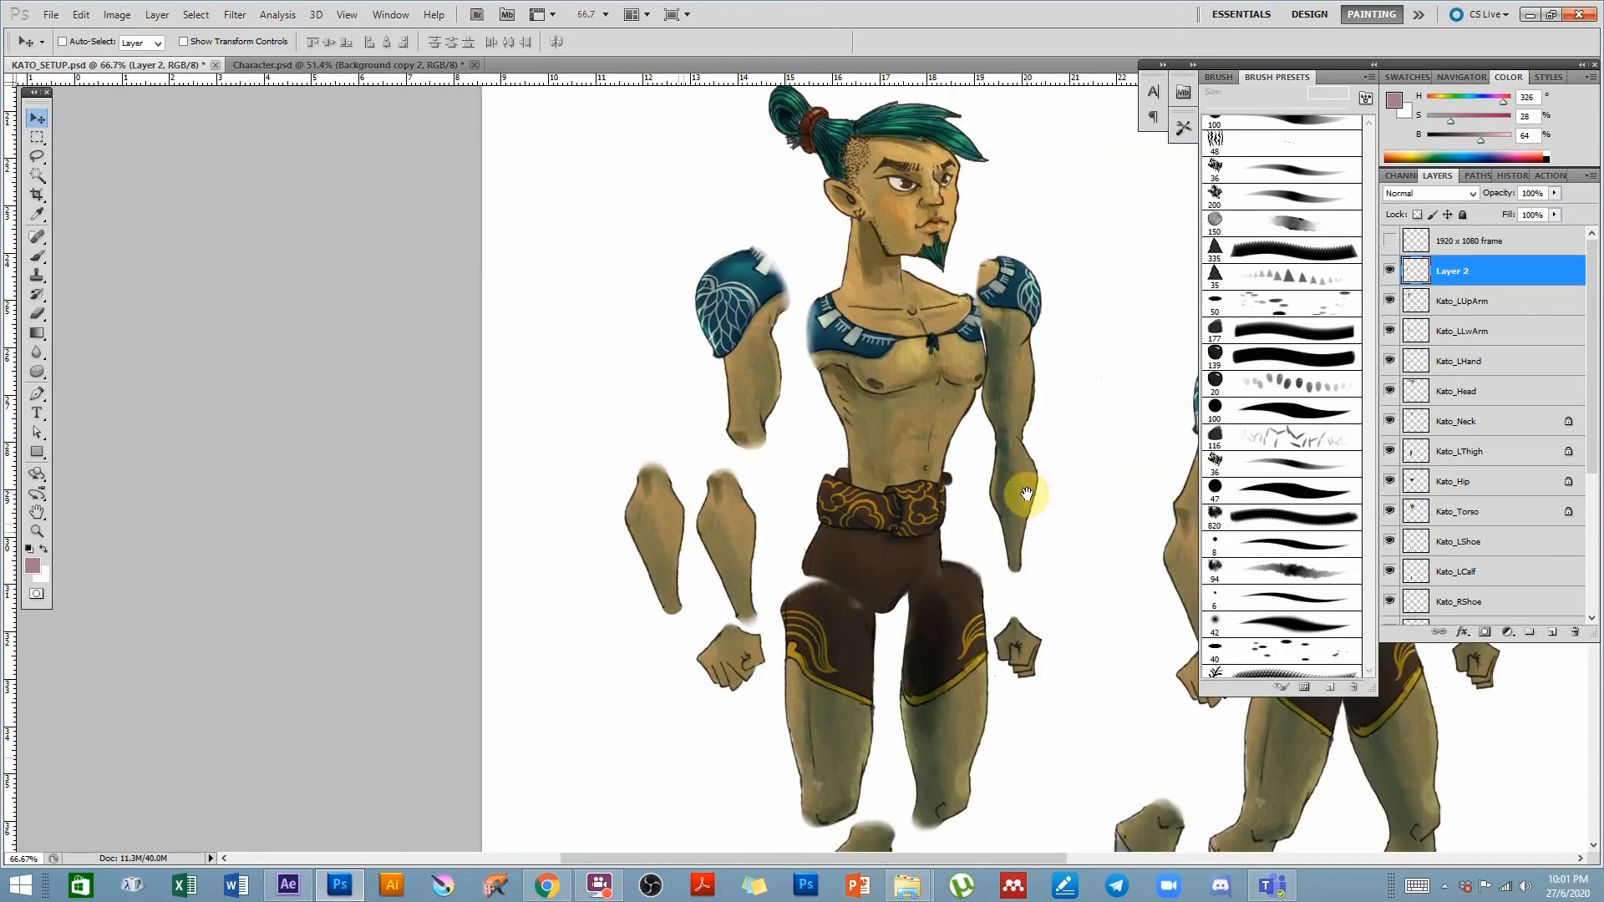
left_click_drag(763, 562, 562, 417)
left_click_drag(683, 611, 735, 538)
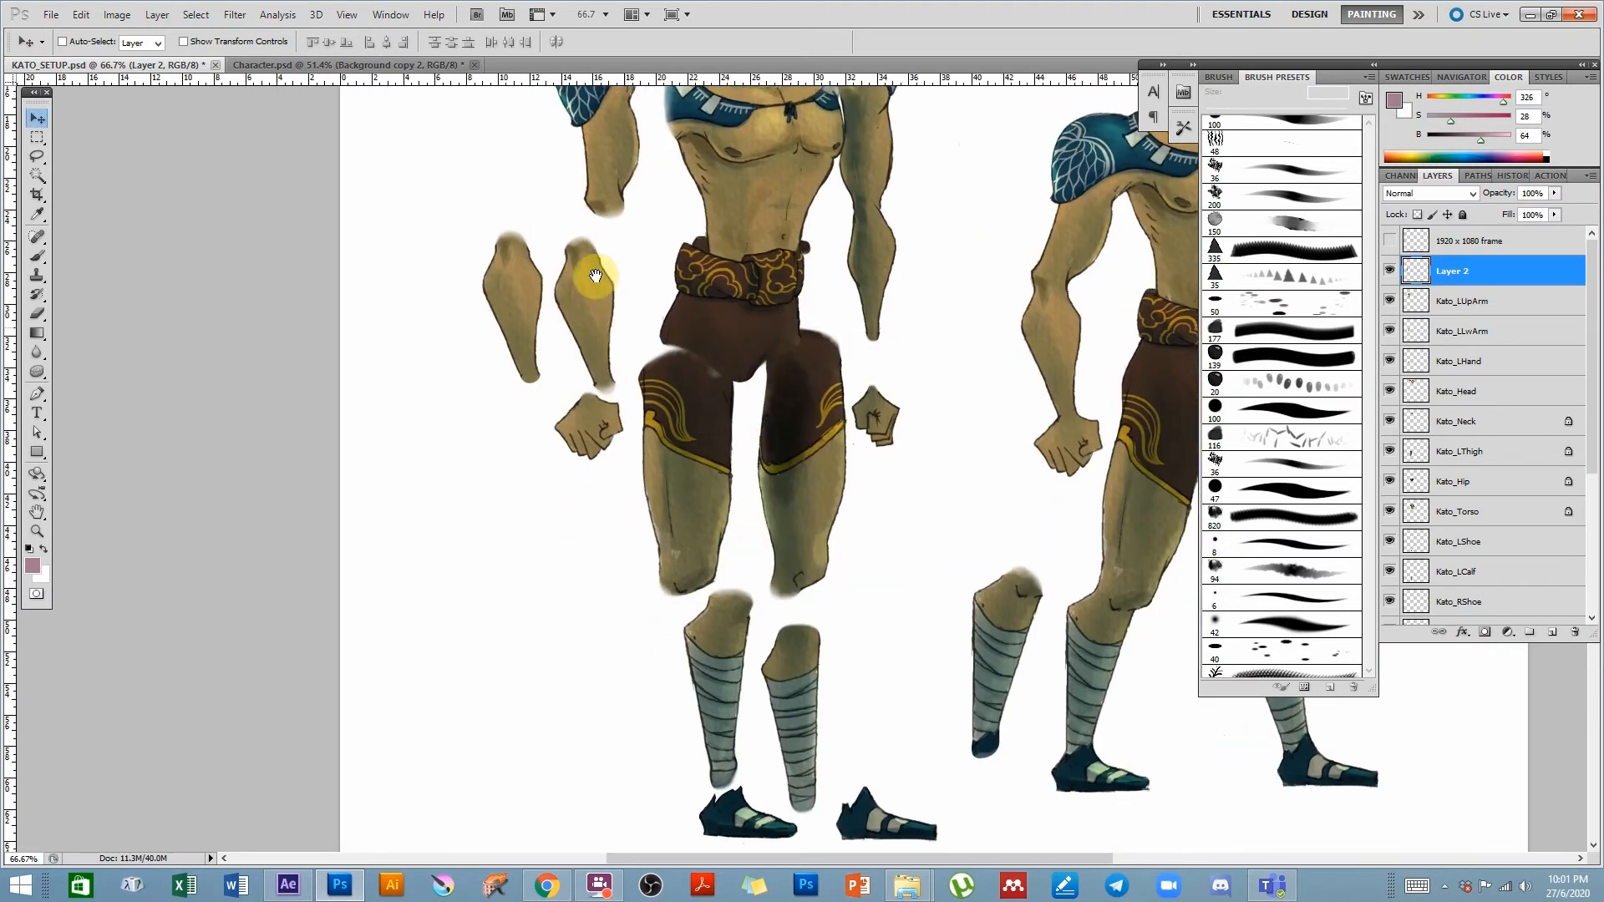
left_click(694, 433, "ctrl")
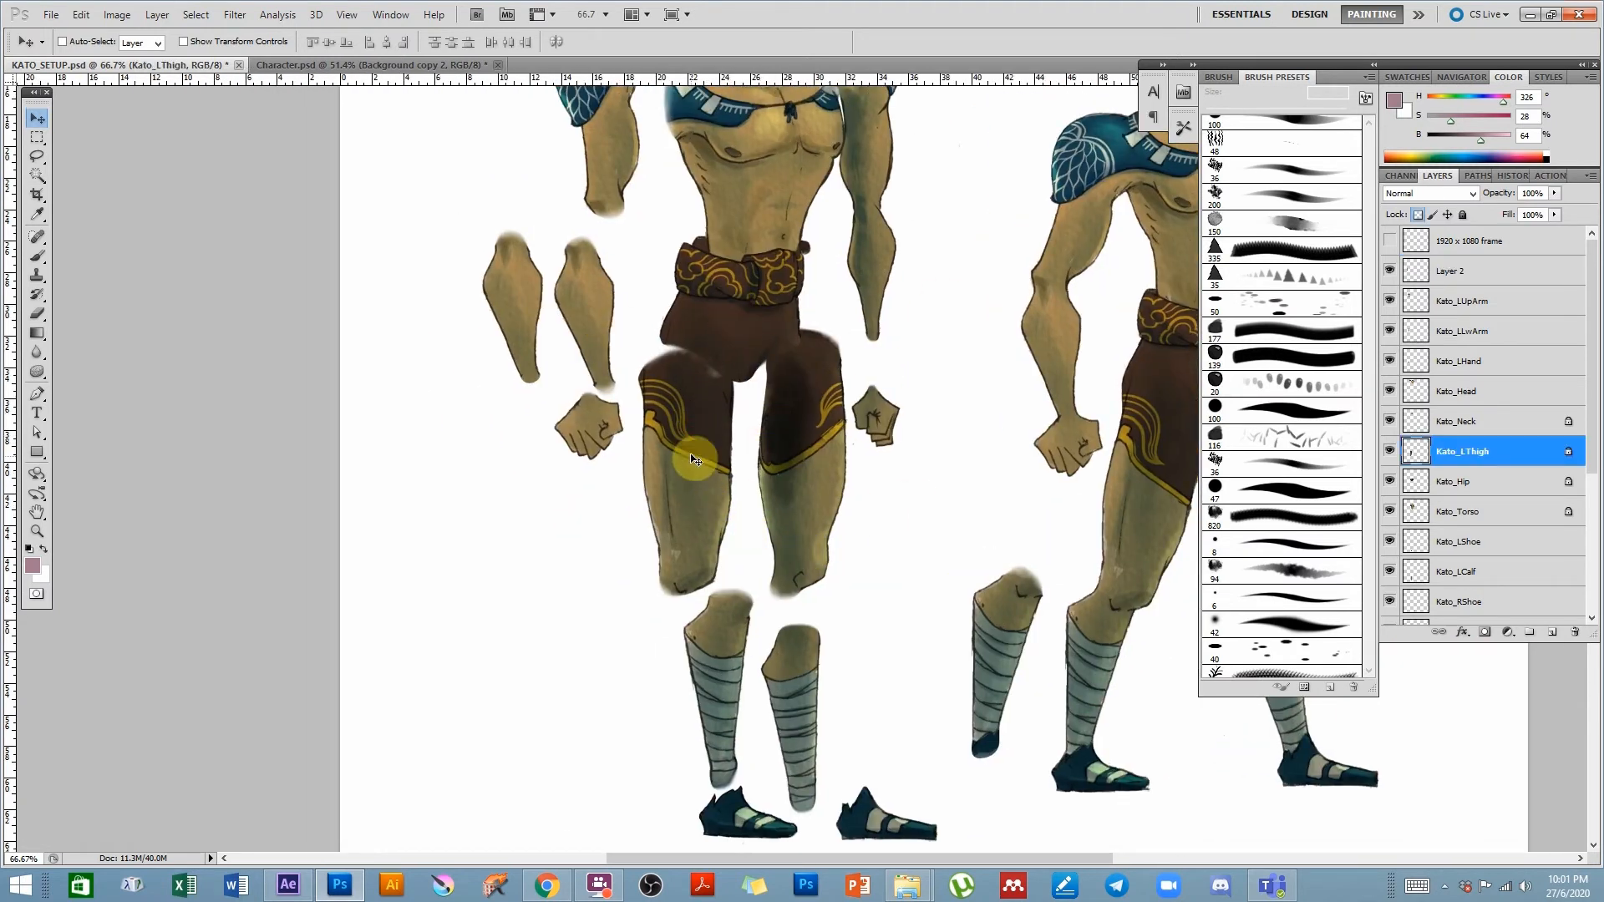
left_click_drag(694, 458, 708, 441)
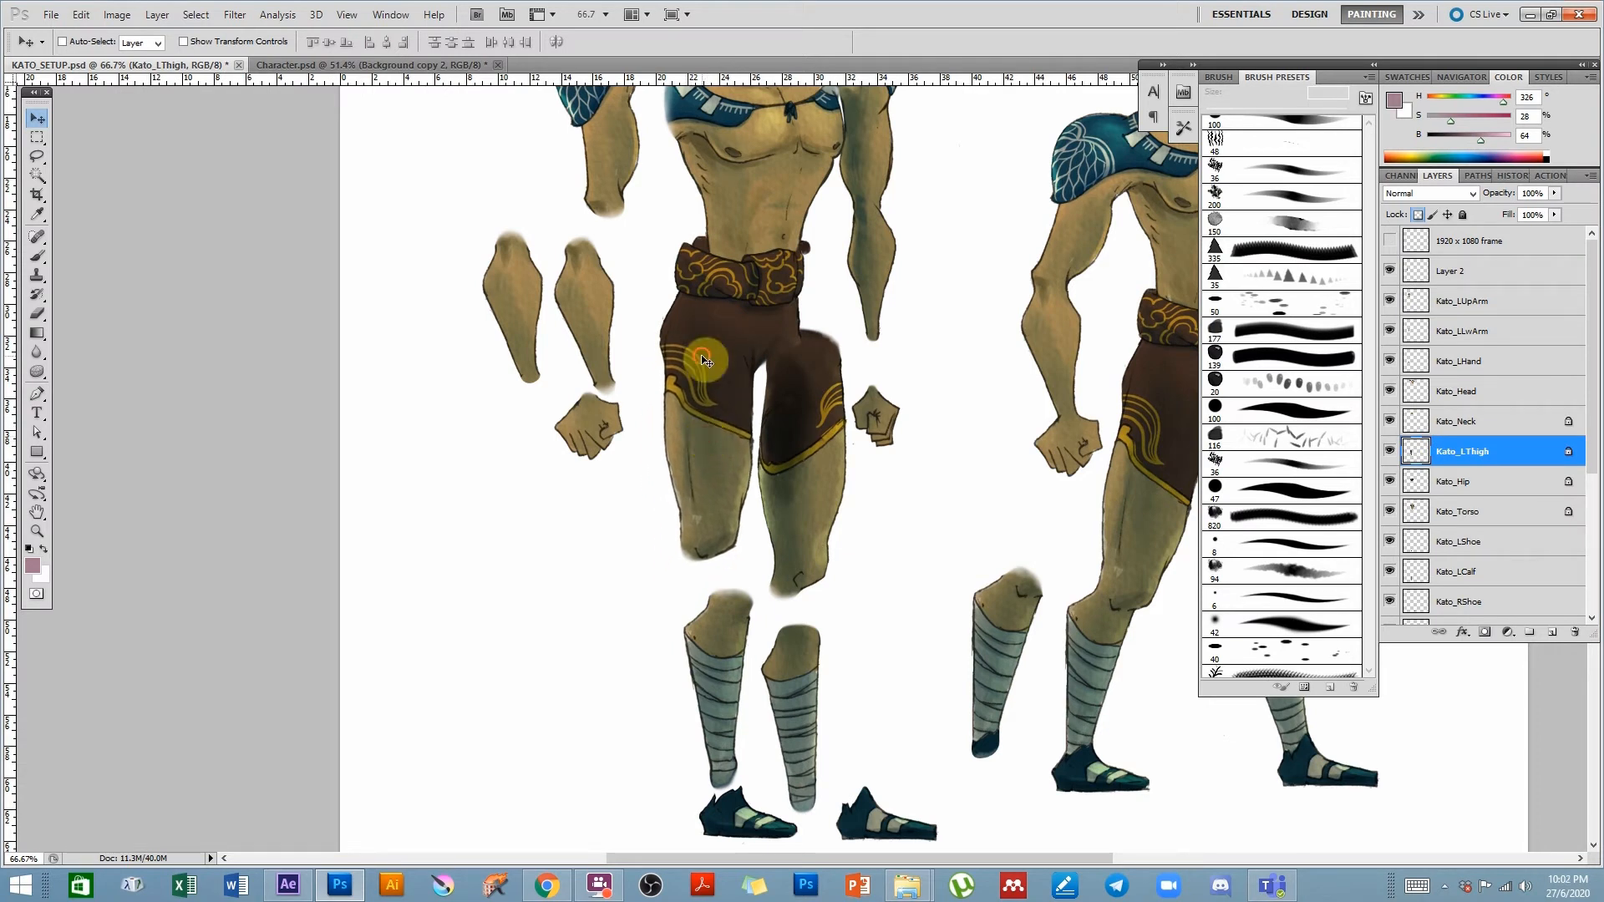
left_click(735, 661, "ctrl")
left_click_drag(736, 662, 698, 619)
- Set the Kato_LThigh layer's blending mode to Multiply to reveal its overlaps with the hip and calf
left_click(716, 463, "ctrl")
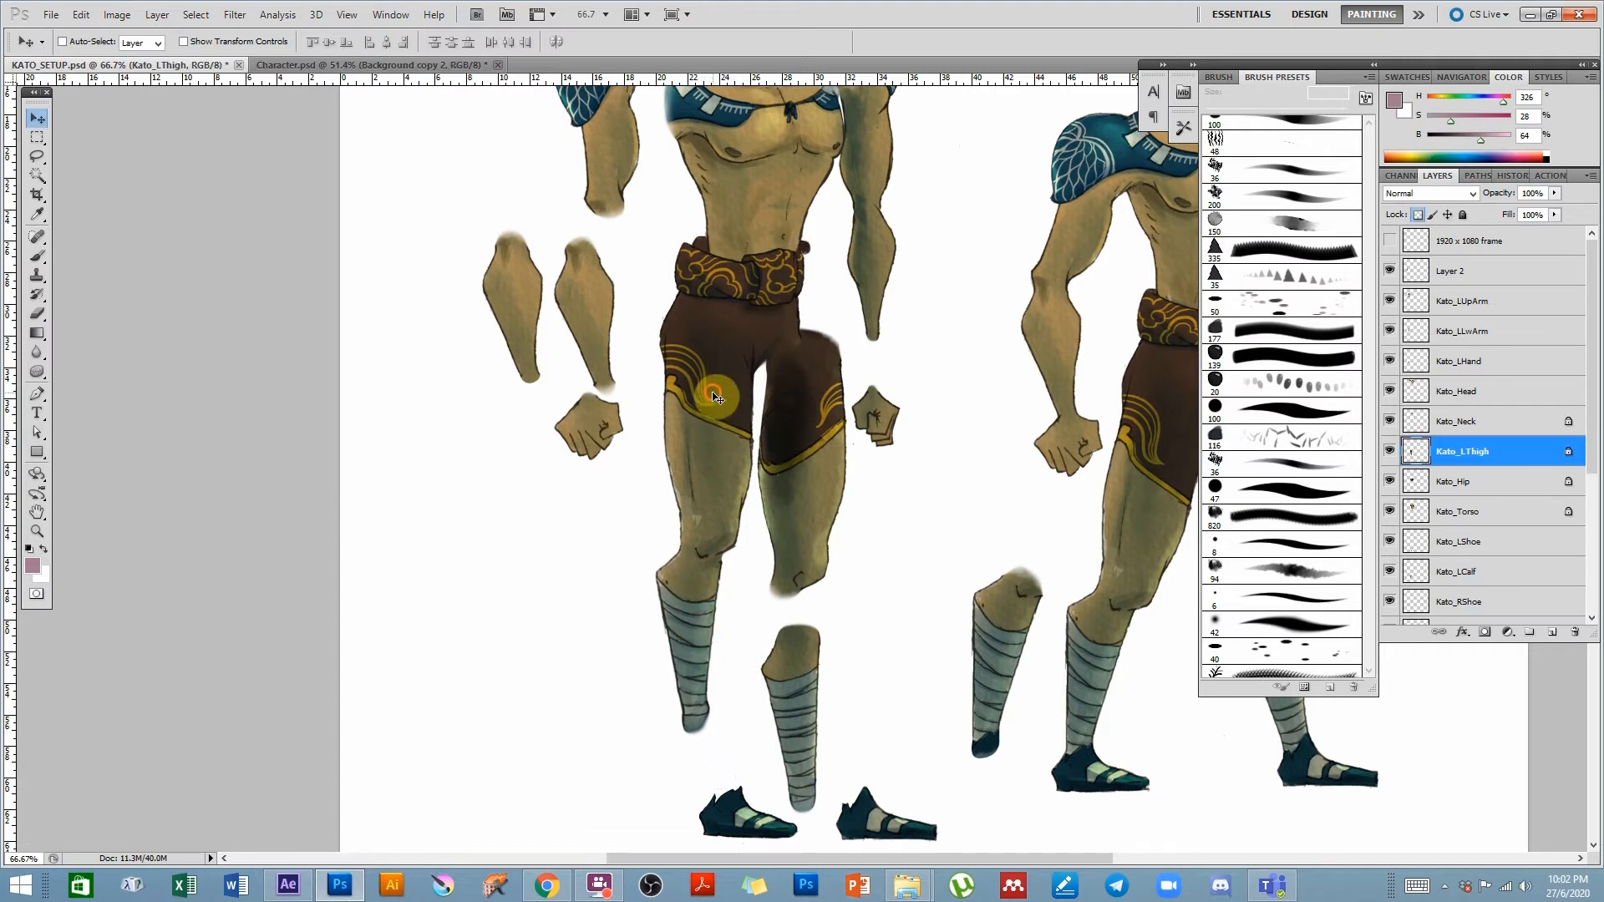
left_click(1421, 193)
left_click(1412, 267)
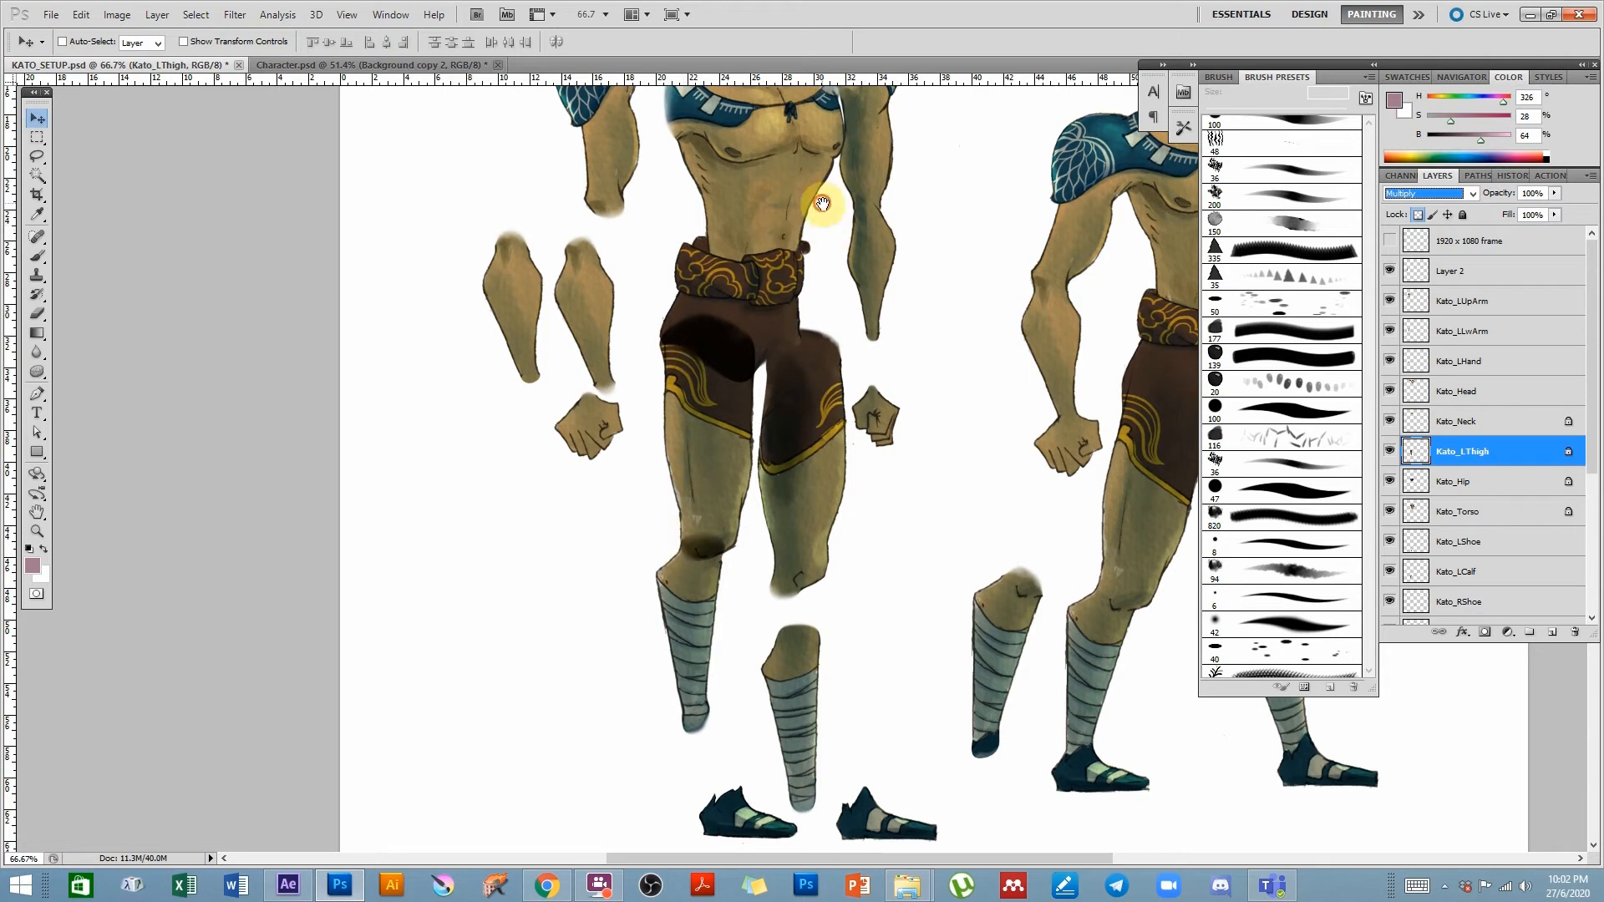
- Pull the Kato_Neck piece out from behind the head to show its hidden overlap, and return it between head and torso
left_click_drag(816, 204, 849, 412)
left_click(760, 226, "ctrl")
left_click_drag(760, 226, 711, 232)
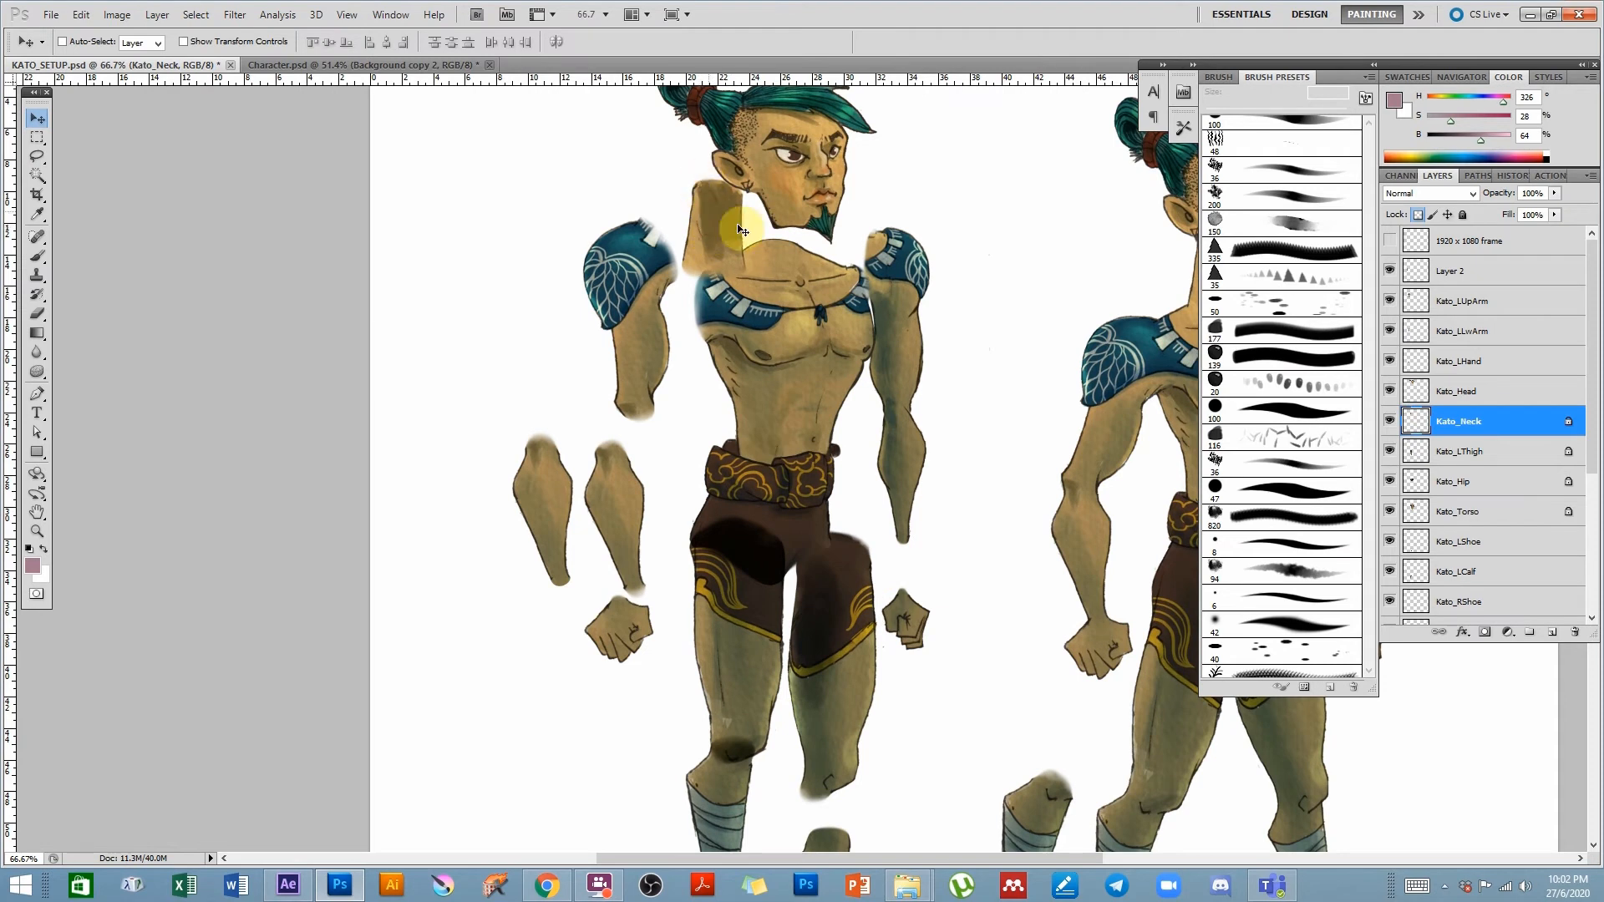
left_click_drag(1025, 258, 717, 255)
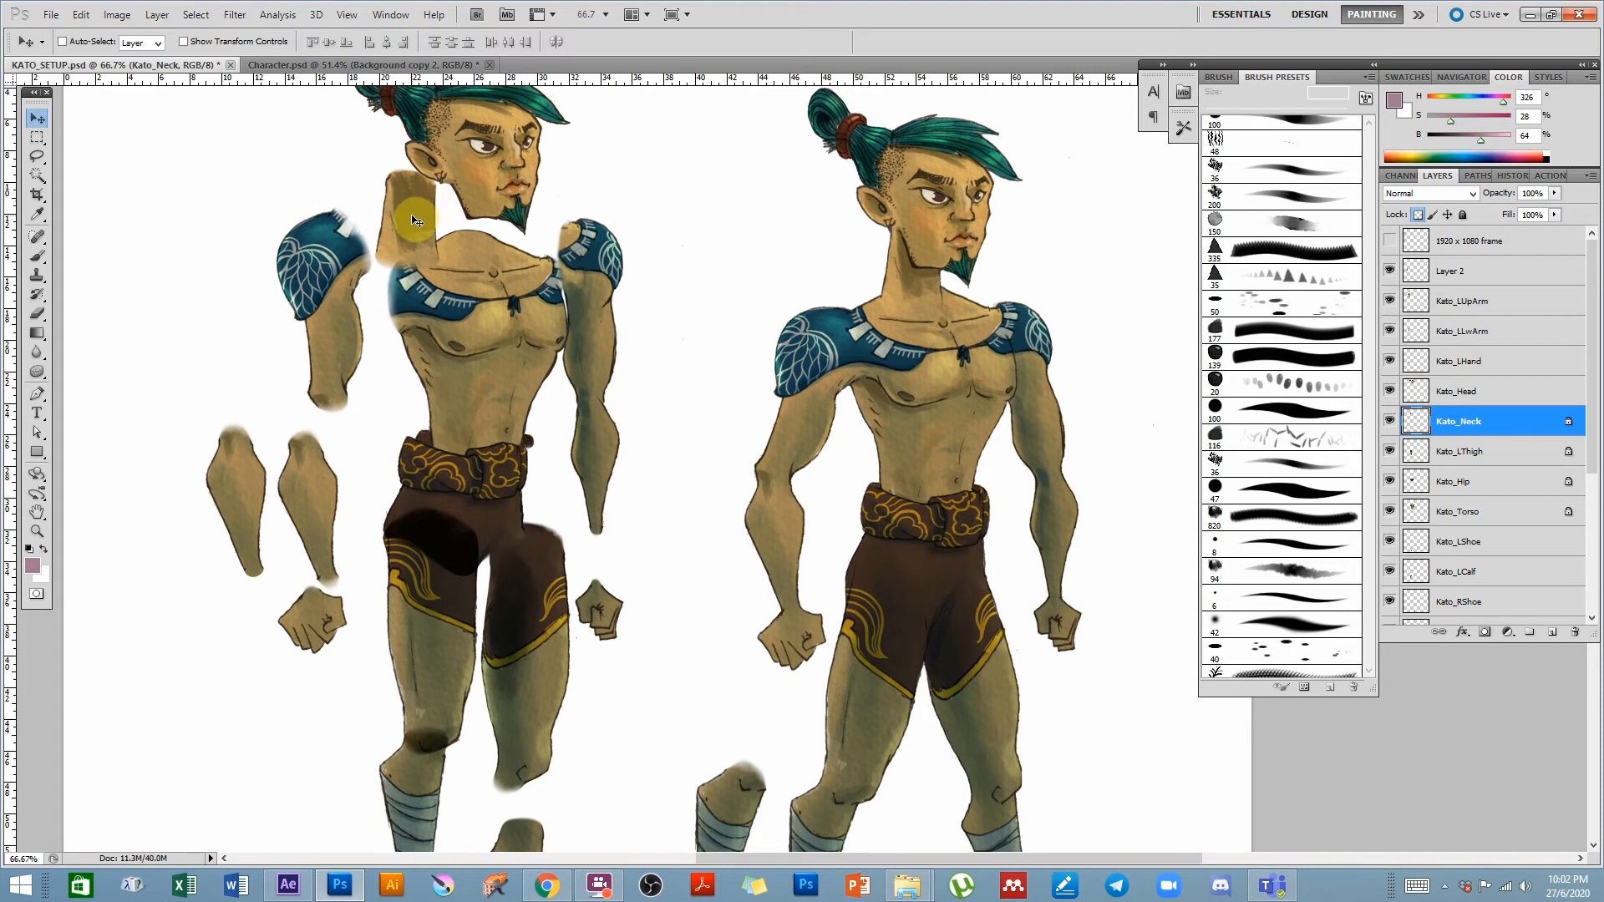
left_click_drag(414, 219, 461, 225)
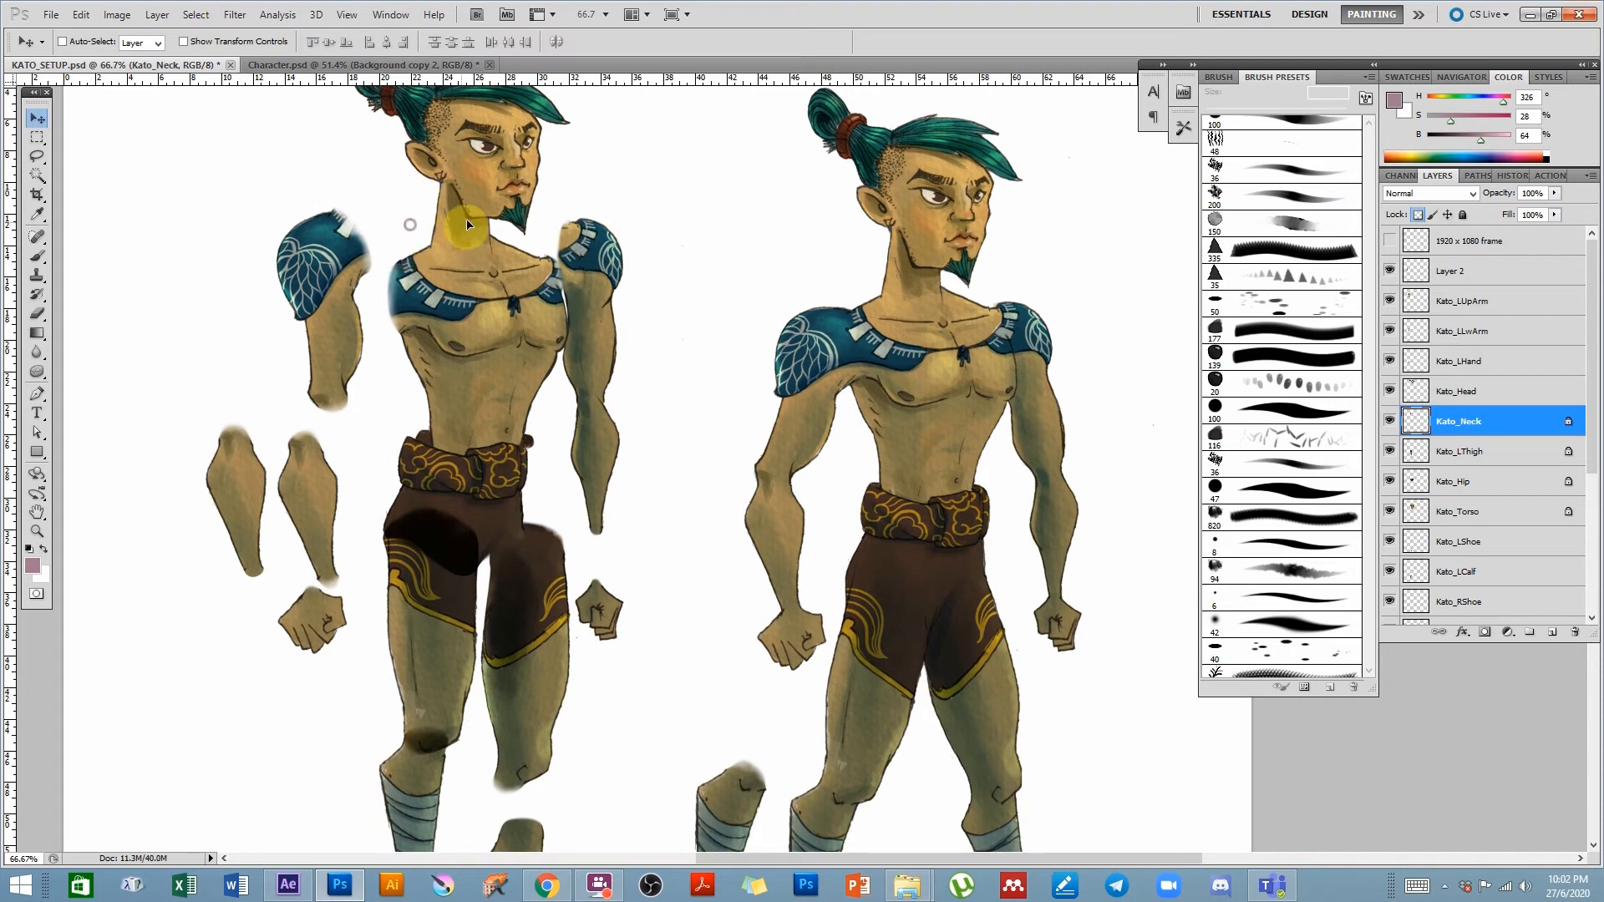
- Tilt the Kato_Head piece by -12.89° and reposition it so the jaw still overlaps the neck
left_click(484, 172, "ctrl")
key("ctrl+t")
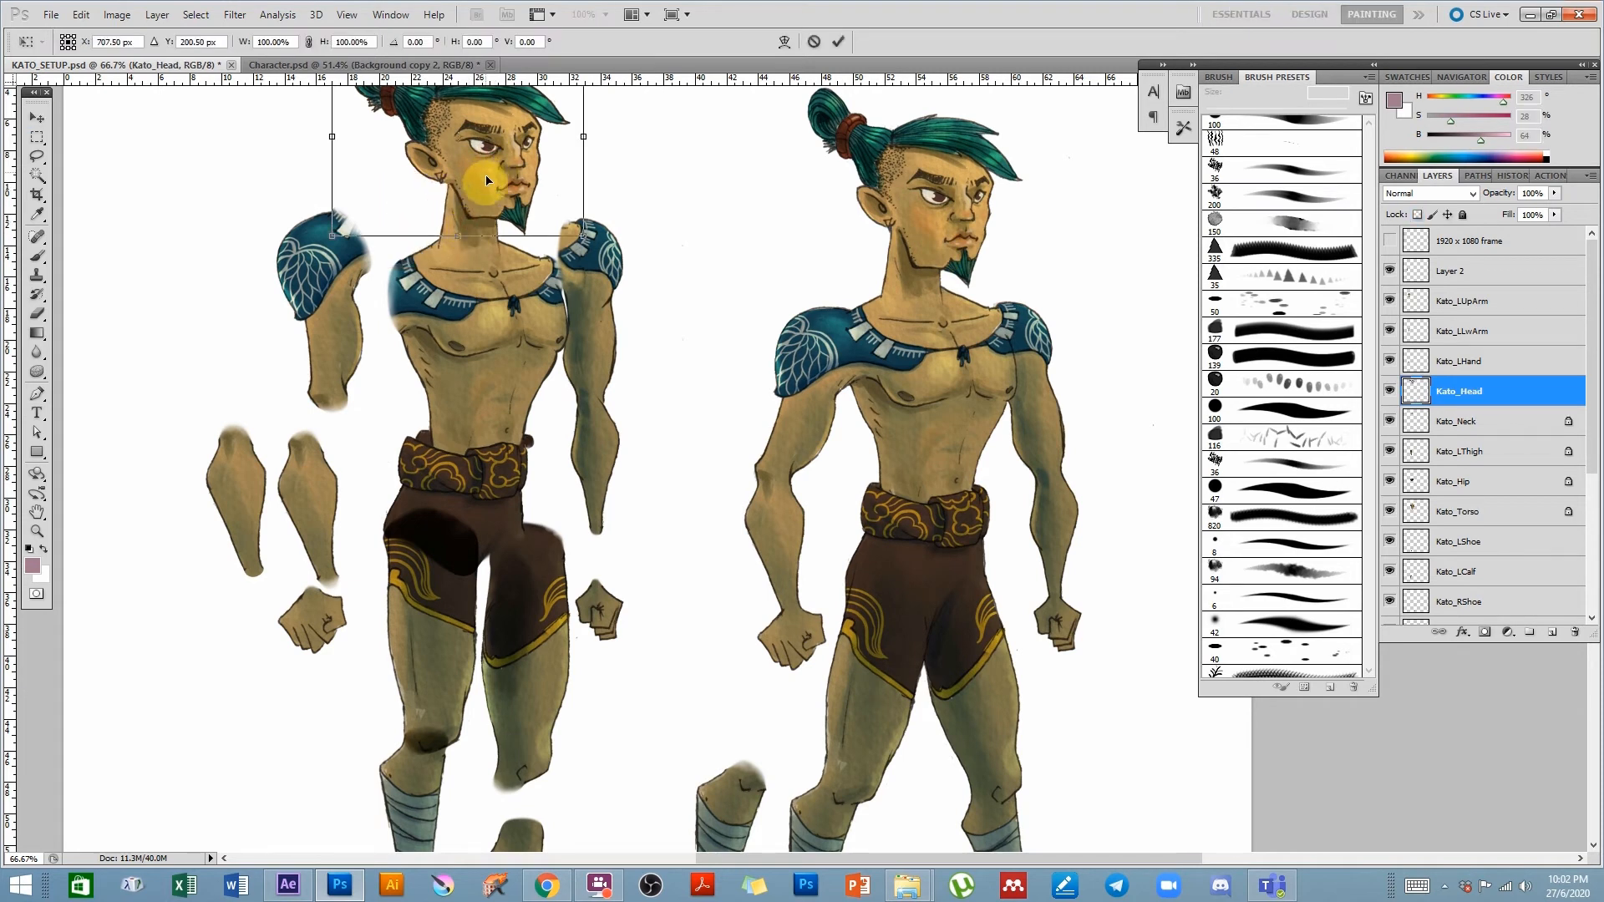
left_click_drag(481, 150, 575, 284)
left_click_drag(716, 332, 780, 258)
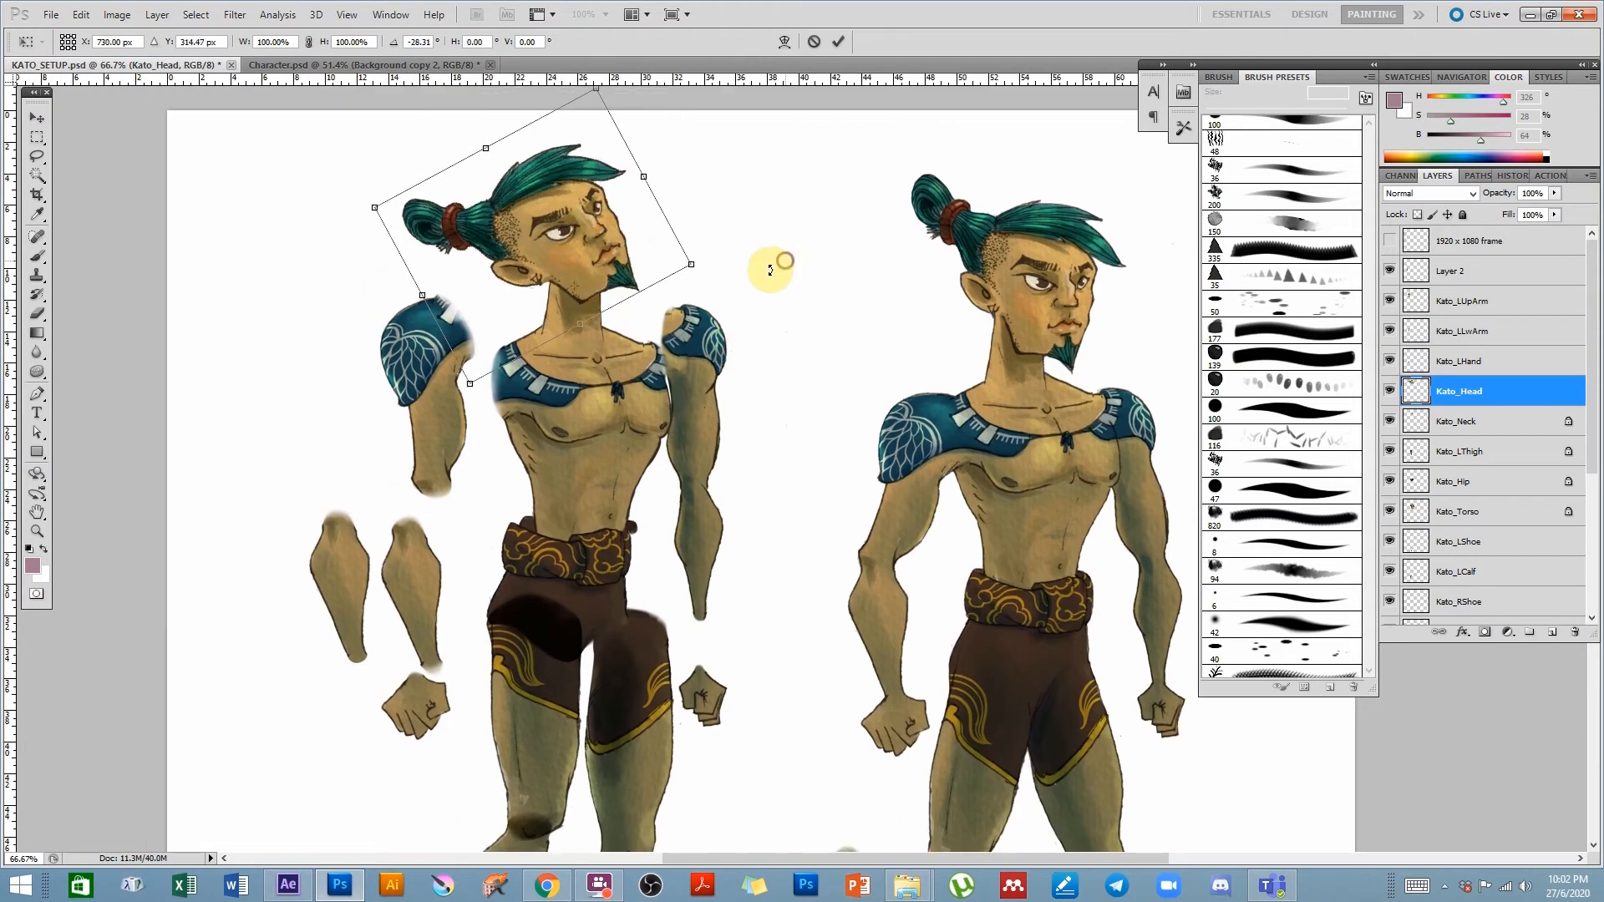
key("ctrl+z")
left_click_drag(581, 268, 583, 277)
left_click_drag(724, 309, 738, 268)
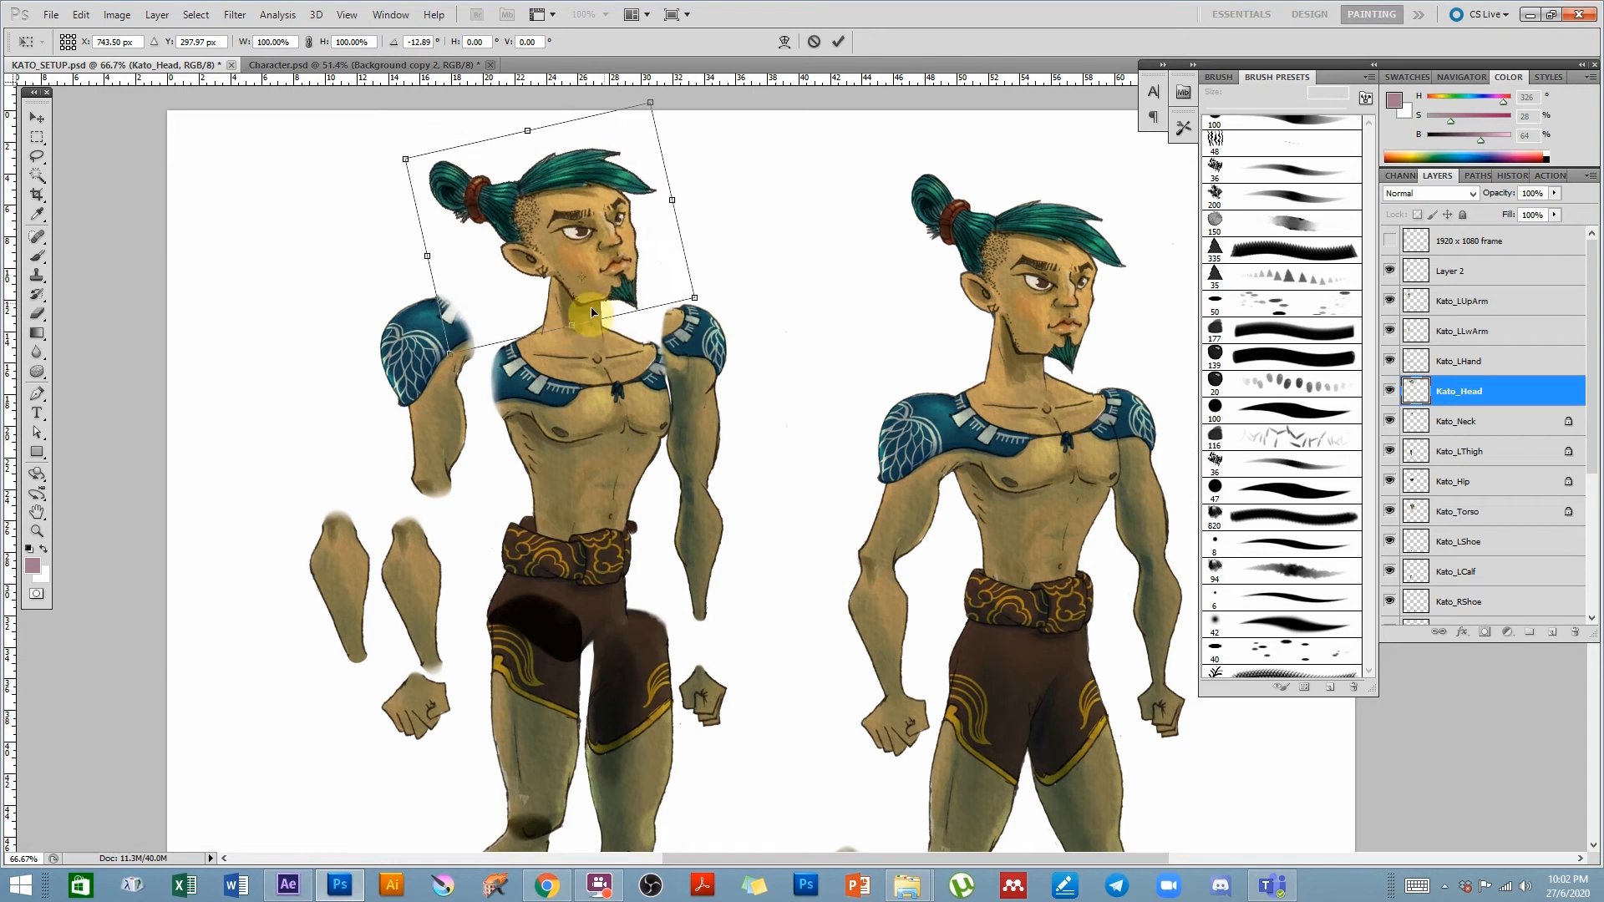
left_click_drag(616, 292, 621, 296)
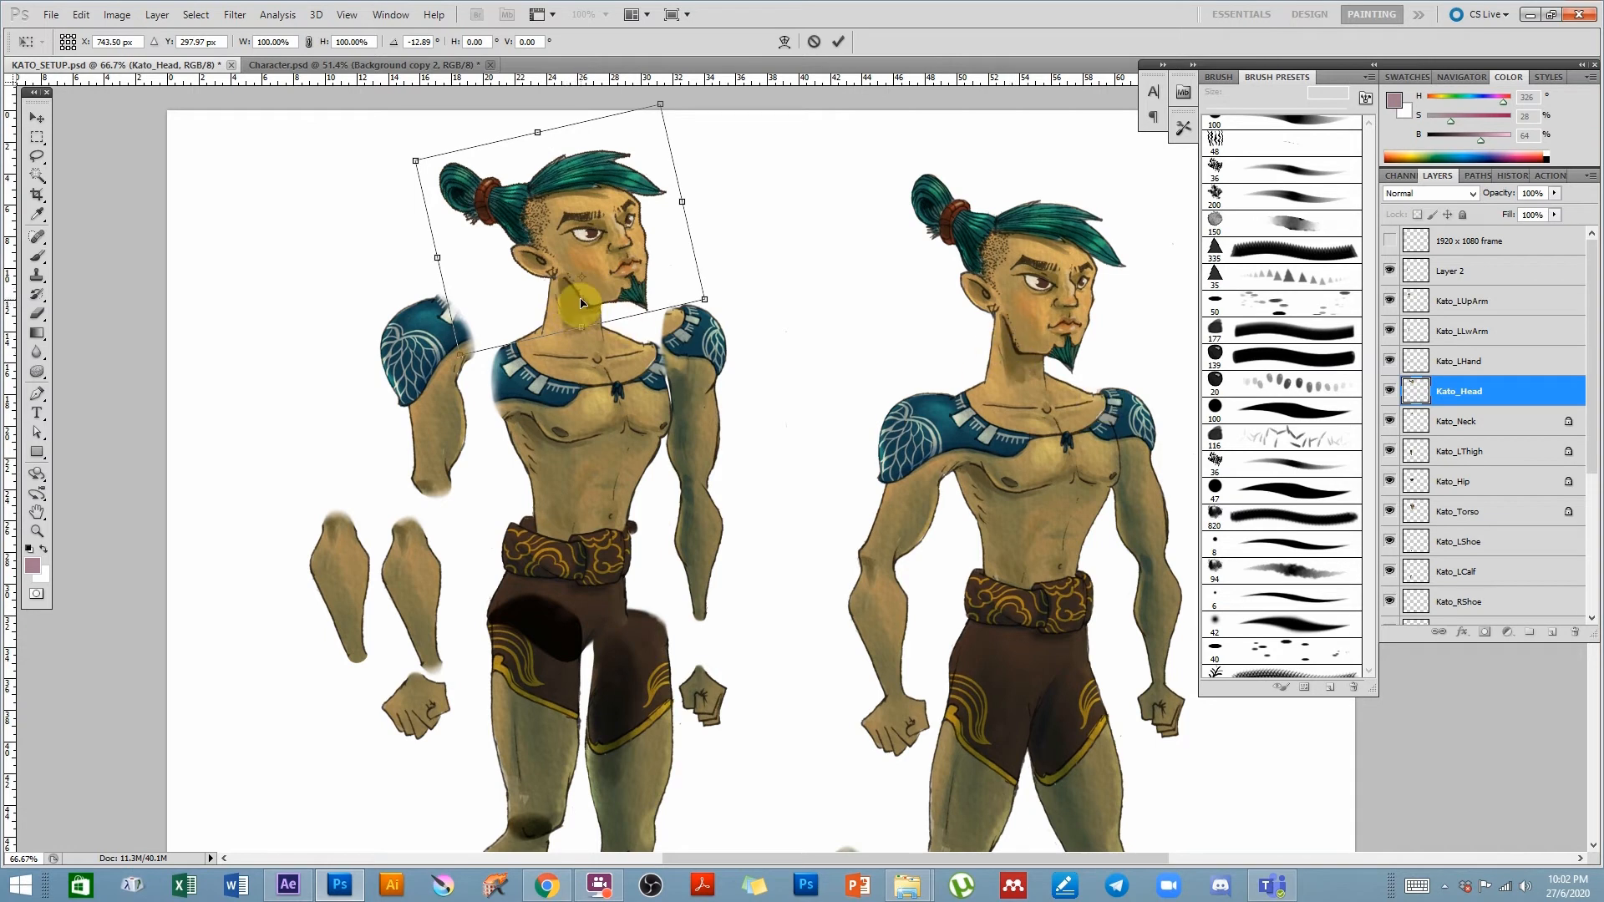
key("Return")
- Shift the spare calf piece on Layer 1 slightly away from the full character's leg
scroll(752, 573, "down", 10)
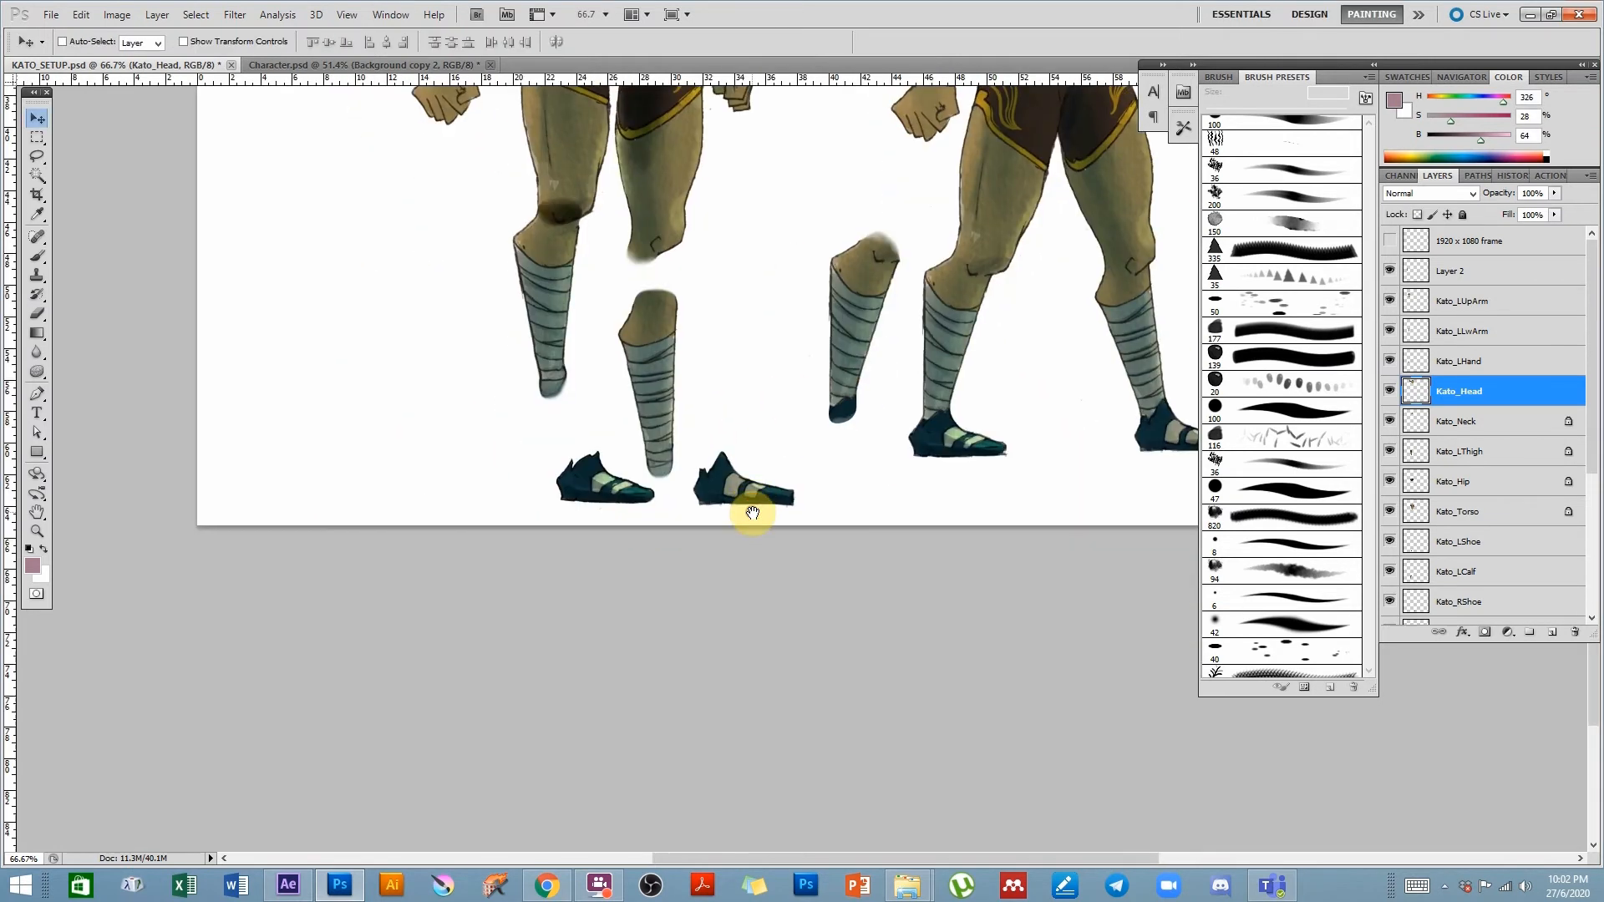
left_click(878, 384, "ctrl")
mouse_move(879, 373)
left_mouse_down()
mouse_move(846, 367)
mouse_move(862, 372)
left_mouse_up()
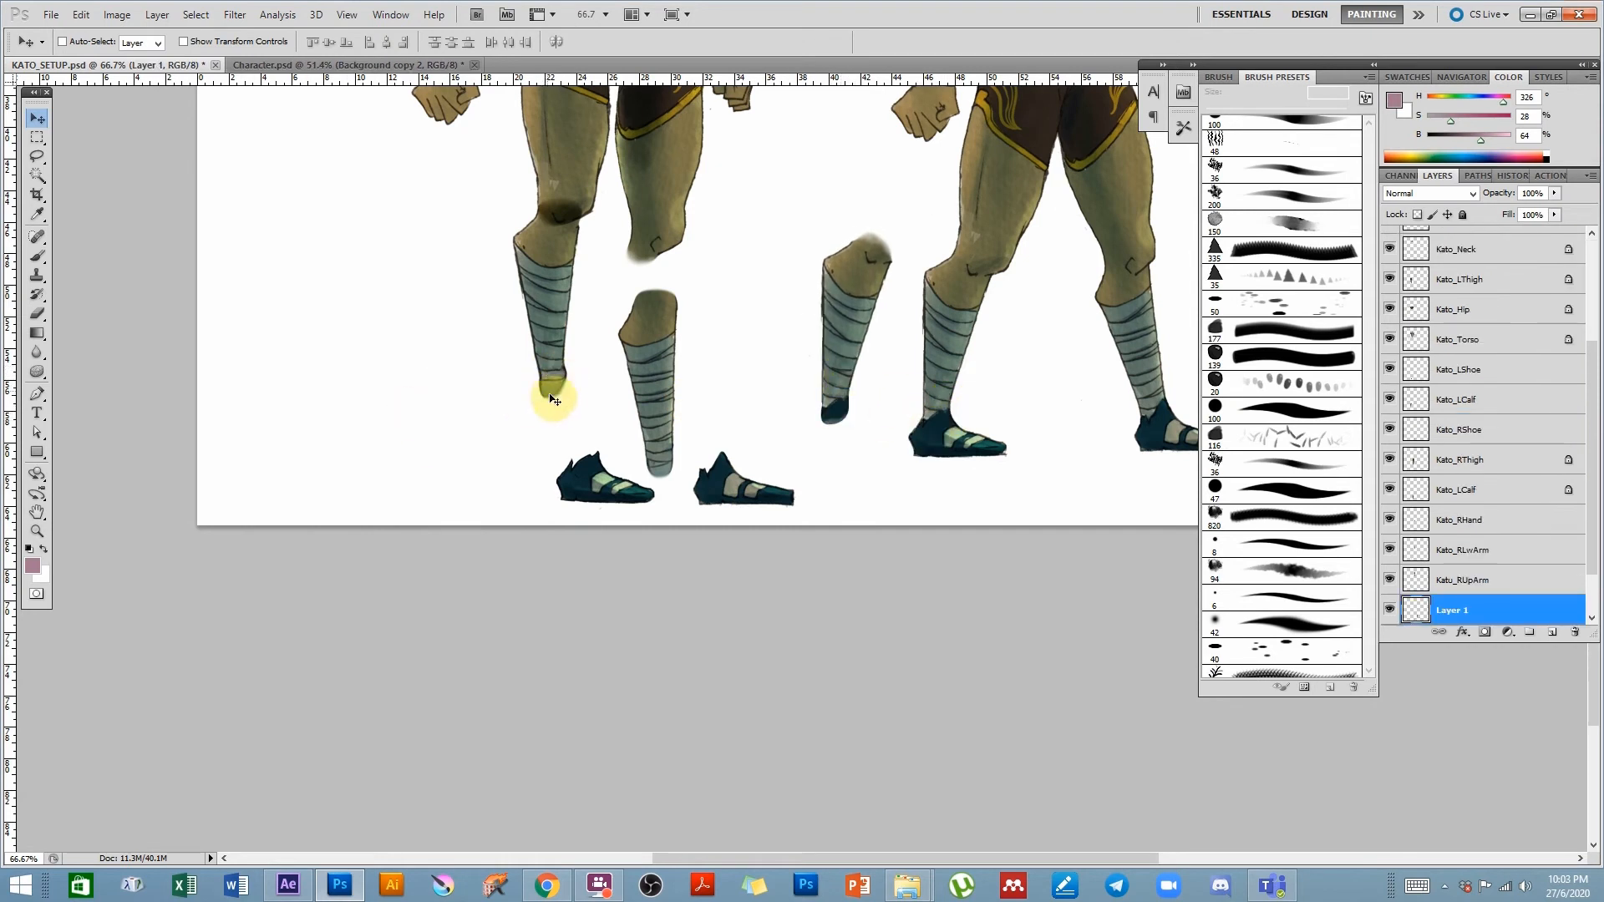
left_click(738, 338, "alt")
left_click(739, 337, "alt")
left_click_drag(774, 233, 680, 236)
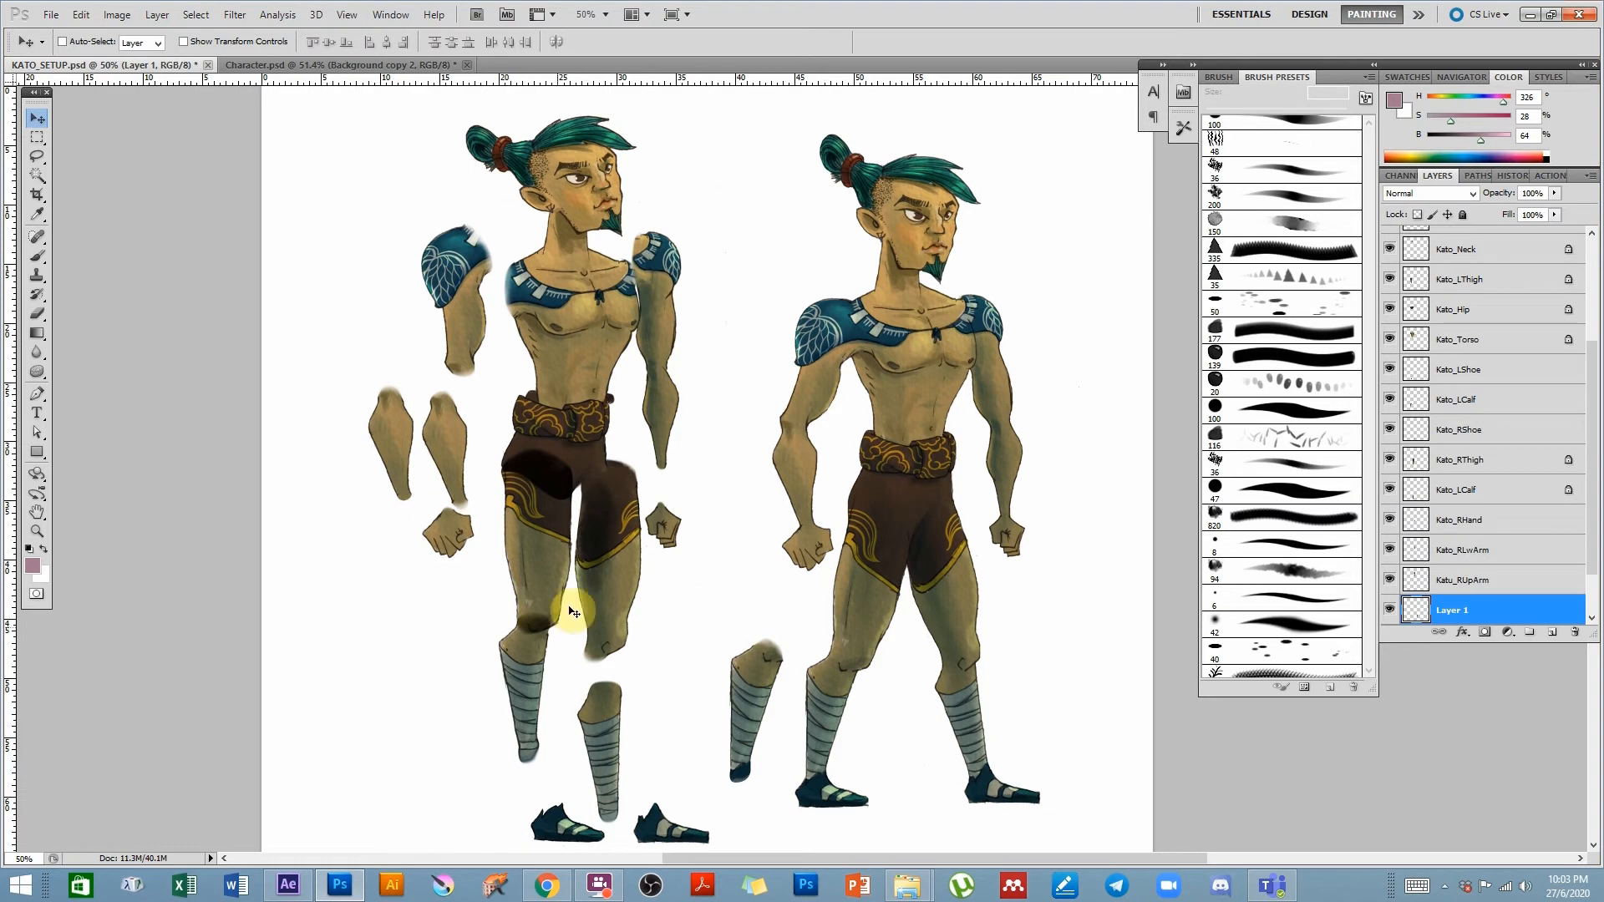
- Switch to After Effects, preview the finished KATO_SETUP run cycle, and start a new project
left_click(288, 885)
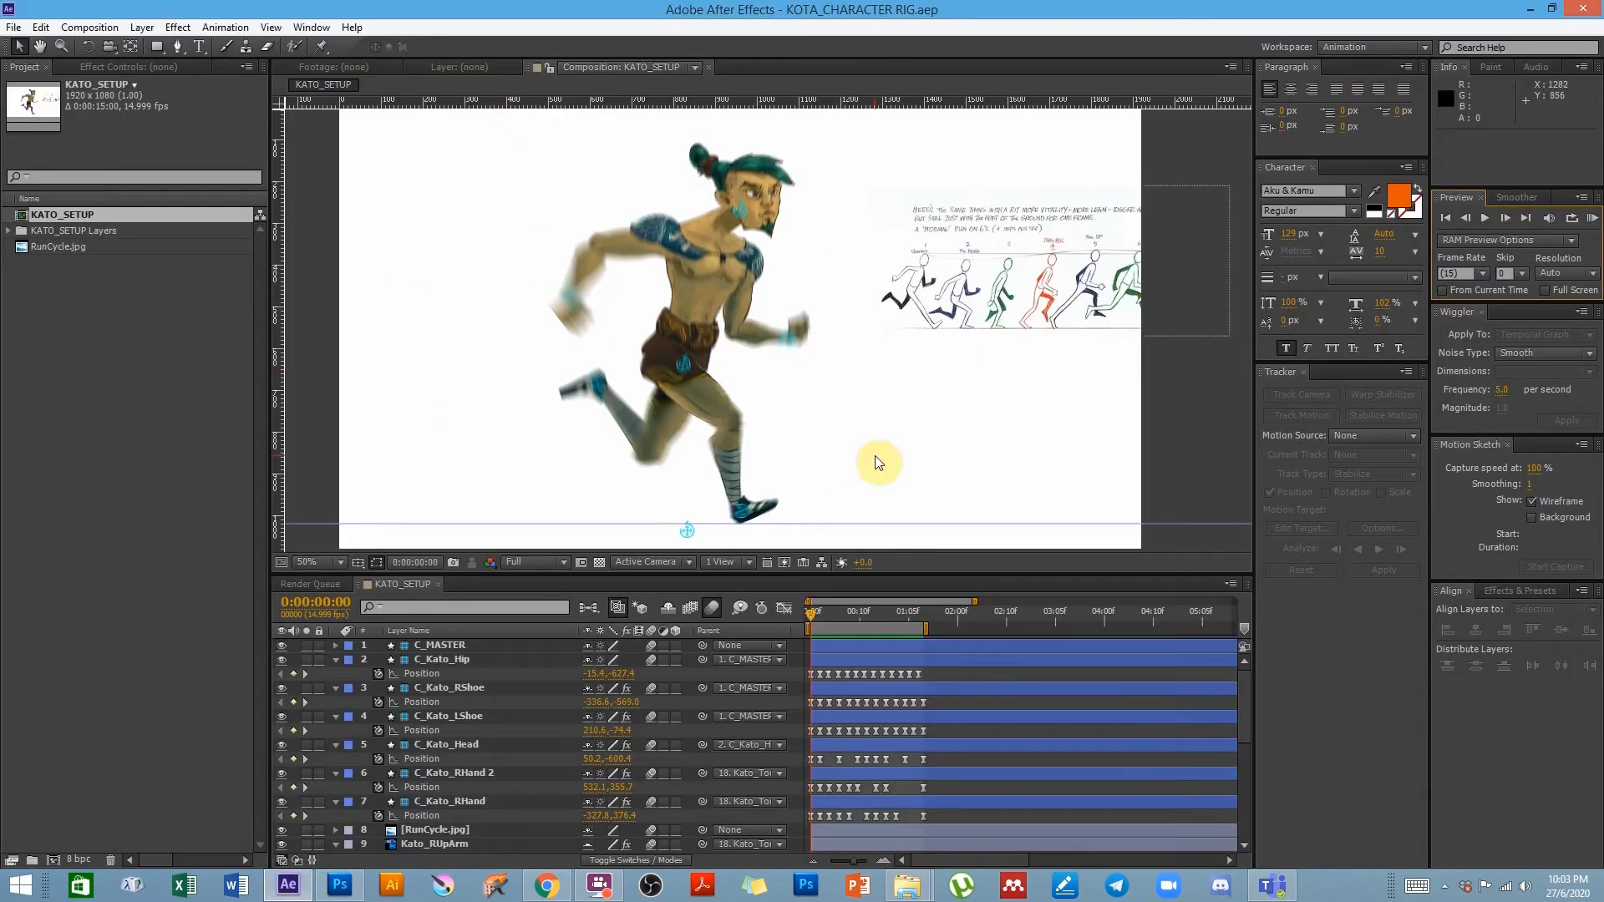
left_click(1590, 220)
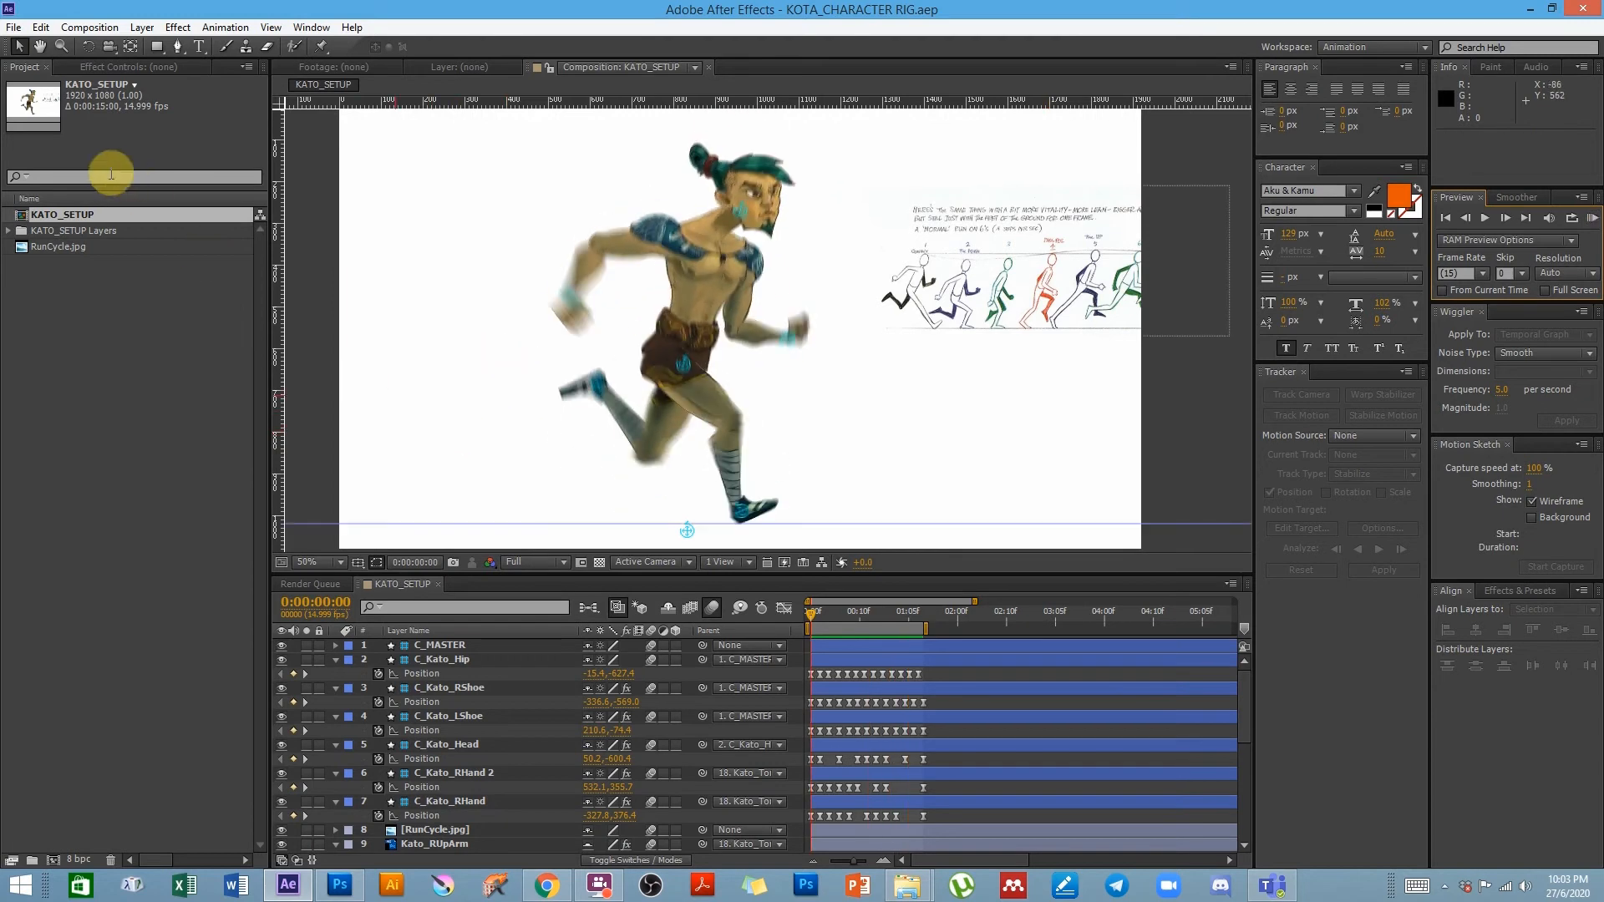
left_click(14, 28)
mouse_move(35, 50)
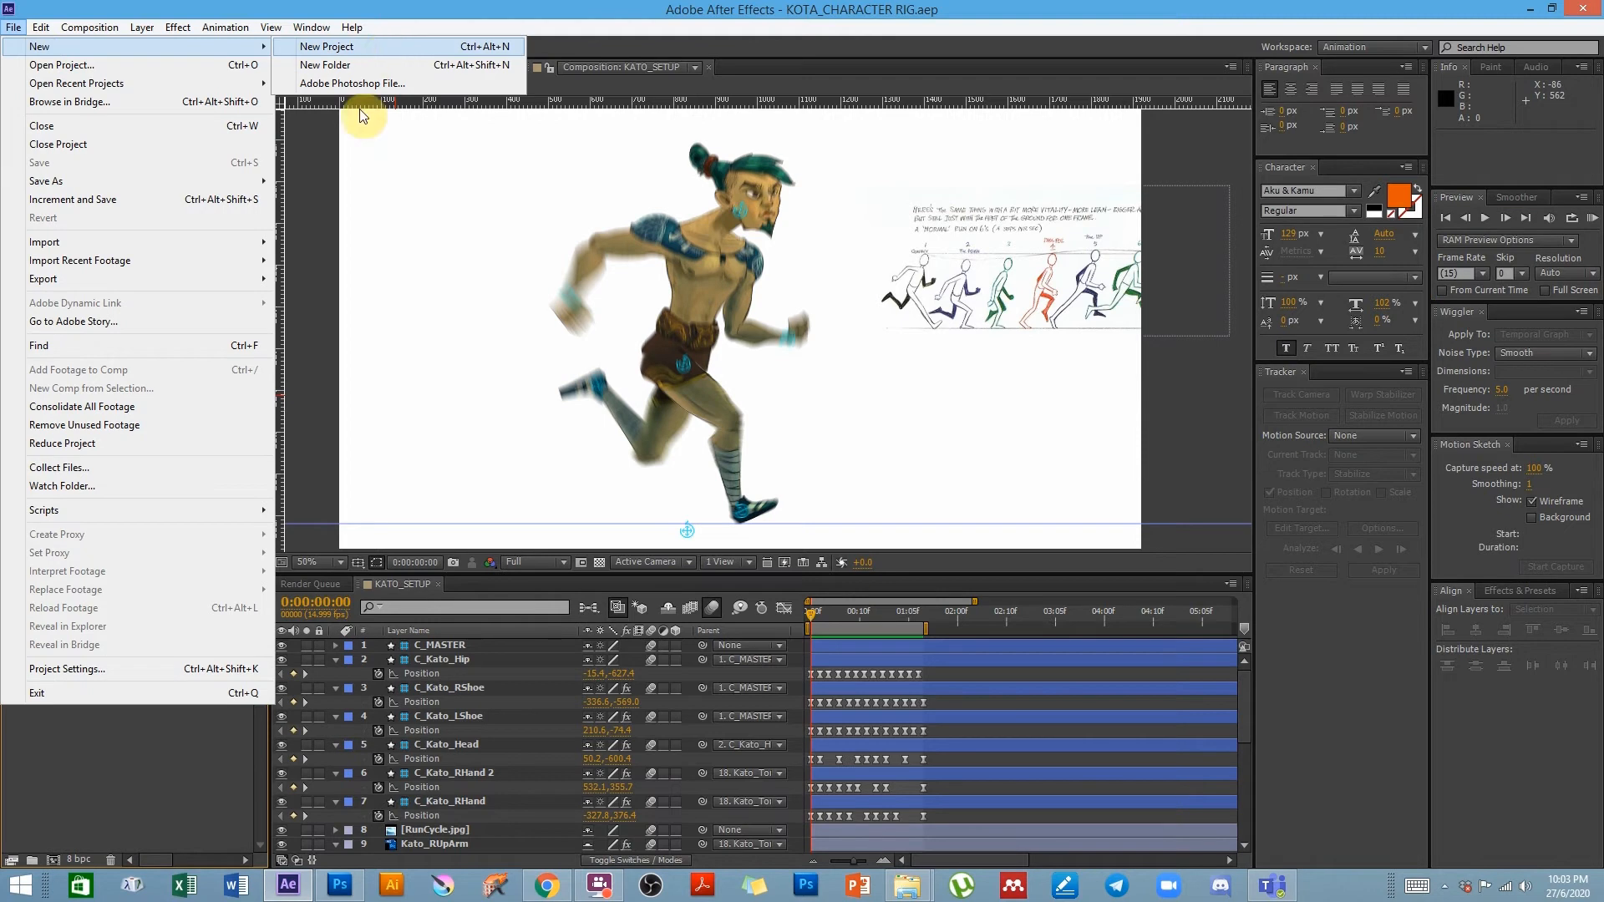
left_click(361, 47)
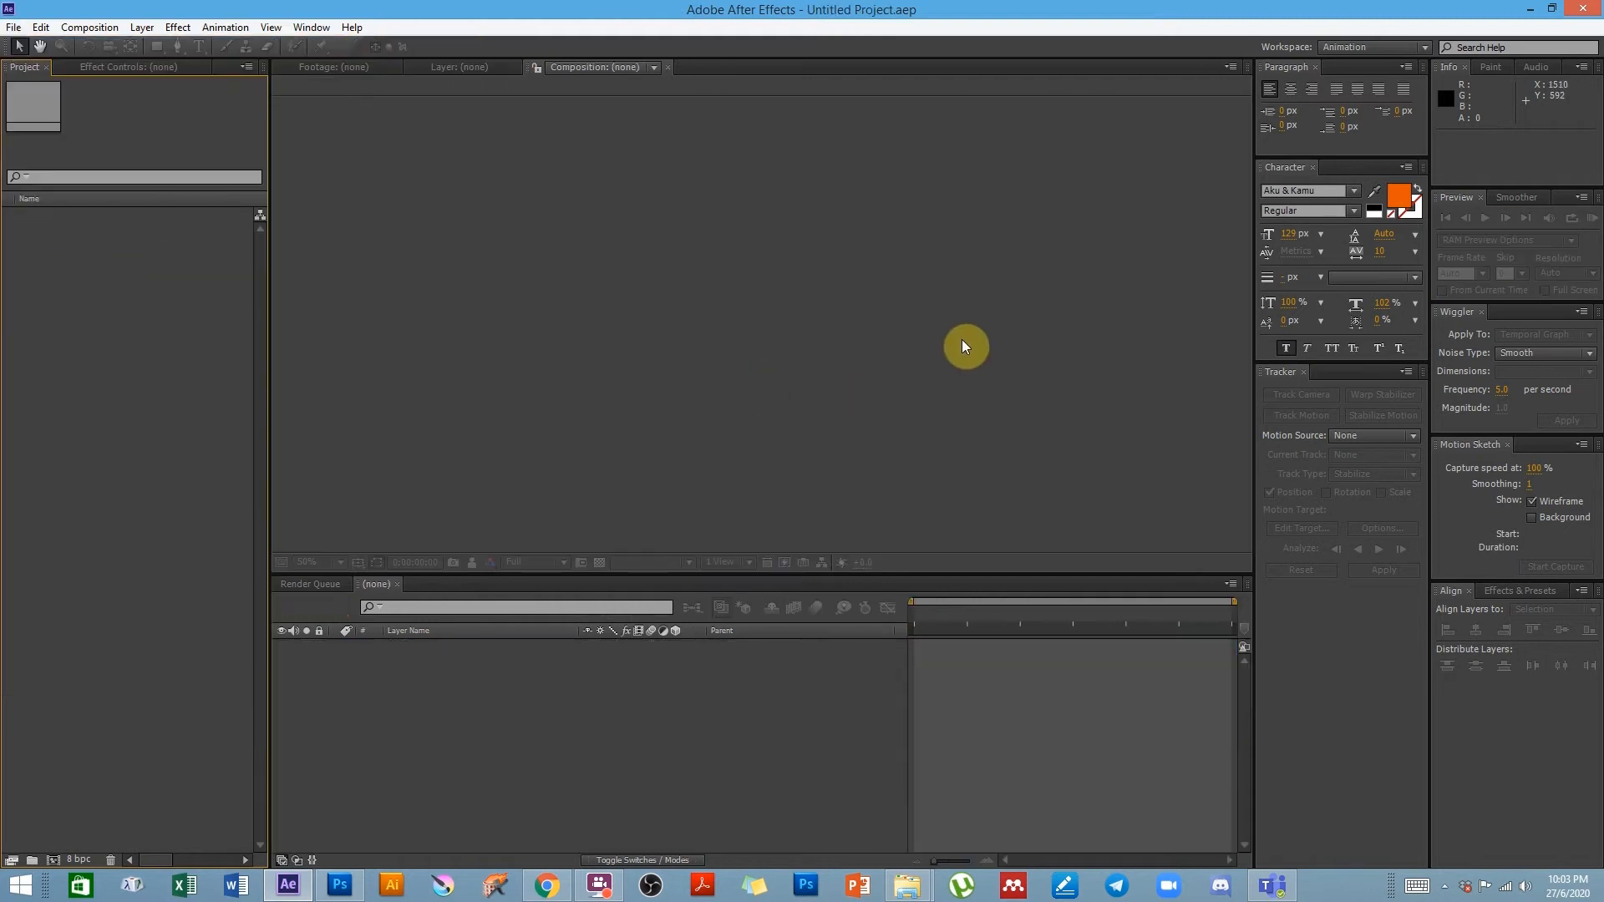
- Import KATO_SETUP.psd as Composition - Retain Layer Sizes, with Editable Layer Styles
left_click(14, 27)
mouse_move(44, 242)
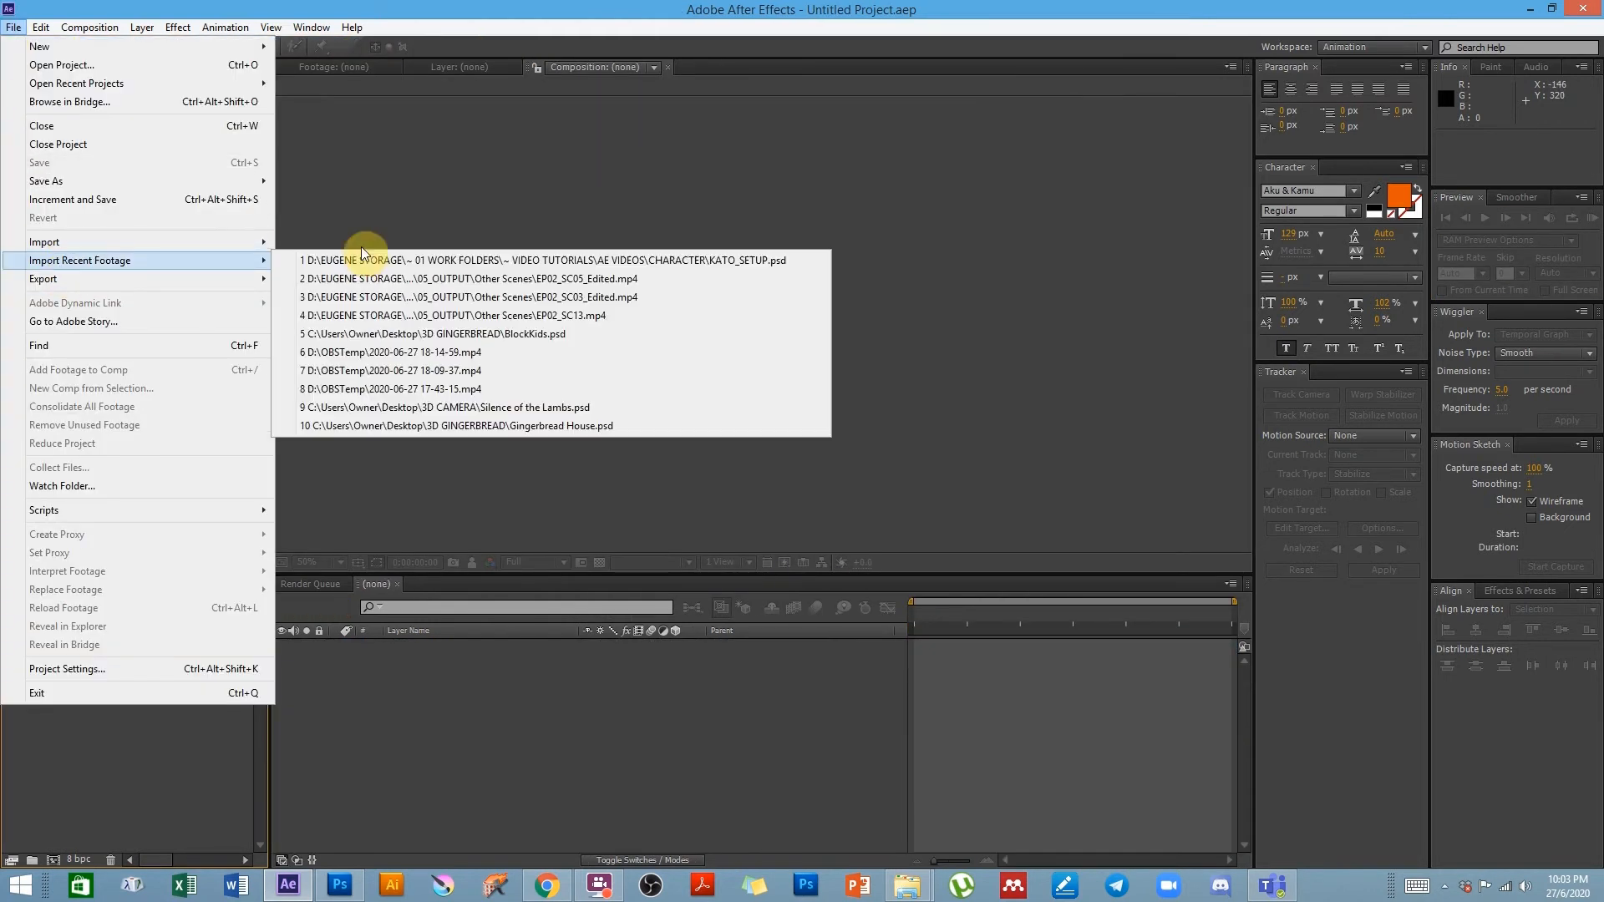
left_click(351, 243)
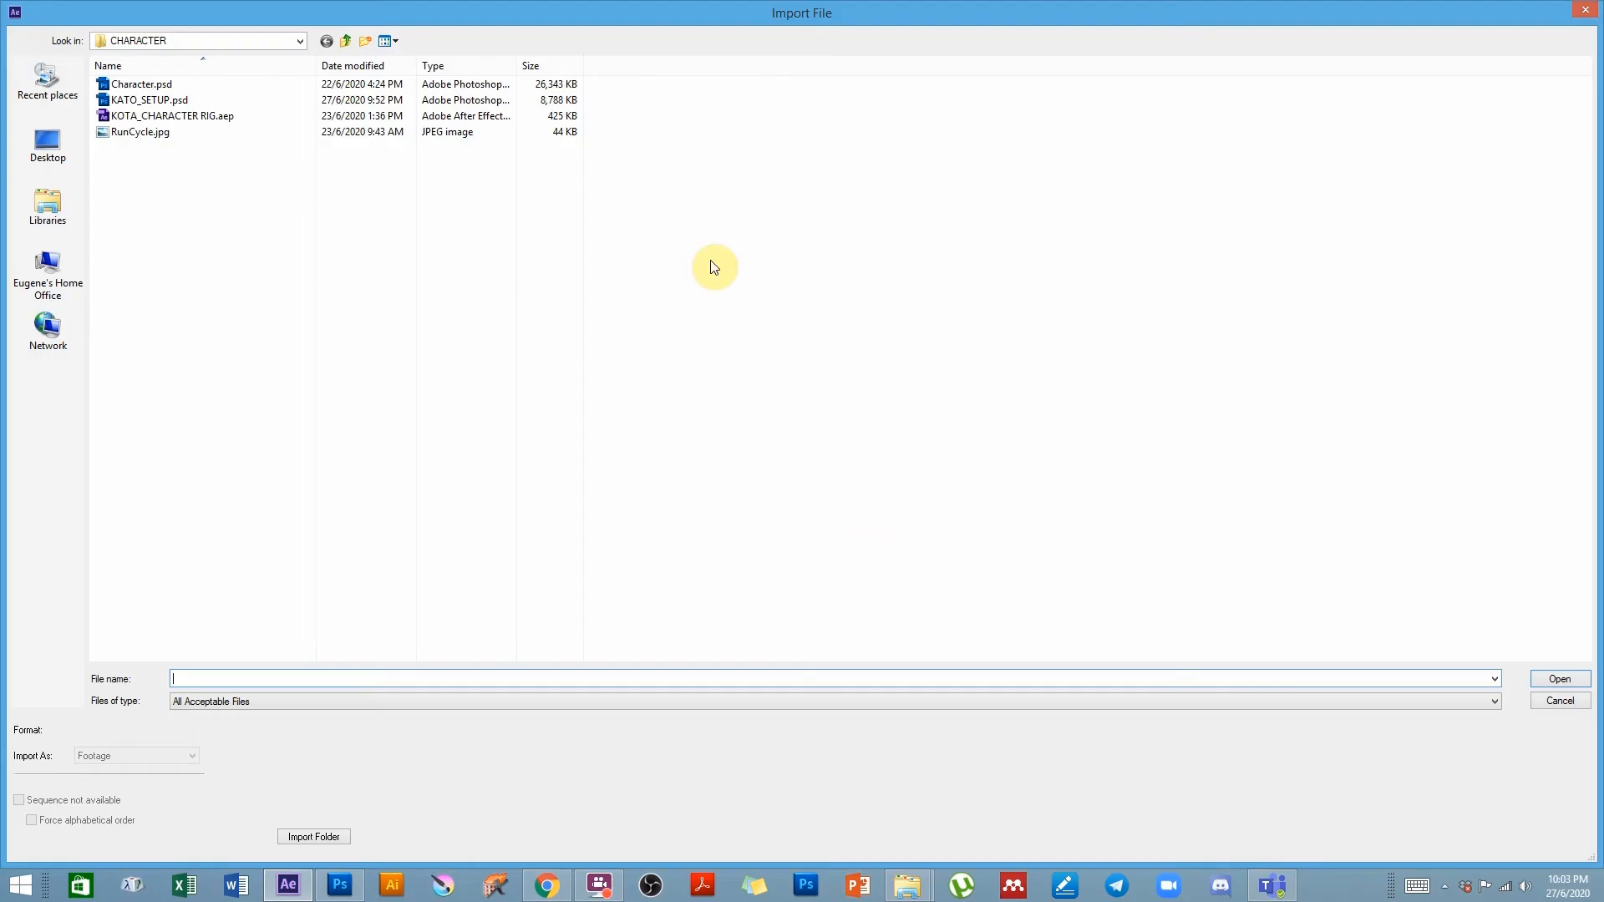
left_click(118, 102)
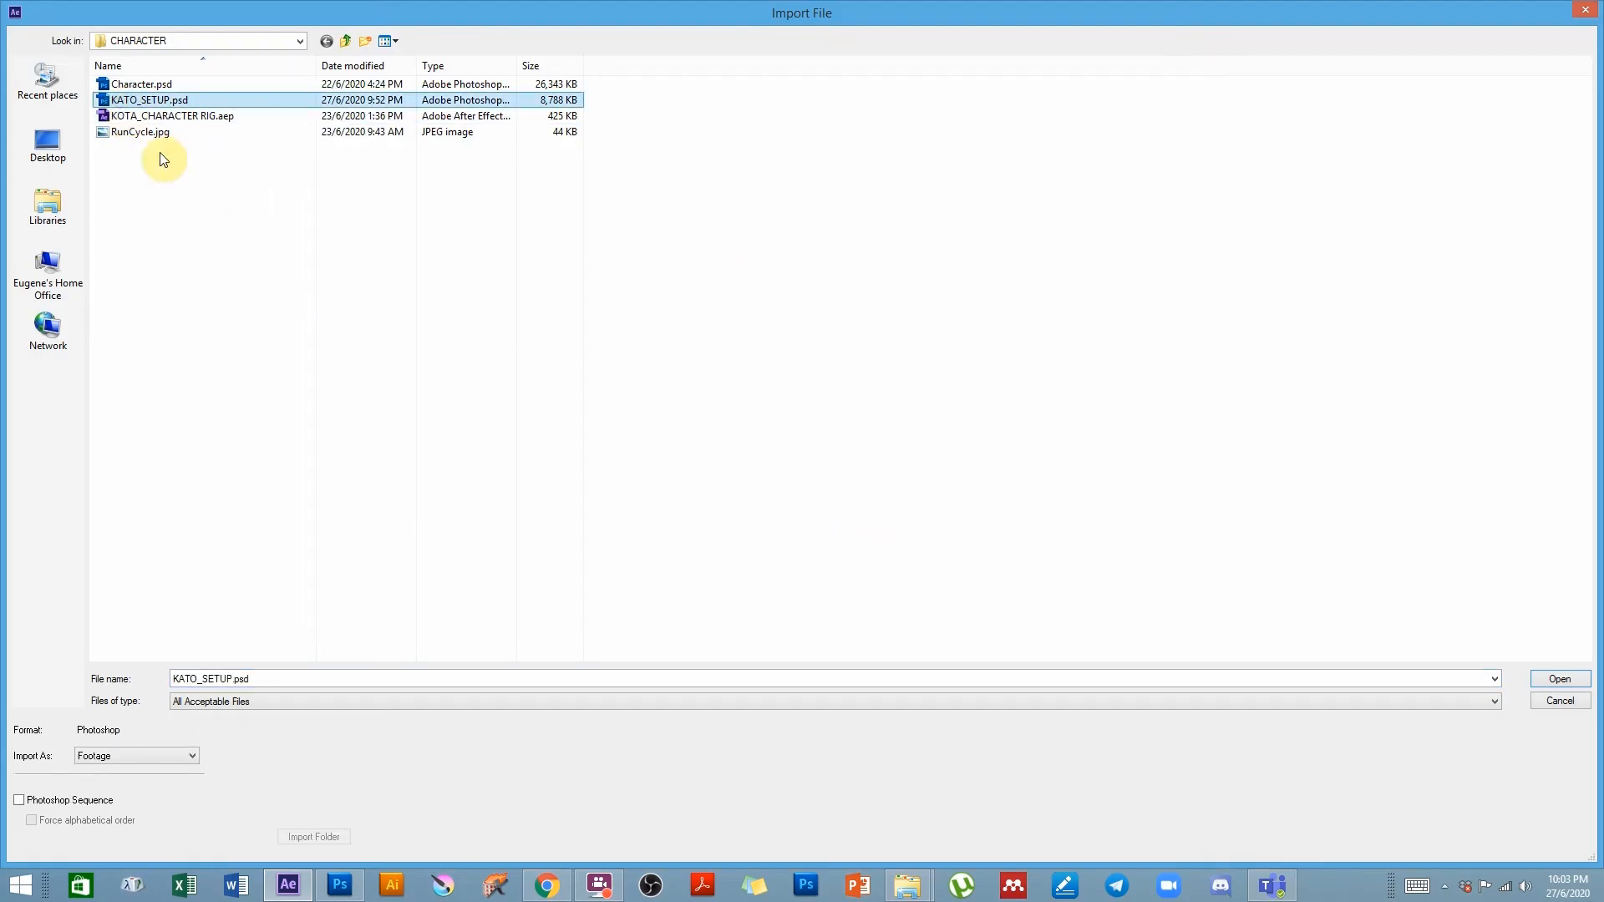
left_click(96, 757)
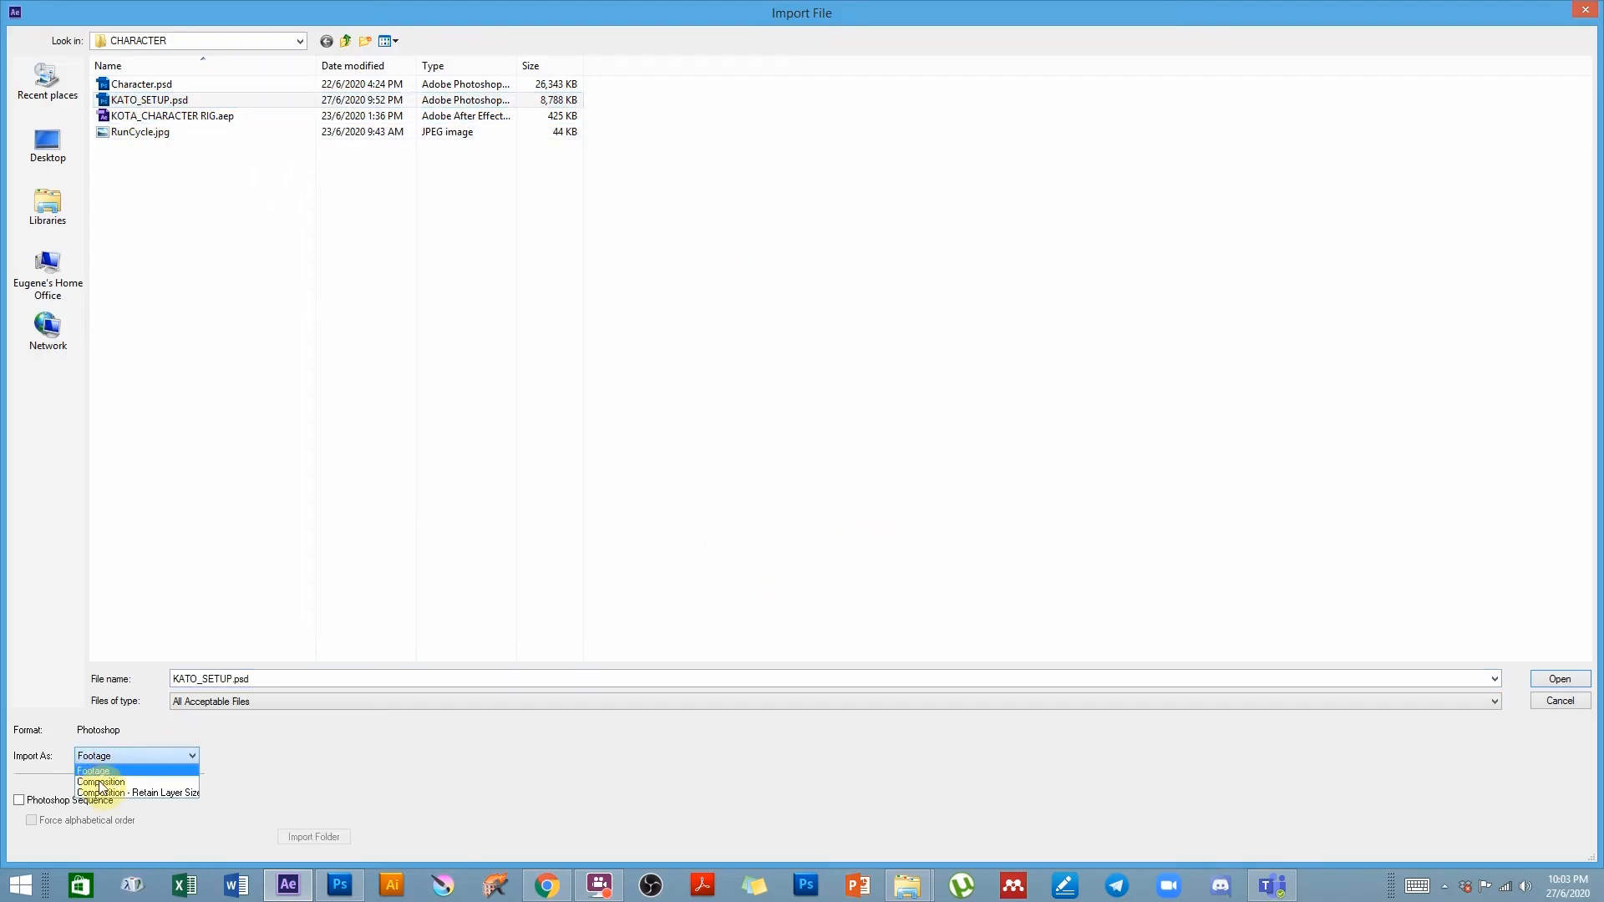
left_click(107, 794)
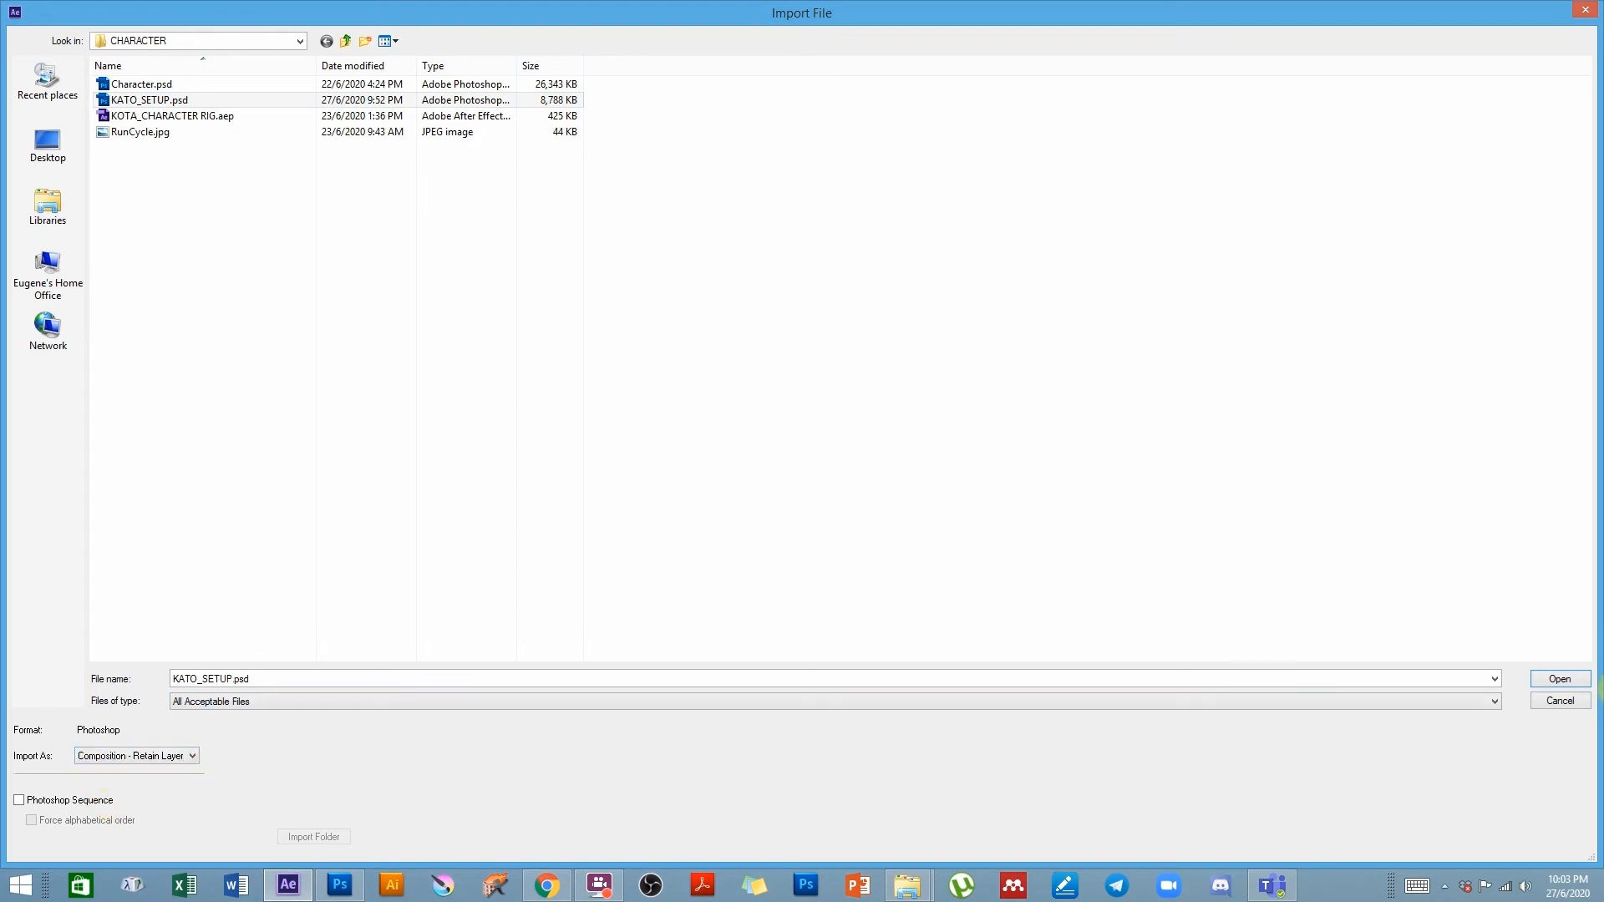
left_click(1576, 683)
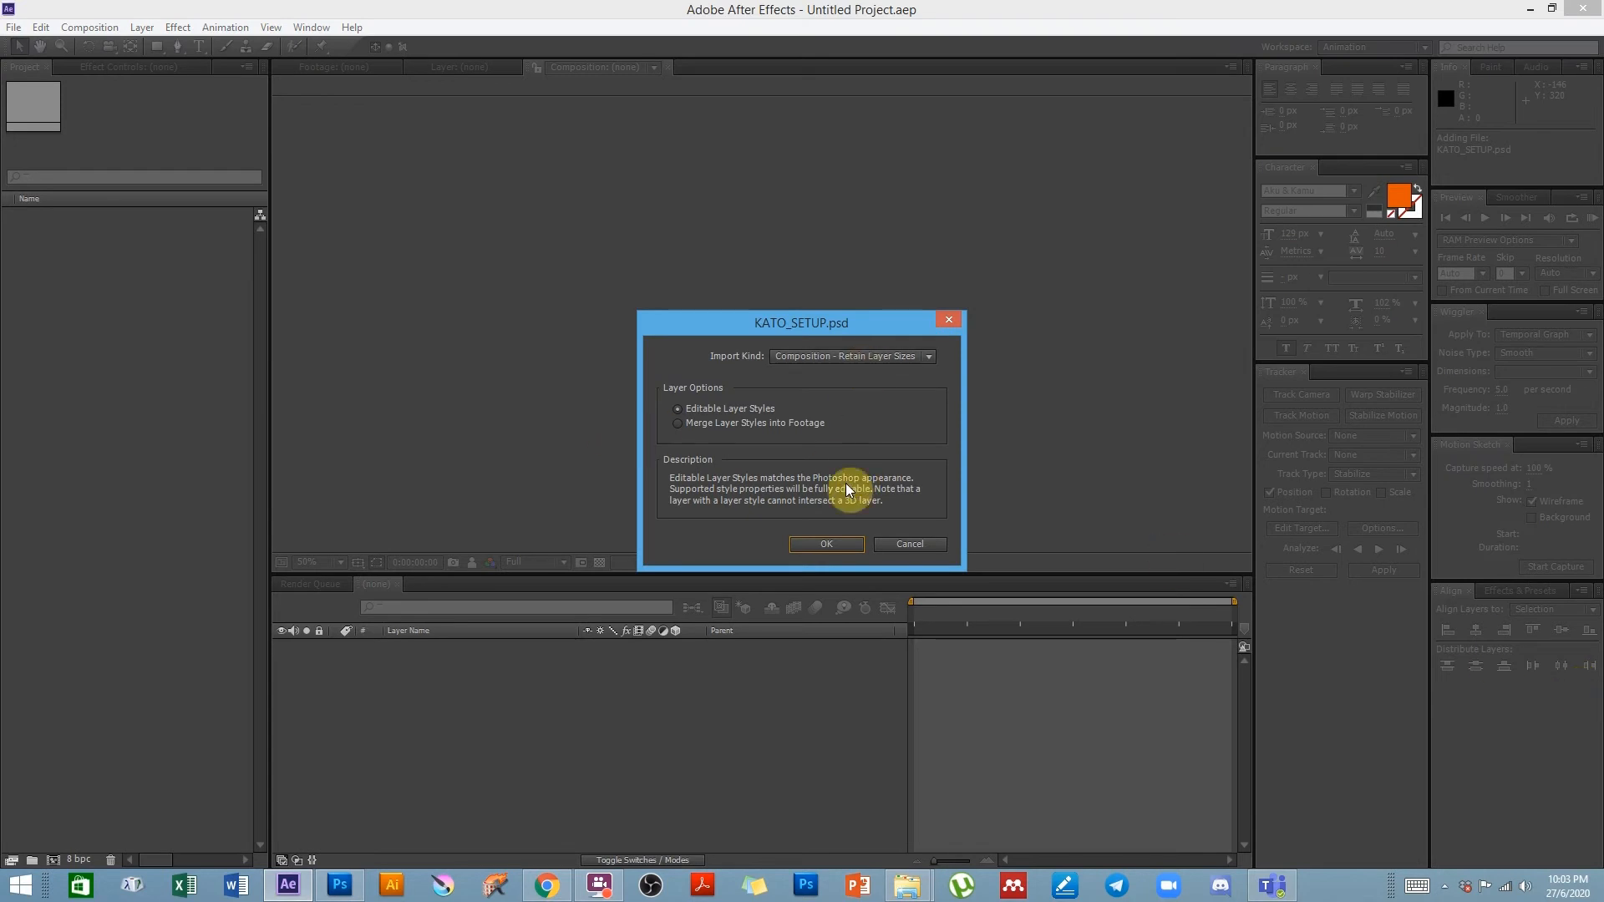
left_click(807, 547)
left_click(57, 278)
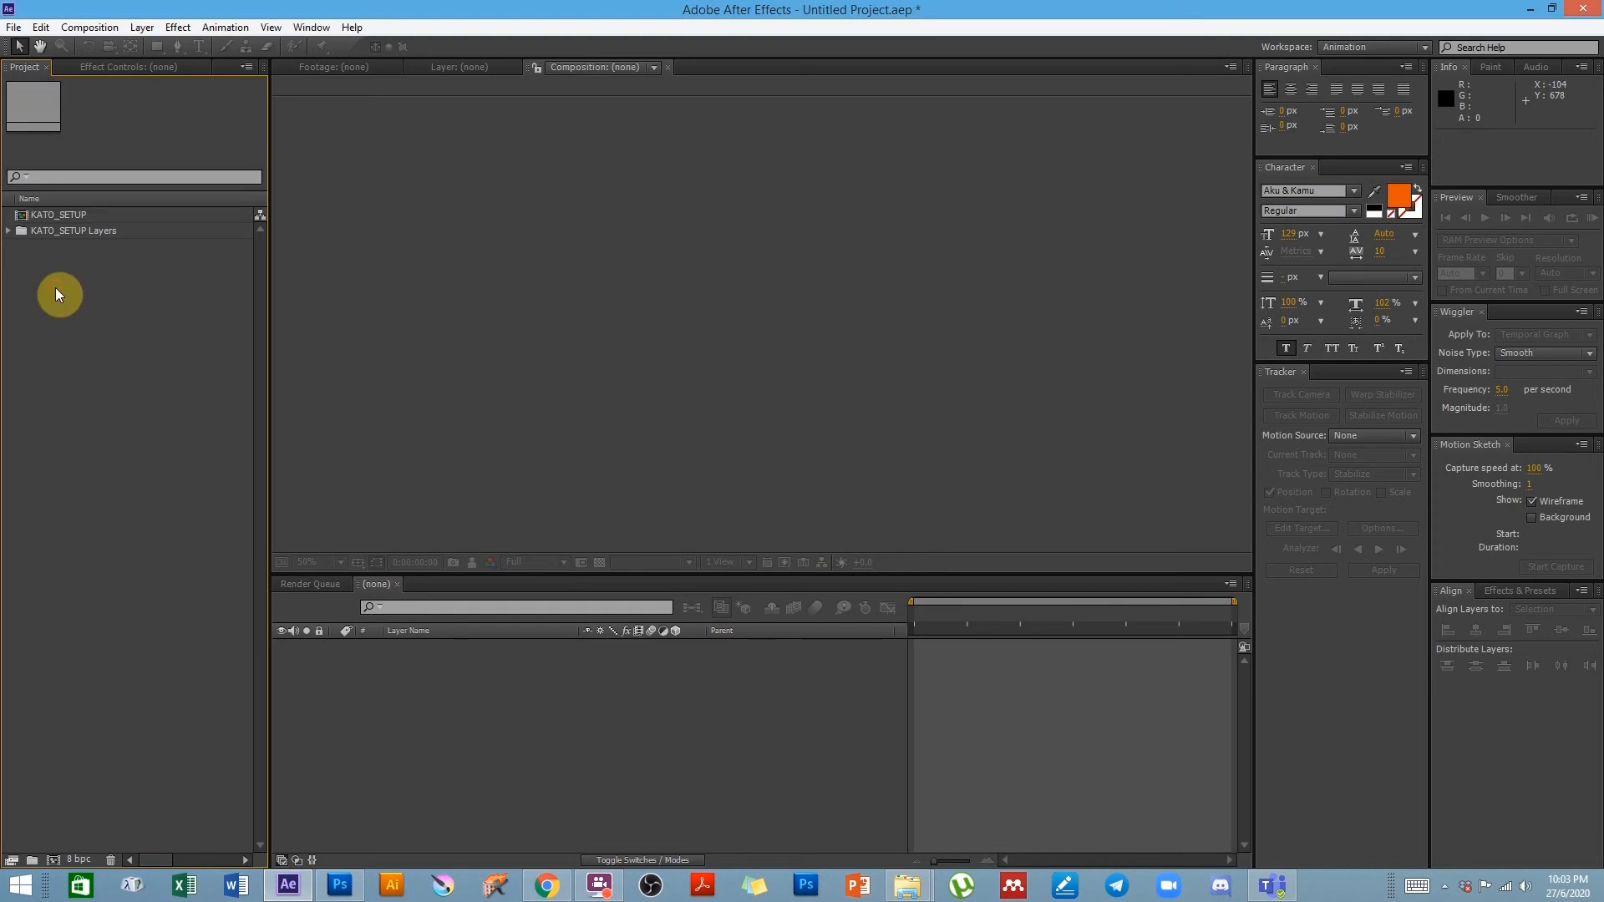
- Open the KATO_SETUP composition and delete the FULL KATO reference layer
double_click(83, 215)
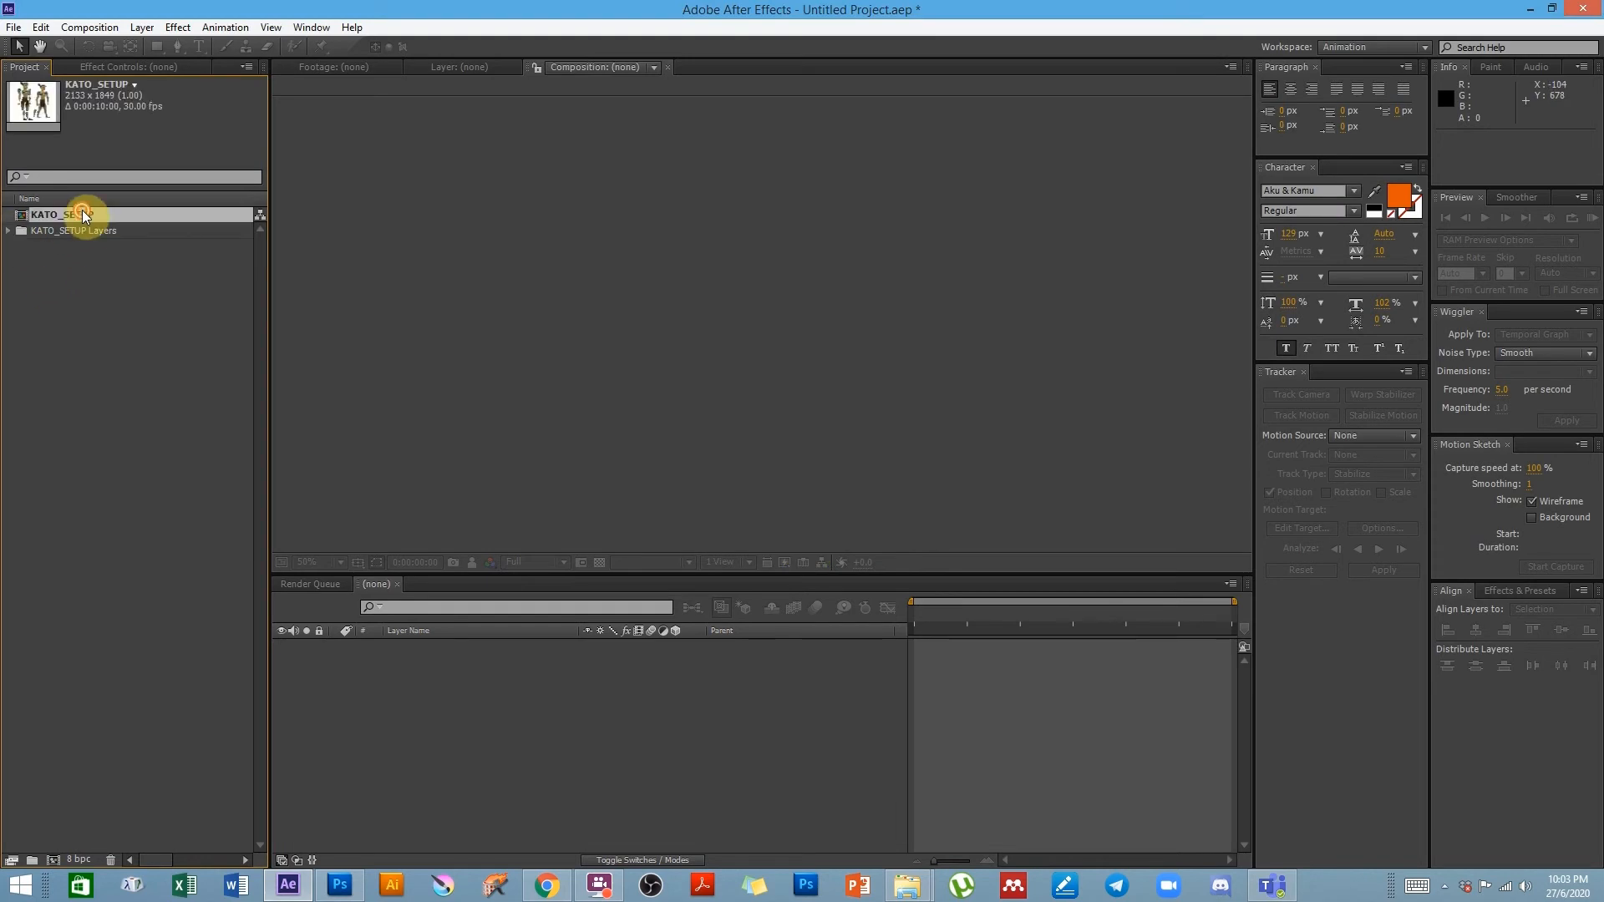
left_click_drag(769, 325, 785, 392)
scroll(591, 378, "down", 2)
left_click(894, 324)
left_click_drag(892, 240, 905, 227)
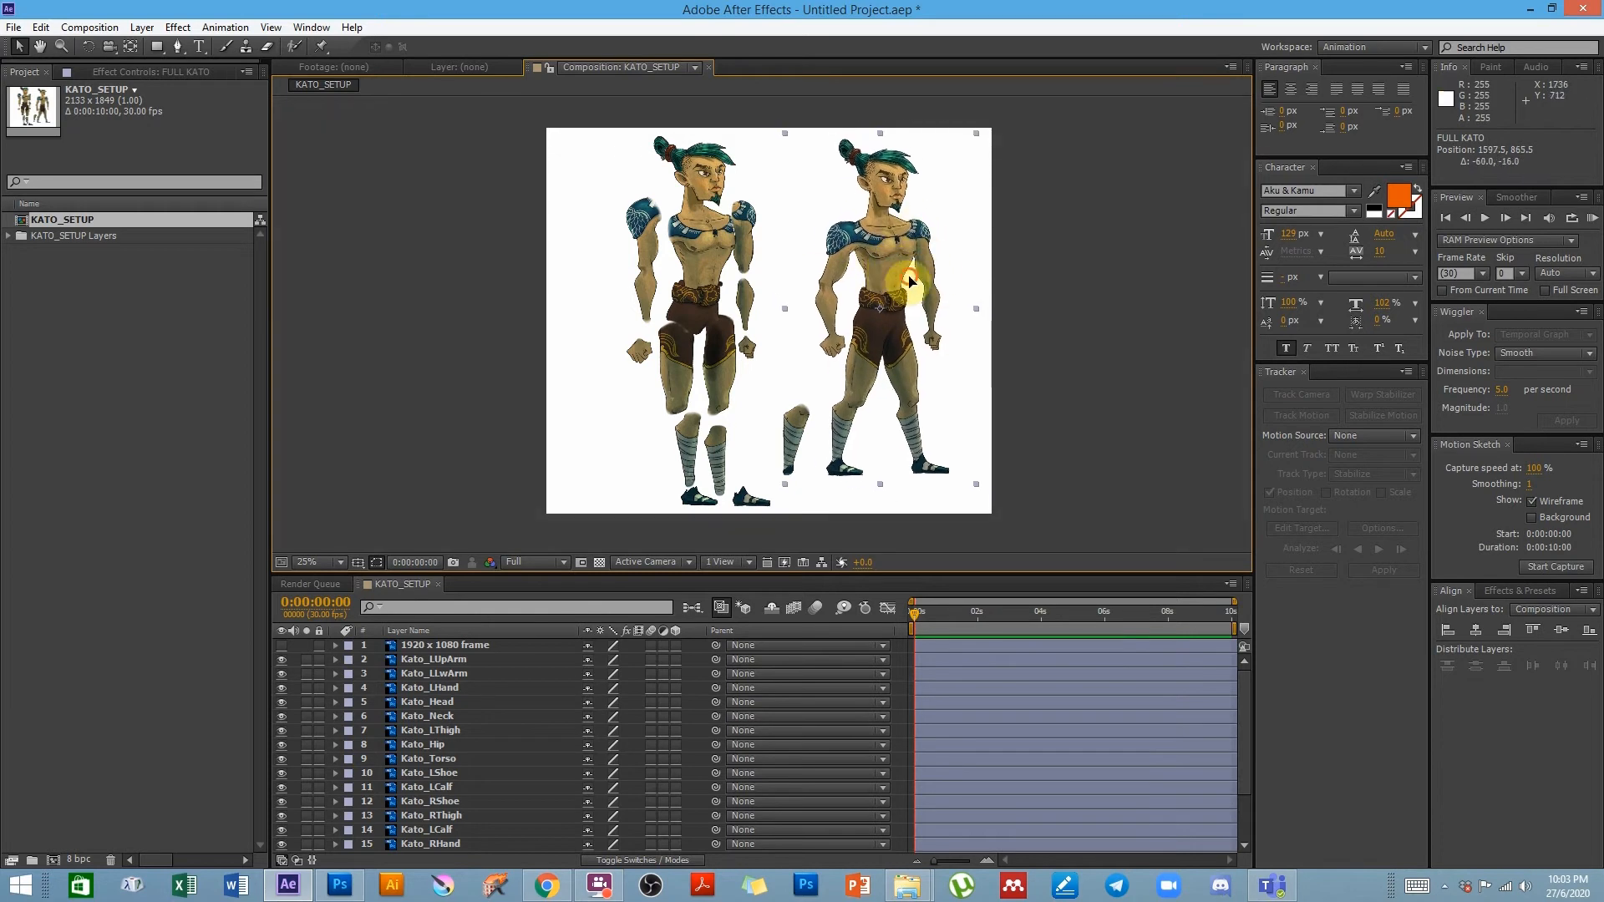
left_click_drag(909, 283, 905, 286)
scroll(468, 831, "down", 2)
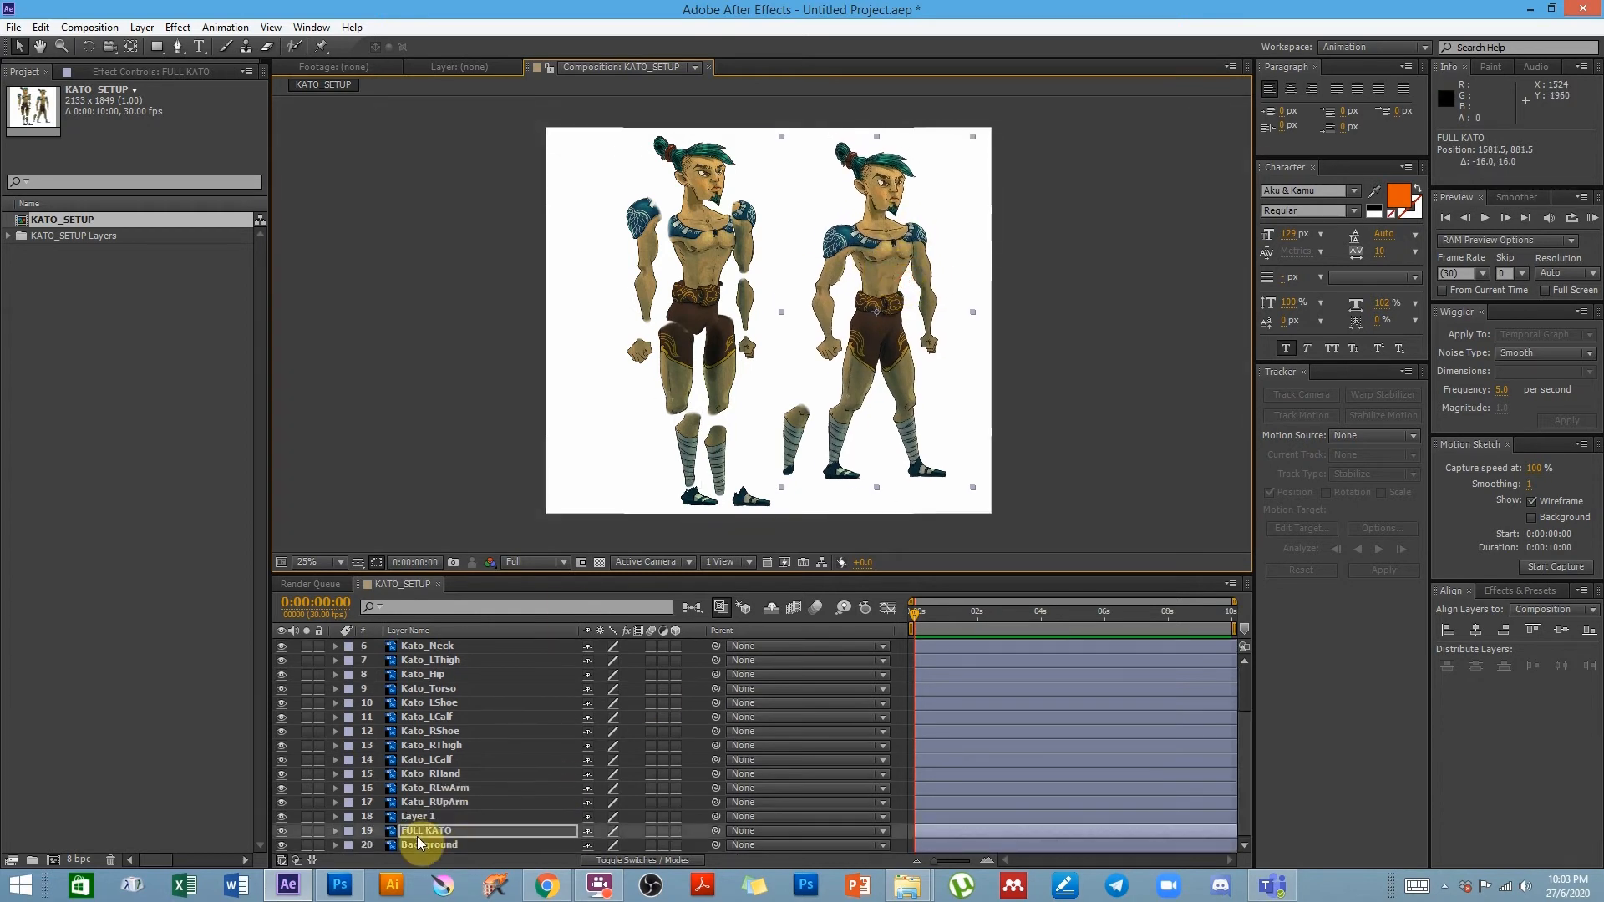
key("Delete")
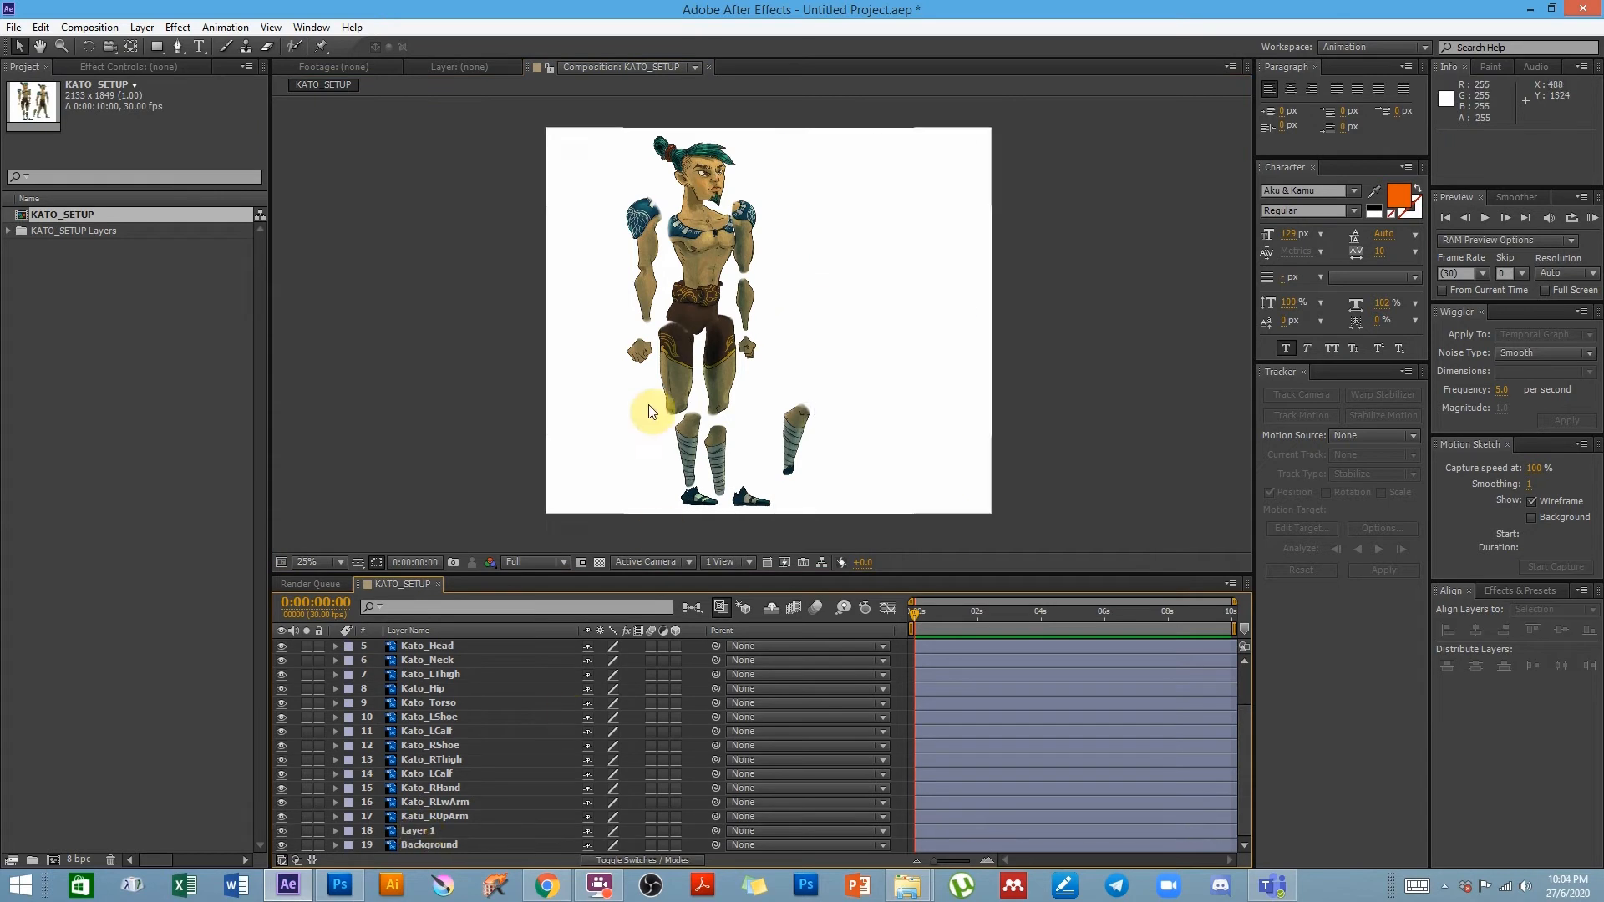
- Show the 1920 x 1080 frame layer over the character to check the framing, and delete that layer
scroll(412, 727, "up", 2)
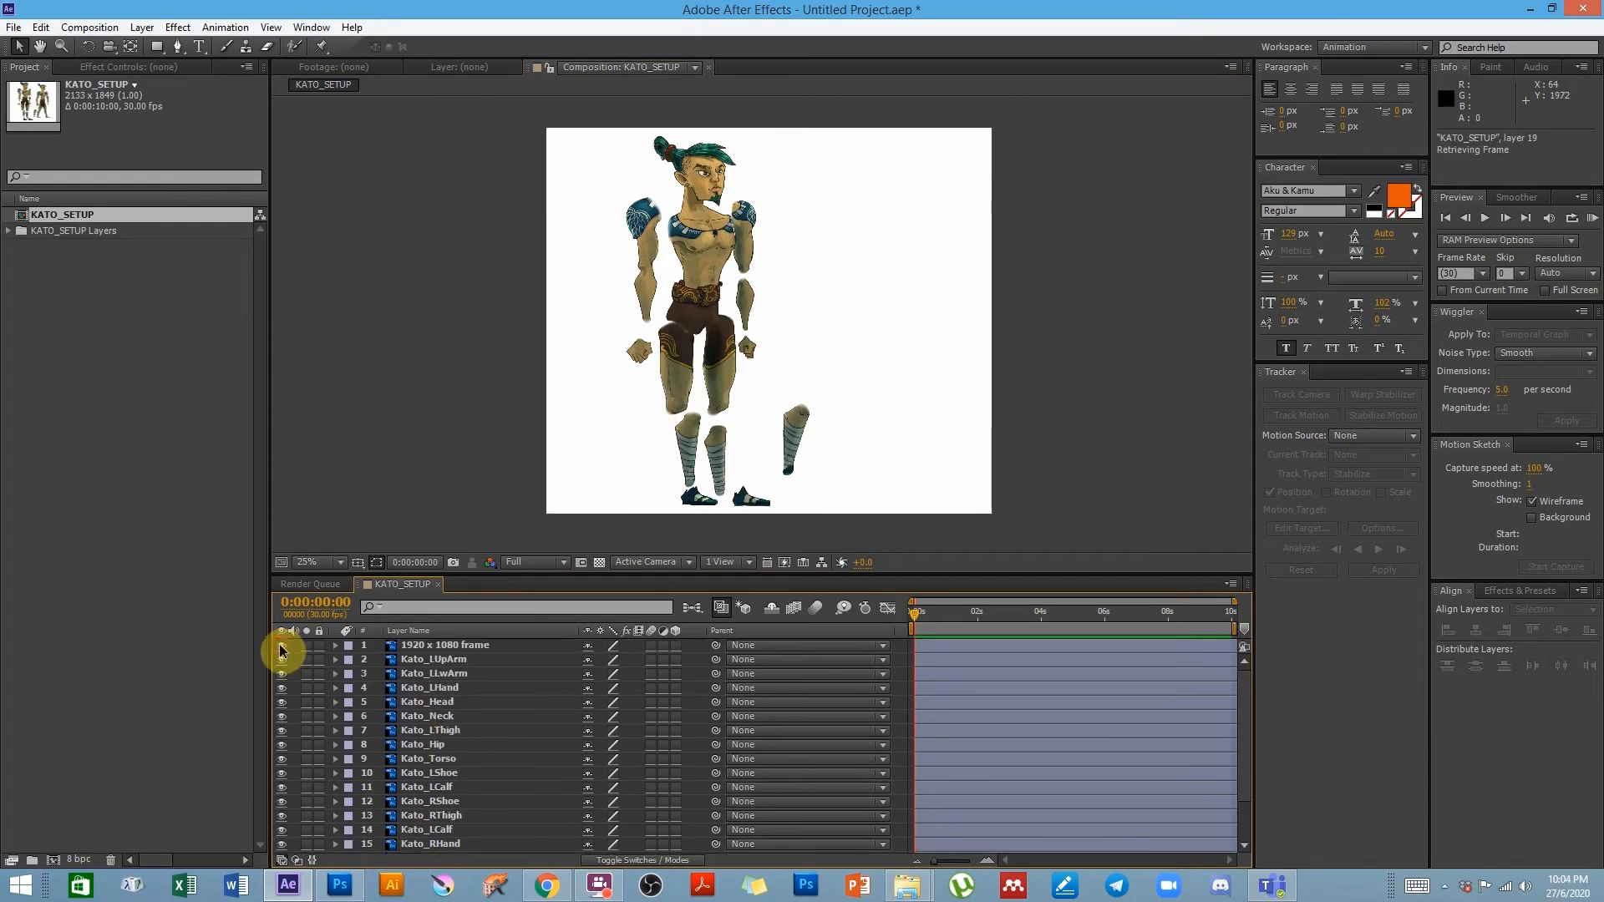
left_click(435, 647)
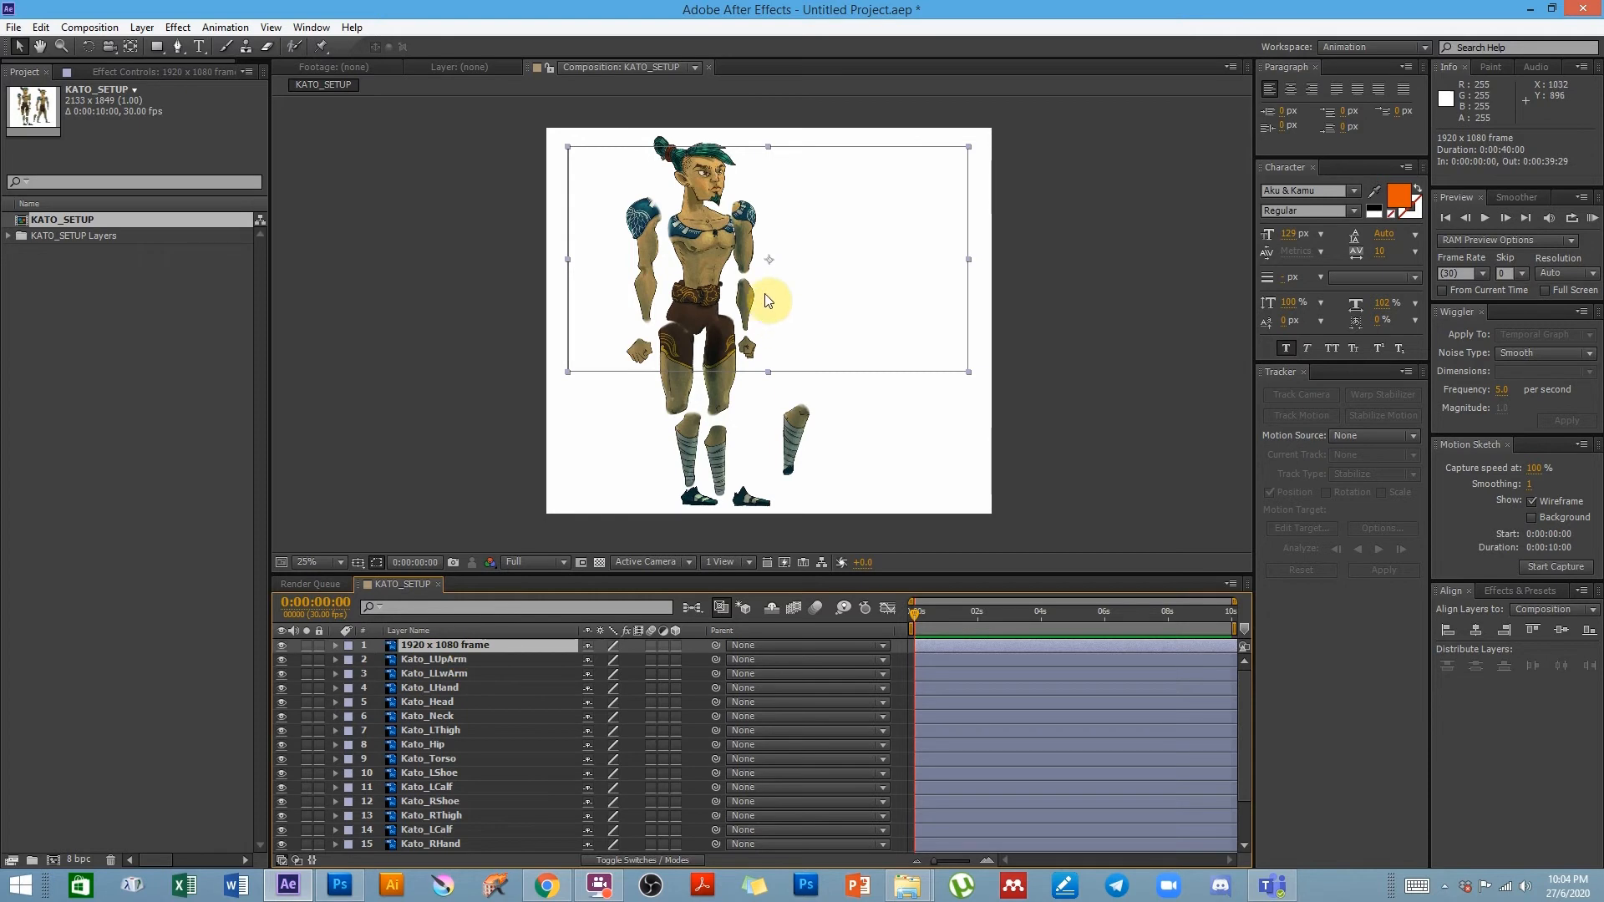
mouse_move(847, 152)
left_mouse_down()
mouse_move(845, 179)
mouse_move(848, 145)
left_mouse_up()
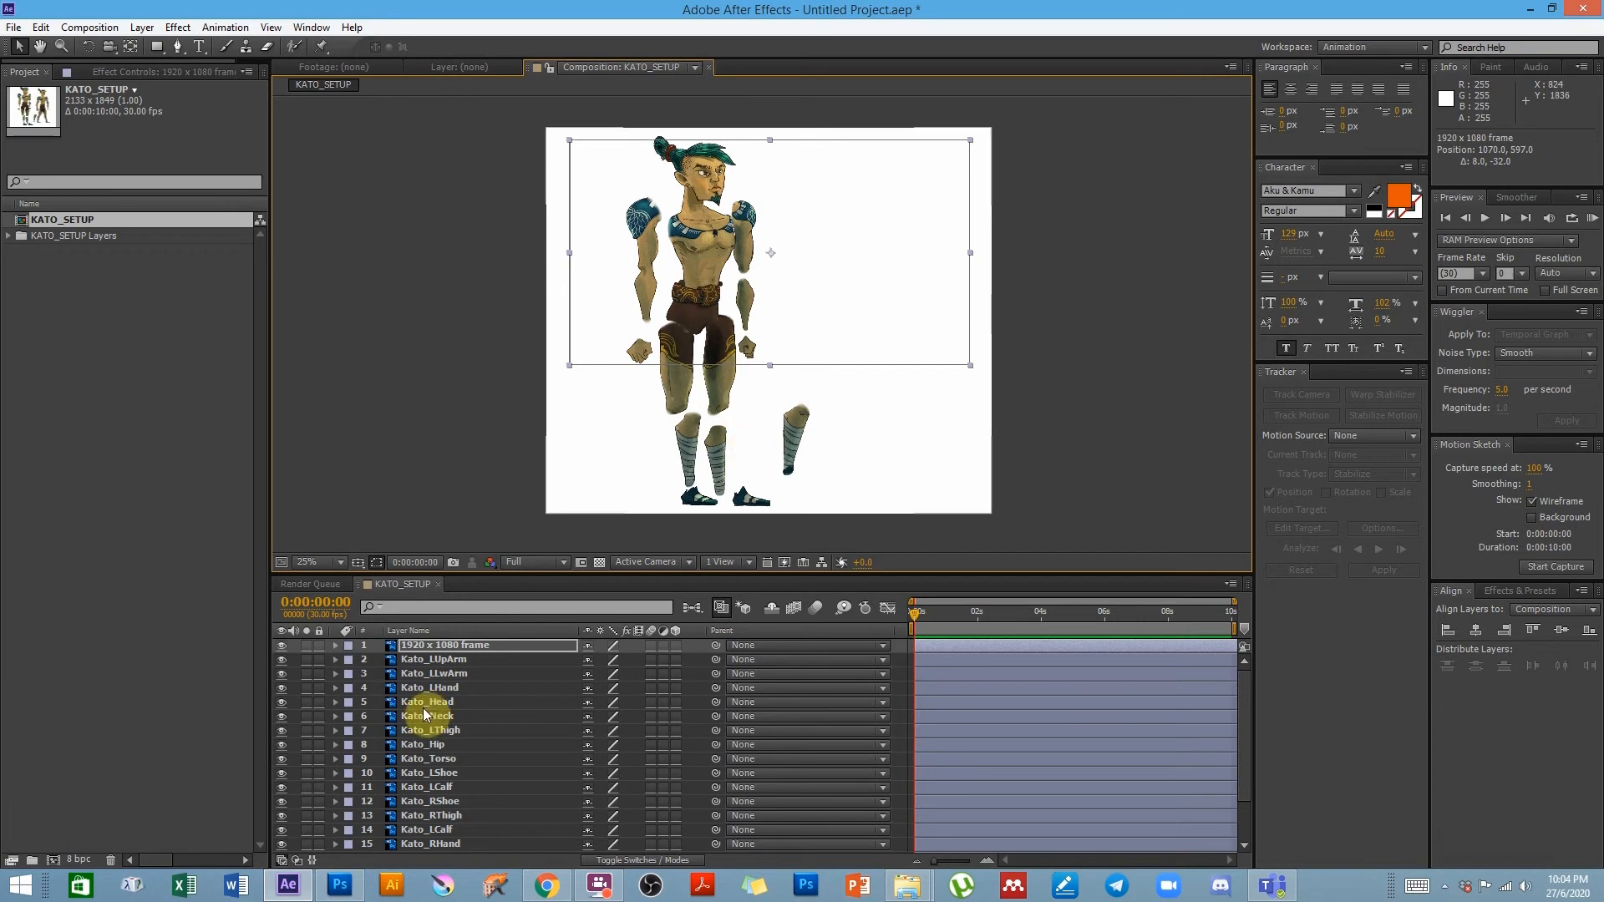
left_click(452, 646)
left_click(620, 662)
key("Delete")
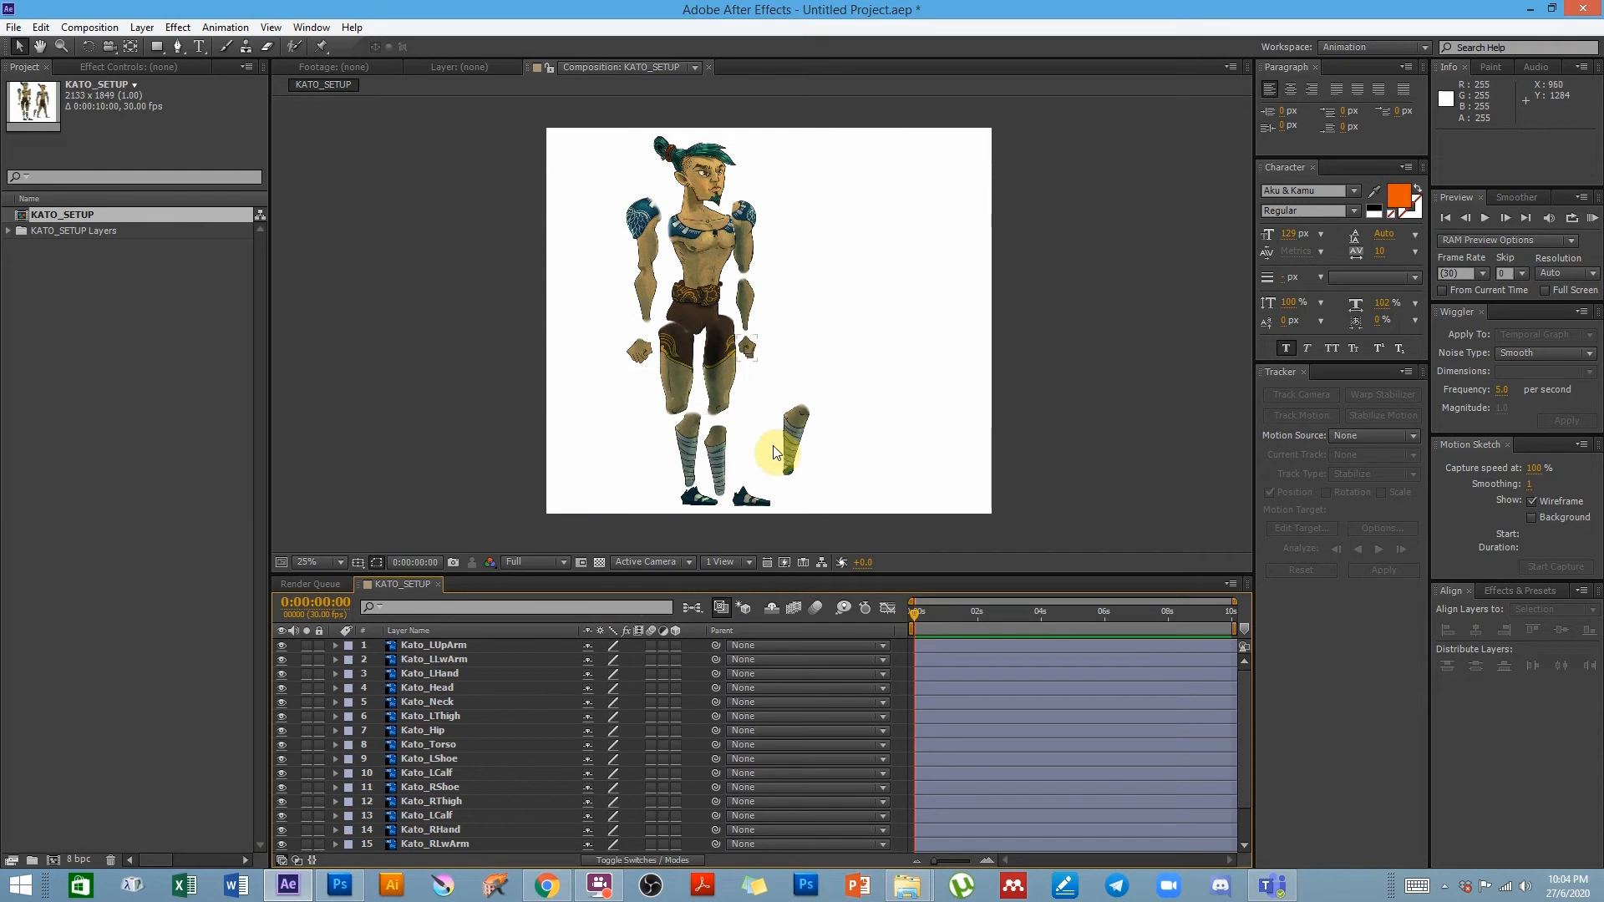
- Delete the spare calf piece, Layer 1, from the composition
left_click(786, 437)
left_click(785, 437)
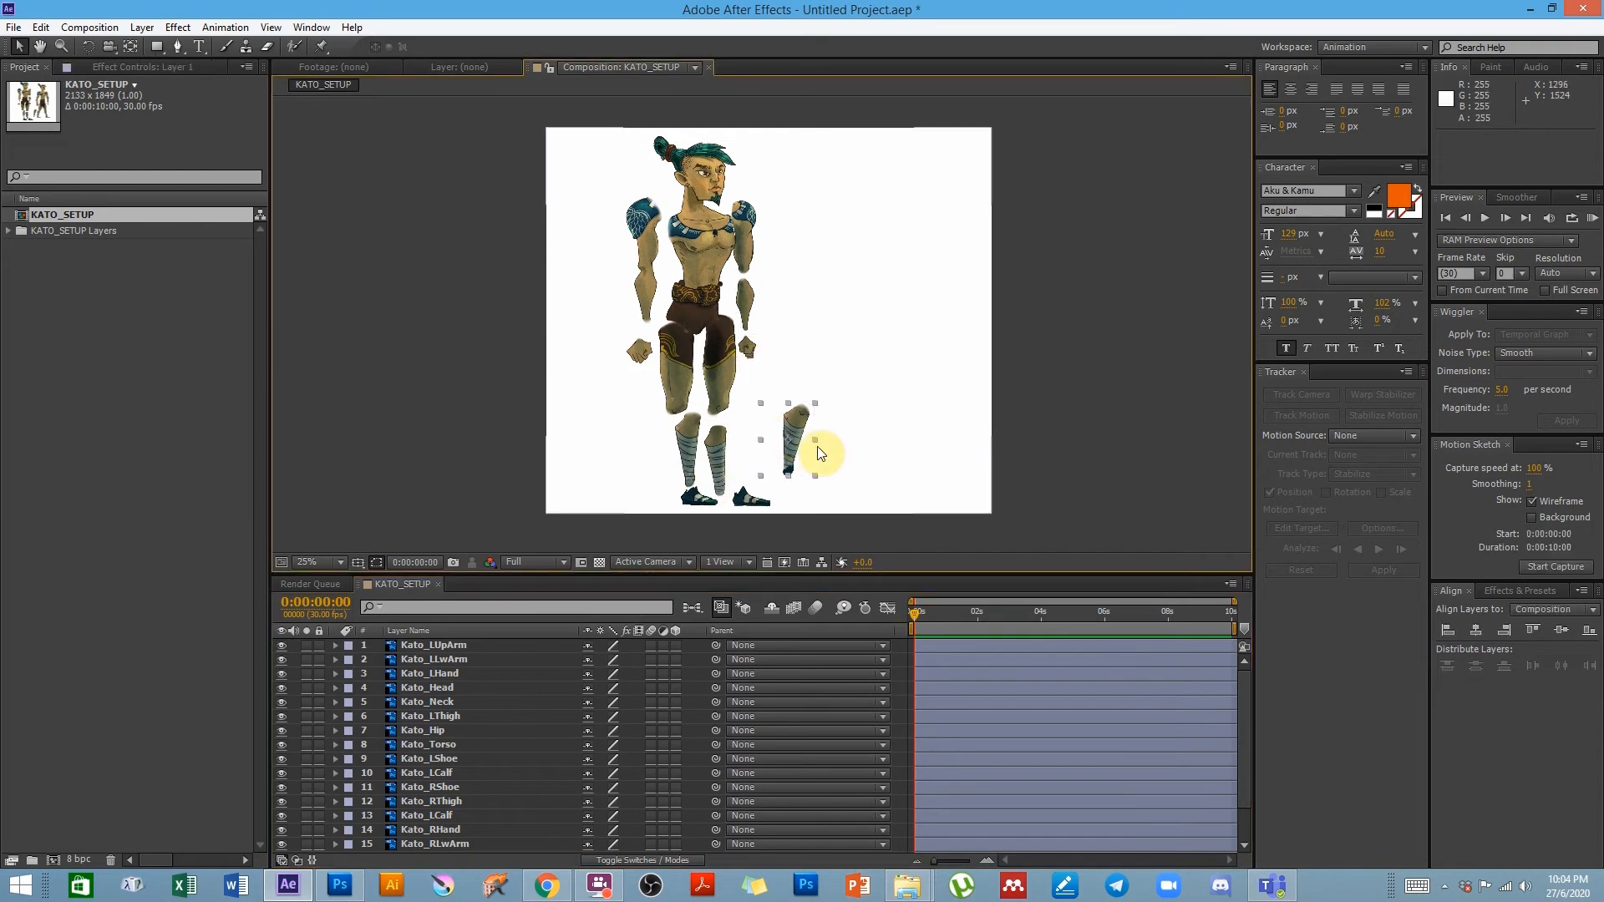
key("Delete")
- Separate Kato_LLwArm from the upper arm by moving it down toward the hand, and shift Kato_LUpArm slightly away from the torso
key("h")
left_click_drag(583, 476, 585, 443)
key("v")
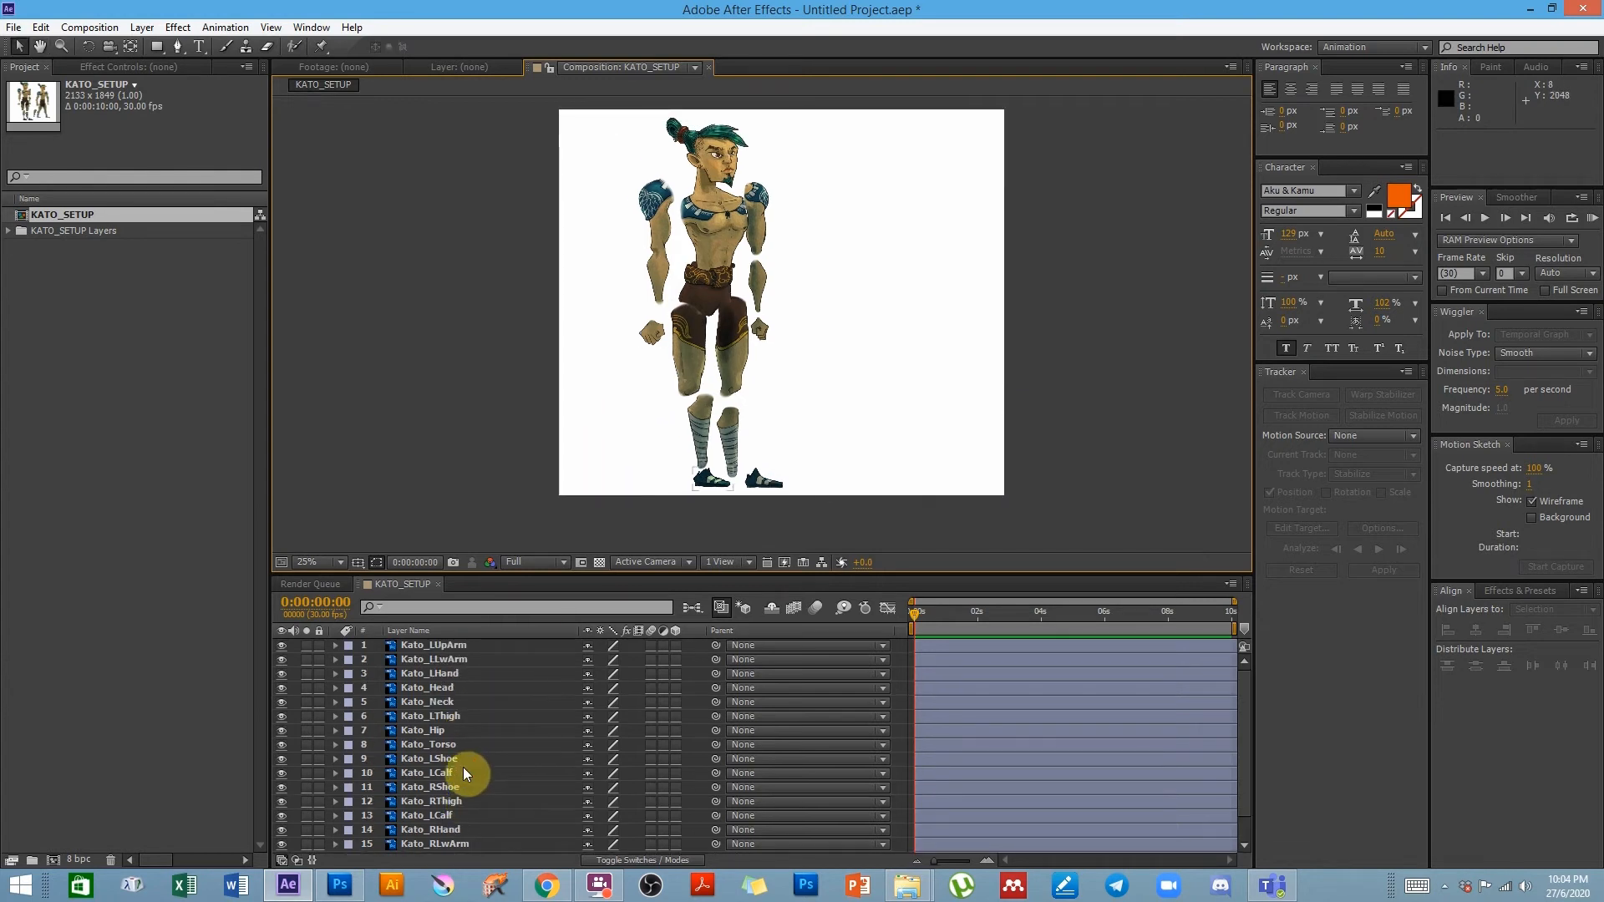
key("h")
left_click_drag(766, 325, 911, 439)
scroll(816, 397, "down", 1)
scroll(805, 392, "up", 2)
key("space")
left_click_drag(814, 282, 802, 304)
key("v")
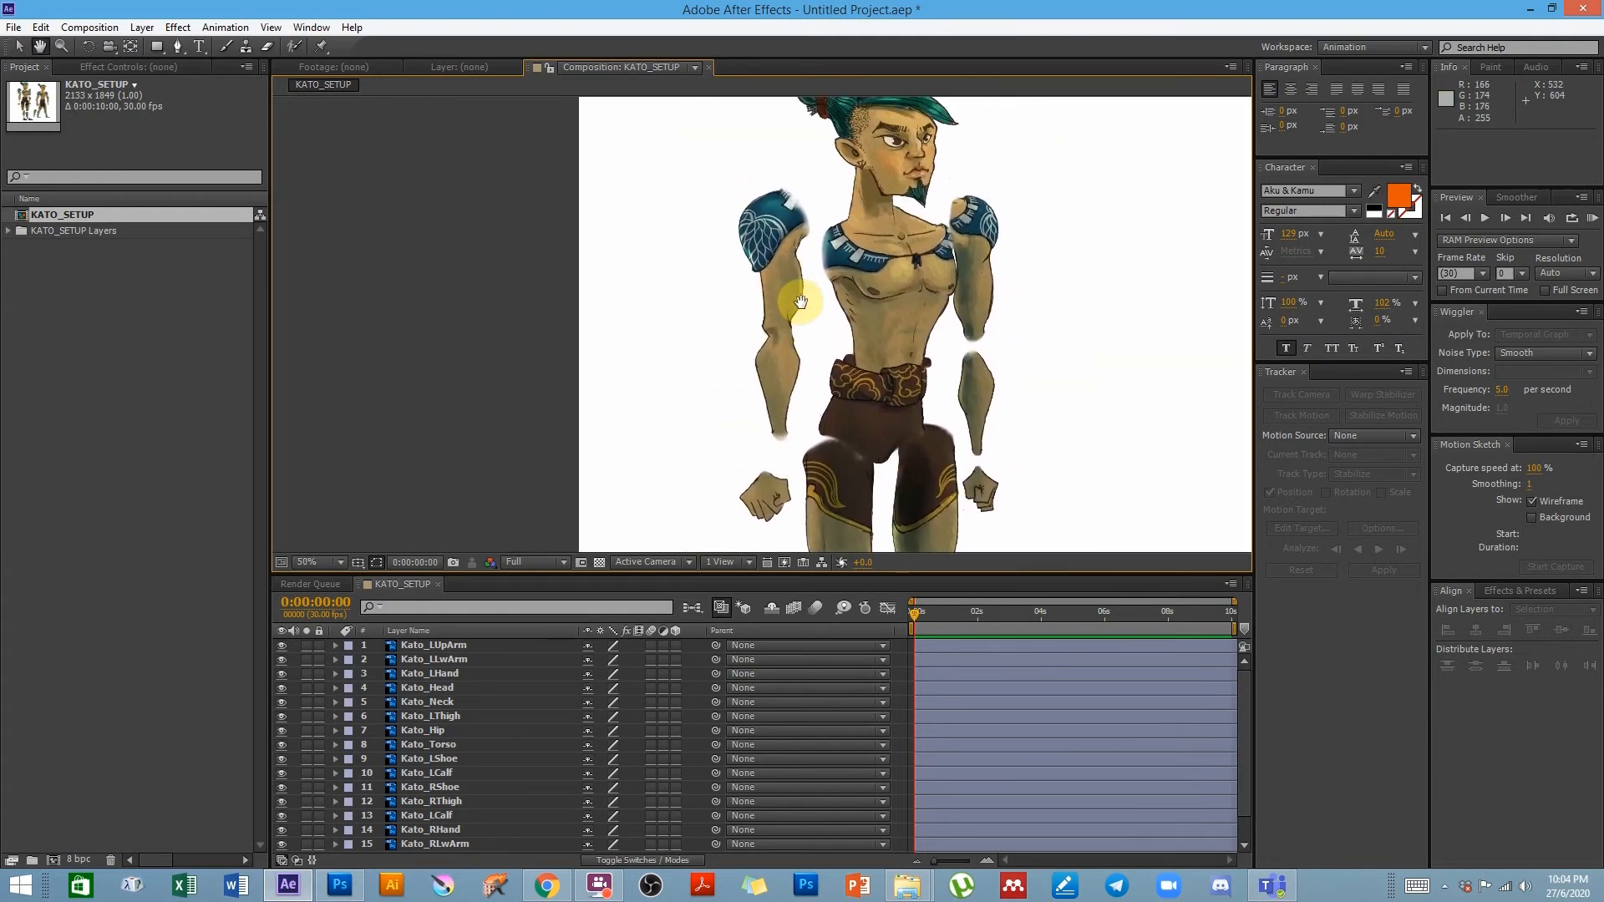
left_click_drag(779, 393, 761, 432)
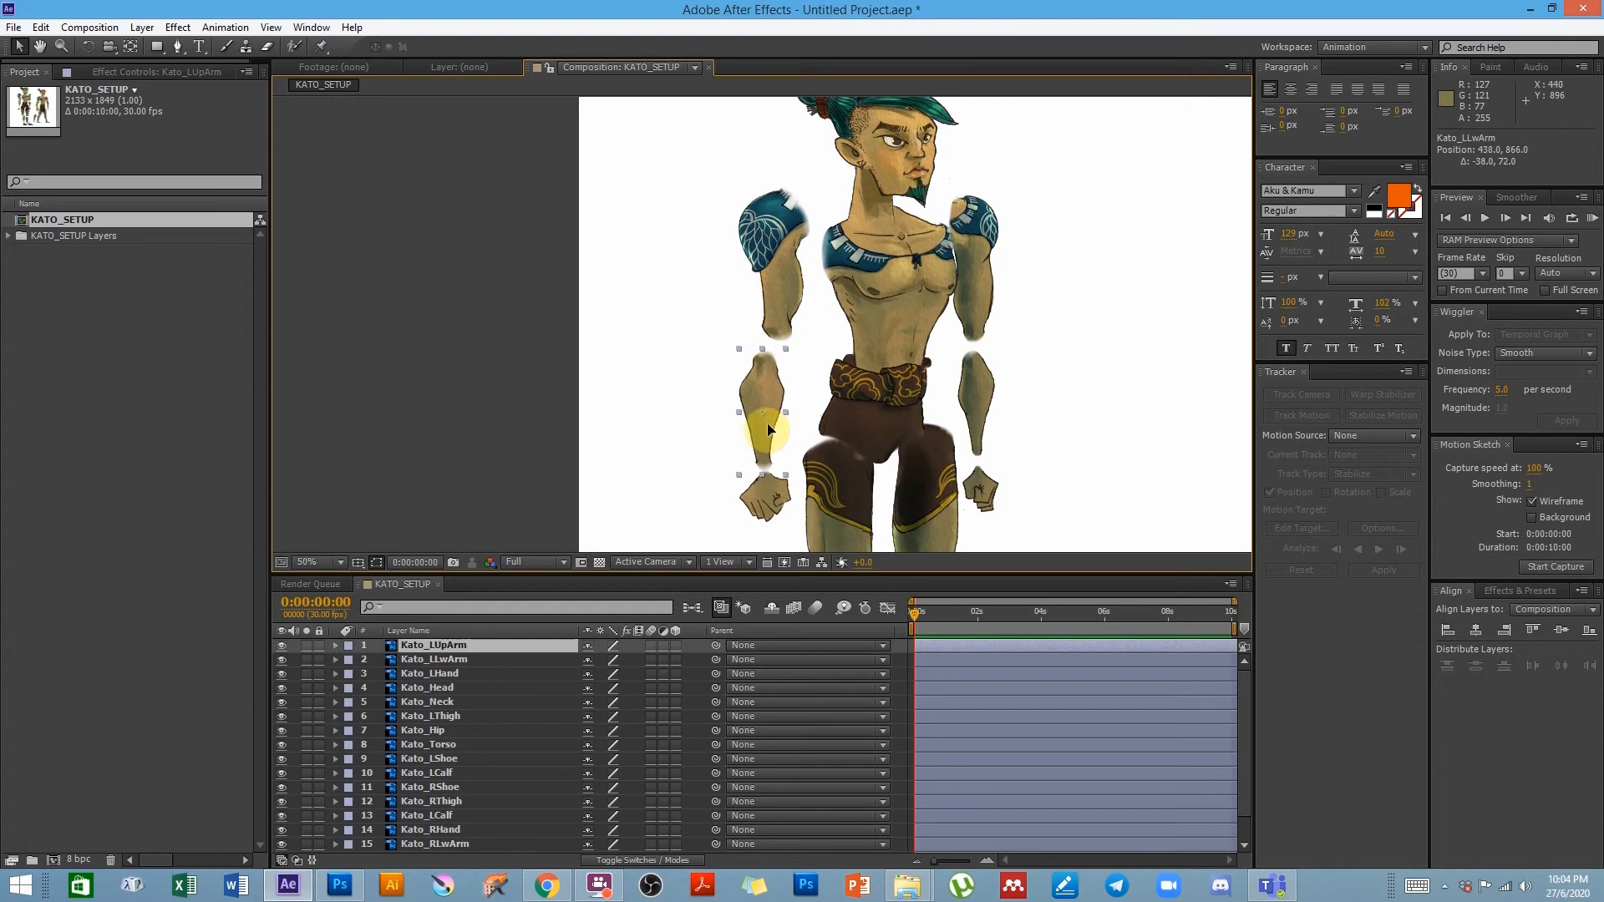
left_click_drag(790, 266, 781, 268)
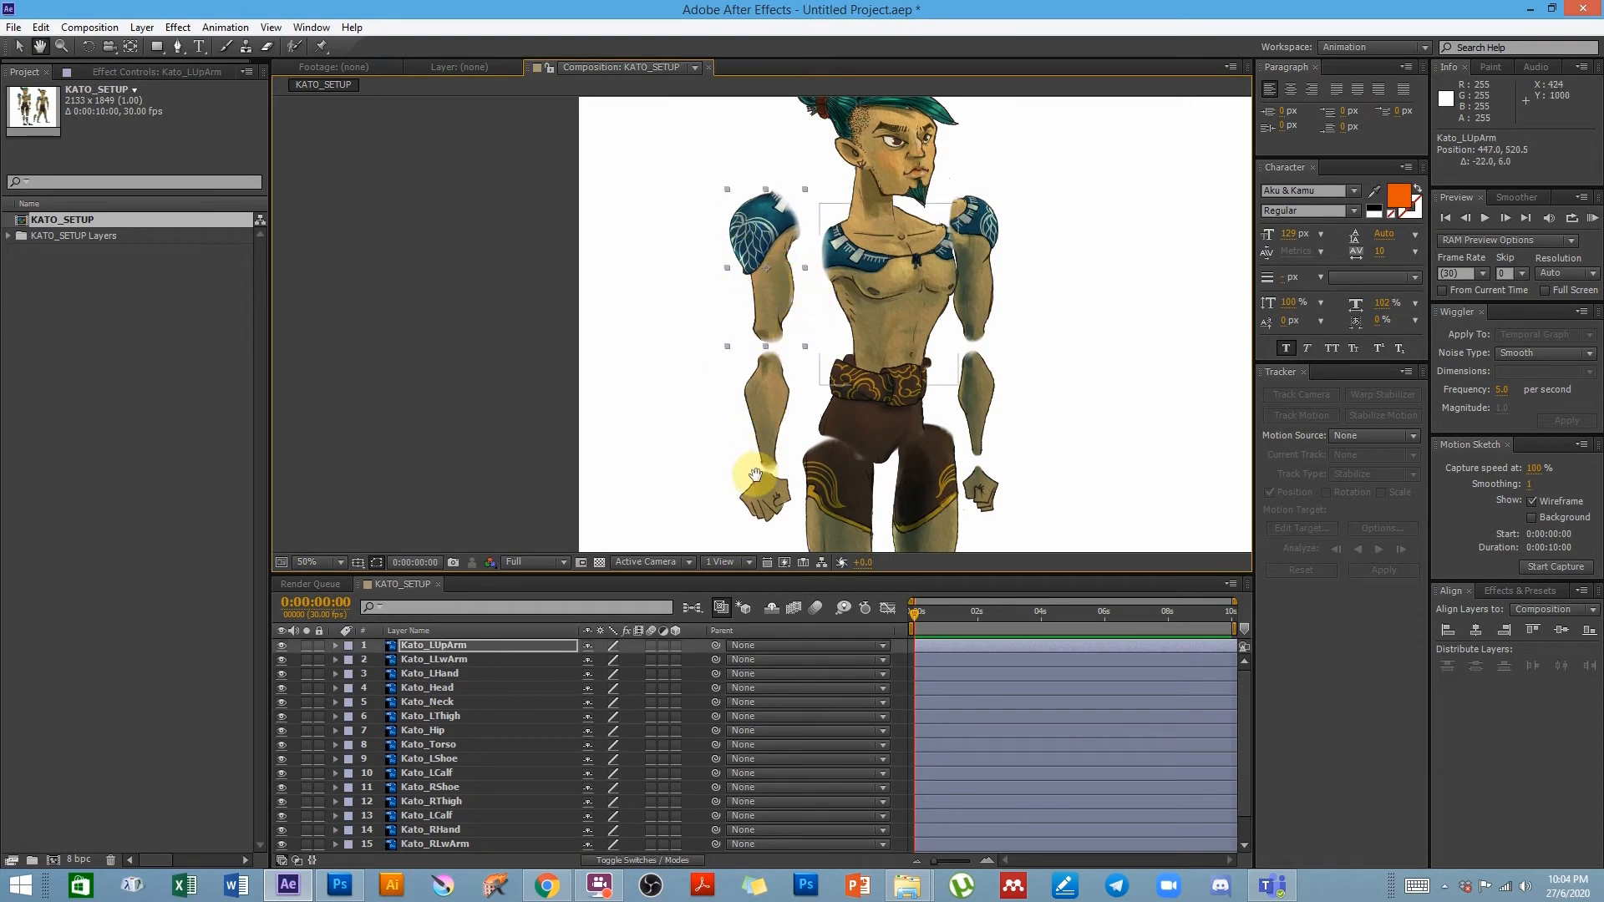
- Move Kato_RUpArm, Kato_RLwArm and Kato_RHand outward, clear of the torso and aligned as a separated arm
key("h")
left_click_drag(1031, 305, 928, 316)
key("v")
left_click_drag(867, 242, 928, 248)
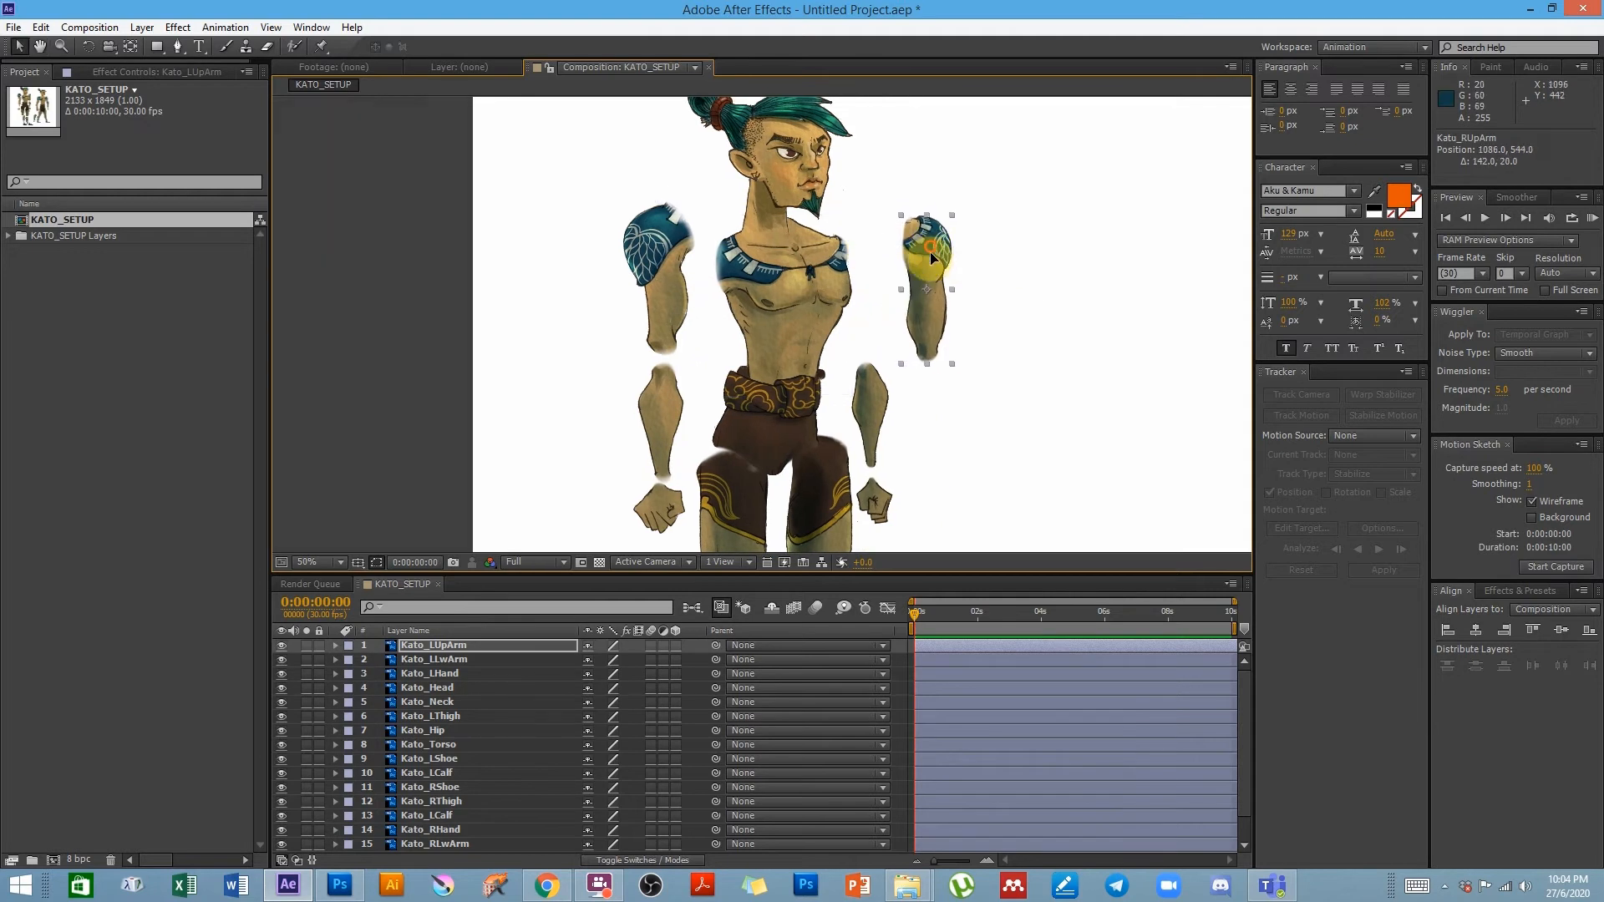
left_click_drag(915, 413, 926, 418)
left_click_drag(891, 504, 947, 513)
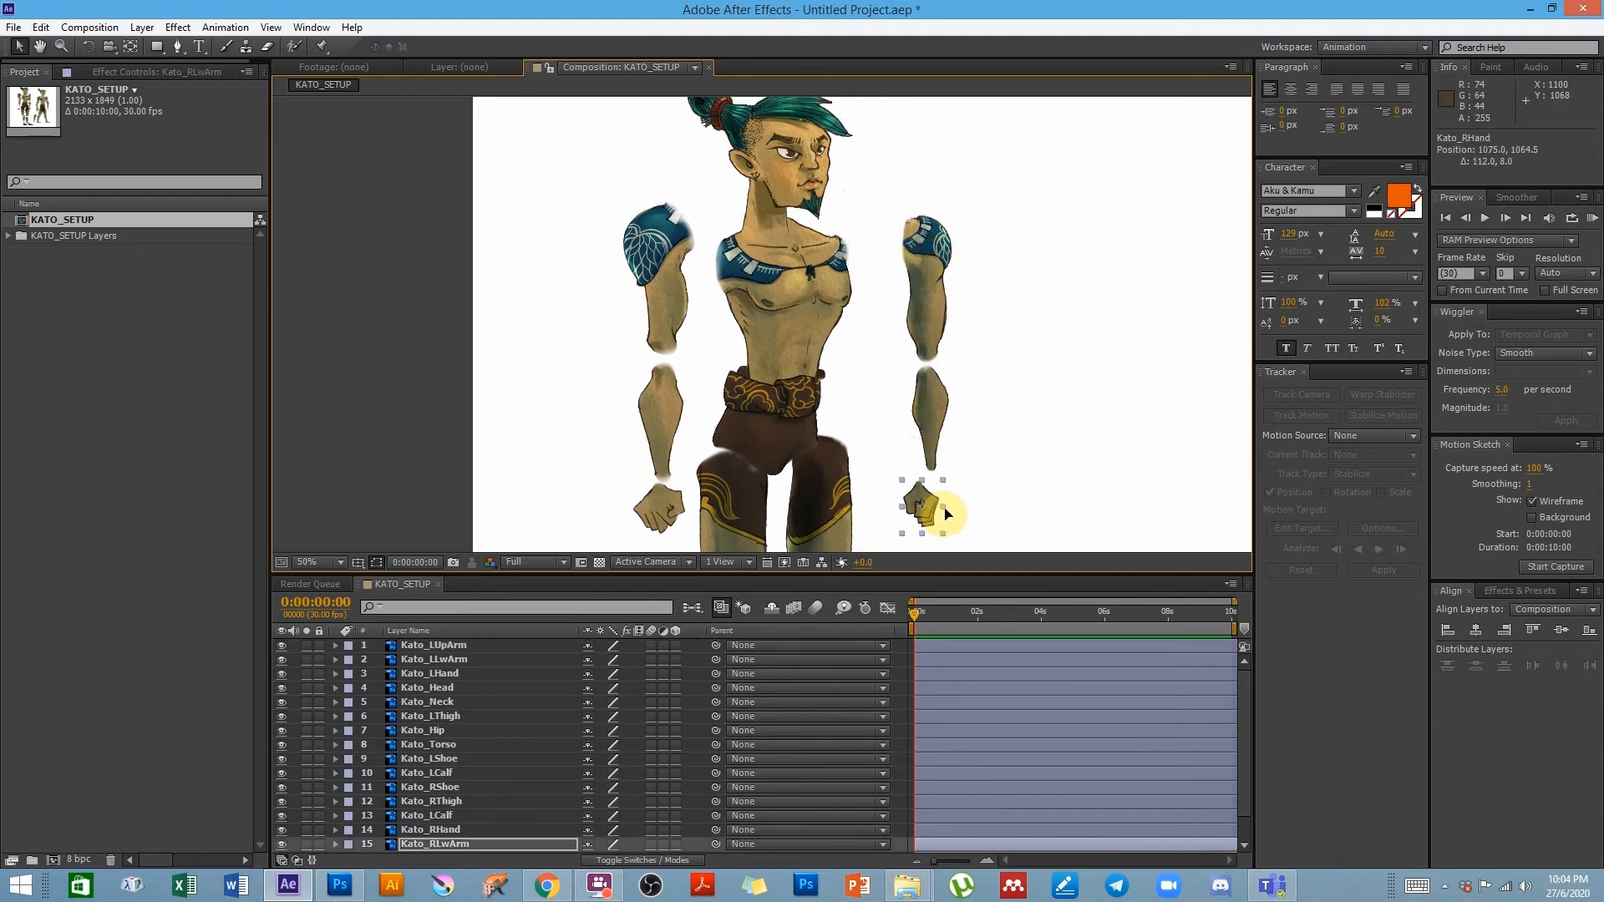
- Shift the anchor point of Kato_RUpArm up to the shoulder joint
left_click(930, 258)
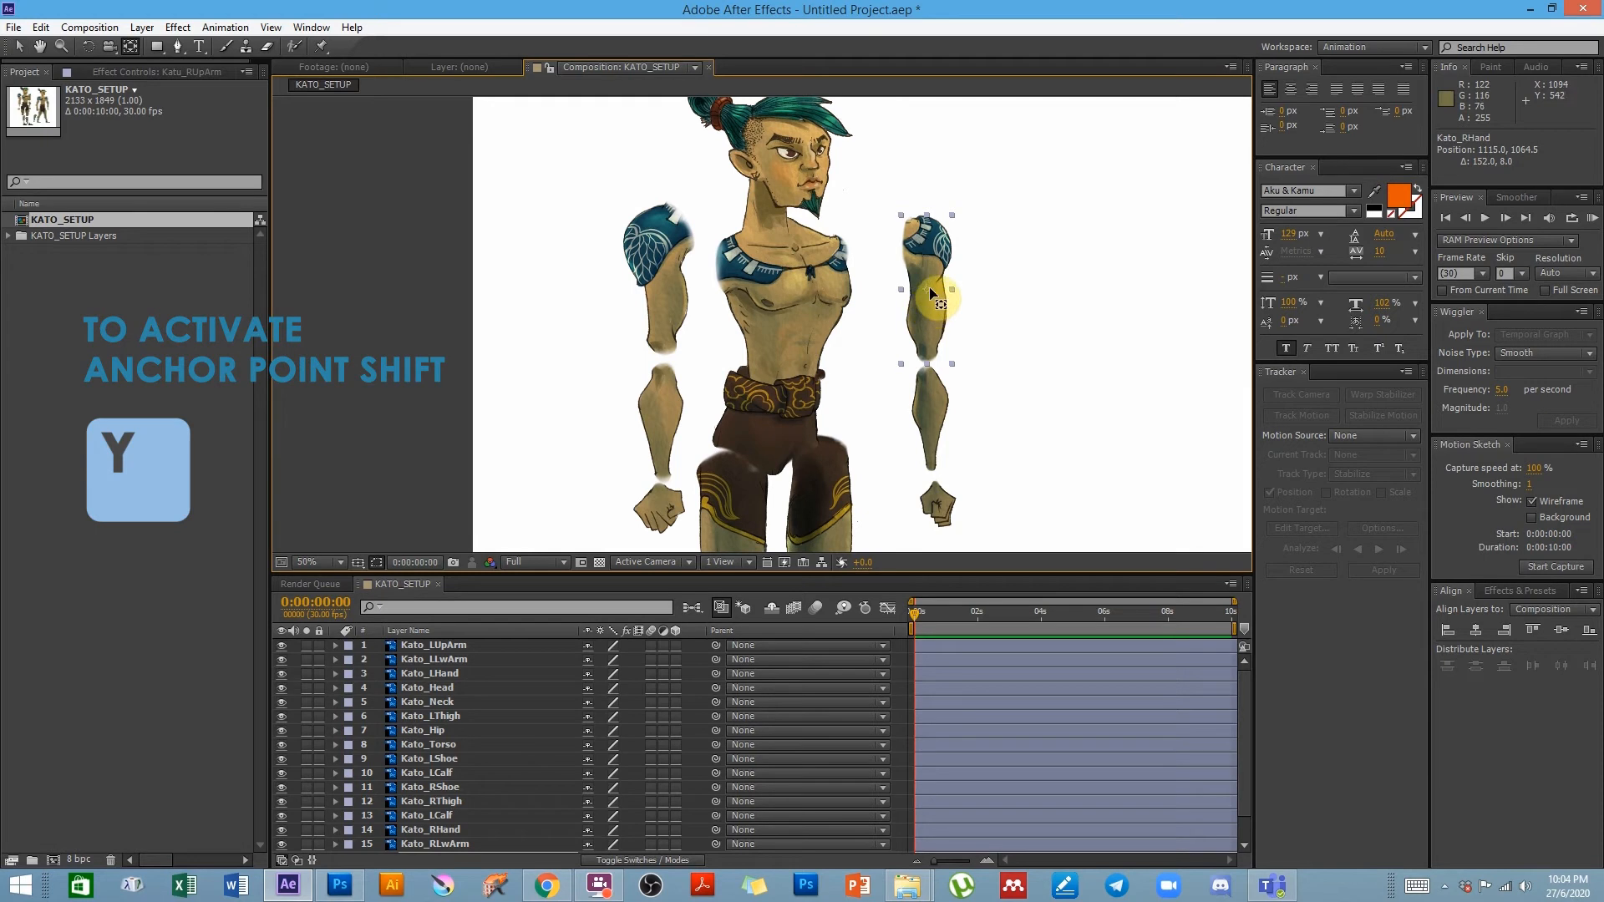
left_click_drag(930, 280, 916, 251)
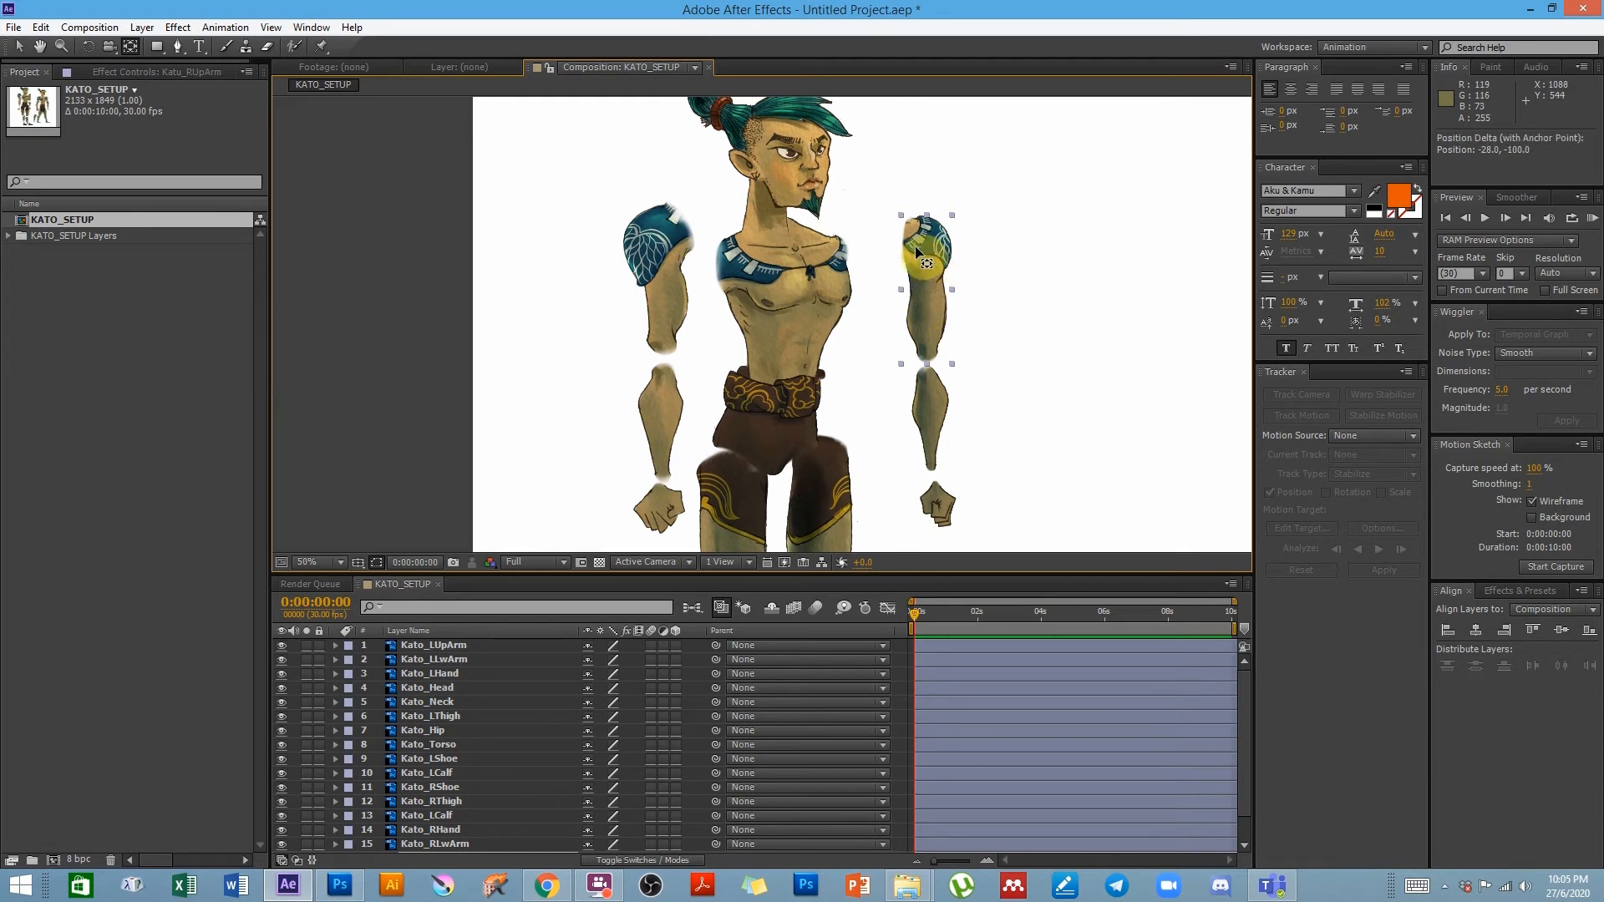
- Move the anchor point of Kato_RLwArm up to the elbow and that of Kato_RHand up to the wrist
left_click(927, 391)
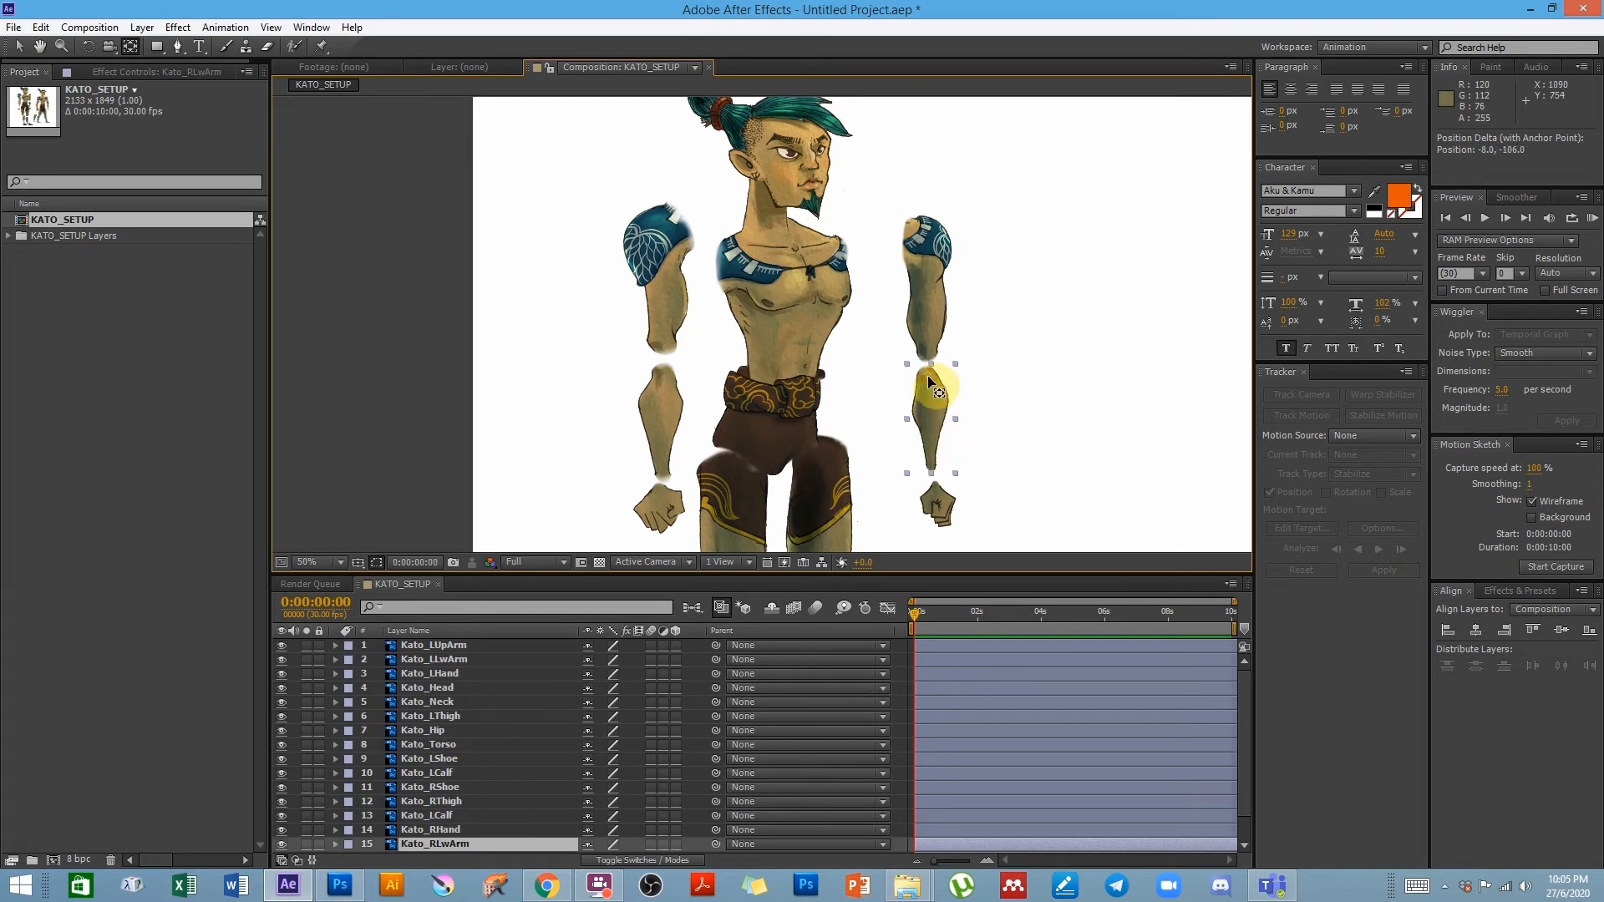
scroll(929, 383, "up", 2)
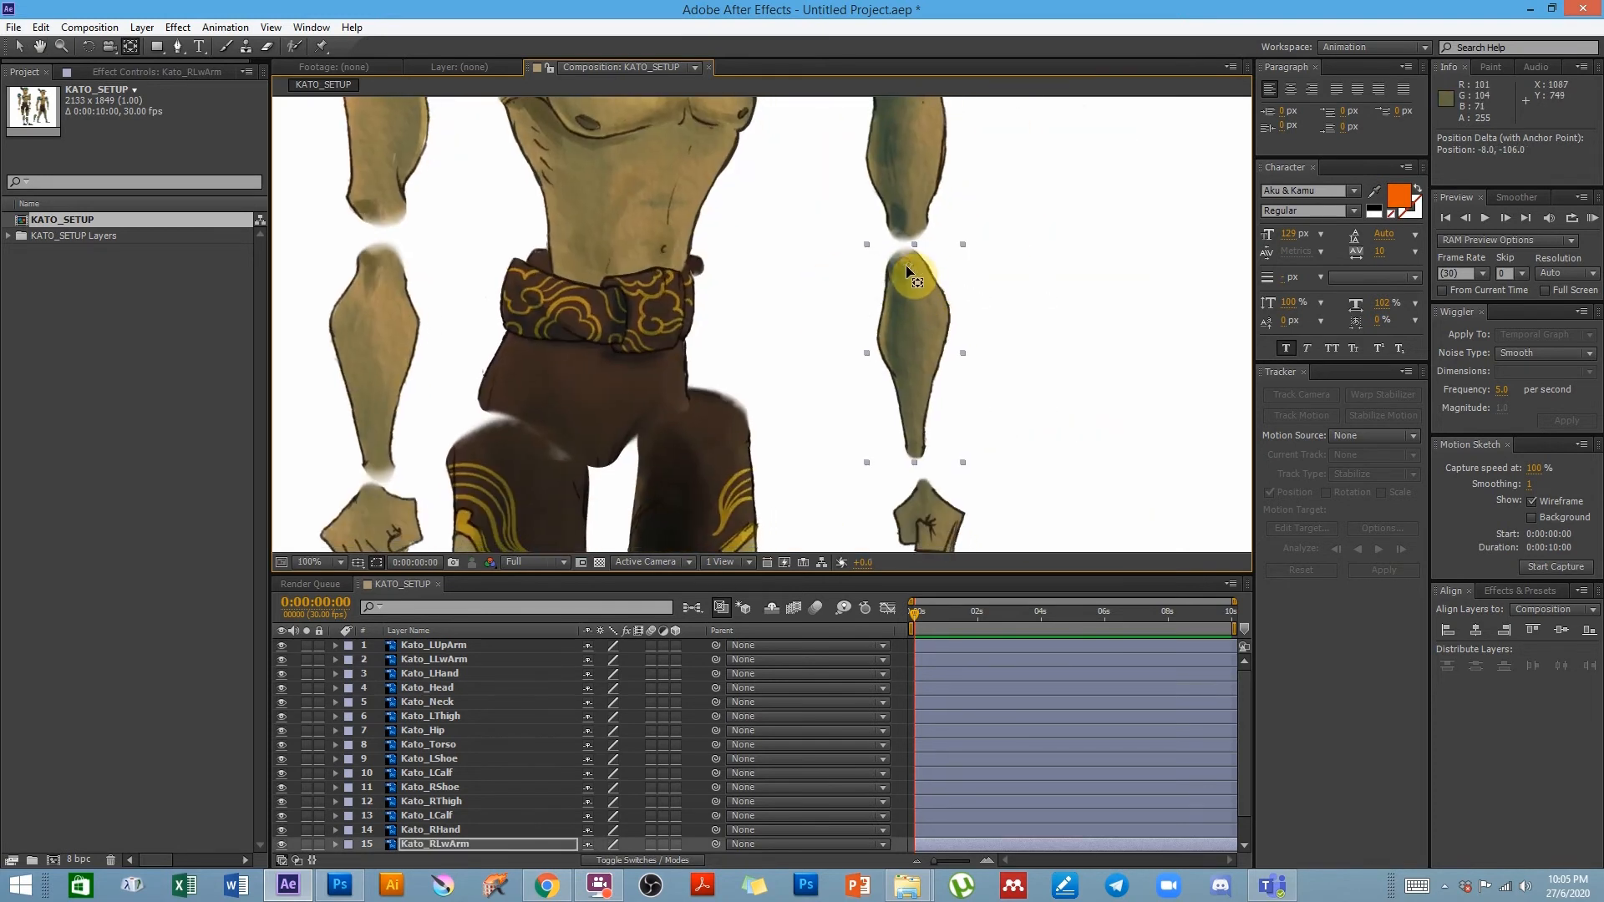
scroll(970, 359, "down", 1)
left_click(925, 436)
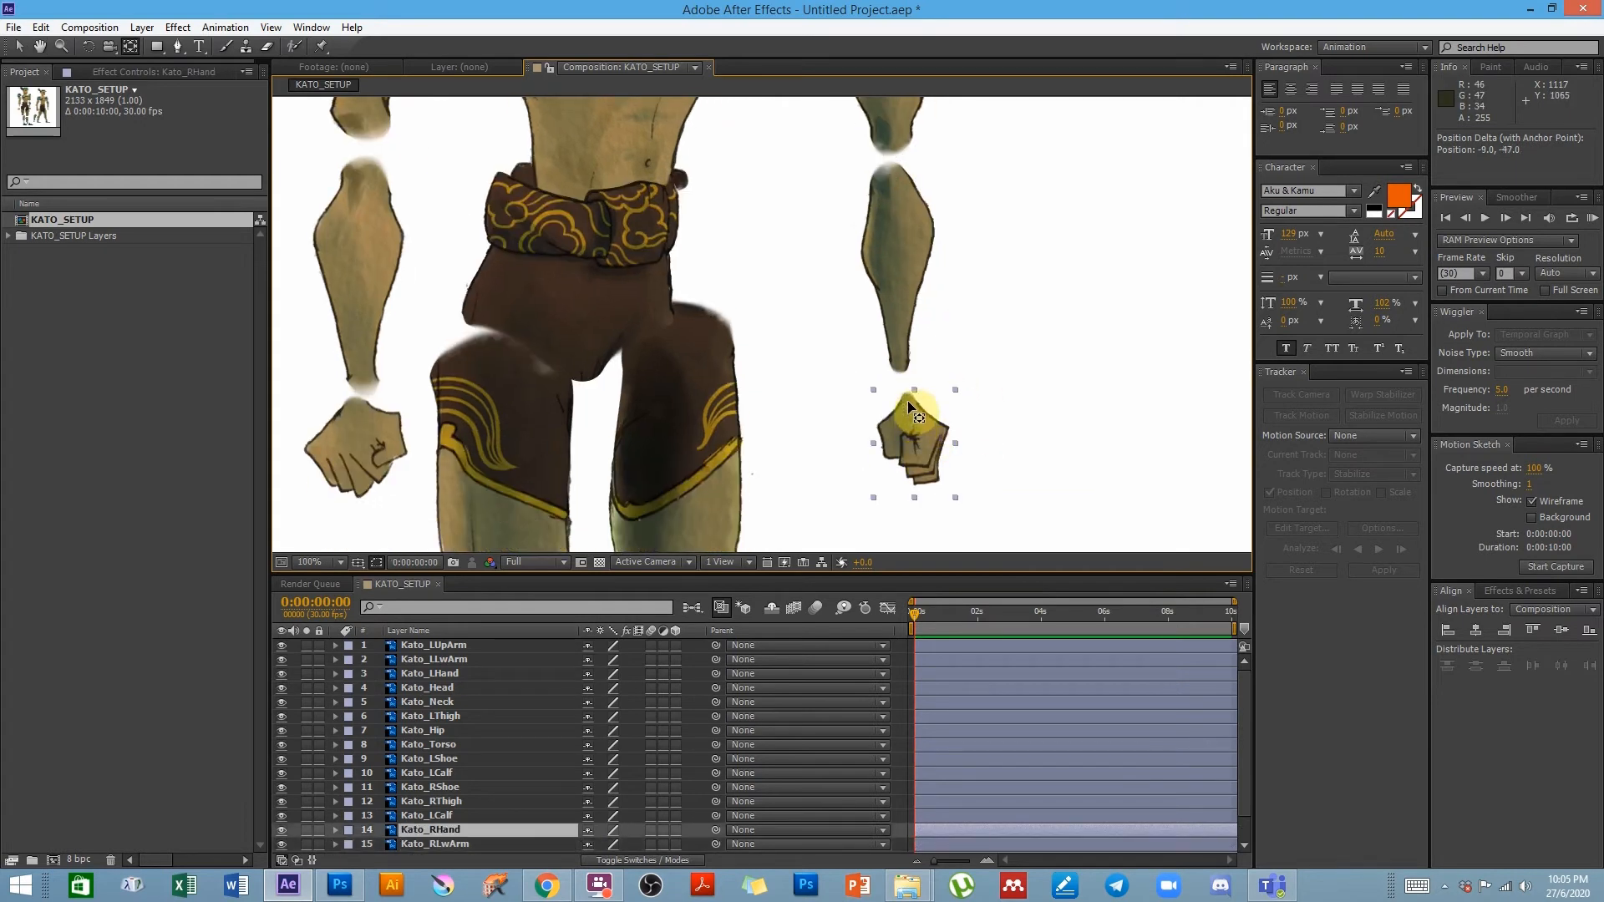
left_click_drag(909, 407, 908, 402)
- Move the anchor point of Kato_LUpArm up to the shoulder joint and that of Kato_LLwArm up to the elbow
left_click_drag(606, 364, 891, 445)
left_click_drag(786, 285, 892, 476)
left_click(746, 260)
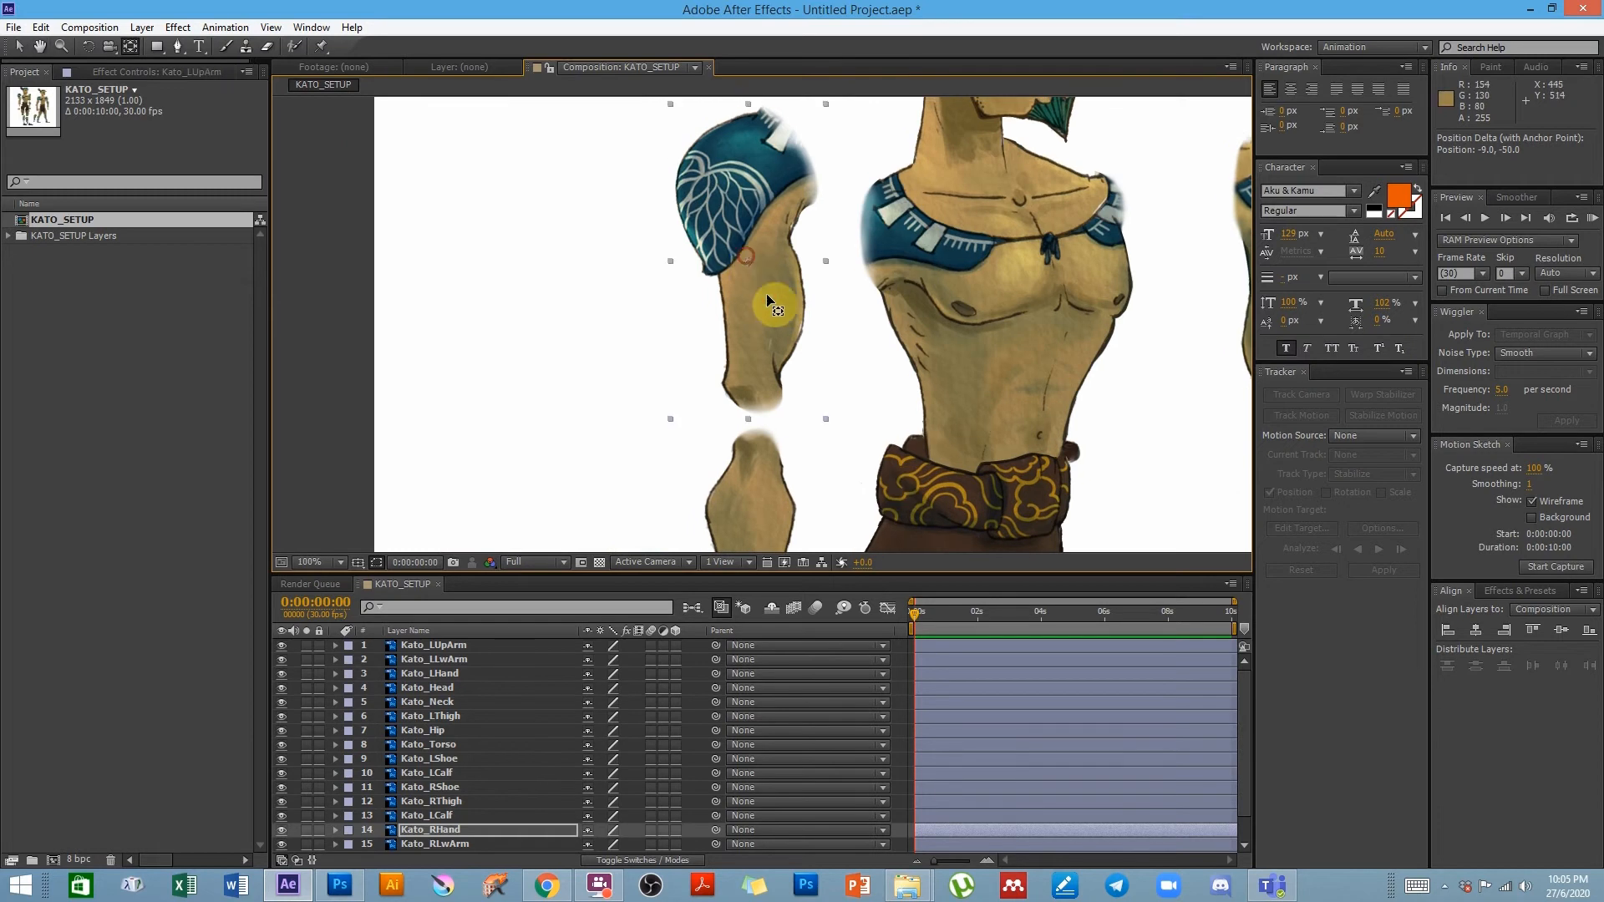
left_click_drag(781, 149, 779, 154)
left_click_drag(791, 436, 807, 249)
left_click(770, 364)
left_click_drag(767, 364, 770, 264)
- Move the anchor point of Kato_LHand up to the wrist
left_click_drag(794, 434, 793, 285)
left_click(758, 387)
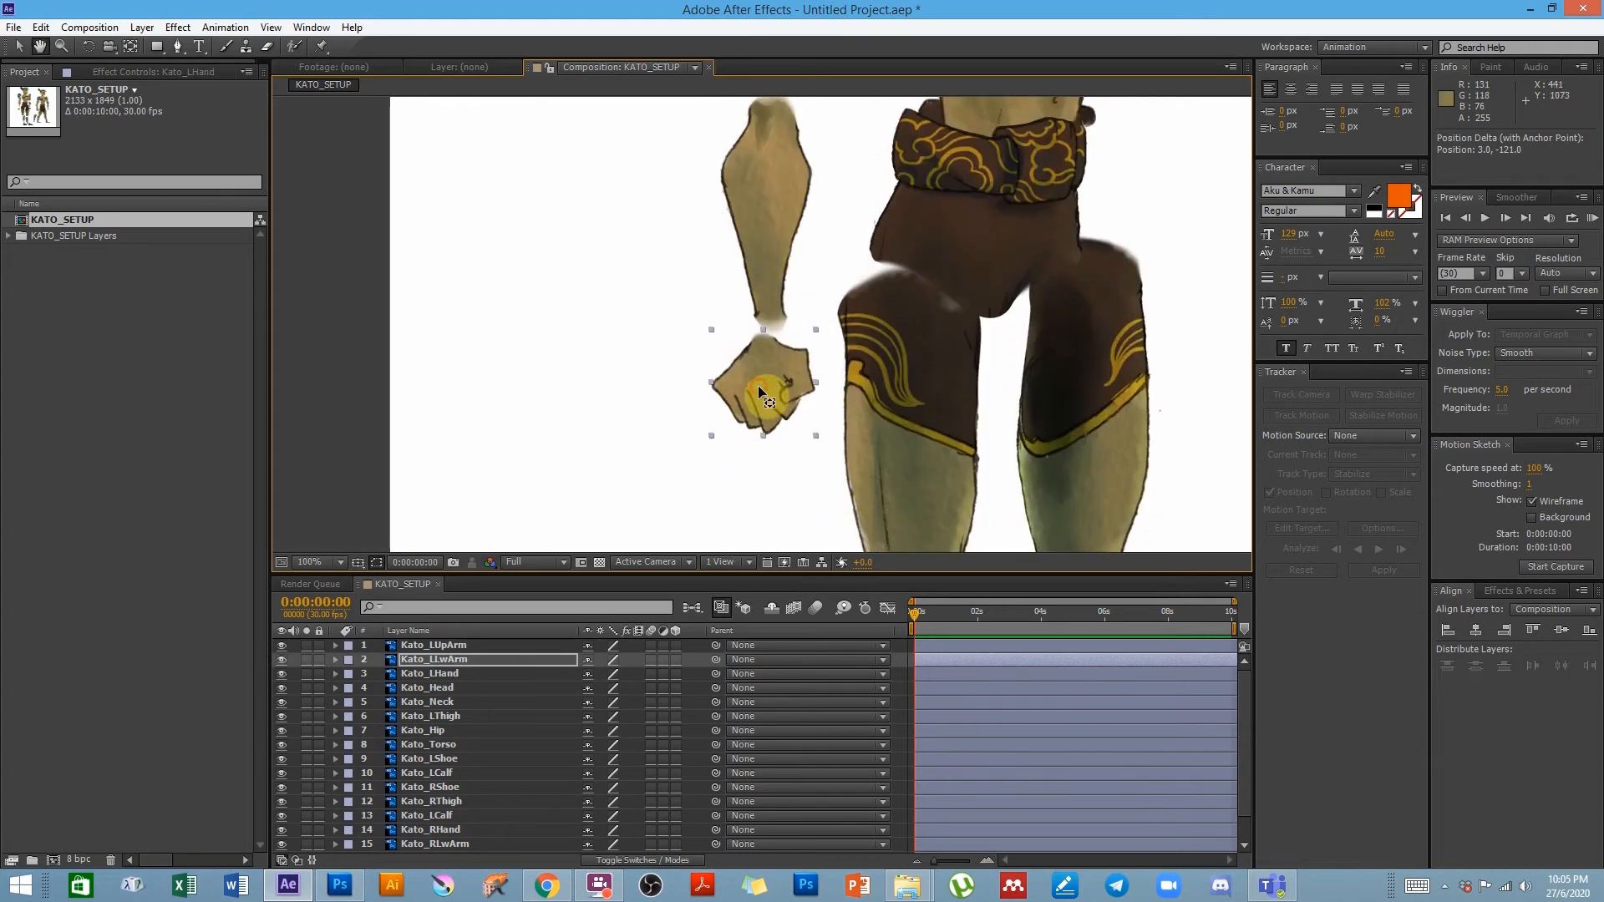
left_click_drag(761, 354, 760, 341)
- Move the anchor points of Kato_LThigh and Kato_RThigh up to their hip joints
left_click_drag(1071, 448, 724, 360)
left_click(742, 413)
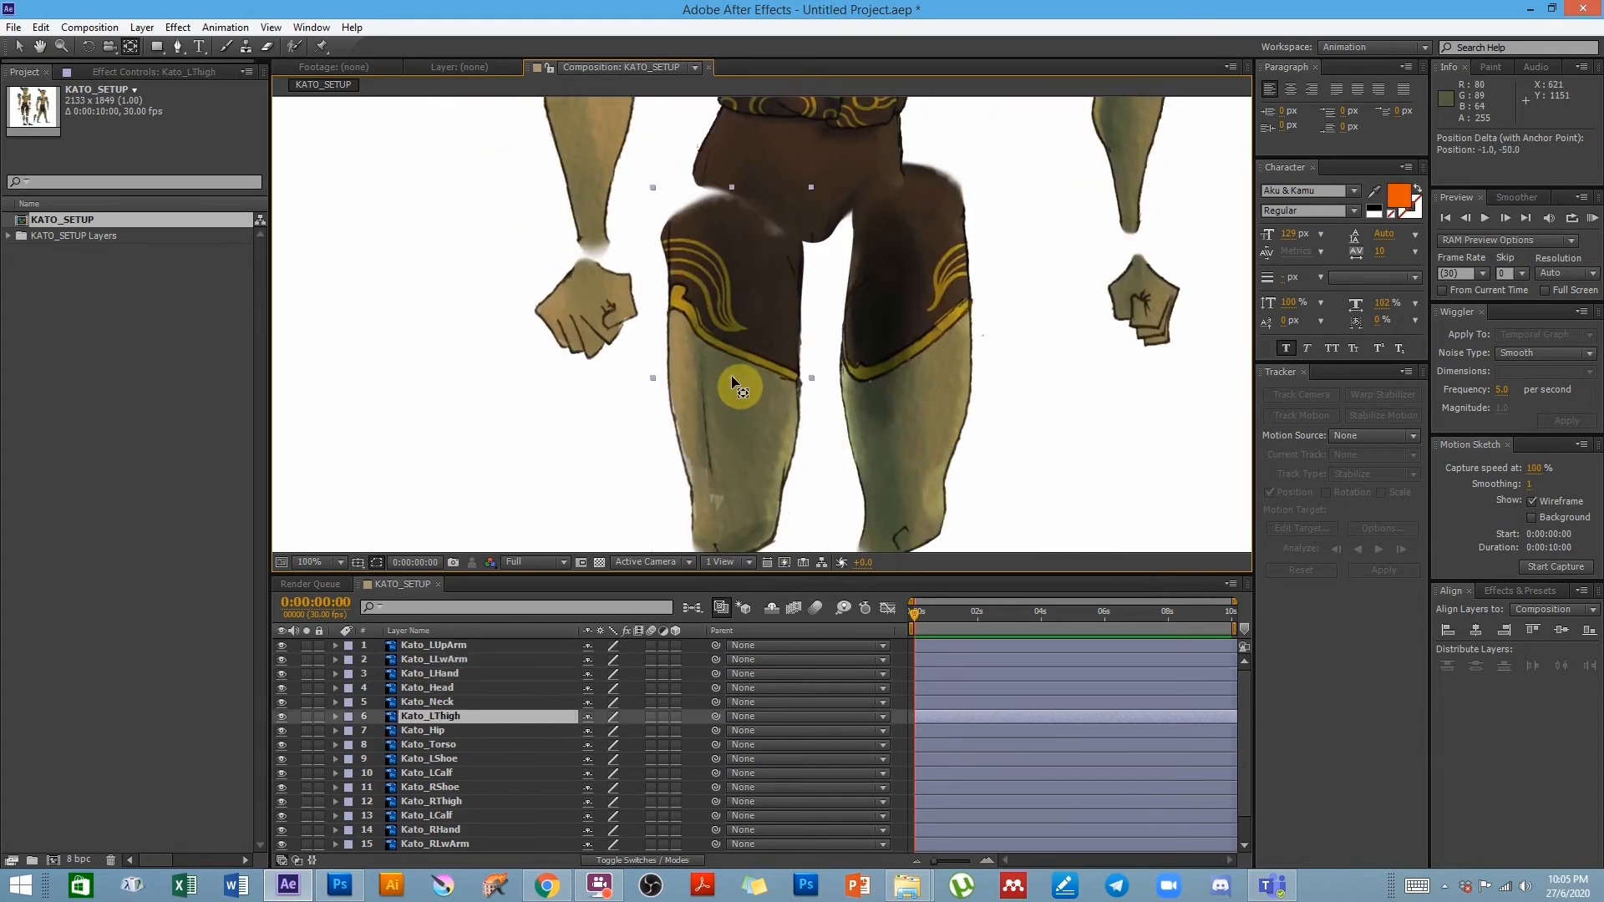
left_click_drag(726, 244, 728, 239)
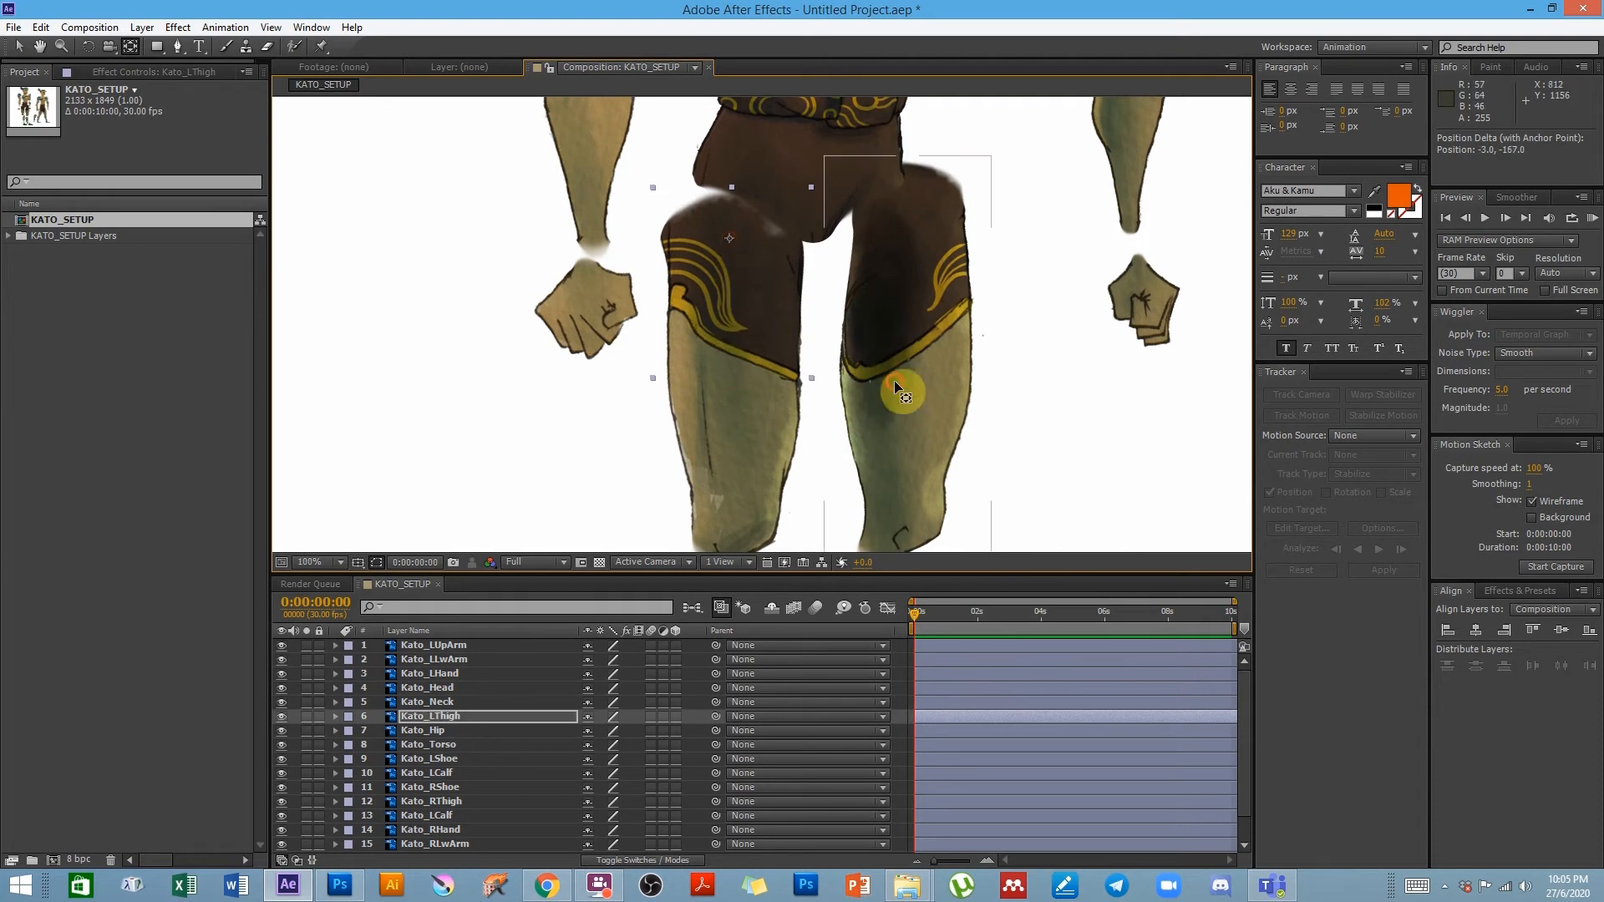
left_click(902, 434)
left_click_drag(909, 361, 905, 213)
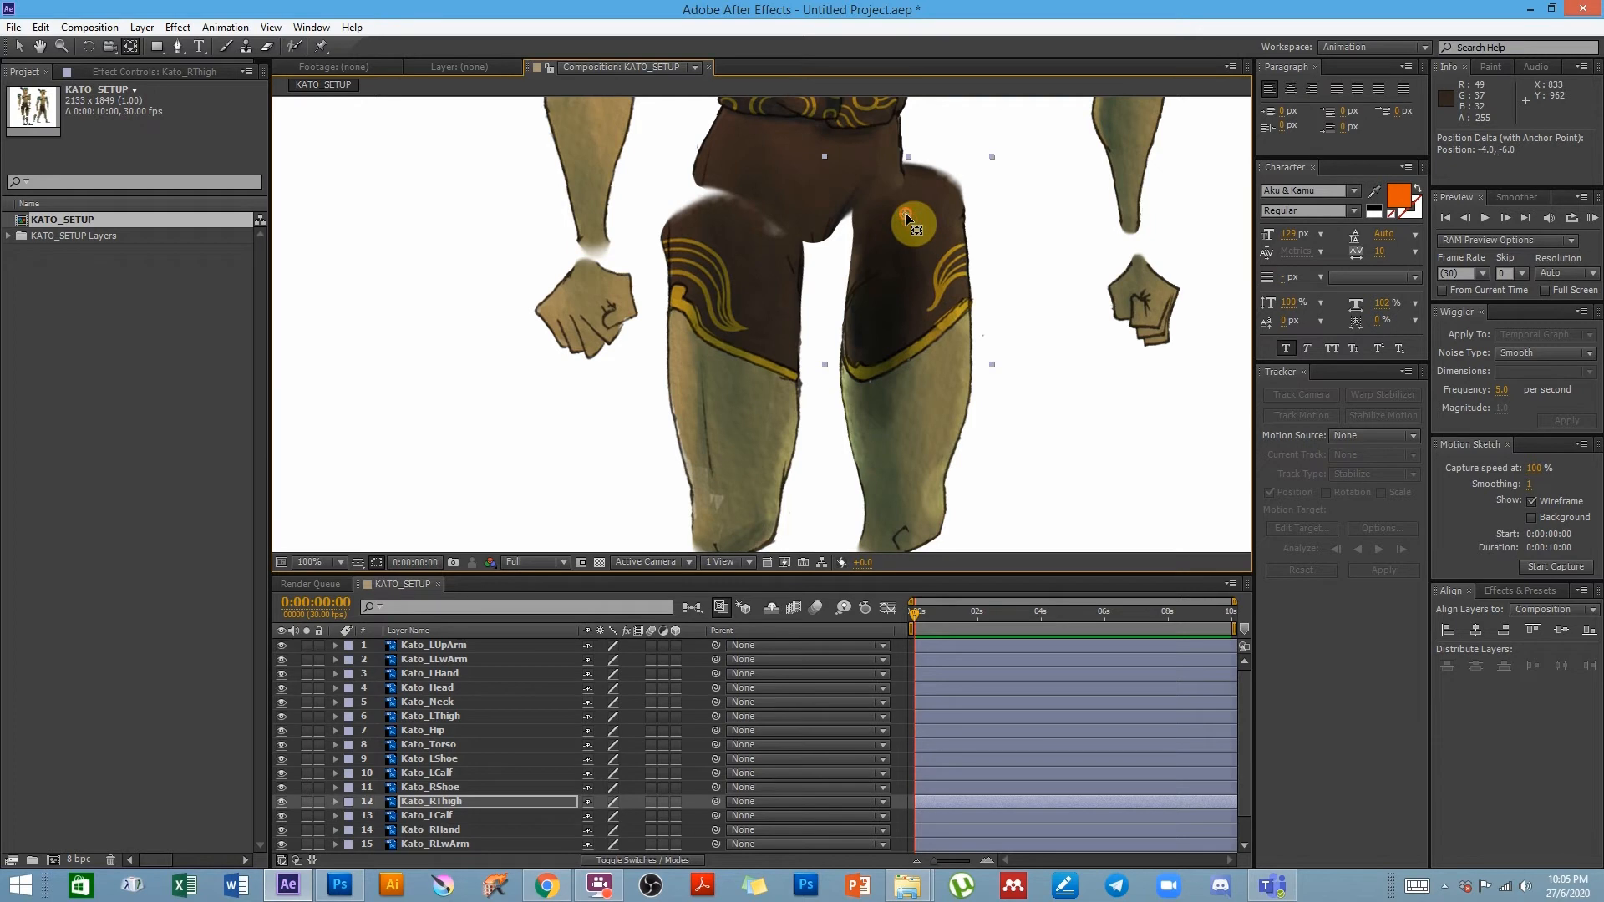
- Move the anchor points of both Kato_LCalf layers up to their knee joints
key("space")
left_click_drag(932, 326, 920, 177)
left_click_drag(811, 413, 837, 327)
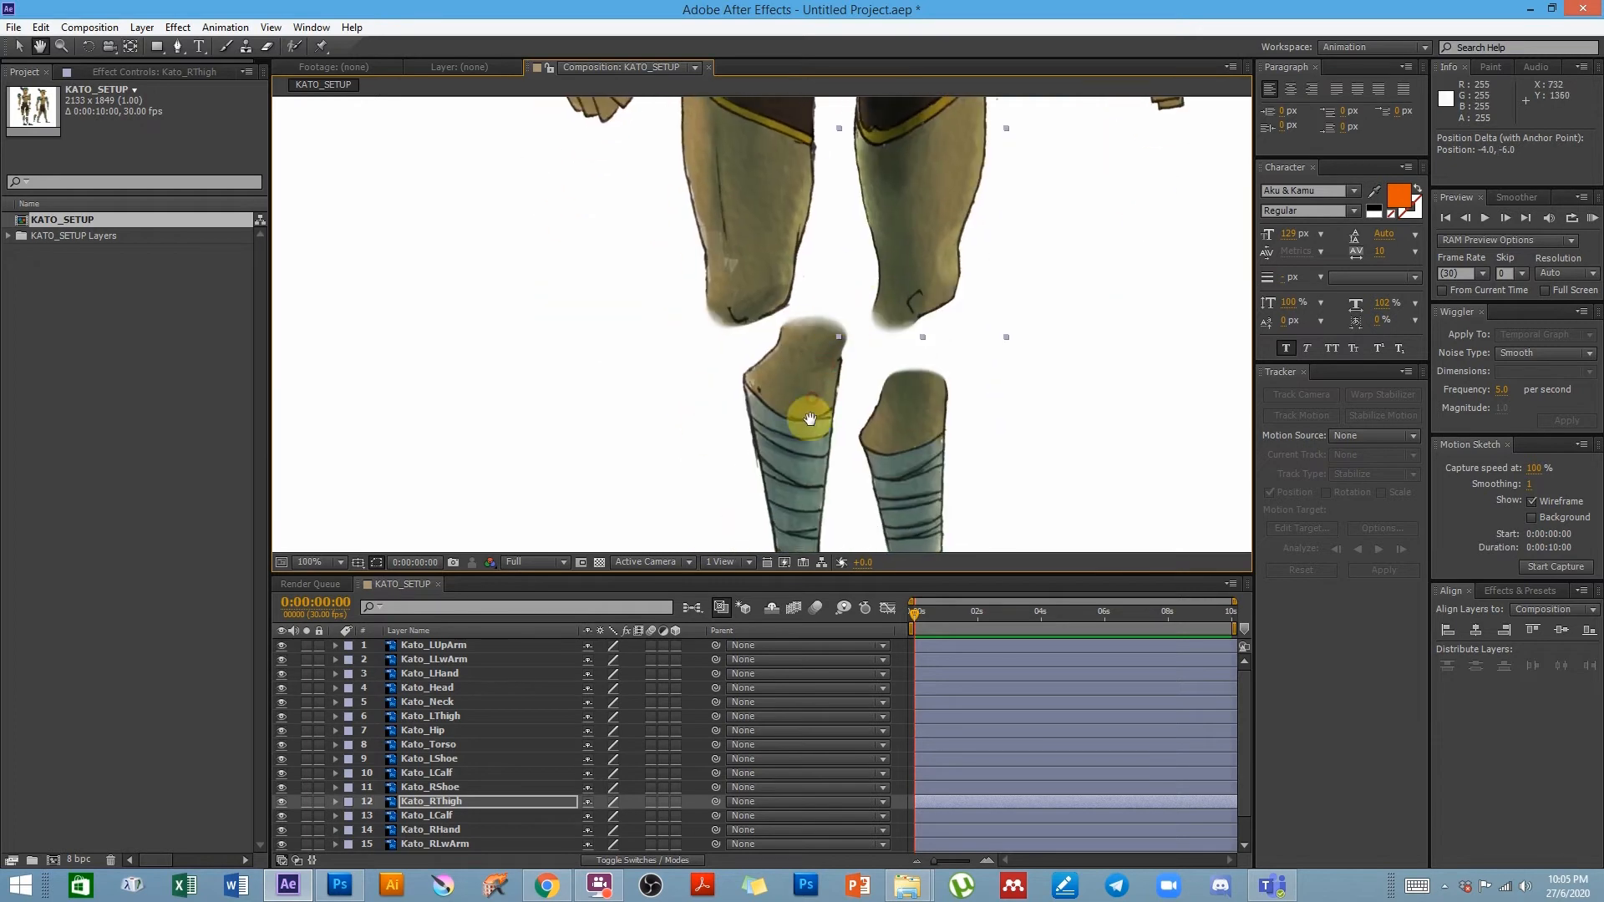
left_click(787, 483)
key("space")
left_click_drag(810, 489, 813, 303)
left_click(864, 422)
key("space")
left_click_drag(936, 475, 910, 418)
left_click_drag(894, 332, 890, 278)
key("space")
left_click_drag(877, 454, 857, 447)
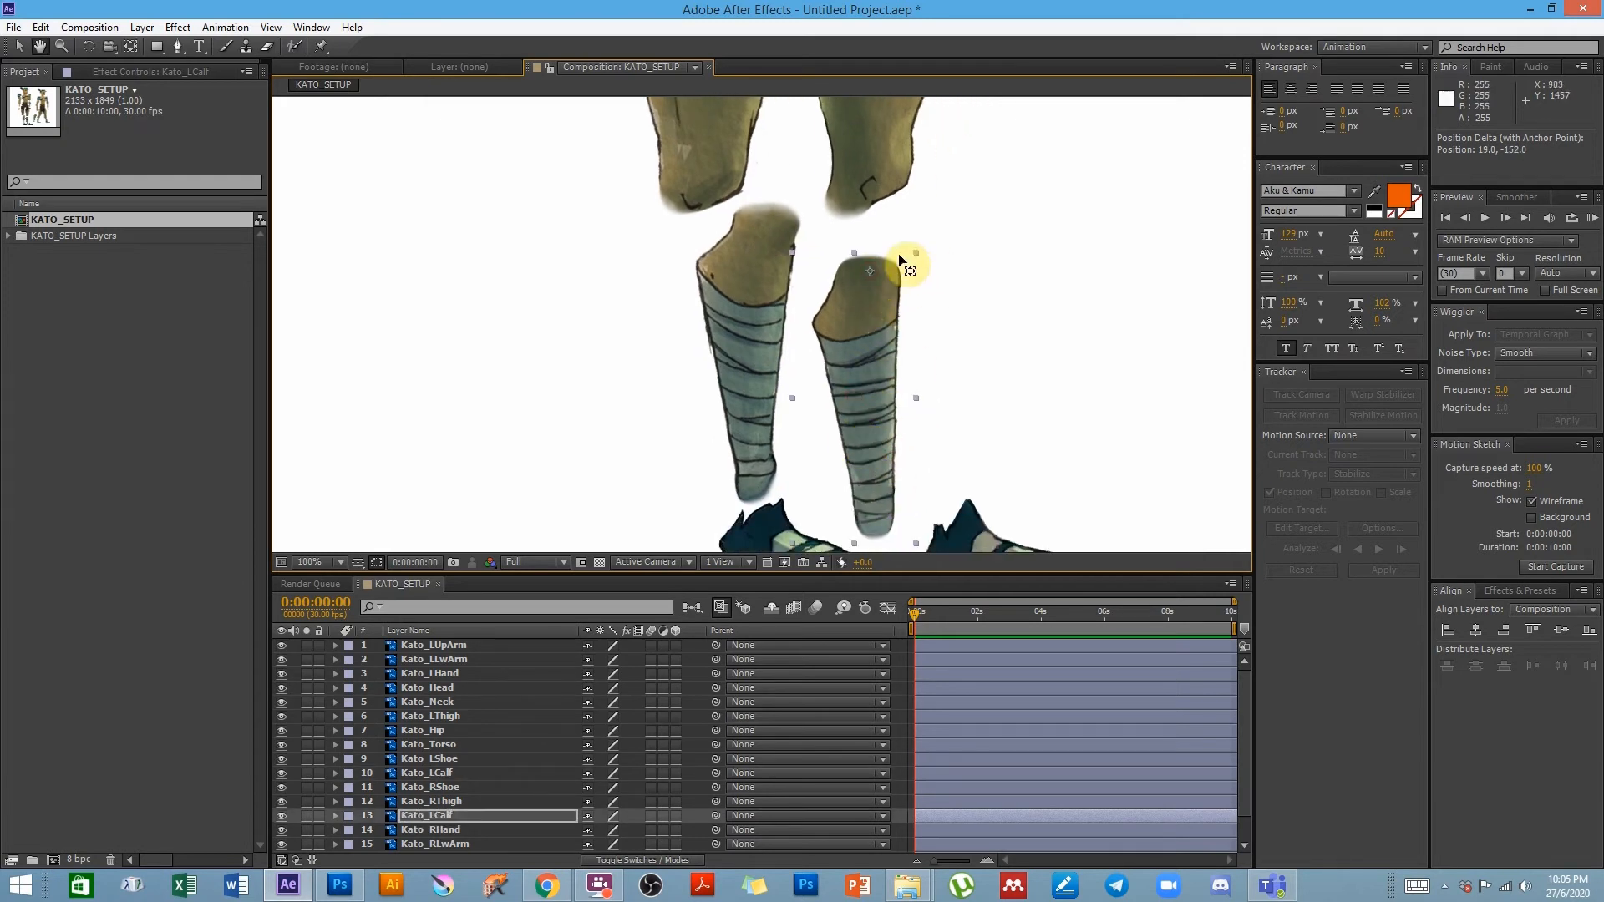
- Move the anchor points of Kato_LShoe and Kato_RShoe back to the ankles and return to the Selection tool
left_click_drag(904, 385, 902, 287)
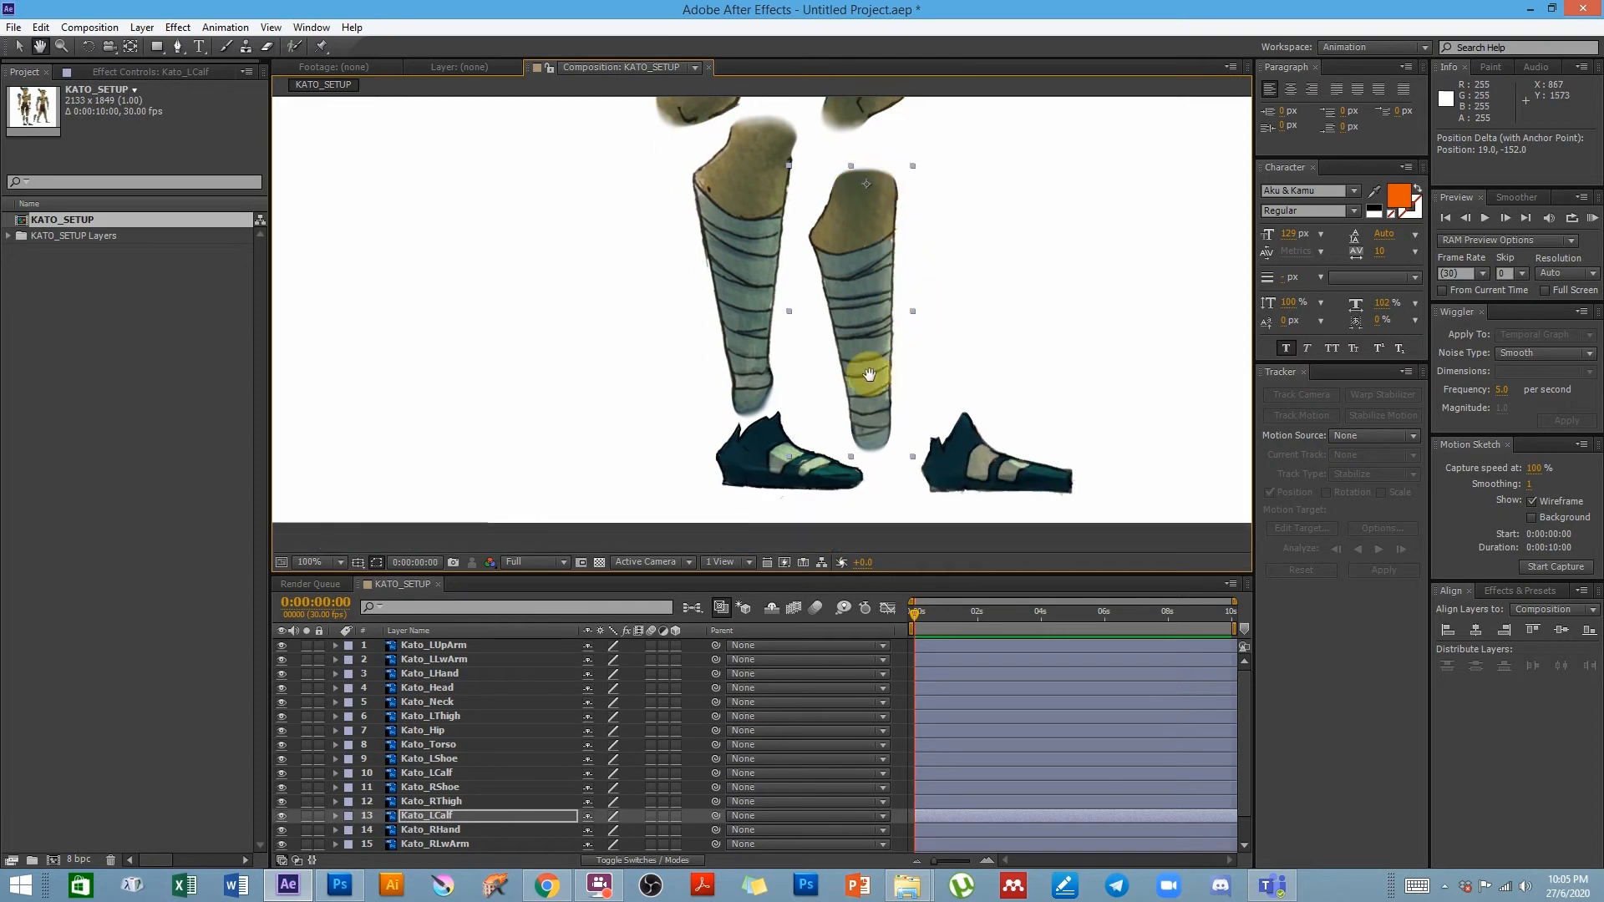
left_click(804, 468)
left_click_drag(794, 465, 751, 454)
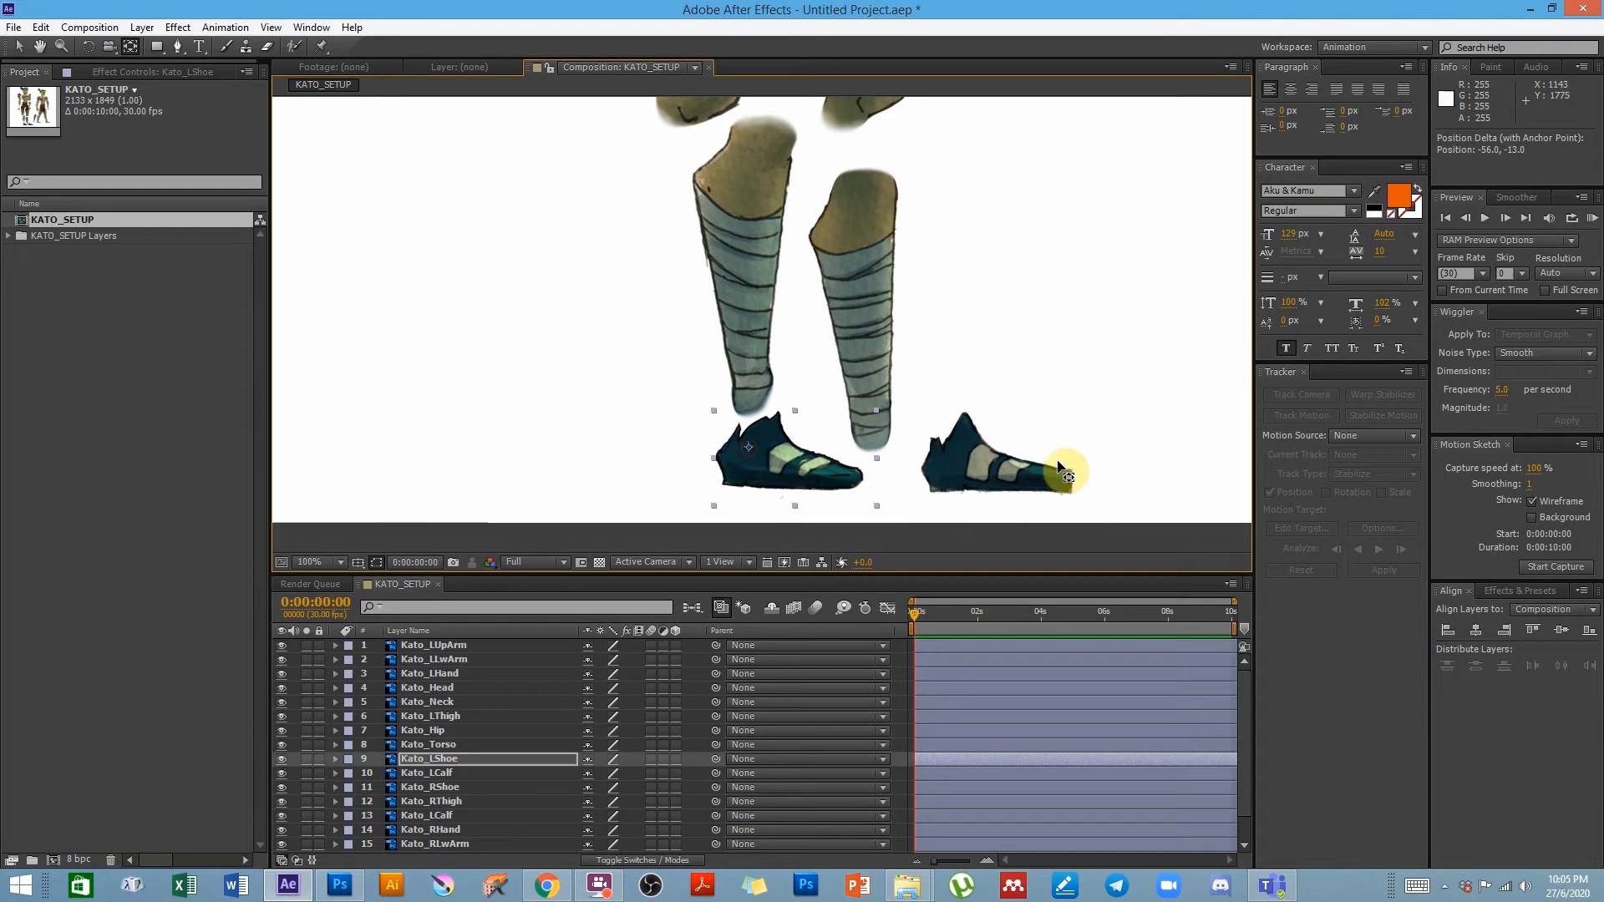
left_click(1007, 476)
left_click_drag(963, 465, 956, 454)
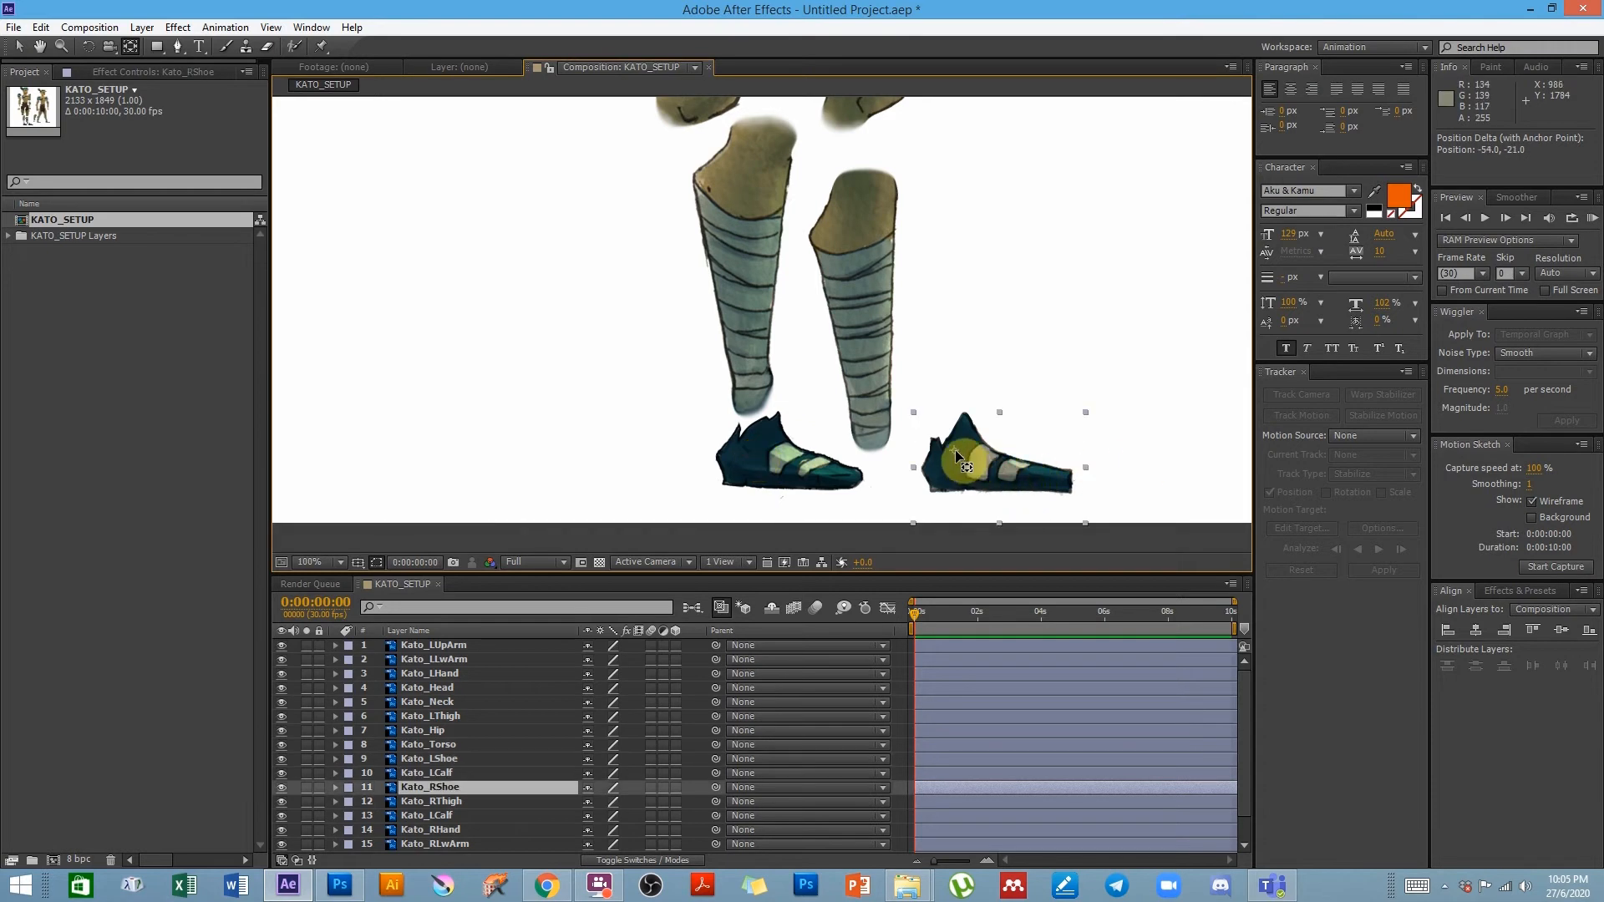
left_click(19, 46)
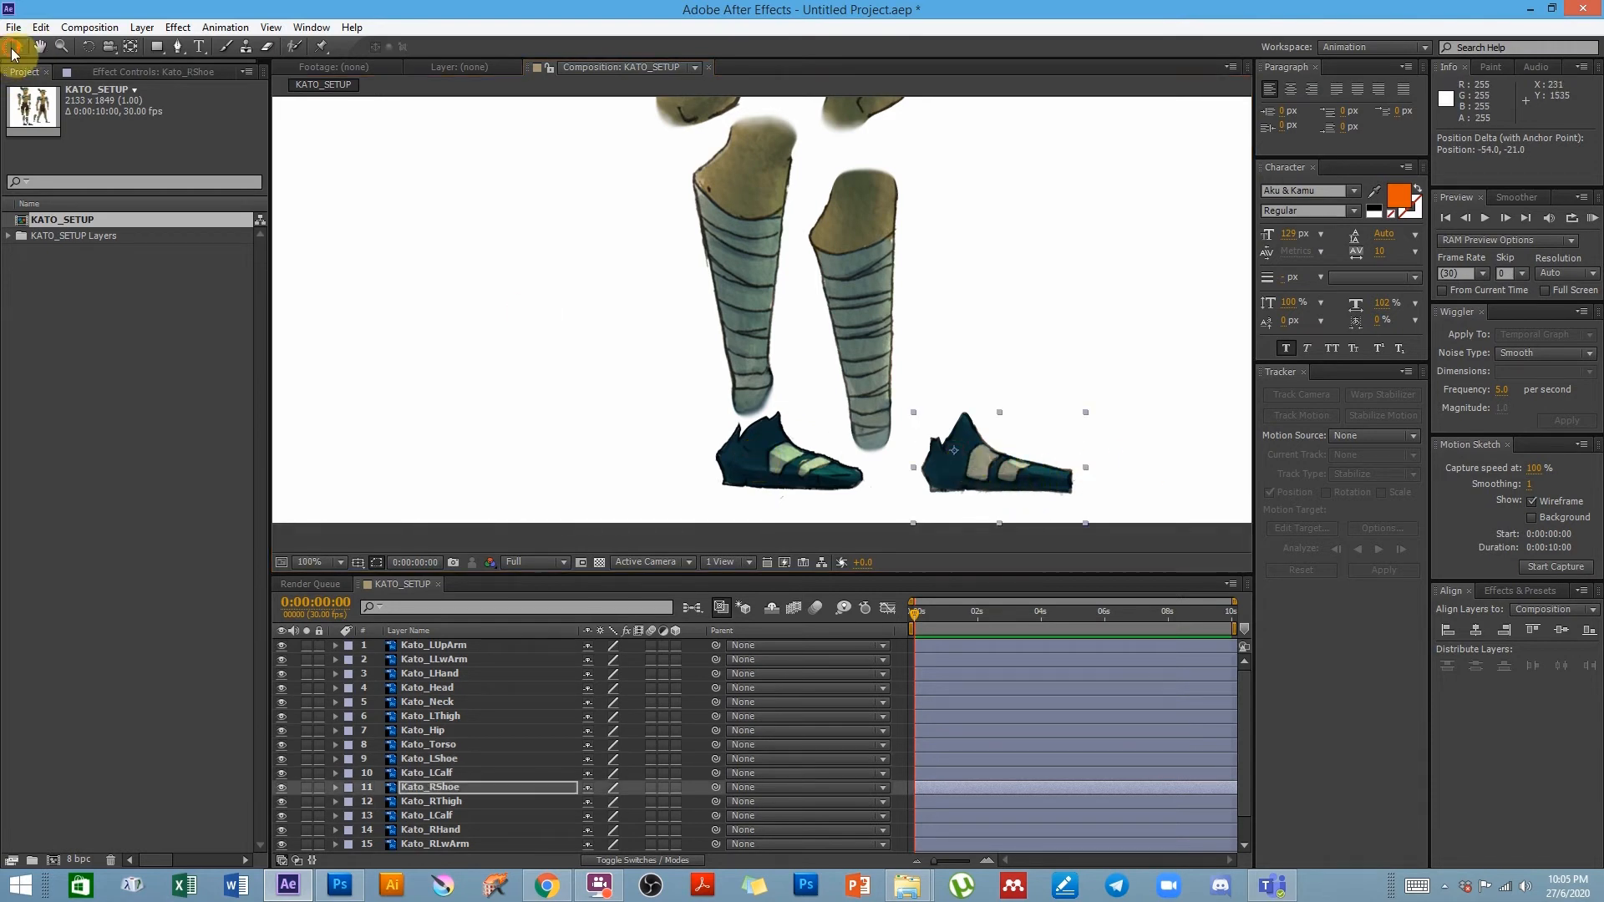
left_click(462, 361)
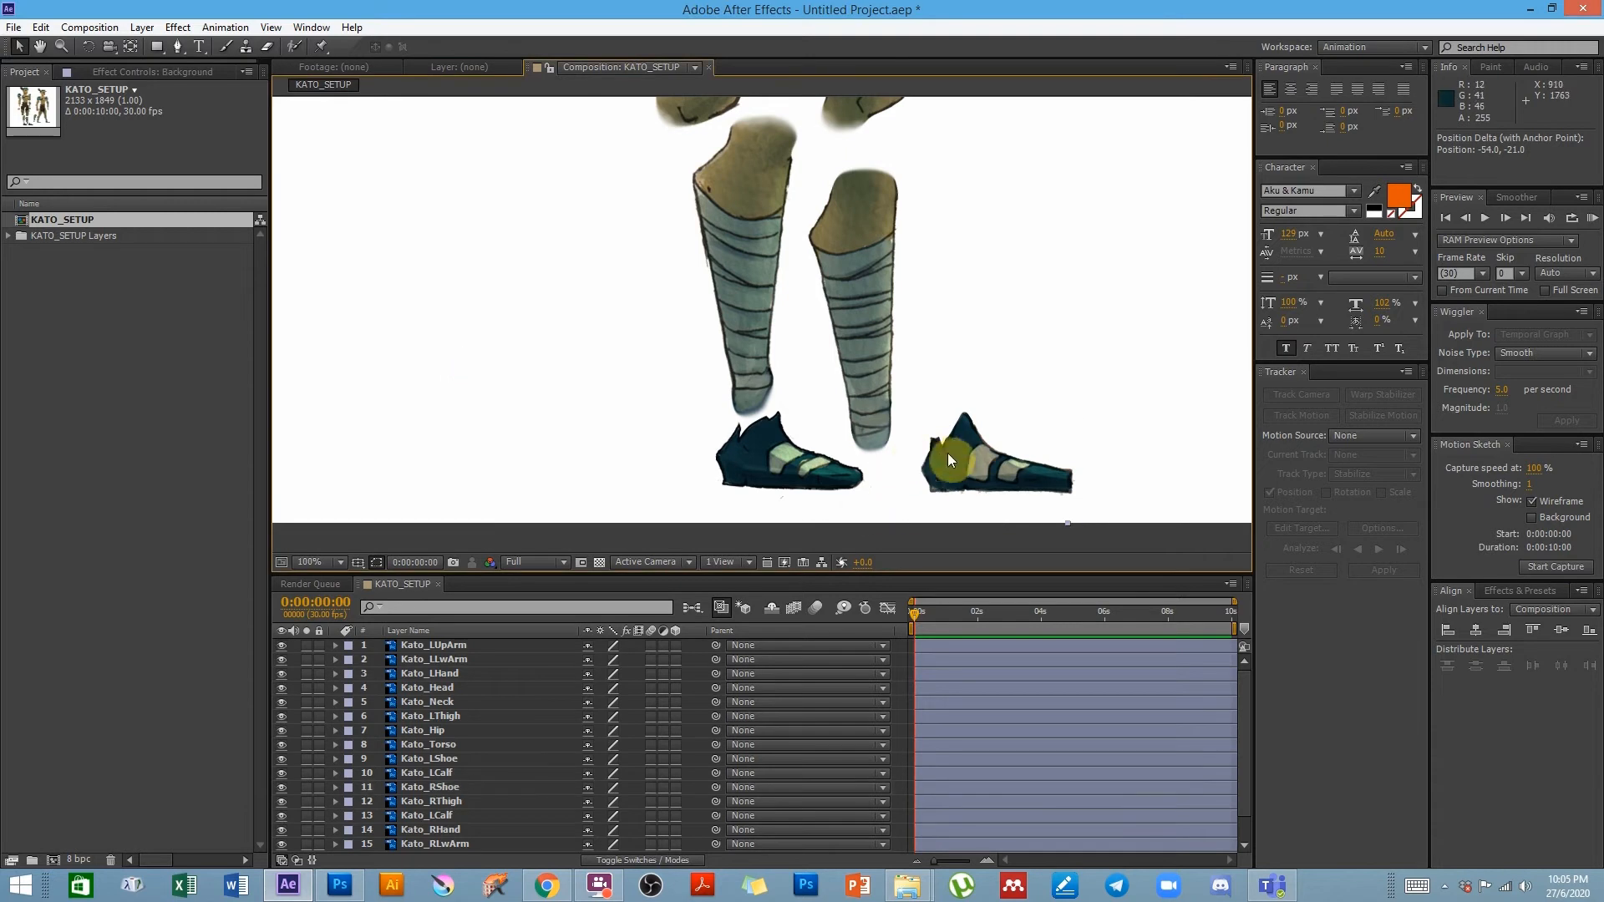
- Move the anchor point of Kato_Head down to where the head pivots on the neck
scroll(710, 320, "up", 1)
scroll(710, 321, "down", 2)
left_click_drag(700, 257, 779, 518)
left_click_drag(770, 250, 734, 378)
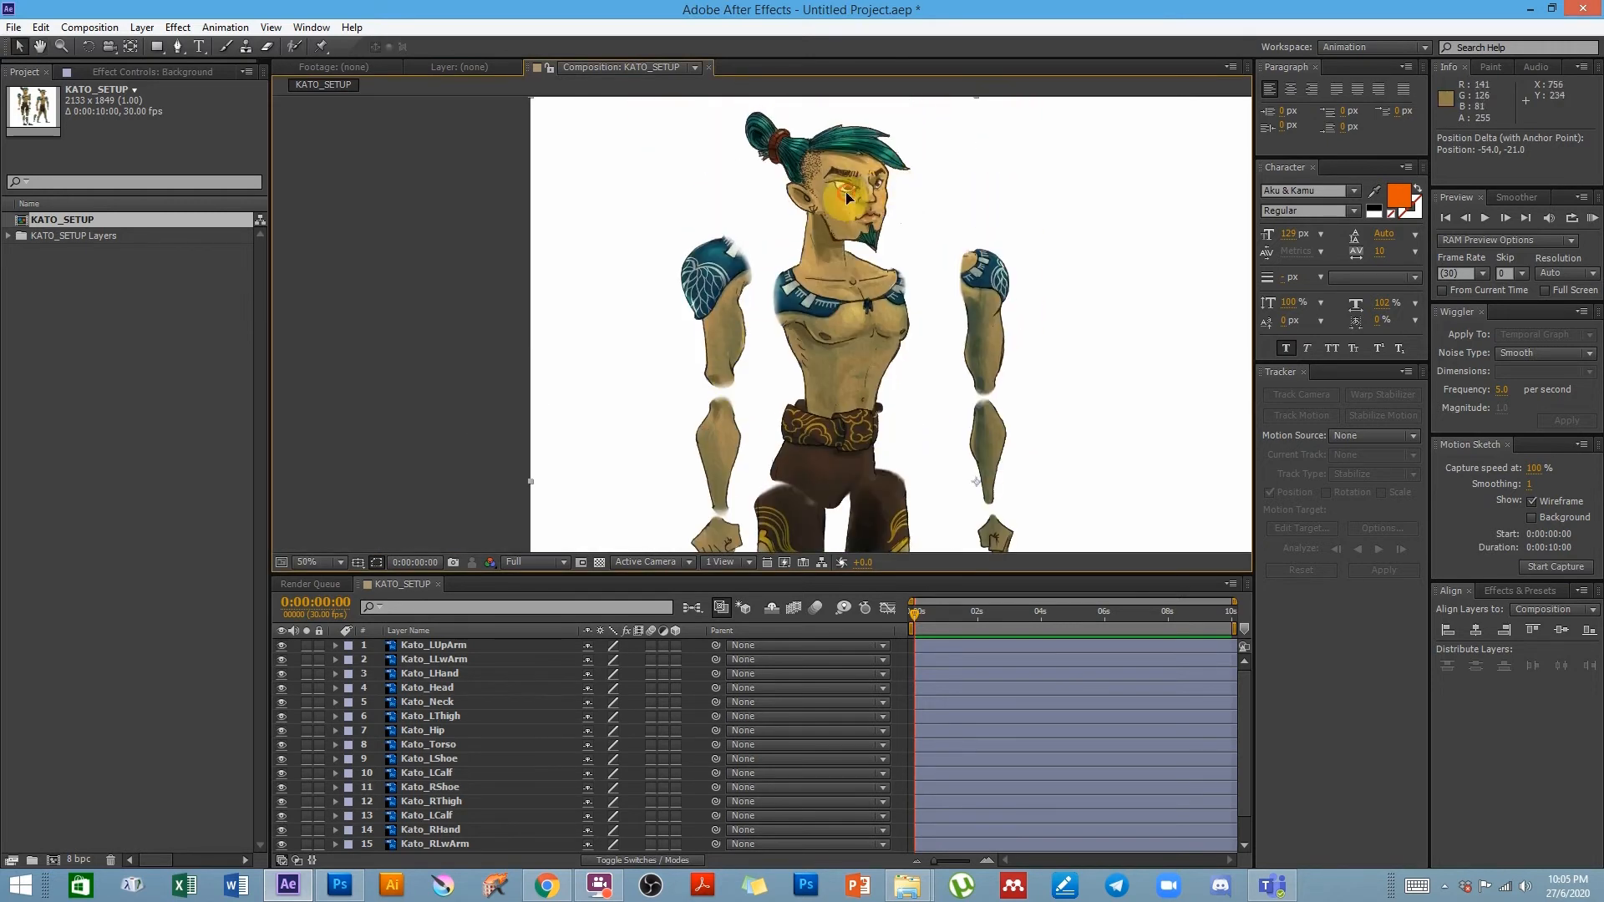
scroll(956, 276, "up", 4)
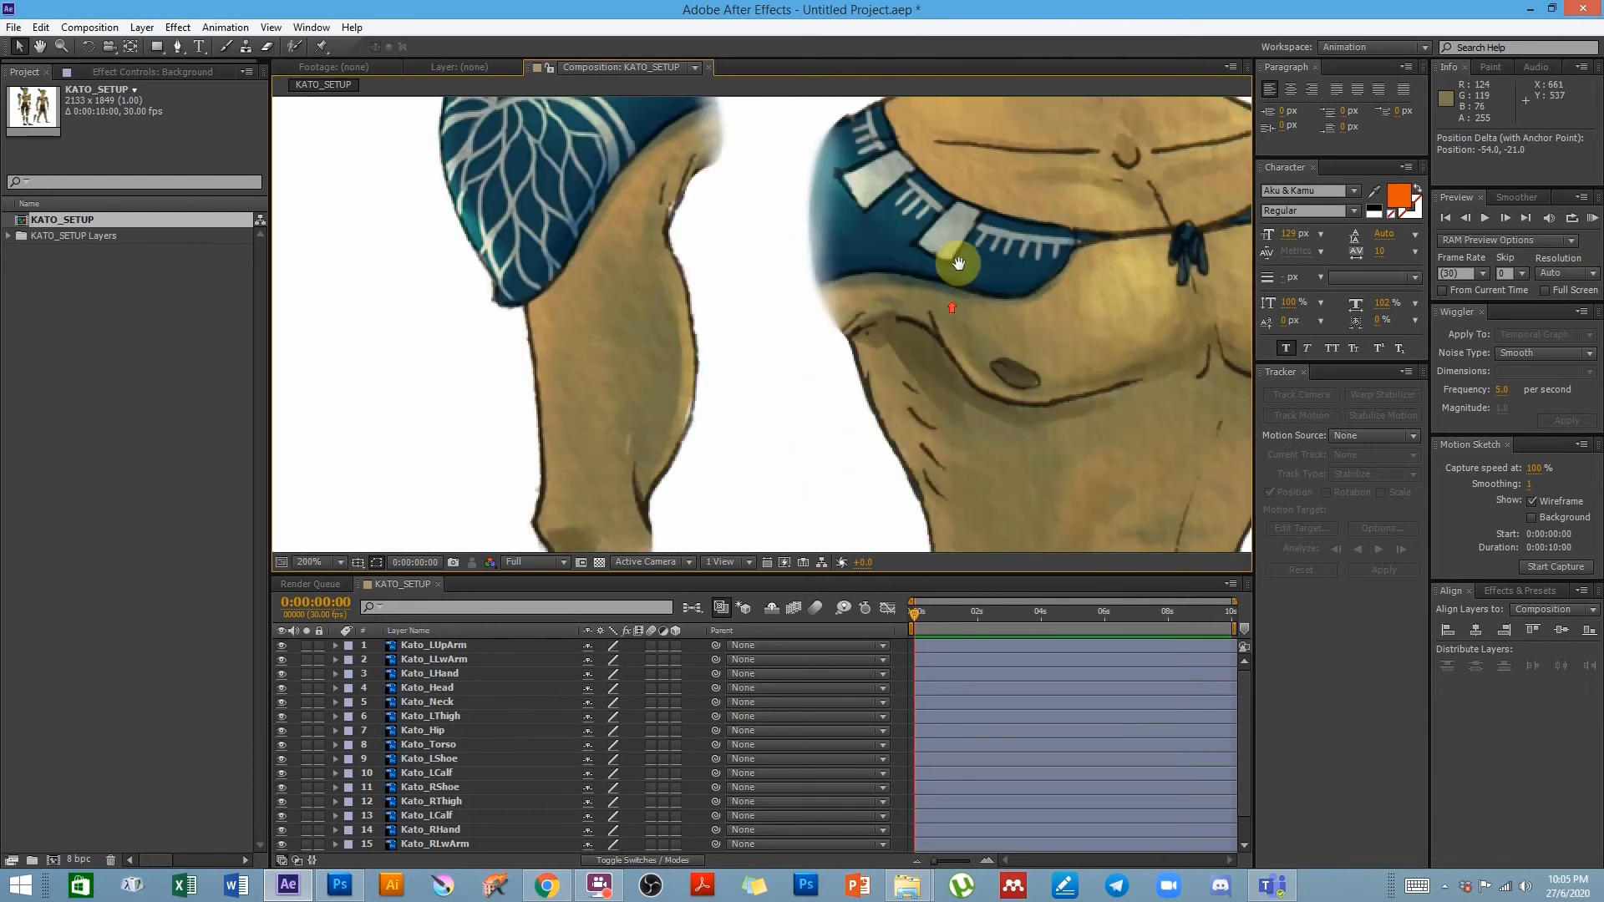
left_click_drag(886, 202, 813, 412)
left_click_drag(895, 251, 883, 333)
scroll(719, 410, "down", 1)
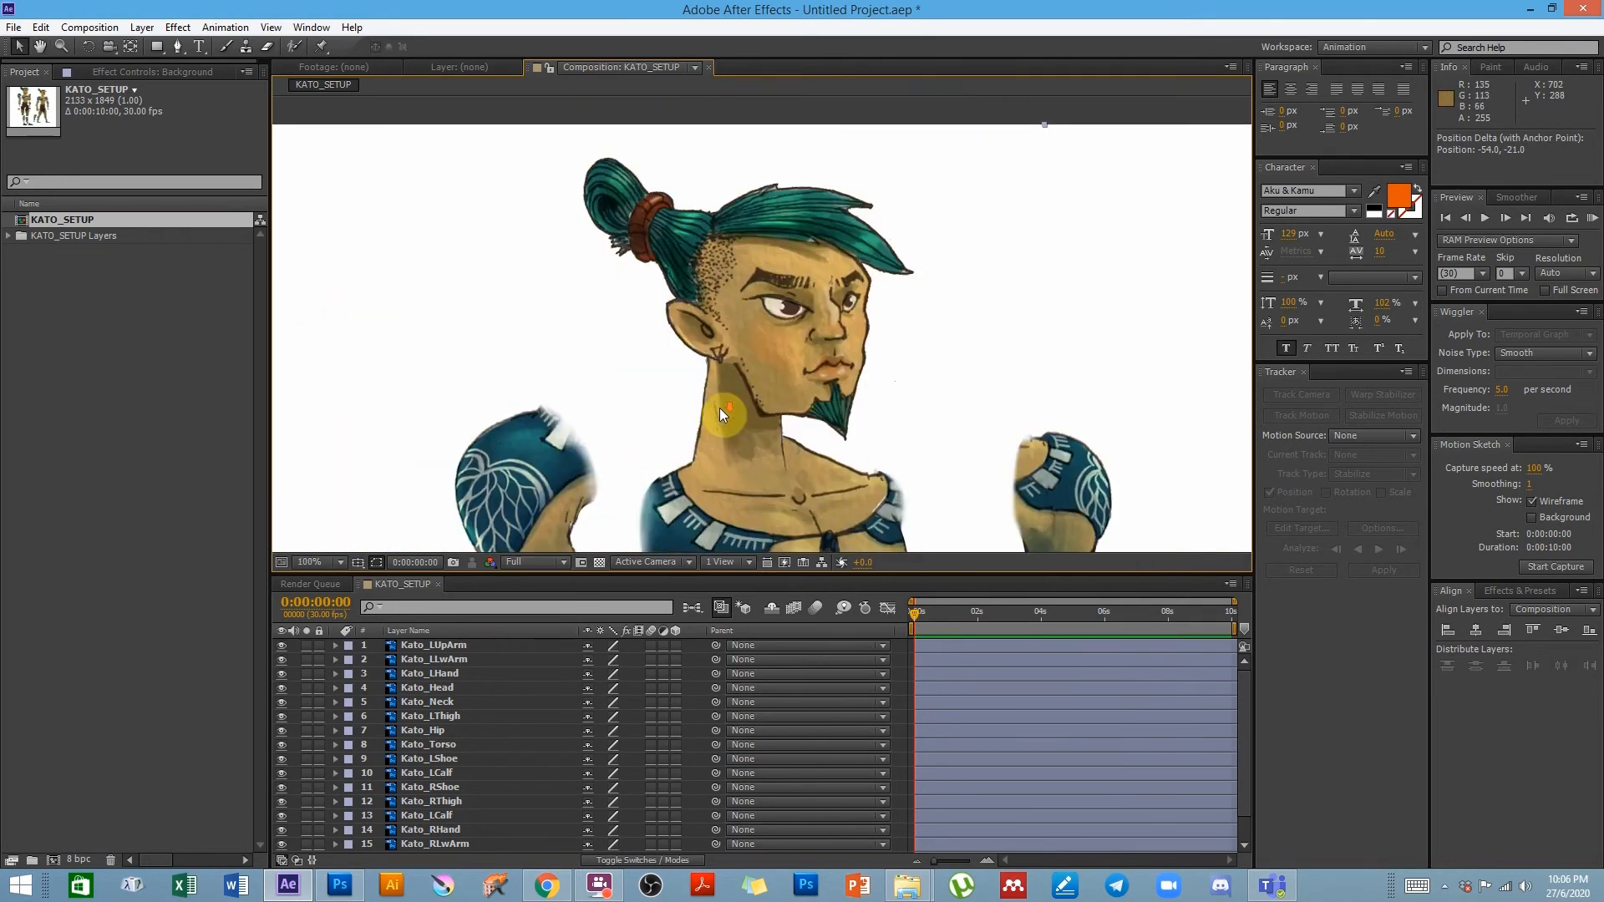
left_click(493, 333)
left_click(428, 688)
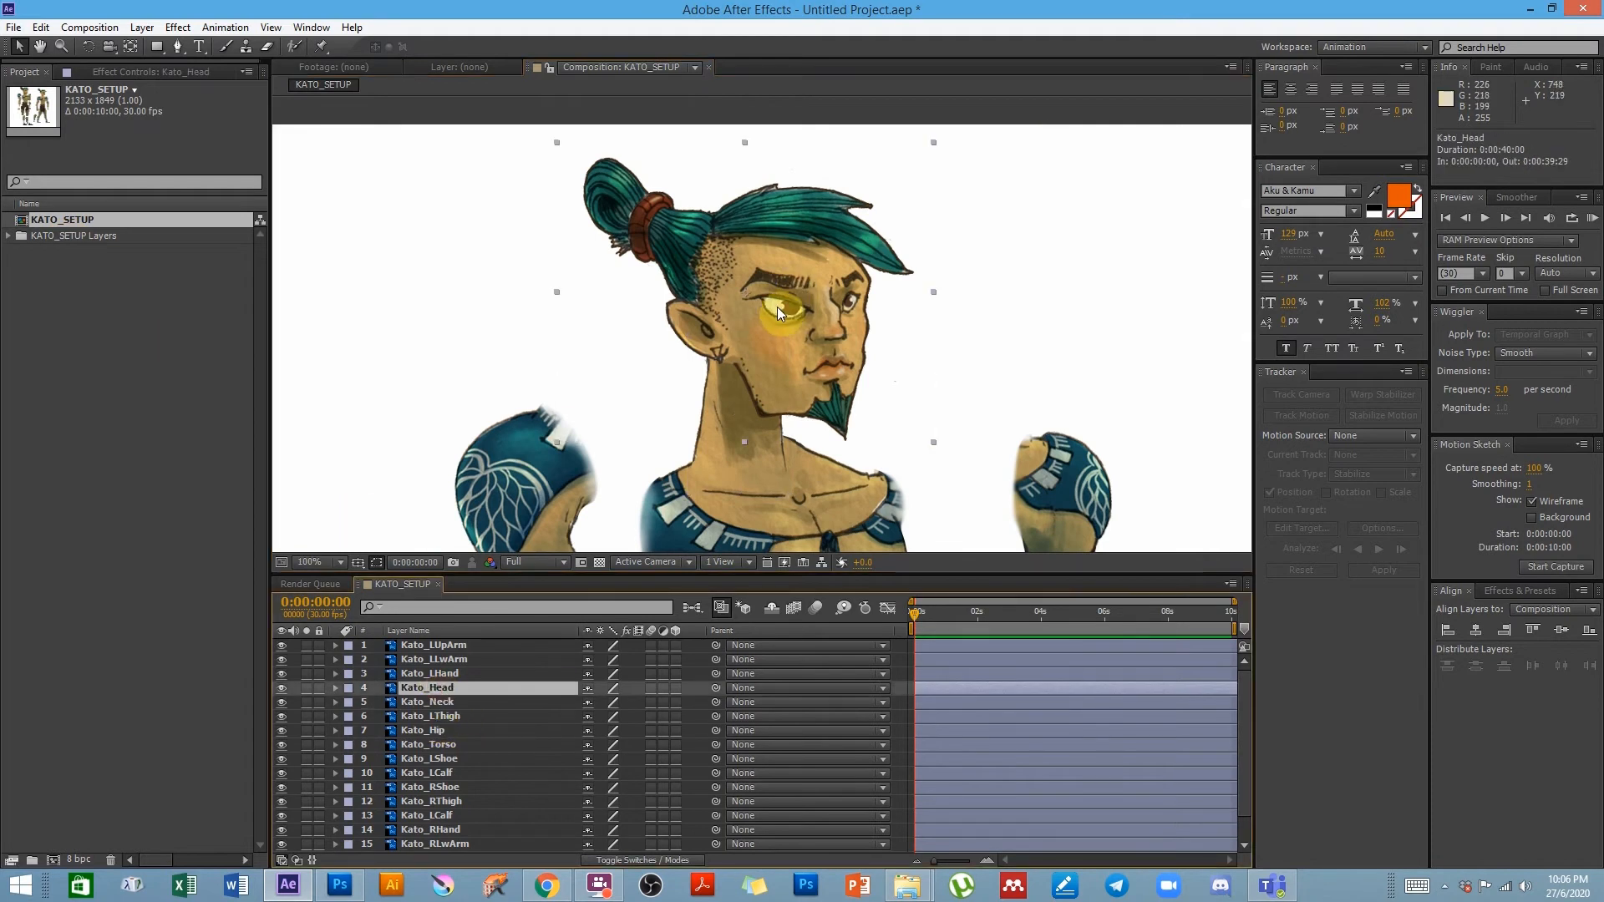
left_click_drag(750, 295, 758, 378)
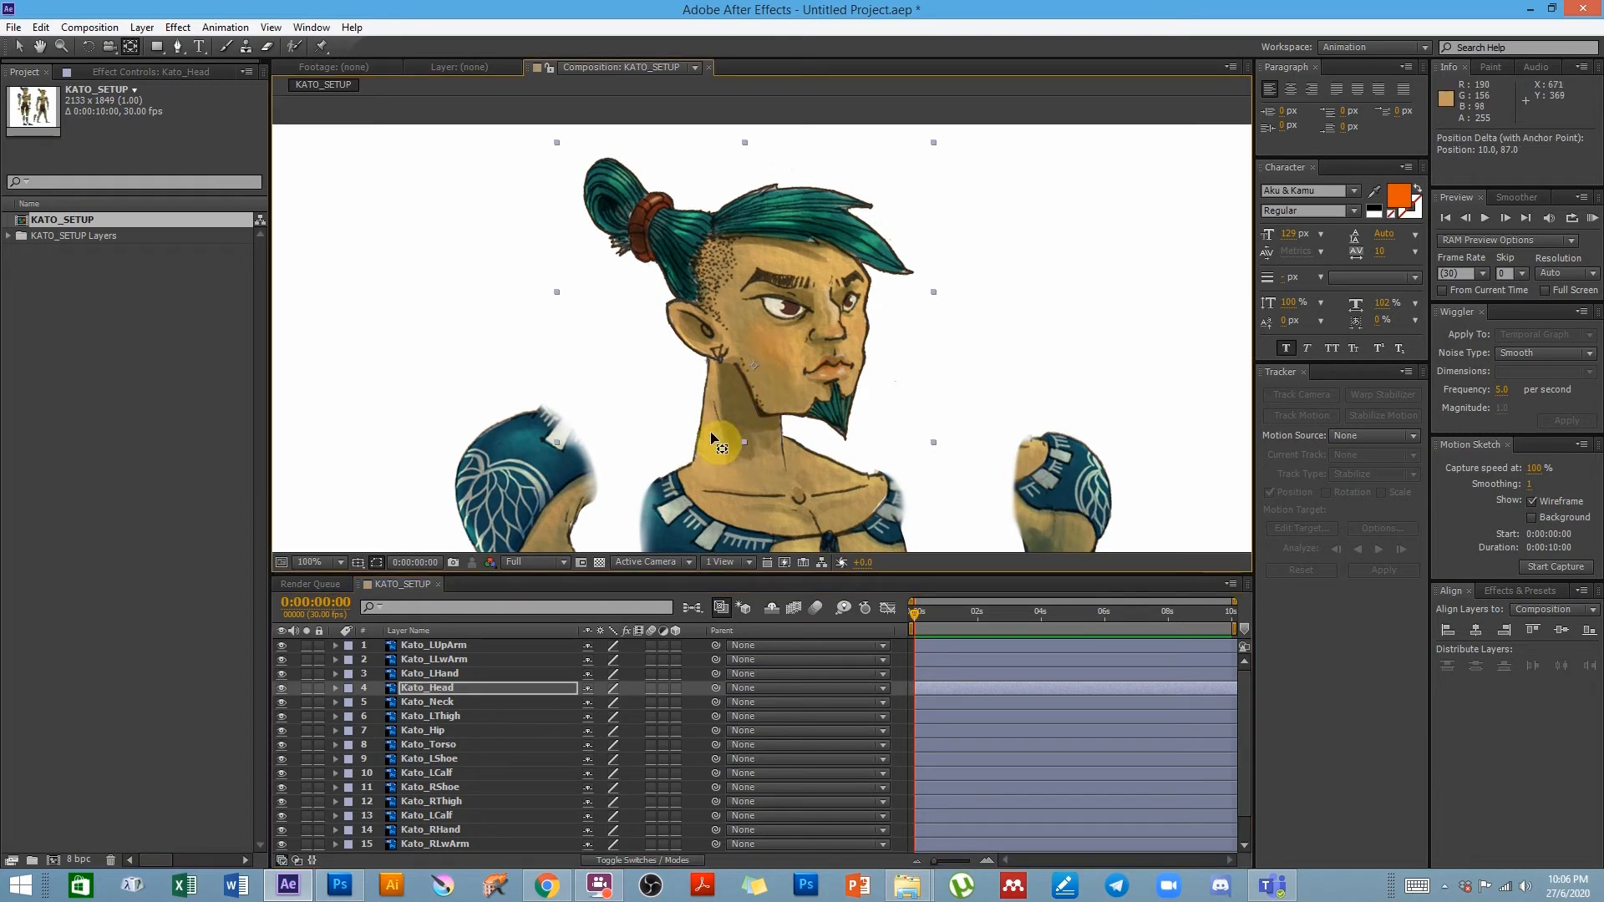
- Move the anchor point of Kato_Neck down to the neck's base and that of Kato_Torso down to the waist
left_click(442, 702)
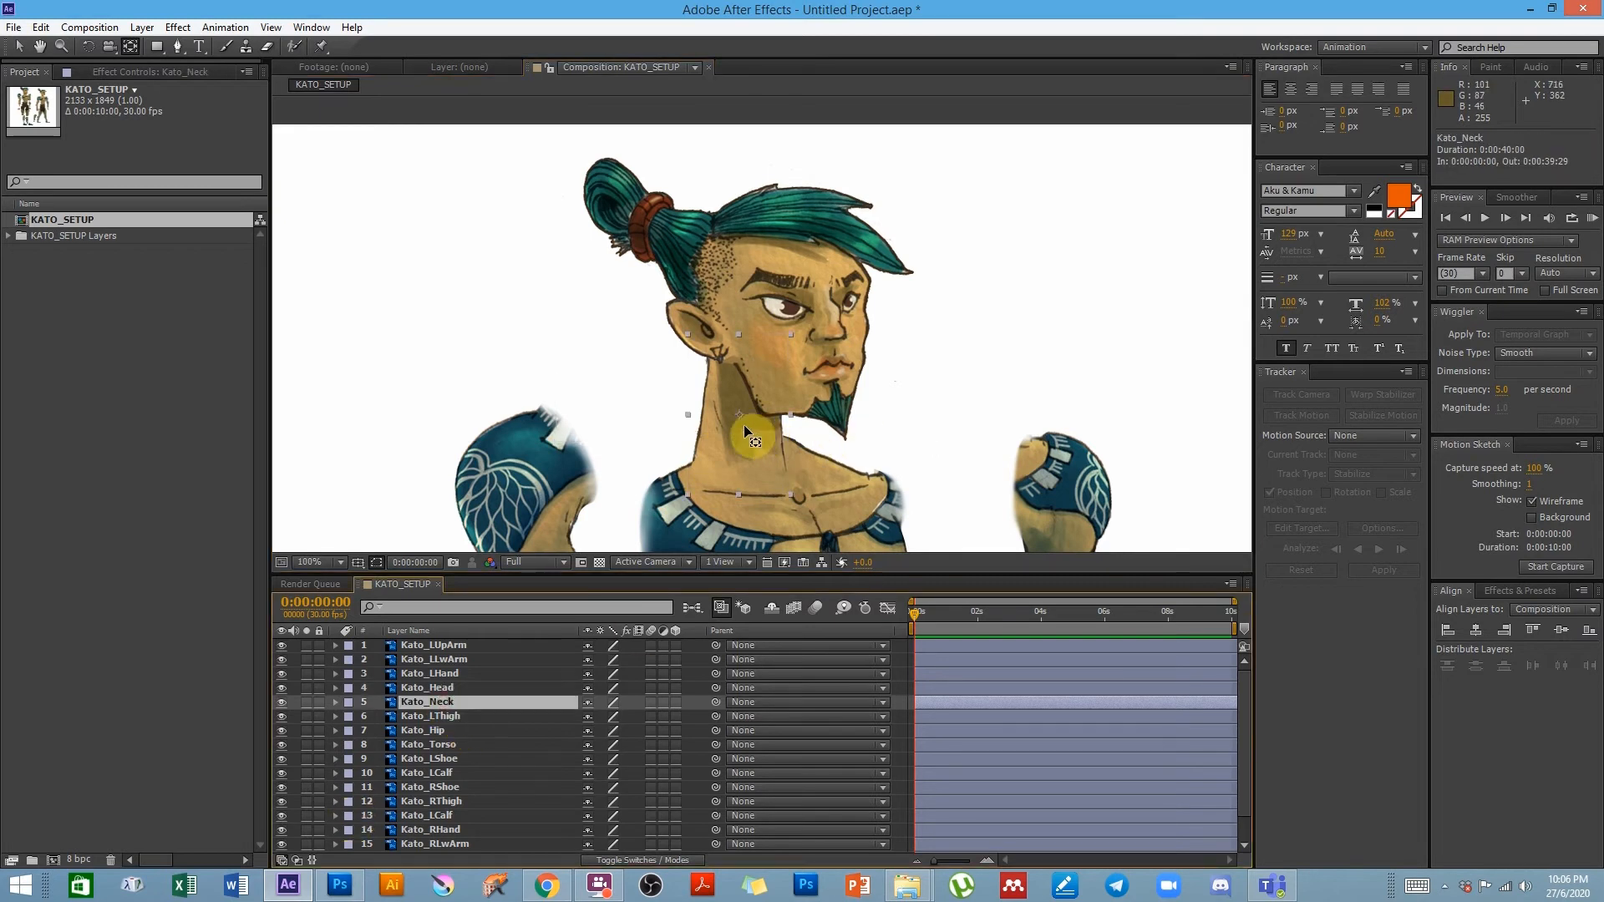
left_click_drag(741, 420, 739, 482)
key("h")
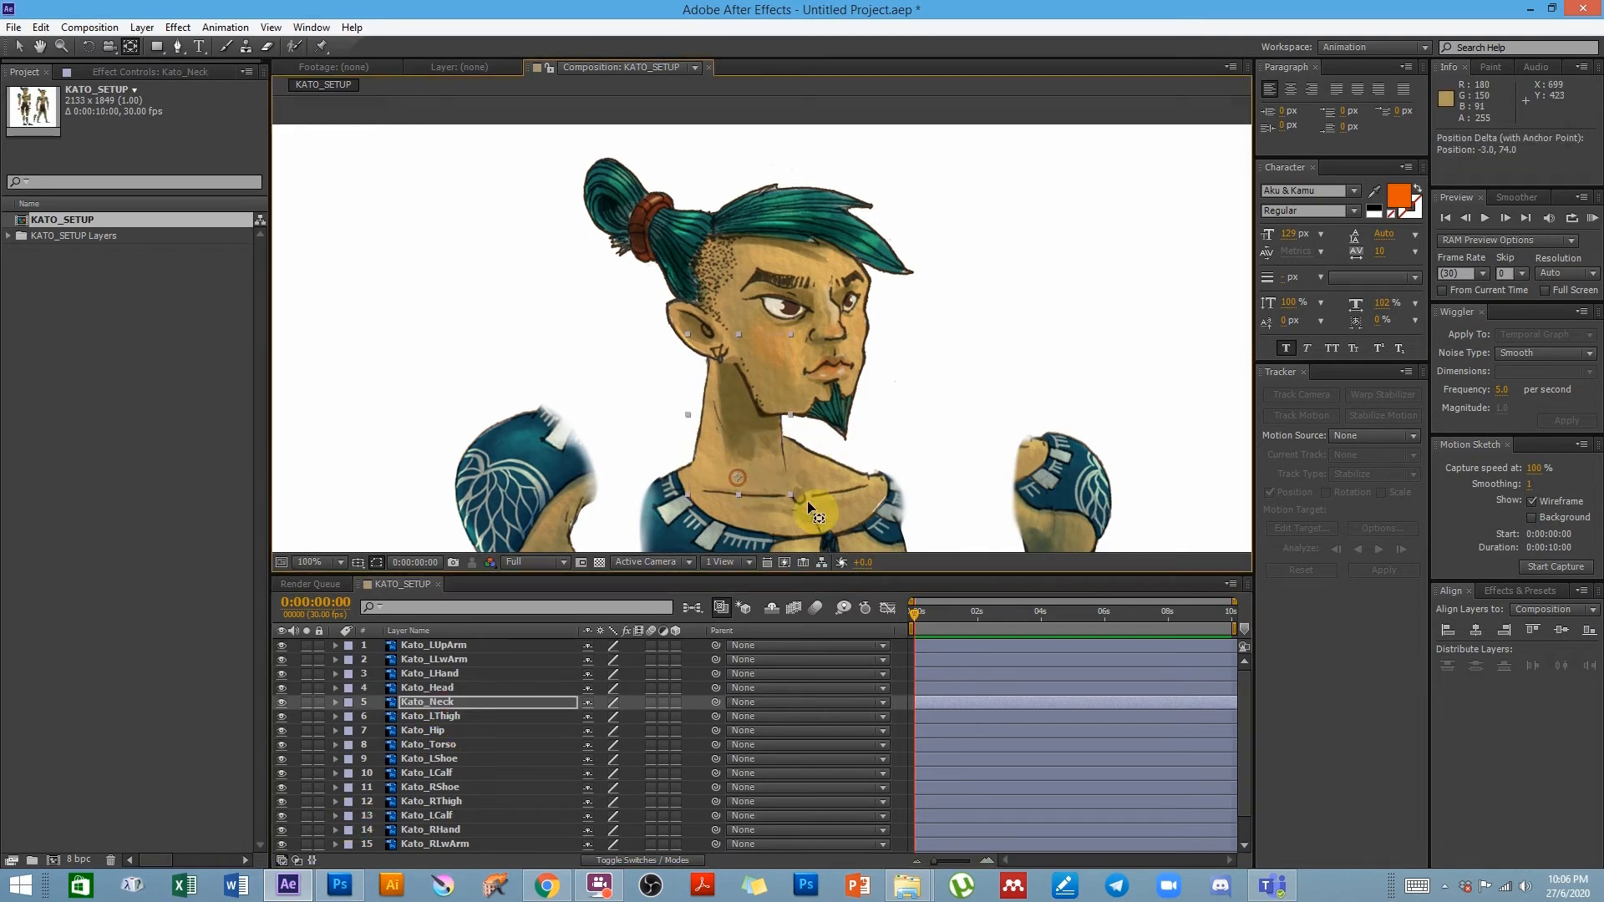
left_click_drag(806, 403, 798, 96)
key("y")
left_click(748, 410)
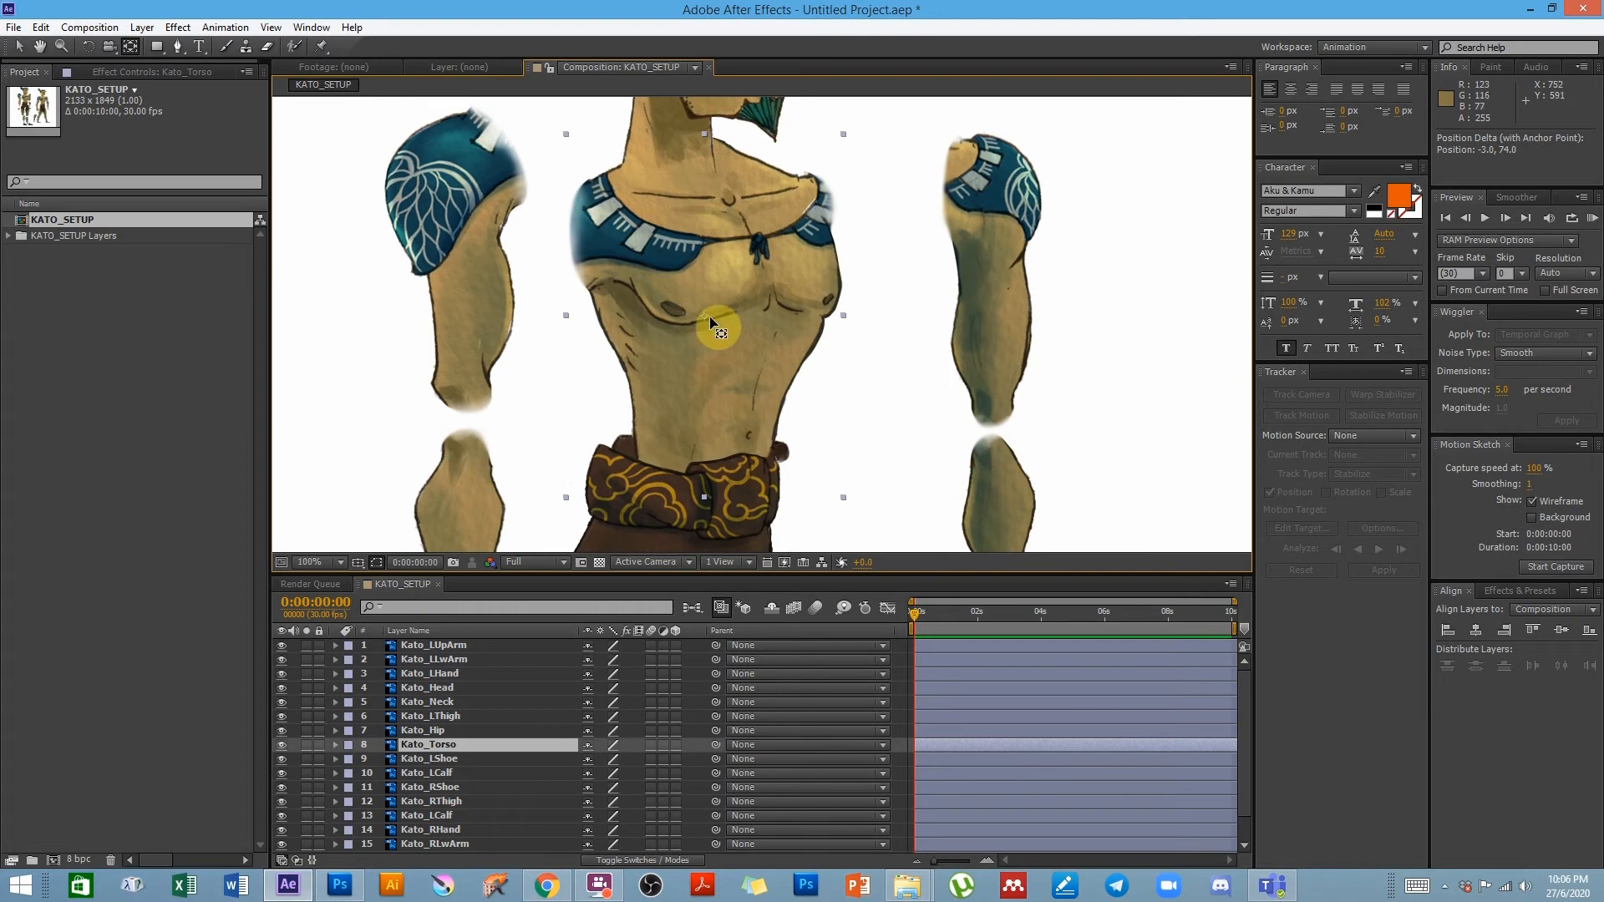
left_click_drag(704, 315, 695, 485)
- Shift Kato_Torso slightly sideways and down to seat it on the hip
key("h")
left_click_drag(652, 358, 809, 308)
key("v")
key("h")
left_click_drag(806, 253, 818, 414)
left_click_drag(809, 284, 806, 428)
key("v")
- Seat Kato_Head on the neck, and shift the head and Kato_Neck together into line with the torso
left_click(884, 253)
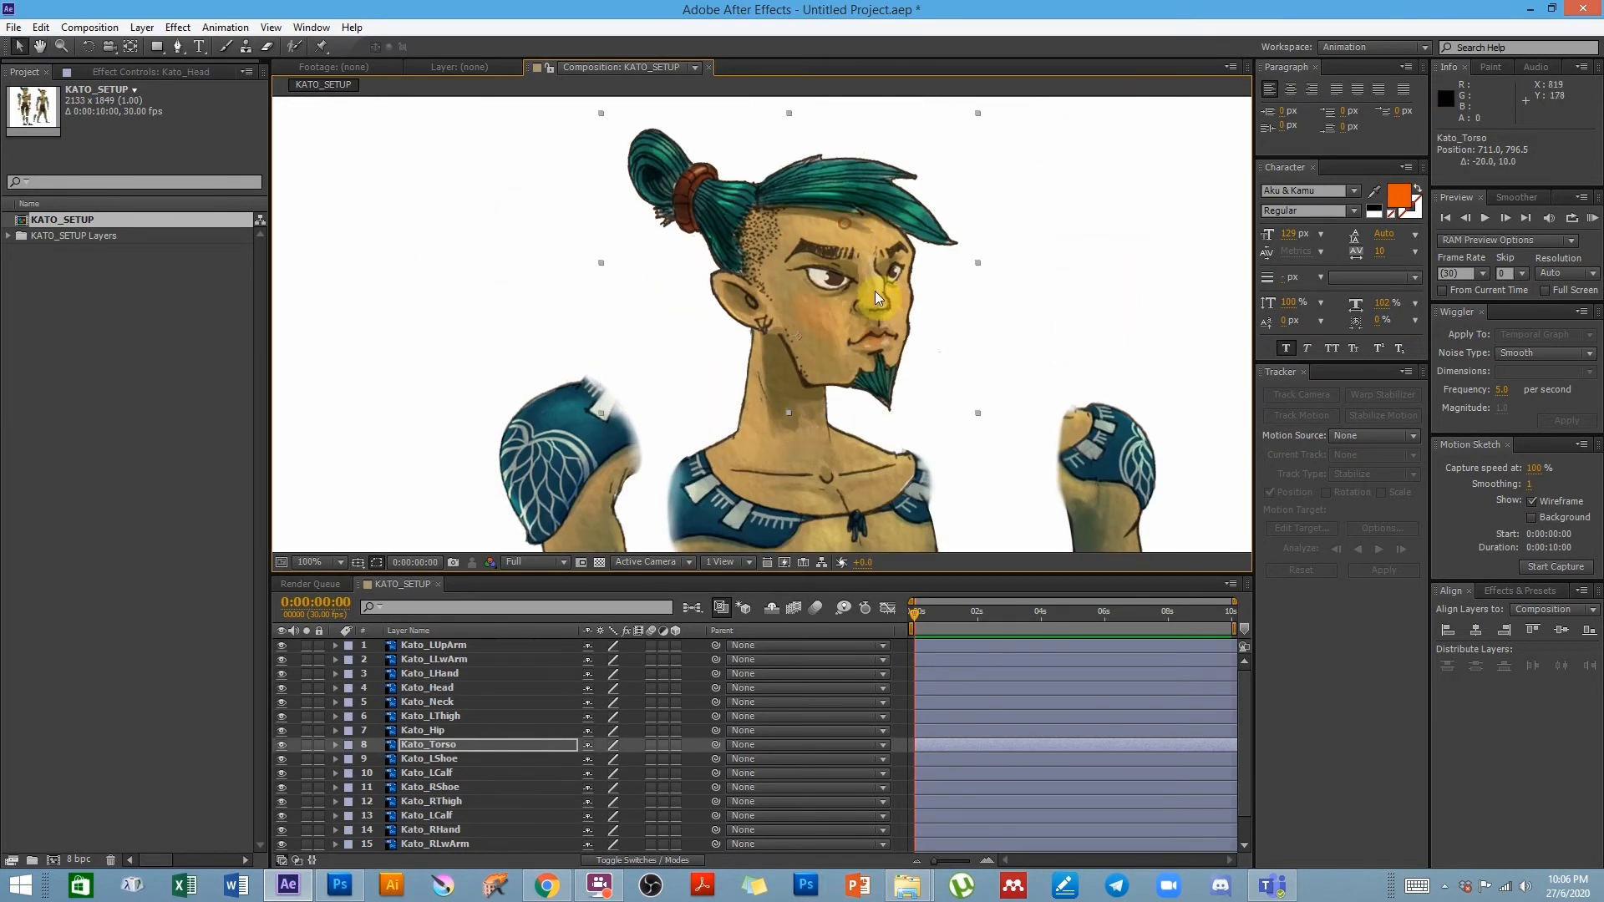
left_click_drag(849, 273, 834, 278)
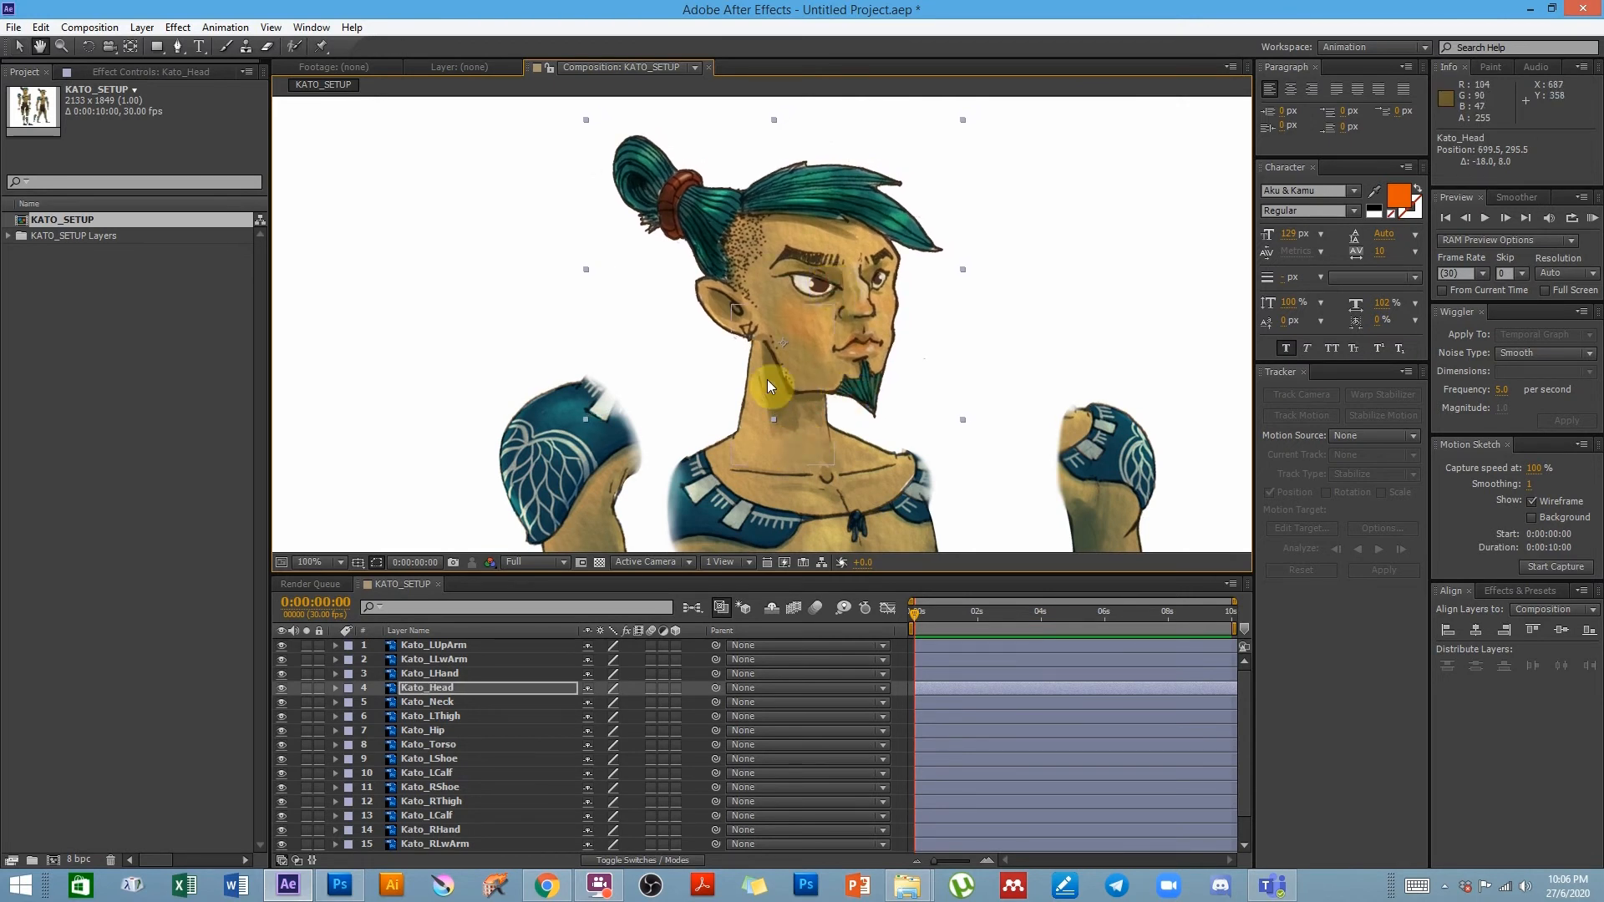
left_click(426, 702, "ctrl")
left_click_drag(800, 422, 814, 427)
- Move Kato_LUpArm back against the torso so its sleeve lines up with the collar at the shoulder
left_click_drag(838, 495, 936, 326)
left_click_drag(666, 294, 738, 374)
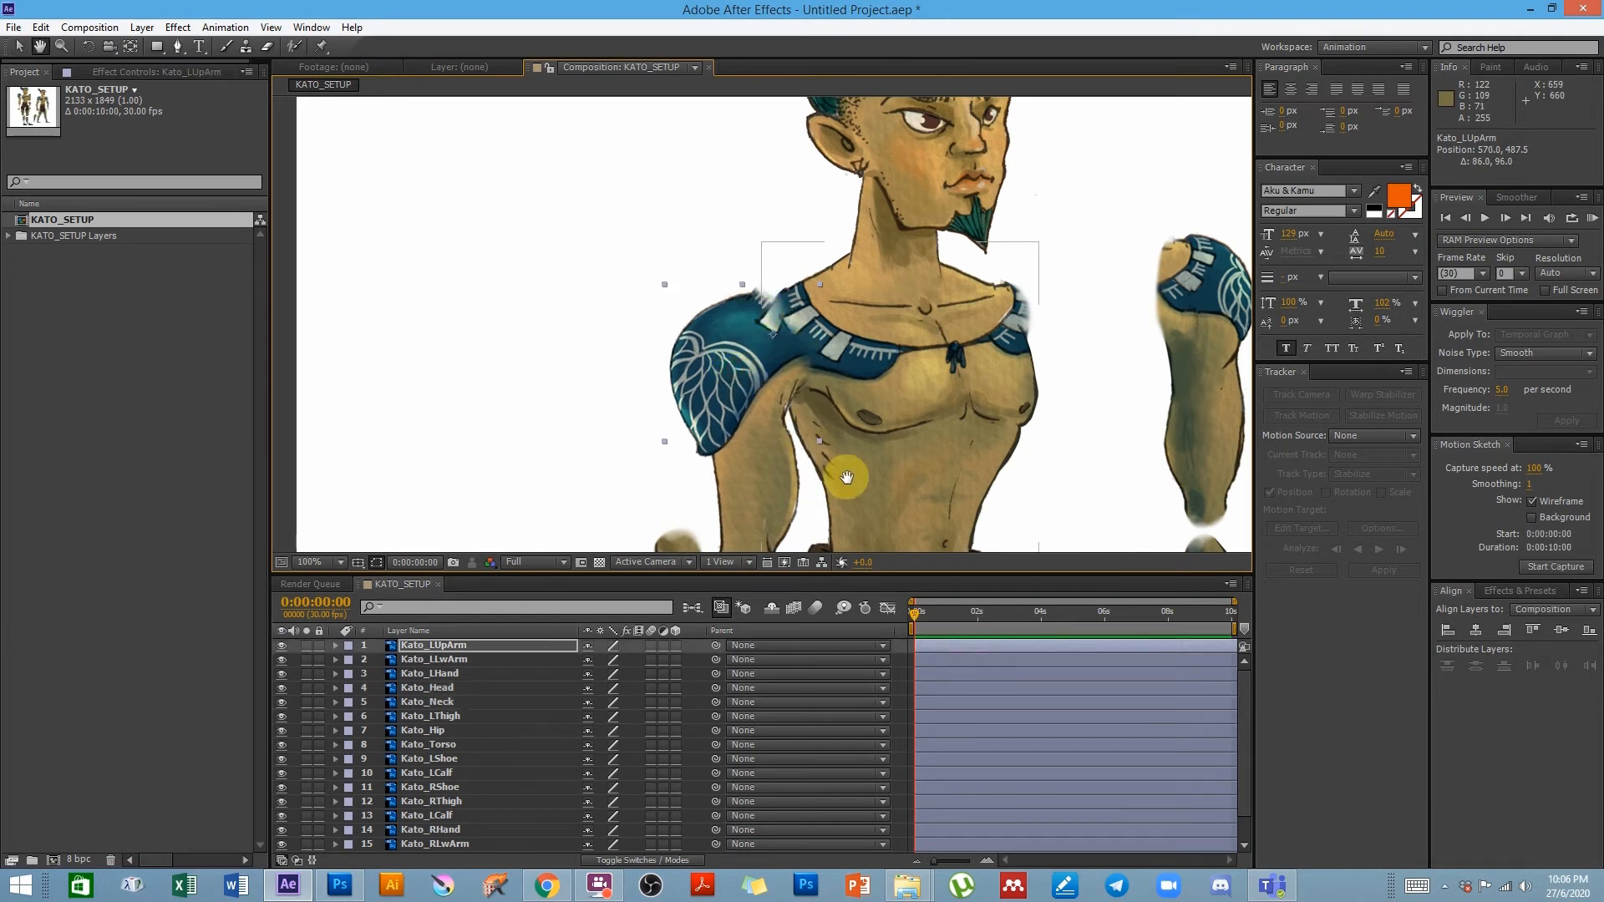
scroll(796, 348, "down", 5)
left_click_drag(697, 249, 711, 262)
left_click_drag(795, 232, 800, 320)
key("space")
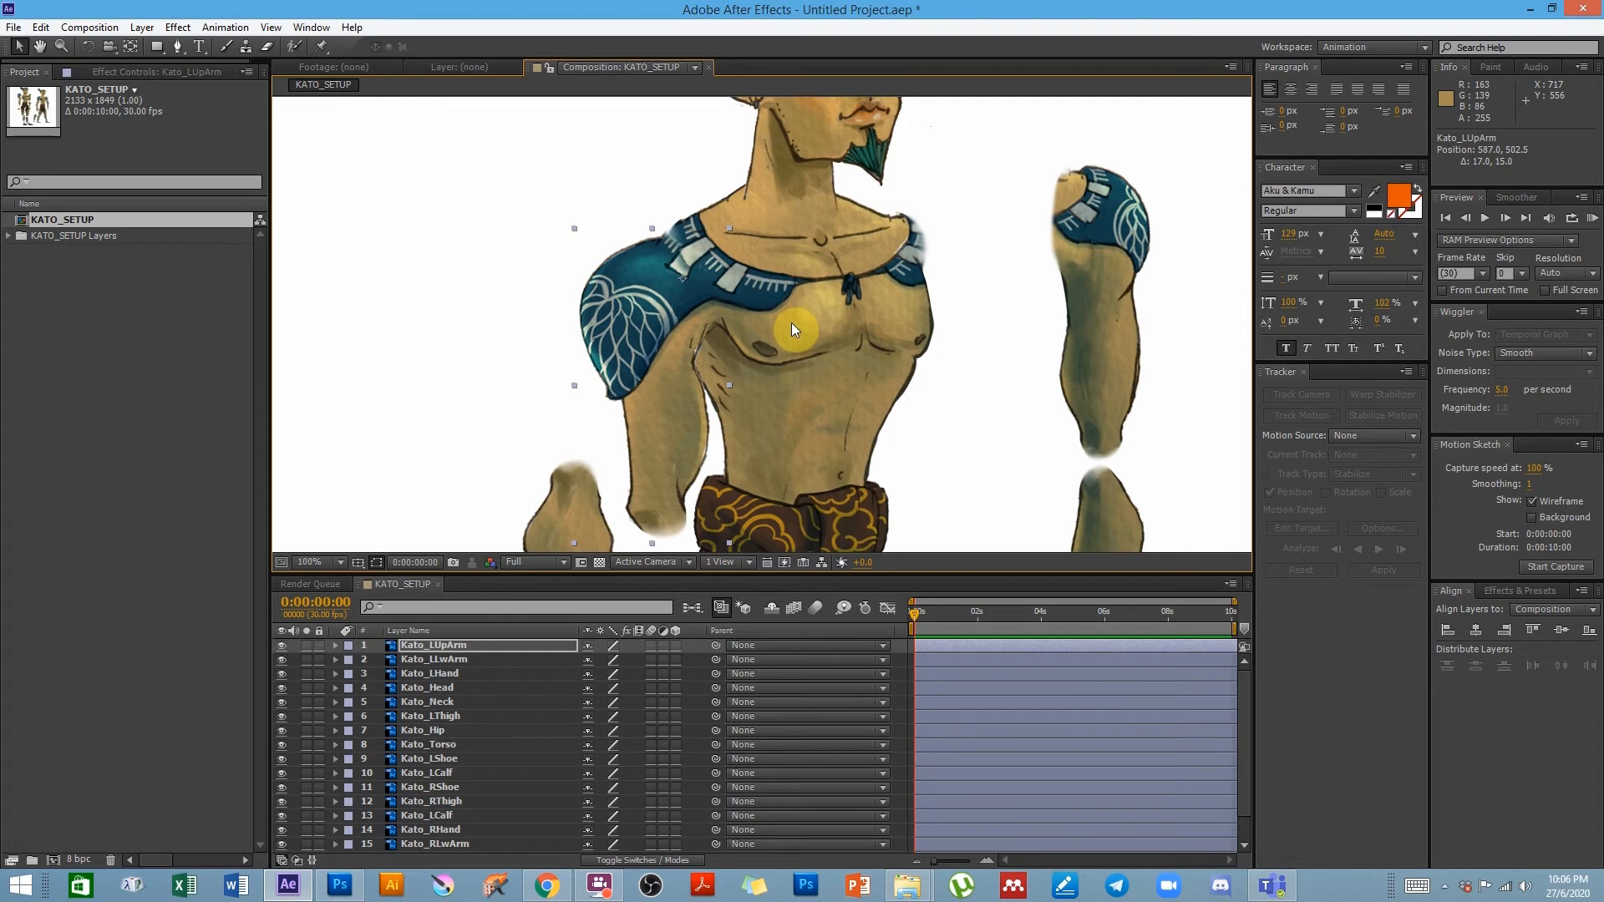
key("space")
left_click_drag(746, 355, 804, 369)
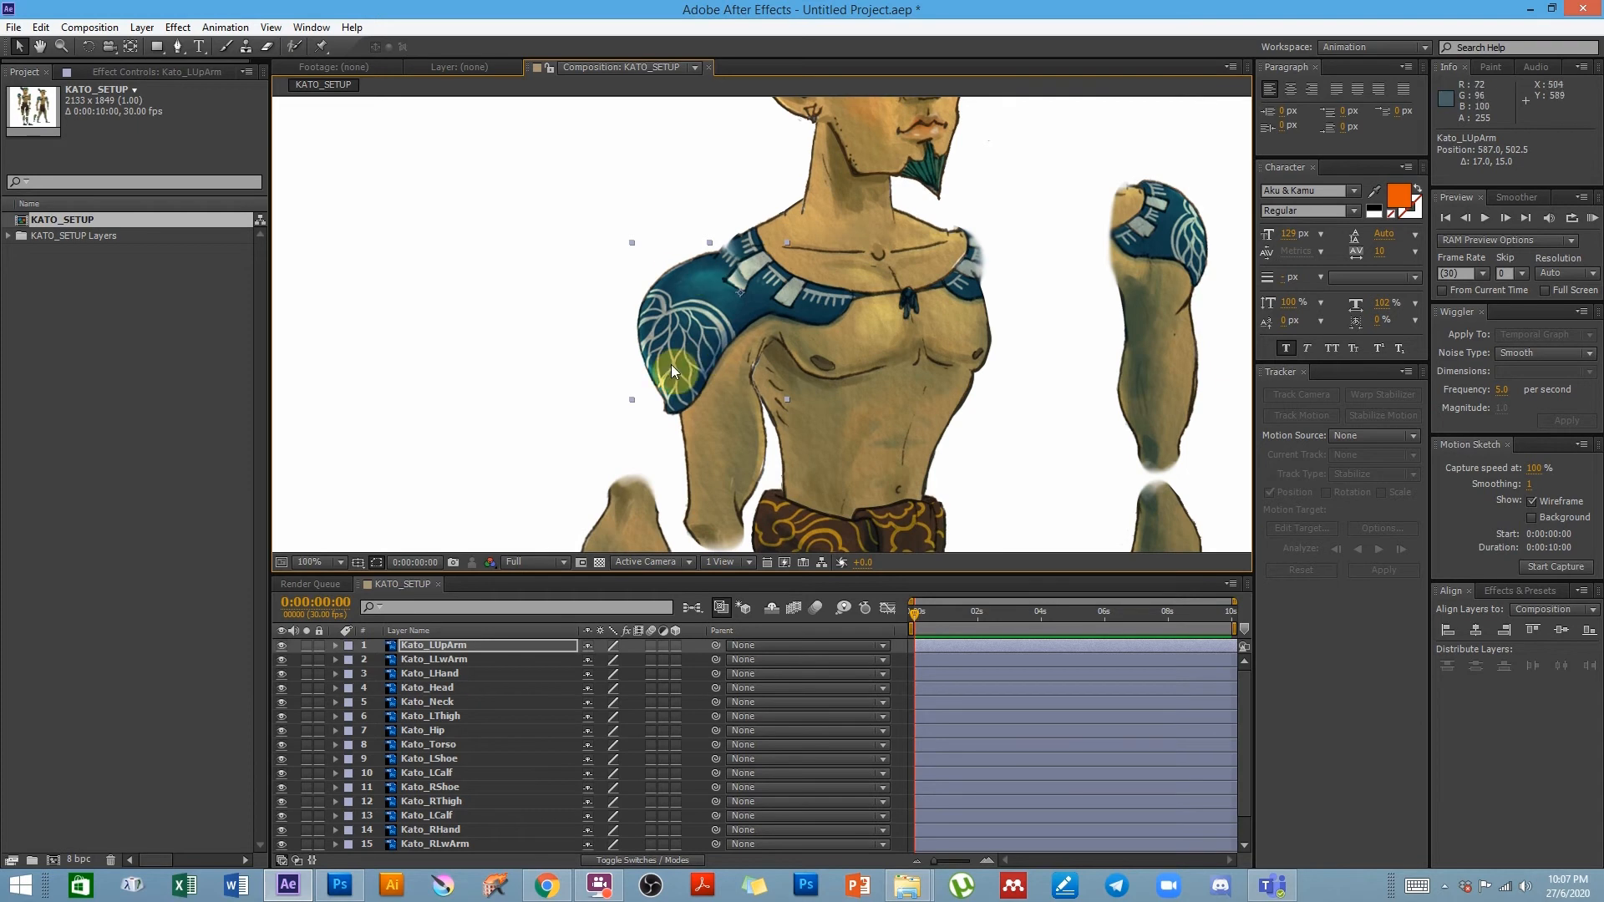
- Move Kato_RUpArm back against the torso at the shoulder and join Kato_RLwArm to it at the elbow
key("space")
left_click_drag(747, 469, 706, 413)
left_click_drag(1142, 174, 960, 219)
left_click(1131, 519)
key("space")
left_click_drag(1132, 518, 934, 229)
left_click_drag(1126, 403, 951, 341)
- Move Kato_LThigh and Kato_RThigh back into place beneath the hip
left_click(918, 513)
key("space")
left_click_drag(686, 328, 832, 253)
left_click_drag(864, 444, 896, 408)
left_click(1056, 410)
left_click_drag(1056, 443, 986, 441)
left_click_drag(1107, 307, 1095, 331)
left_click_drag(999, 443, 1010, 403)
- Join both Kato_LCalf layers to the thighs at the knees and fit Kato_LShoe and Kato_RShoe at the ankles
left_click_drag(1067, 445, 1038, 329)
left_click_drag(967, 399, 1097, 233)
left_click_drag(967, 465, 869, 400)
left_click_drag(1017, 451, 974, 353)
left_click_drag(1062, 380, 1011, 358)
left_click_drag(996, 484, 1028, 416)
left_click_drag(908, 533, 857, 380)
left_click_drag(1167, 540, 1009, 395)
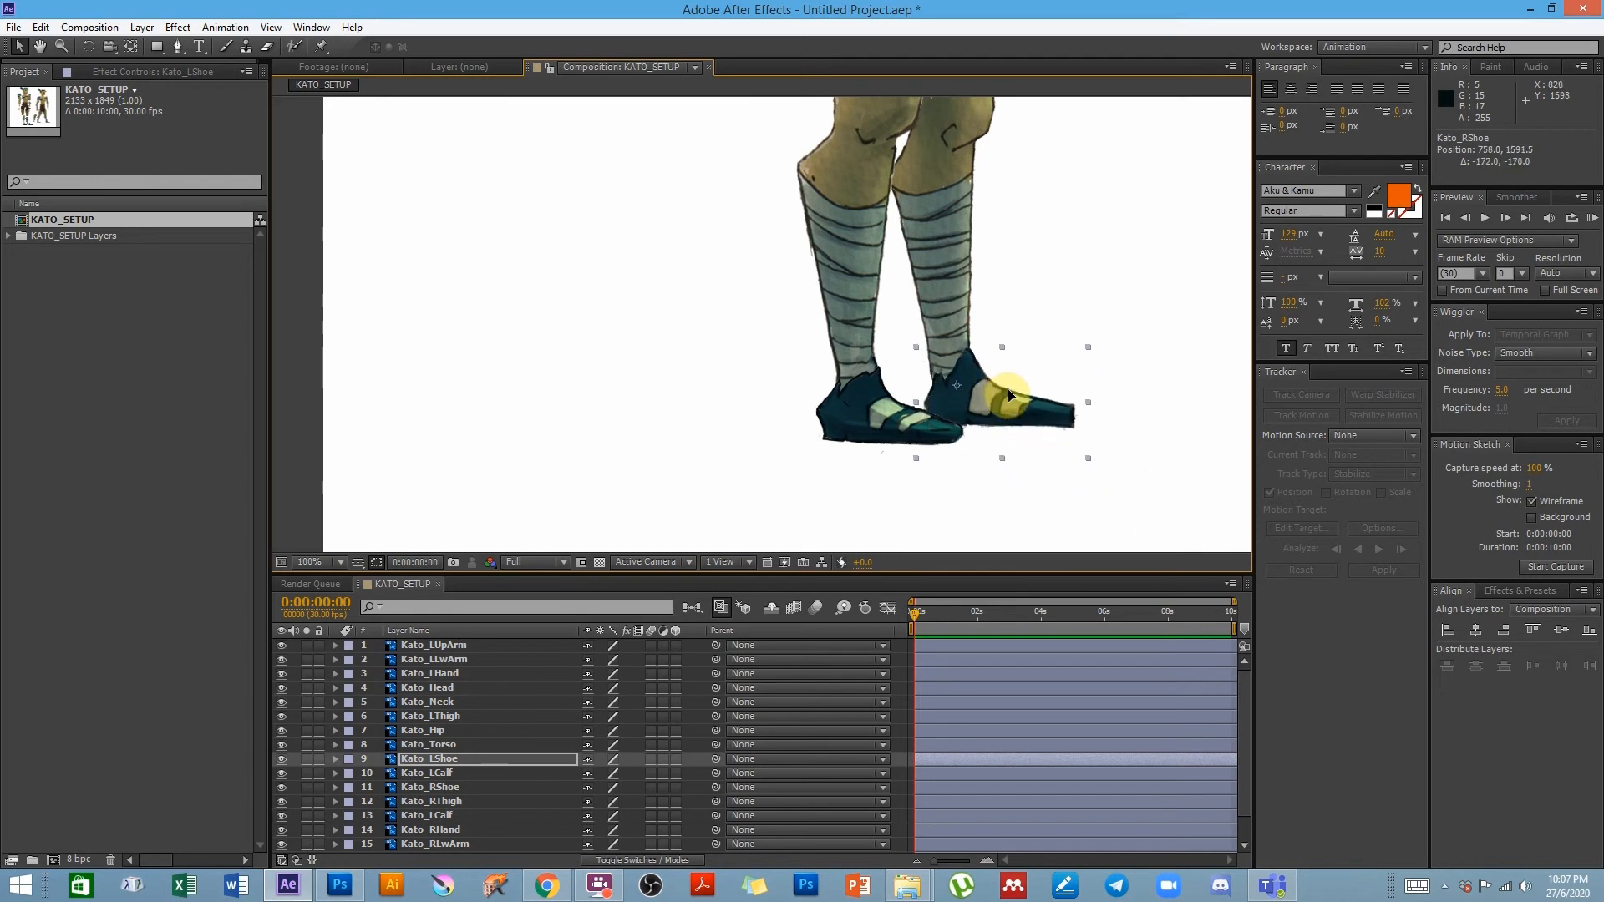
- Reattach Kato_LLwArm to the upper arm at the elbow and Kato_LHand to the forearm at the wrist
left_click_drag(813, 138, 878, 448)
left_click_drag(844, 200, 893, 416)
left_click_drag(804, 343, 899, 352)
left_click_drag(948, 432, 966, 340)
left_click_drag(844, 447, 941, 433)
left_click_drag(727, 309, 649, 391)
left_click_drag(1065, 246, 868, 369)
left_click_drag(894, 227, 893, 304)
scroll(892, 303, "down", 1)
scroll(942, 259, "down", 1)
left_click_drag(989, 323, 1011, 415)
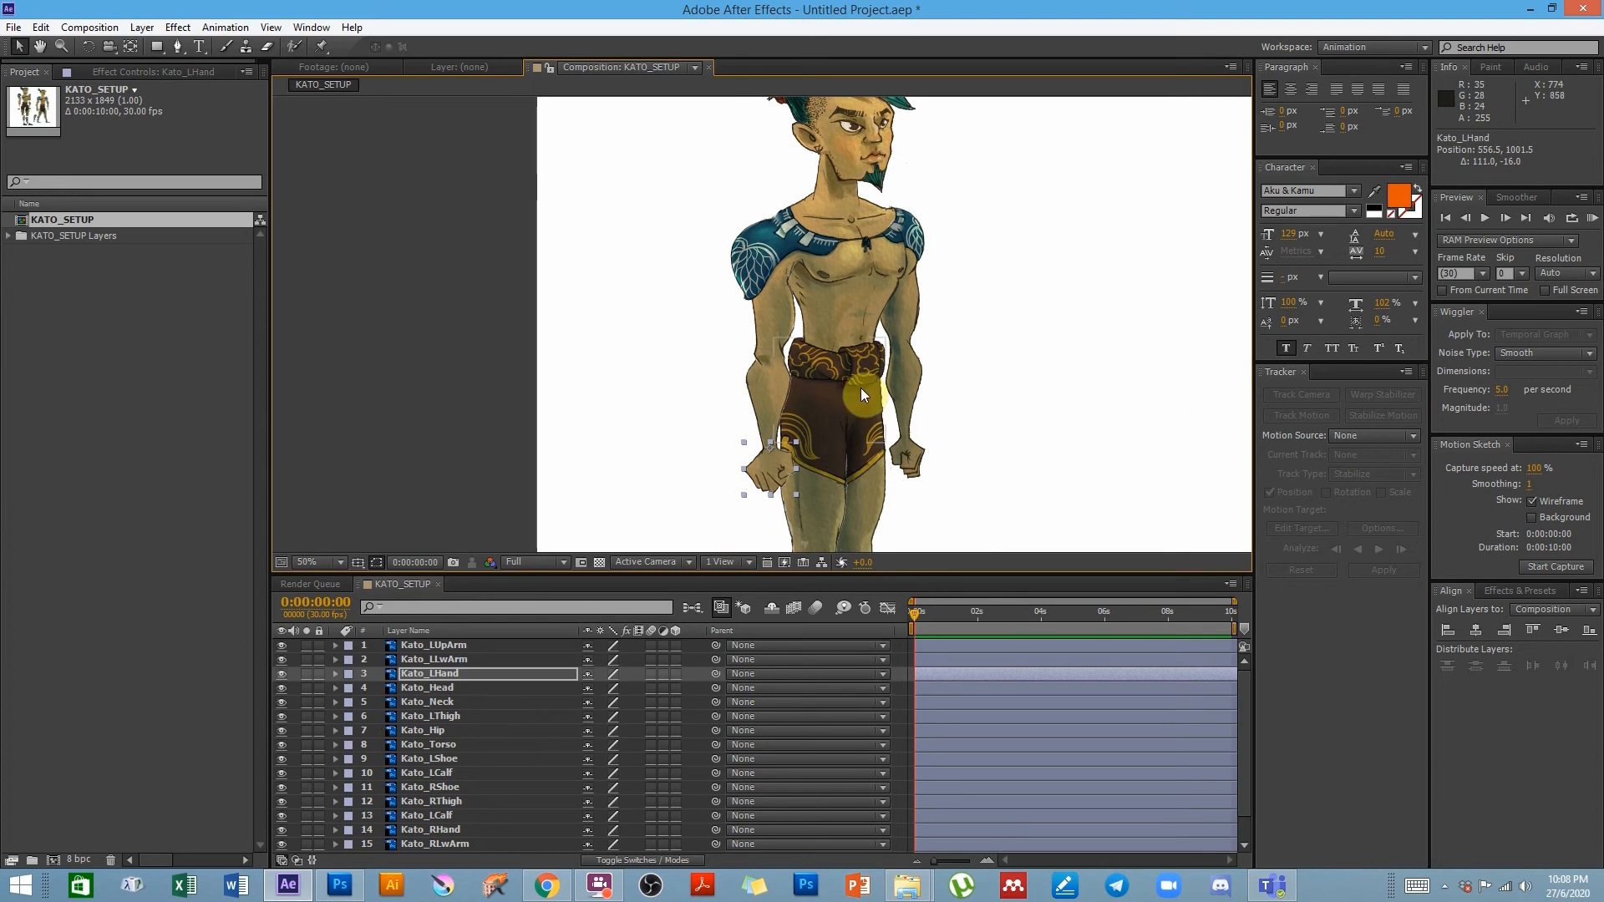
- Parent Kato_LHand to Kato_LLwArm, and Kato_LLwArm to Kato_LUpArm
key("space")
left_click_drag(704, 437, 691, 424)
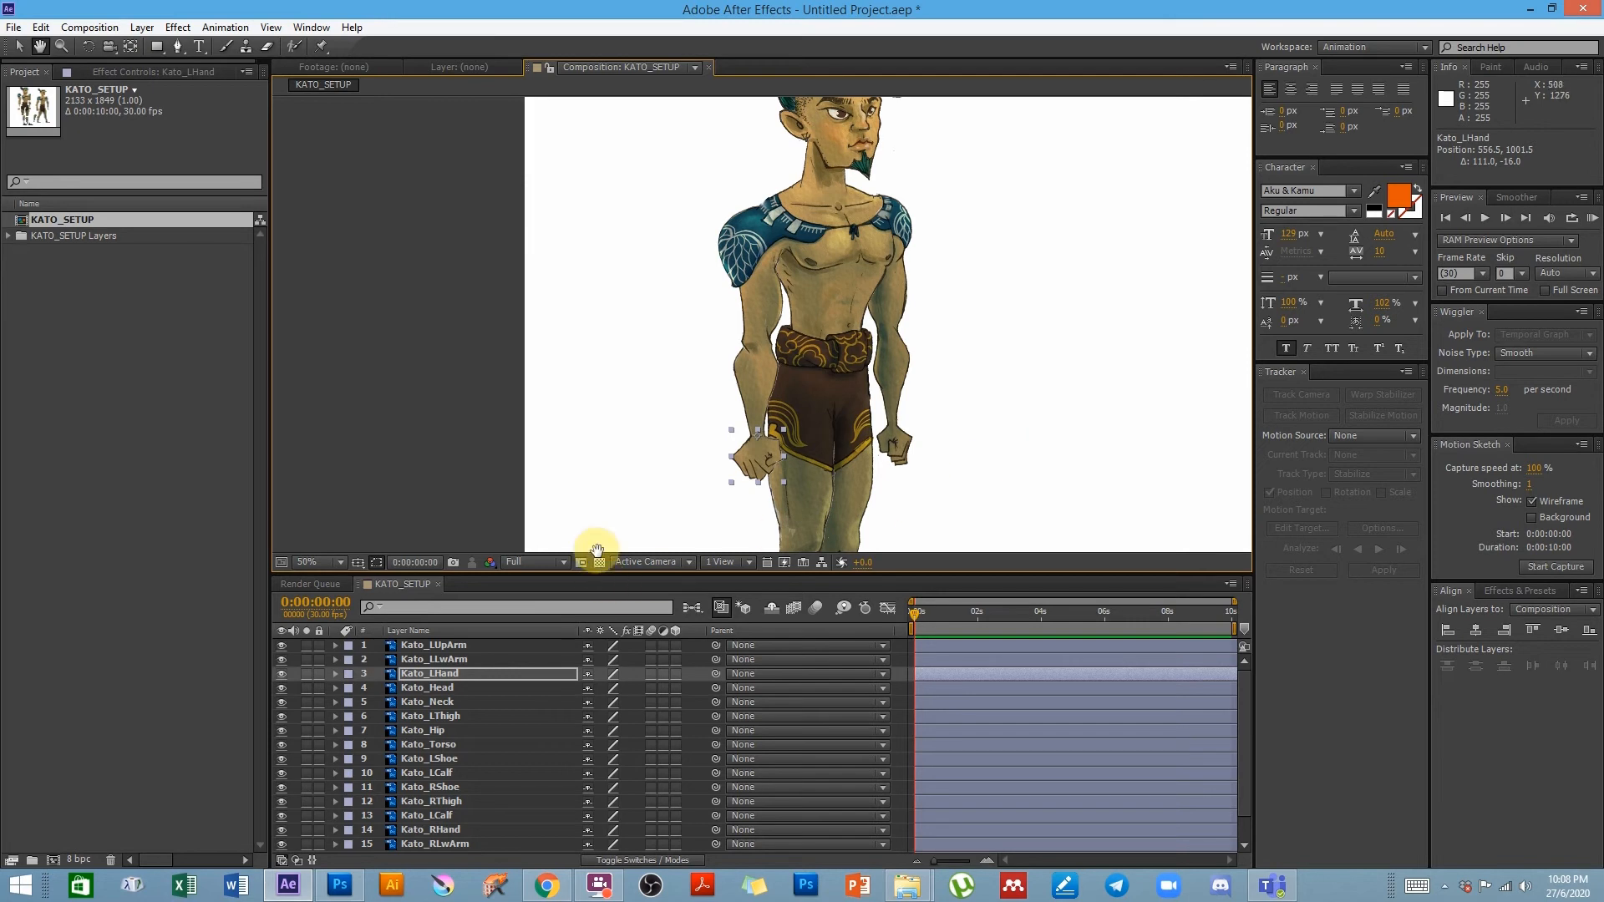
key("v")
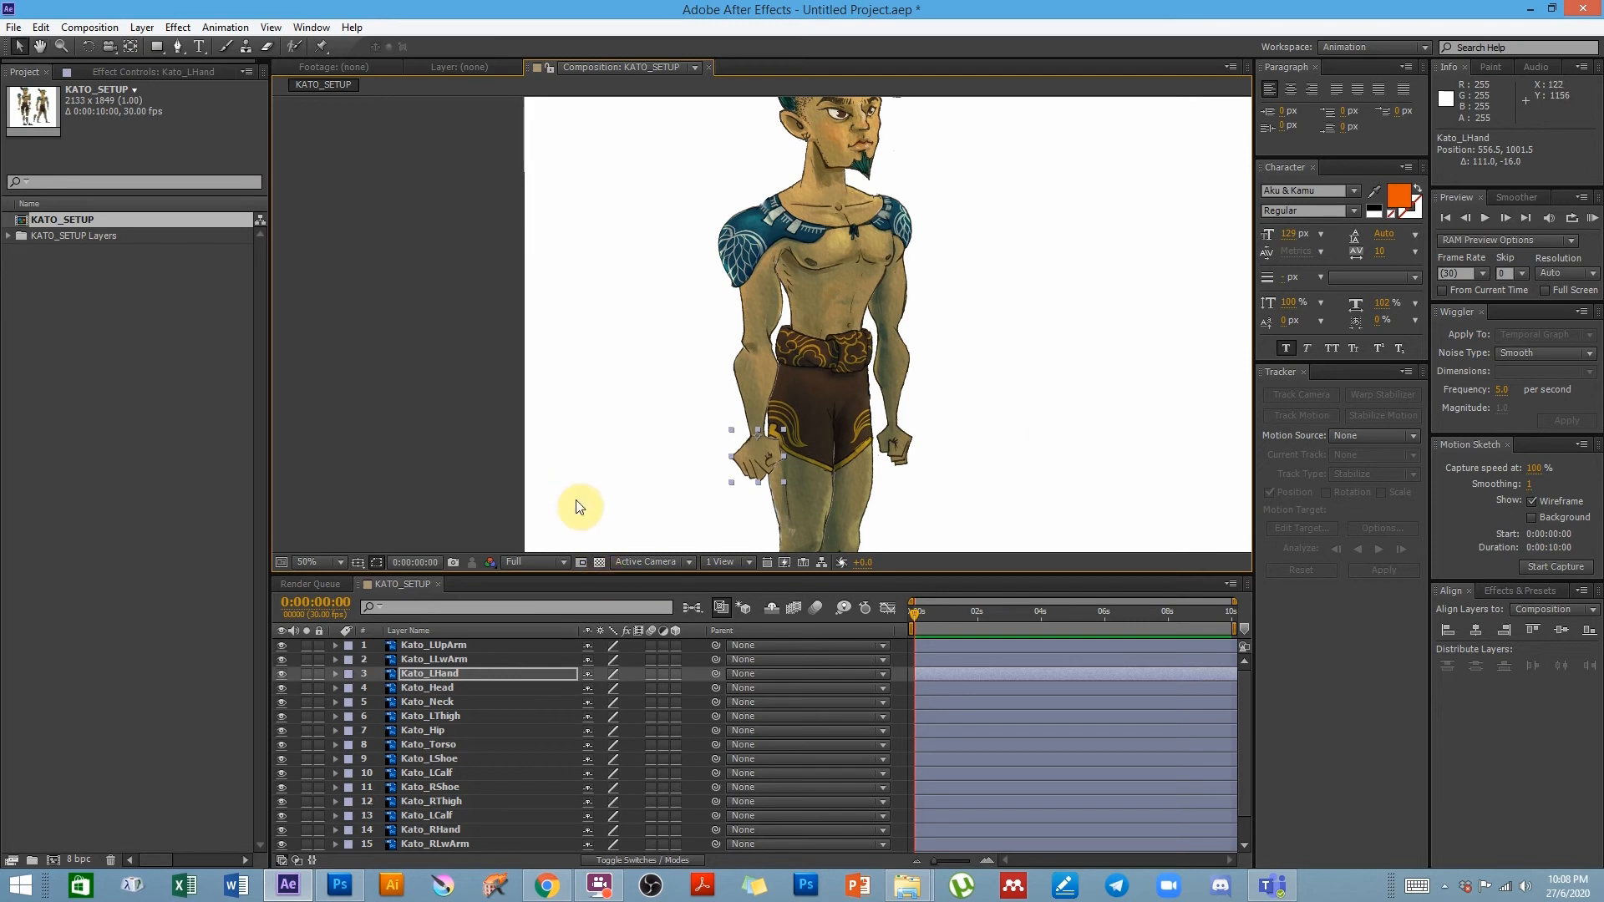
left_click(442, 675)
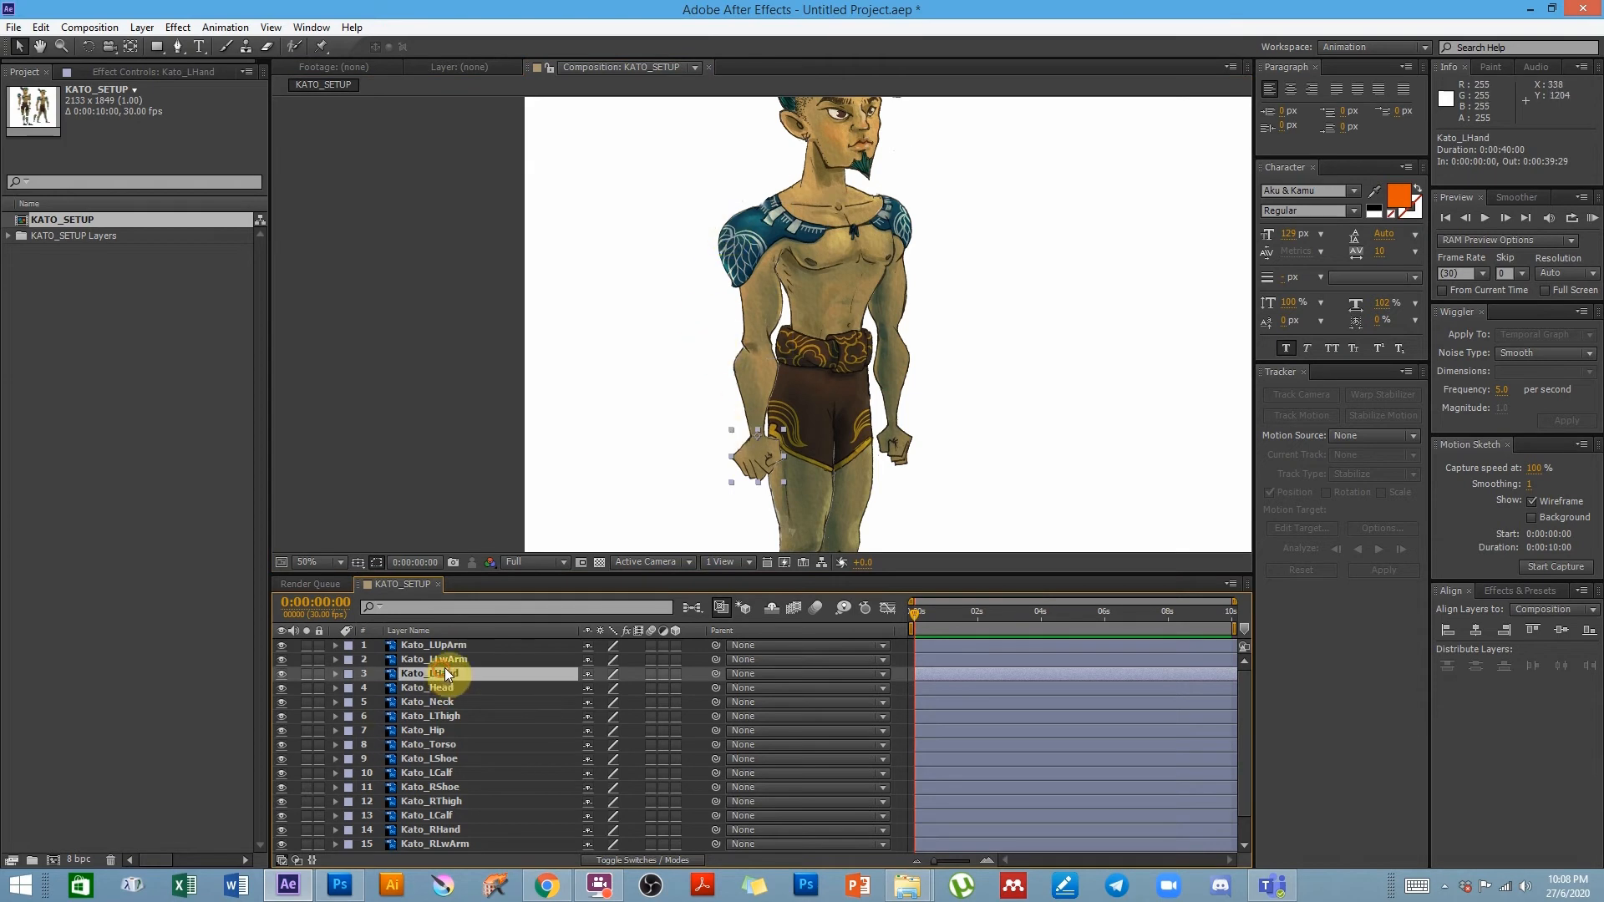
left_click_drag(715, 677, 461, 660)
left_click_drag(715, 659, 458, 645)
- Move Kato_LUpArm slightly up and toward the torso to check that its linked forearm and hand follow
left_click(454, 643)
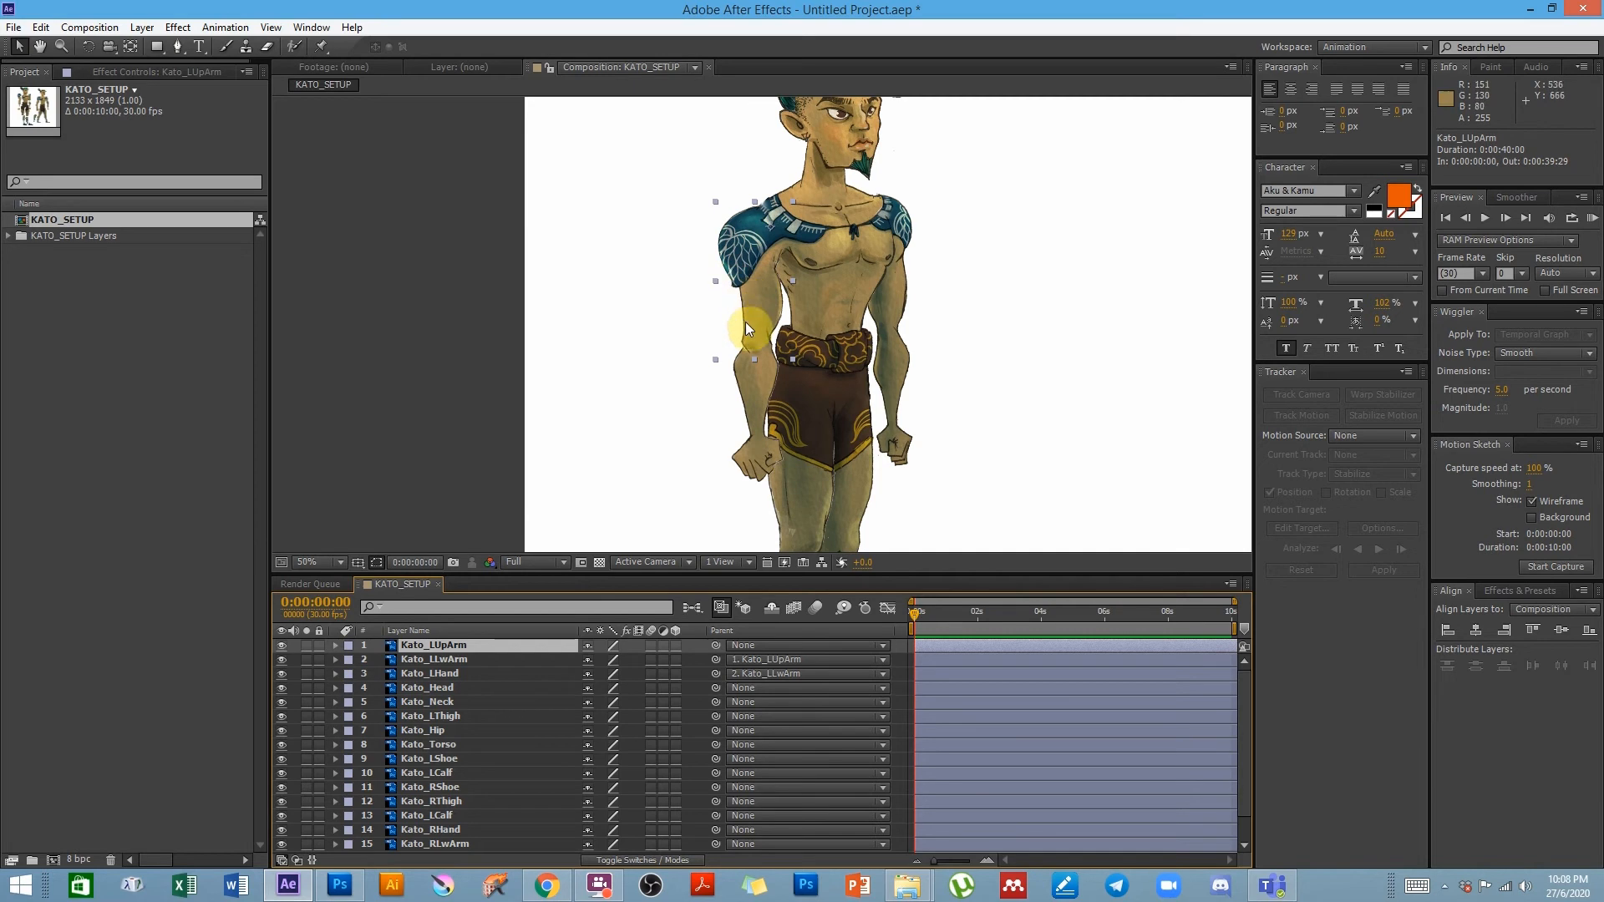
left_click_drag(753, 276, 758, 265)
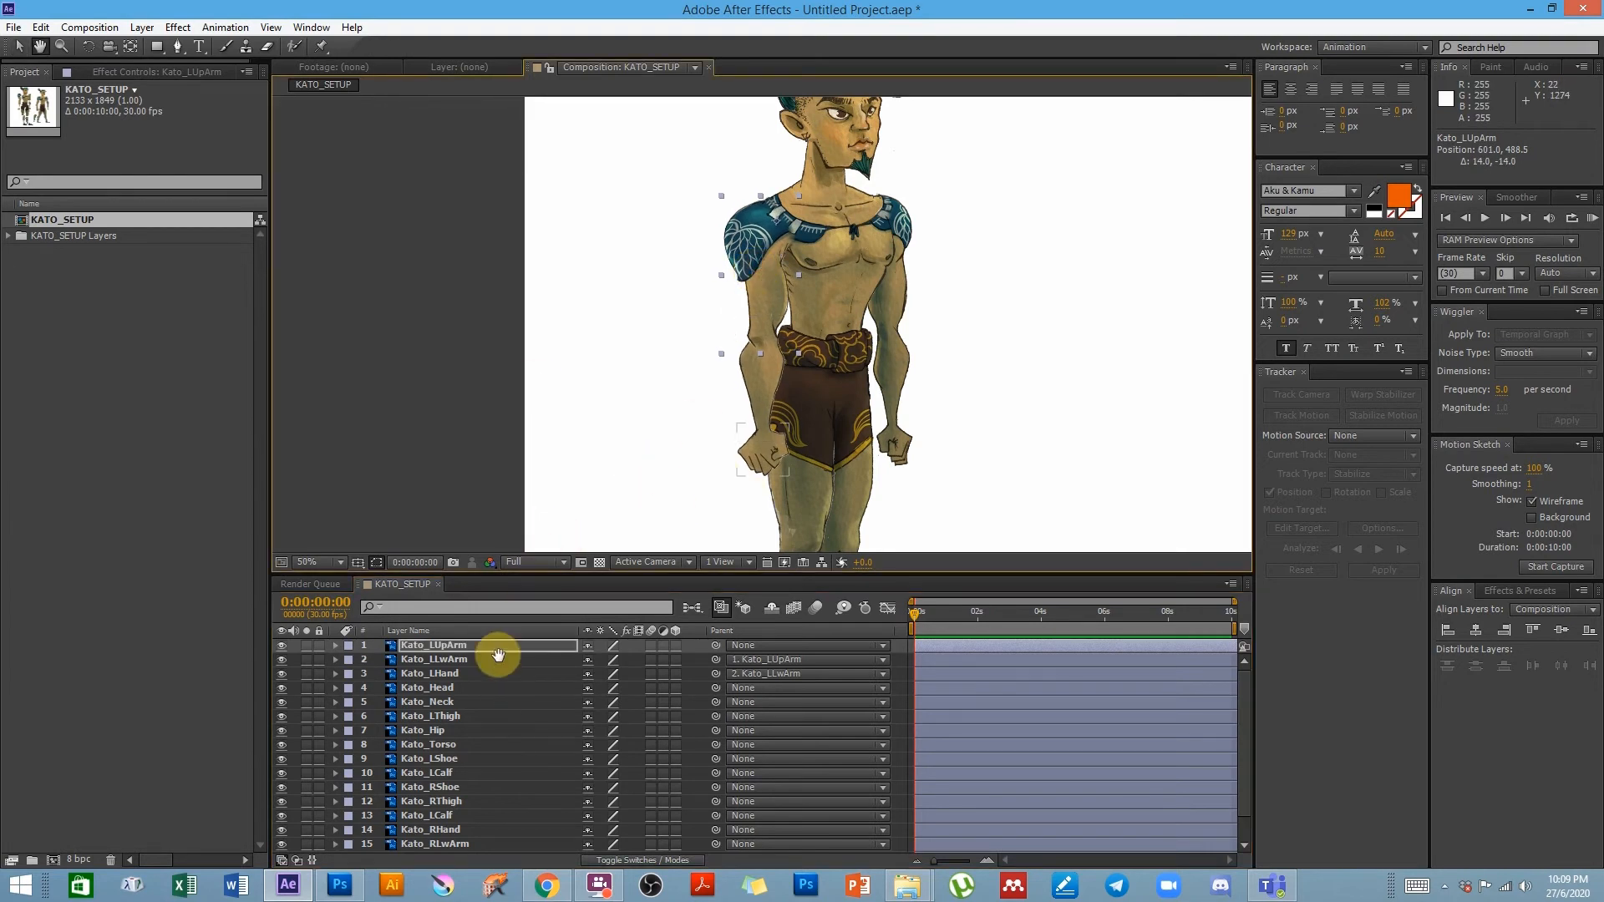
- Rotate Kato_LUpArm, Kato_LLwArm and Kato_LHand together to test the arm's bend, settling their rotation at 2°
left_click(443, 675, "shift")
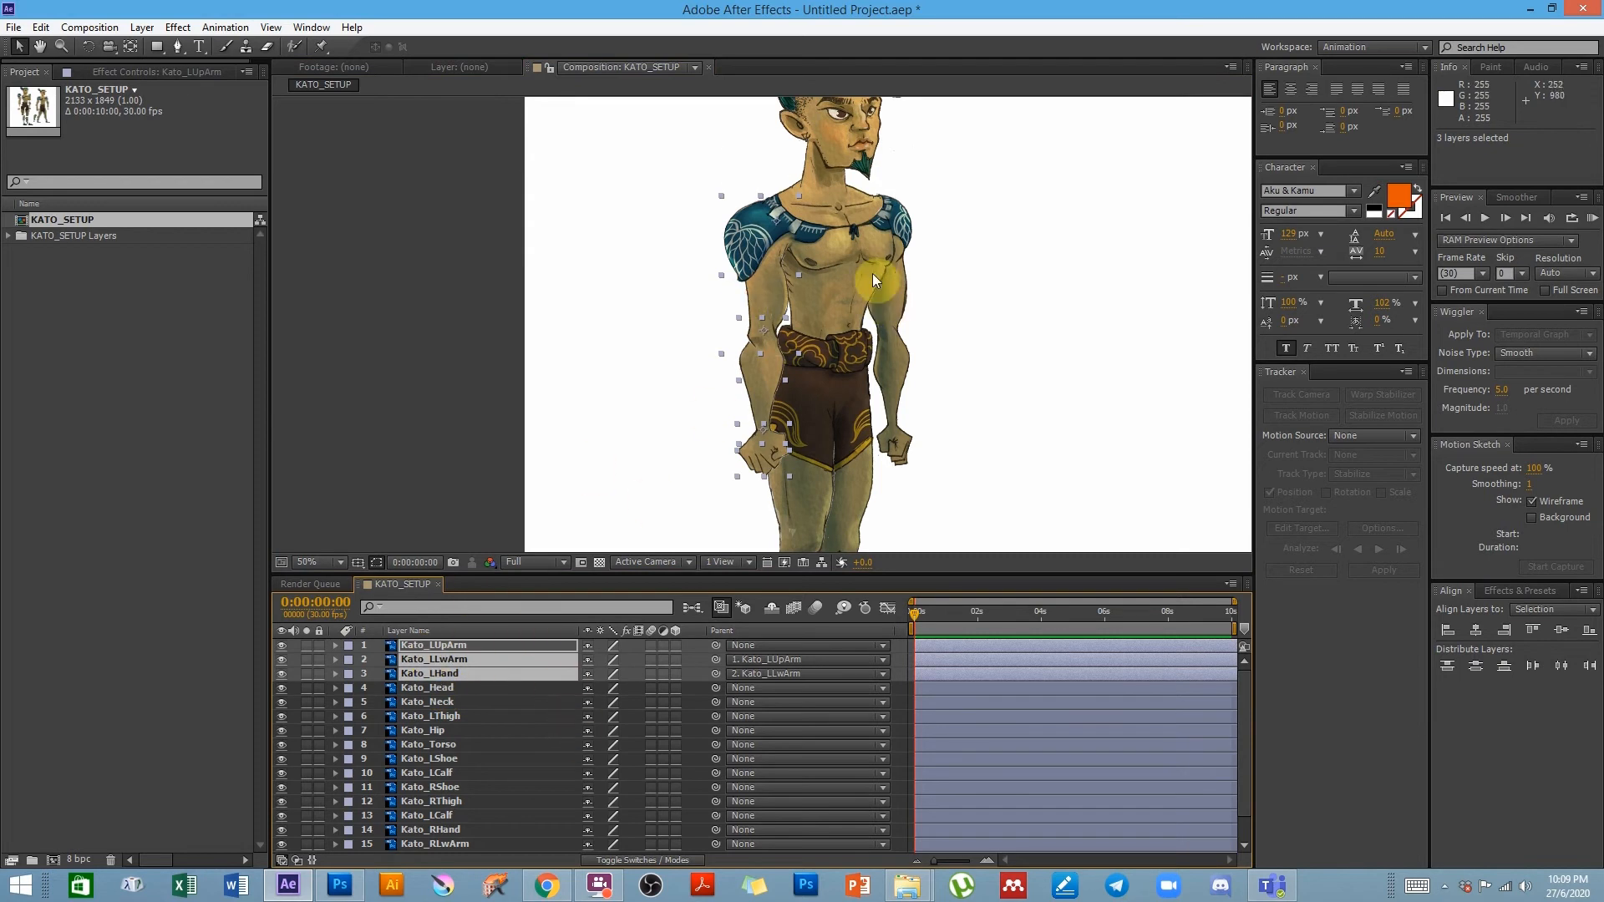
key("r")
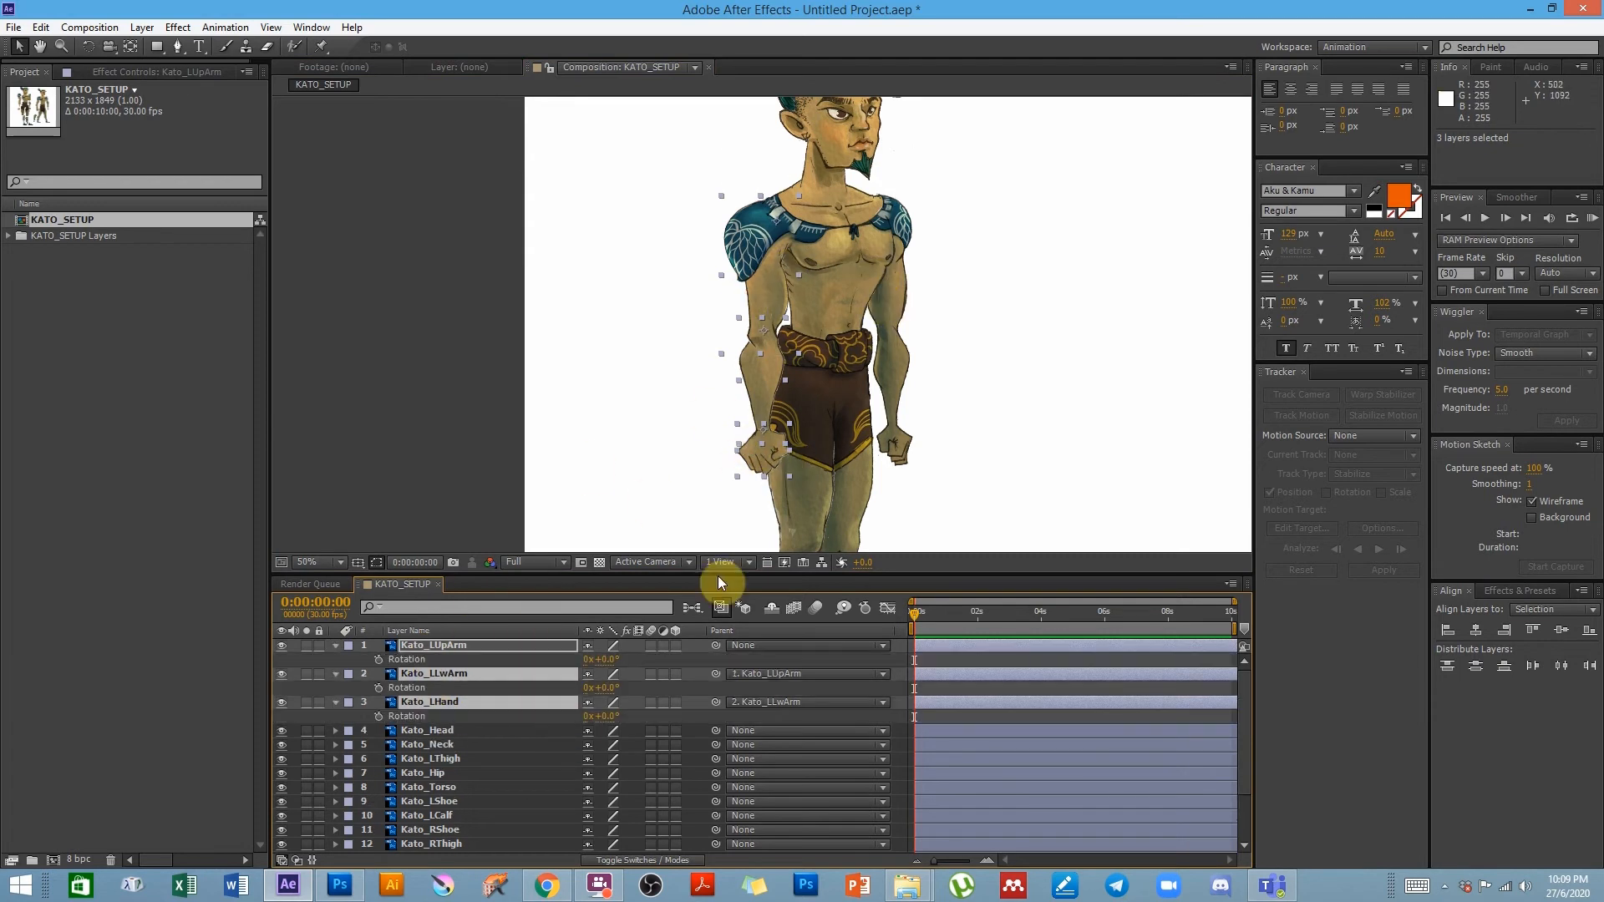
left_click_drag(608, 669, 604, 607)
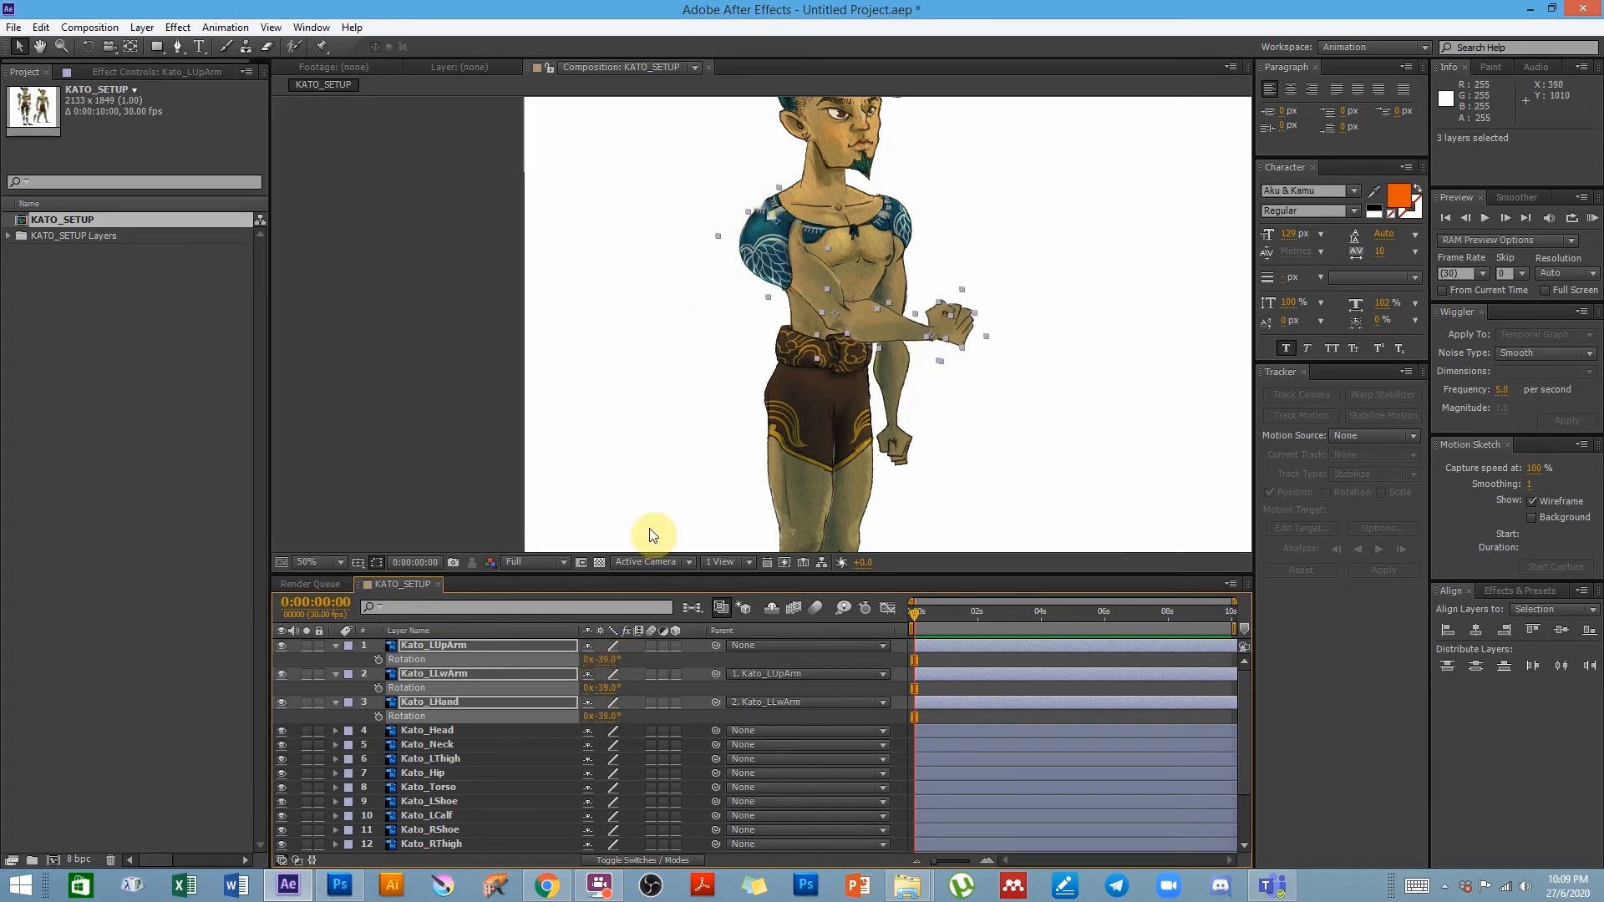
mouse_move(610, 659)
left_mouse_down()
mouse_move(655, 645)
mouse_move(616, 652)
mouse_move(640, 651)
left_mouse_up()
- Parent Kato_LShoe to the Kato_LCalf layer directly below it, and that calf to Kato_LThigh
key("space")
left_click_drag(800, 345, 749, 297)
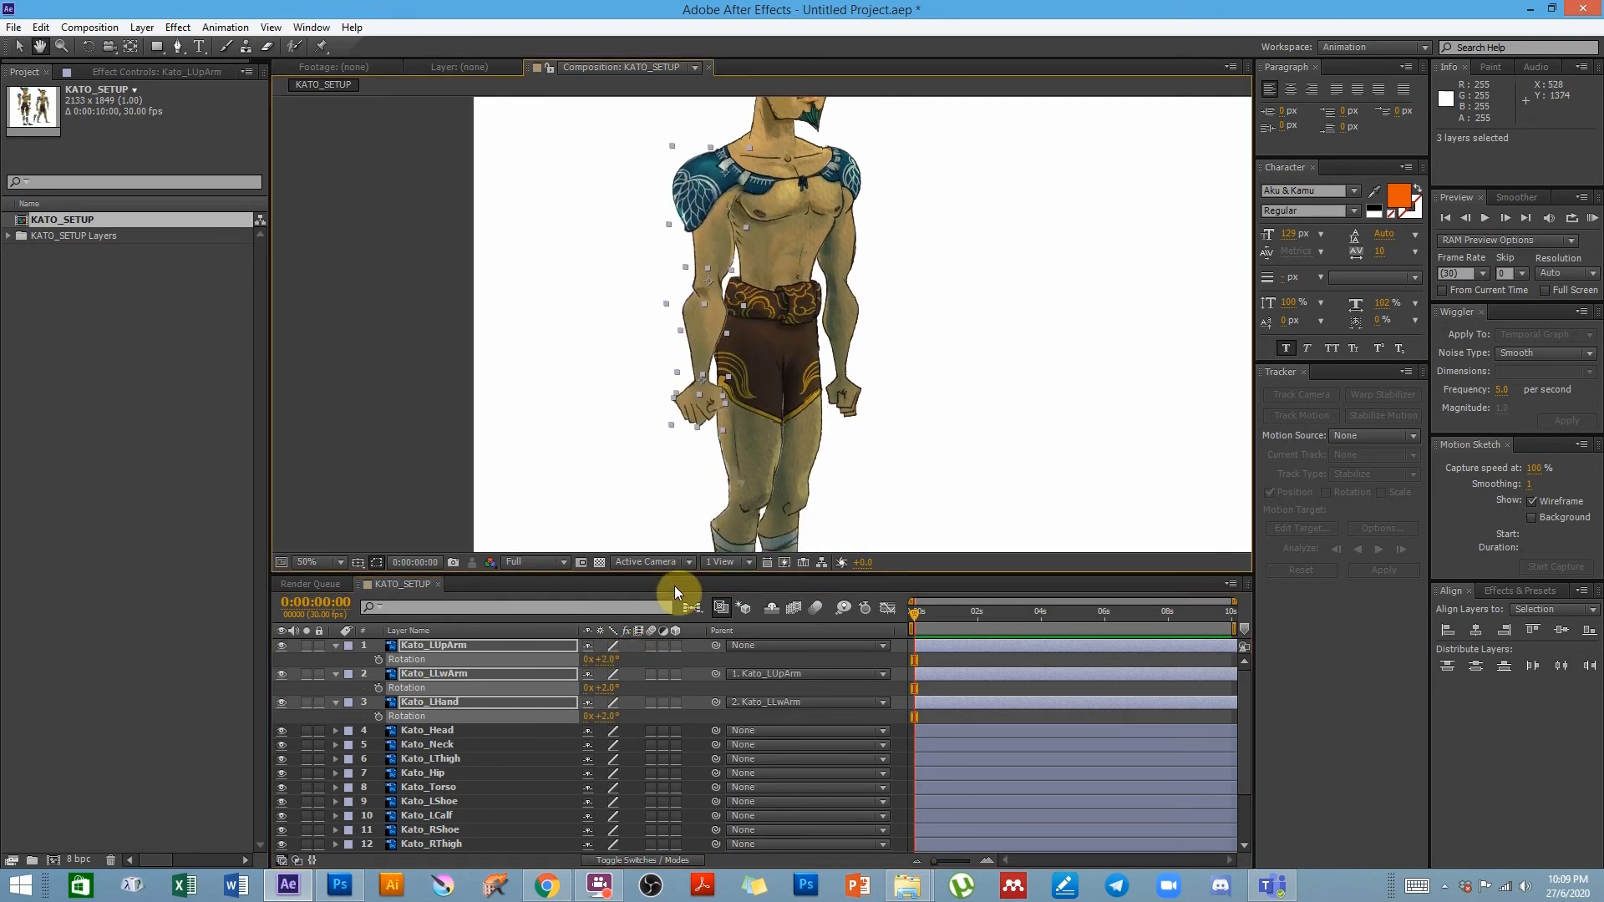
scroll(458, 799, "down", 2)
key("h")
left_click_drag(854, 394, 981, 286)
key("v")
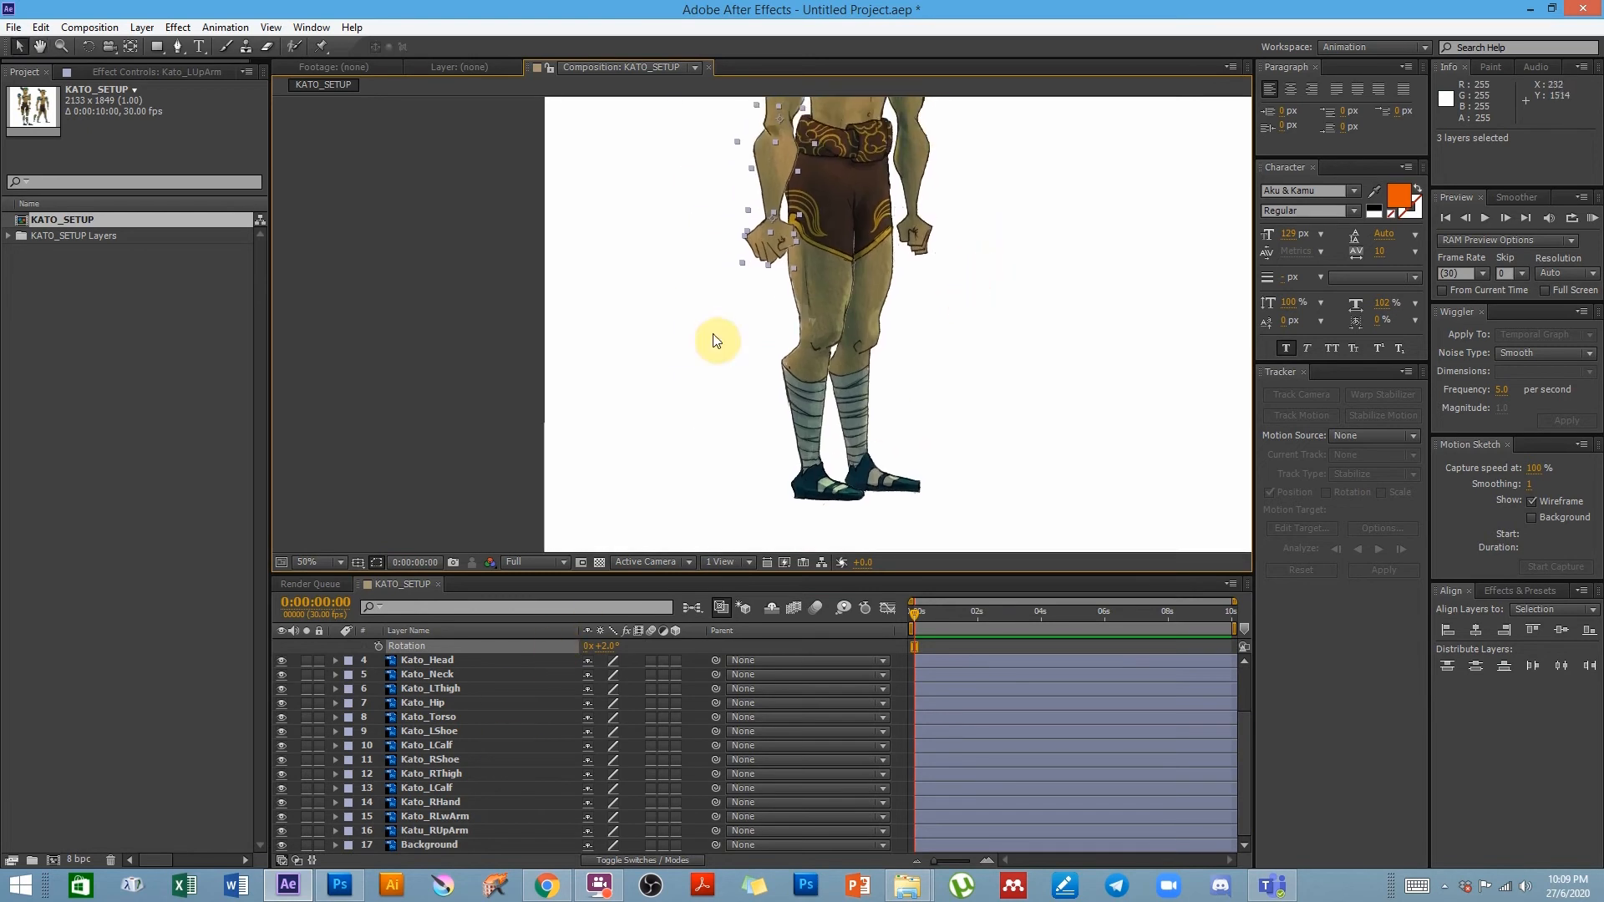
left_click(443, 732)
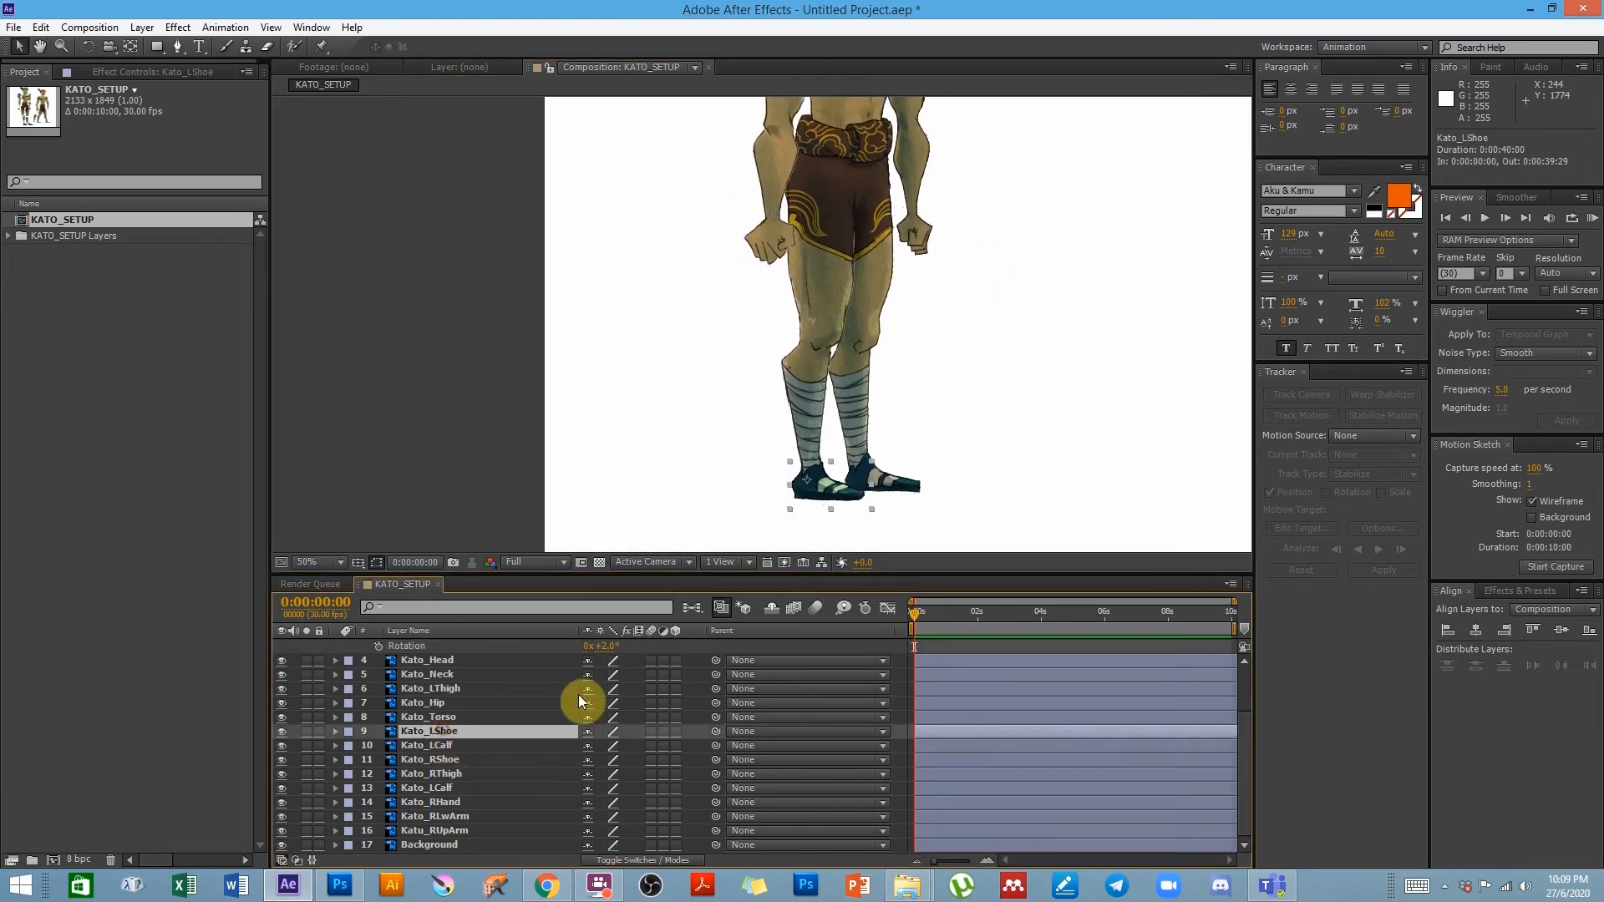
left_click_drag(716, 732, 455, 746)
left_click(455, 745)
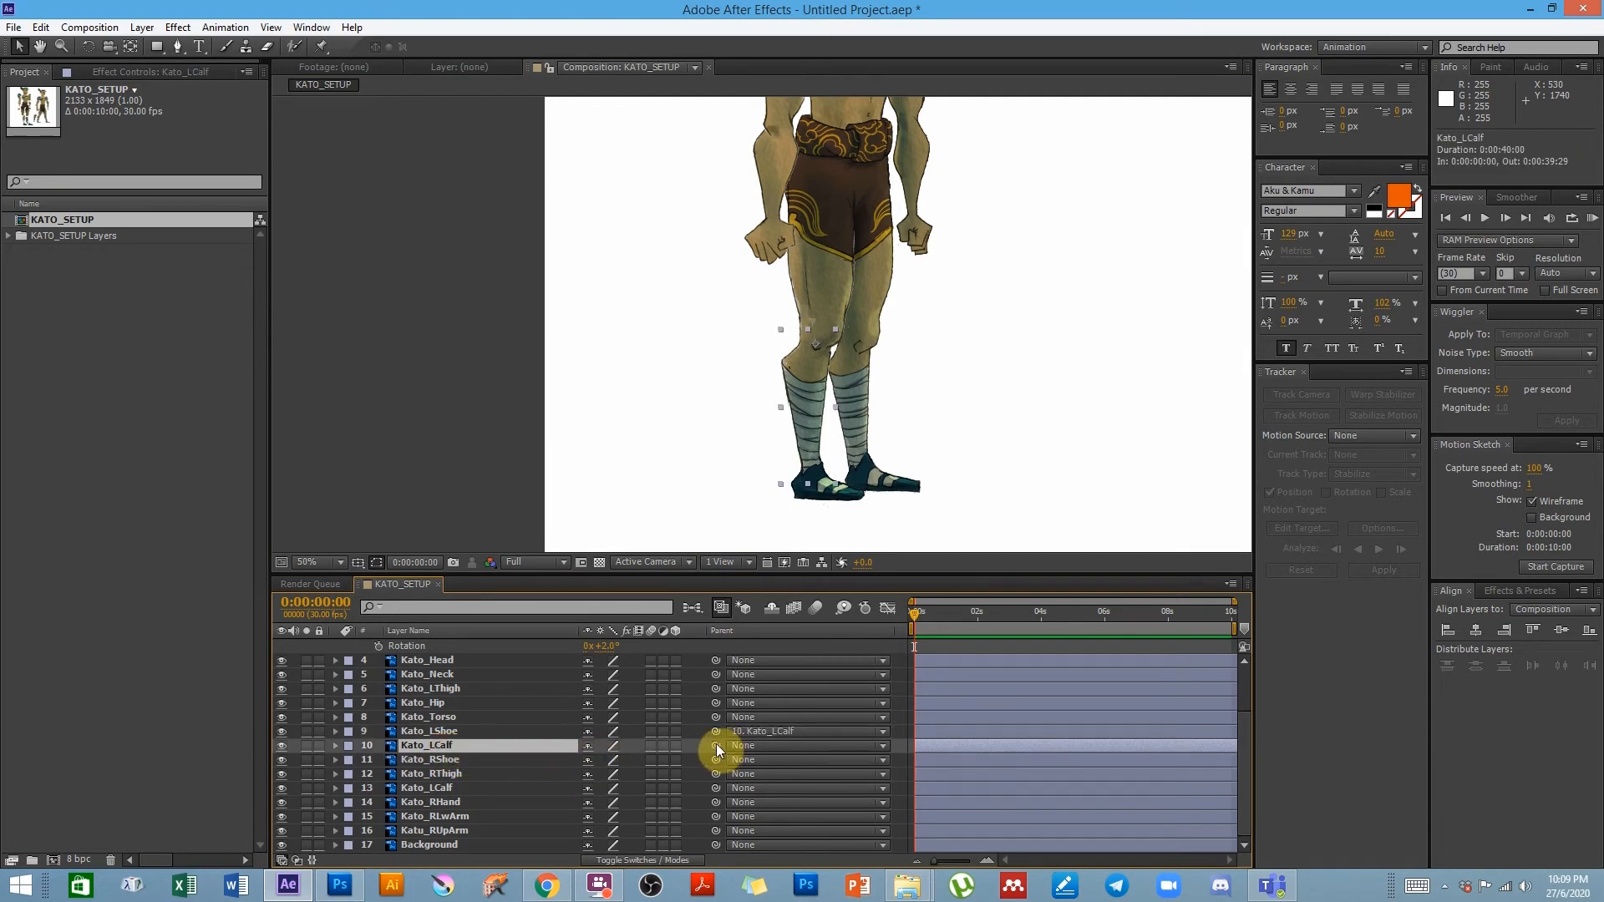
left_click_drag(714, 744, 449, 689)
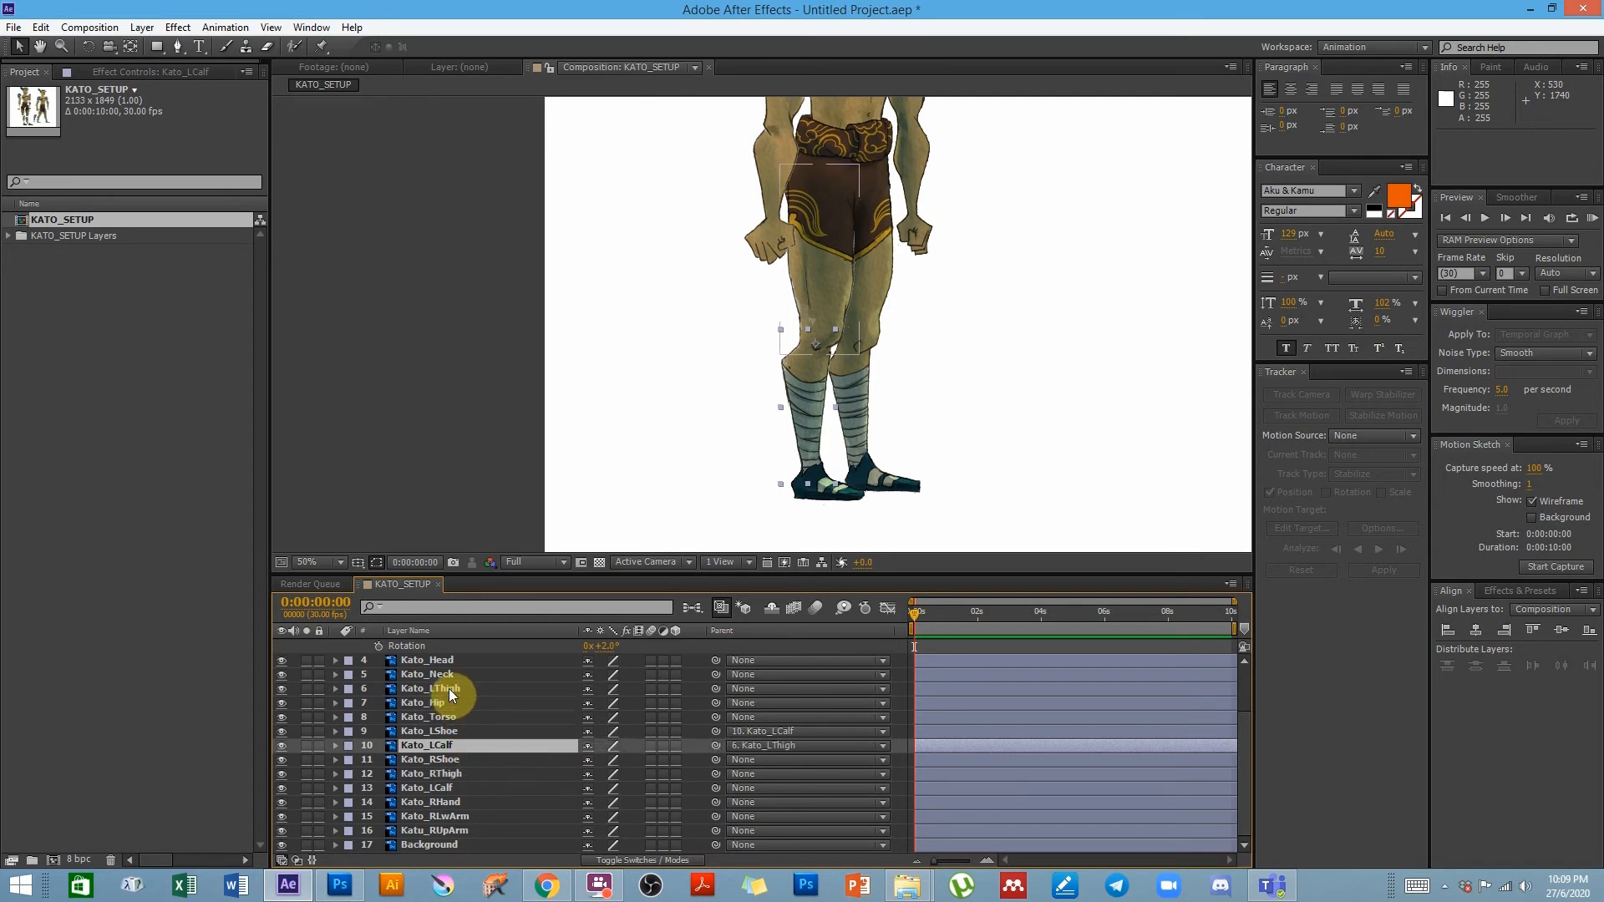
left_click(449, 689)
- Chain the upper body by parenting Kato_Head to Kato_Neck, Kato_Neck to Kato_Torso, and Kato_Torso to Kato_Hip
scroll(852, 376, "up", 5)
left_click_drag(842, 369, 846, 372)
left_click(824, 208)
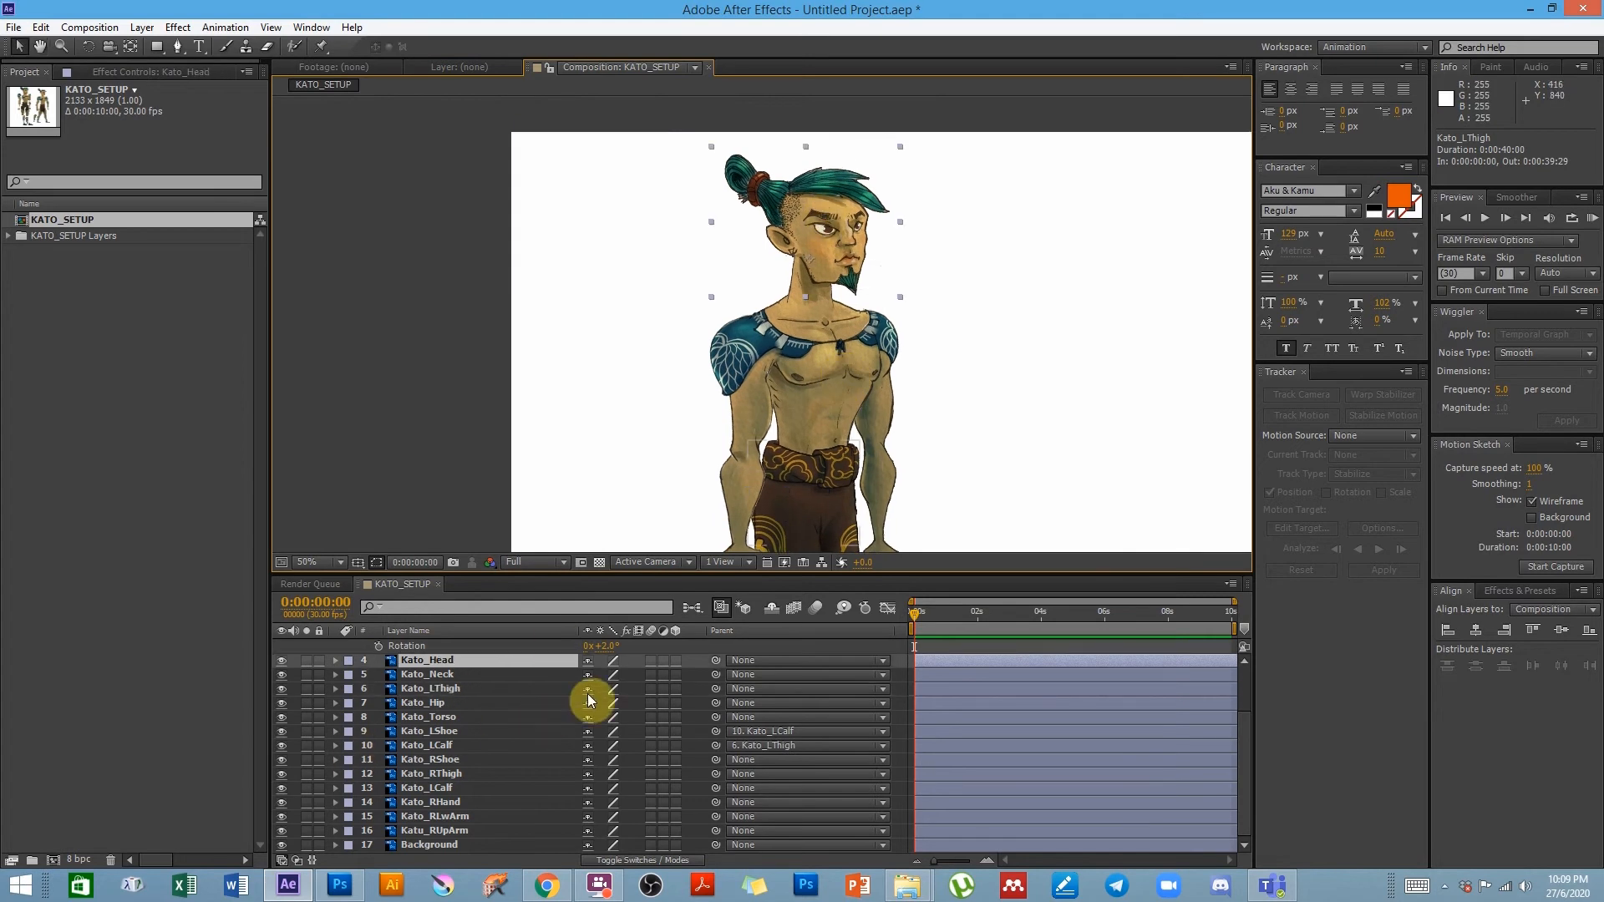
left_click_drag(715, 661, 510, 675)
left_click(510, 675)
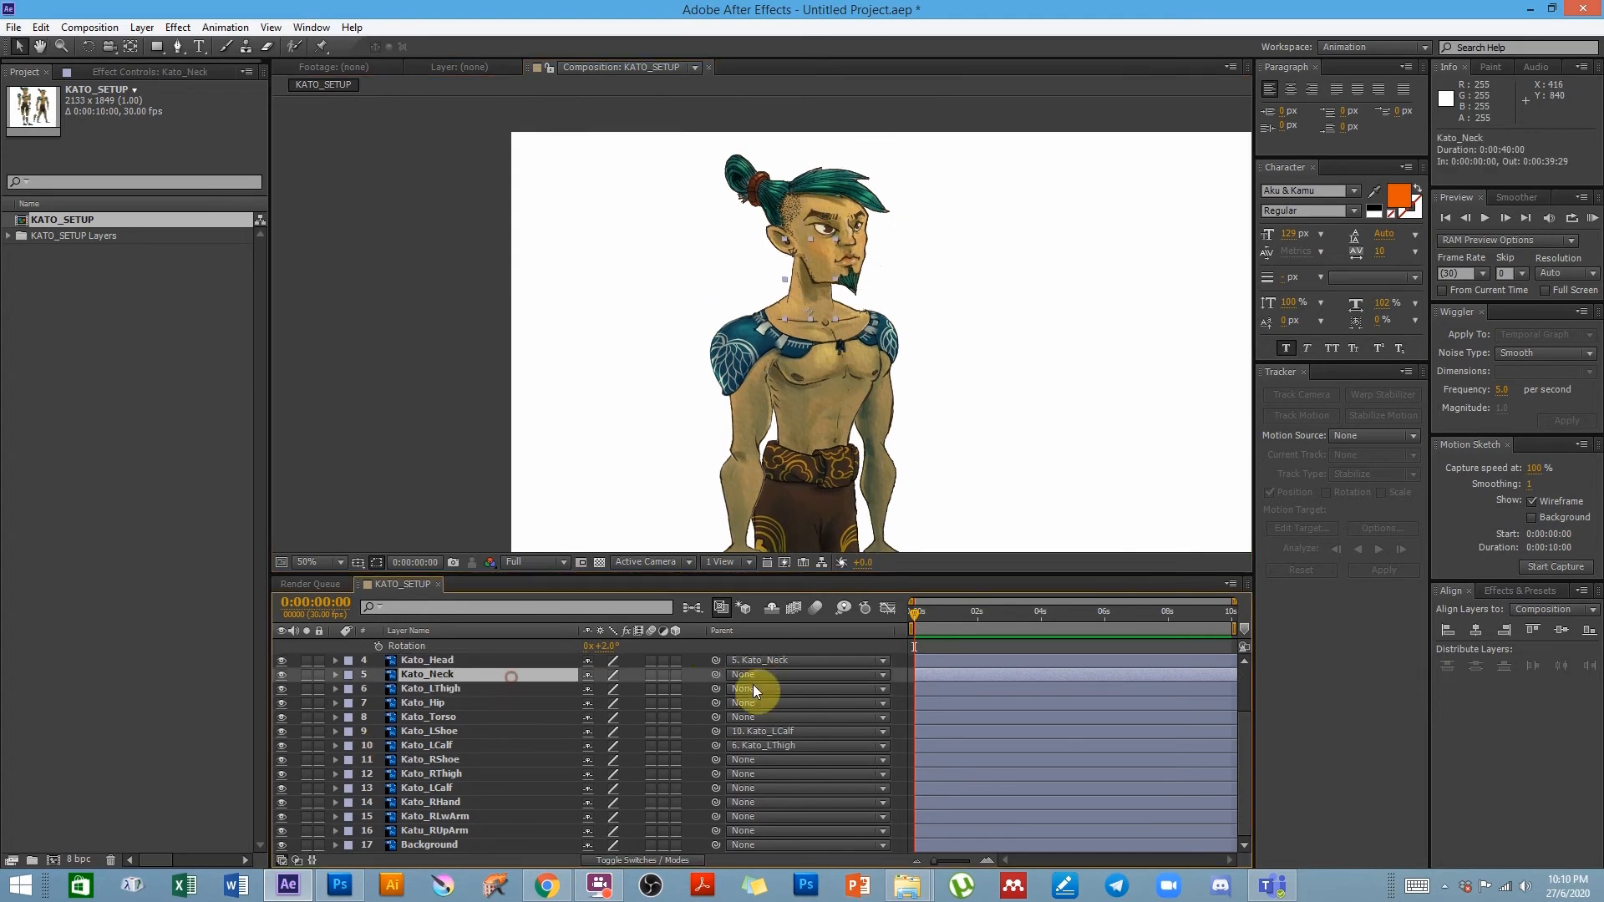
left_click_drag(716, 676, 448, 717)
left_click(448, 717)
left_click_drag(715, 718, 444, 703)
left_click(445, 704)
- Parent Kato_LThigh to Kato_Hip
key("space")
left_click_drag(745, 363, 770, 316)
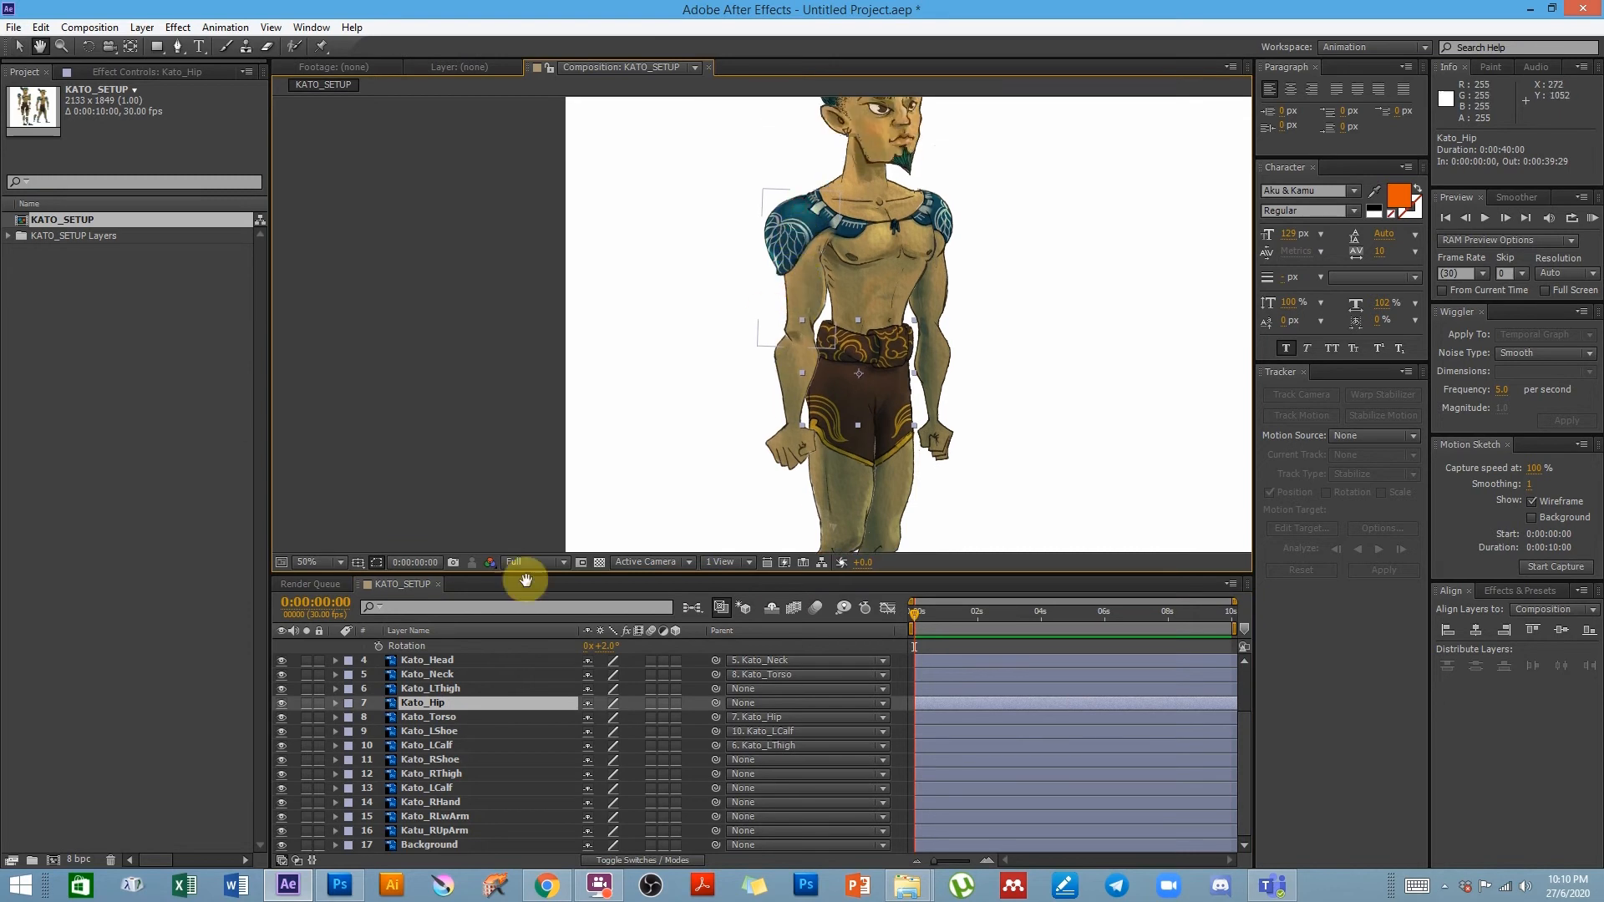
left_click(442, 747)
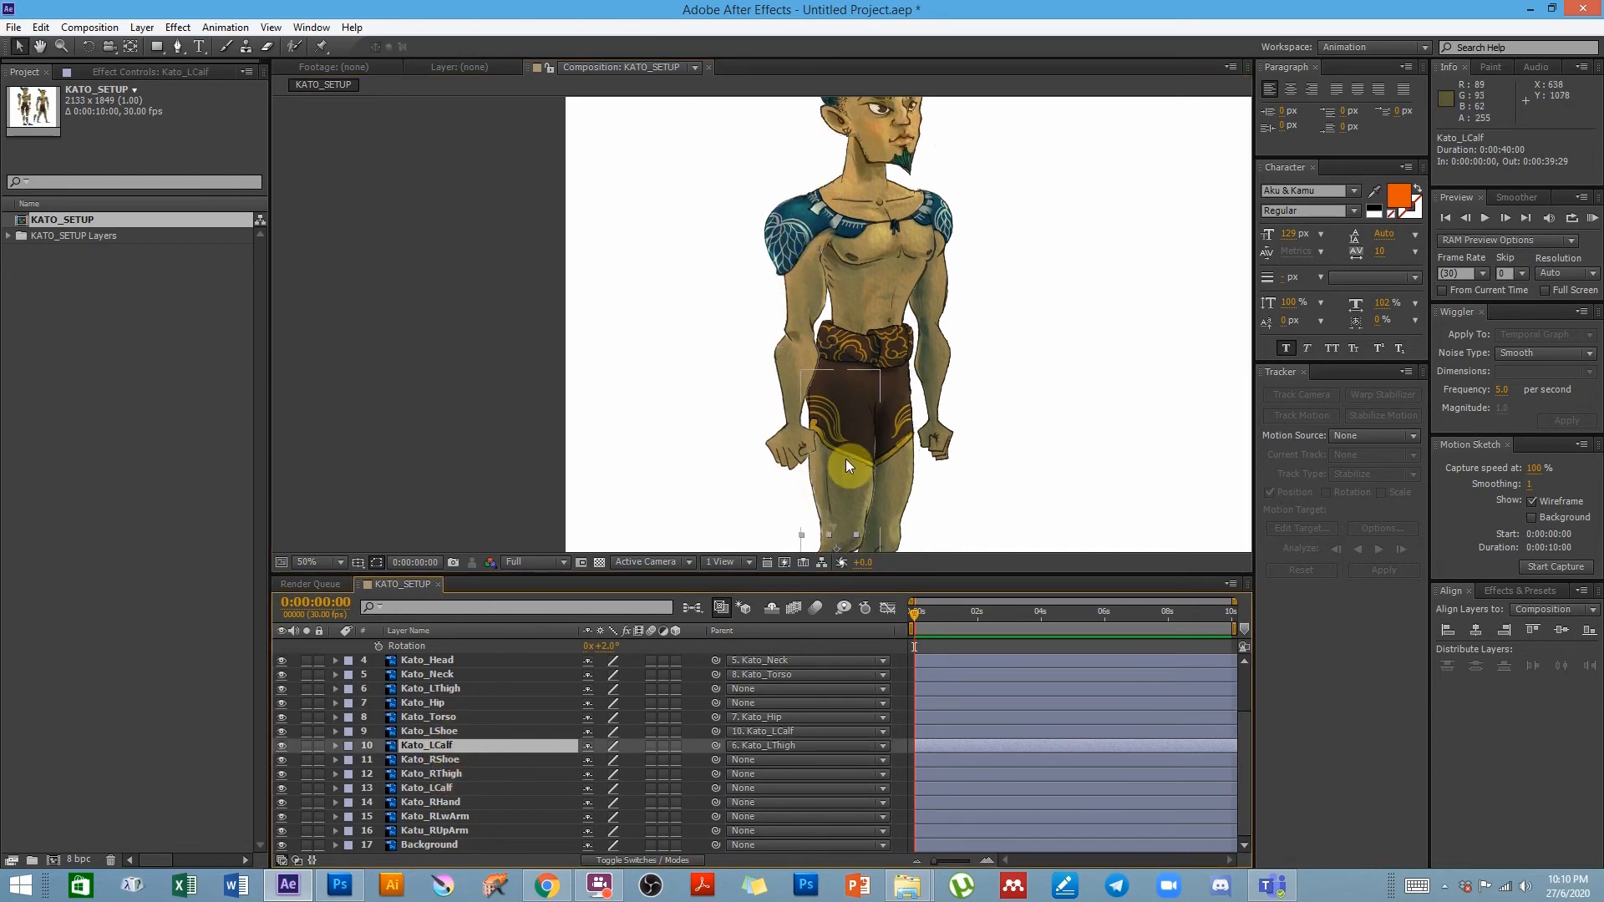
left_click(510, 688)
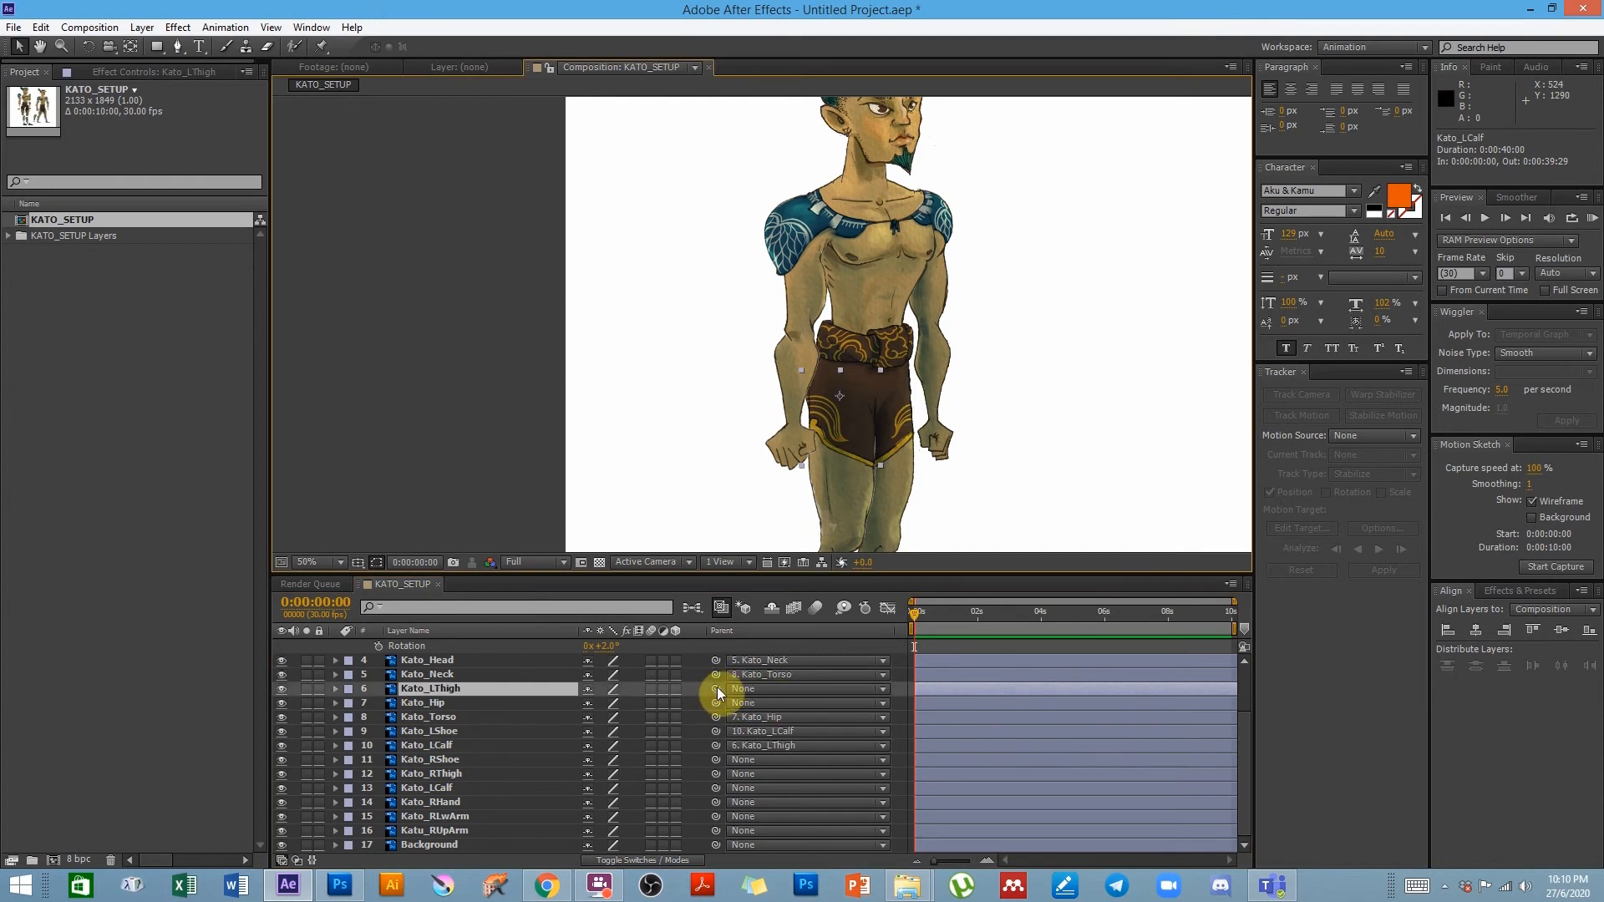
left_click_drag(716, 689, 422, 703)
left_click(422, 703)
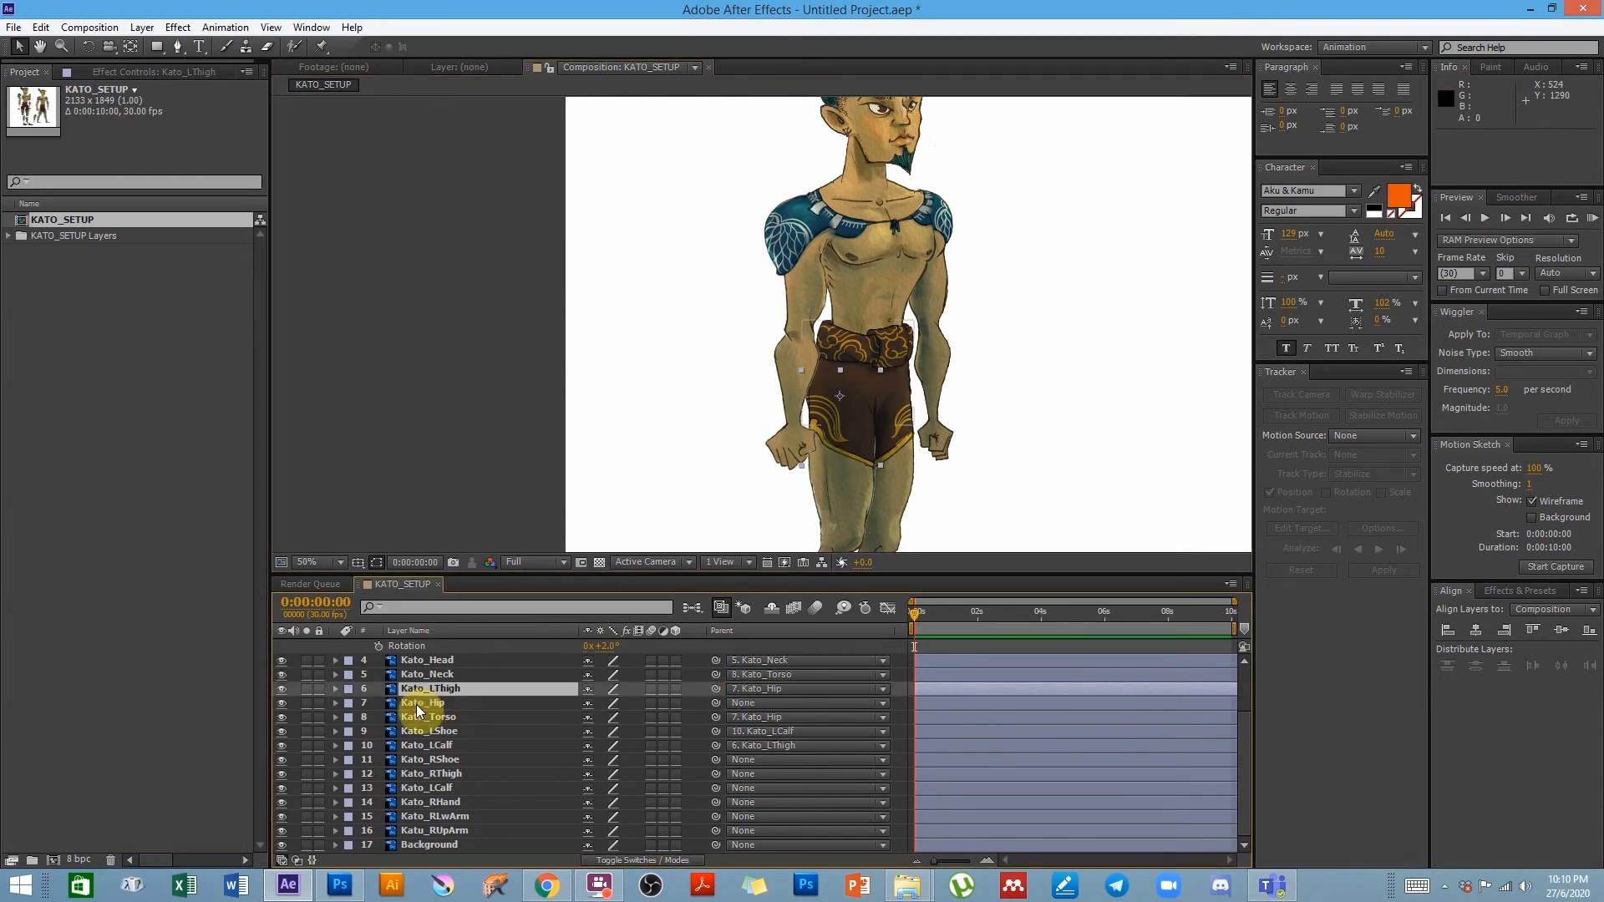
- Parent Kato_LUpArm to Kato_Torso
left_click(798, 232)
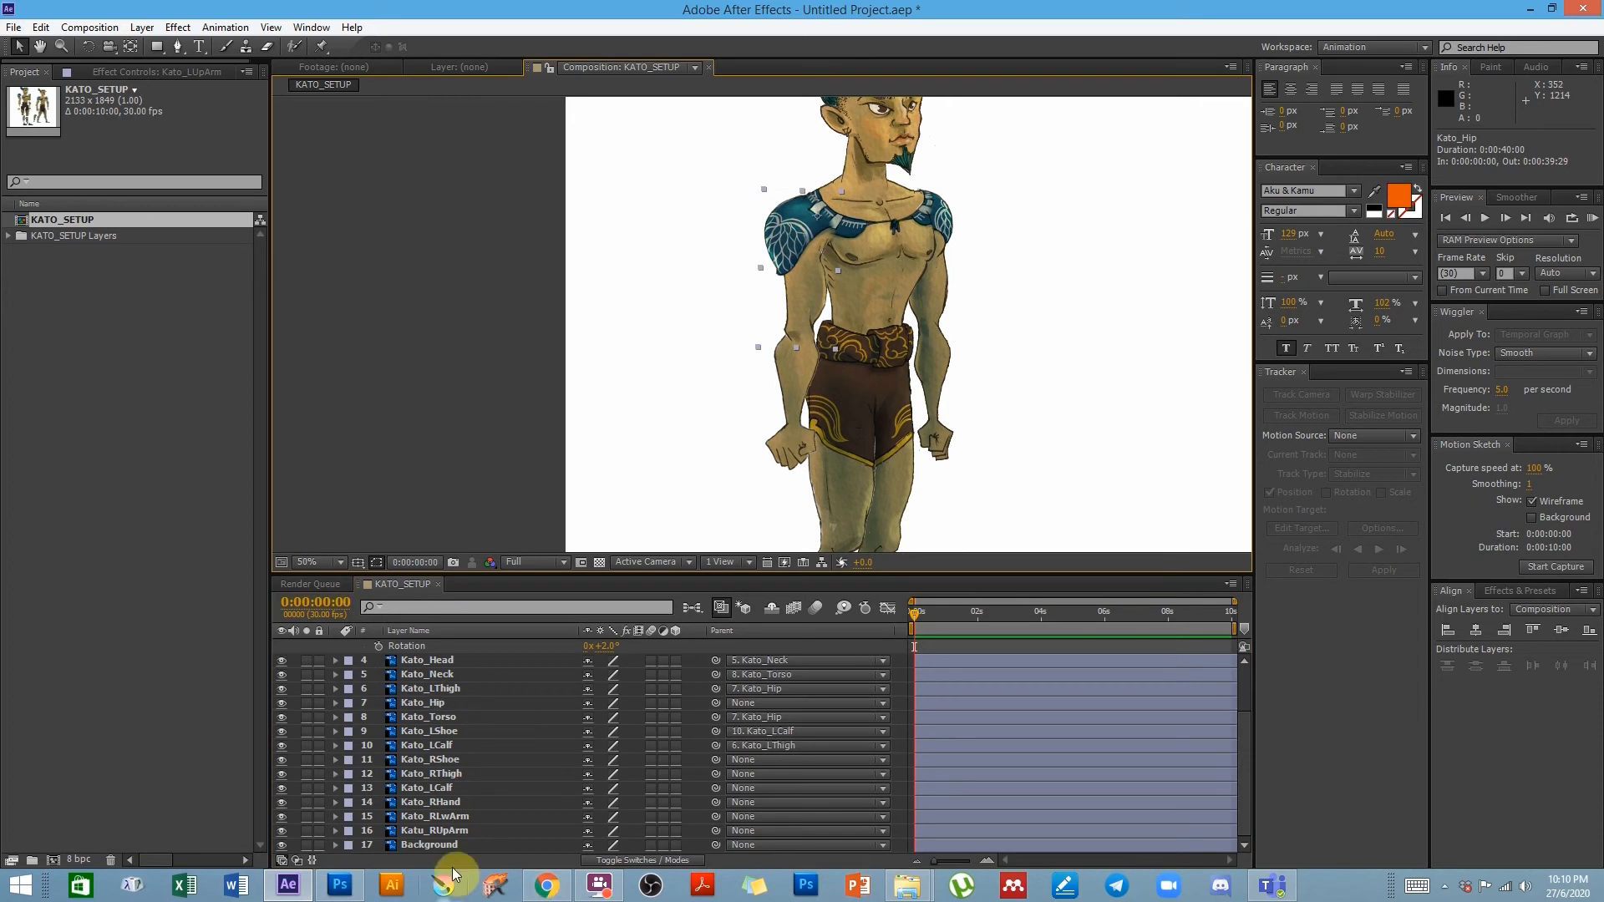
scroll(443, 752, "up", 3)
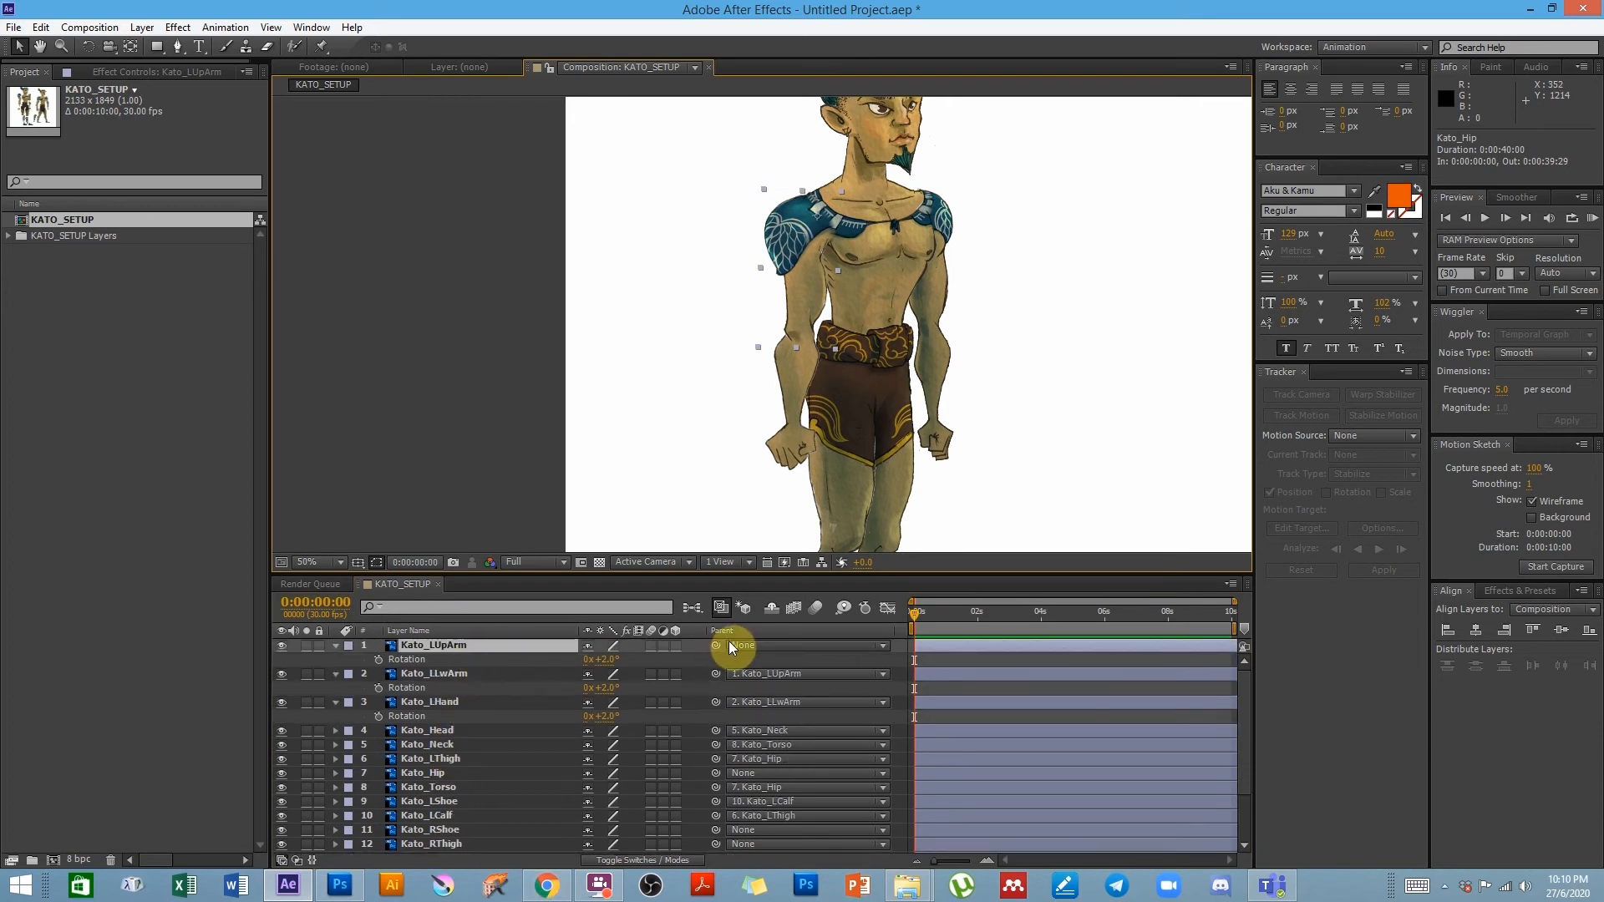
left_click_drag(715, 647, 440, 794)
left_click_drag(975, 402, 983, 448)
left_click_drag(951, 173, 933, 277)
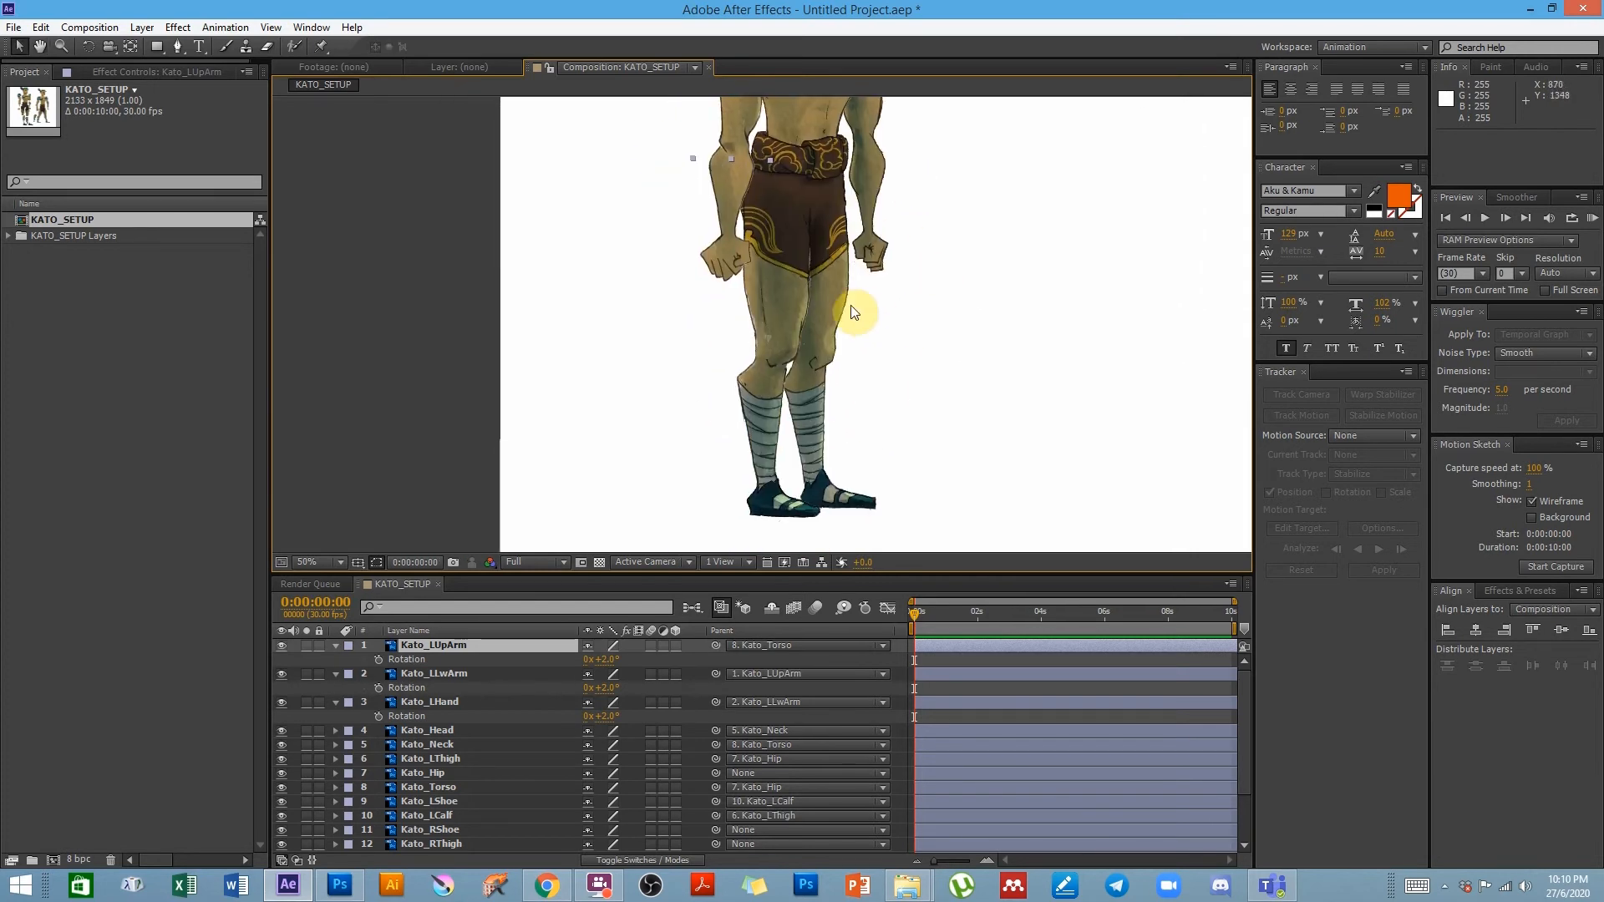
scroll(418, 794, "down", 3)
left_click_drag(717, 759, 458, 773)
left_click(461, 786)
left_click(458, 774)
left_click(456, 774)
left_click_drag(717, 774, 468, 788)
left_click(461, 788)
left_click(773, 774)
left_click(789, 434)
- Parent Kato_RShoe to the Kato_LCalf layer below Kato_RThigh, that calf to Kato_RThigh, and Kato_RThigh to Kato_Hip
left_click(449, 759)
left_click_drag(717, 760, 437, 790)
left_click(438, 788)
left_click_drag(716, 788, 459, 774)
left_click(458, 774)
left_click(773, 774)
left_click(788, 567)
- Parent Kato_RHand to Kato_RLwArm, Kato_RLwArm to Kato_RUpArm, and Kato_RUpArm to Kato_Torso
left_click(474, 802)
left_click_drag(716, 802, 461, 833)
left_click(457, 817)
left_click(462, 833)
left_click_drag(717, 832, 458, 724)
left_click(1001, 300)
- Try rotating the Kato_RUpArm, Kato_RLwArm and Kato_RHand layers together and undo the rotation
left_click(490, 833)
left_click(476, 803, "shift")
key("r")
scroll(867, 393, "down", 2)
scroll(867, 393, "up", 2)
left_click_drag(612, 787, 492, 798)
key("ctrl+z")
- Try rotating the upper Kato_LCalf layer together with Kato_RShoe and Kato_RThigh, and undo the rotation
left_click(439, 719)
left_click(441, 745, "shift")
left_click_drag(768, 466, 797, 322)
key("r")
left_click_drag(603, 732, 633, 738)
key("ctrl+z")
- Go through the shoe, calf and thigh layers one by one to check which parts and parents belong to each leg
left_click(704, 462)
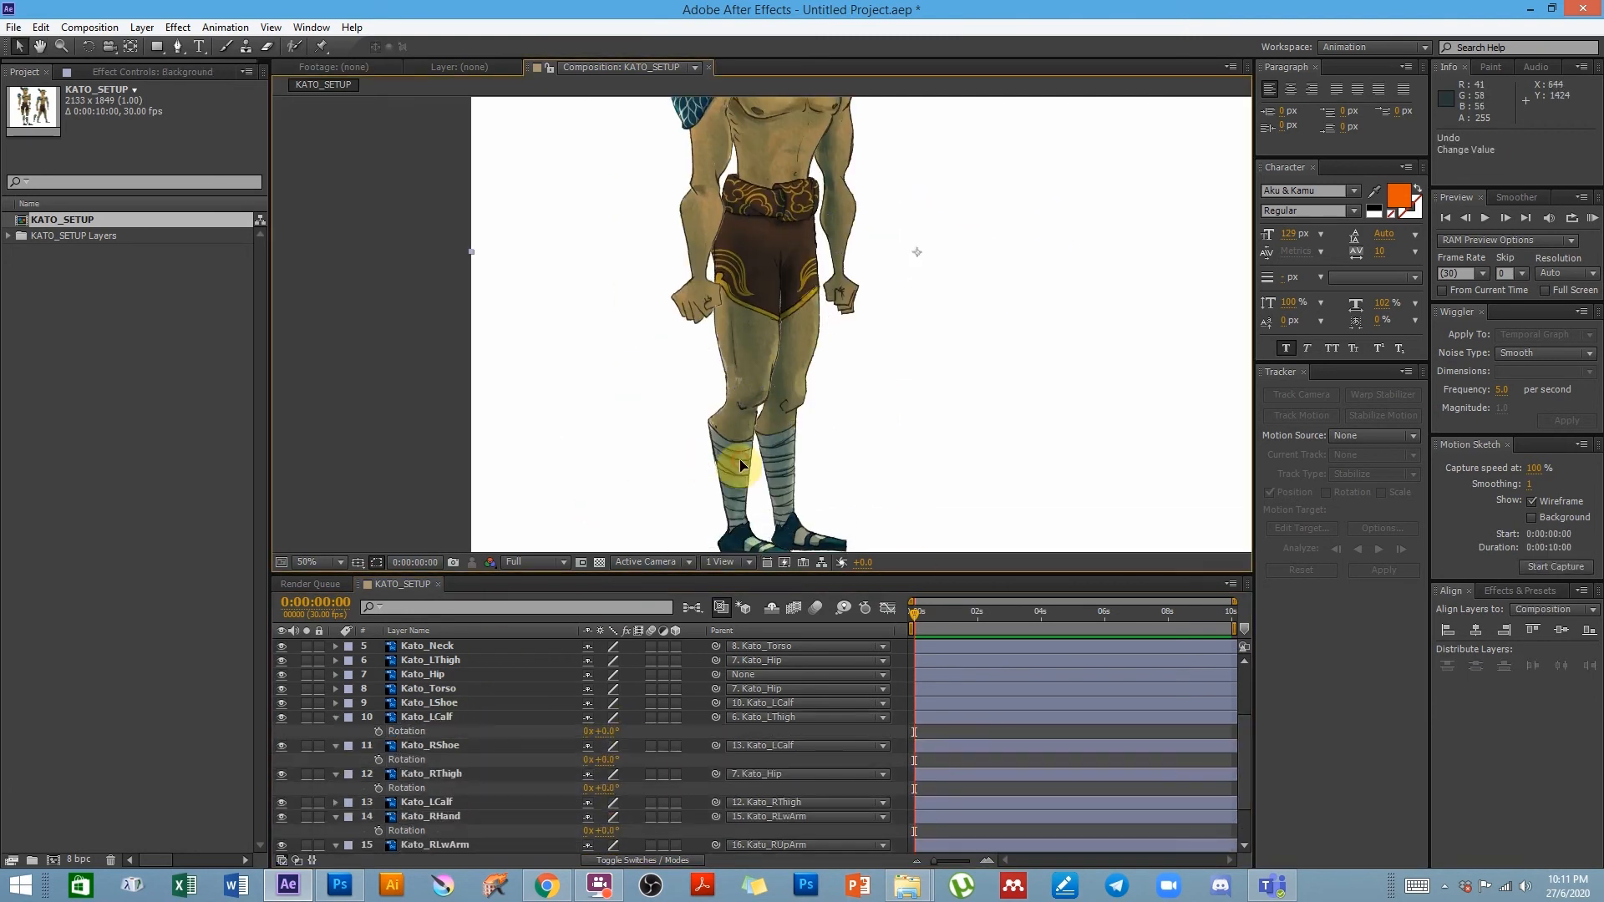
left_click_drag(881, 469, 914, 425)
left_click_drag(616, 449, 854, 302)
key("v")
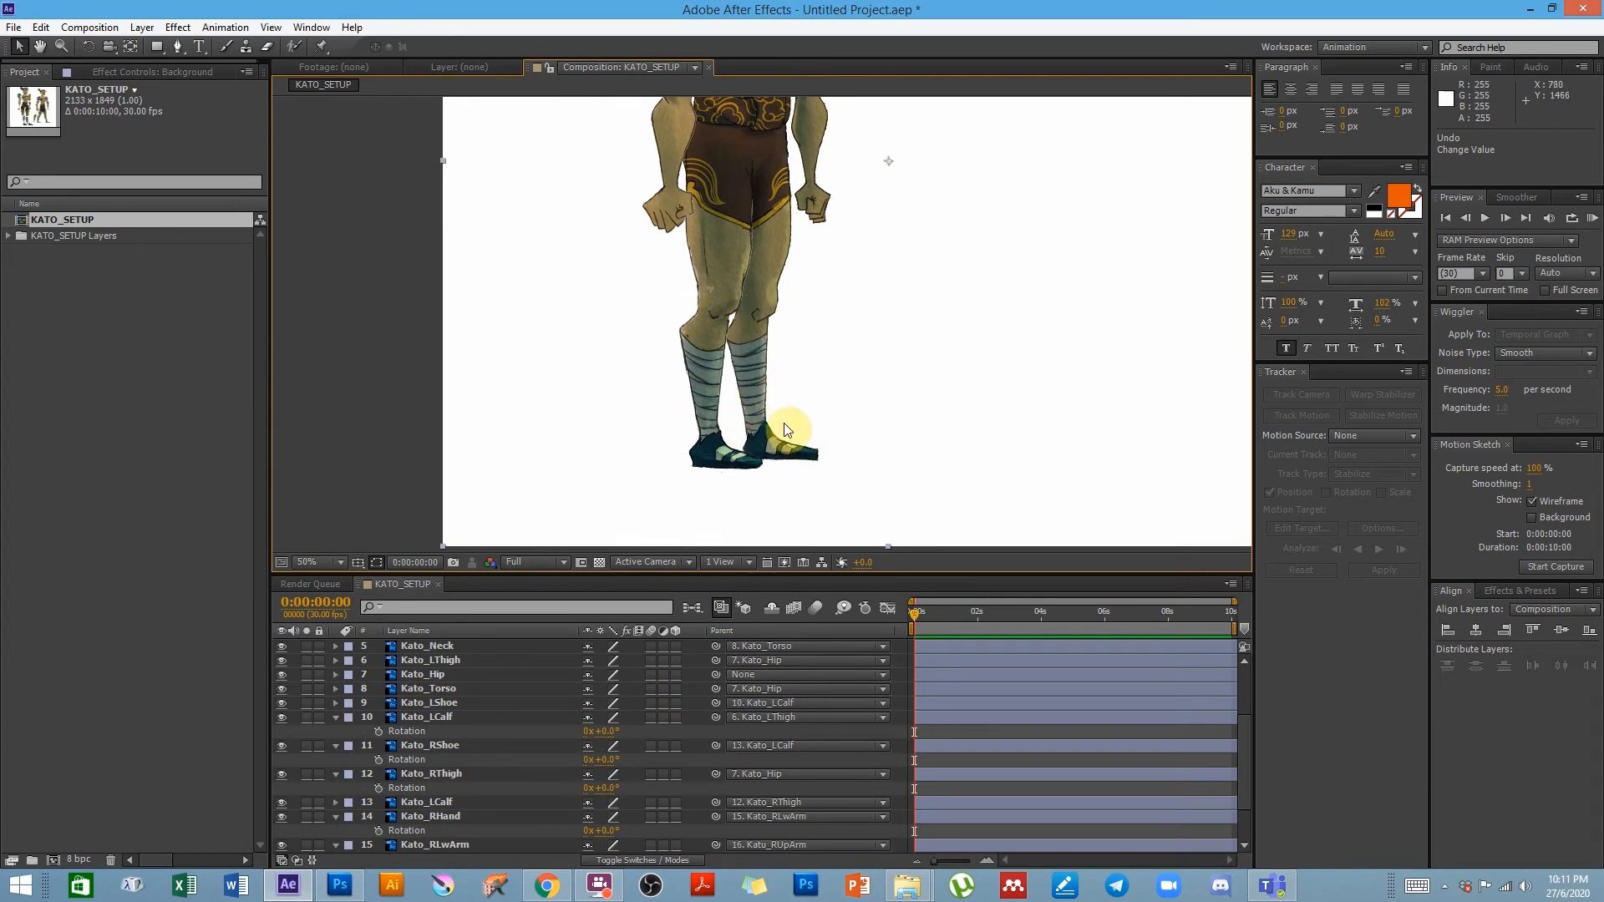
left_click(432, 704)
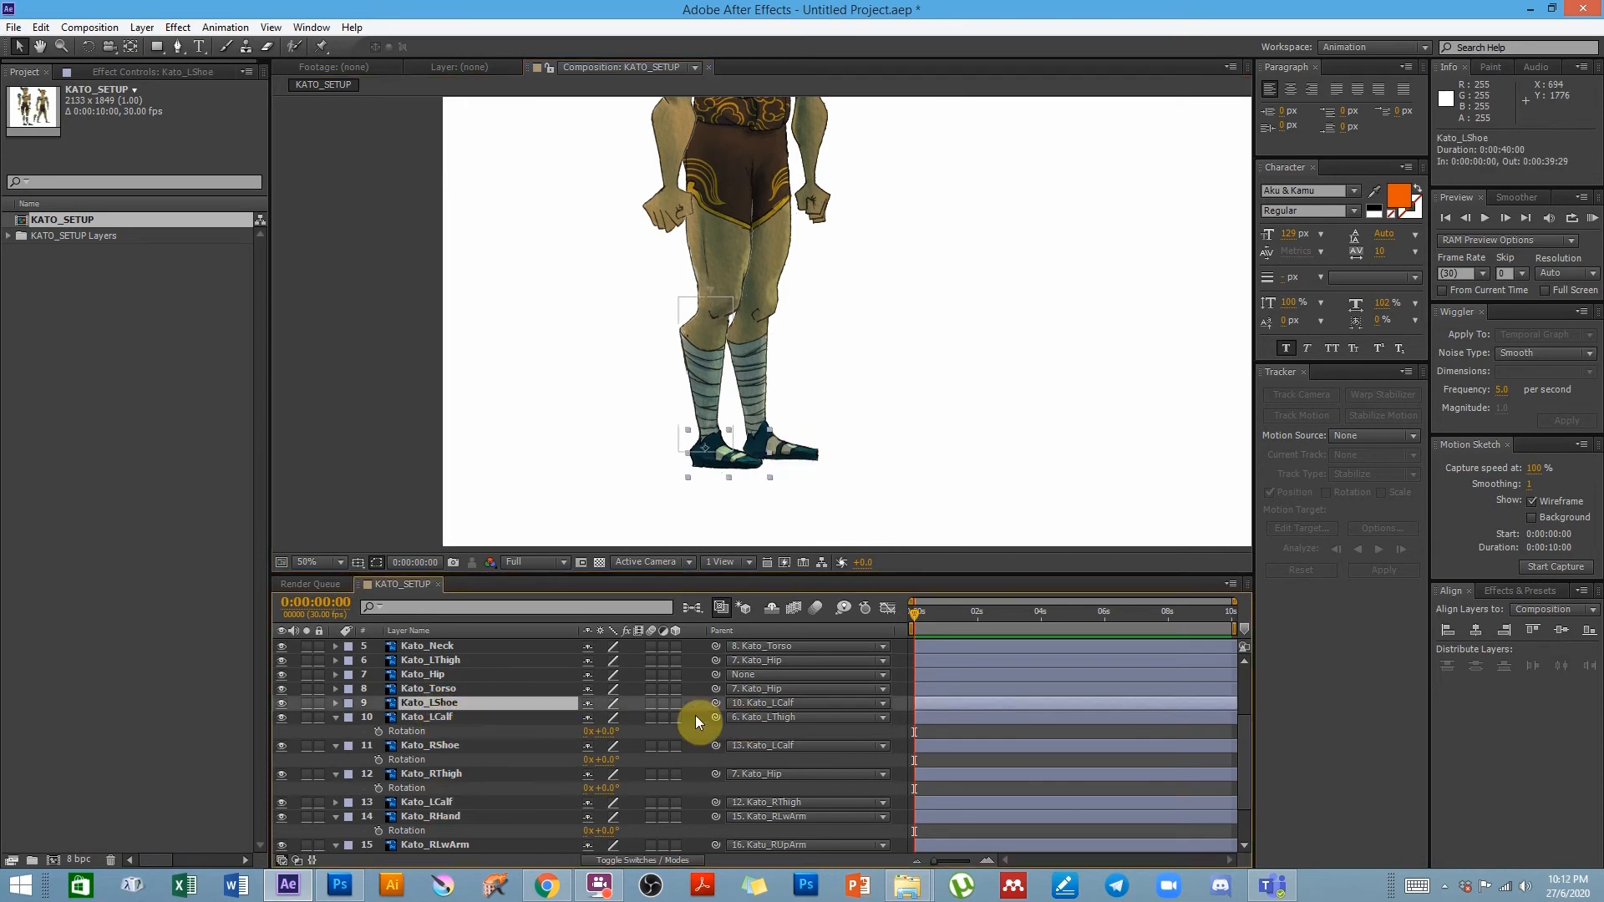
left_click(432, 719)
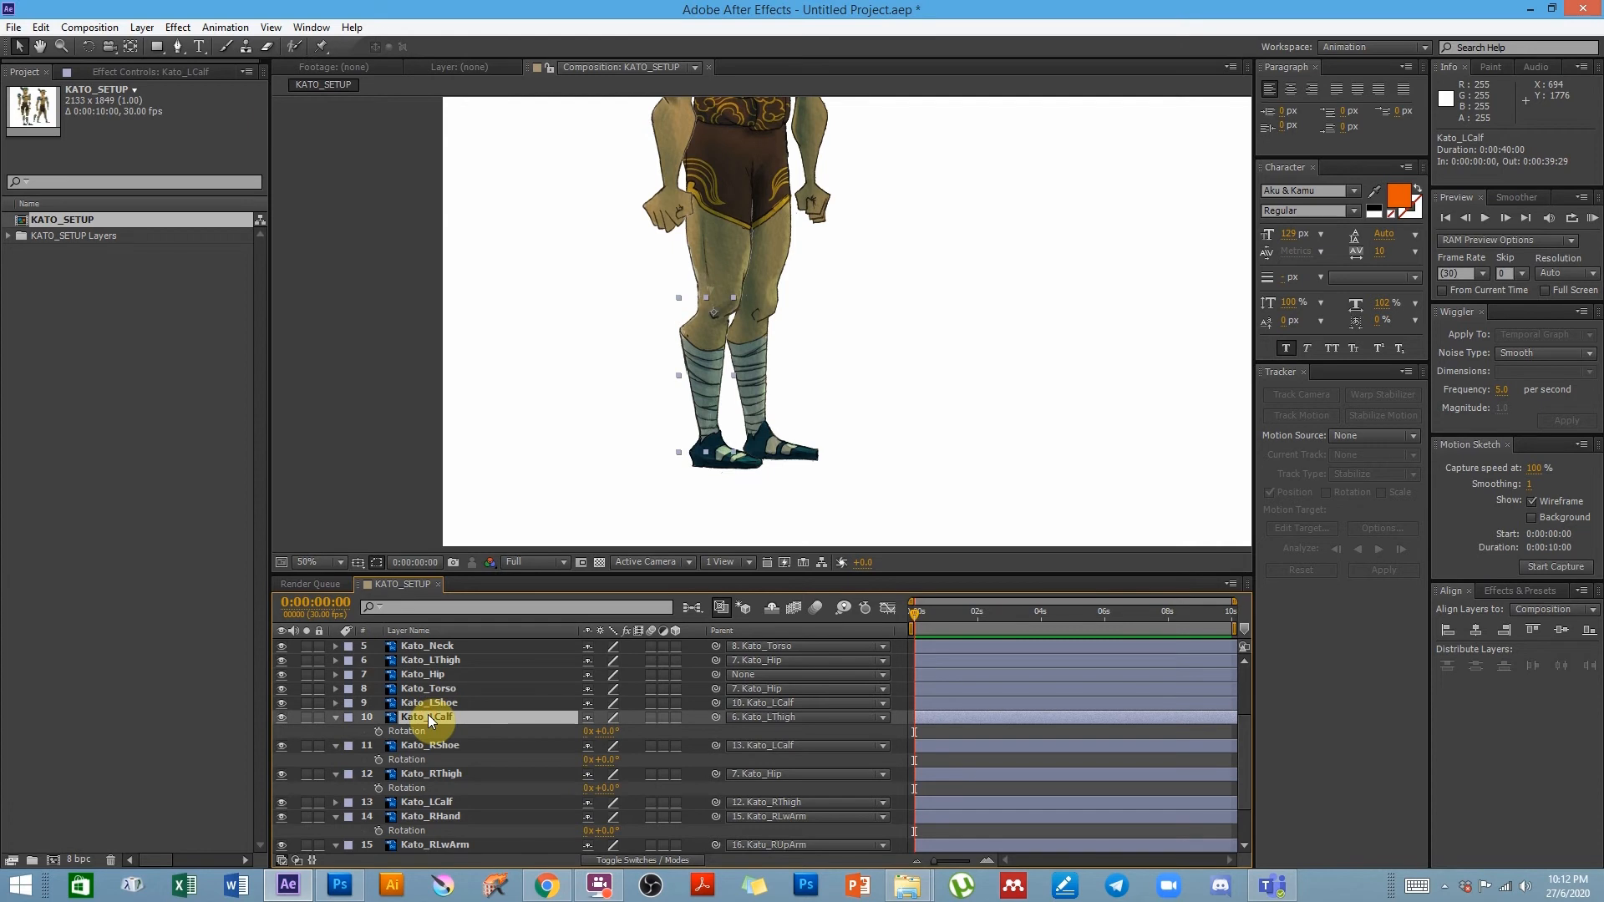
left_click(440, 662)
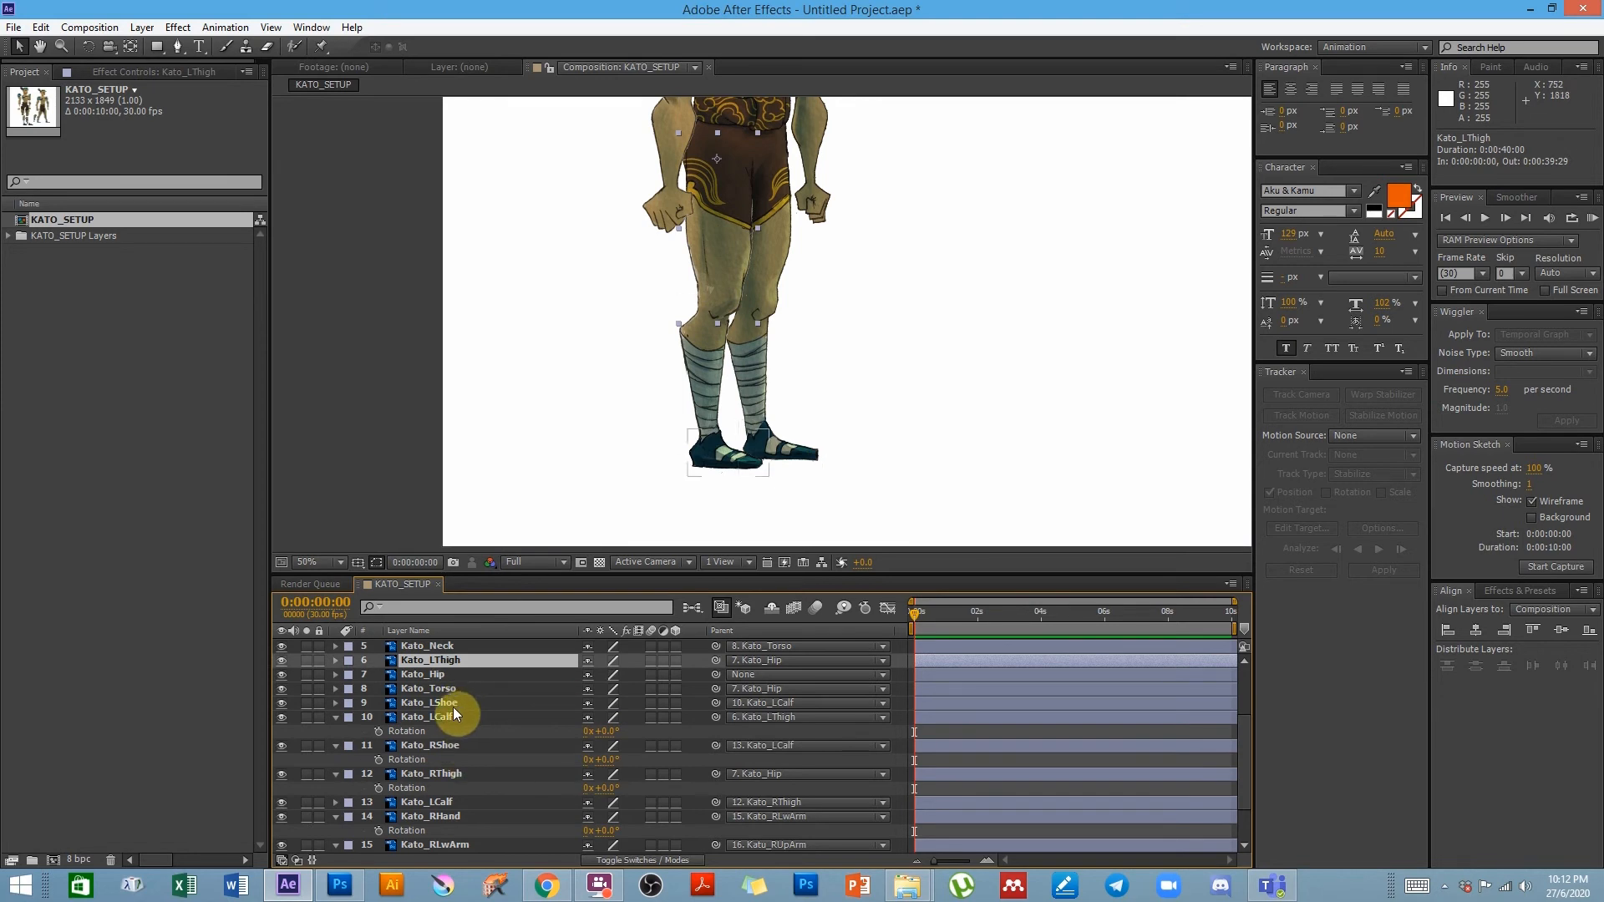
left_click(447, 749)
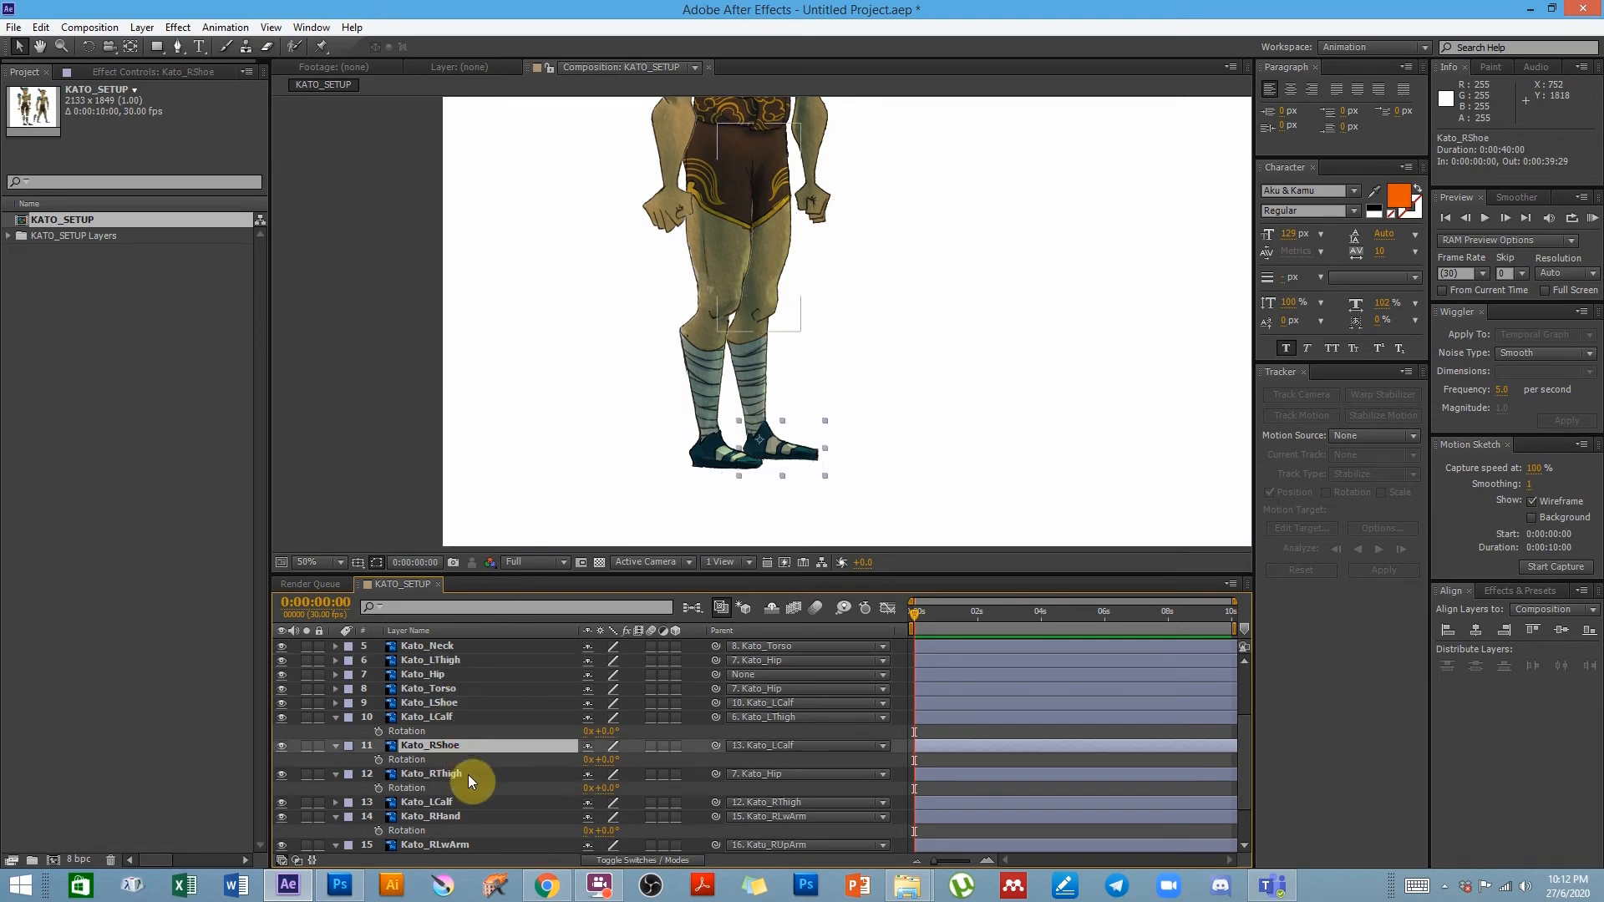
left_click(435, 803)
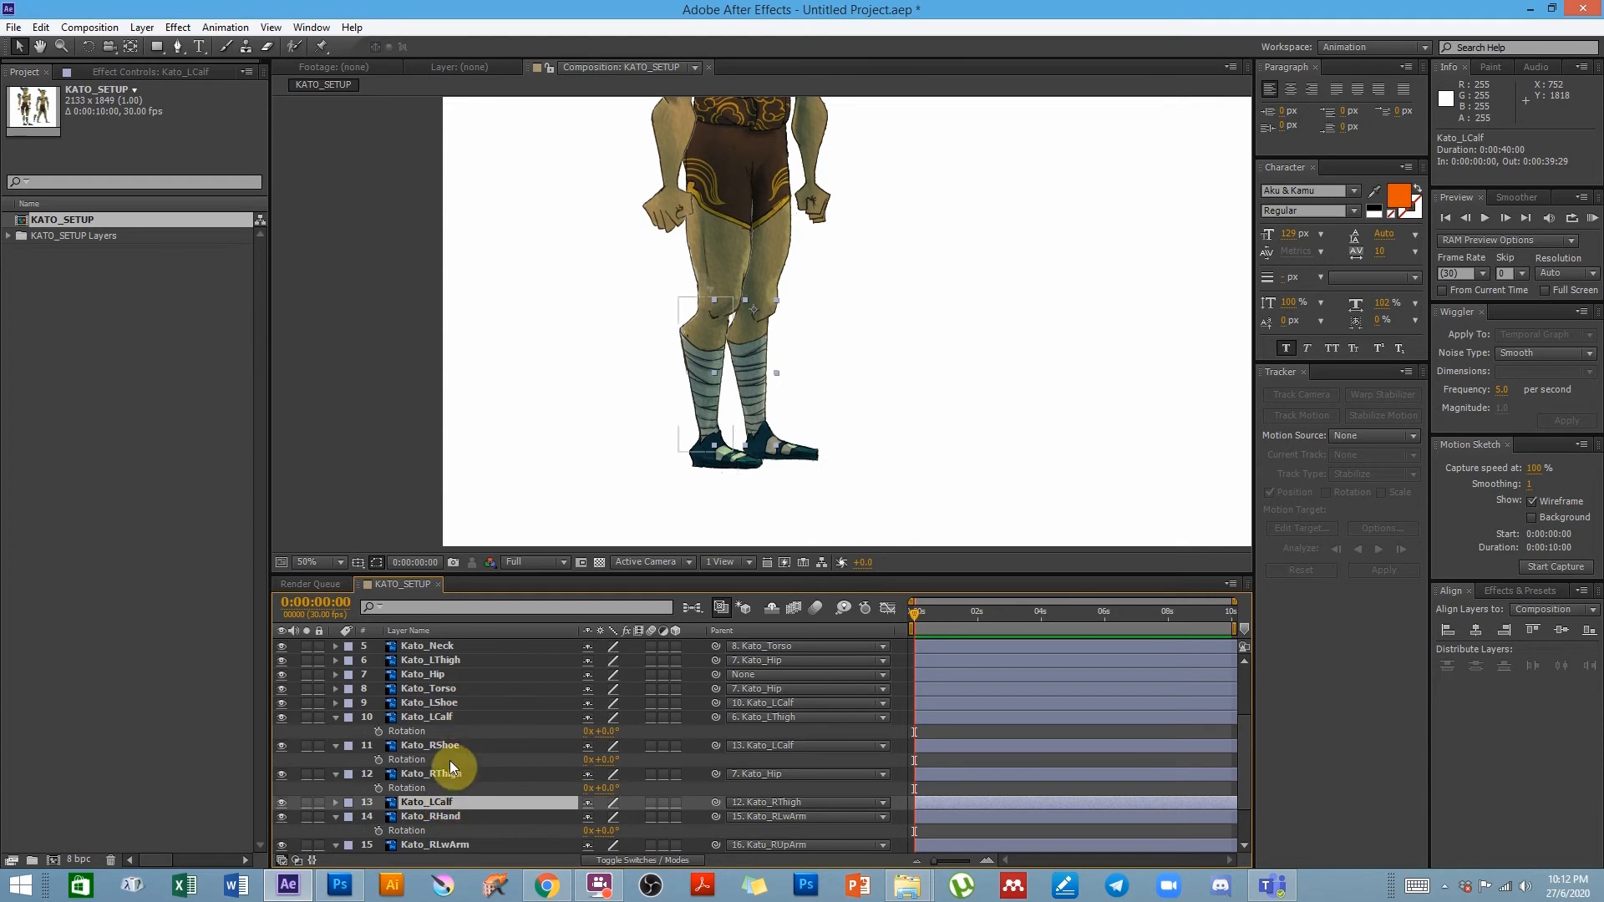
- Examine the right leg's calf and Kato_RThigh layers up close around the knee
left_click_drag(713, 433, 735, 401)
scroll(736, 397, "down", 2)
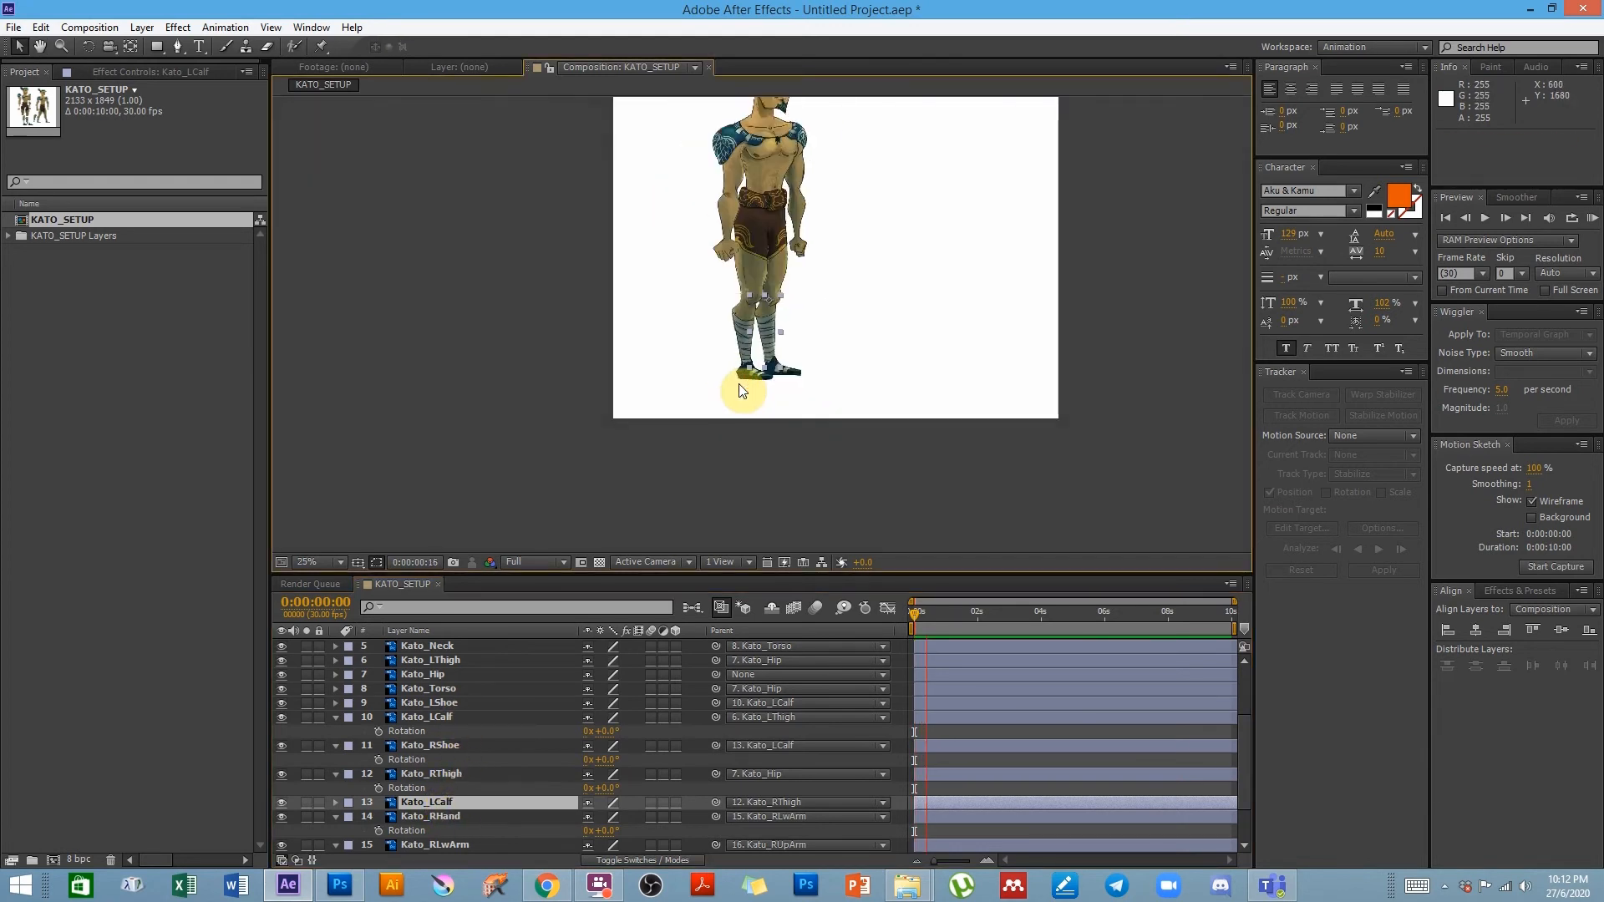
key("space")
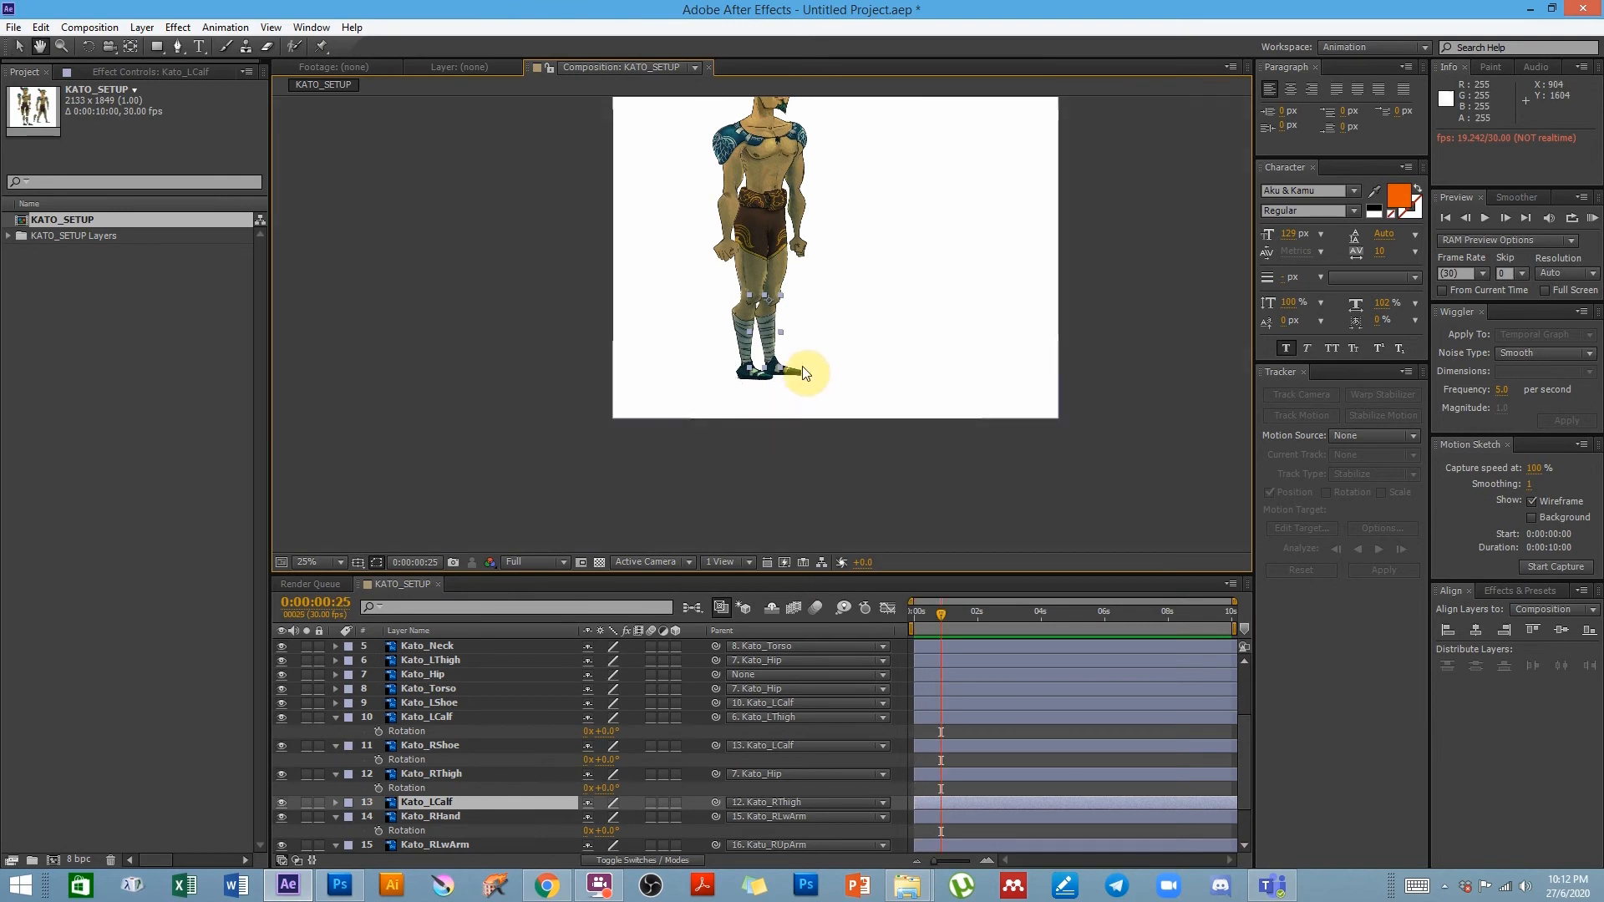
scroll(802, 368, "up", 4)
left_click_drag(942, 409, 904, 396)
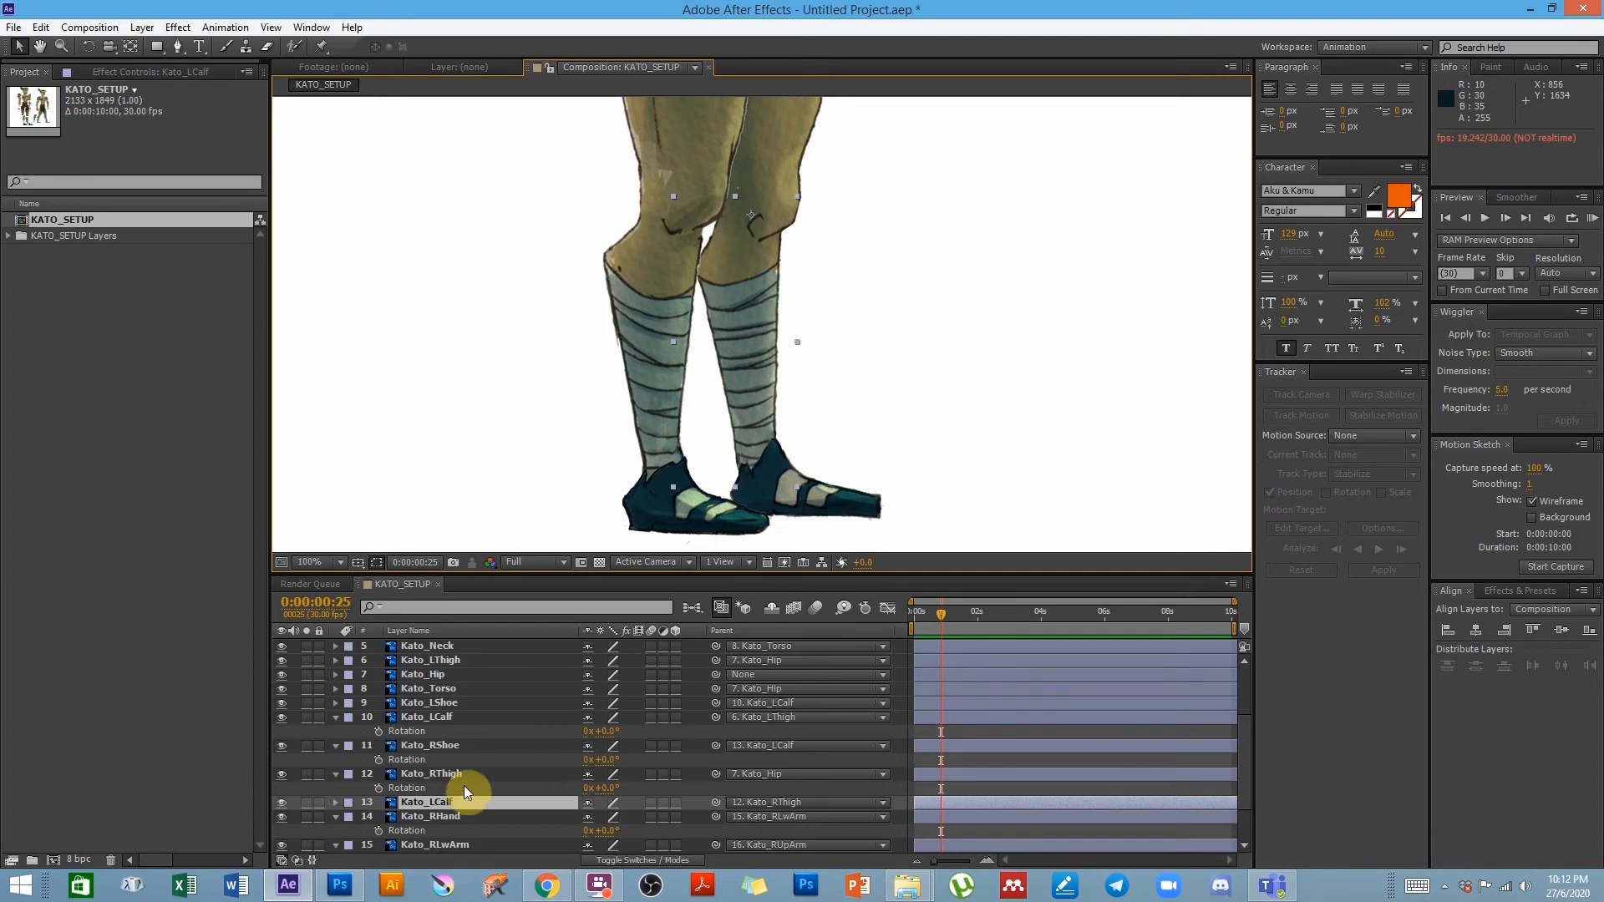
left_click(443, 805)
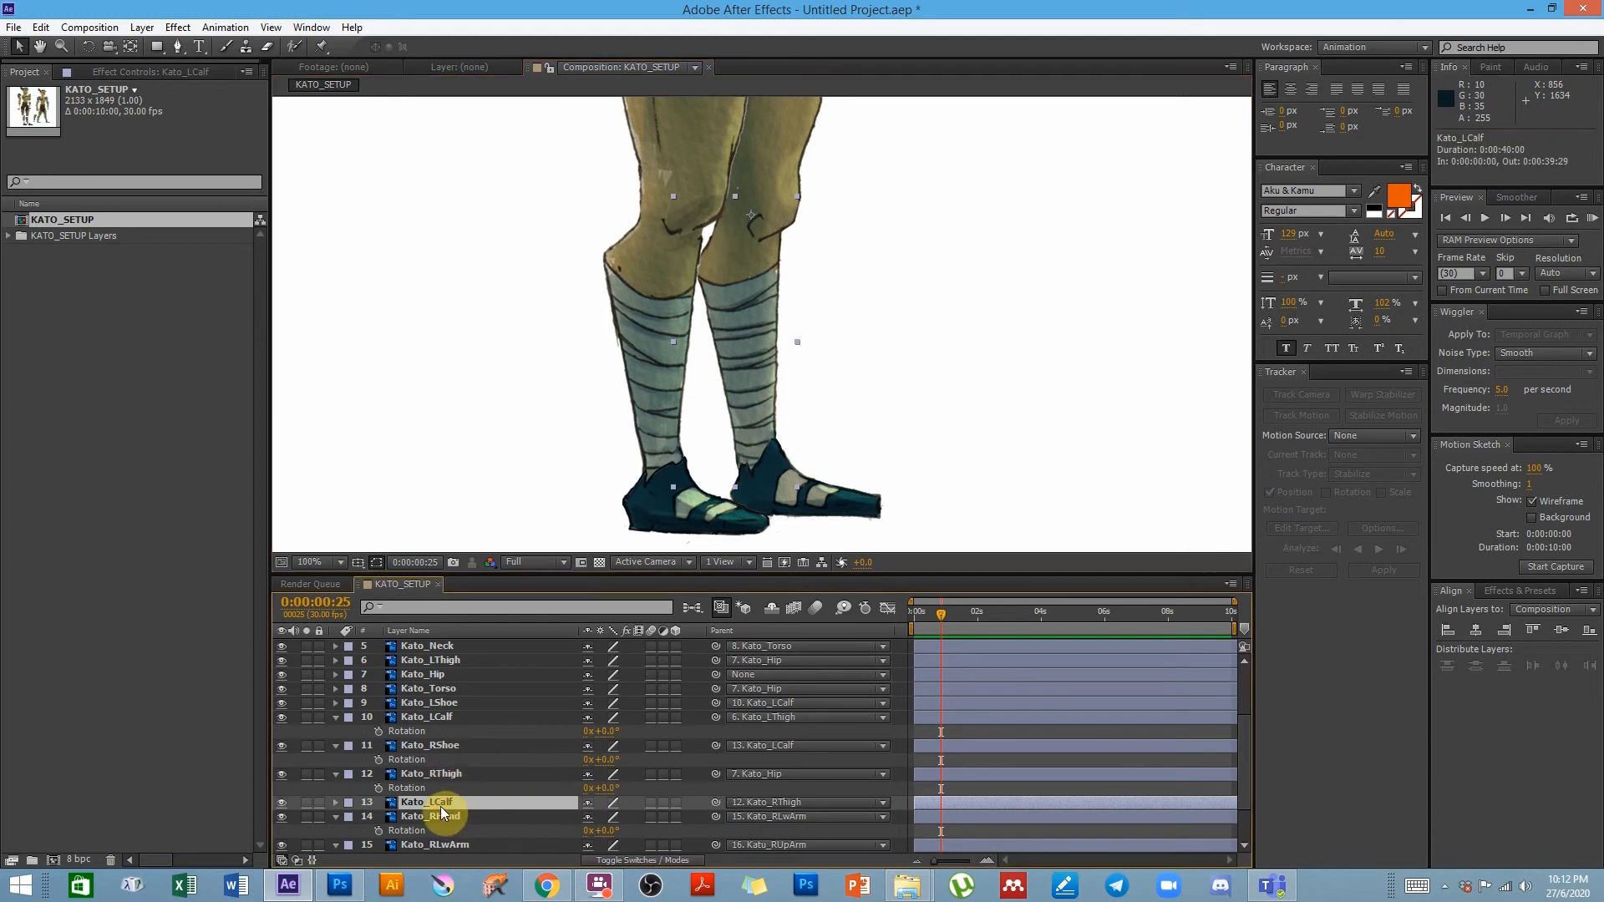
left_click(455, 774)
key("space")
left_click_drag(976, 199, 973, 335)
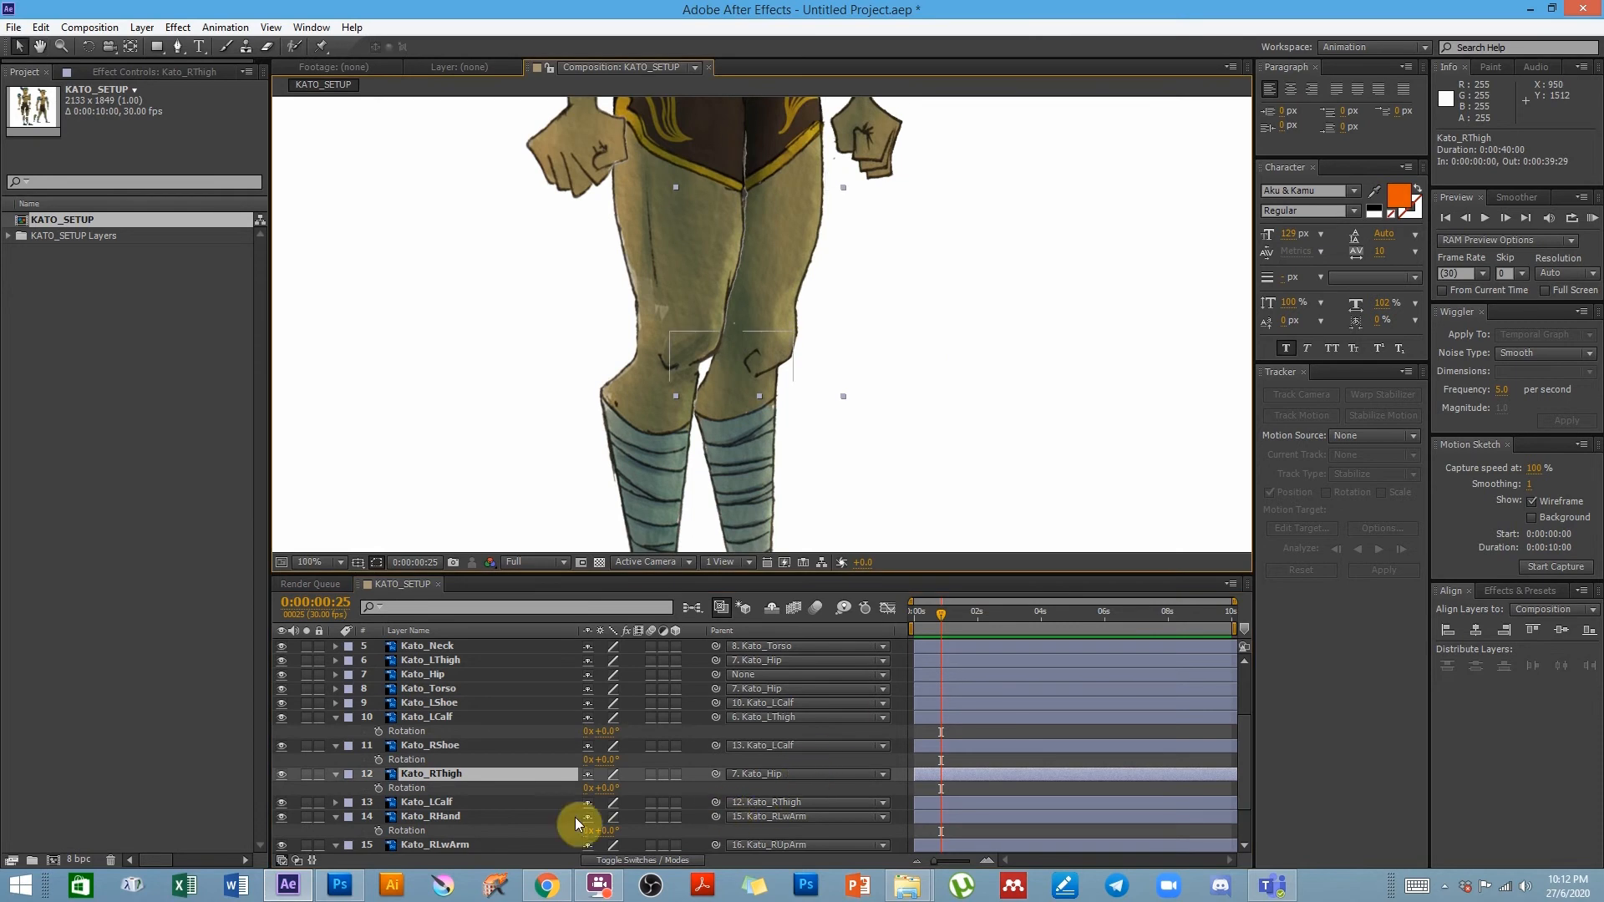
- Test the right leg's bend by rotating Kato_RShoe, Kato_RThigh and the lower Kato_LCalf layer together to 24°
left_click(444, 804)
left_click(444, 773, "ctrl")
left_click(443, 747, "ctrl")
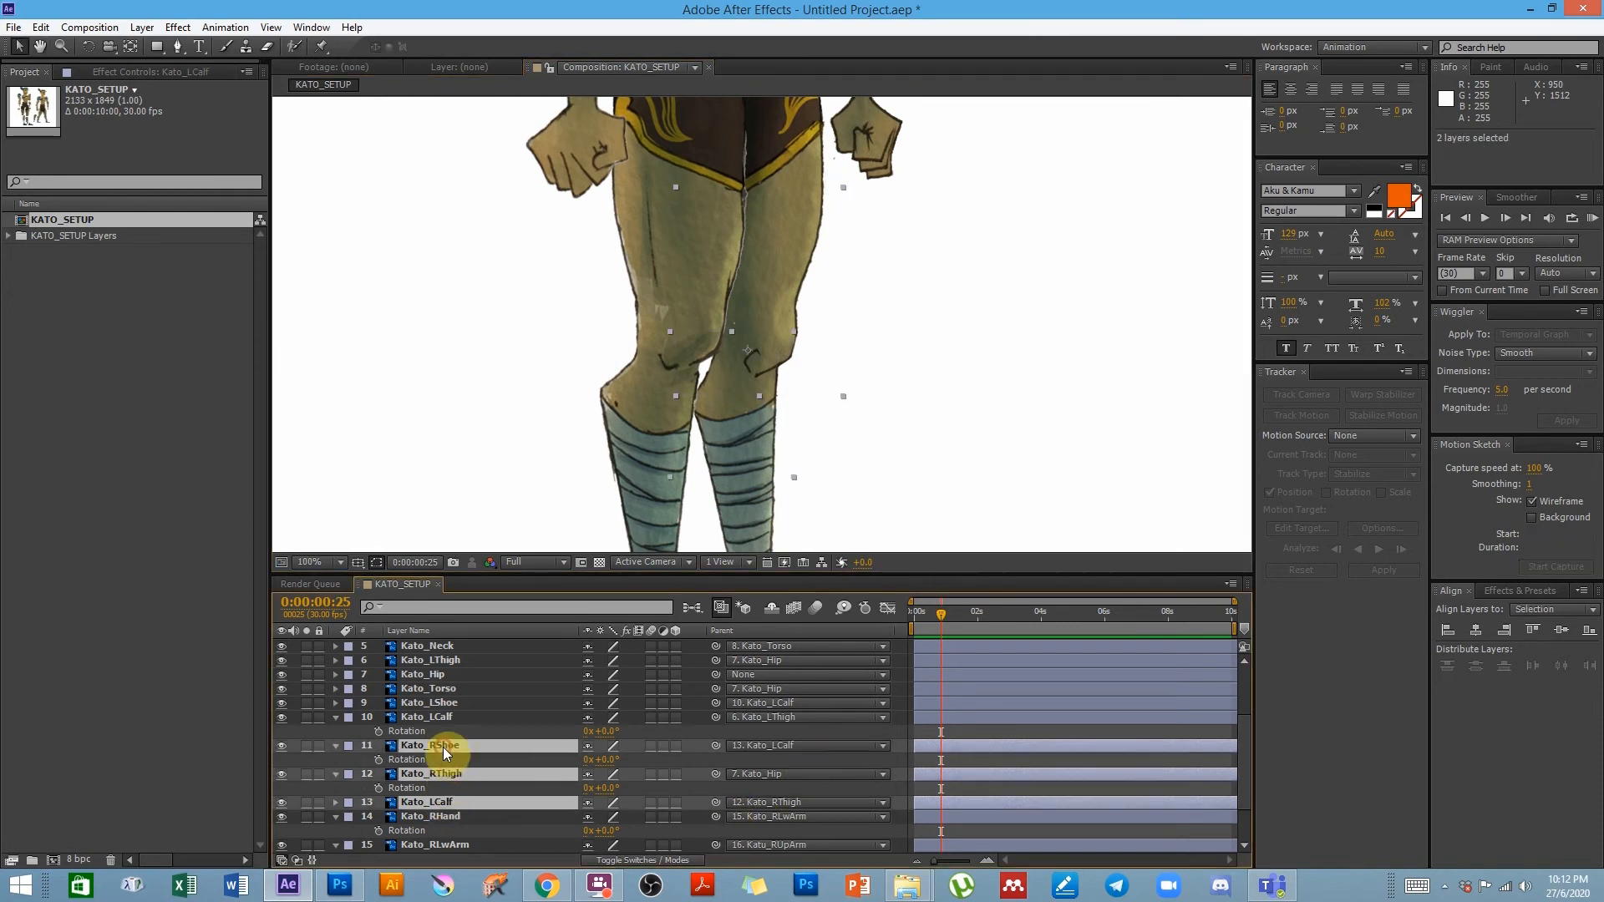
left_click_drag(611, 763, 586, 759)
key("comma")
key("comma")
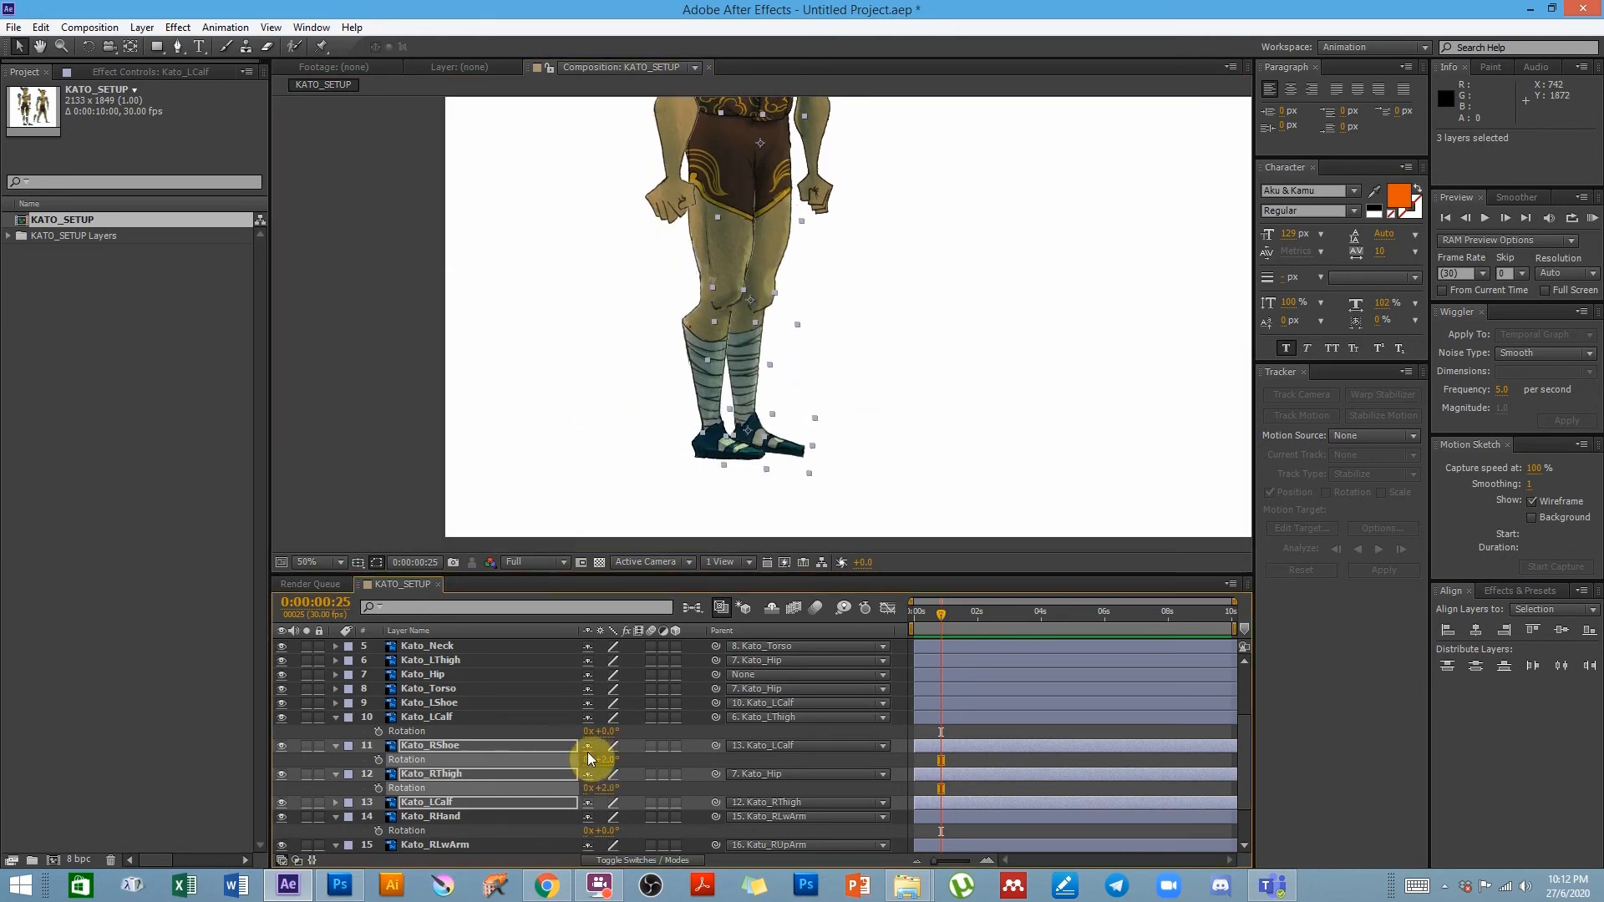
key("ctrl+z")
- Show the rotation of Kato_LThigh, Kato_LShoe and the upper Kato_LCalf, try rotating them, and undo the leg test rotations
left_click(434, 717)
left_click(430, 703, "ctrl")
left_click(451, 660, "ctrl")
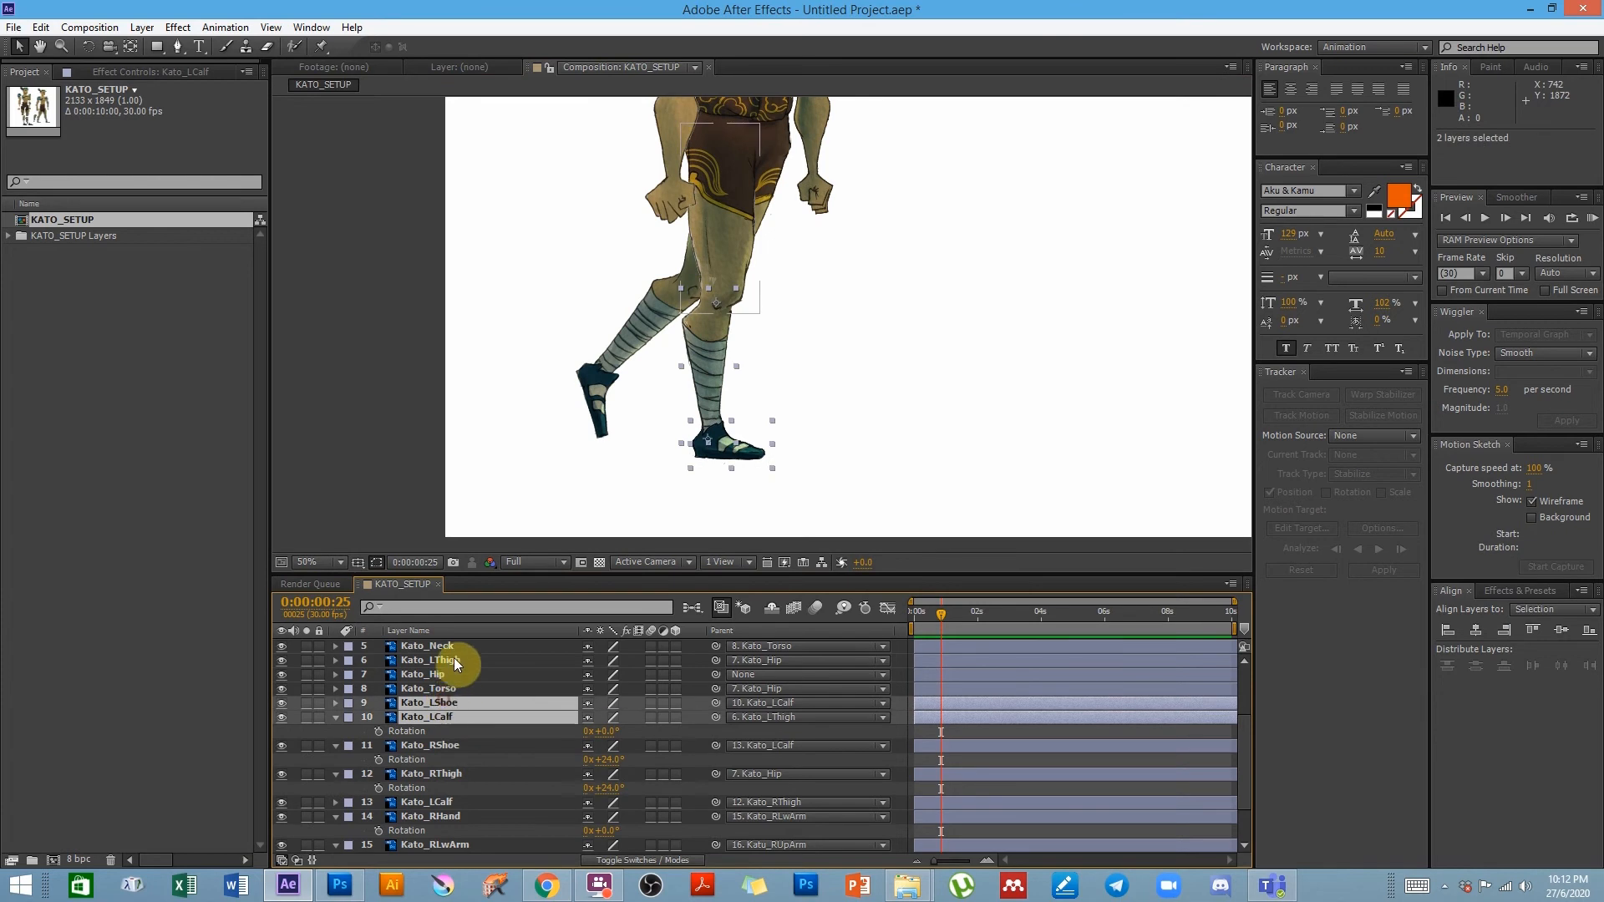
key("r")
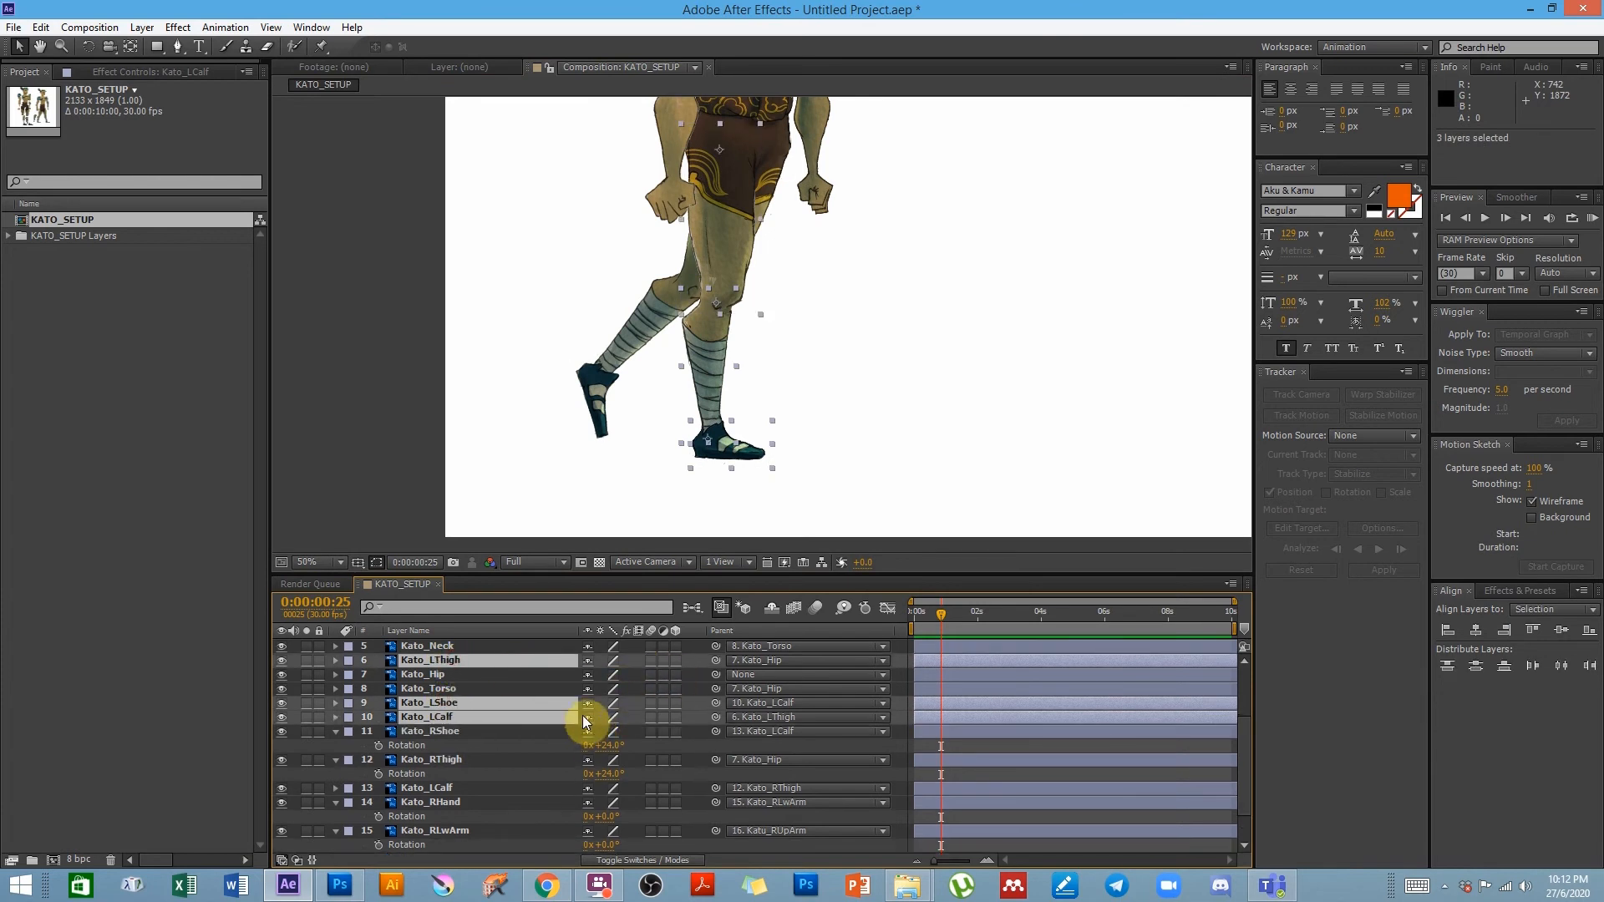
key("r")
left_click_drag(608, 685, 609, 688)
key("ctrl+z")
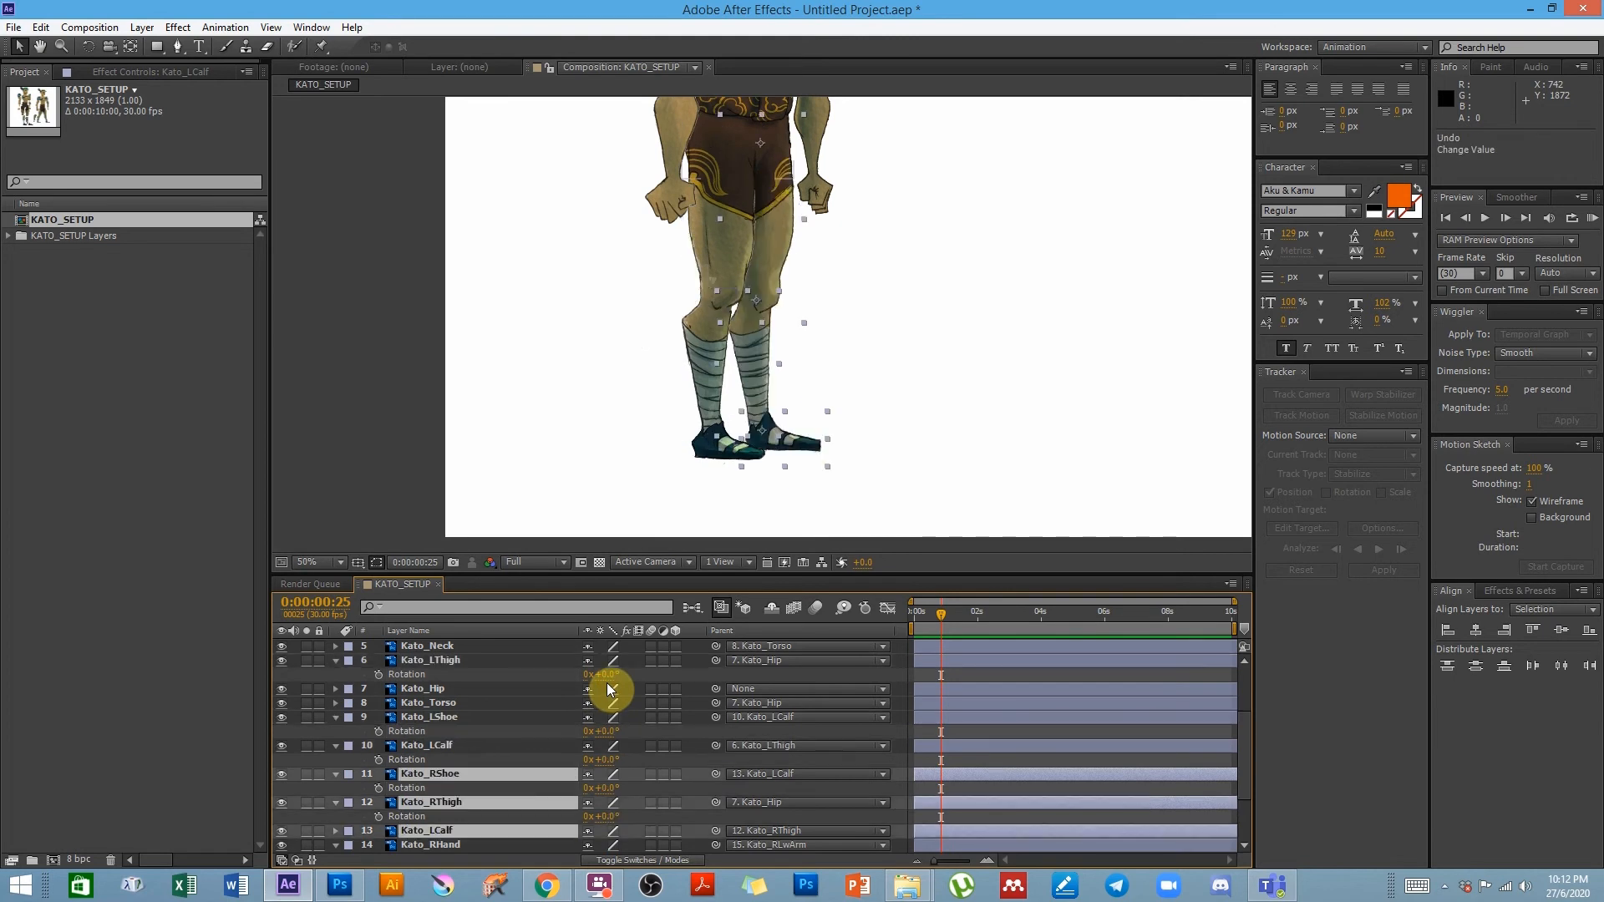
left_click(993, 310)
key("space")
left_click_drag(904, 229, 863, 380)
left_click_drag(836, 253, 699, 311)
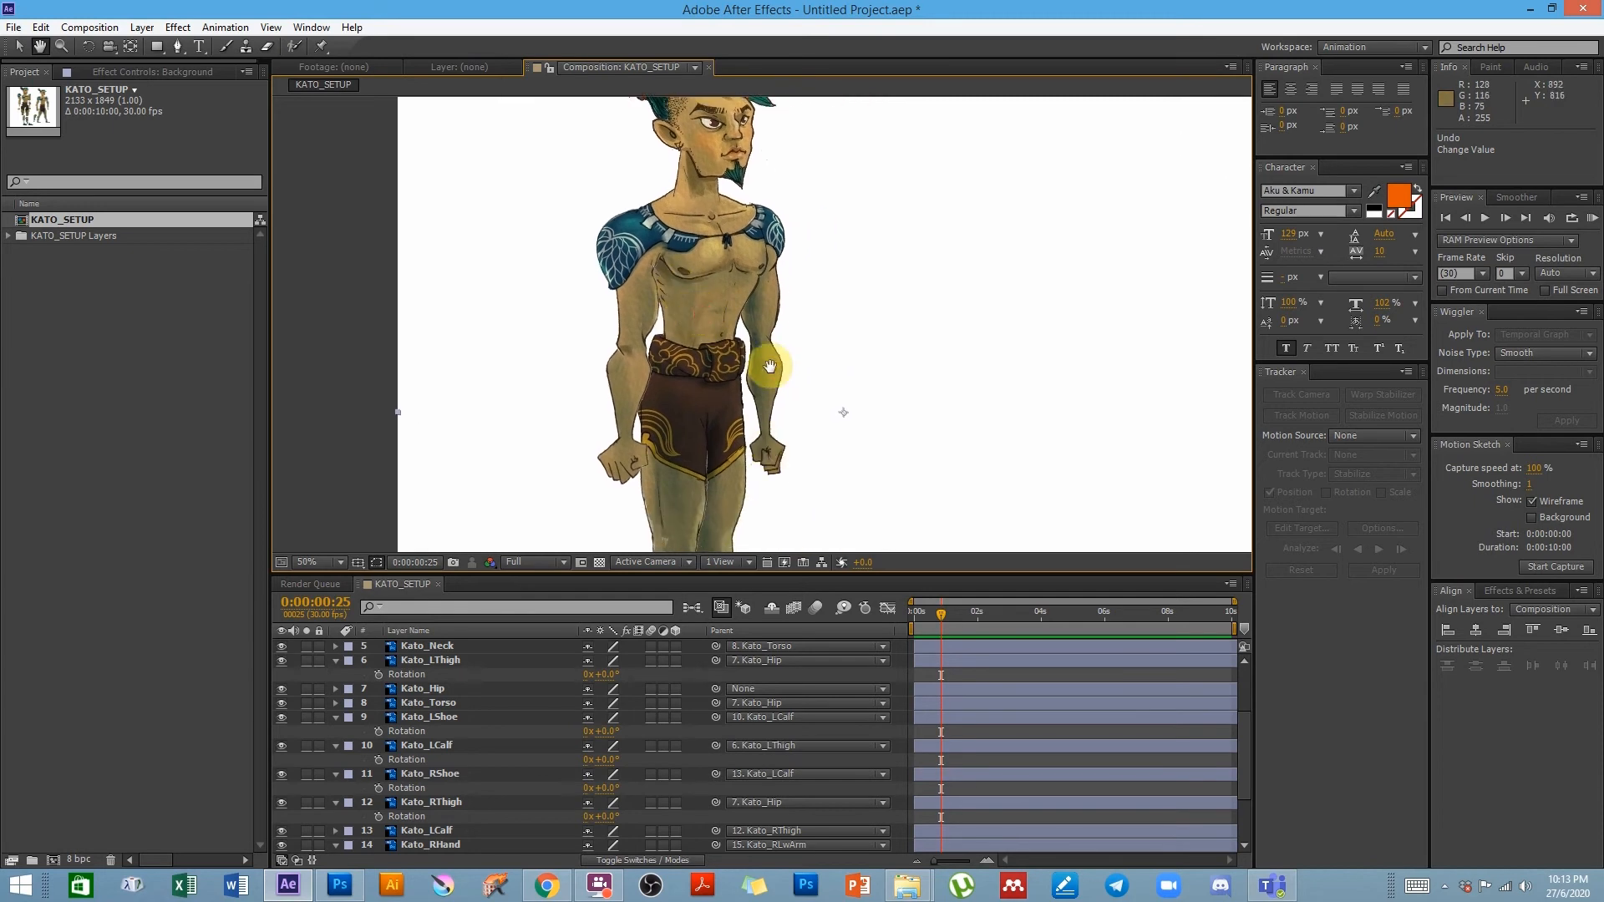
- Open the Duik rigging script as a floating panel beside the composition
left_click_drag(787, 383, 791, 386)
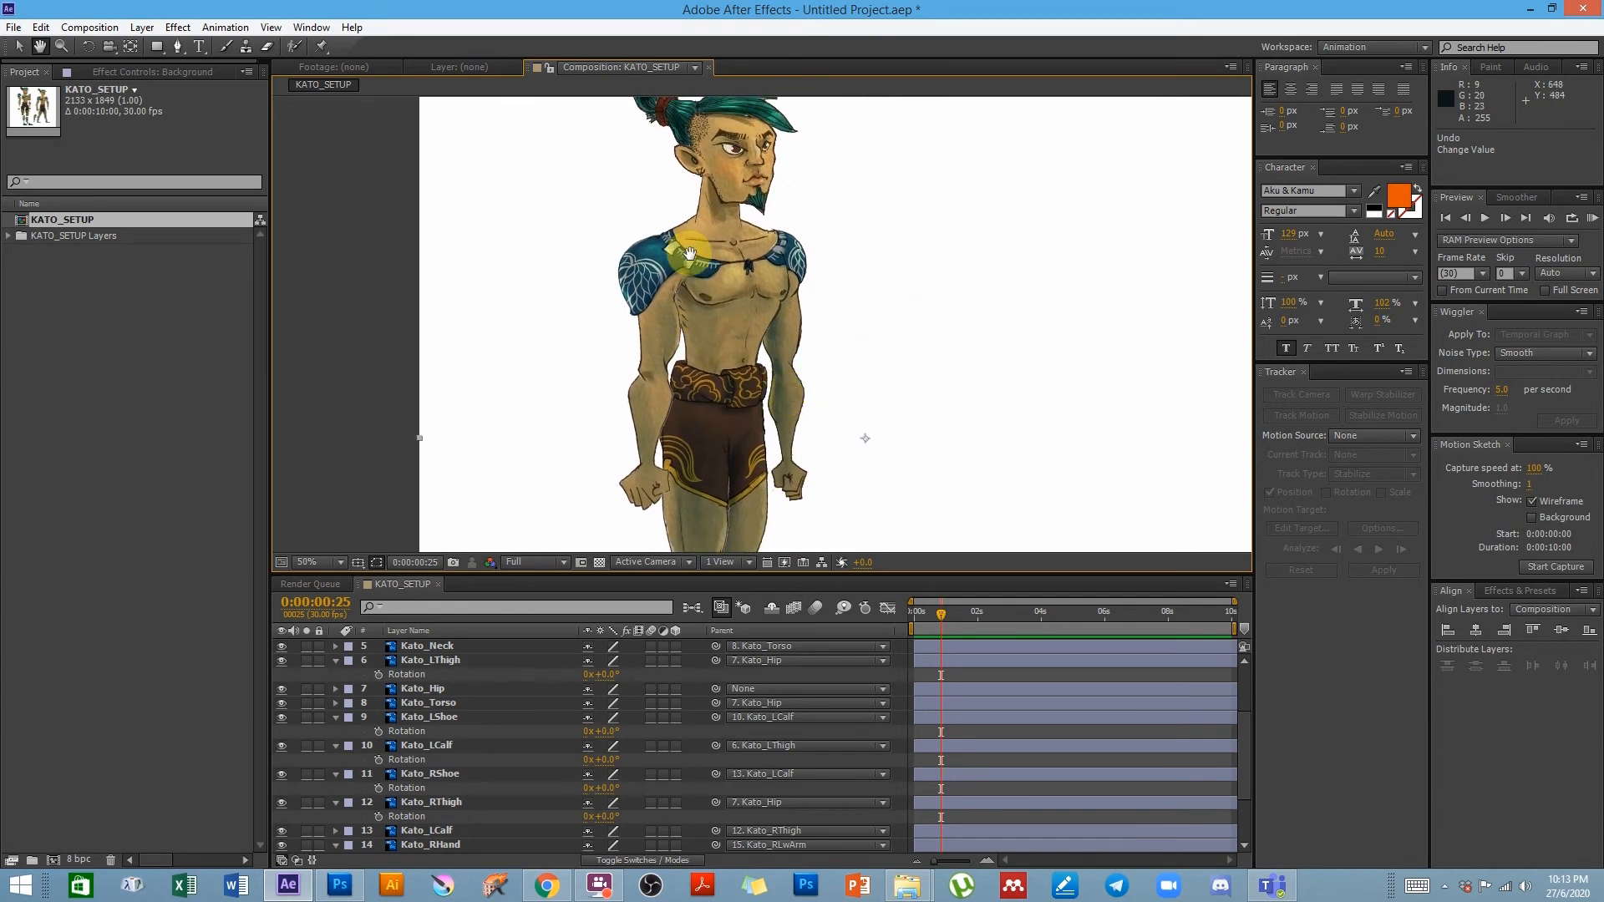
key("v")
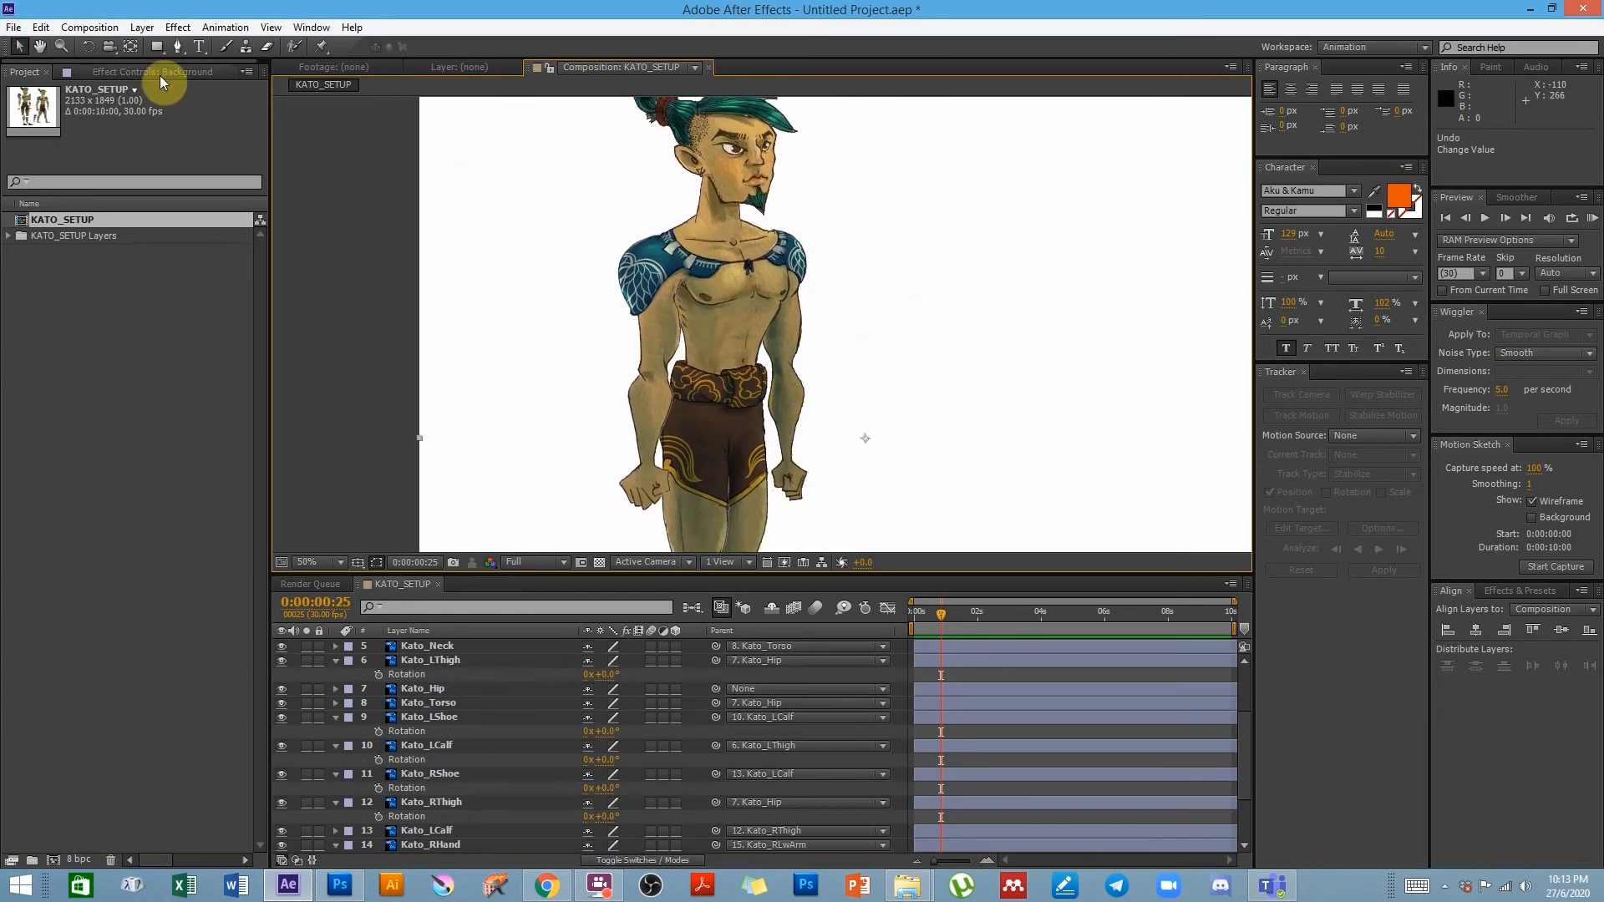
left_click(308, 31)
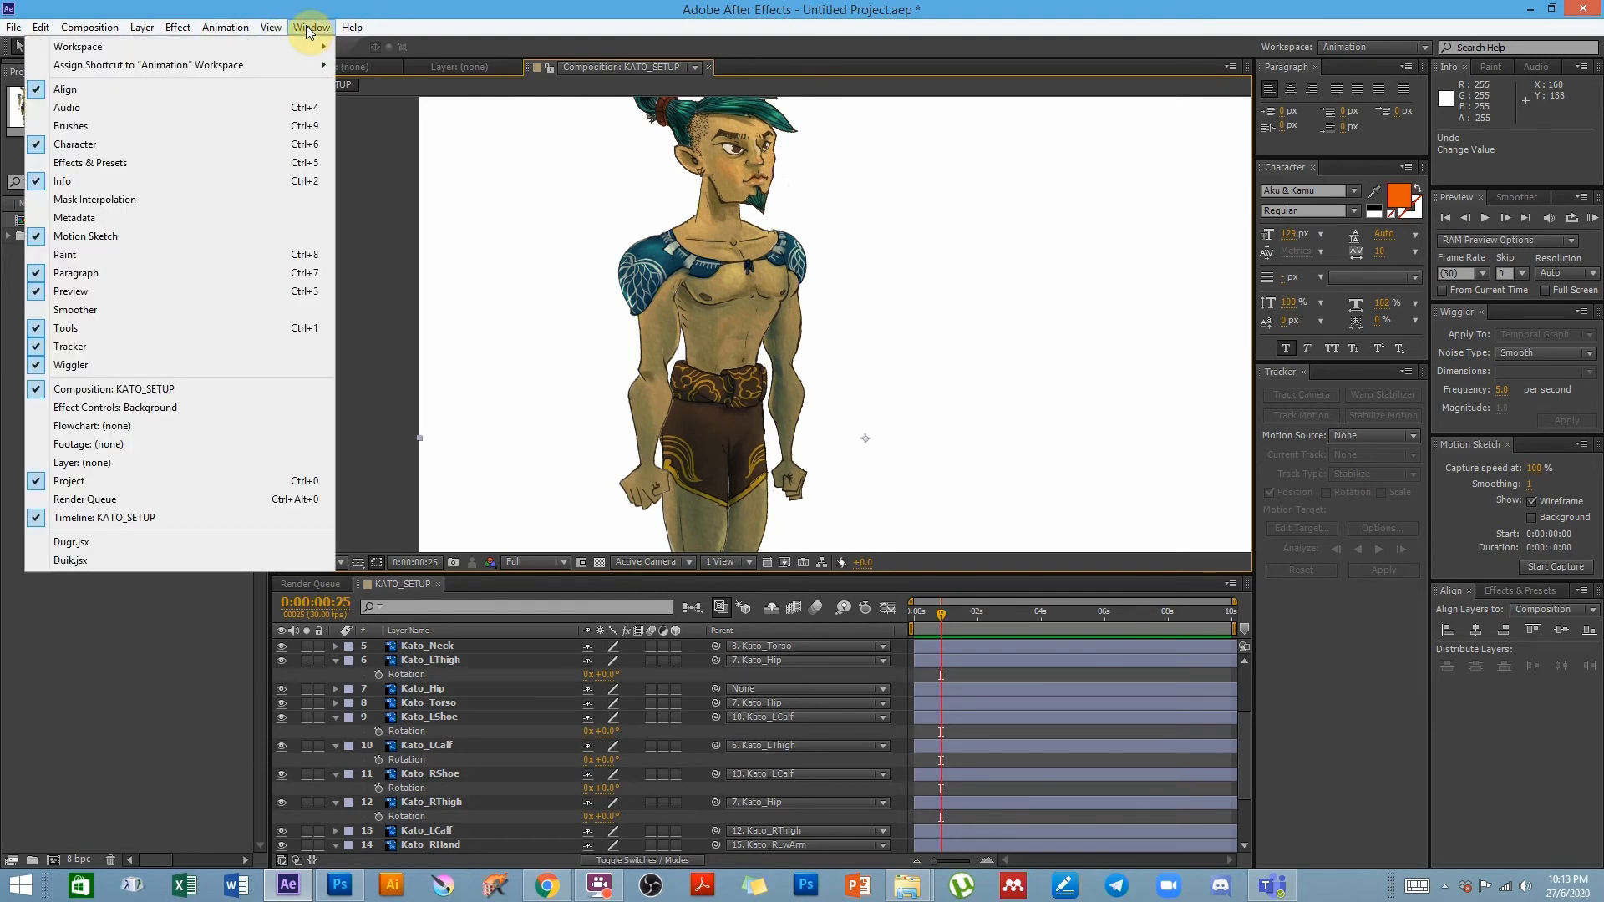
mouse_move(225, 27)
mouse_move(311, 27)
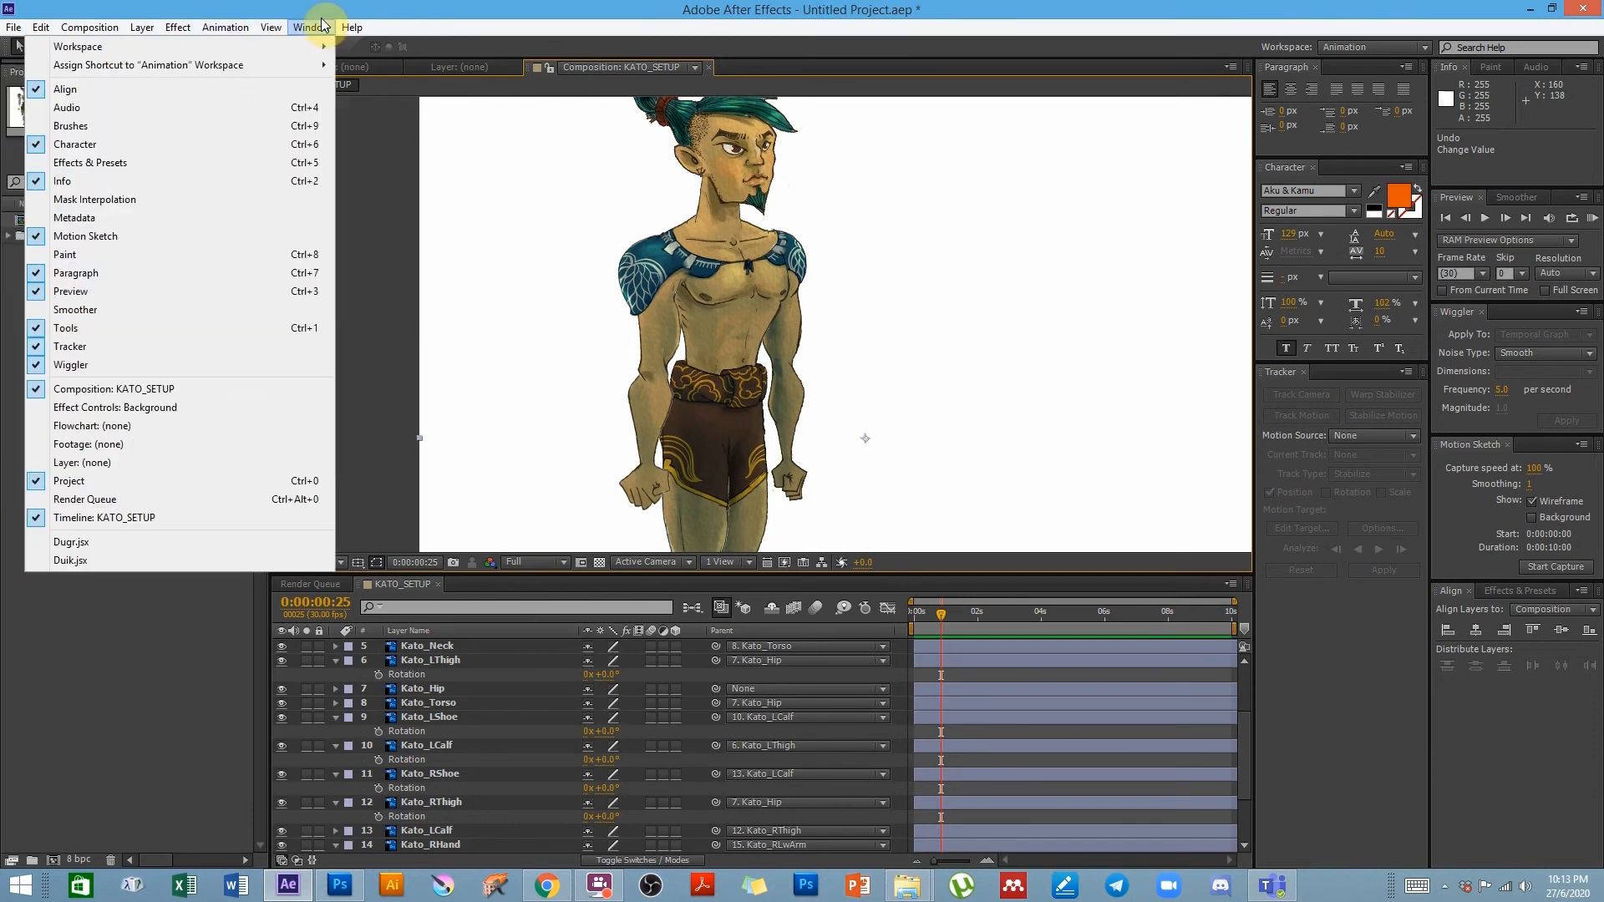
left_click(72, 561)
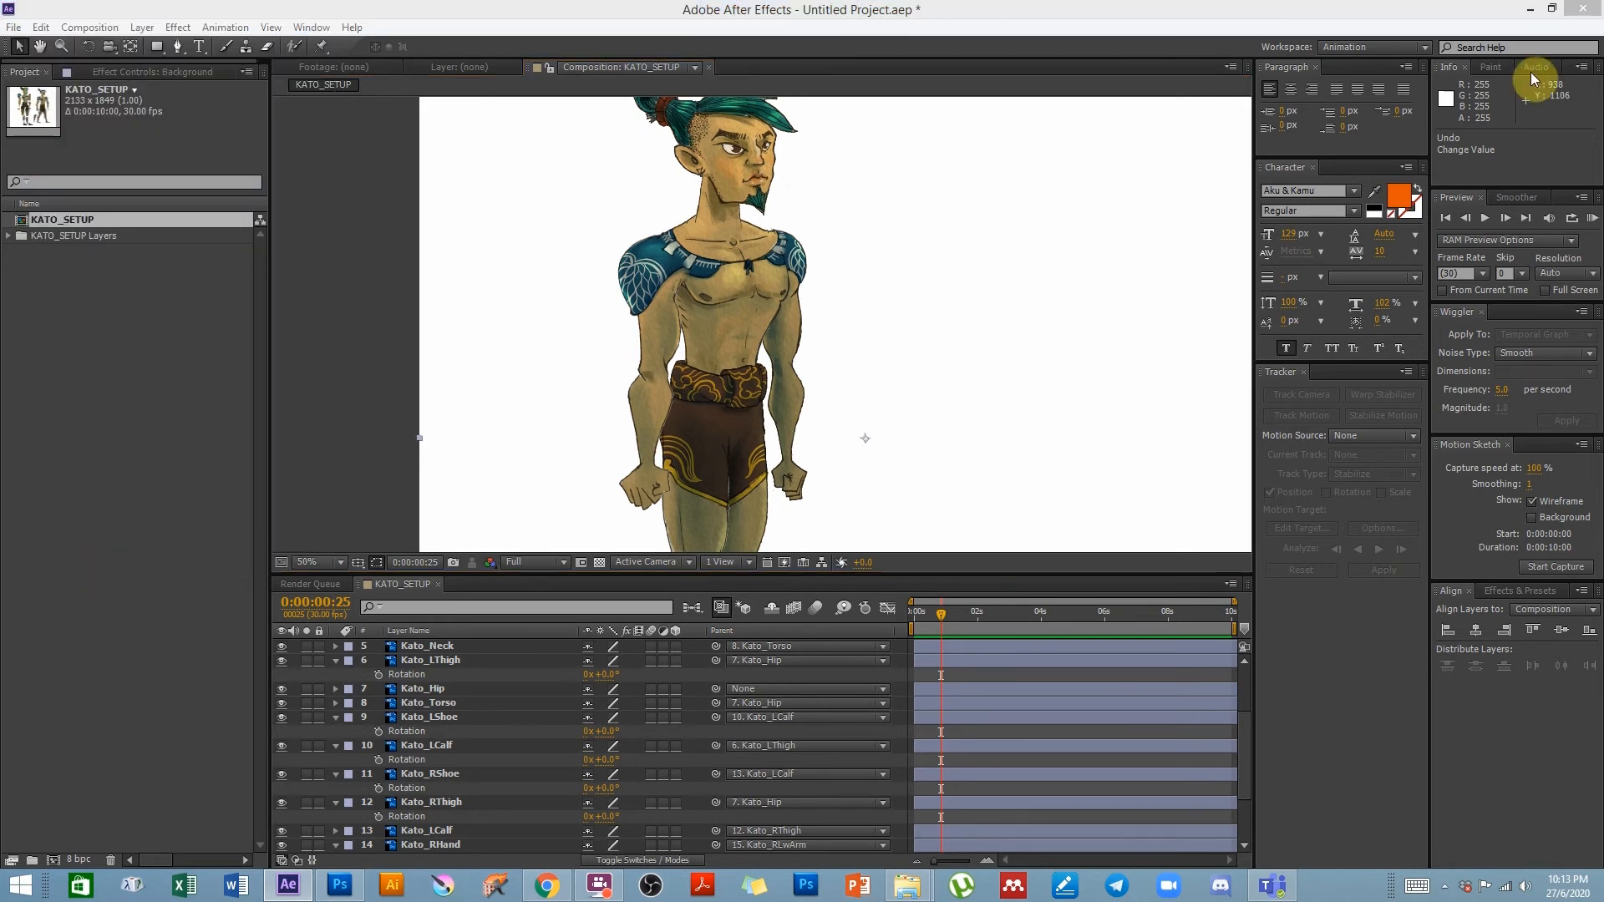
left_click(1456, 204)
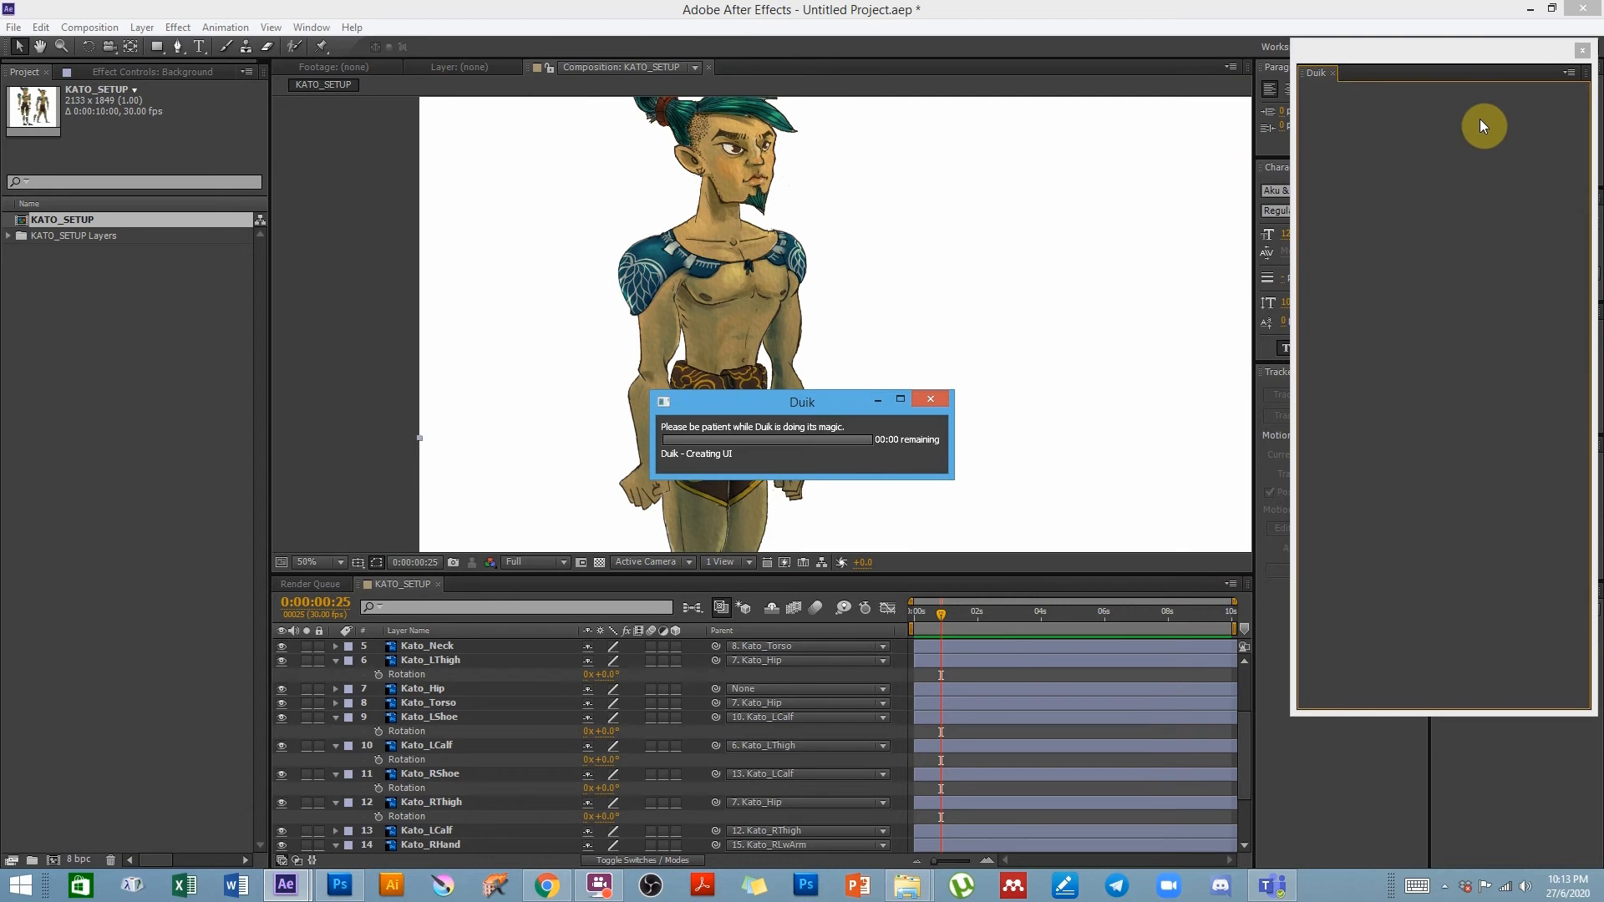
left_click(1395, 57)
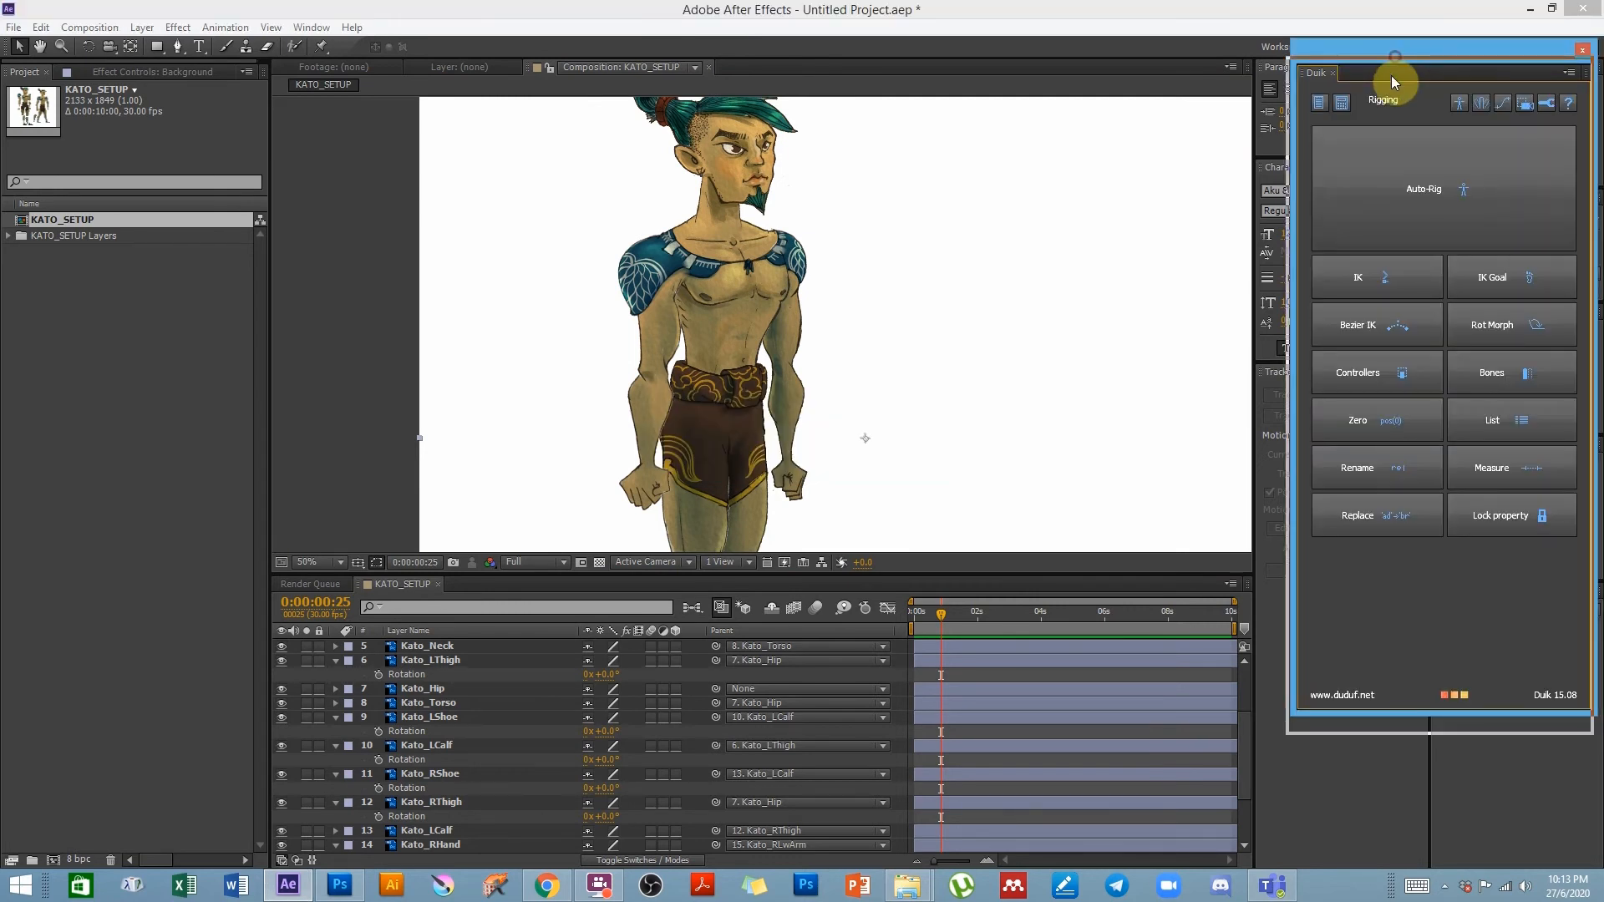
left_click_drag(1396, 57, 1391, 75)
- Delete the white background layer and turn on the transparency grid for the composition view
left_click(1088, 384)
key("space")
left_click_drag(719, 477, 712, 412)
left_click_drag(903, 401, 867, 435)
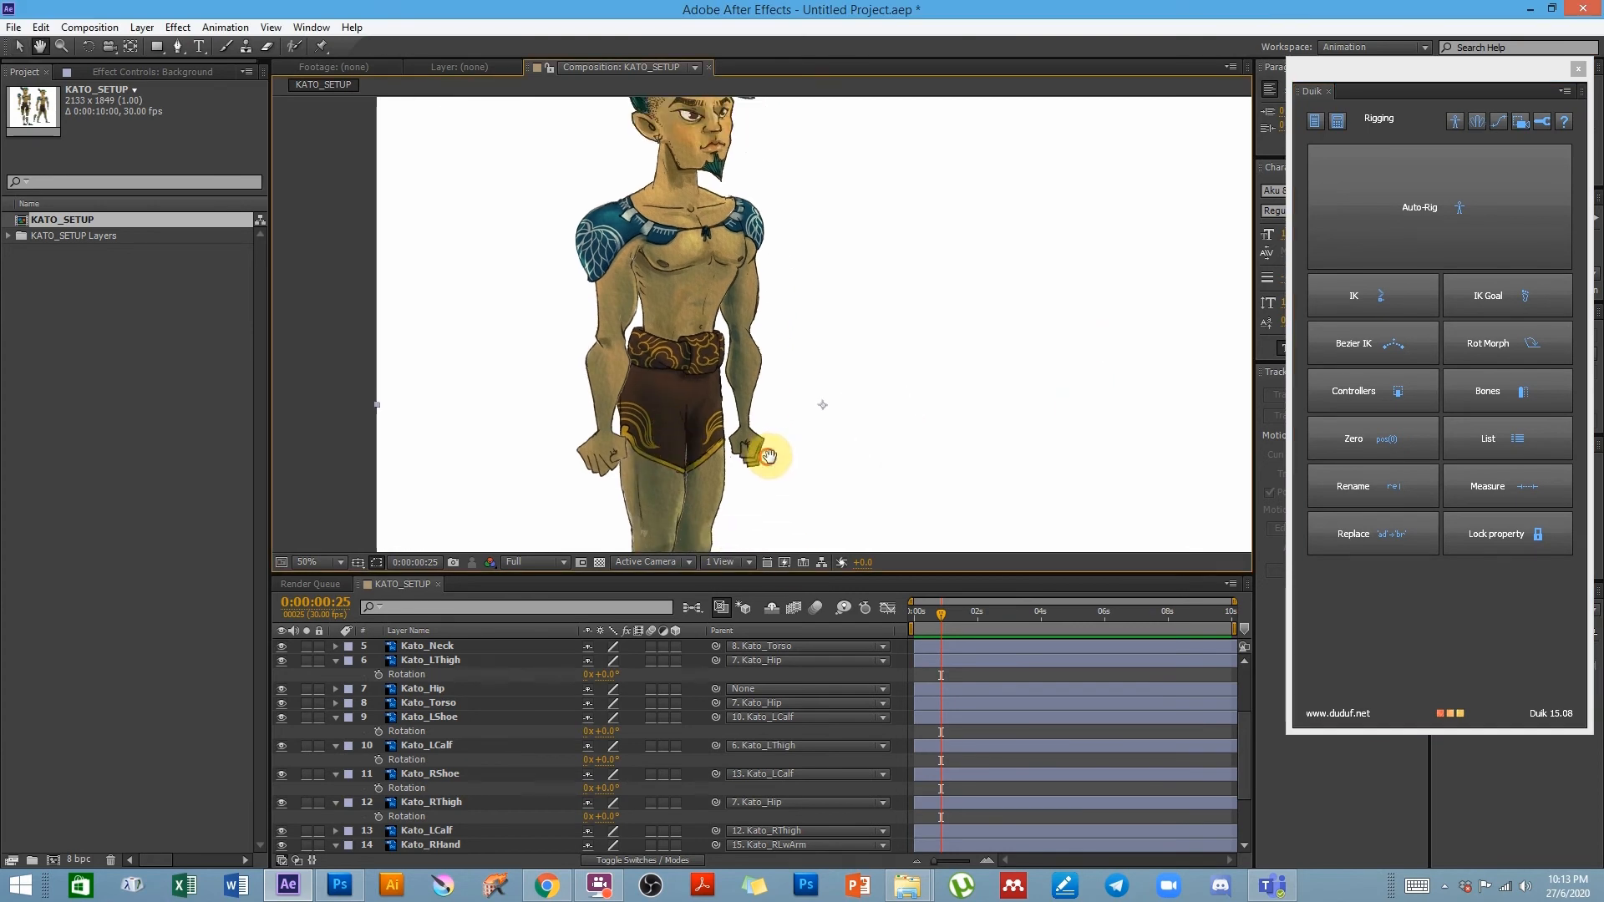
left_click_drag(767, 455, 899, 429)
left_click(977, 393)
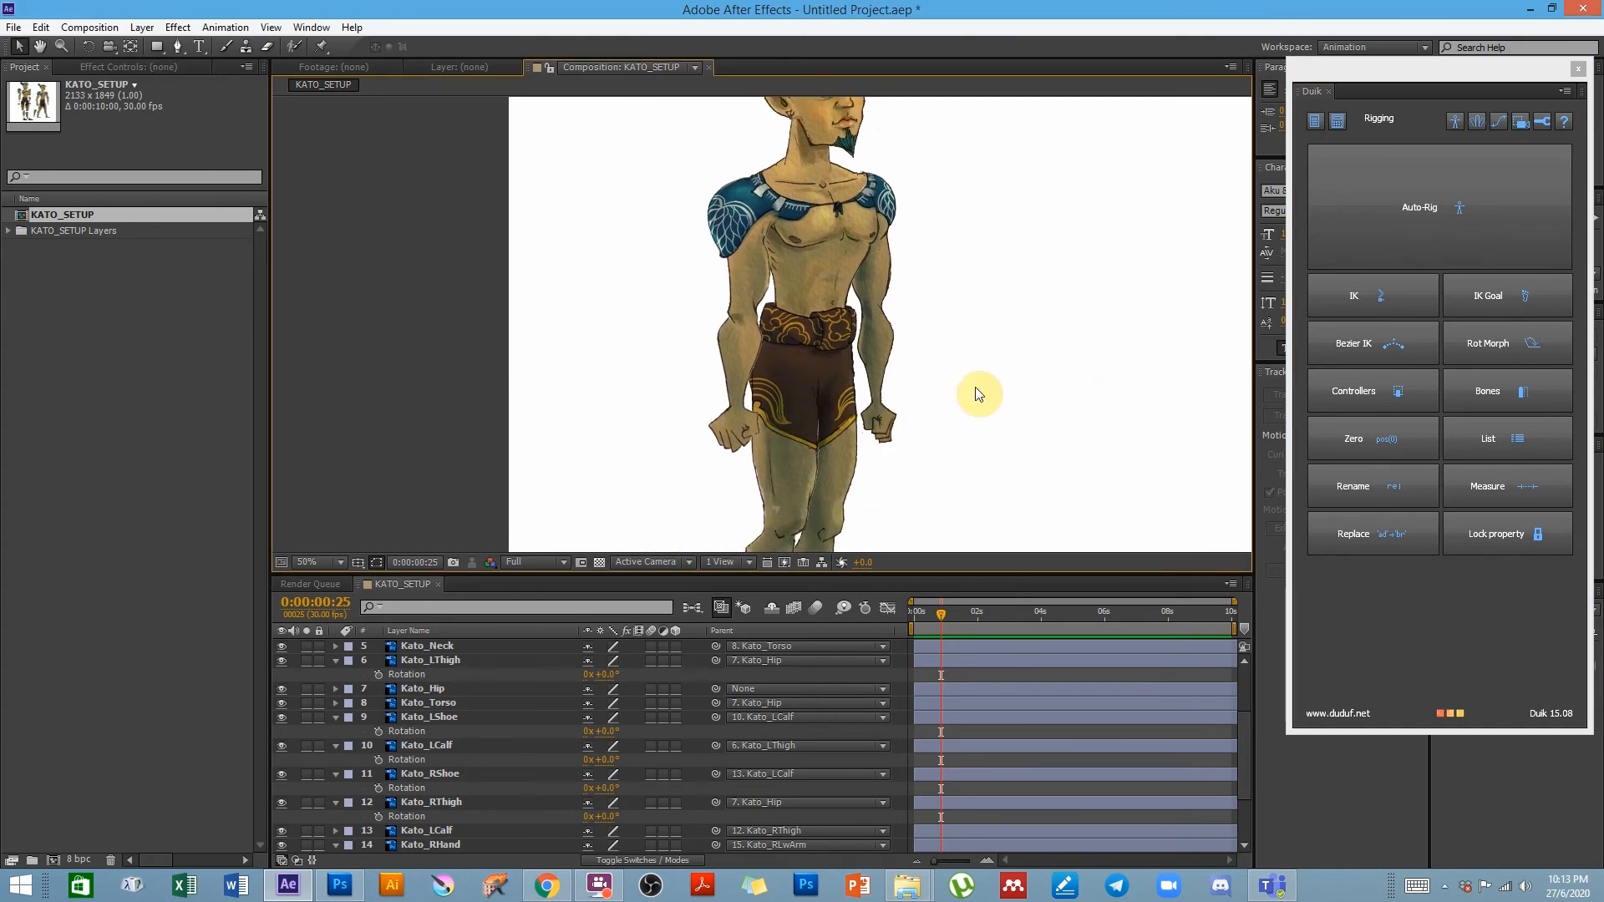
key("Delete")
key("space")
left_click_drag(1013, 382, 799, 345)
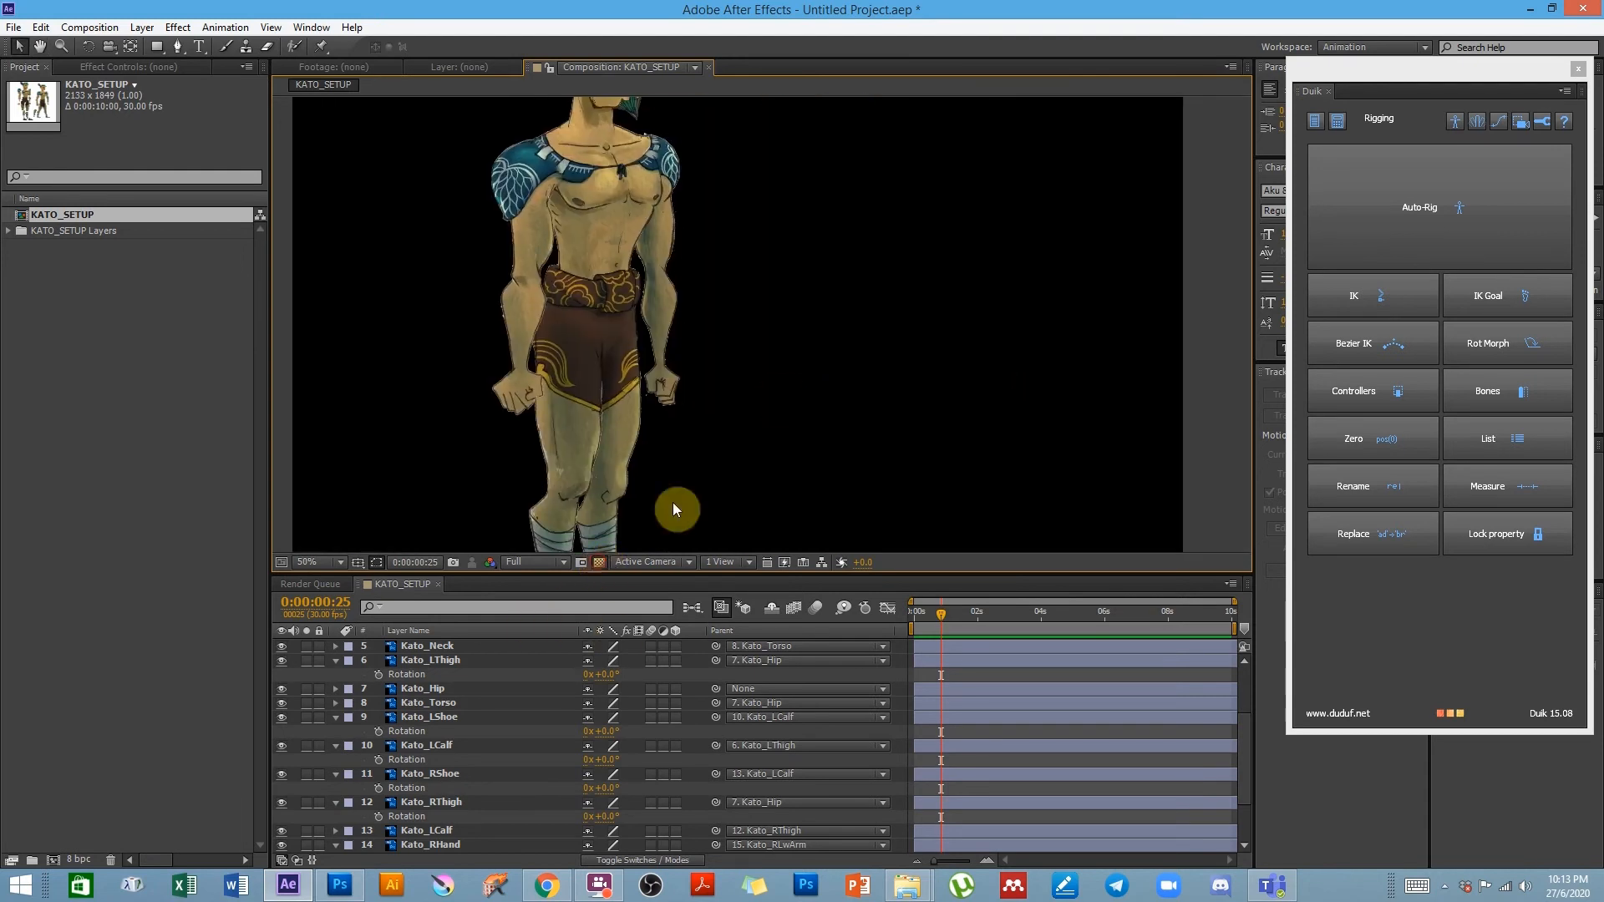
left_click(598, 562)
- Select the Kato_LHand layer and examine the character's hands, feet and head as places for controllers
left_click(645, 423)
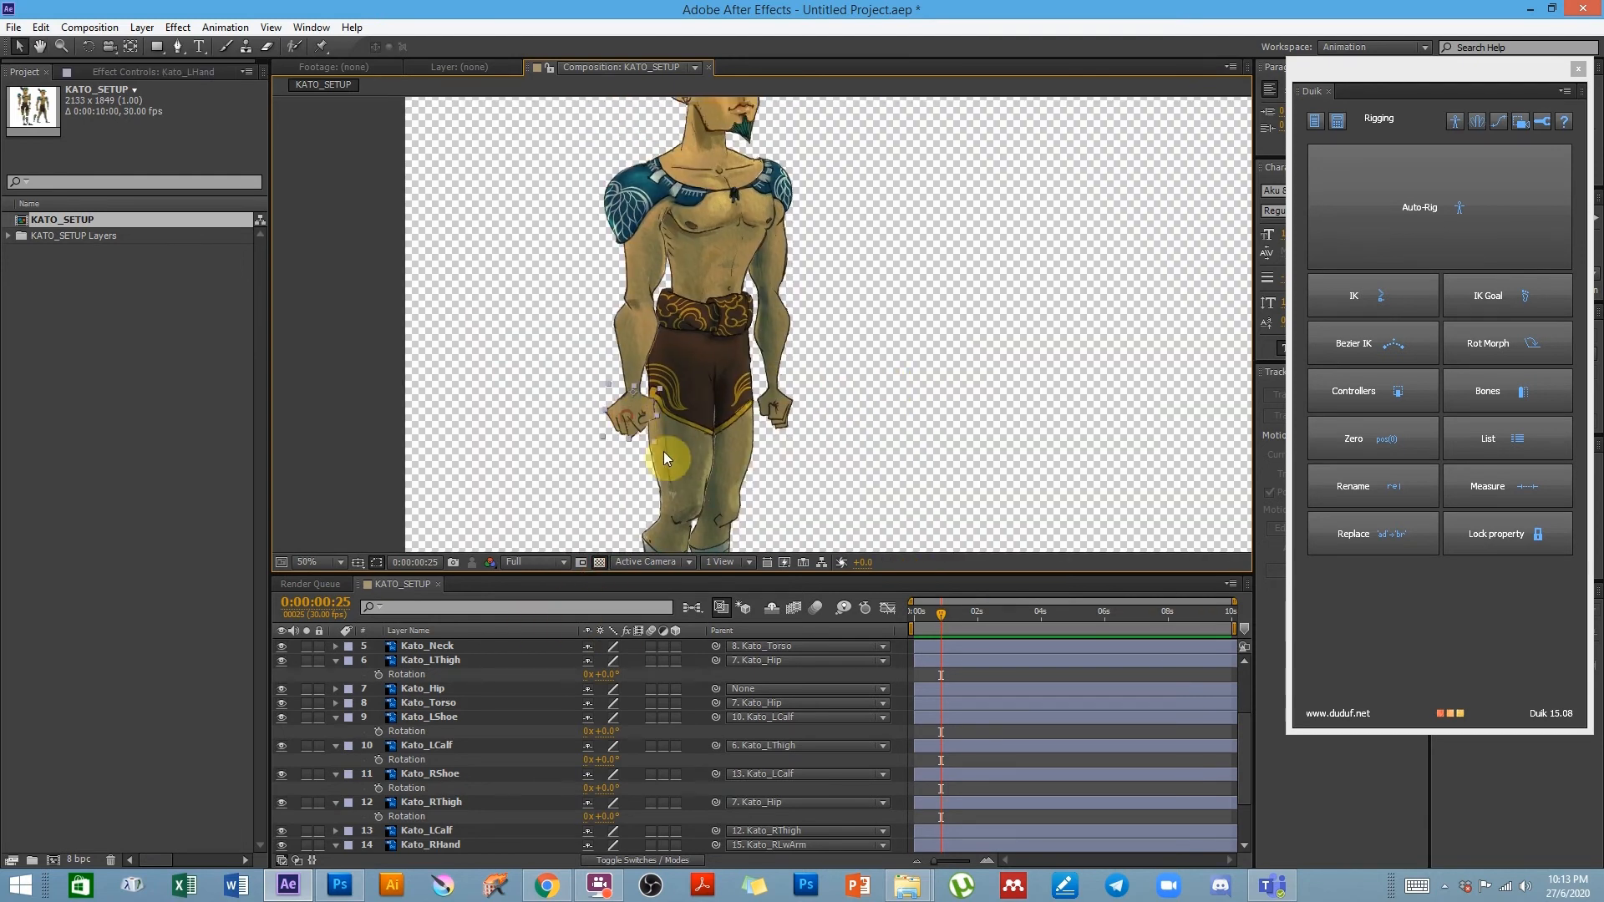
left_click_drag(624, 425, 642, 395)
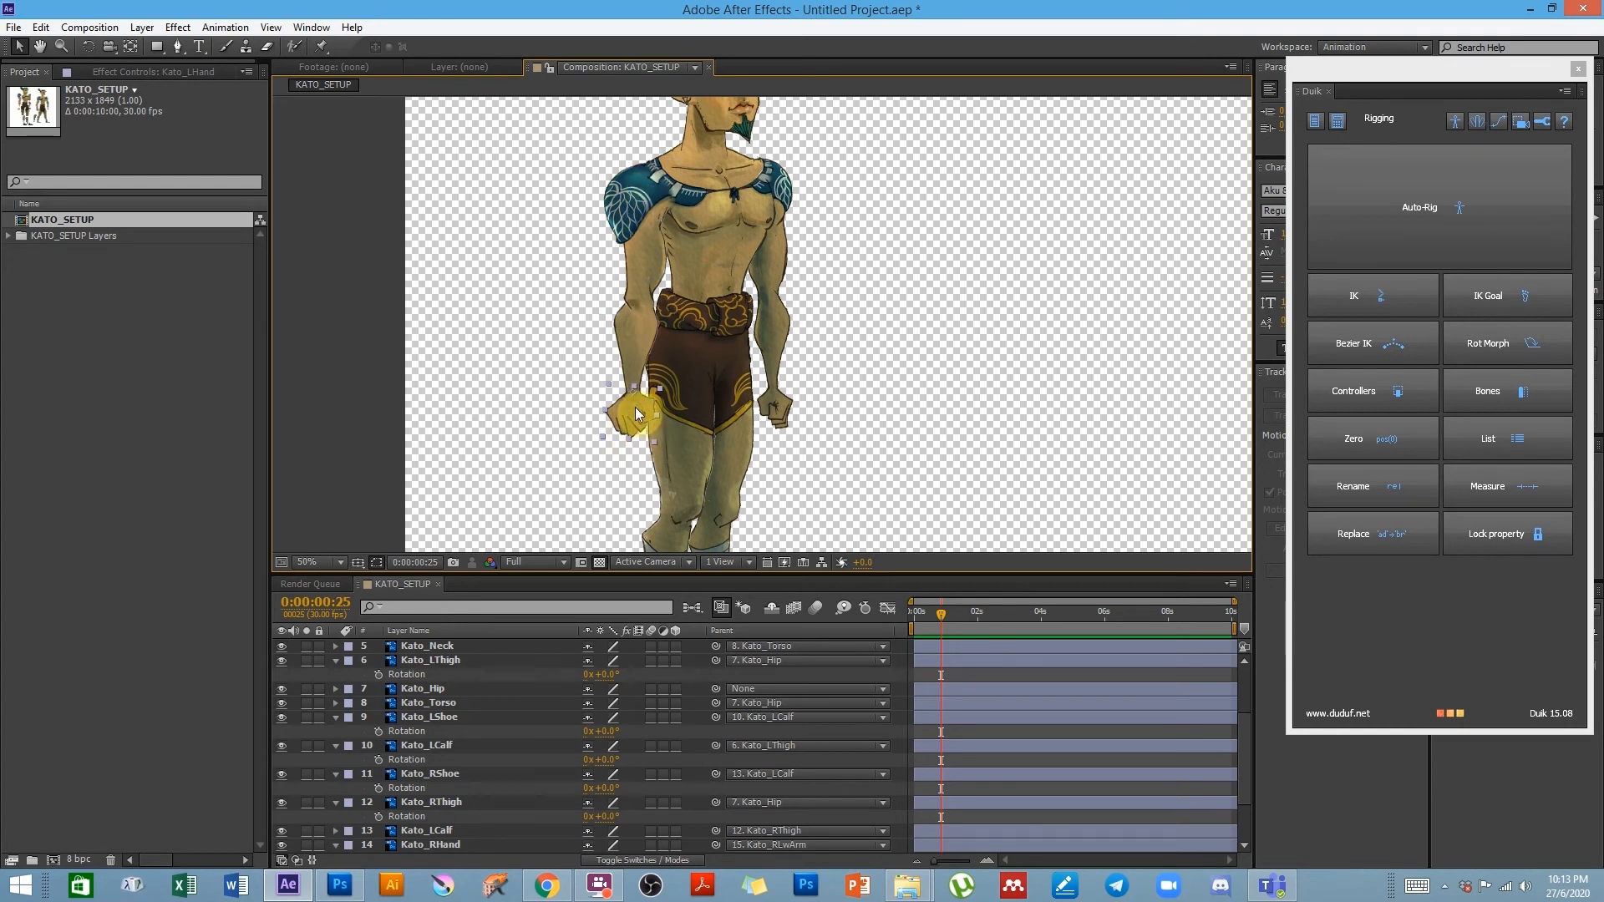
left_click_drag(902, 502, 1008, 277)
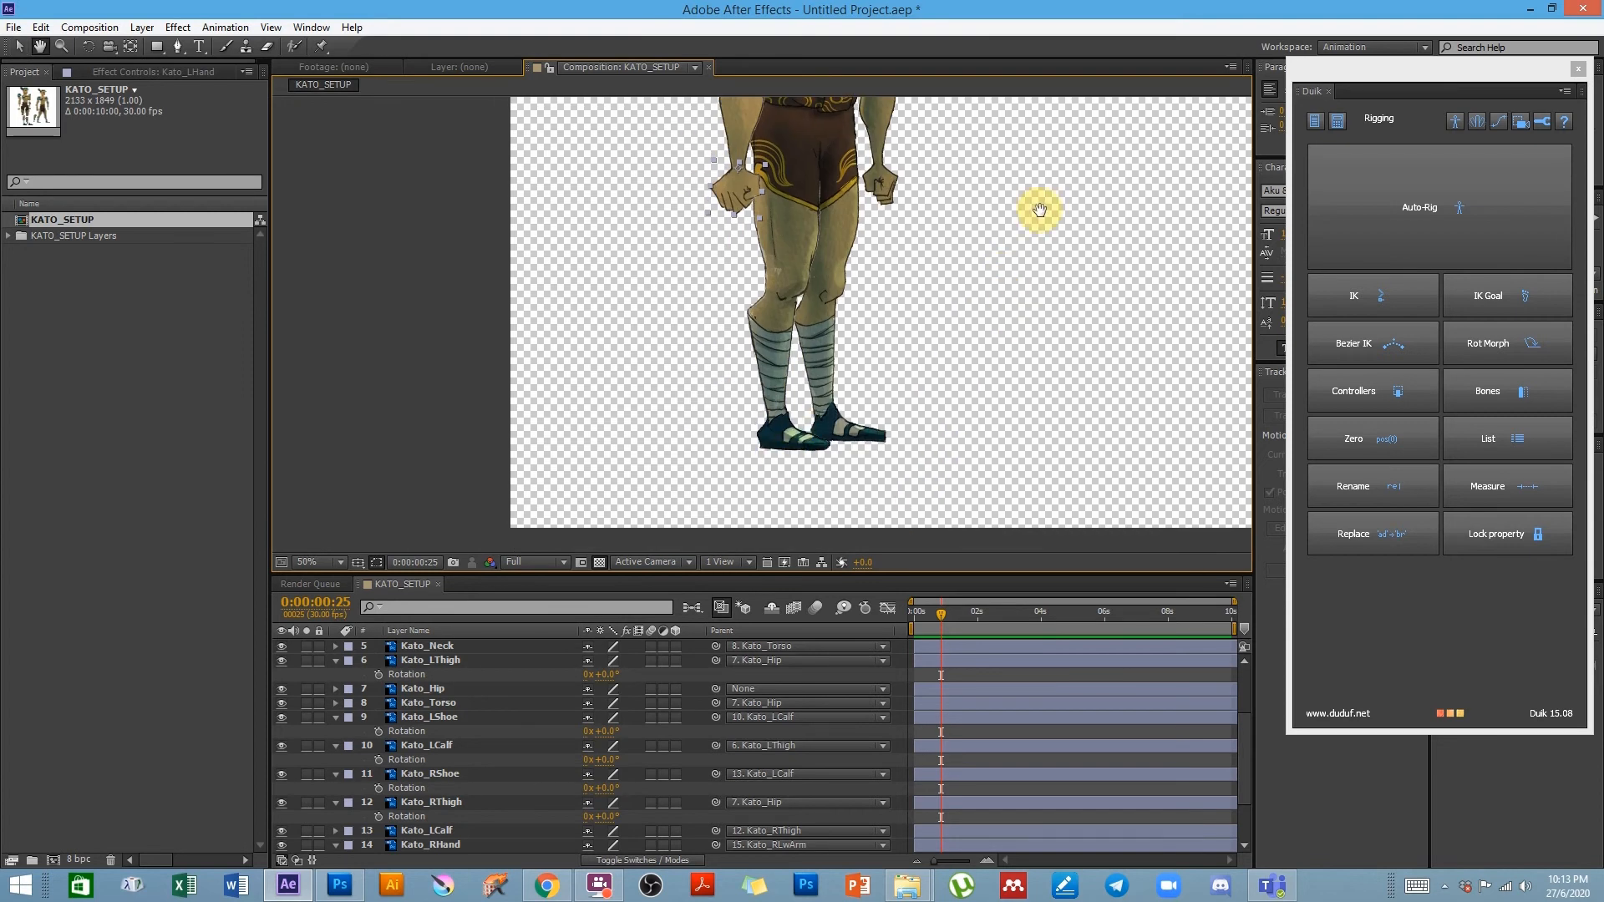
scroll(975, 276, "up", 4)
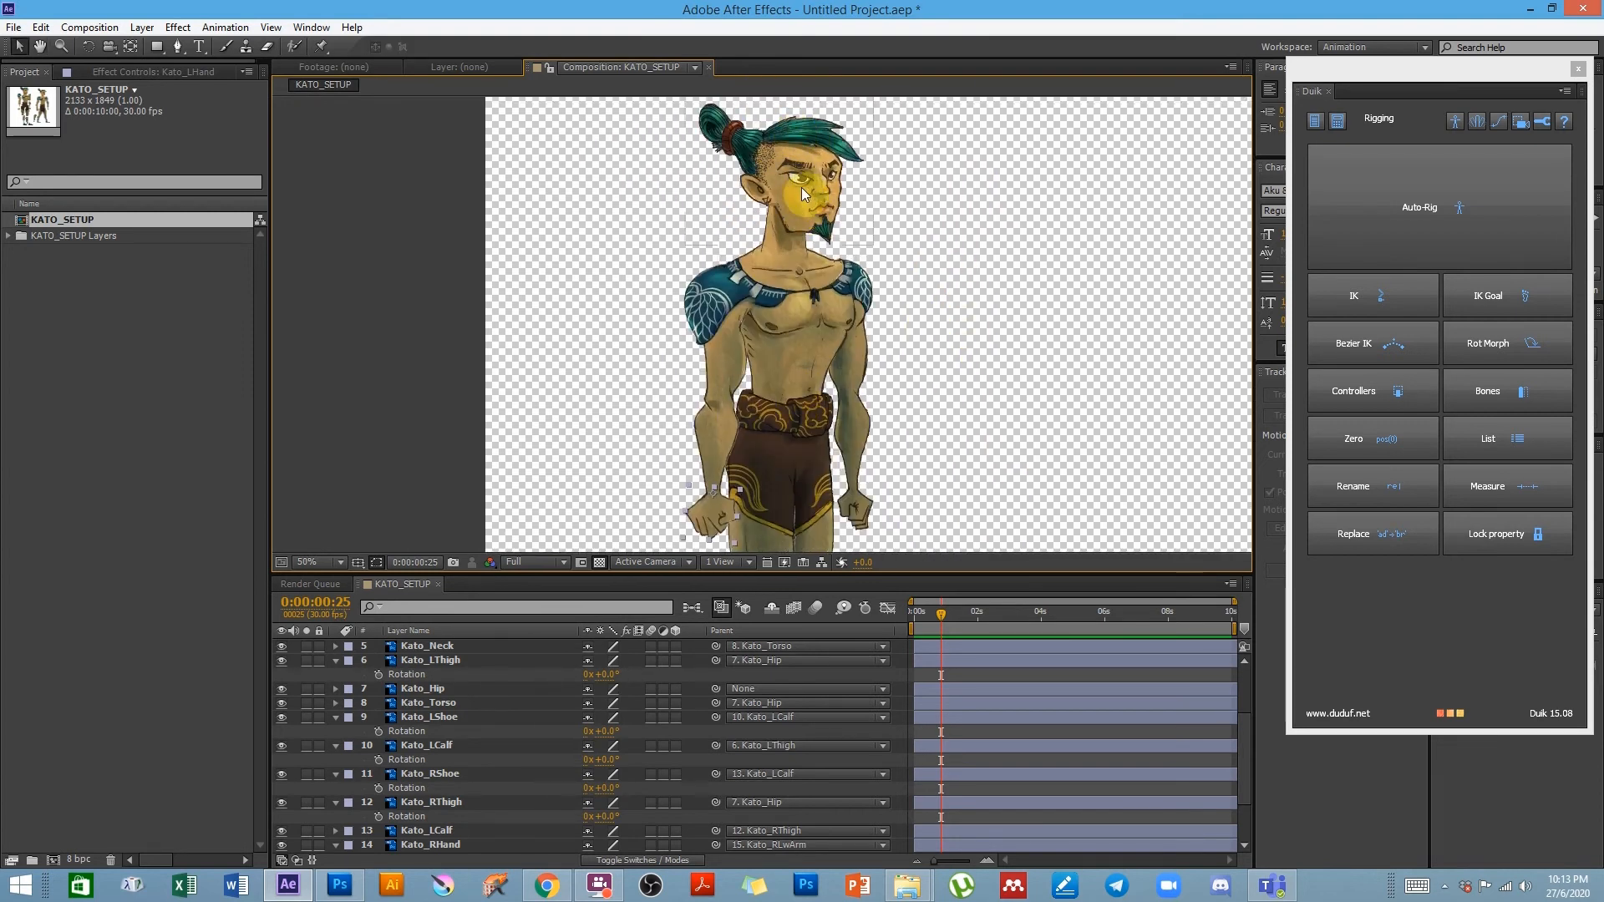
key("h")
left_click_drag(999, 422, 986, 300)
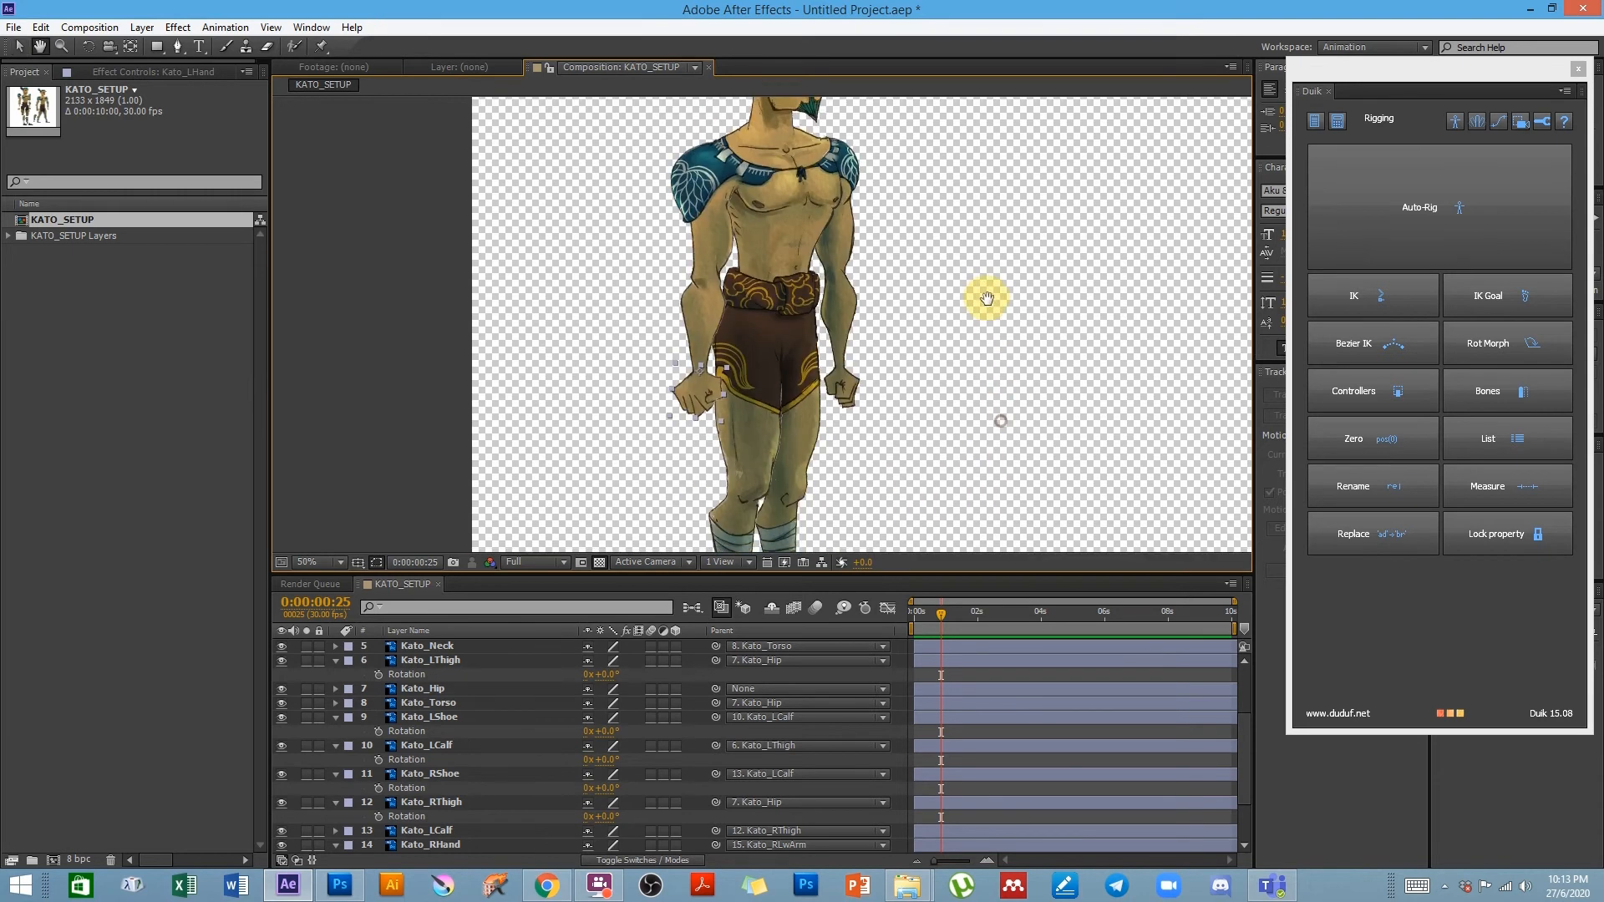
left_click_drag(752, 288, 790, 326)
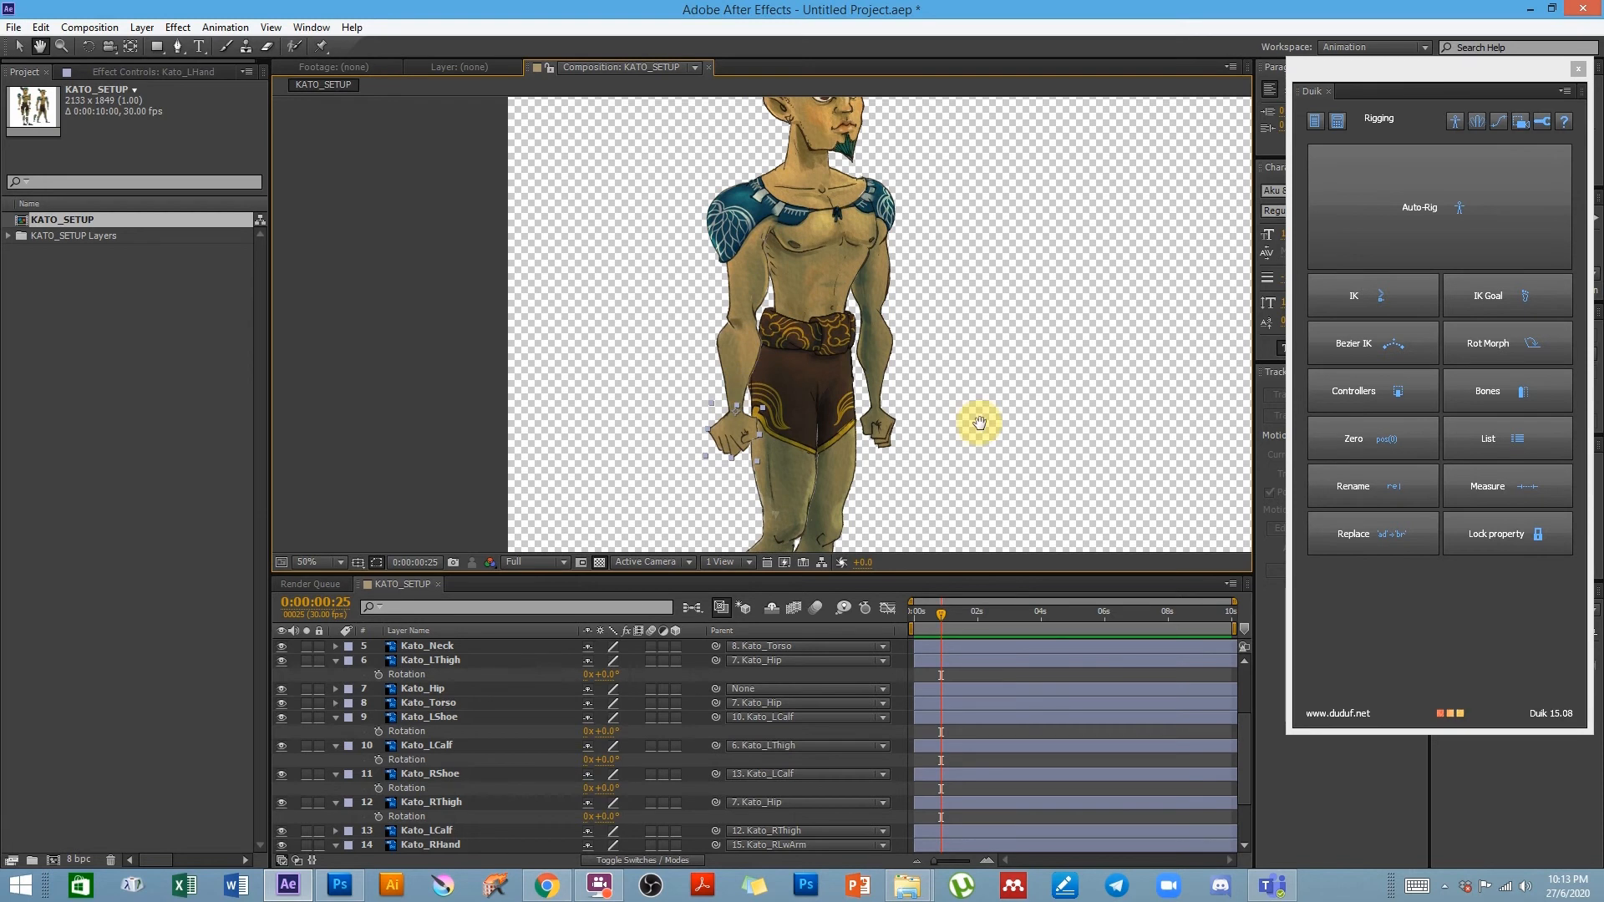
- Create a Duik controller for the Kato_LHand layer with size Small and color Cyan
key("v")
left_click(727, 440)
left_click(1329, 397)
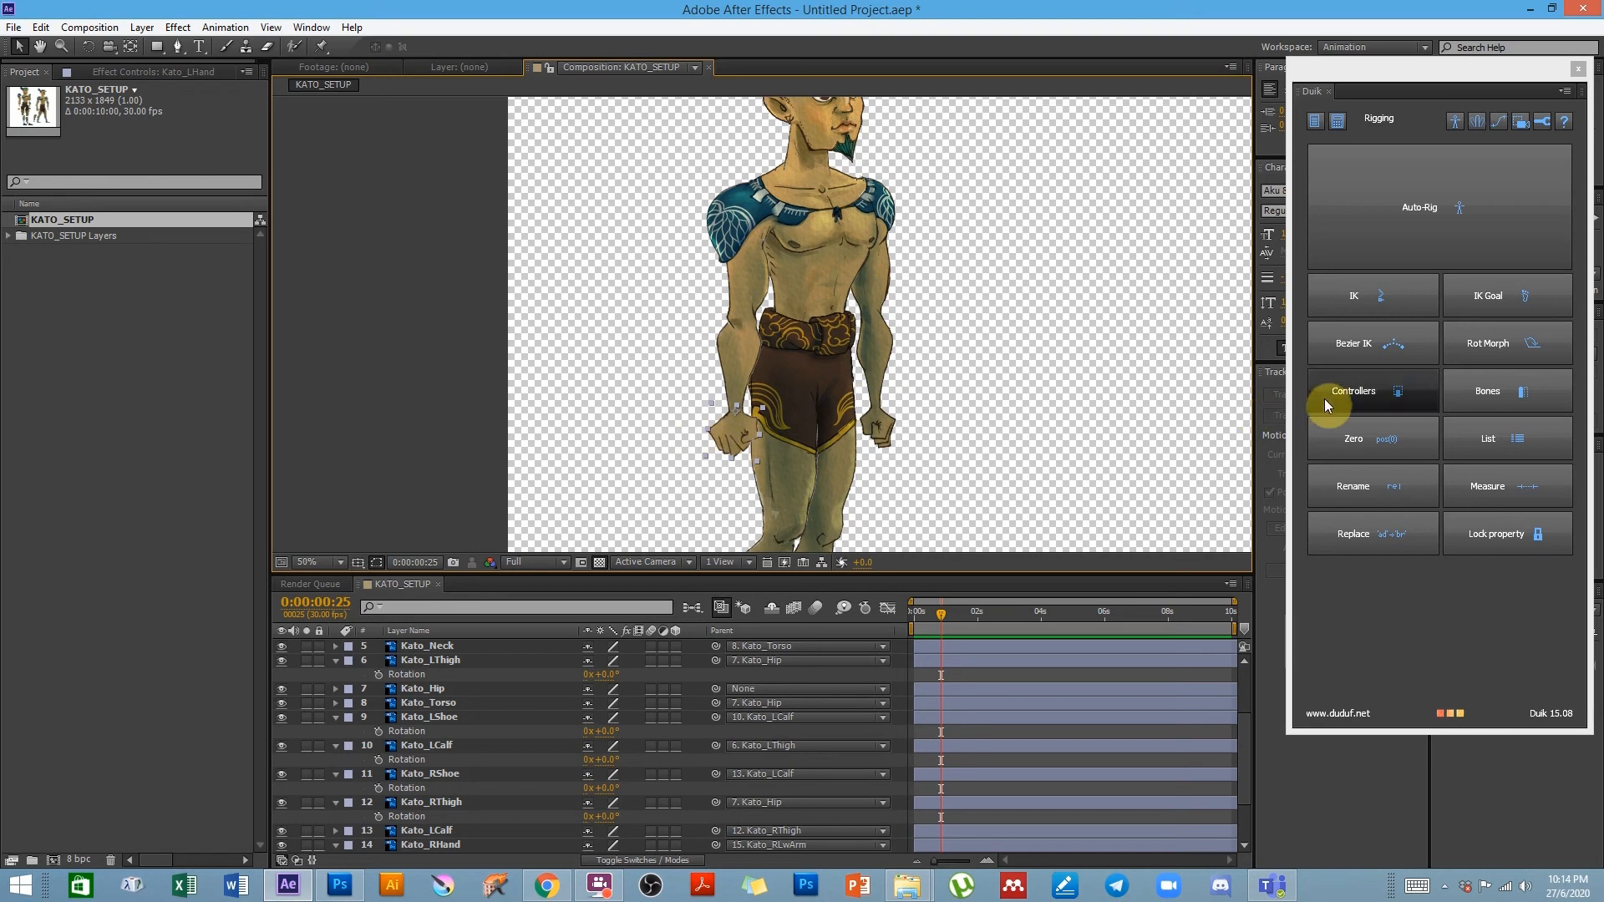
left_click(1327, 394)
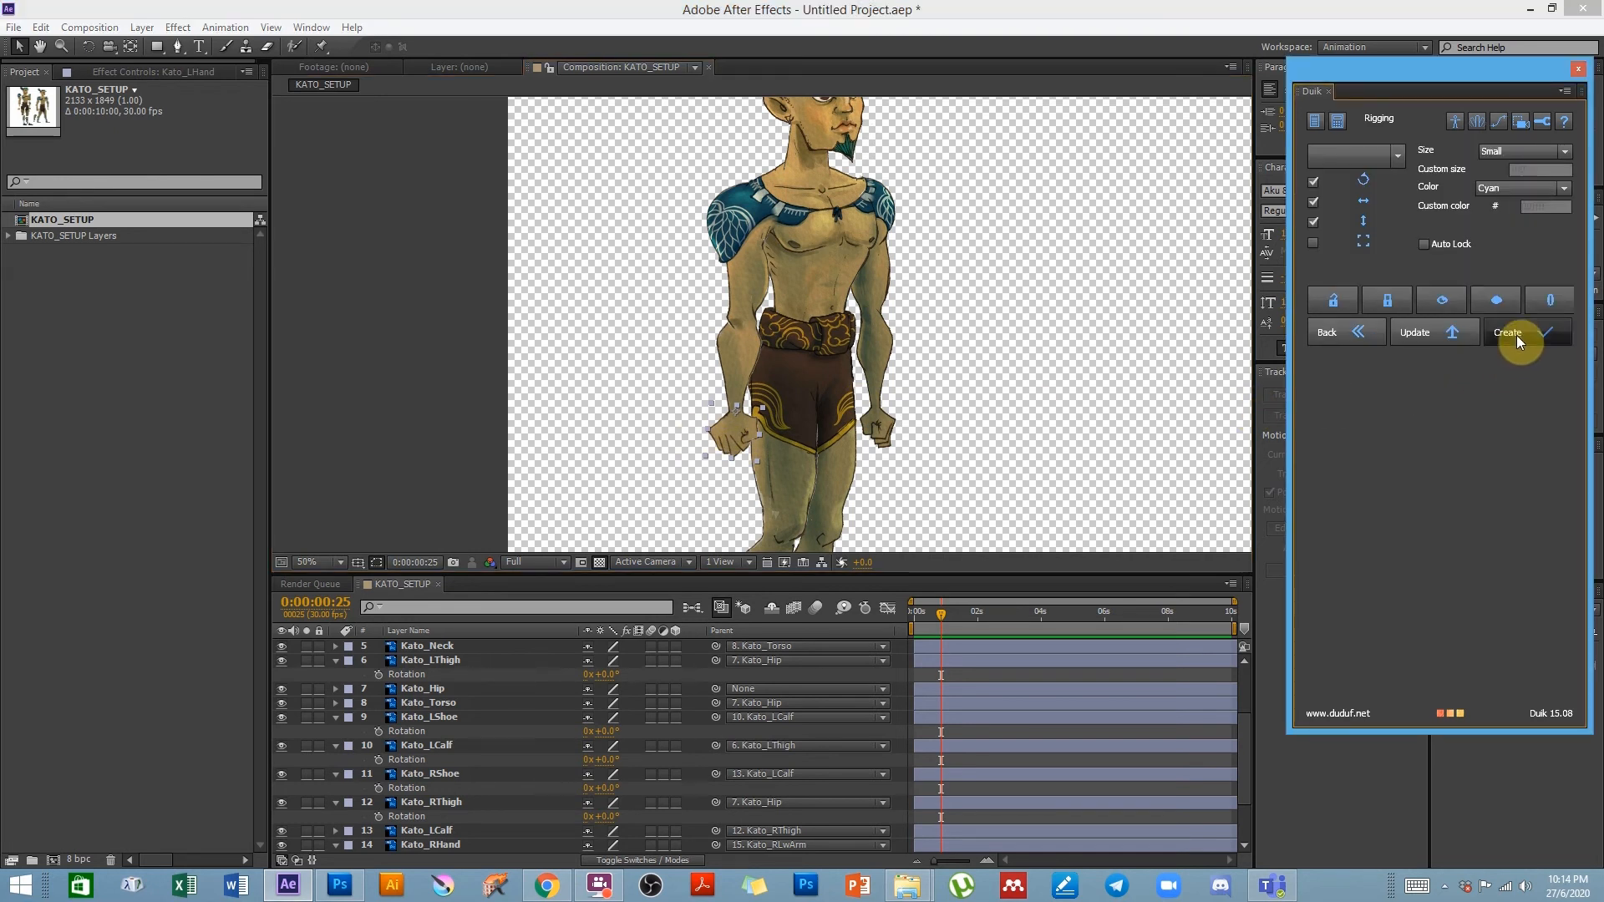
left_click(1504, 153)
left_click(1500, 168)
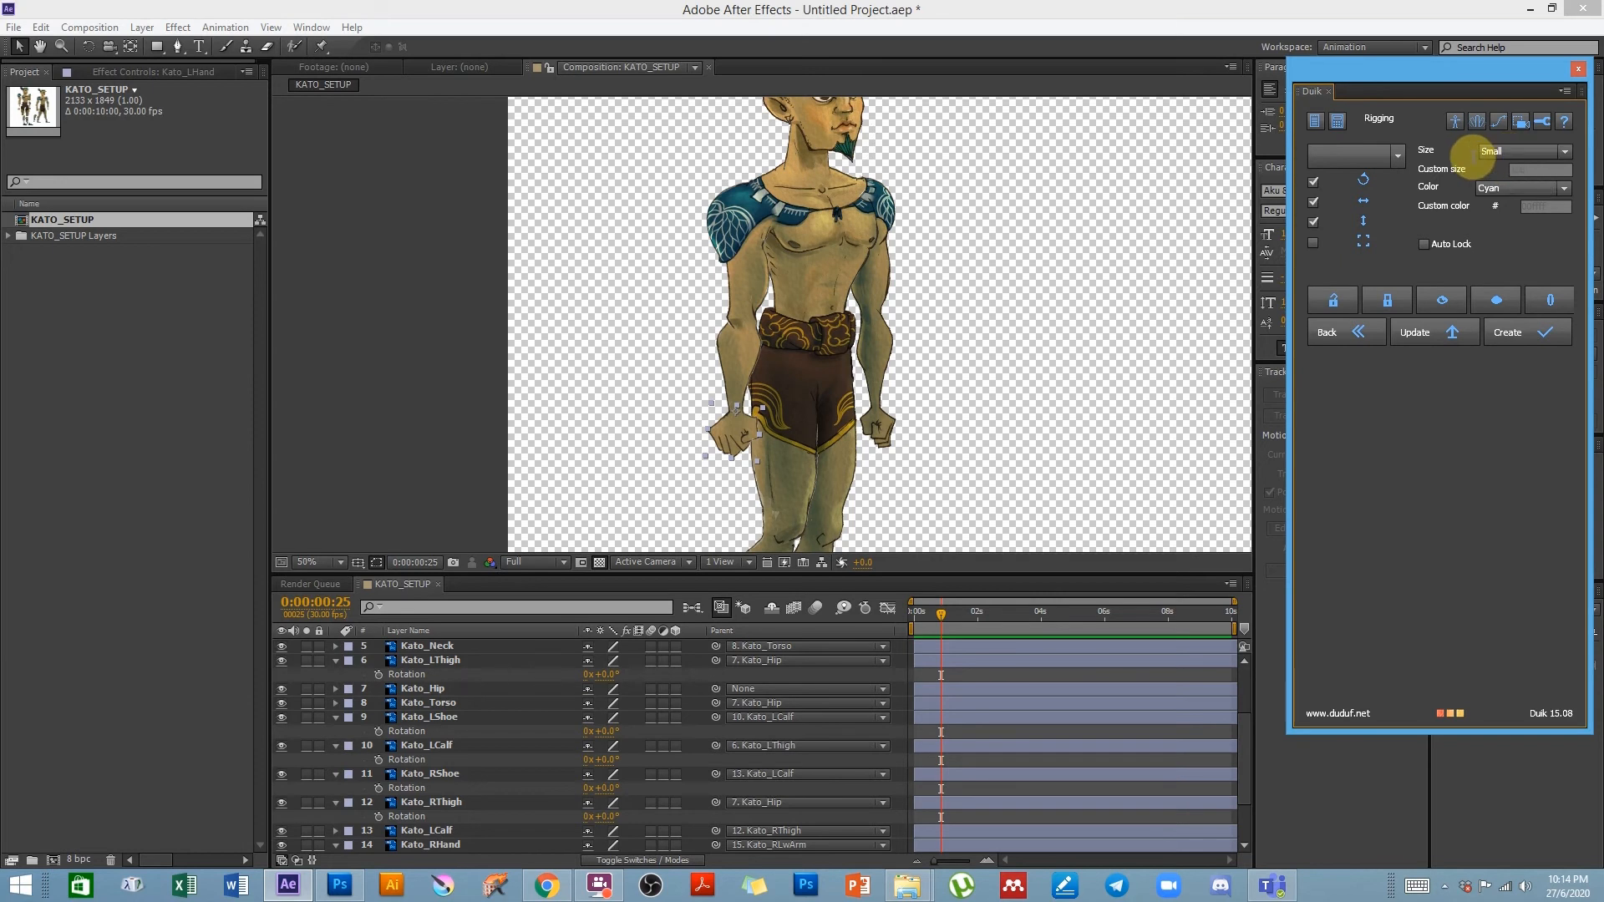
left_click(1506, 188)
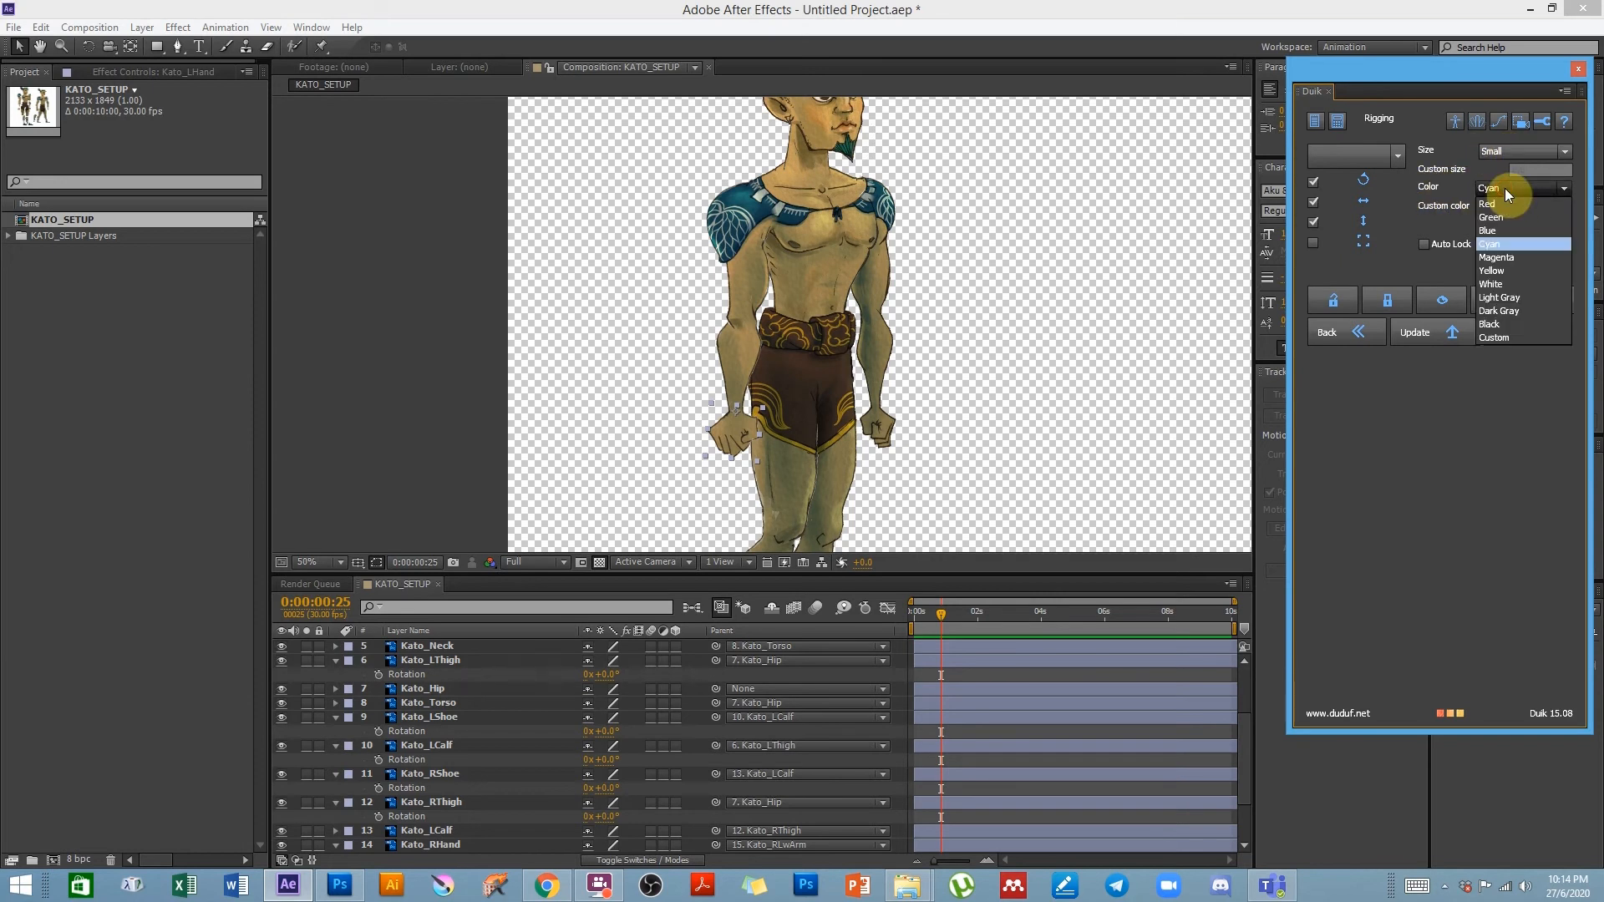
left_click(1497, 246)
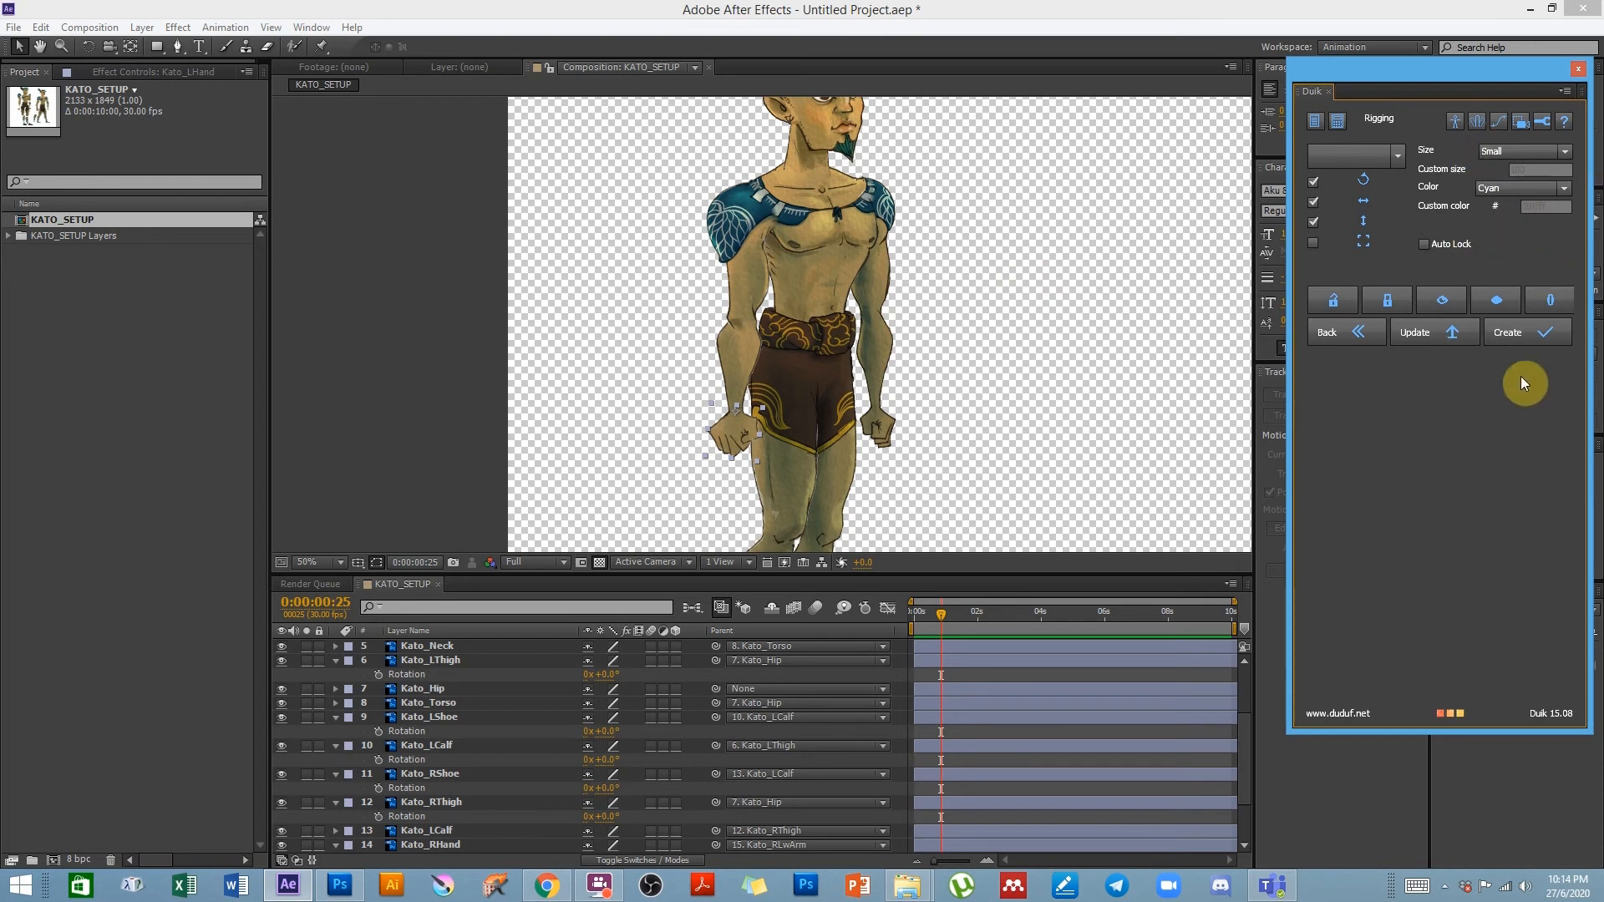
left_click(1509, 333)
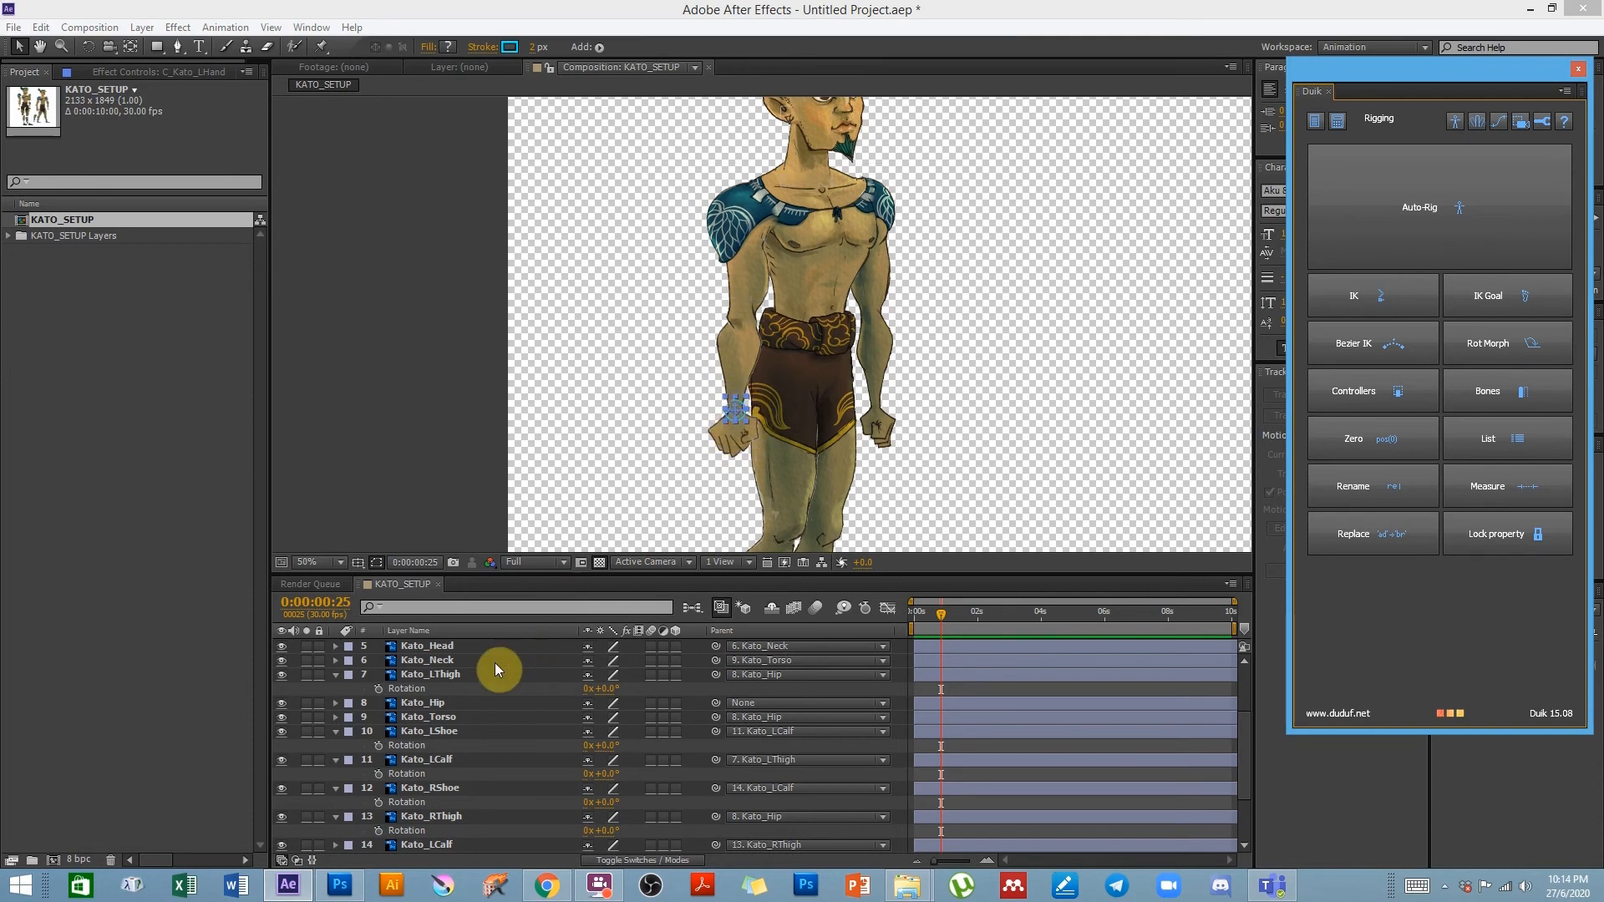
- Apply Duik IK with the 2-Layer IK Goal option to C_Kato_LHand, Kato_LHand, Kato_LLwArm and Kato_LUpArm
left_click(430, 468)
scroll(458, 752, "up", 3)
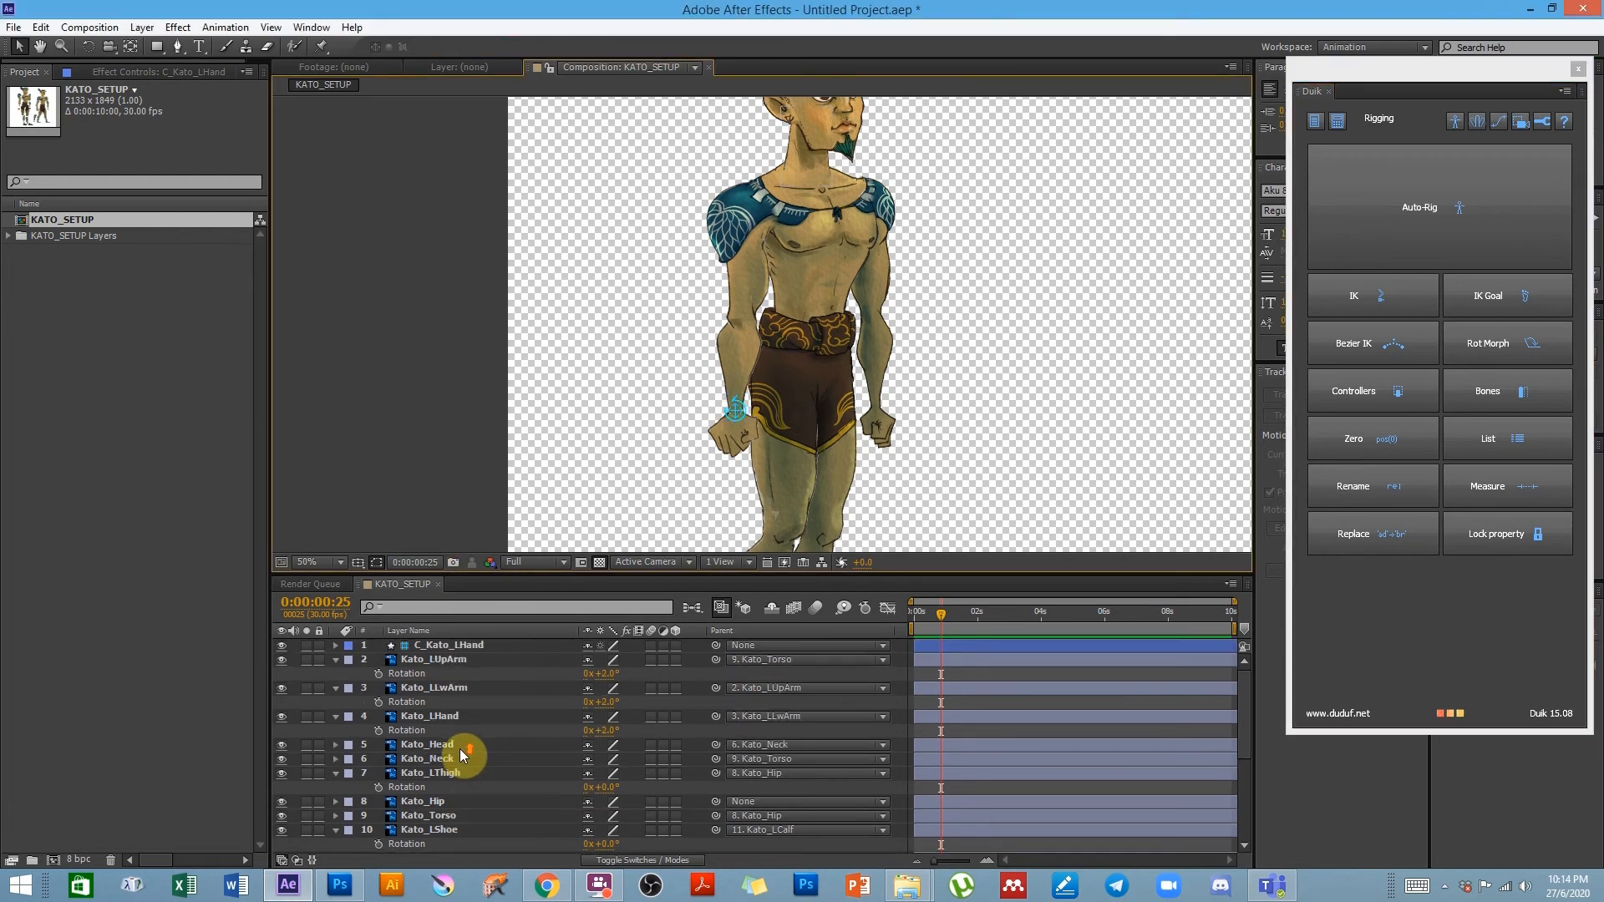
left_click(431, 645)
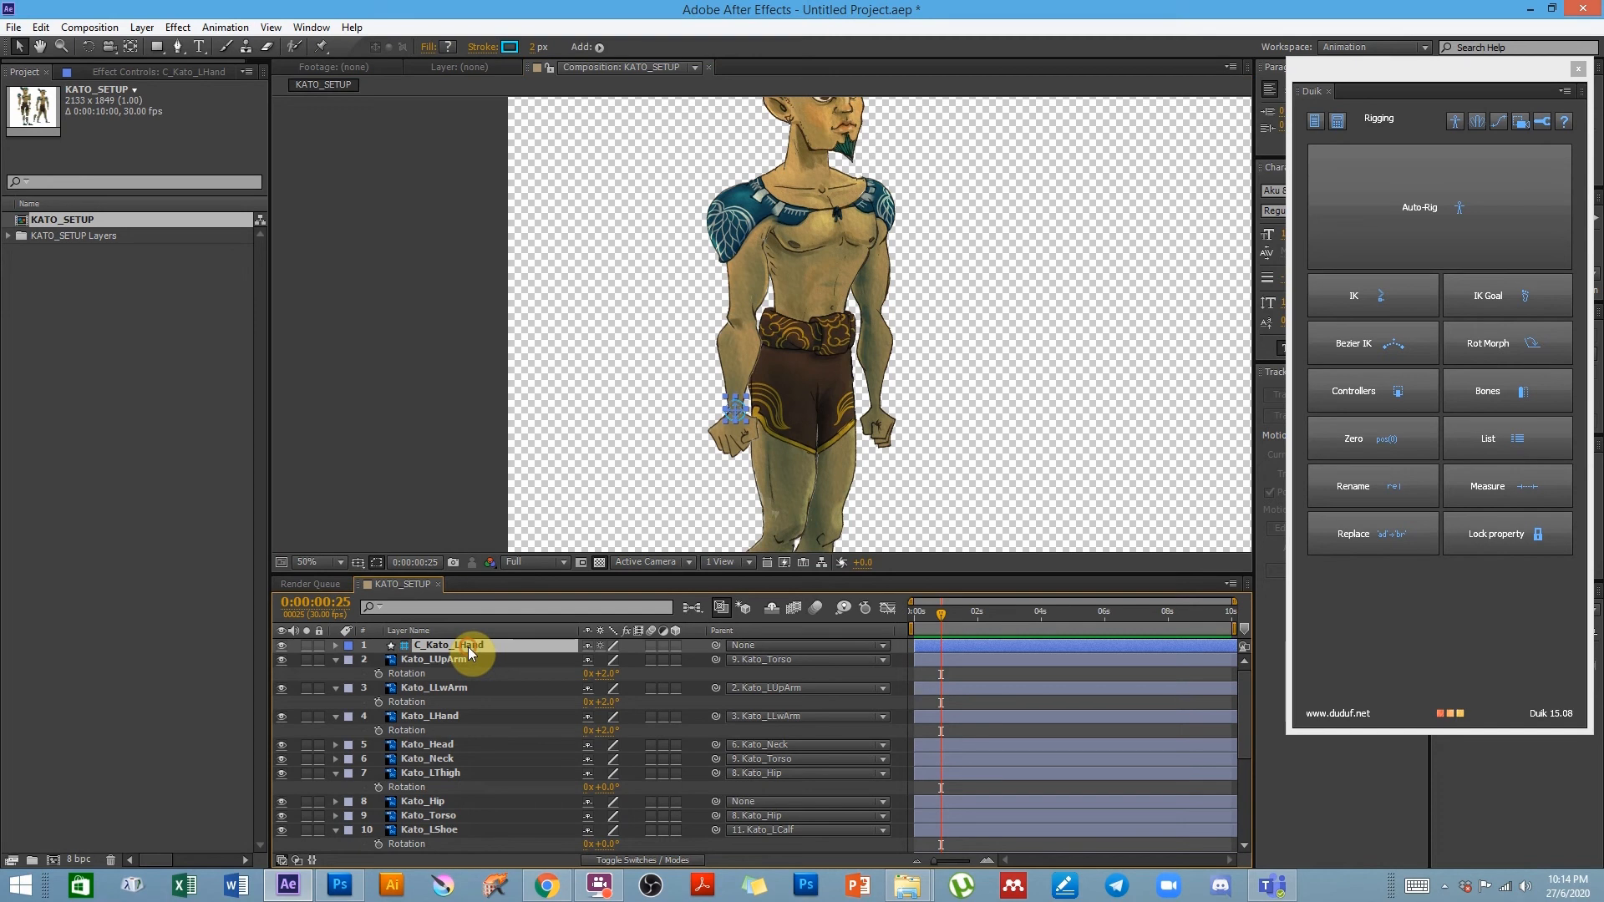
left_click(448, 715, "ctrl")
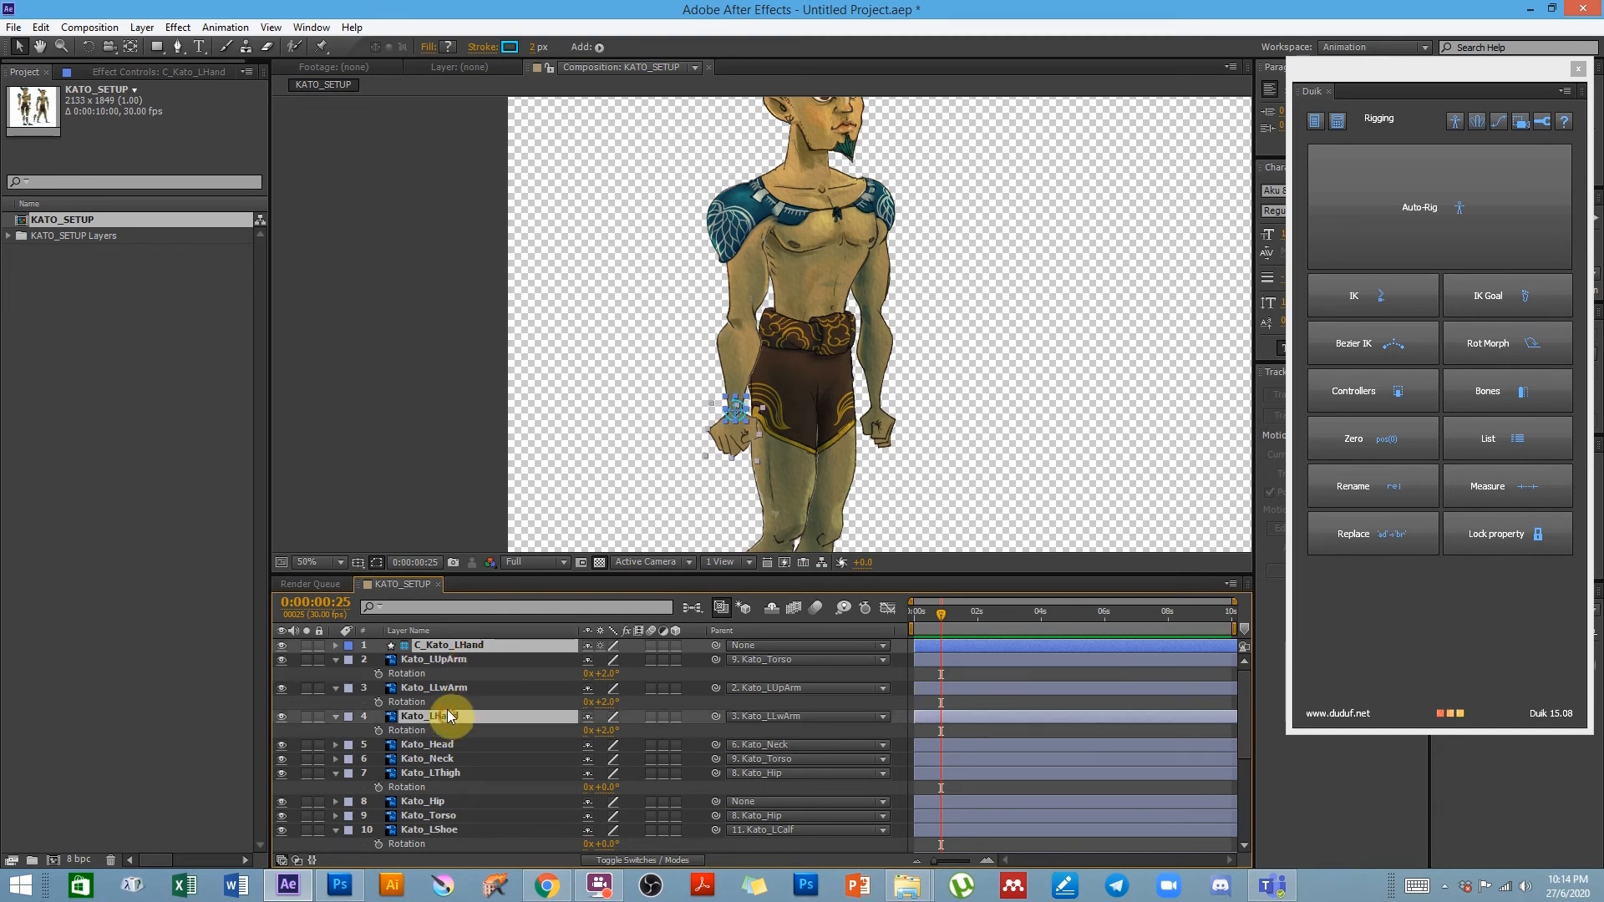
left_click(448, 676, "ctrl")
left_click(477, 687, "ctrl")
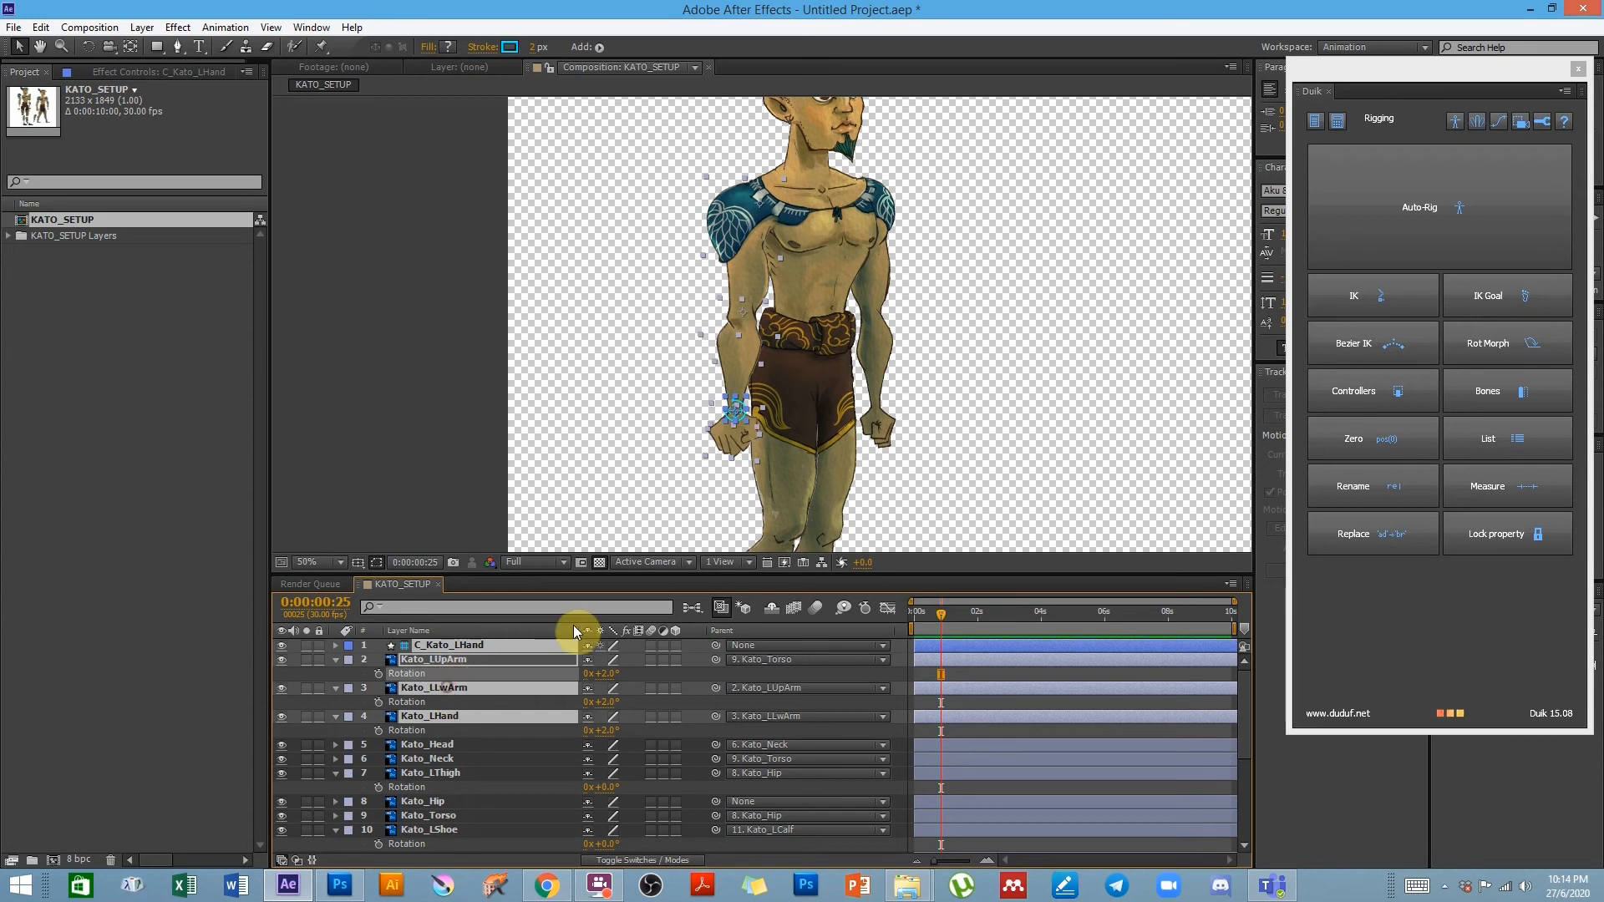
left_click(522, 658, "ctrl")
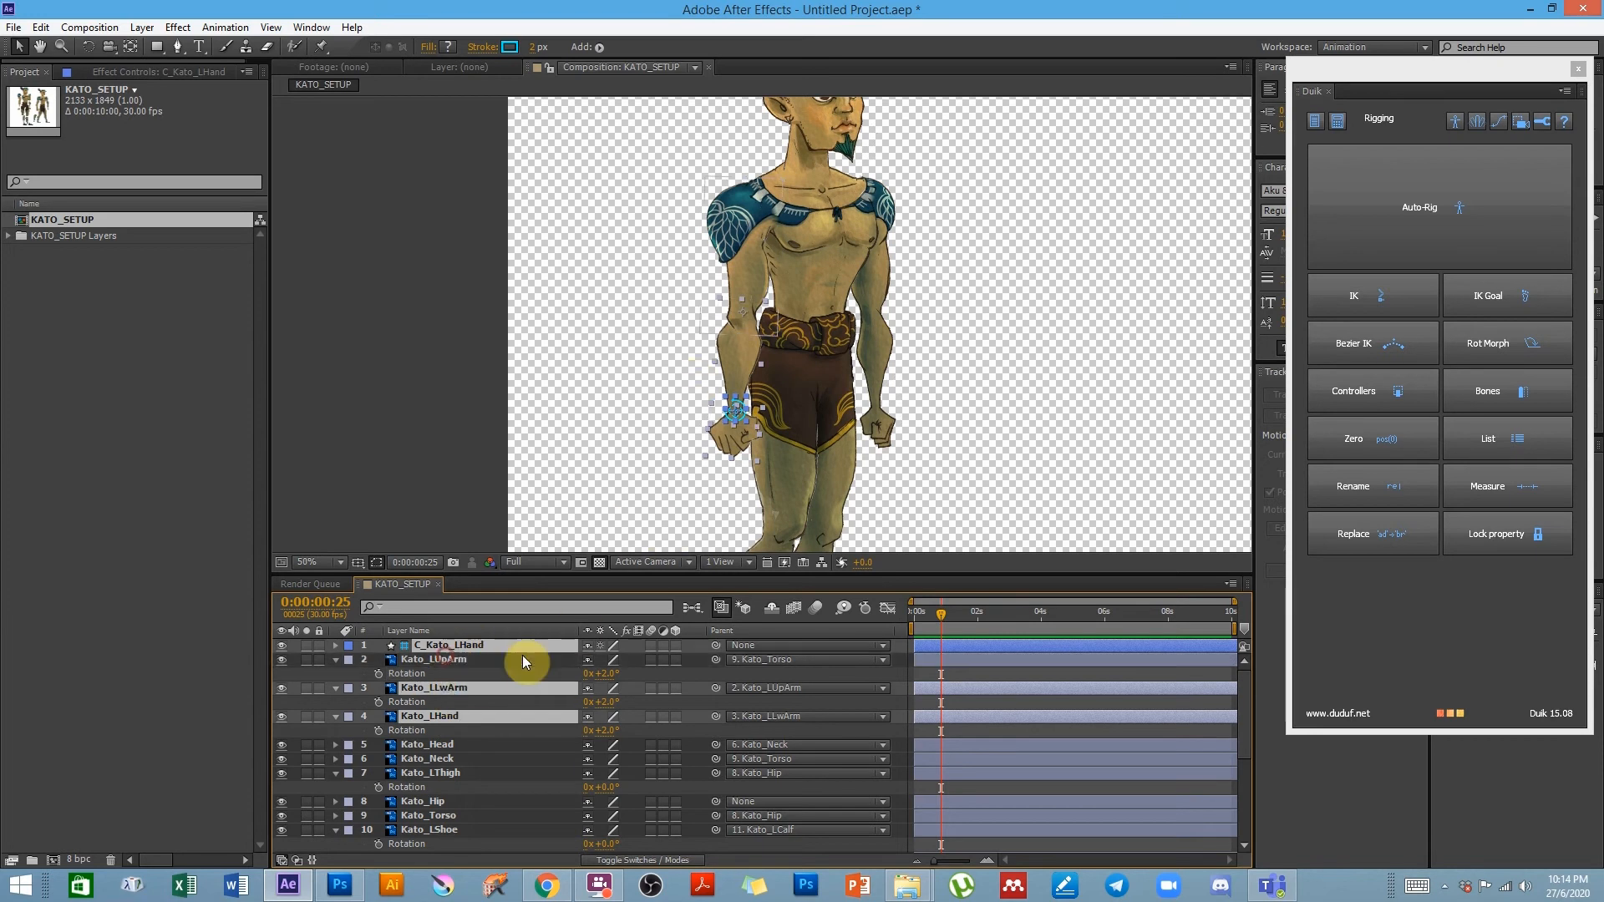
left_click(428, 660, "ctrl")
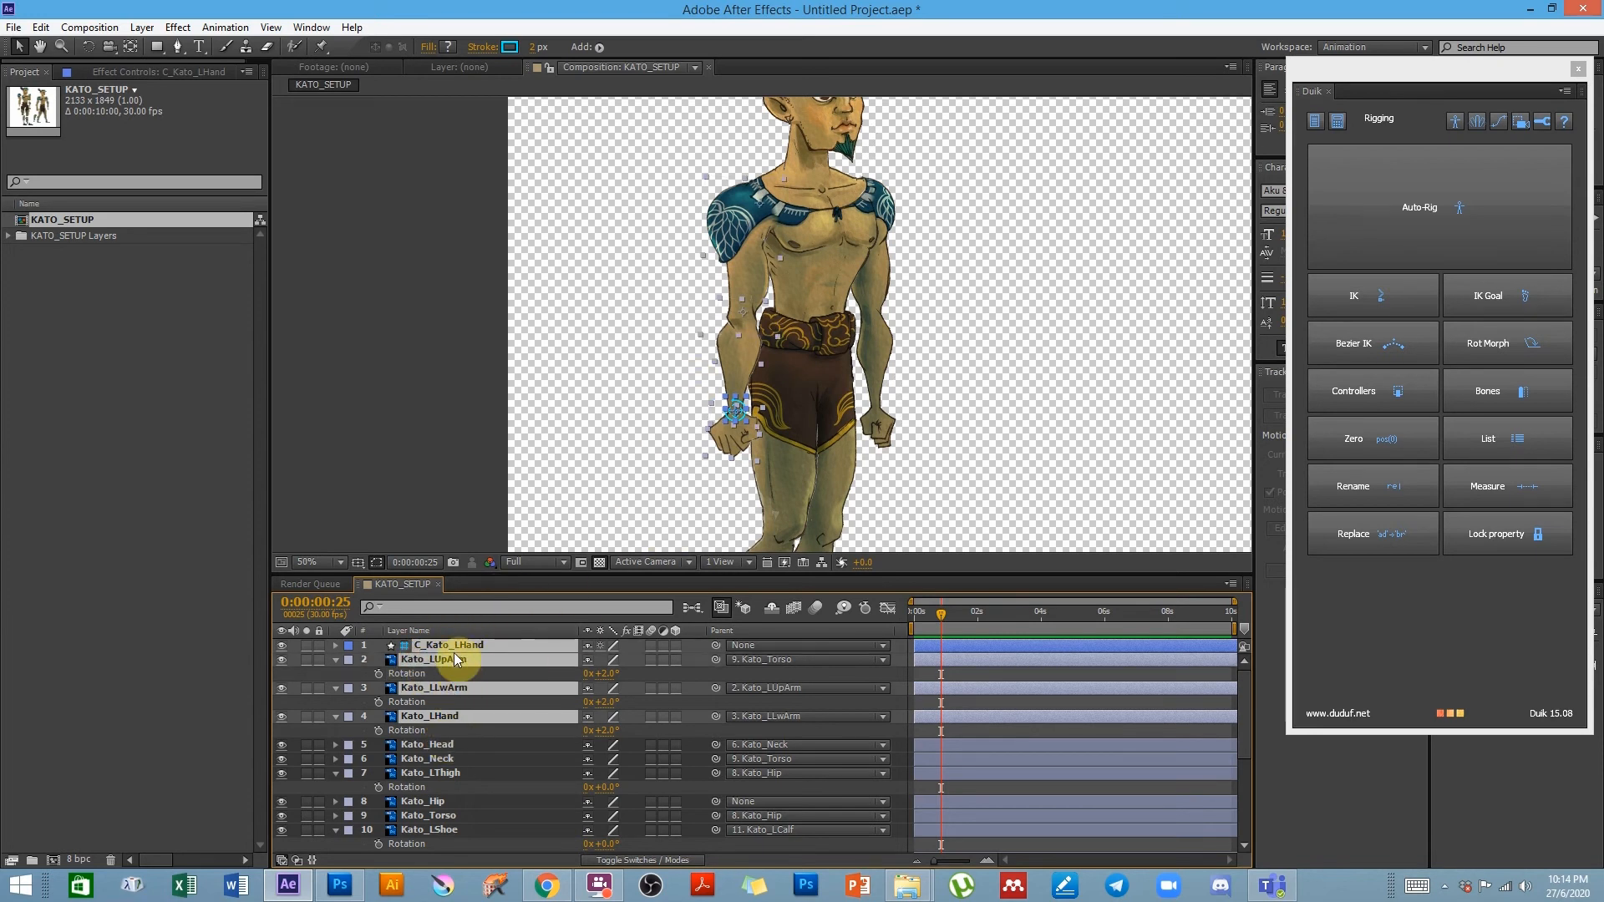
left_click(1395, 309)
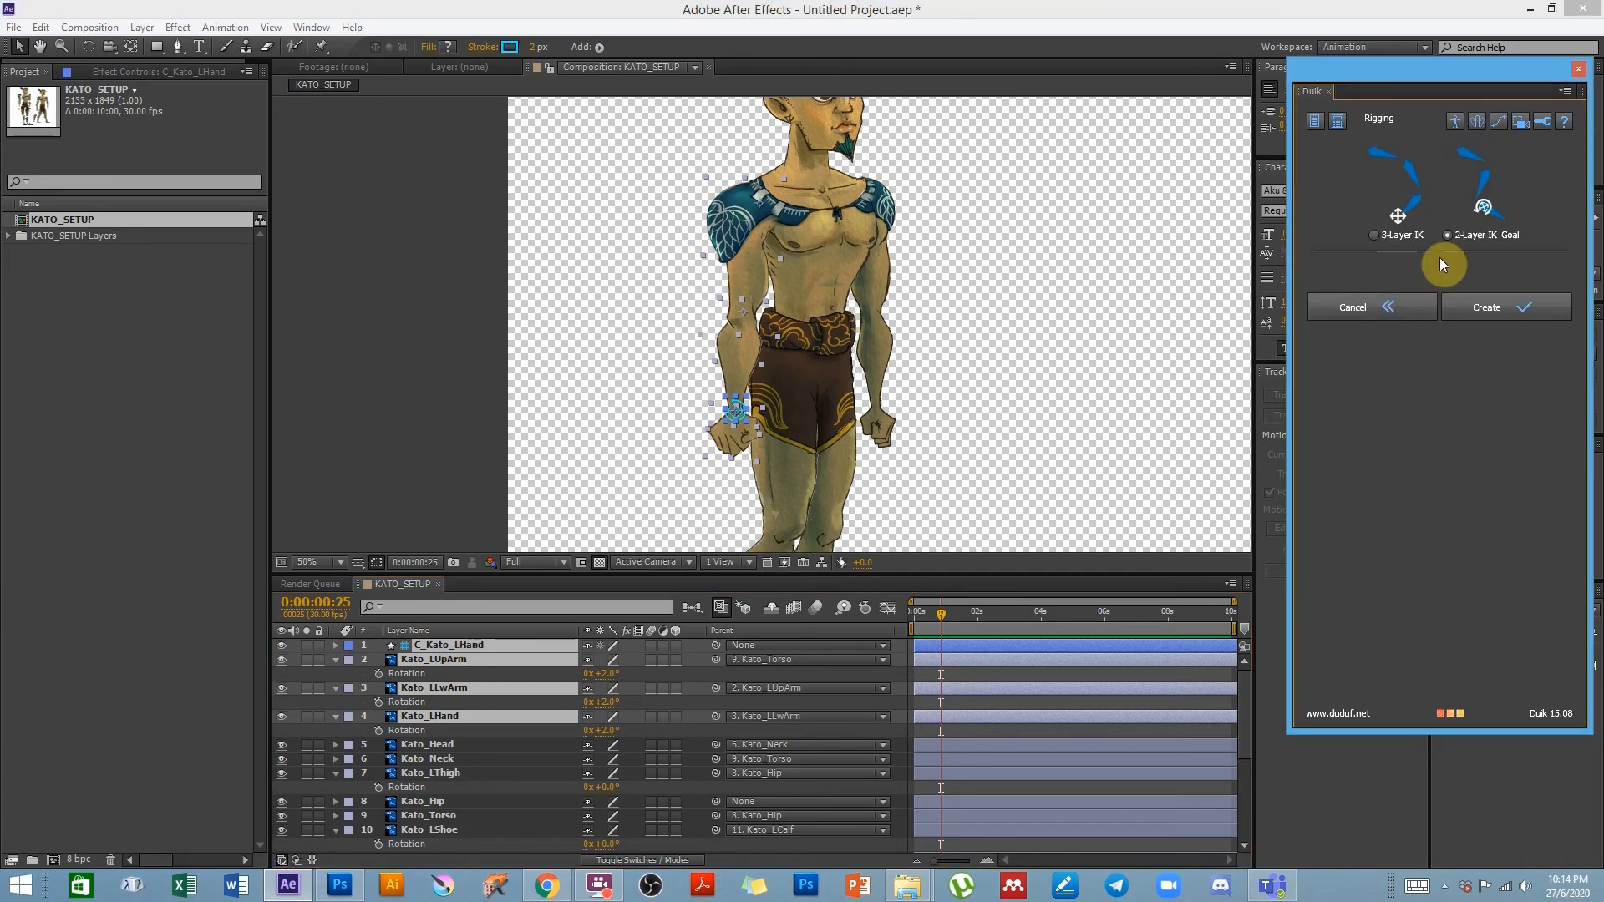
left_click(1519, 301)
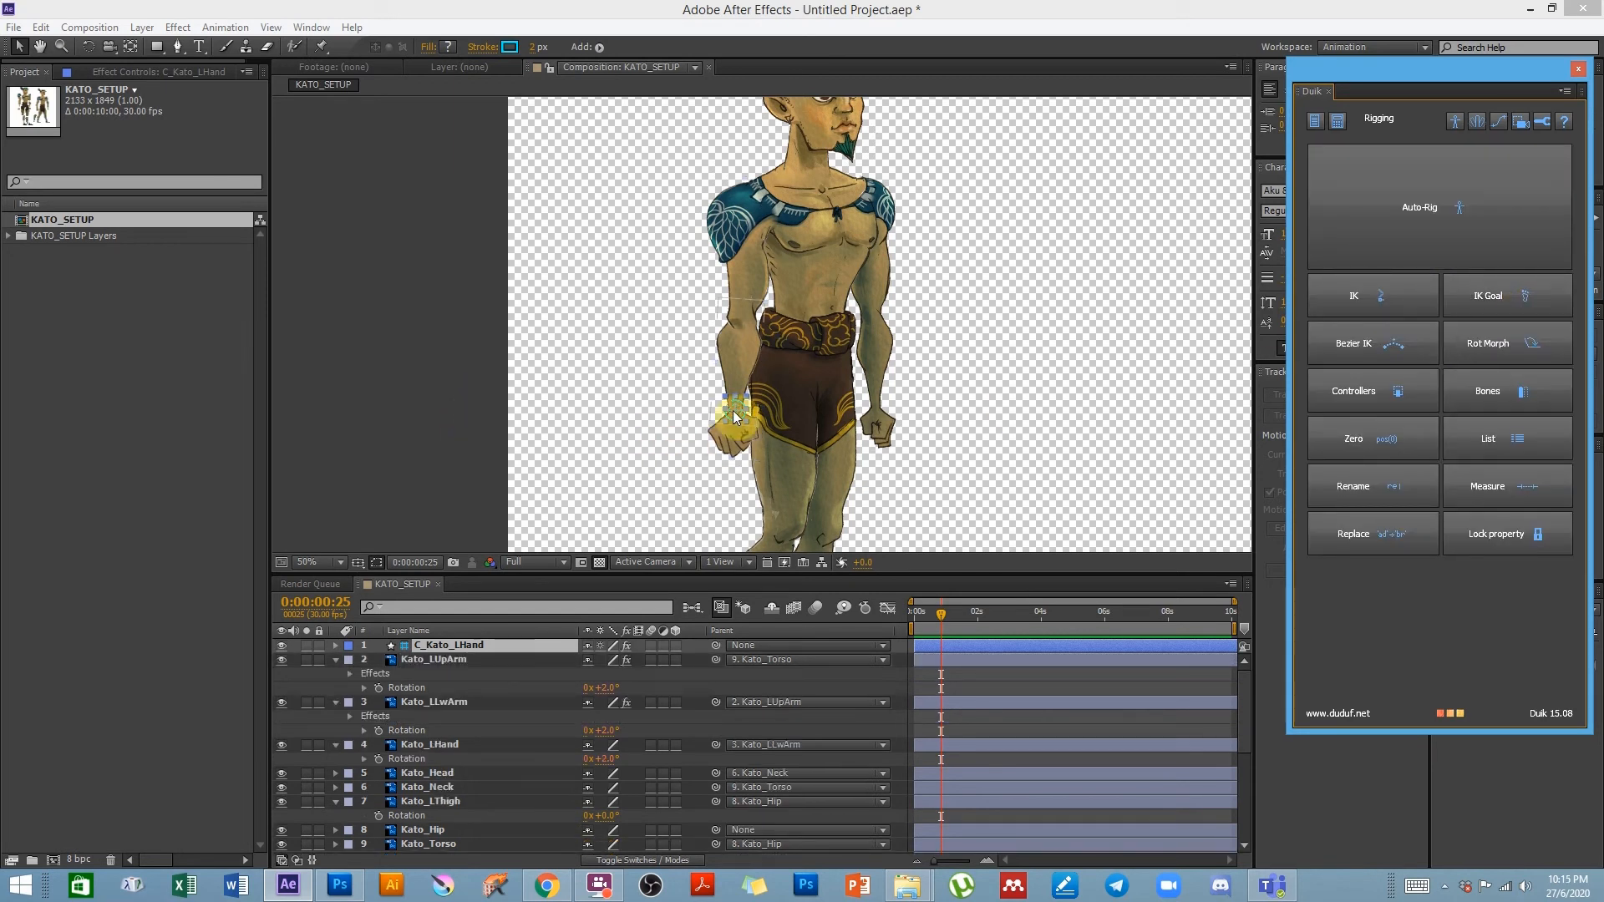
- Test the arm's IK by moving the C_Kato_LHand controller outward to about 442.8, 821.7, and reveal its Position property
left_click_drag(735, 411, 693, 387)
left_click(444, 646)
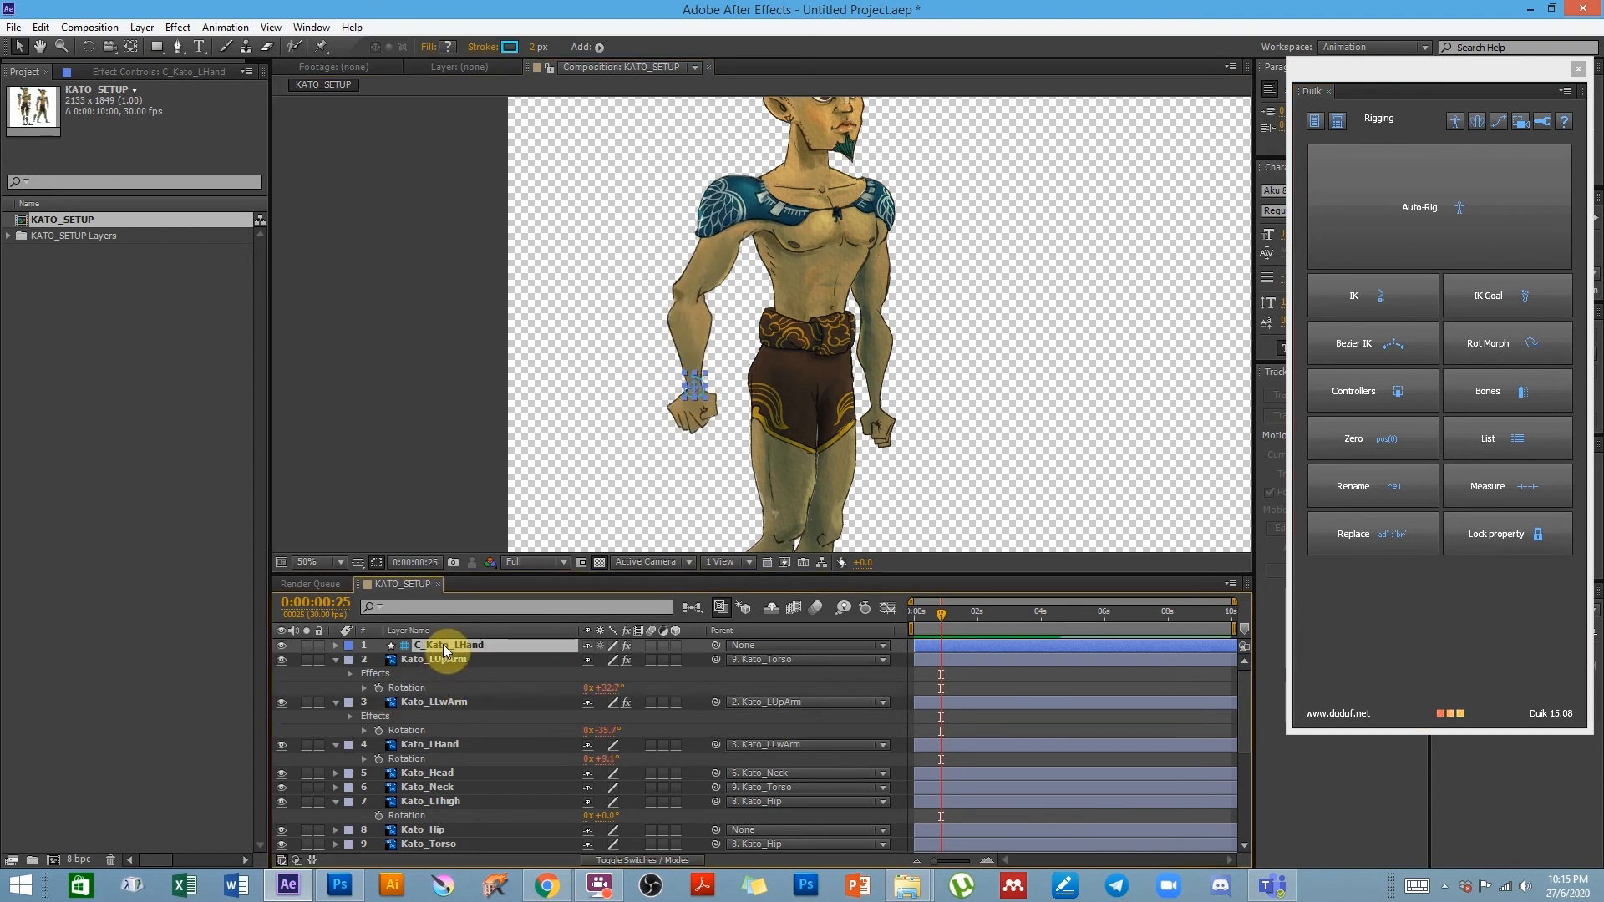
key("p")
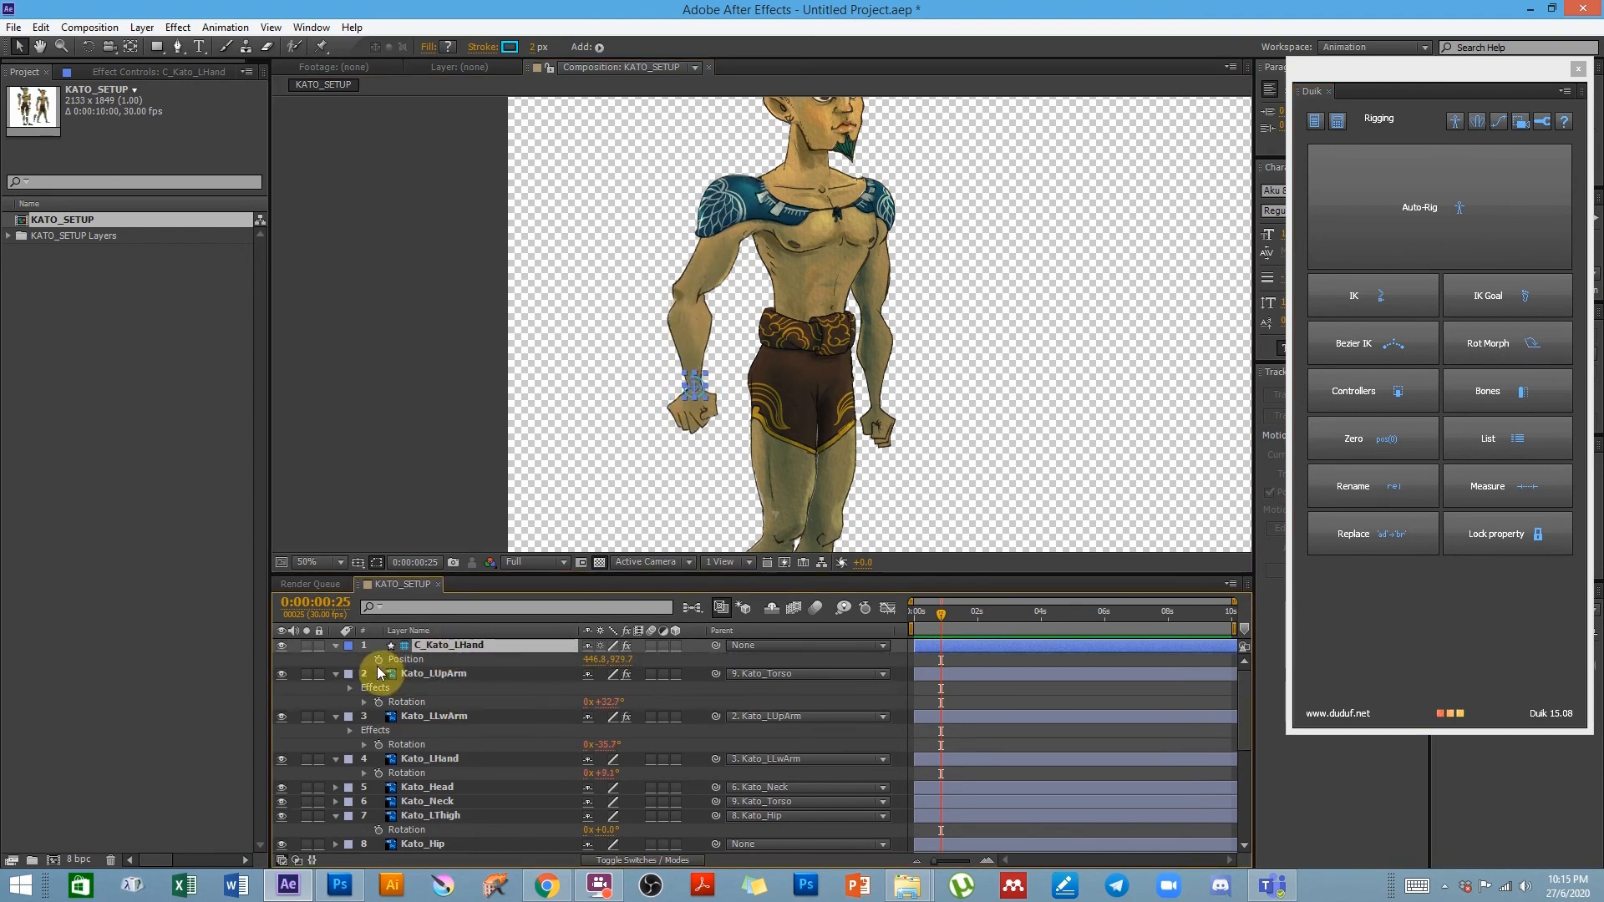
mouse_move(699, 388)
left_mouse_down()
mouse_move(664, 280)
mouse_move(697, 384)
left_mouse_up()
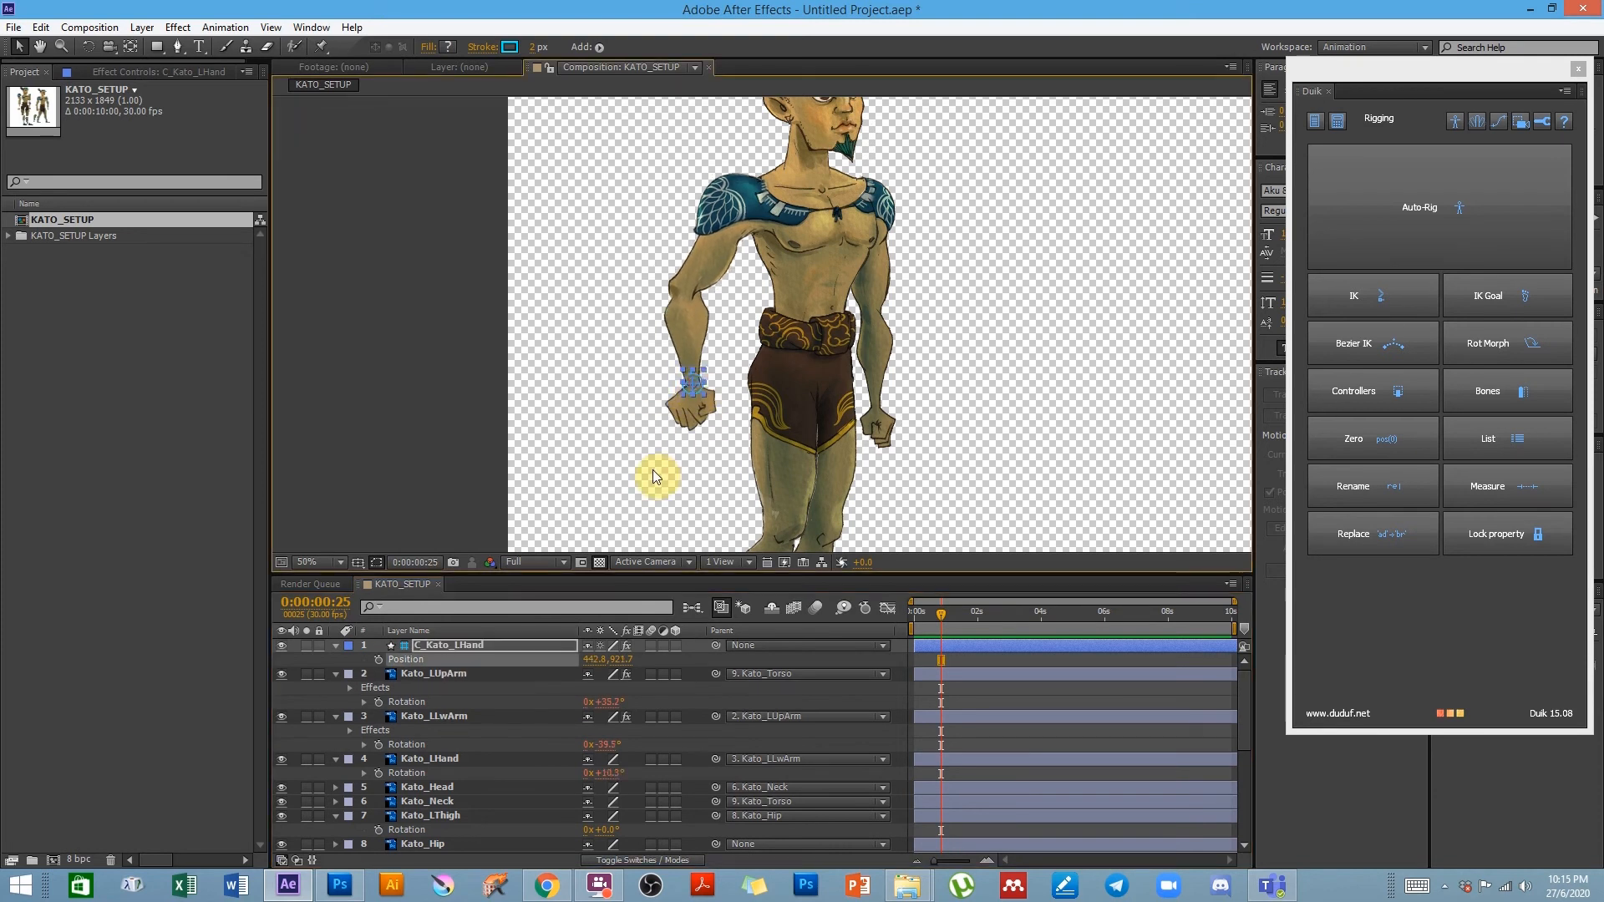
- Reveal the C_Kato_LHand controller's Rotation property as well, try rotating the controller, and undo the rotation
key("shift+r")
mouse_move(604, 673)
left_mouse_down()
mouse_move(624, 673)
mouse_move(573, 662)
mouse_move(615, 674)
left_mouse_up()
key("ctrl+z")
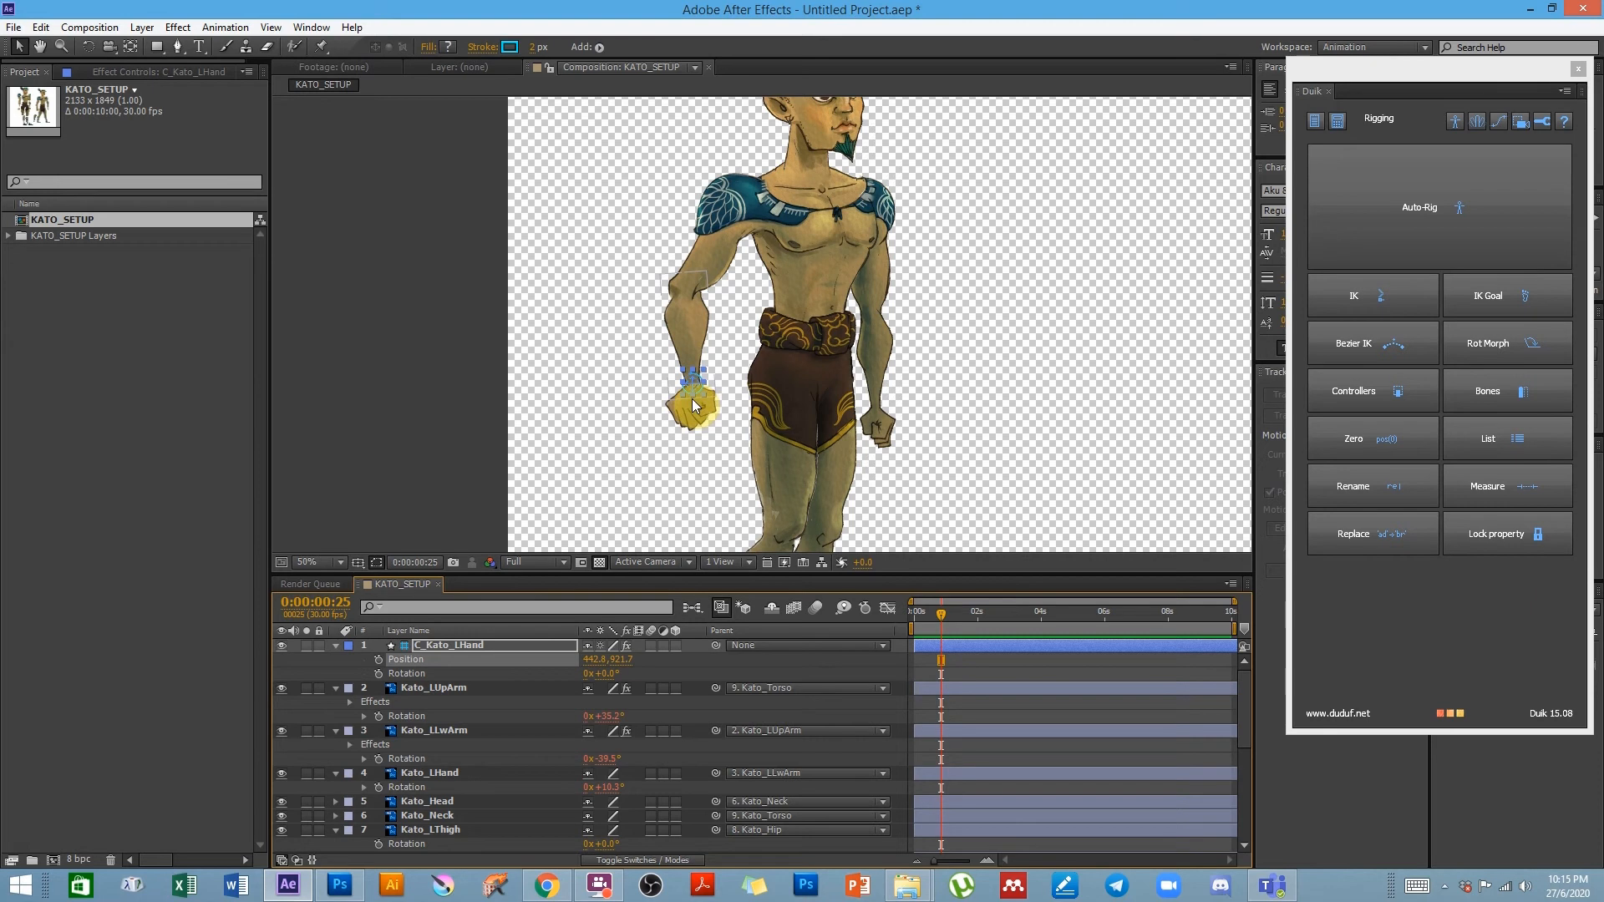
- Pull the C_Kato_LHand controller away from the body to about 1424.8, 685.7, and disable Auto-Stretch in its IK effect
left_click_drag(688, 388, 1048, 281)
key("F3")
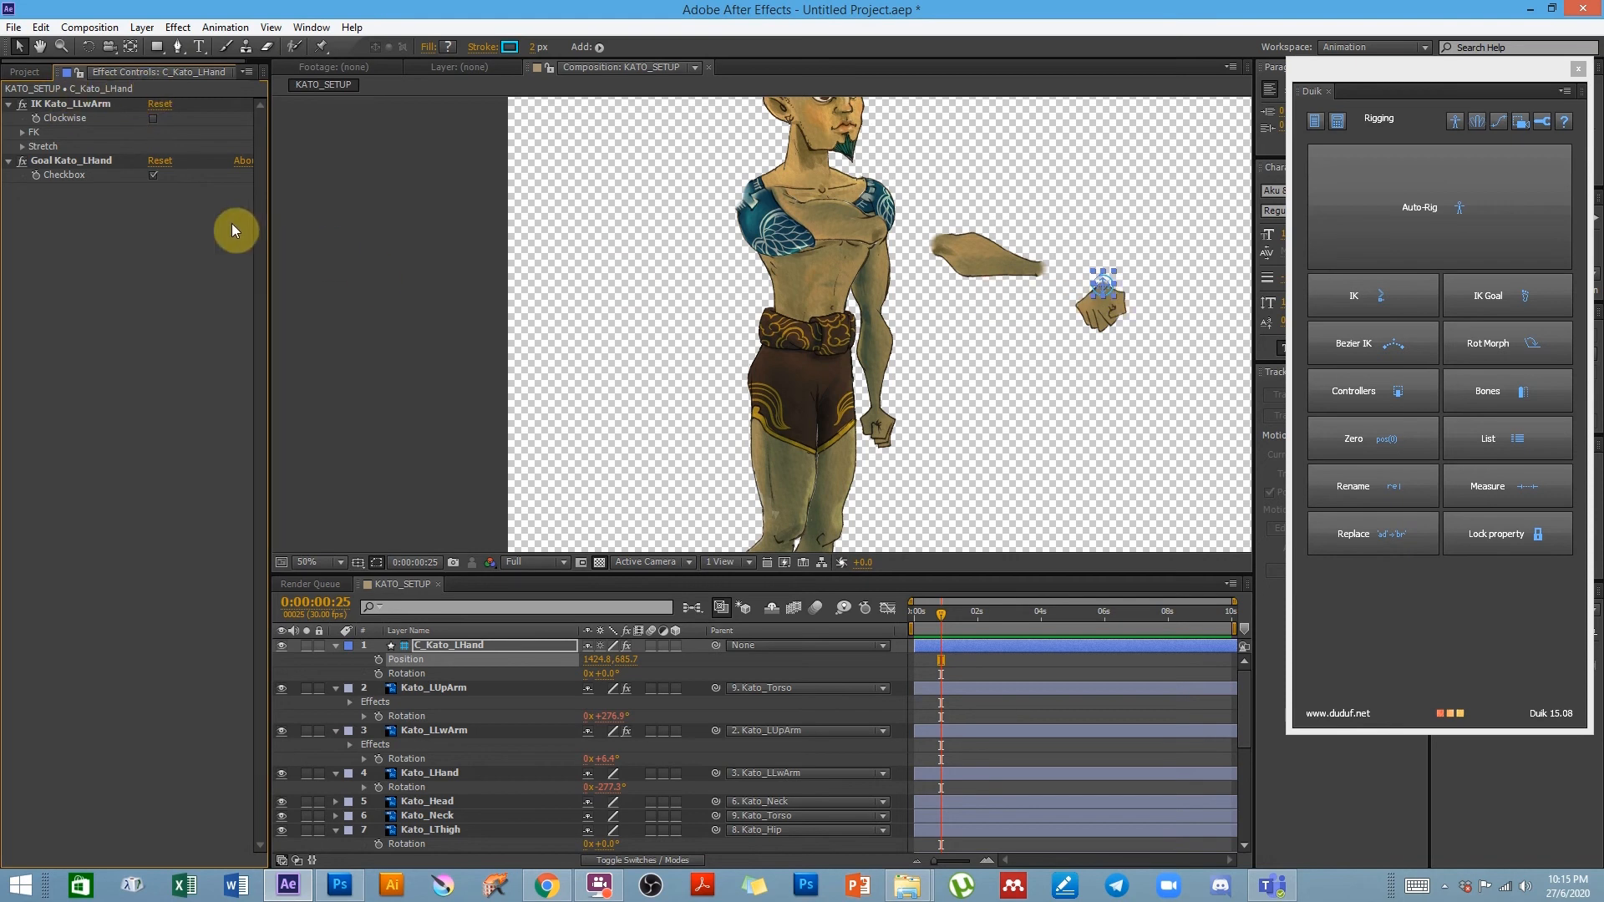
left_click(23, 147)
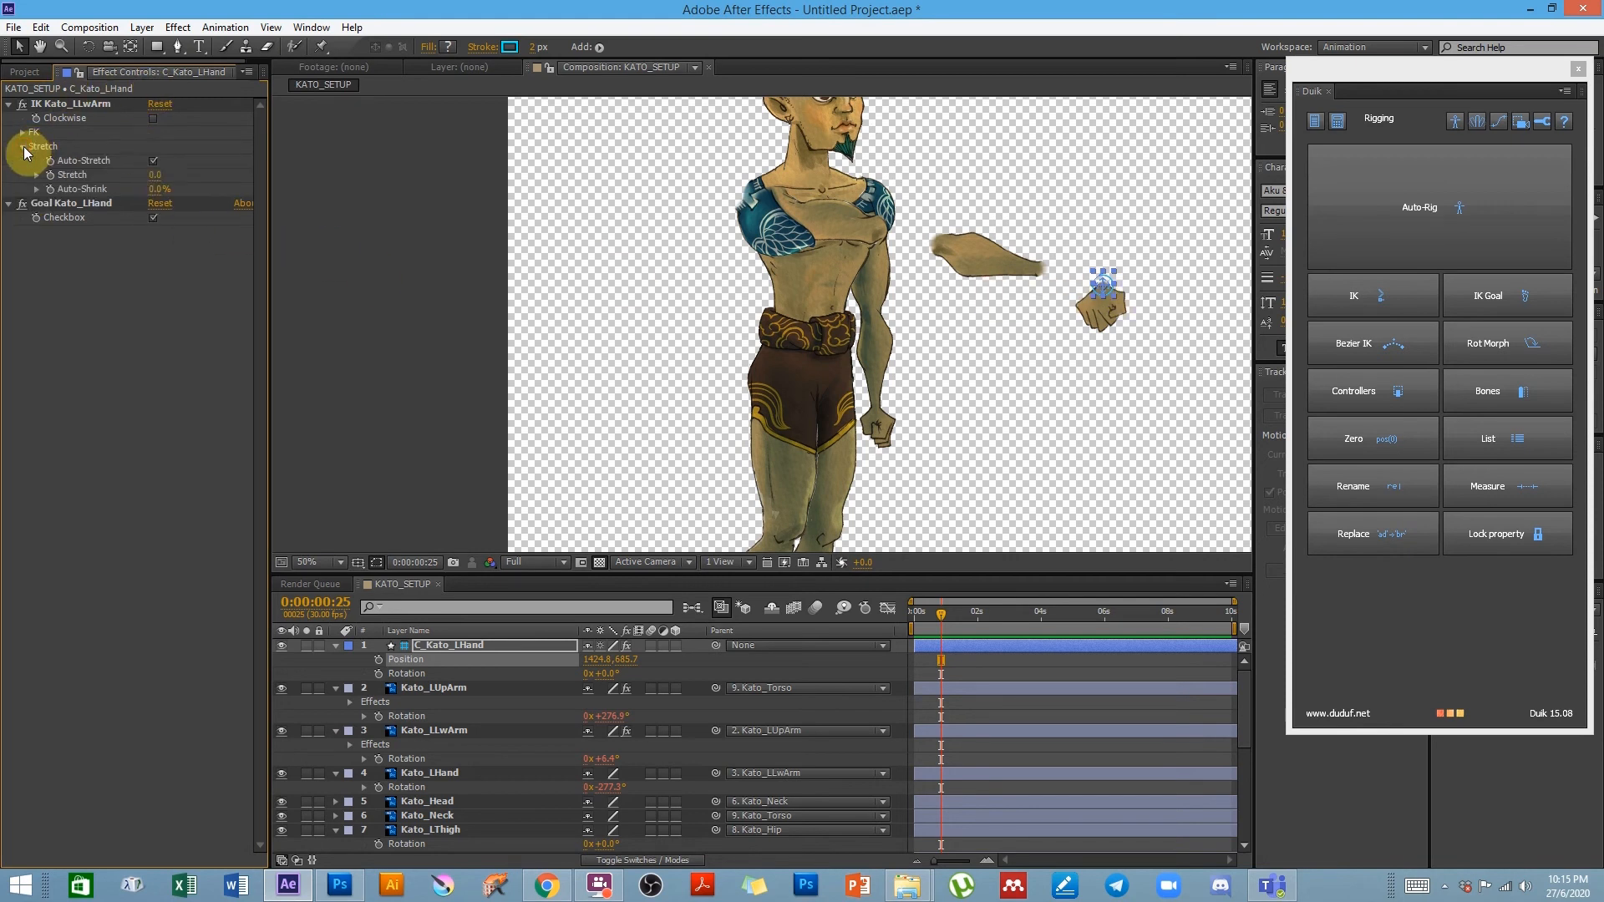
left_click(152, 161)
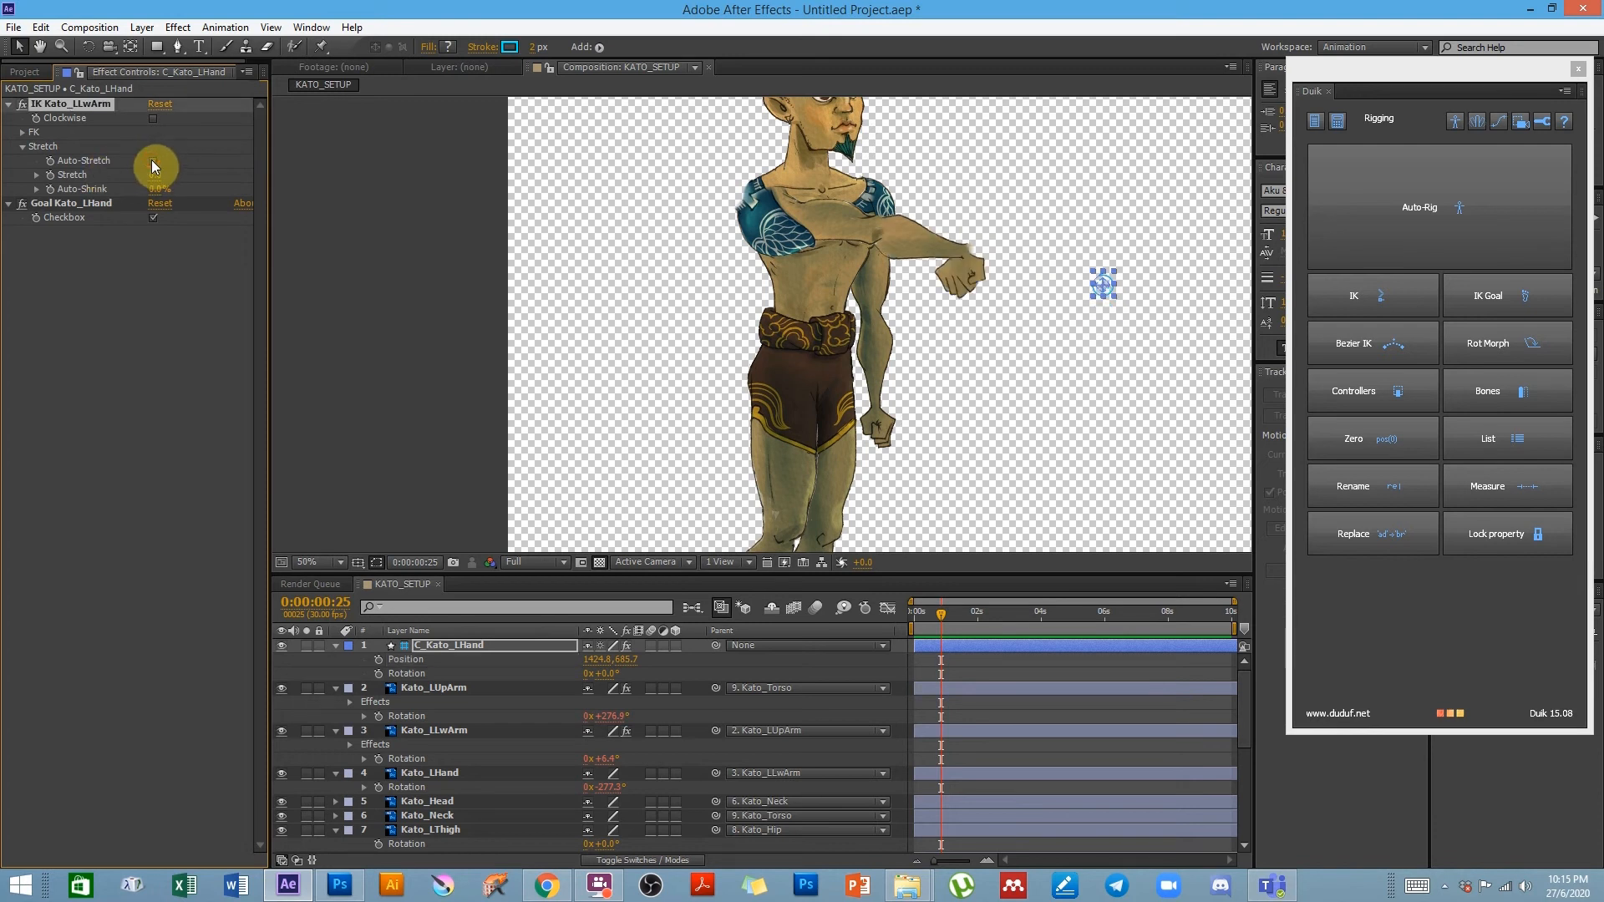
- Bring the C_Kato_LHand controller back beside the body, and try the arm IK with Clockwise enabled before disabling it again
left_click_drag(1078, 285, 679, 382)
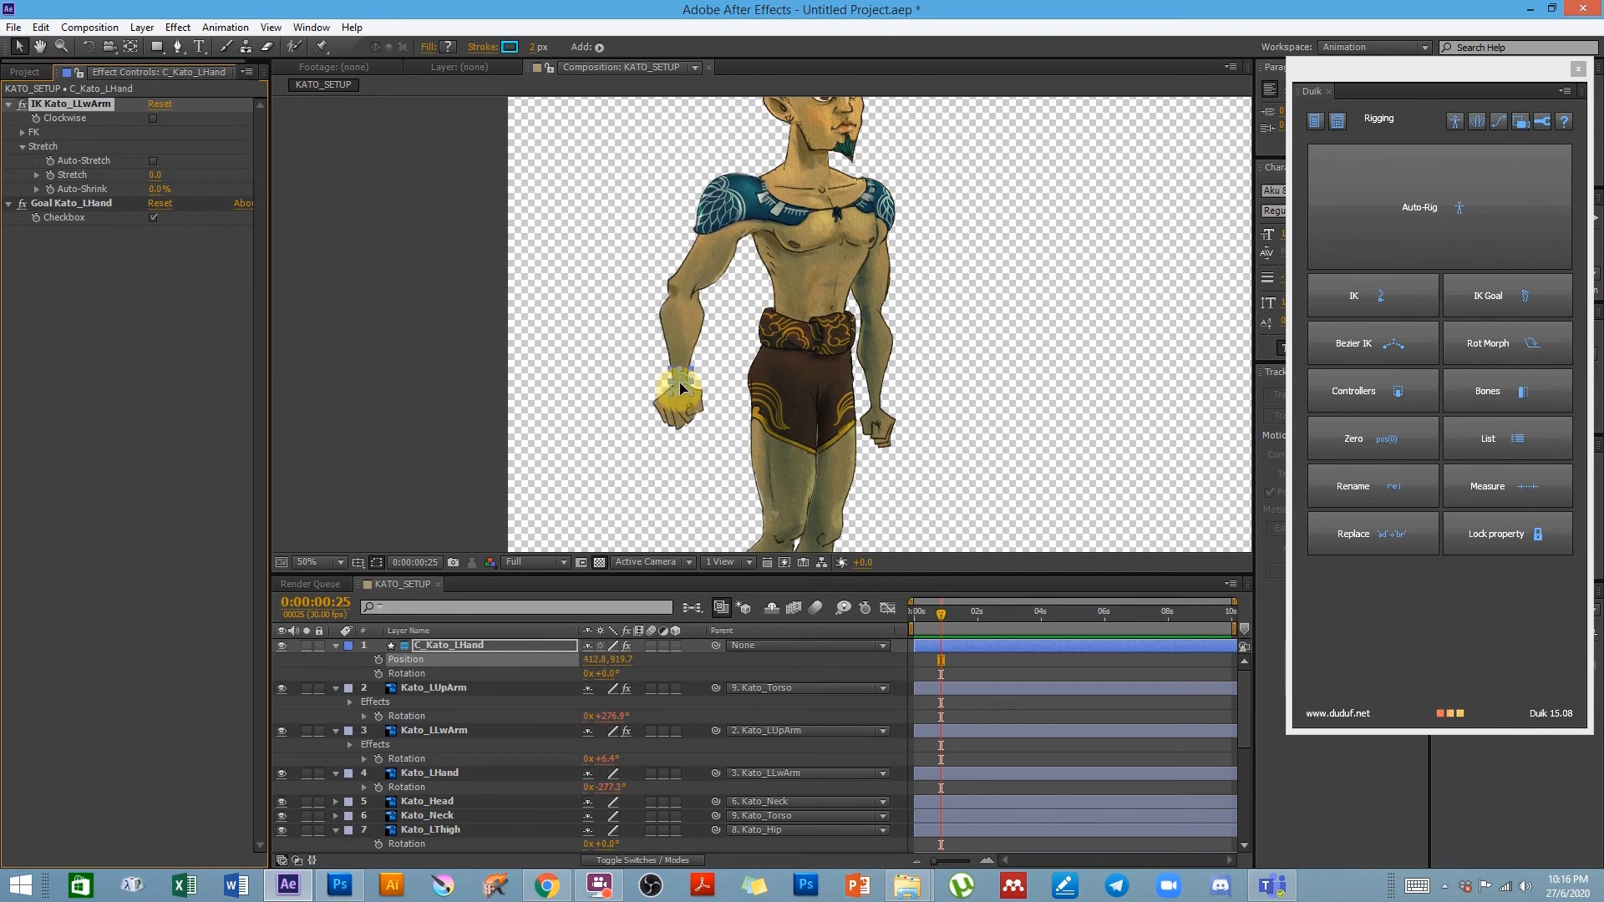
left_click_drag(679, 383, 684, 310)
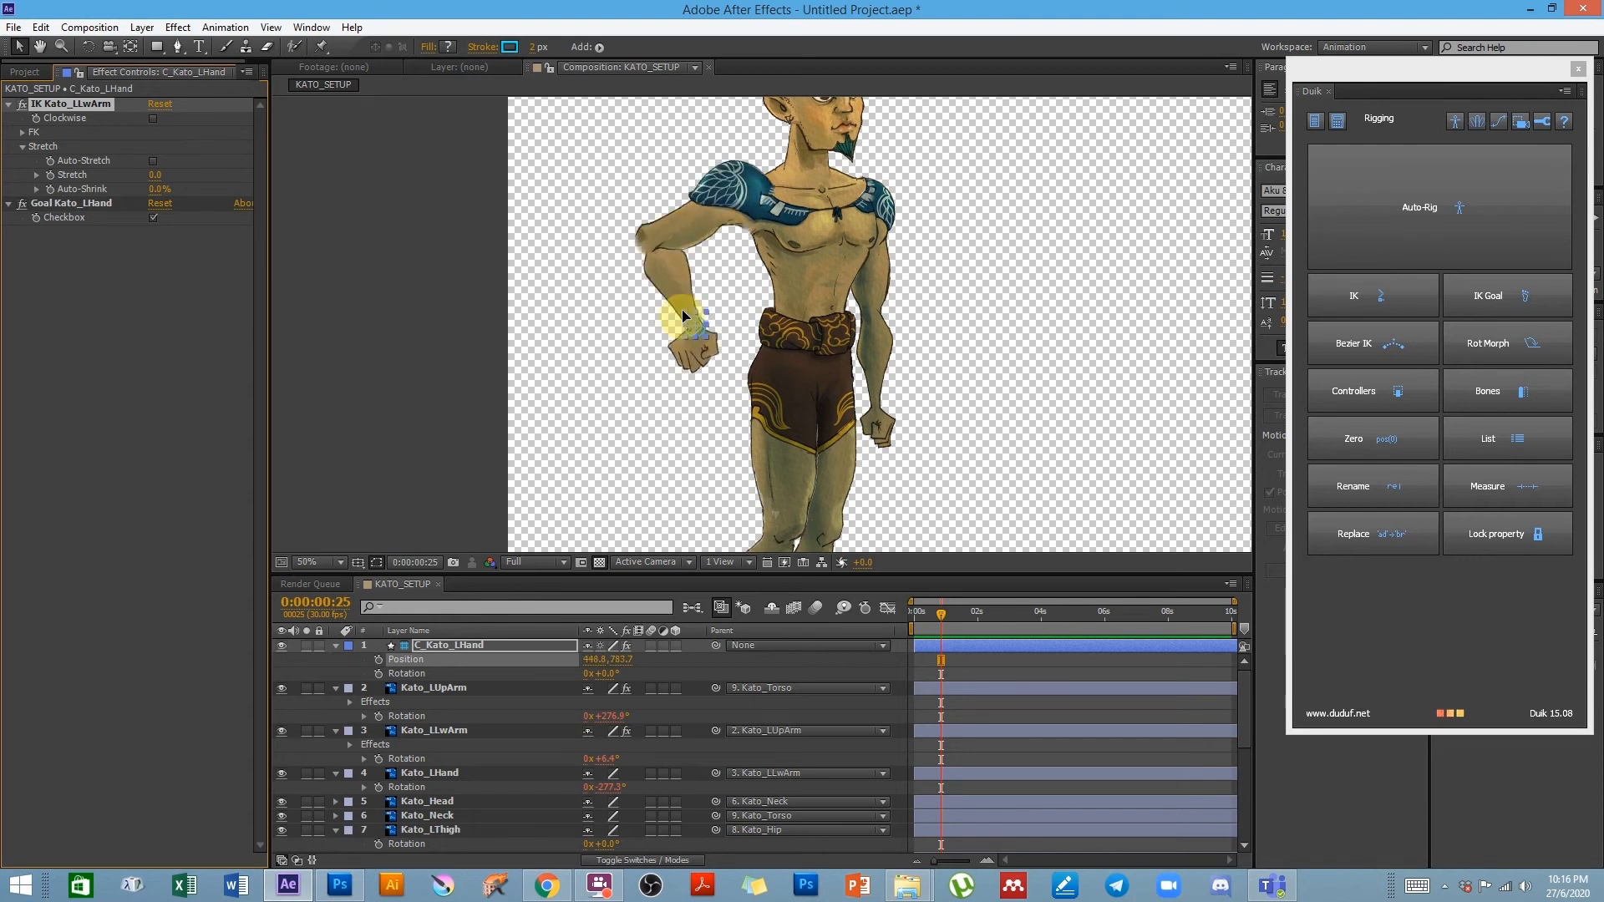
left_click(153, 118)
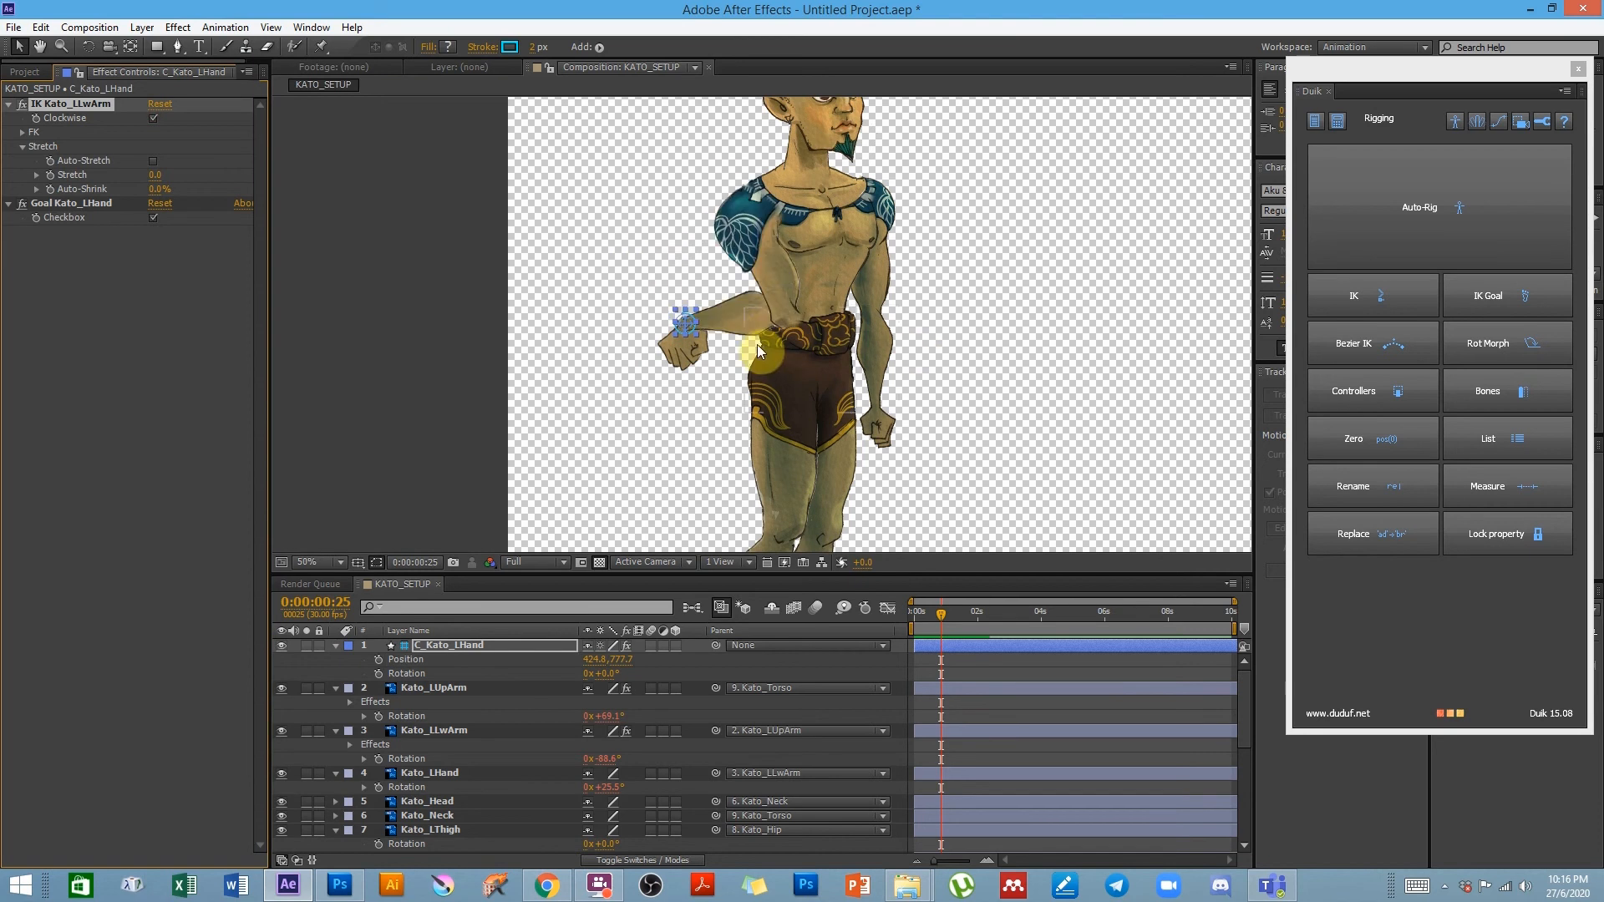
left_click_drag(689, 319, 621, 295)
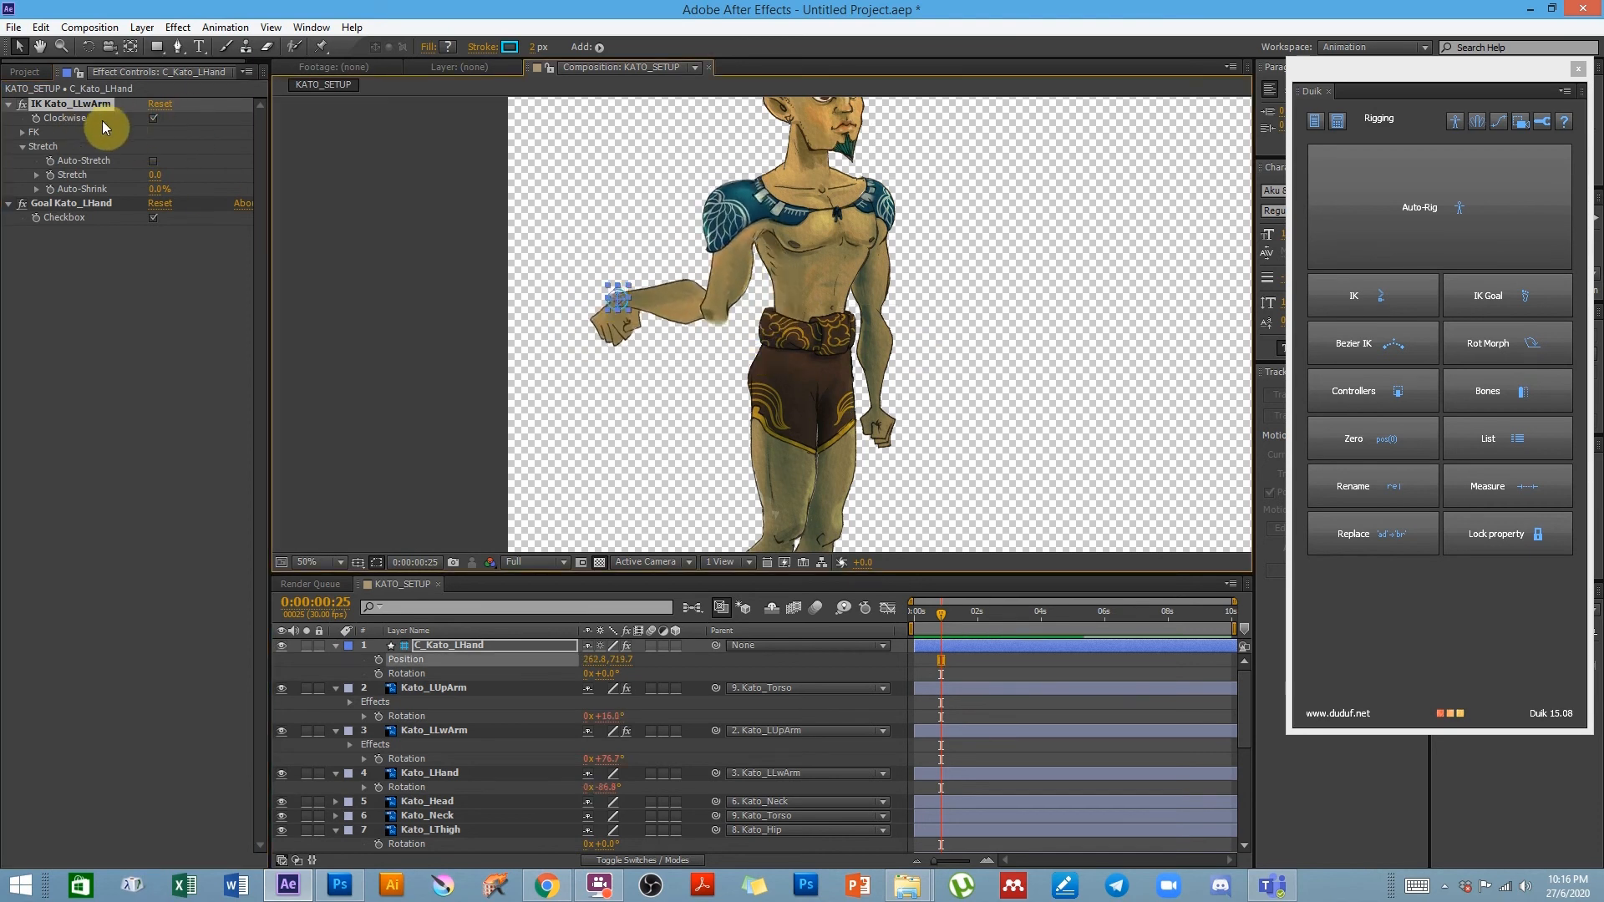
left_click(153, 119)
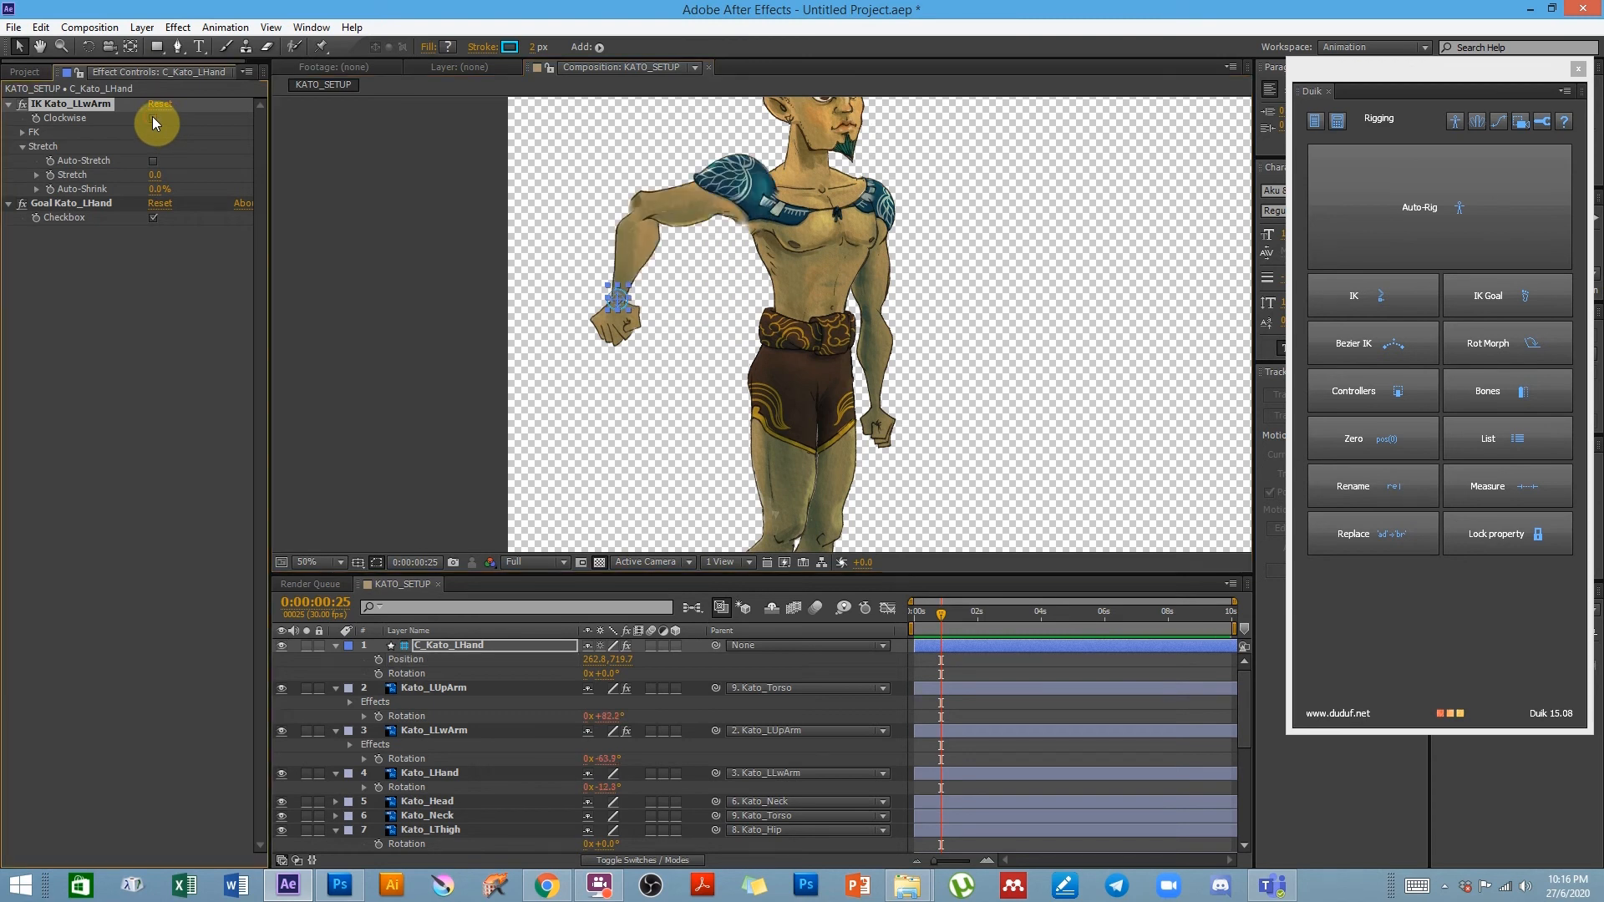
- Lower the C_Kato_LHand controller to about 518.8, 957.7, and fine-tune the Kato_LLwArm layer's anchor point at the elbow
left_click_drag(619, 297, 710, 366)
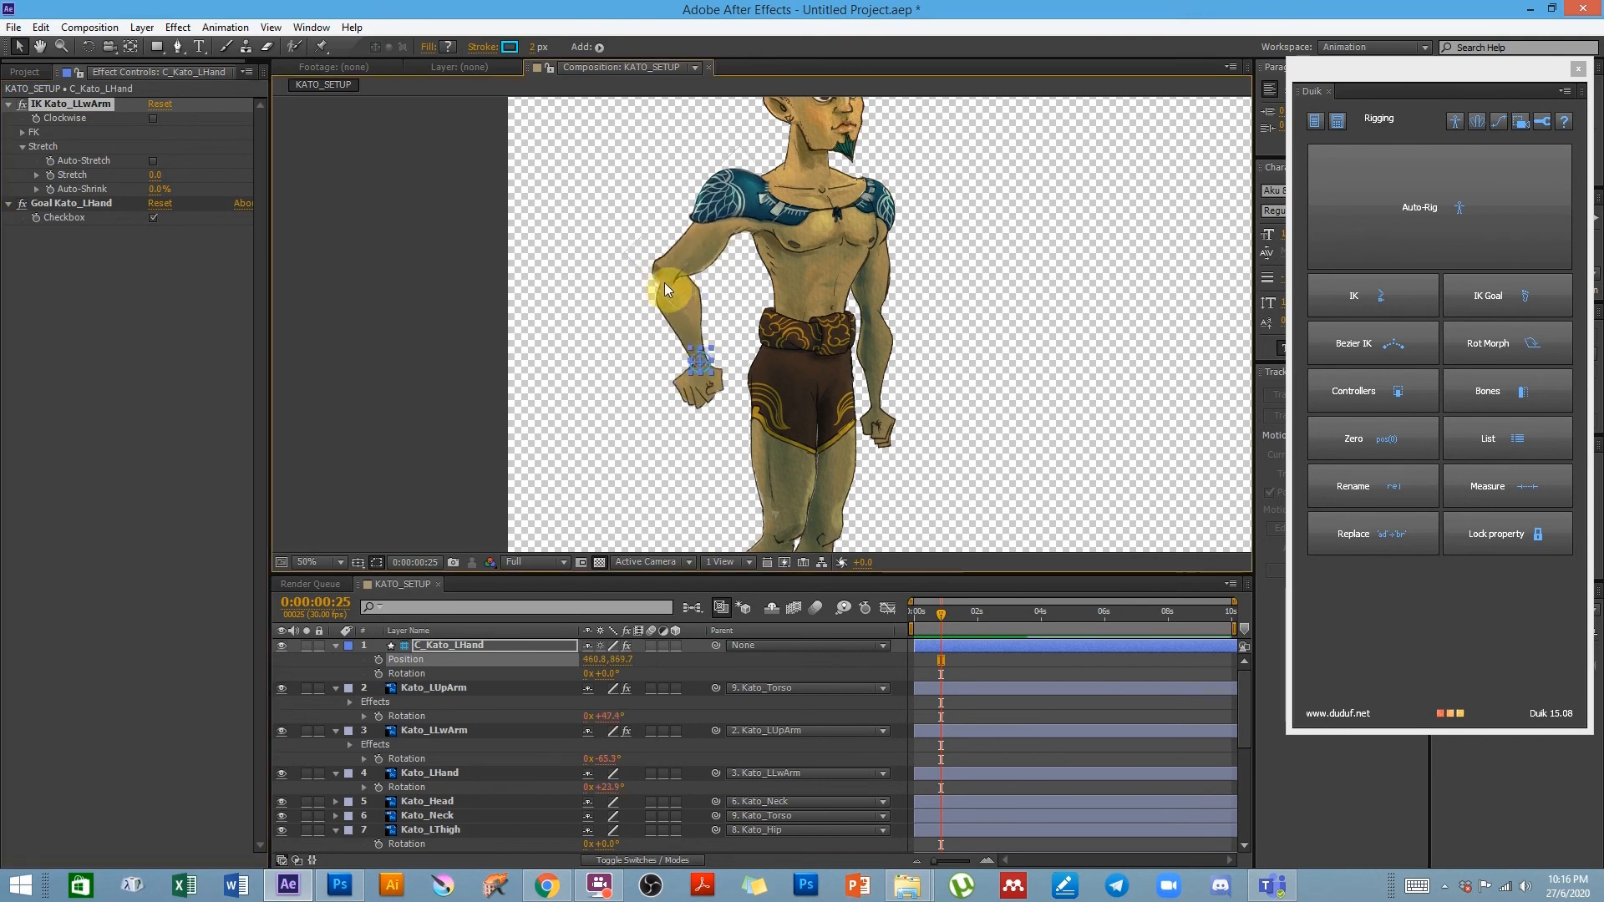
left_click_drag(691, 363, 723, 398)
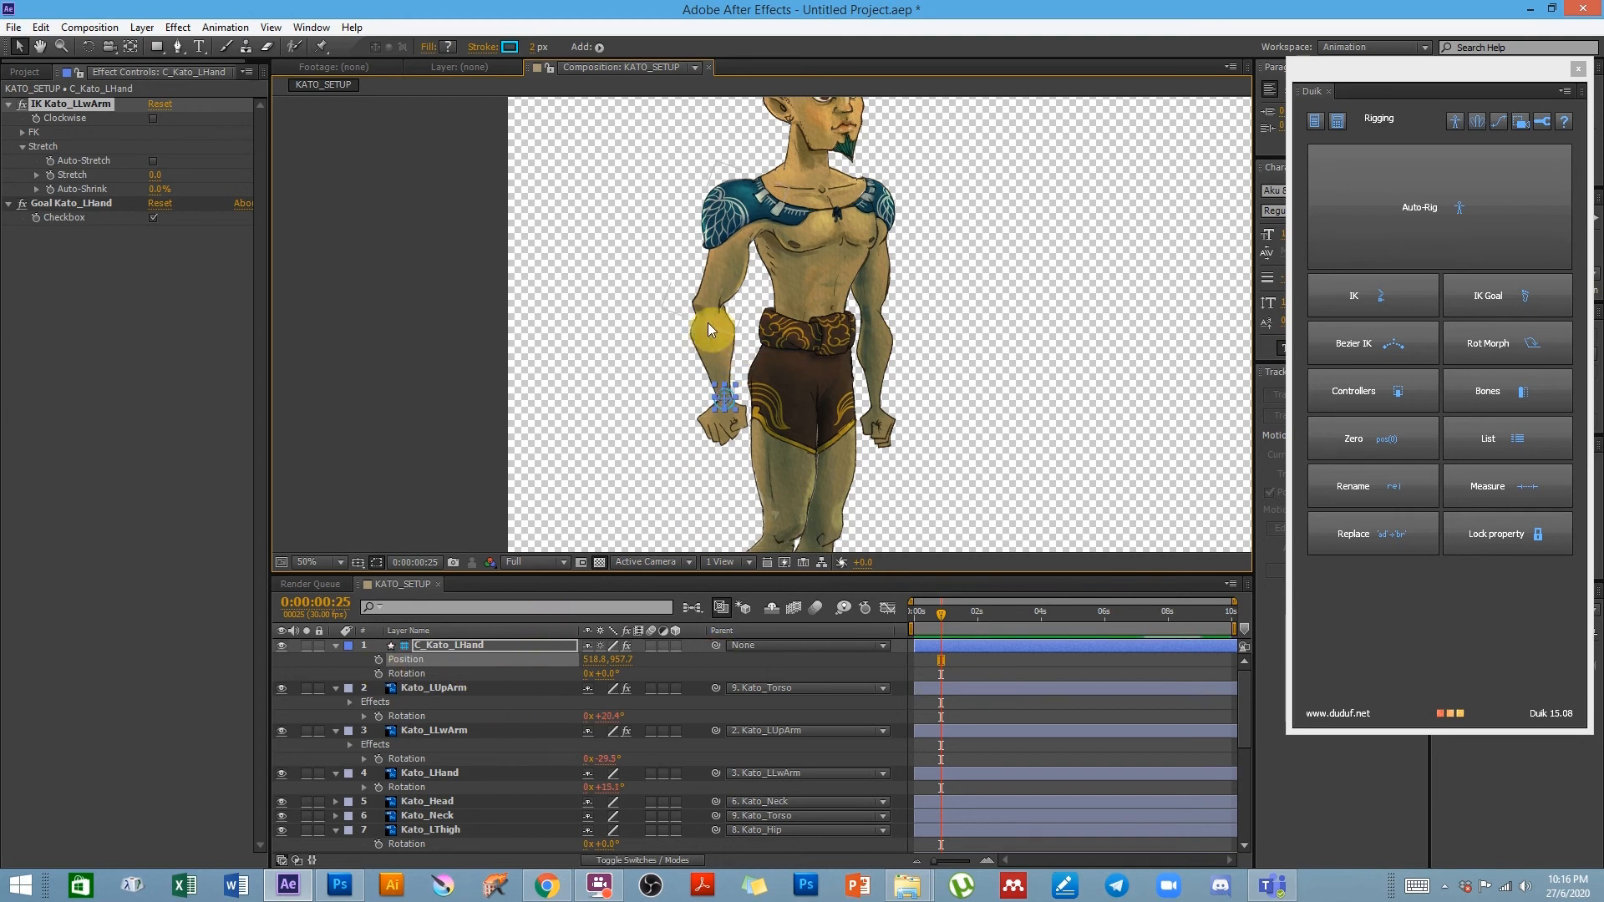
left_click(713, 351)
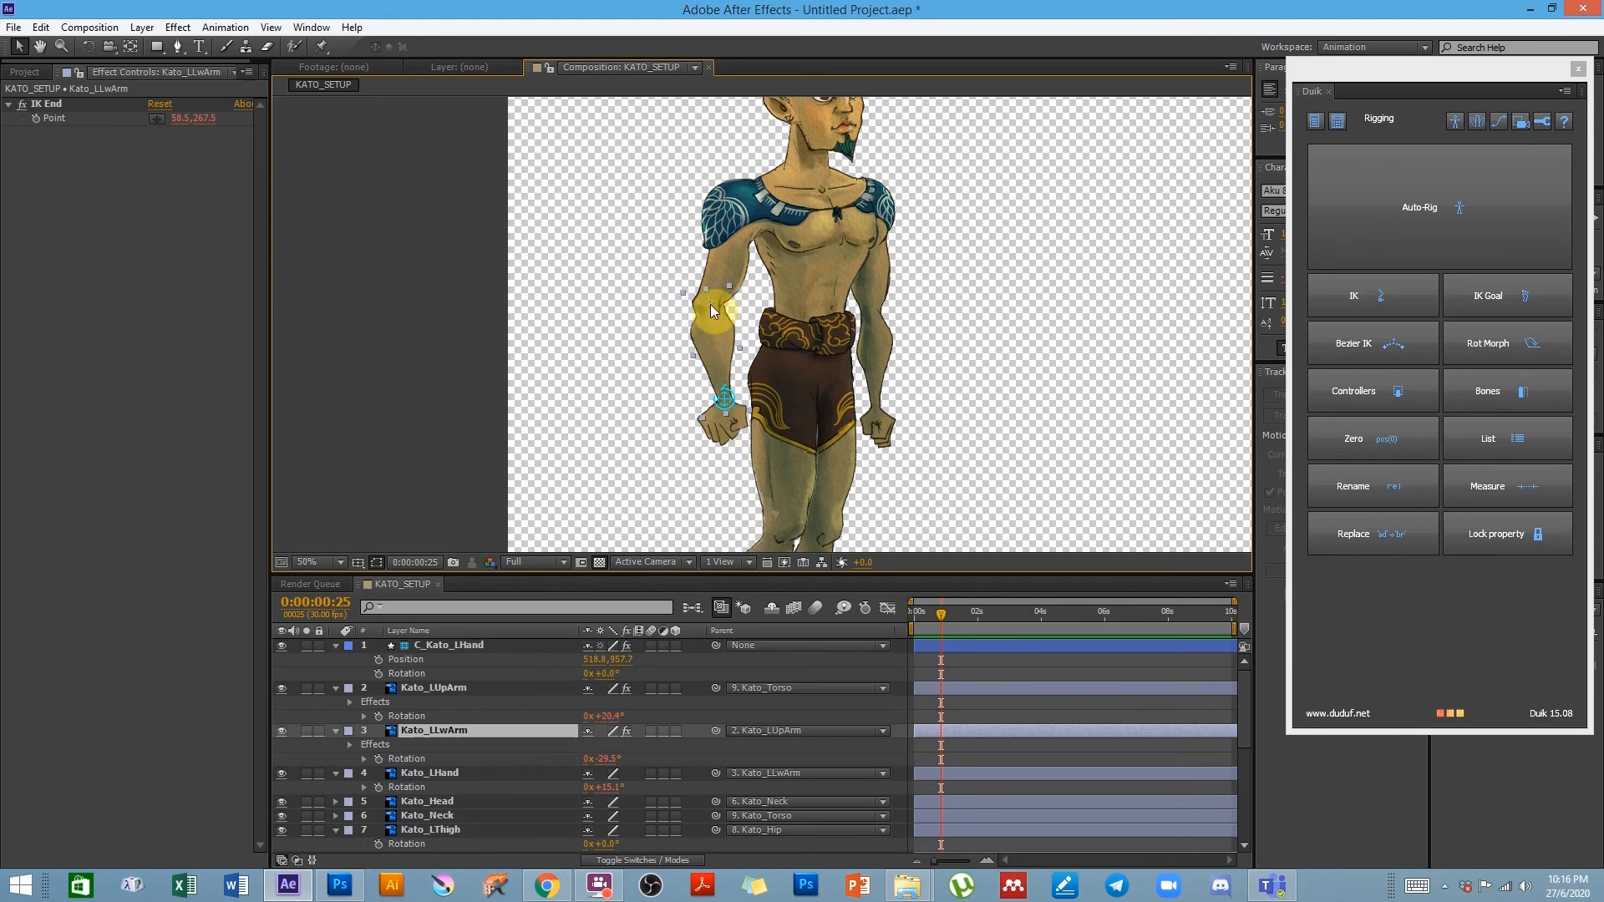
key("y")
left_click_drag(709, 304, 712, 307)
scroll(720, 309, "up", 1)
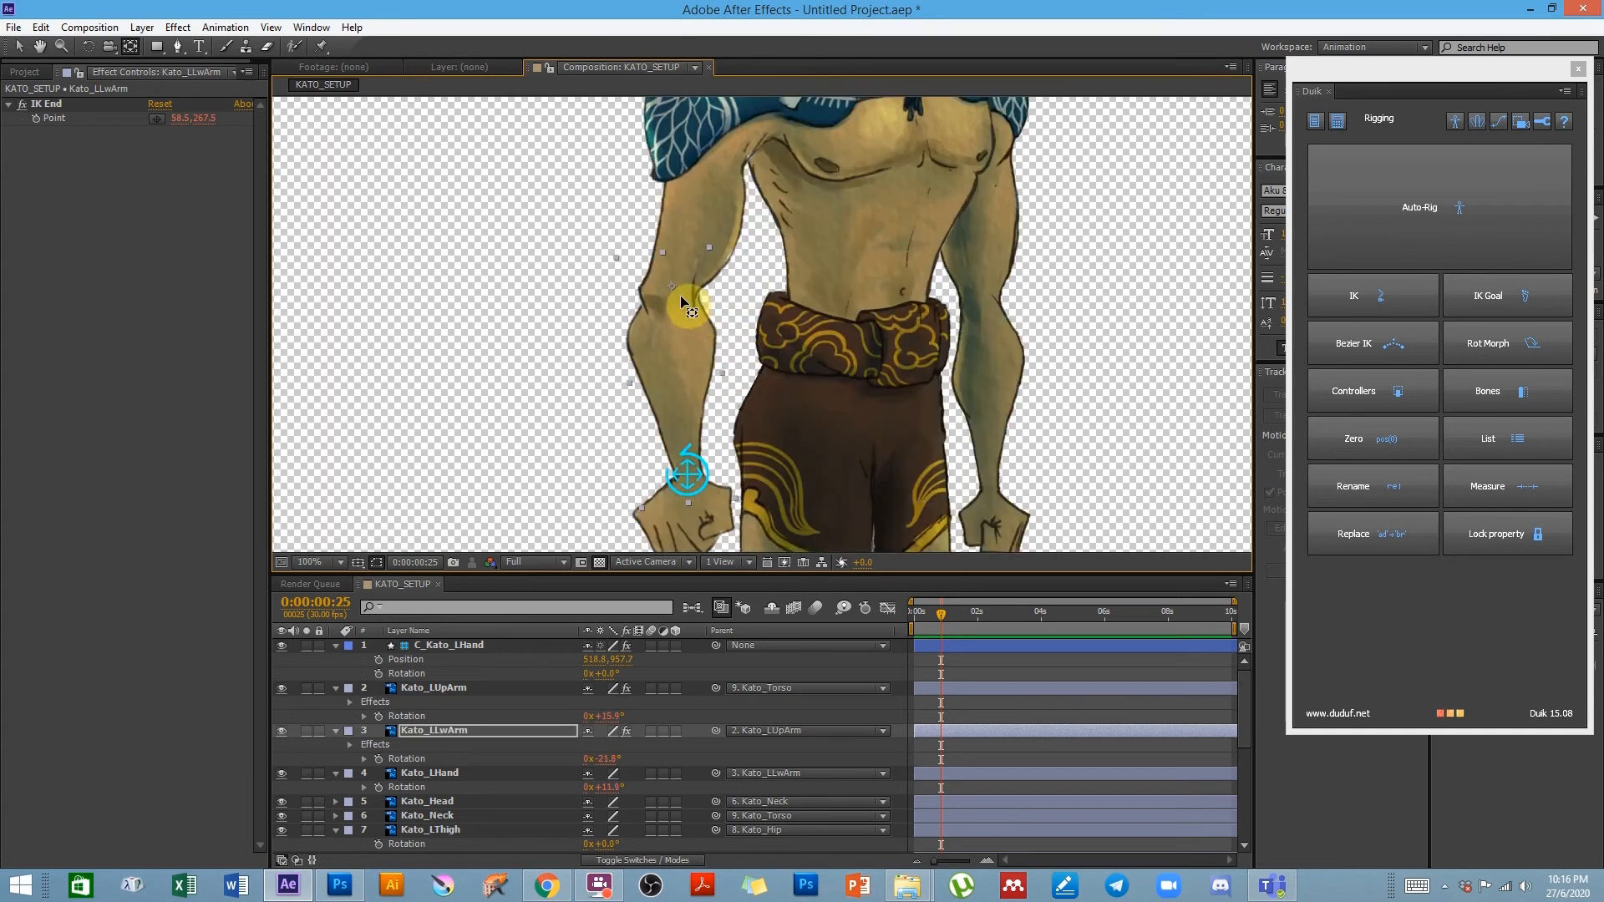
scroll(680, 295, "up", 1)
mouse_move(584, 249)
left_mouse_down()
mouse_move(577, 228)
mouse_move(562, 249)
mouse_move(585, 243)
left_mouse_up()
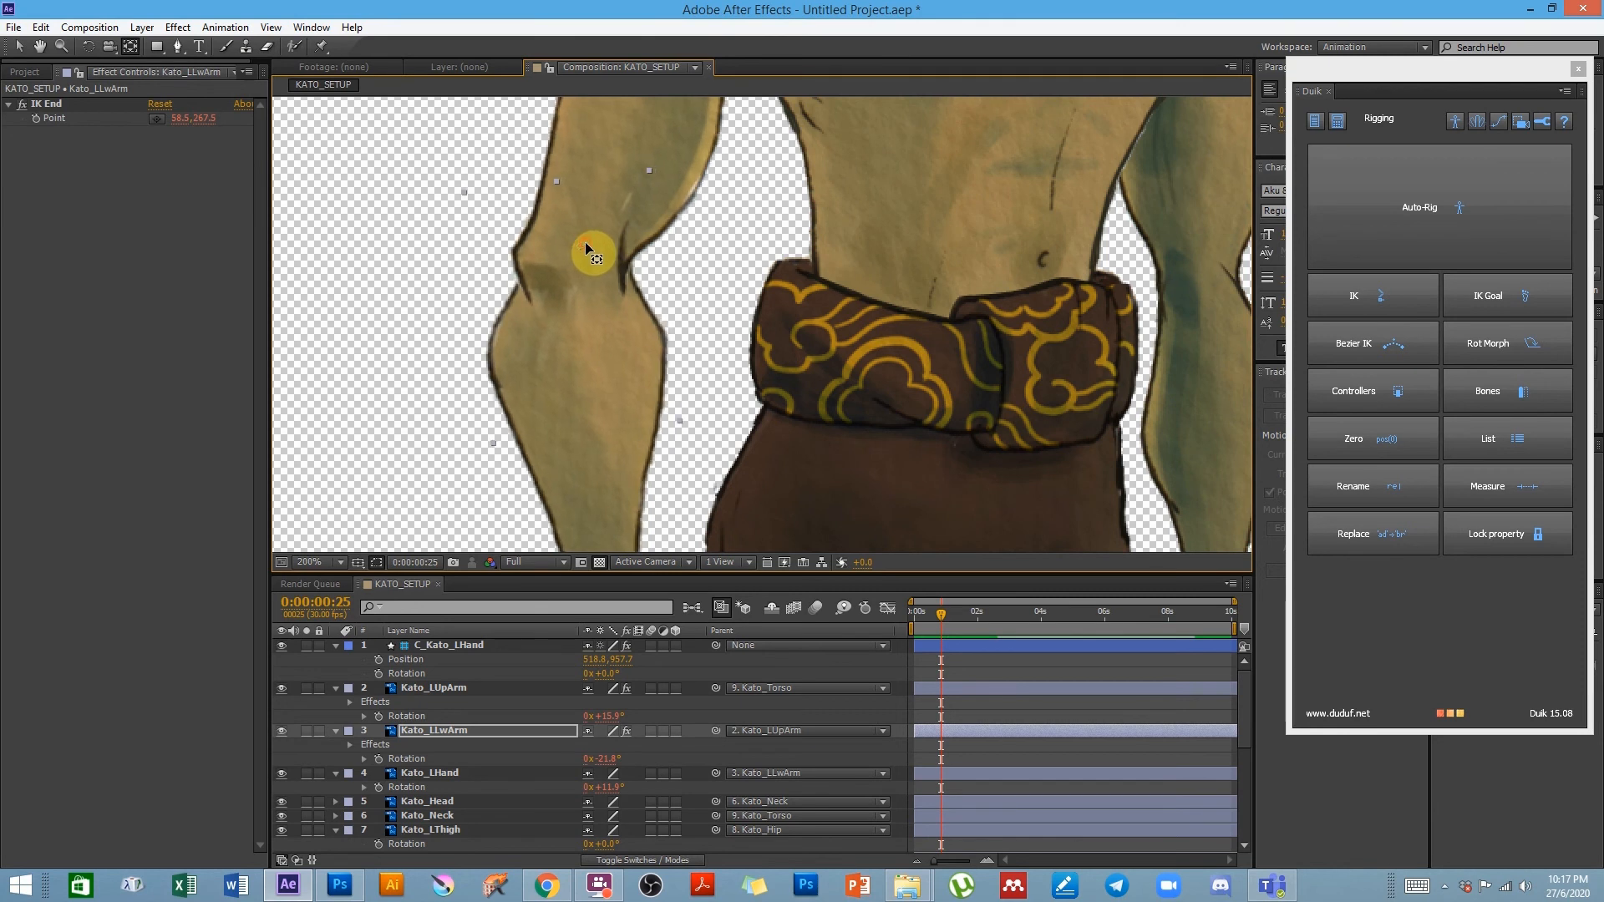
- Test the arm's bend by raising the C_Kato_LHand controller outward, and settle it beside the hip at about 516.8, 919.7
scroll(585, 242, "down", 4)
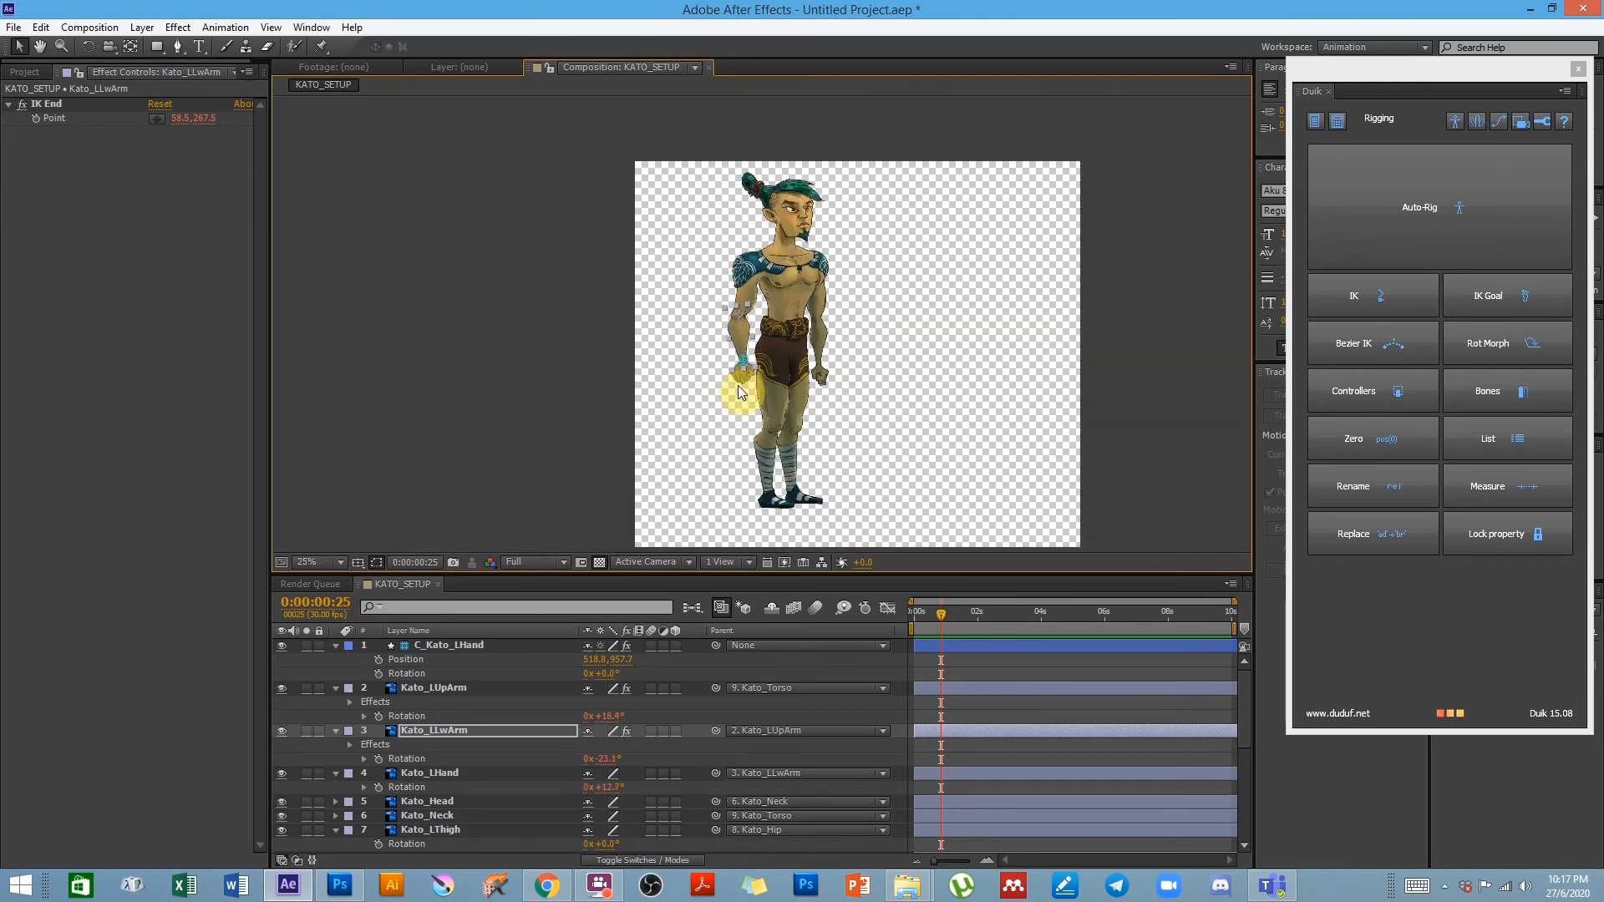
scroll(736, 377, "up", 2)
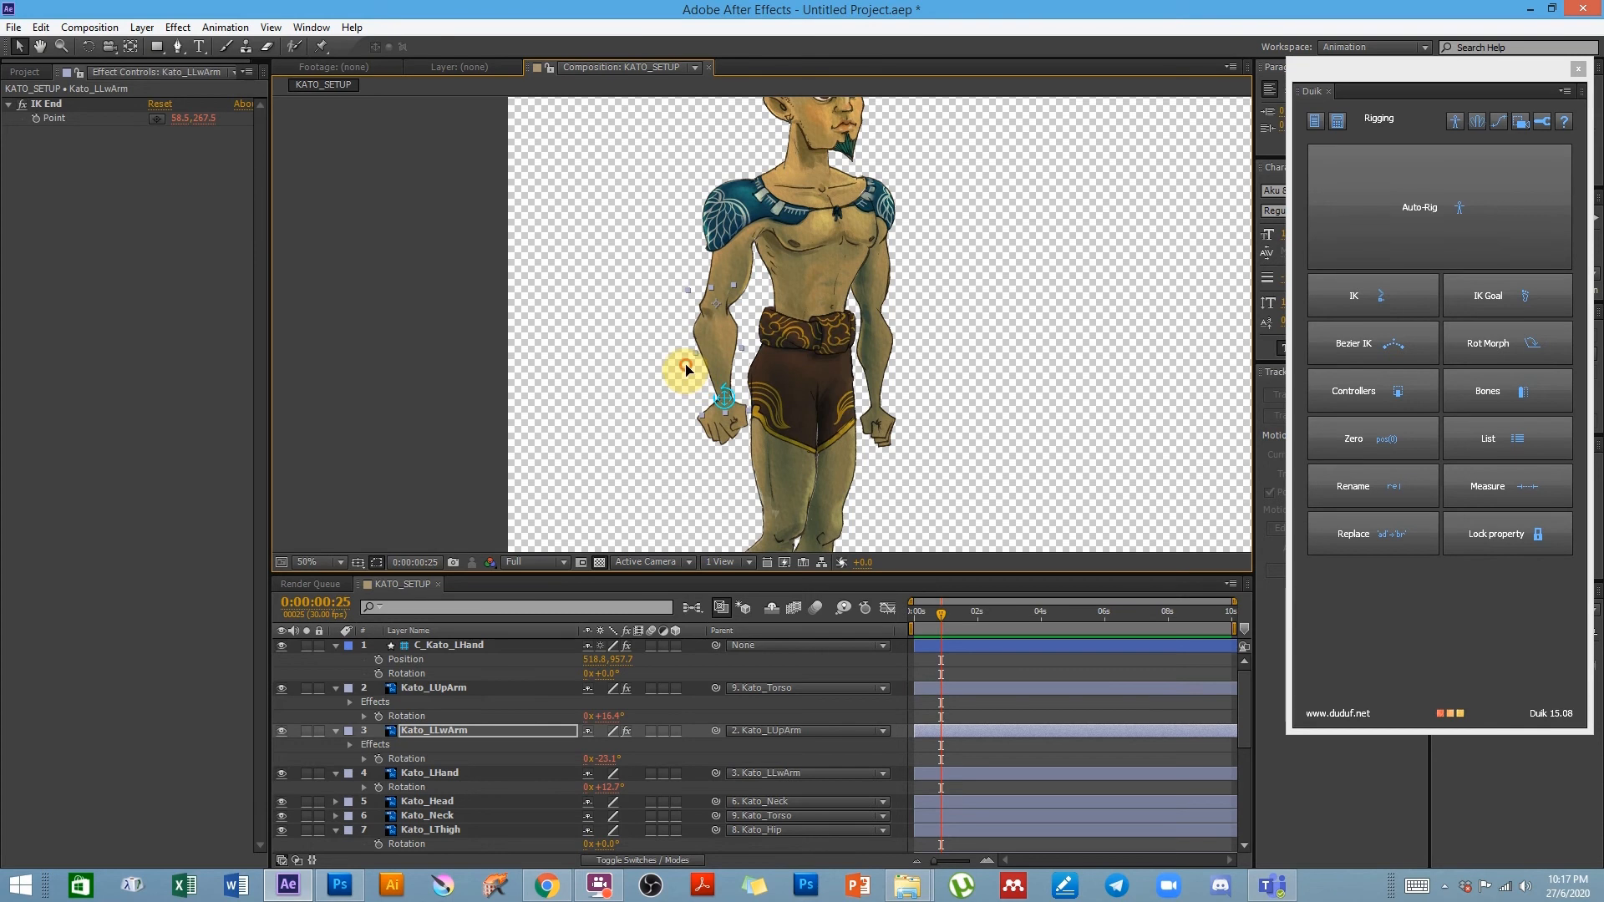
left_click(434, 647)
left_click_drag(724, 403, 667, 330)
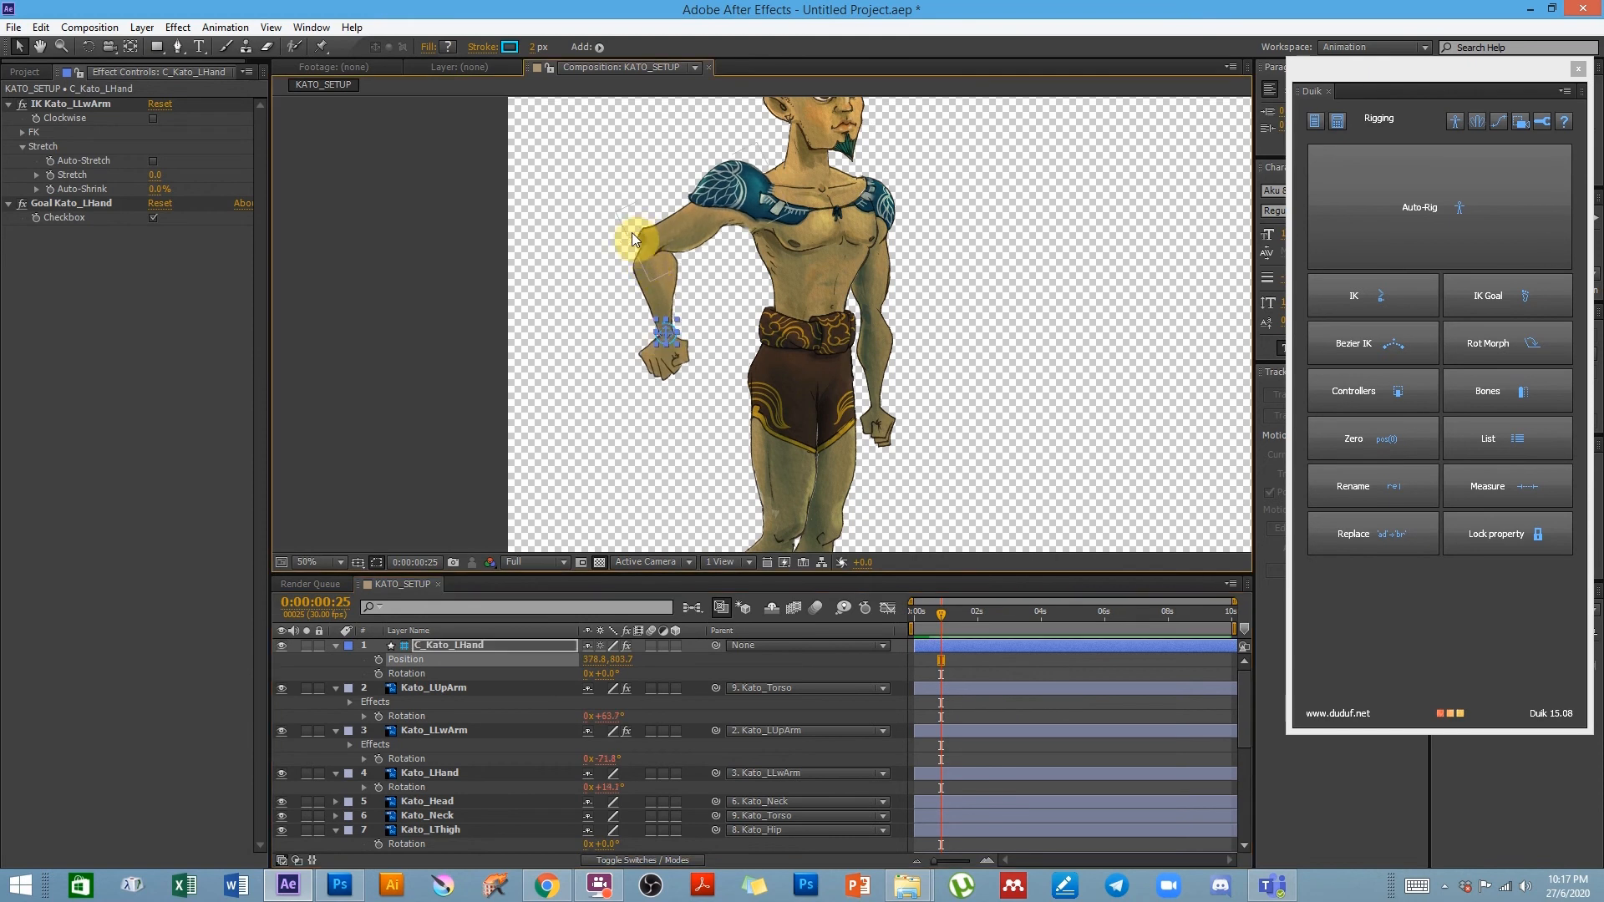
left_click_drag(670, 332, 724, 381)
- Create a Duik controller for the Kato_LShoe layer with size Small and color Green
left_click_drag(967, 462, 877, 405)
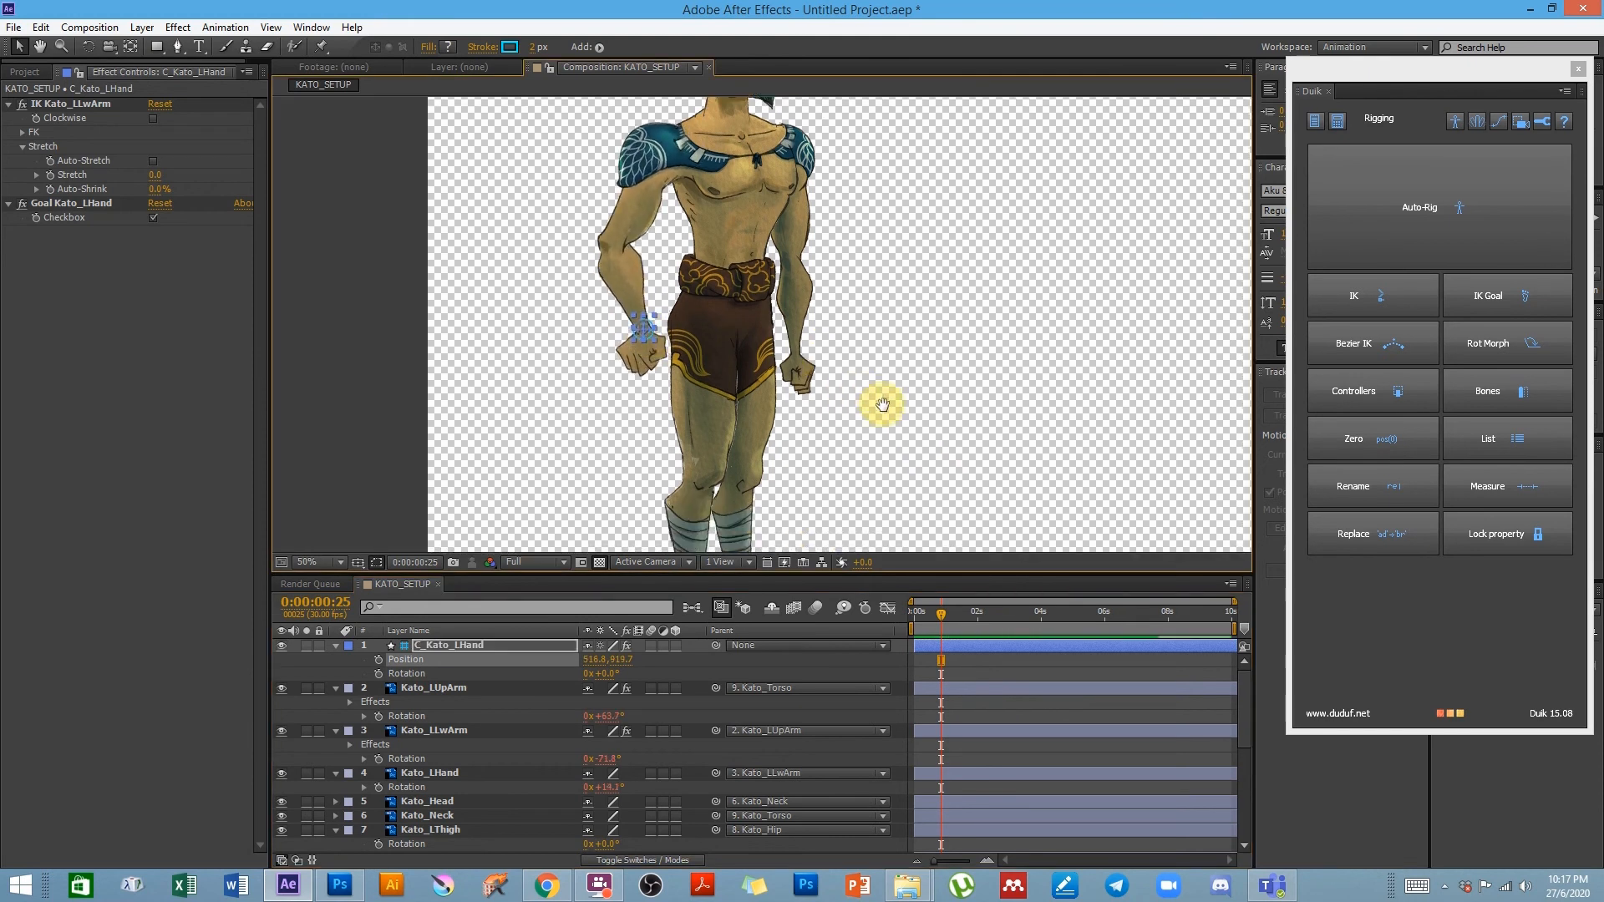
left_click_drag(784, 491, 861, 351)
key("v")
left_click(789, 495)
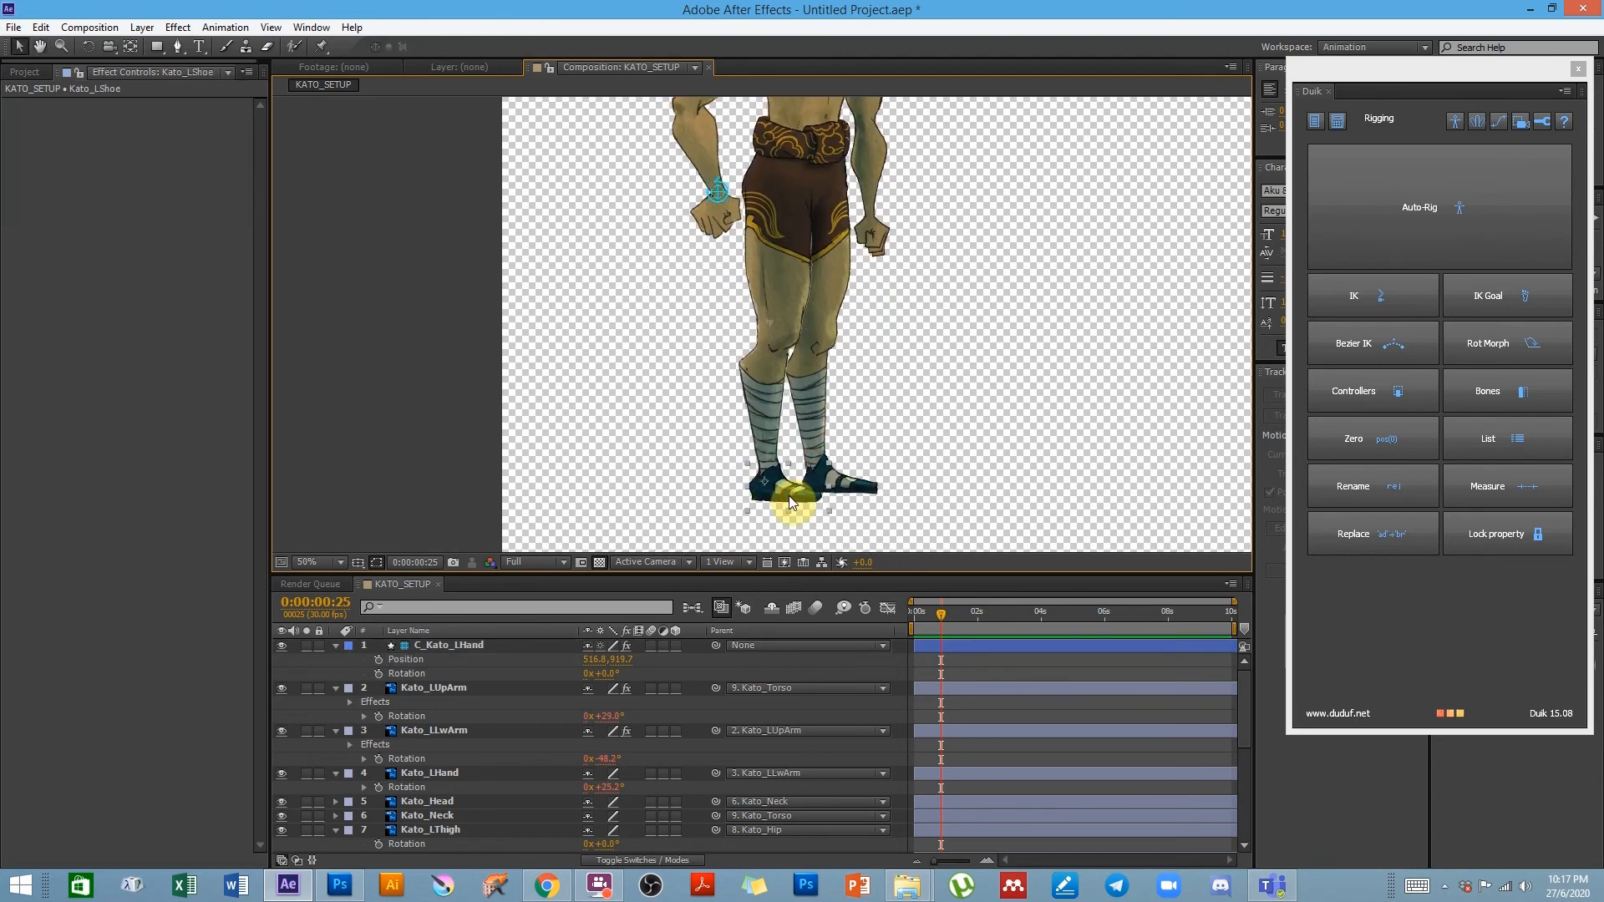
left_click(1375, 406)
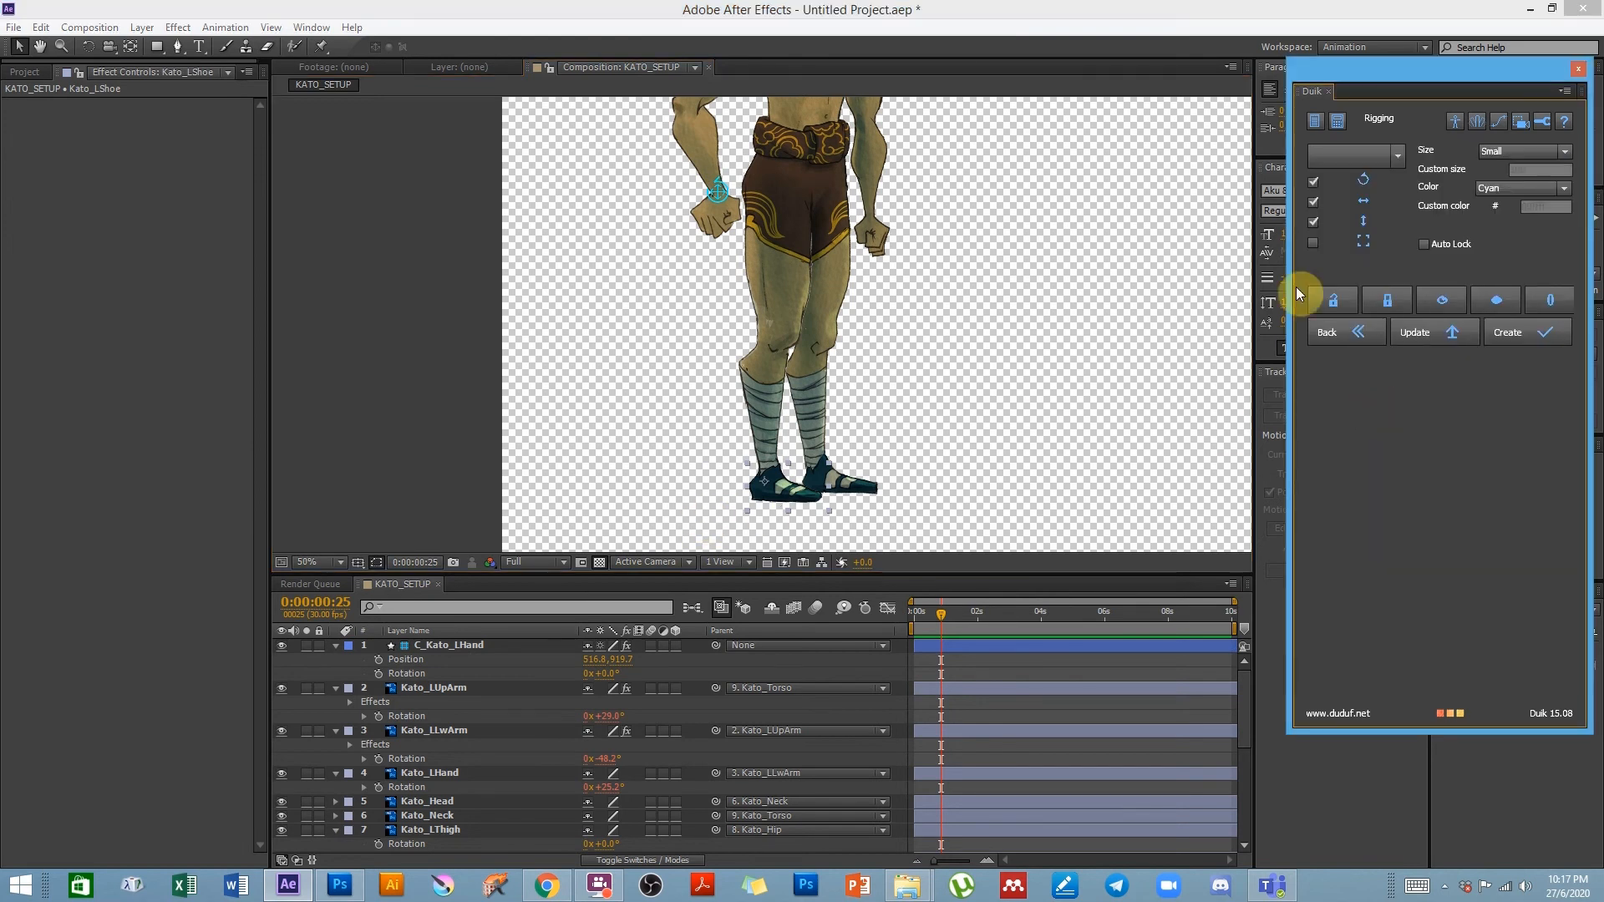
left_click(1499, 183)
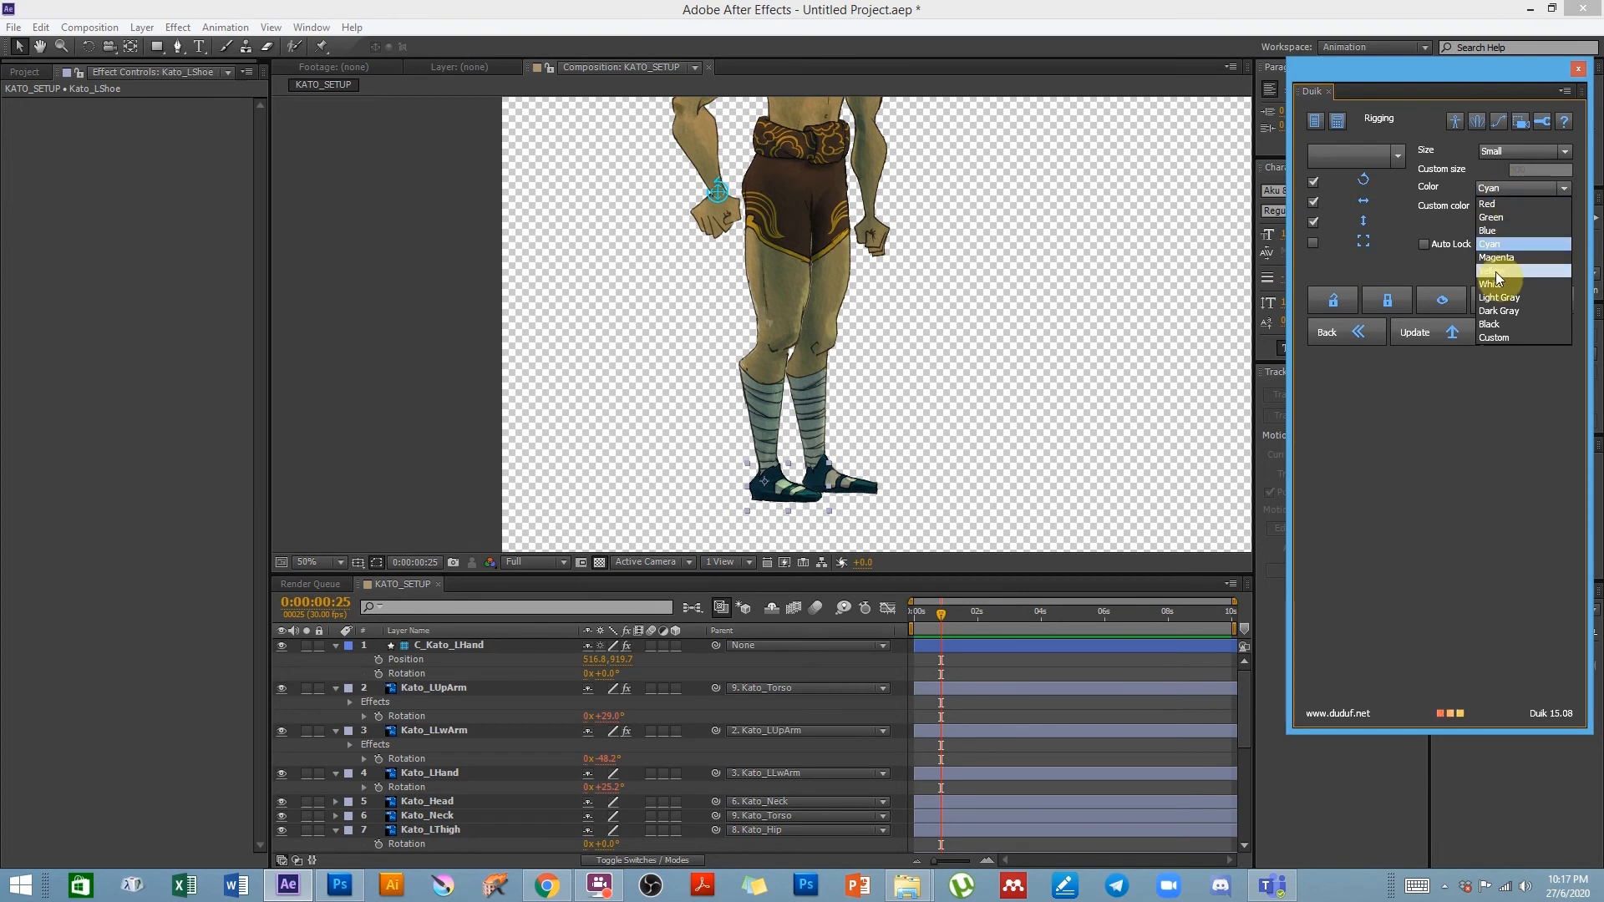
left_click(1496, 218)
left_click(1538, 332)
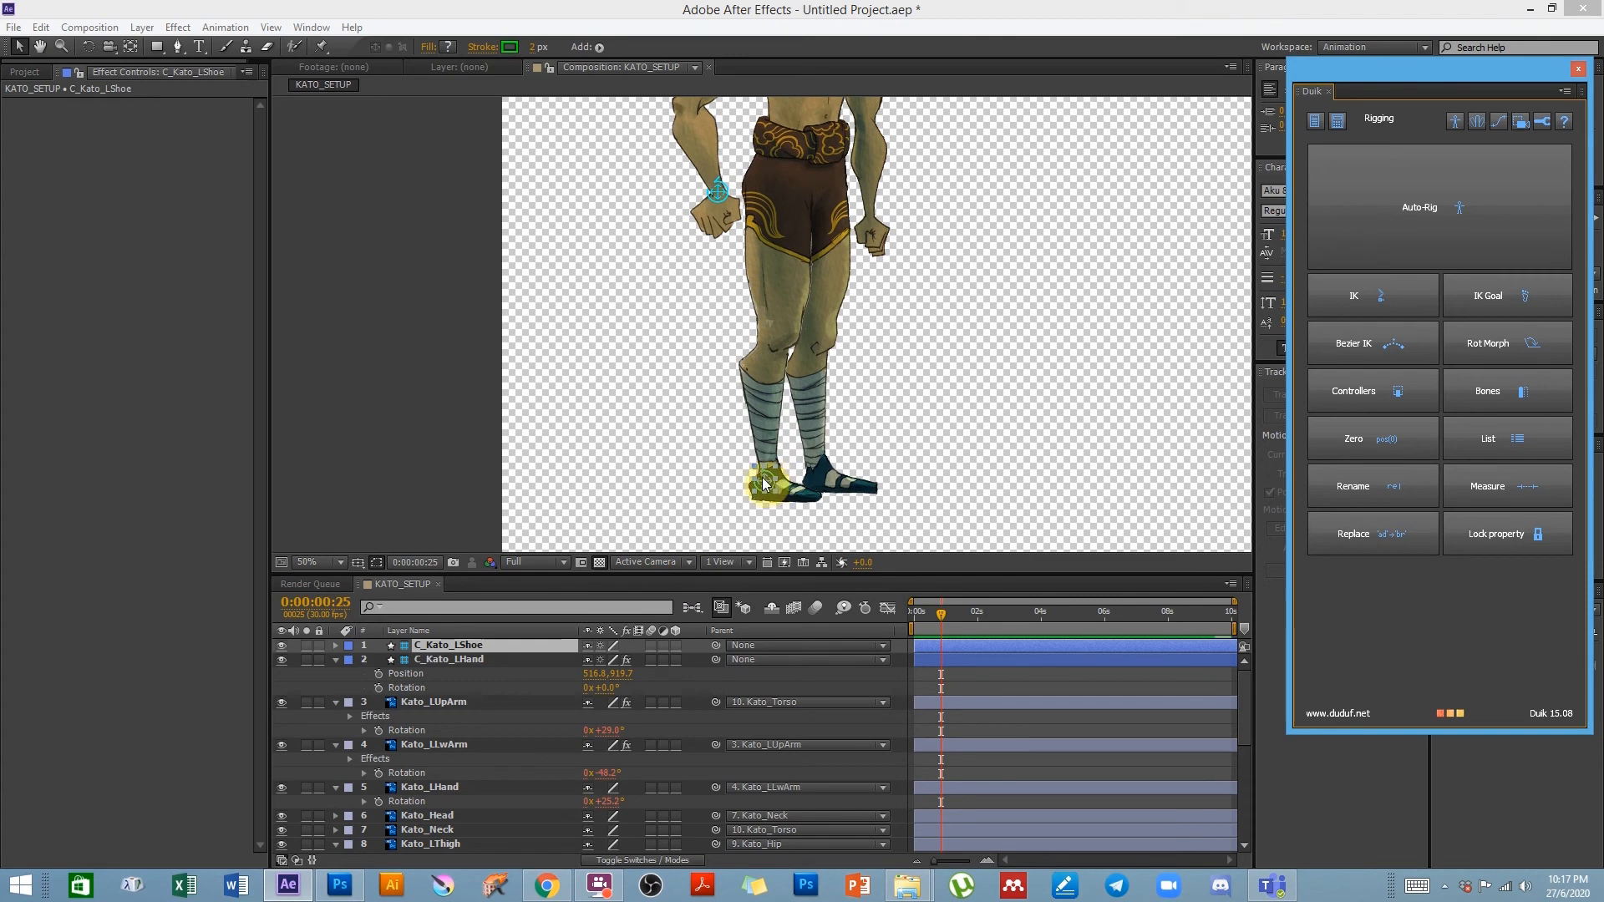
- Reveal the C_Kato_LShoe controller's Scale property, try enlarging it, and reduce it to about 88%
left_click(605, 666)
key("s")
left_click_drag(615, 659, 942, 658)
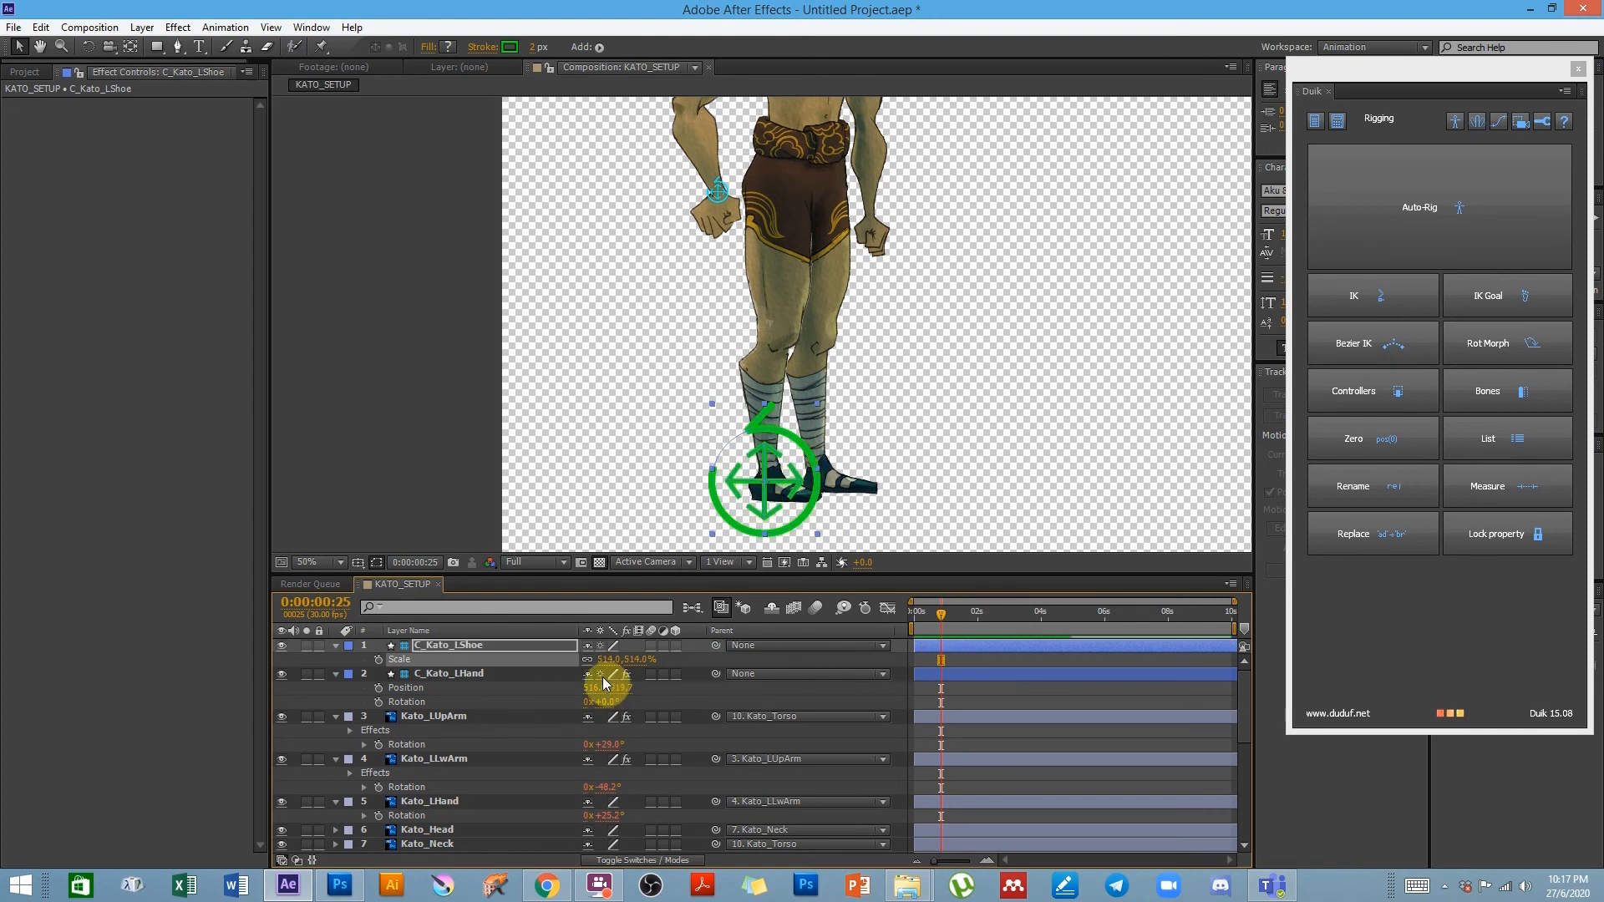
left_click_drag(619, 669, 278, 679)
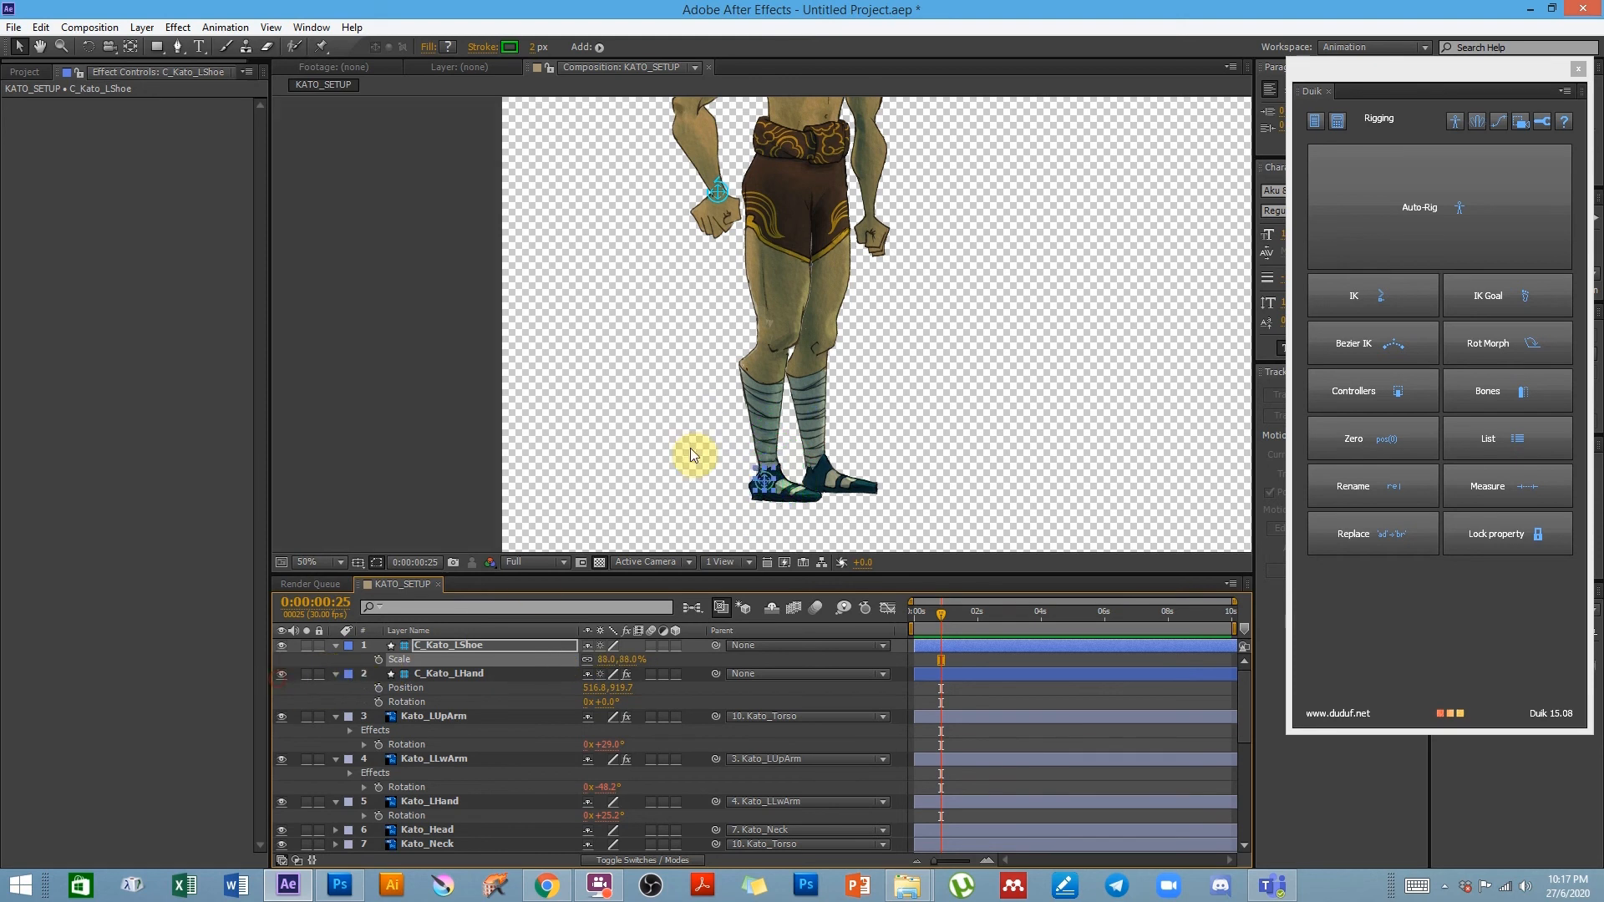
- Apply Duik IK with the 2-Layer IK Goal option to C_Kato_LShoe, Kato_LShoe, Kato_LCalf and Kato_LThigh
left_click(465, 650)
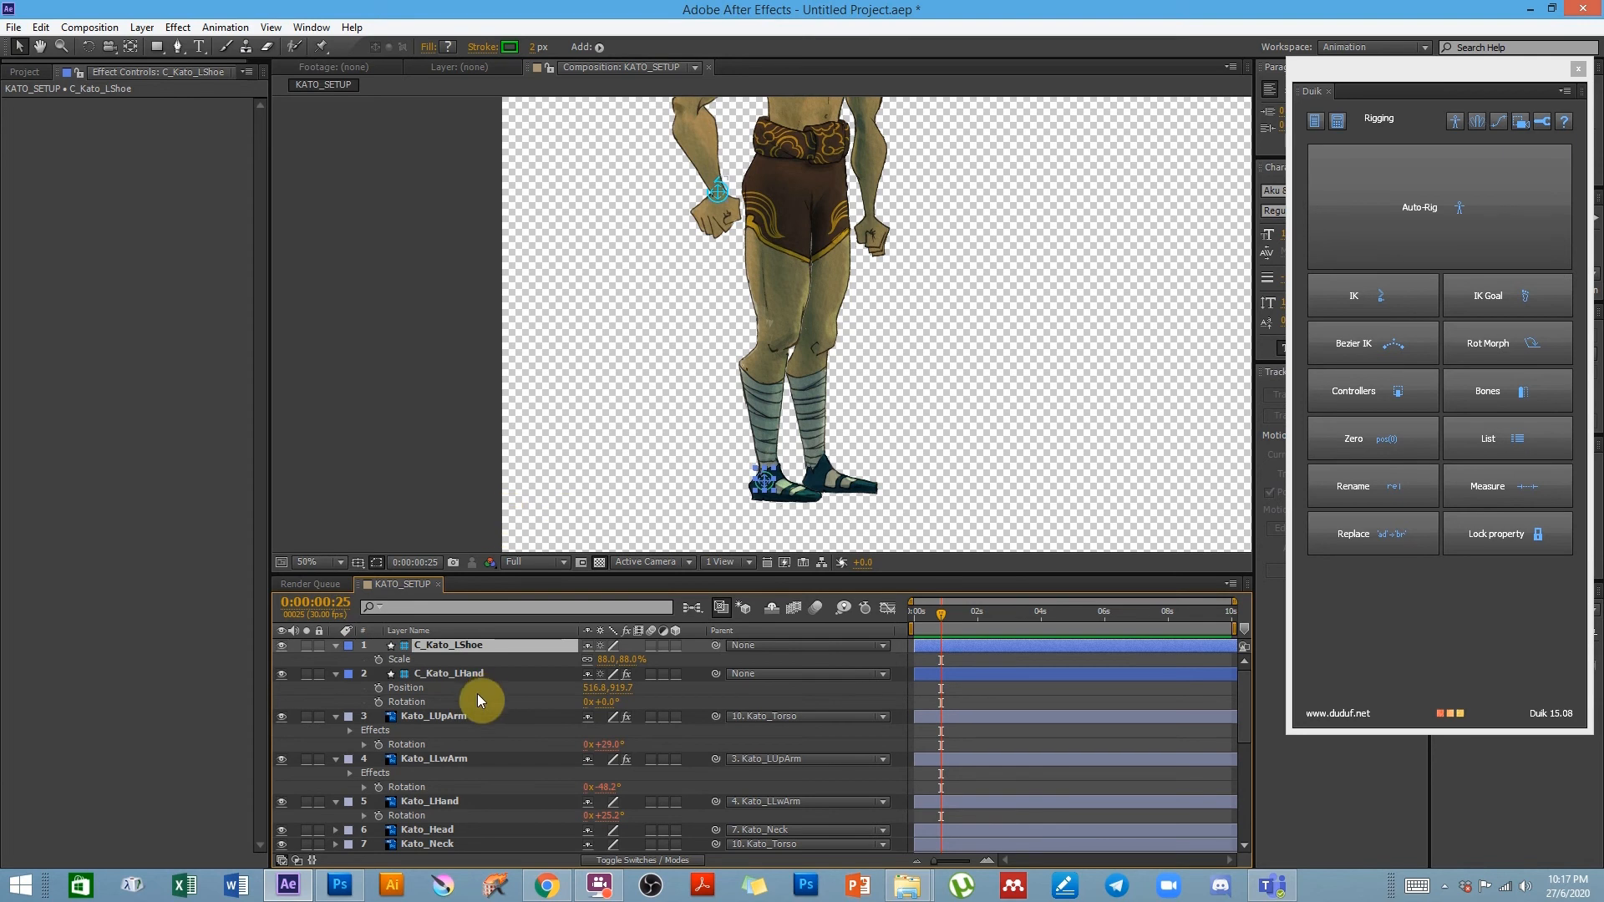
scroll(473, 715, "down", 3)
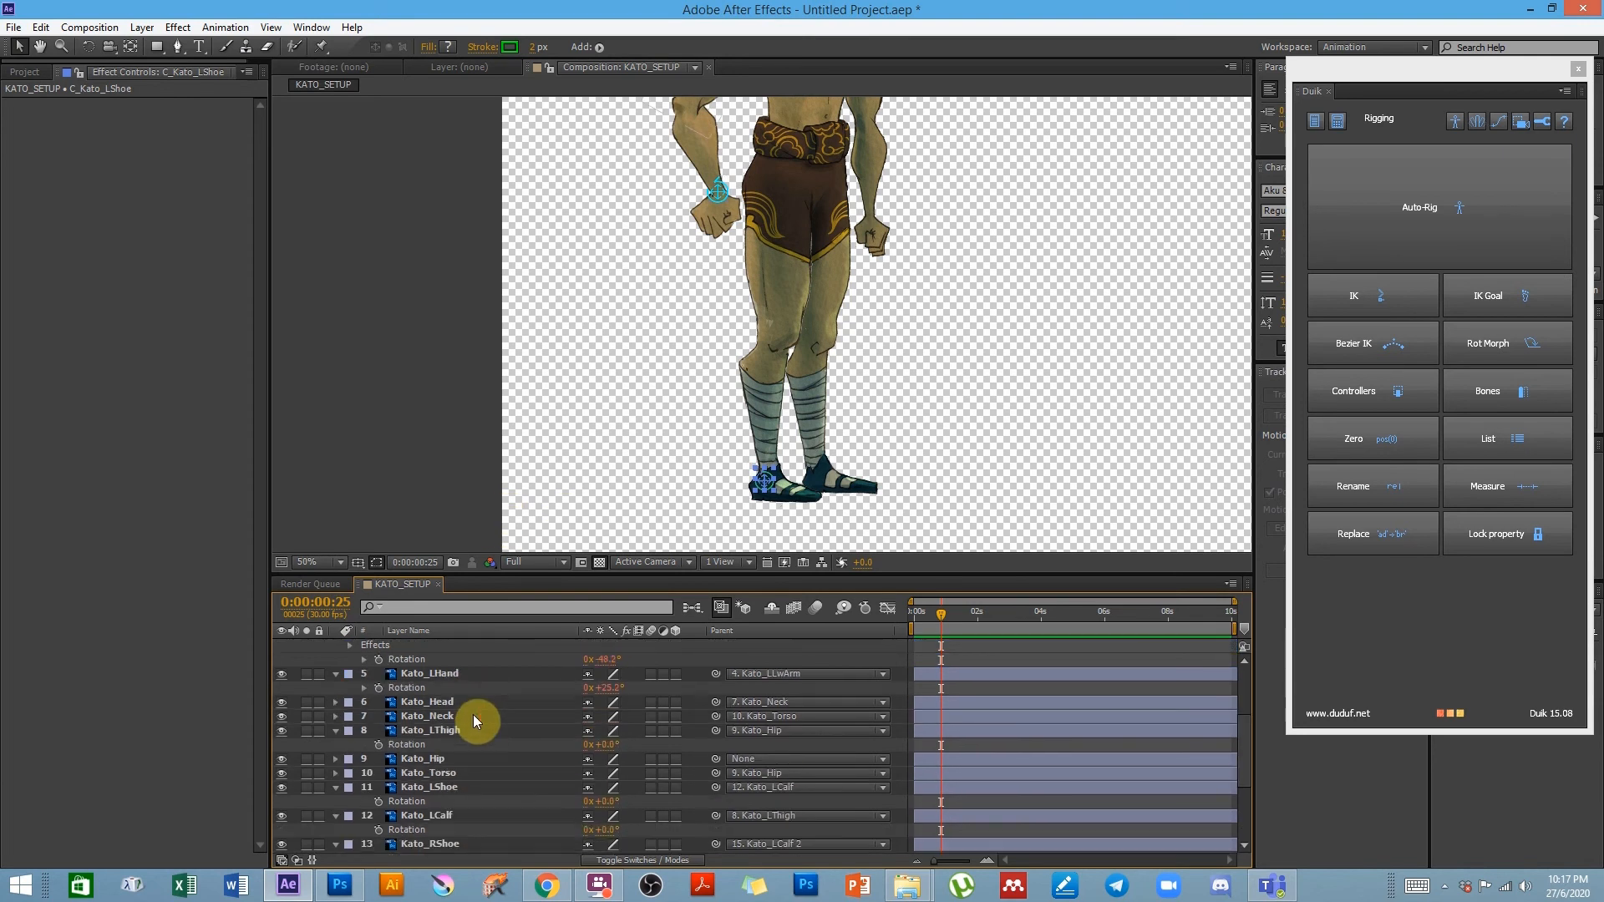
left_click(445, 789)
left_click(447, 815, "ctrl")
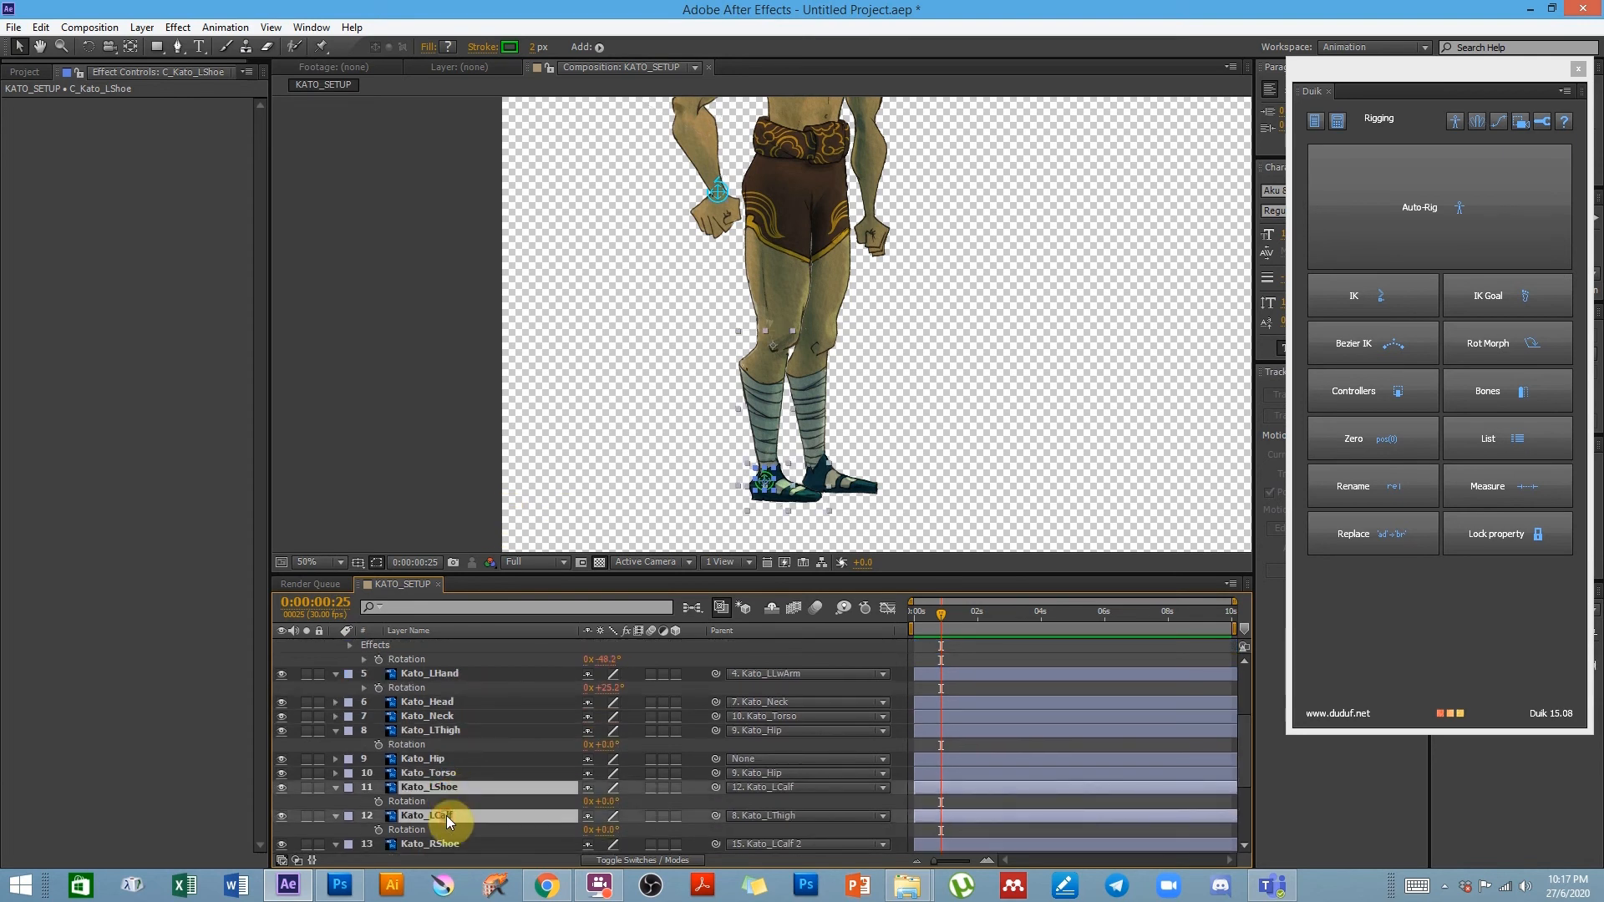
scroll(446, 816, "down", 2)
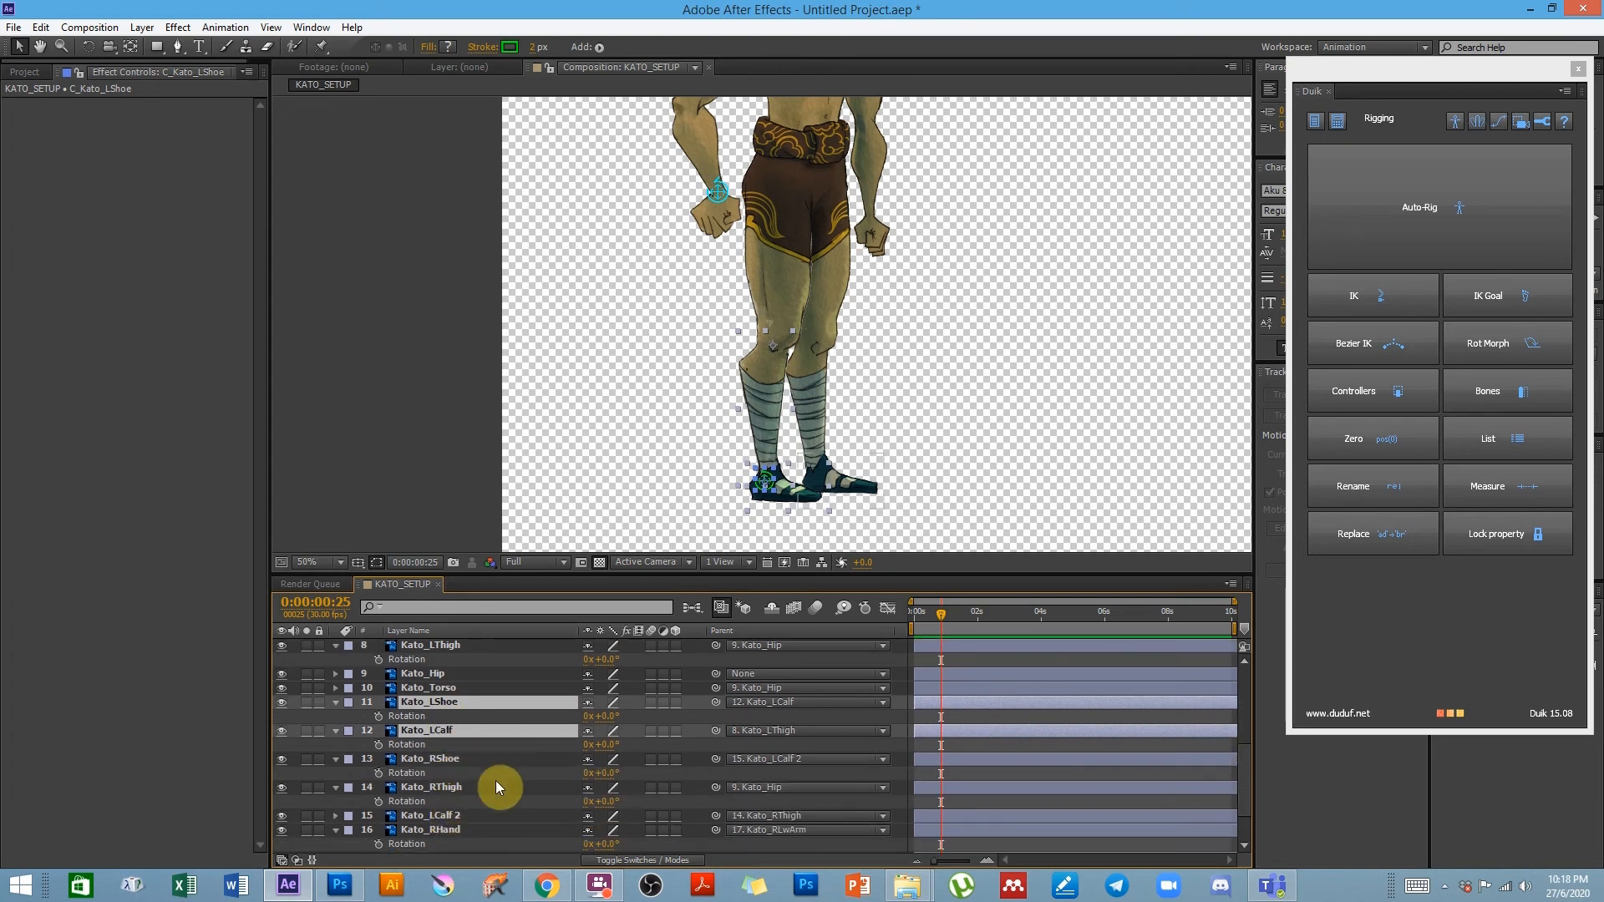
scroll(459, 744, "up", 1)
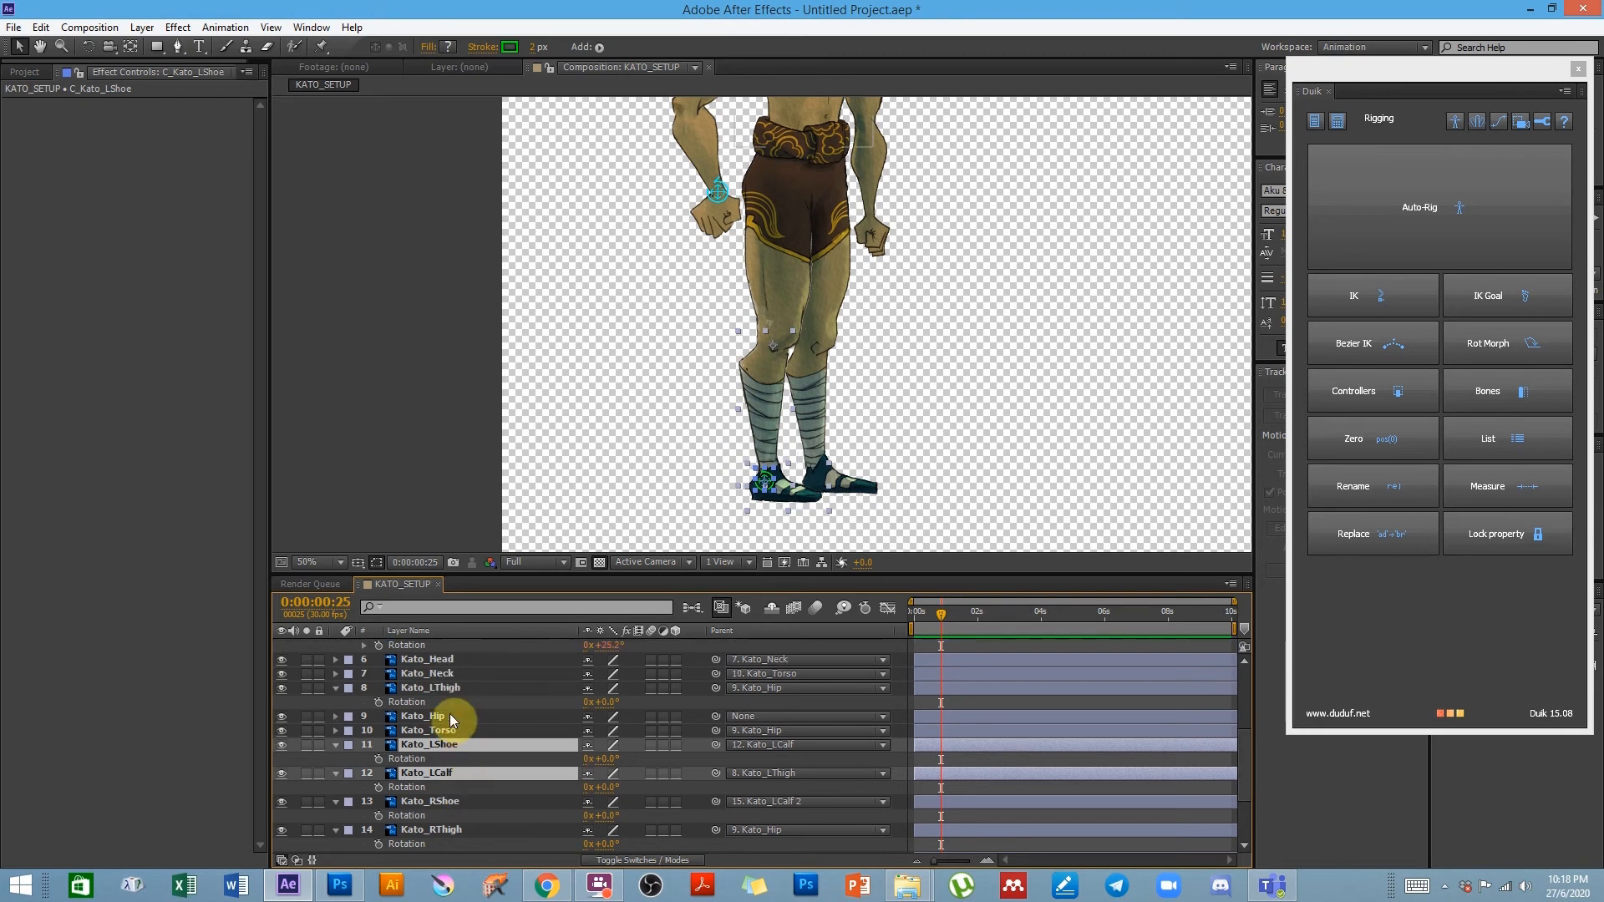
left_click(446, 690, "ctrl")
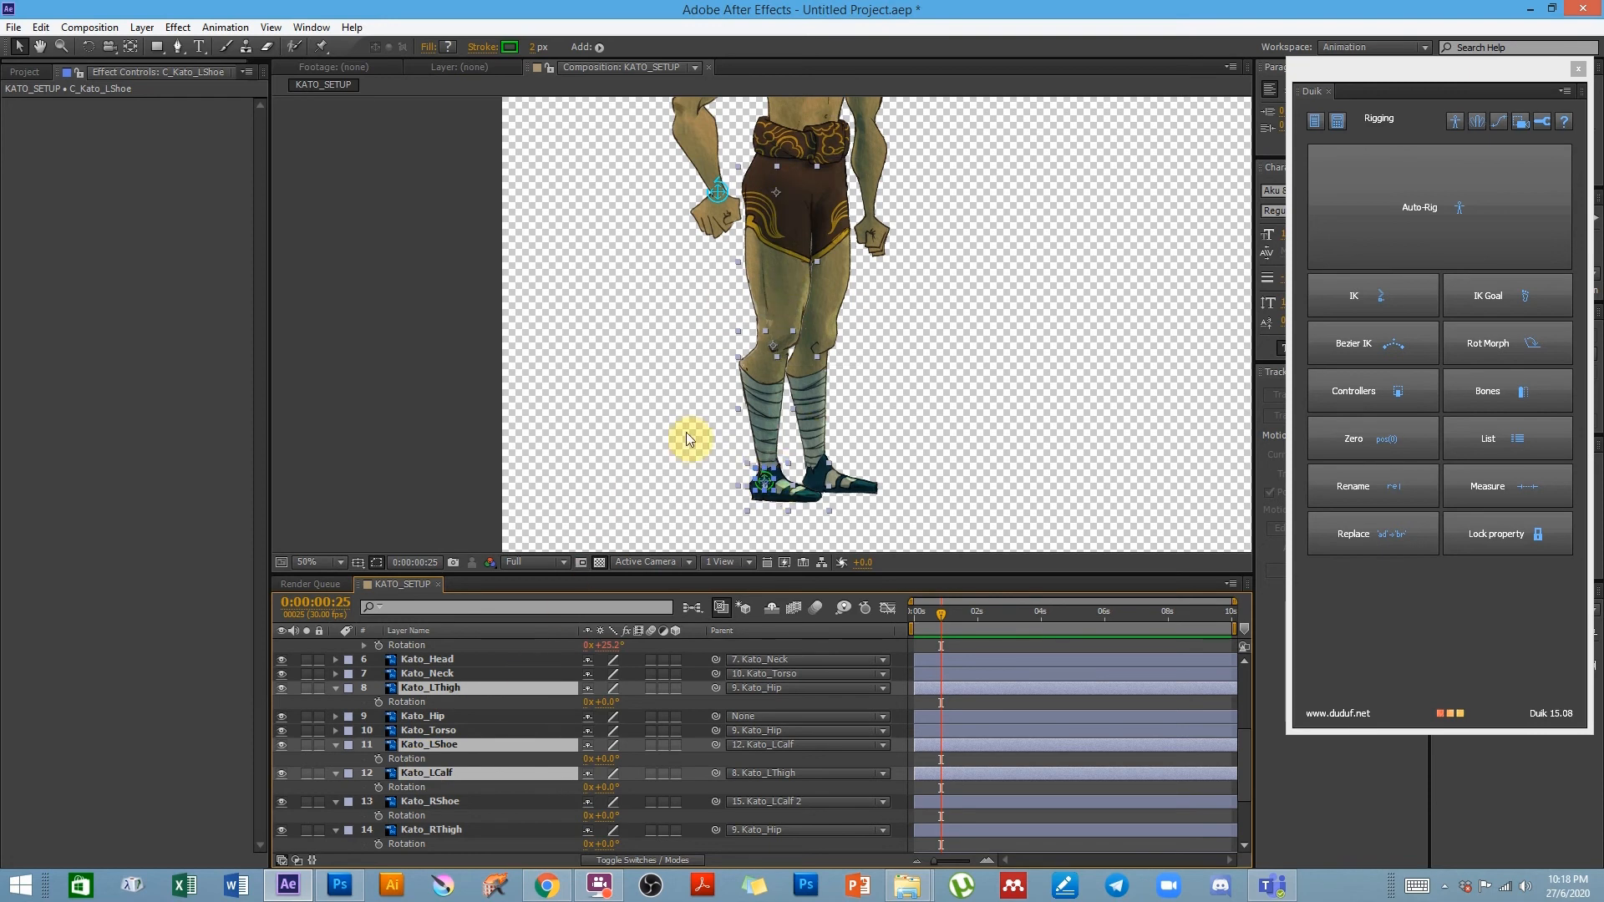
scroll(505, 691, "up", 5)
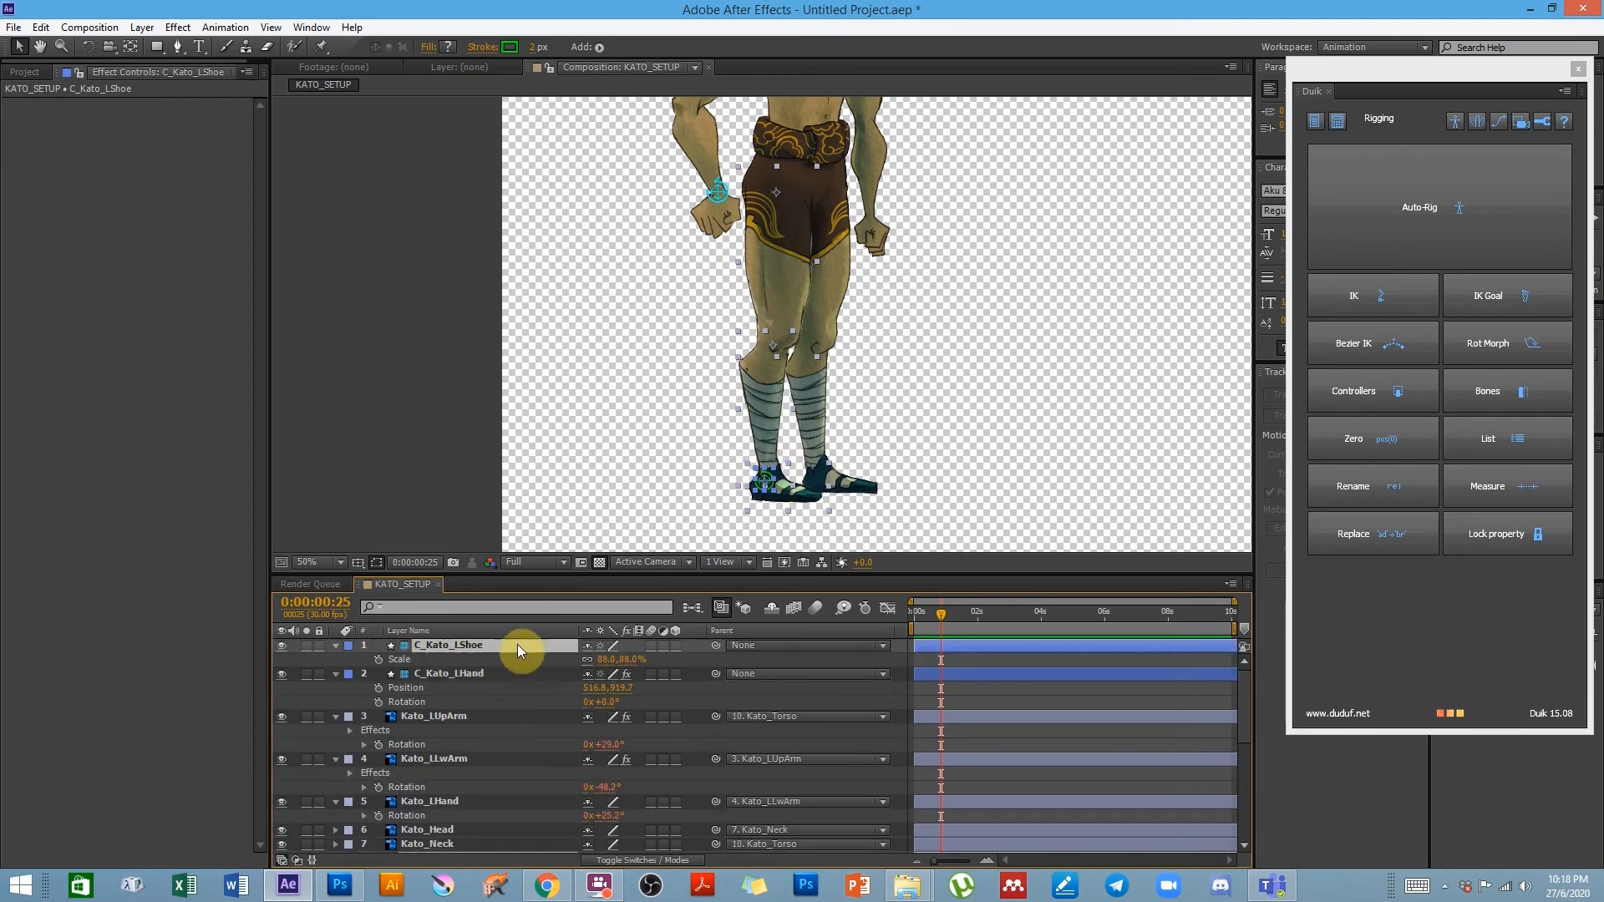
left_click(1364, 286)
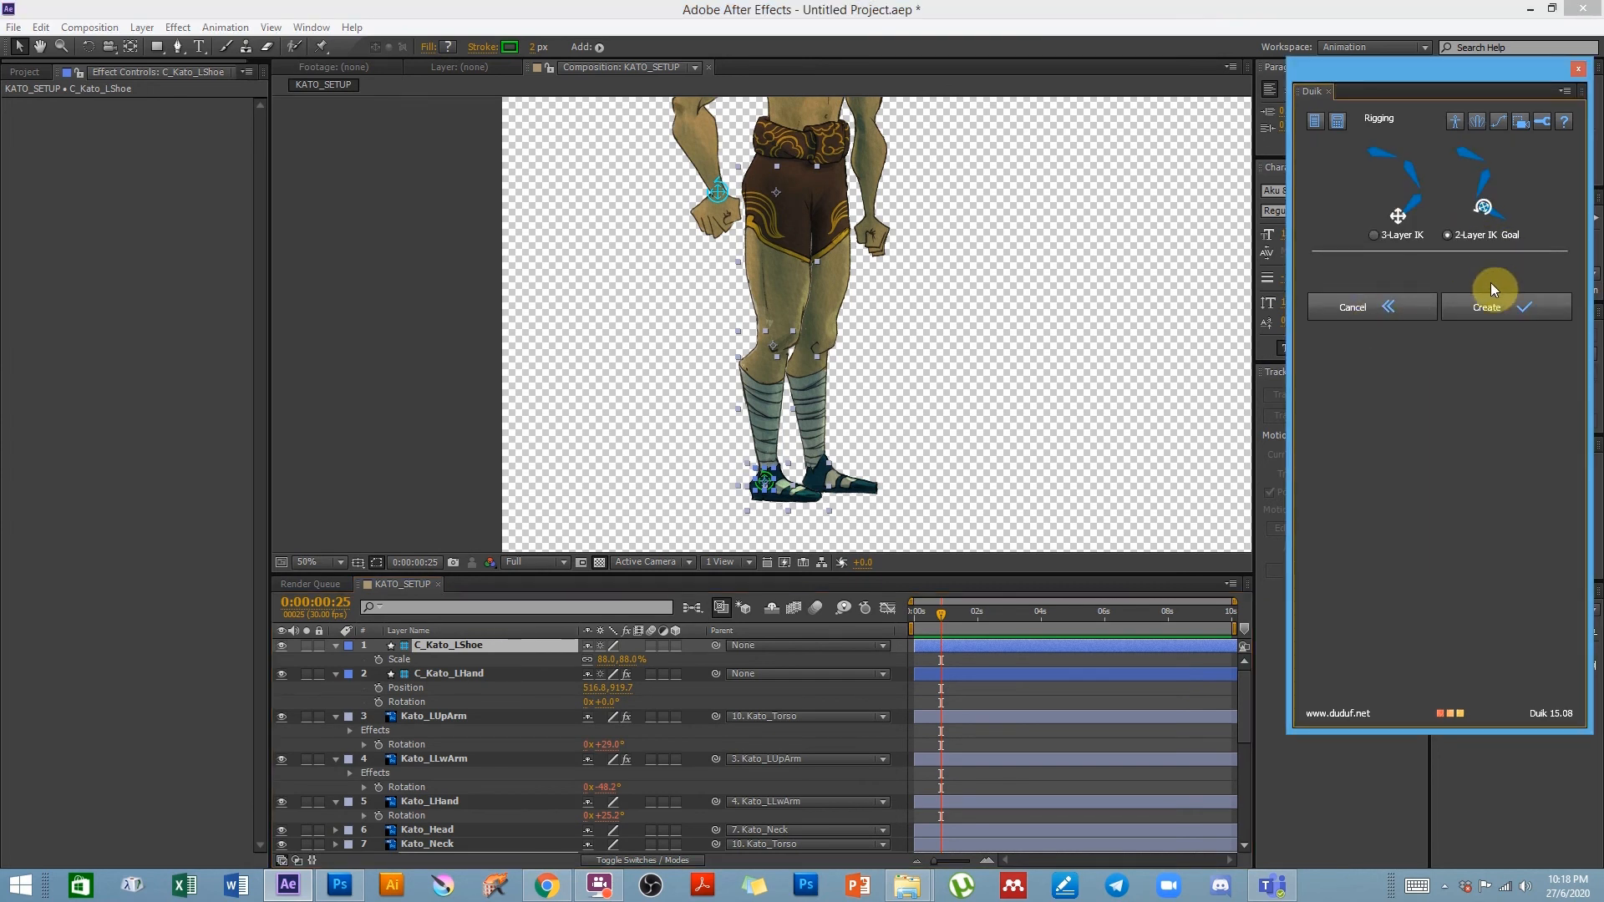
left_click(1486, 308)
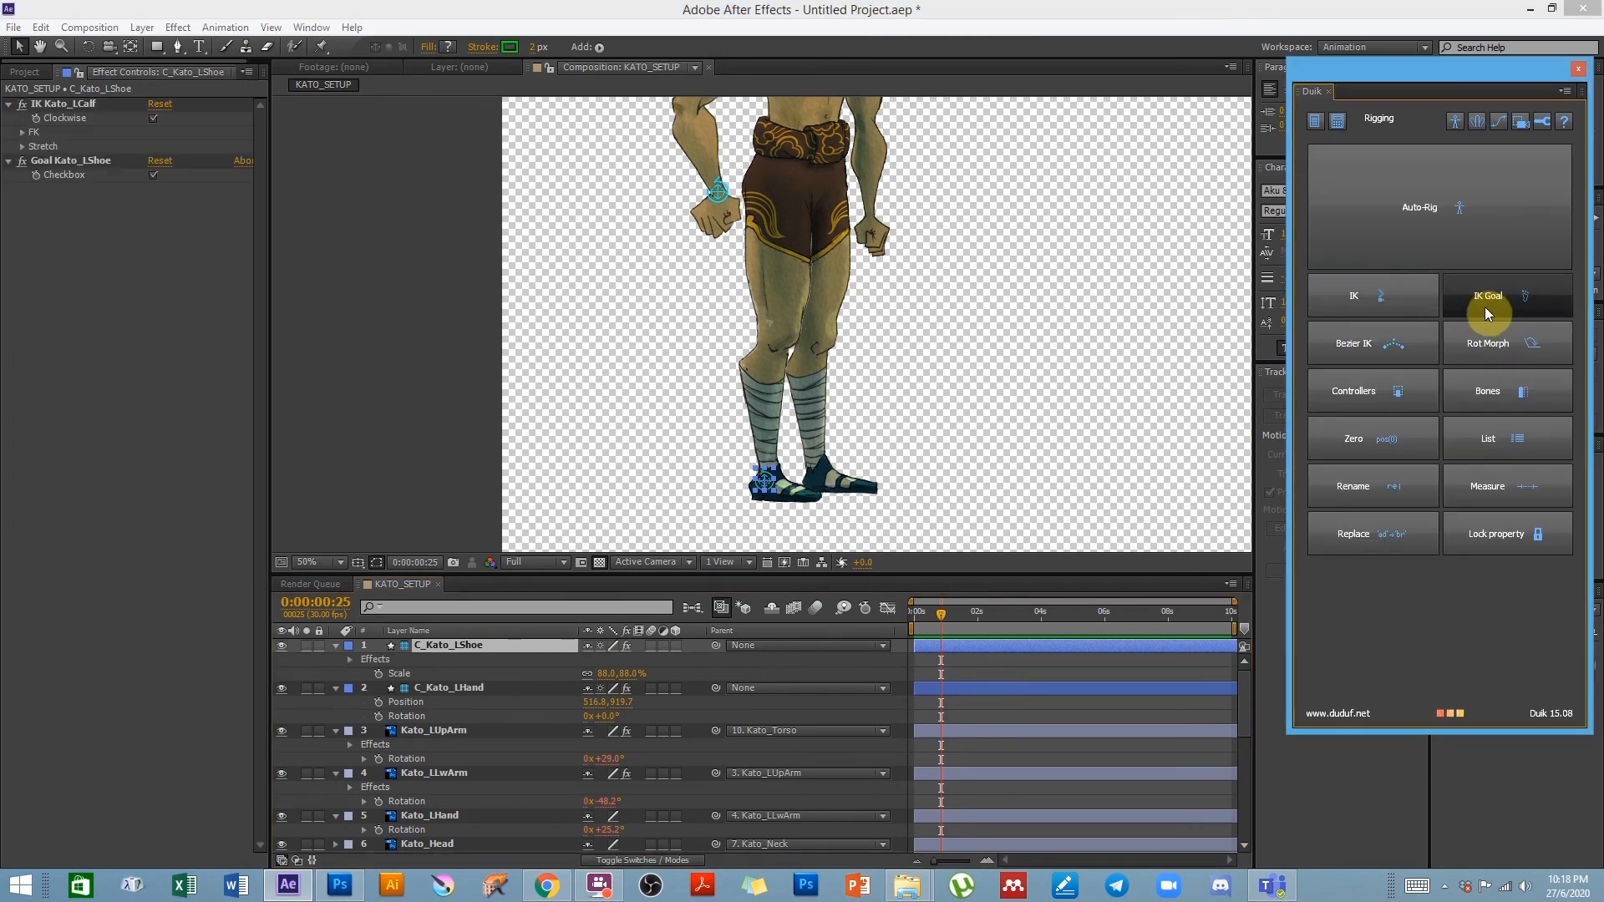
- Test the leg's IK by moving the C_Kato_LShoe controller slightly at the ankle
left_click(773, 469)
mouse_move(770, 482)
left_mouse_down()
mouse_move(763, 456)
mouse_move(718, 464)
mouse_move(743, 451)
mouse_move(769, 477)
left_mouse_up()
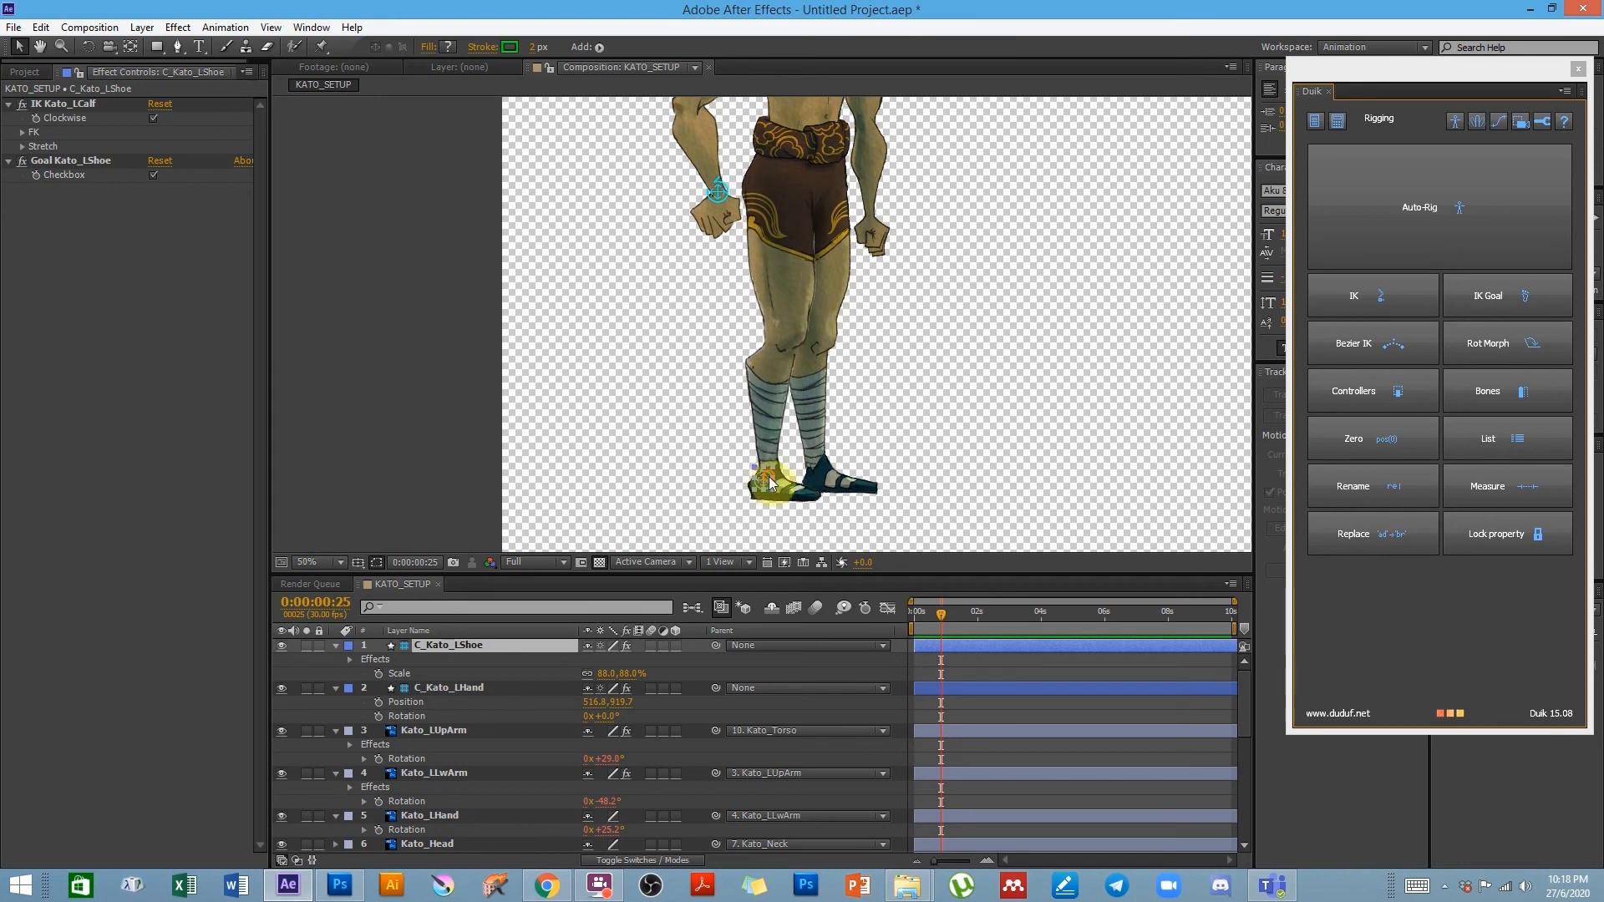
key("h")
left_click_drag(977, 287, 759, 347)
left_click_drag(967, 243, 922, 459)
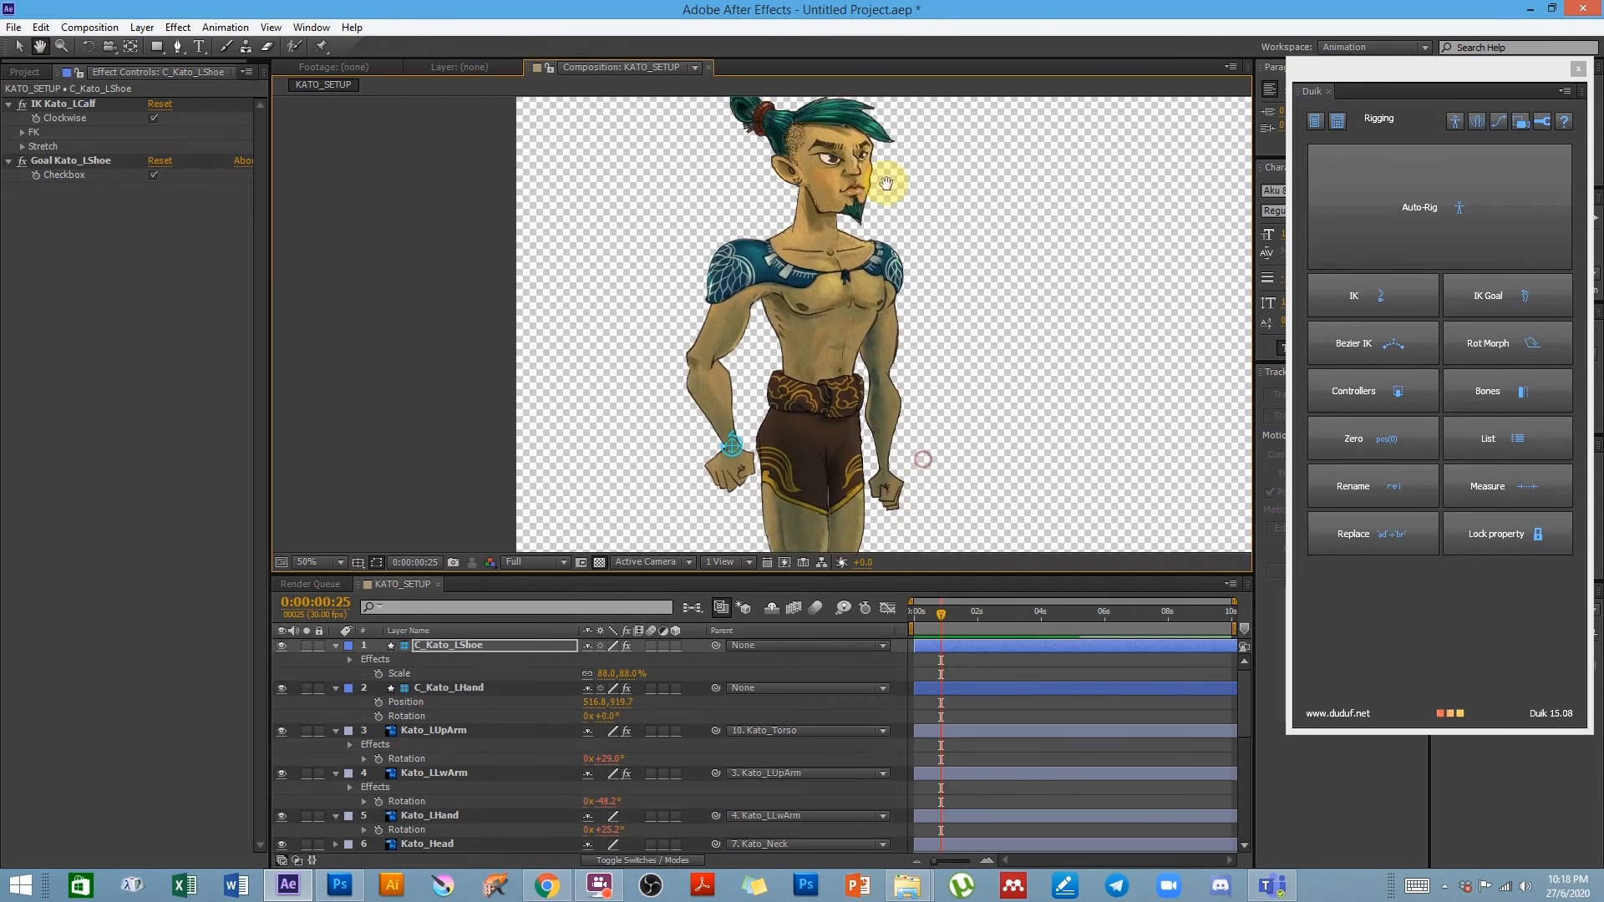
left_click_drag(920, 222, 891, 233)
key("v")
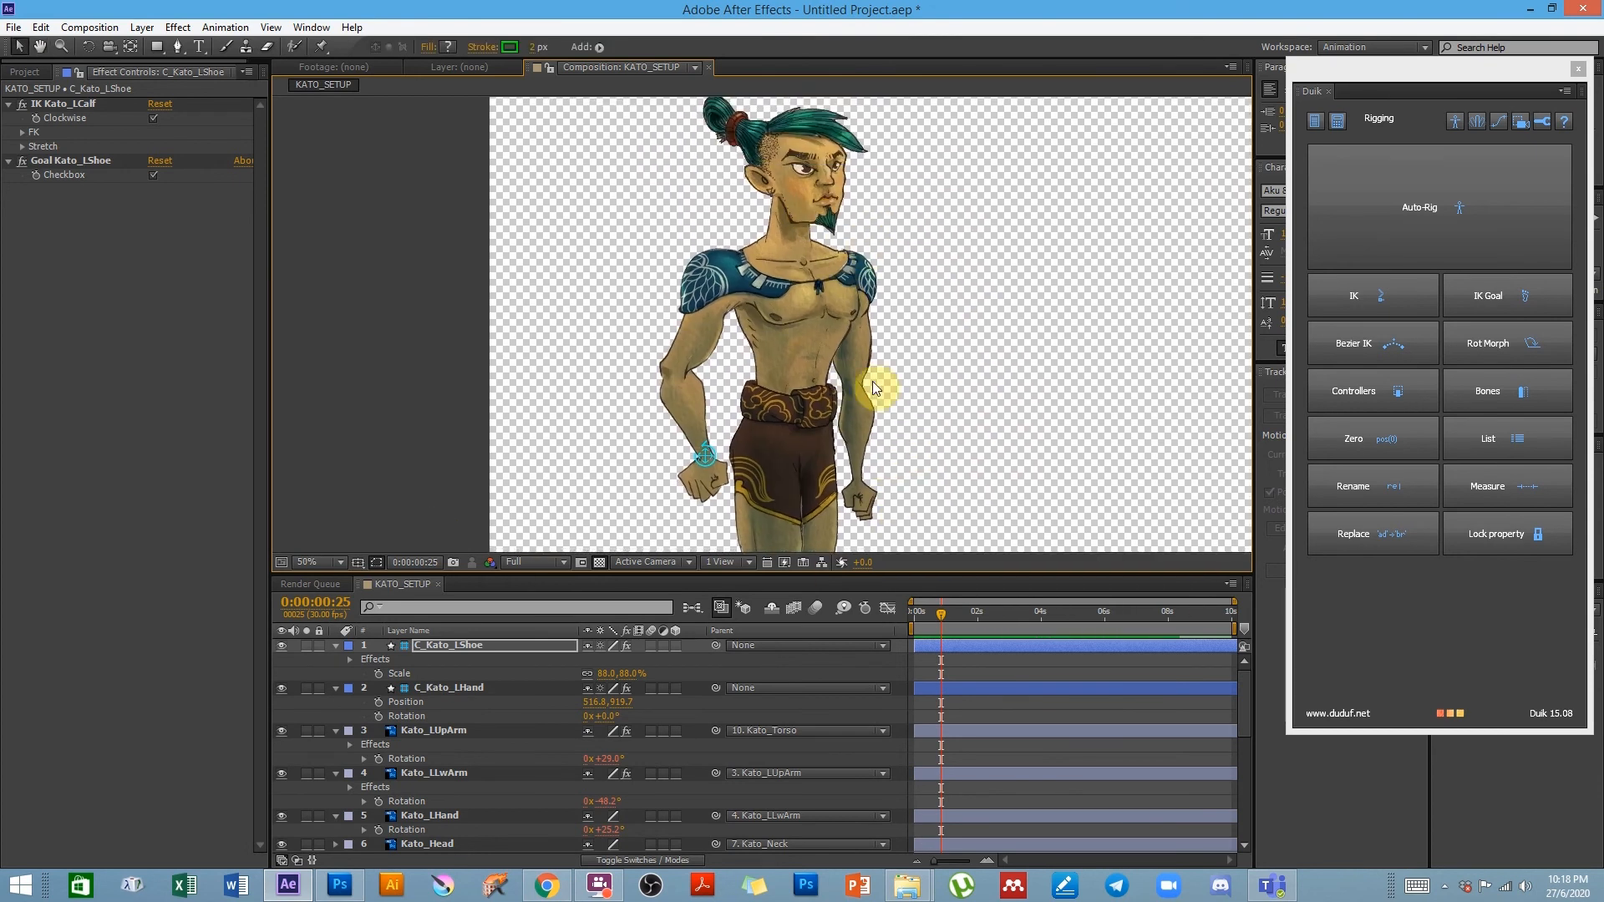
- Collapse the C_Kato_LShoe and C_Kato_LHand properties and create a small green Duik controller for the Kato_Head layer
left_click(336, 646)
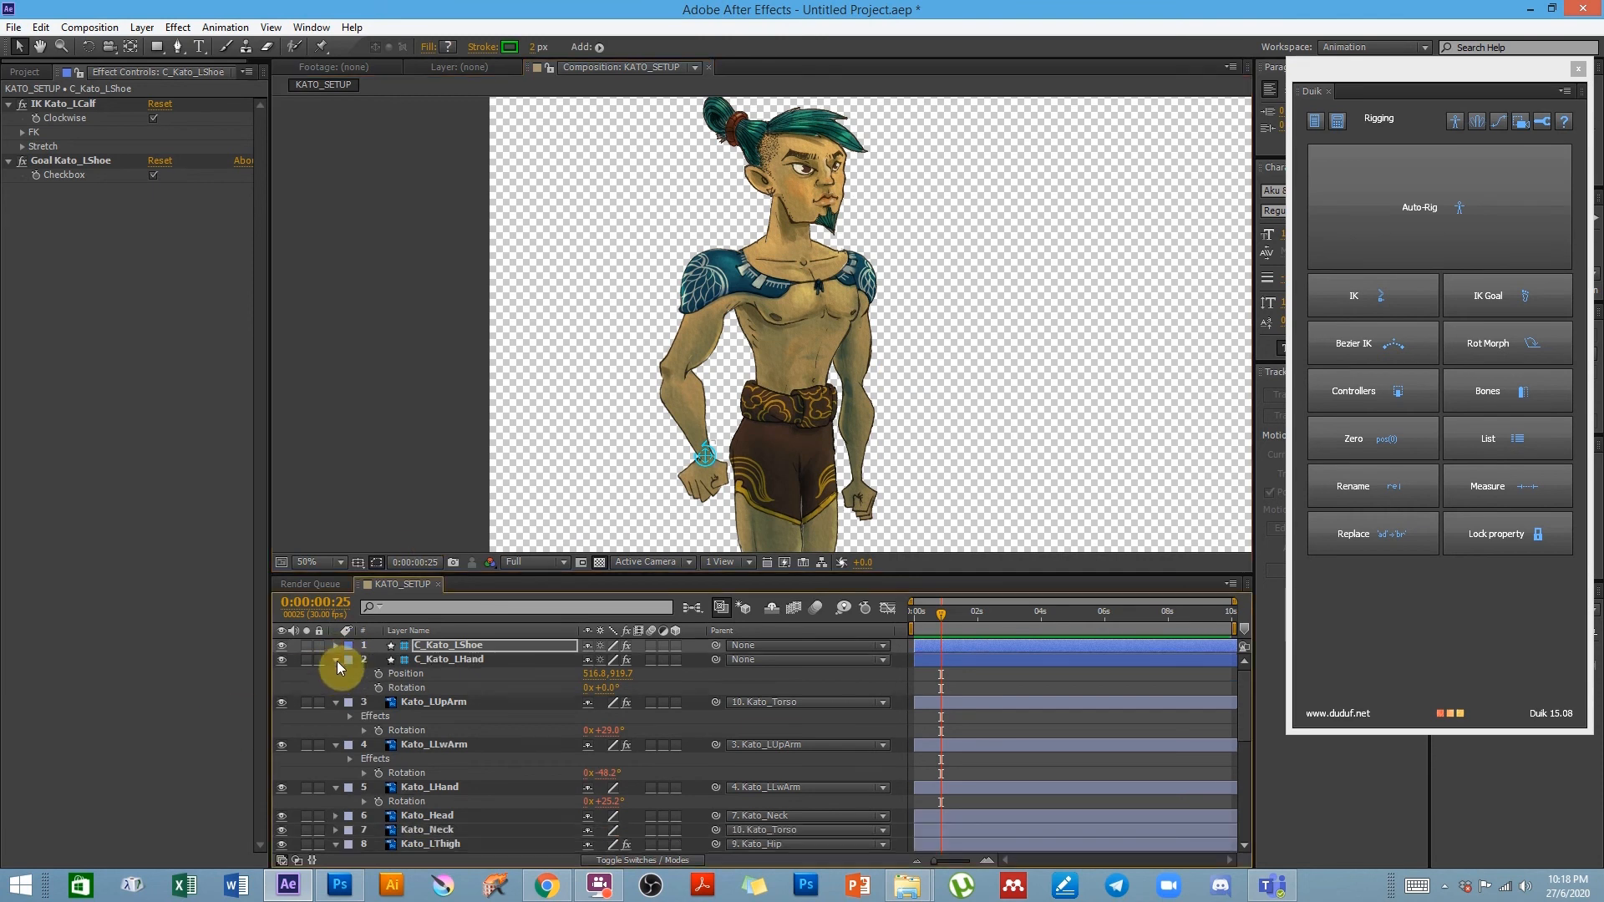
left_click(336, 660)
left_click(827, 171)
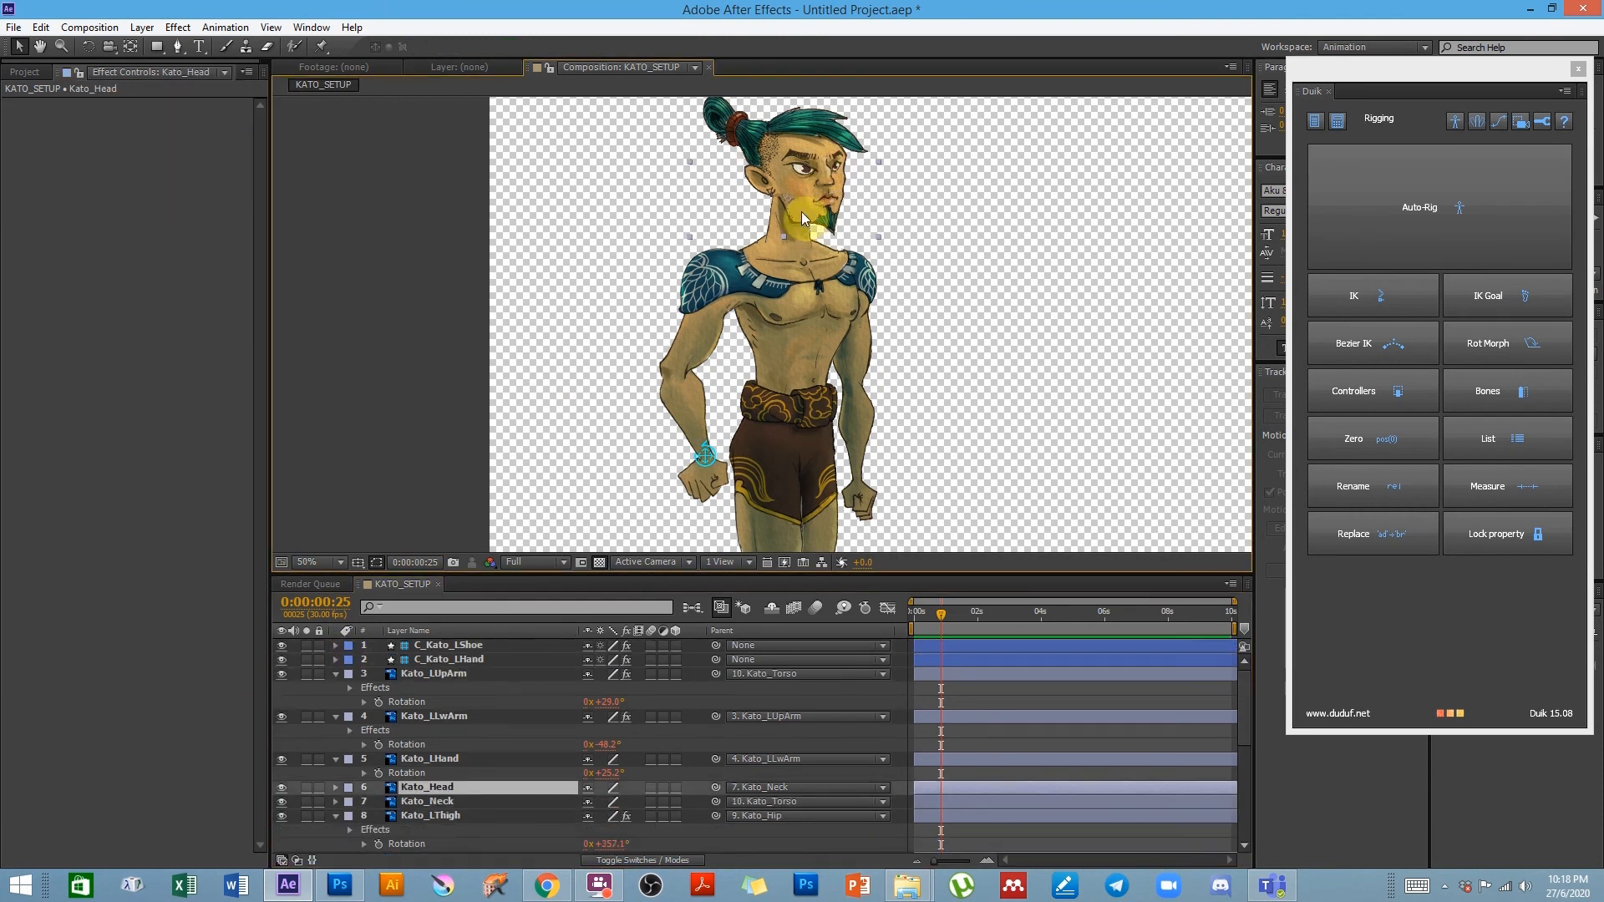
left_click(1412, 399)
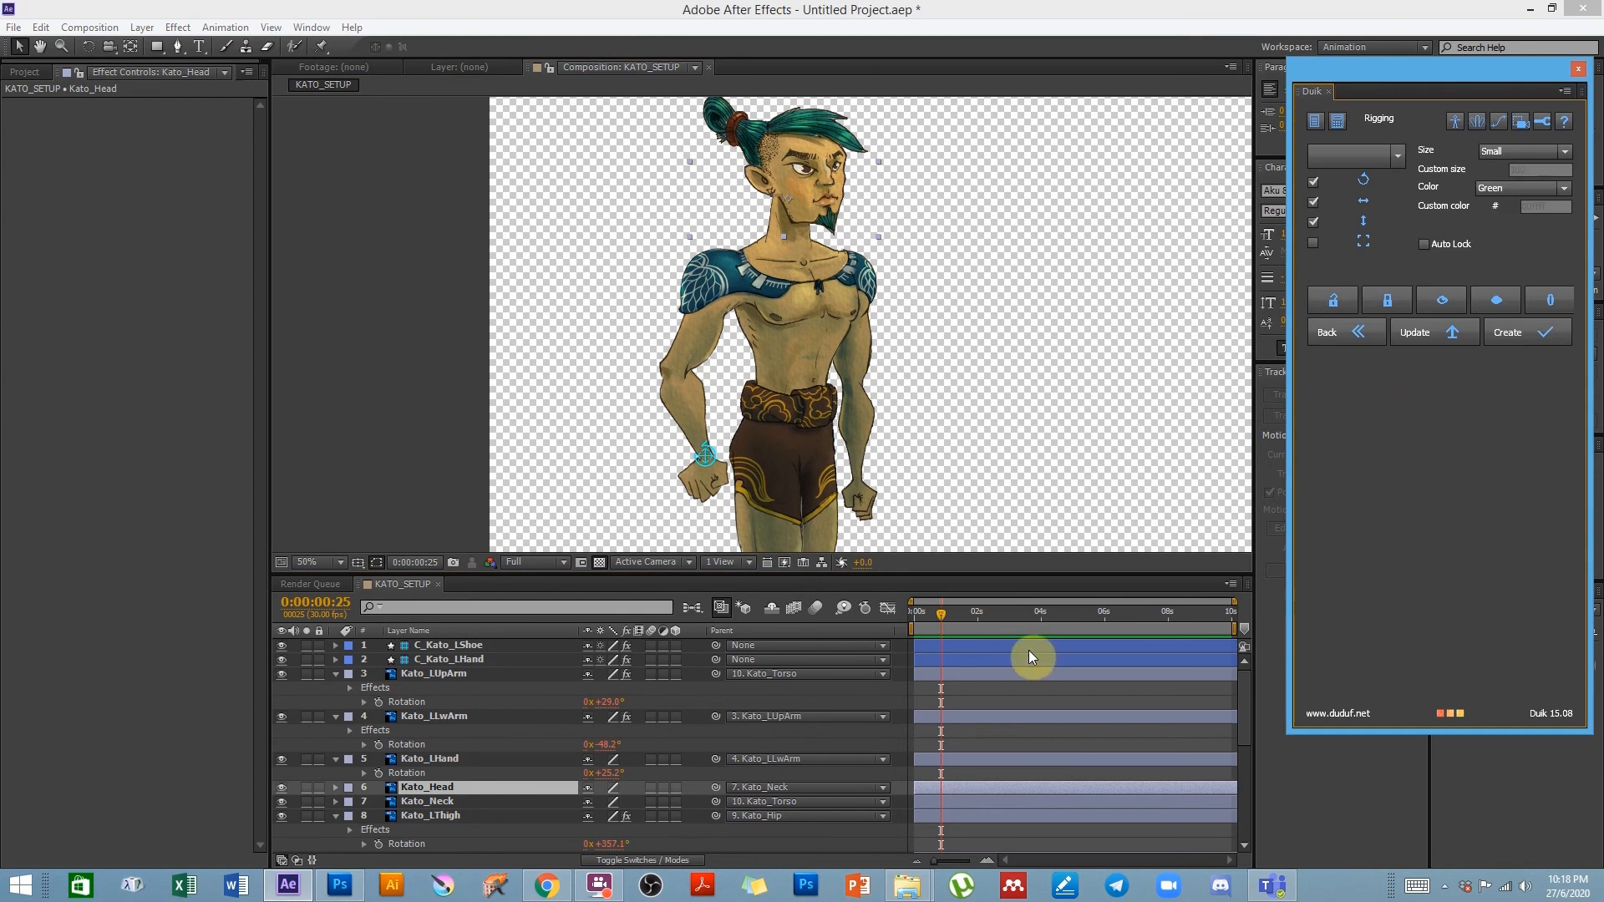
left_click(1551, 342)
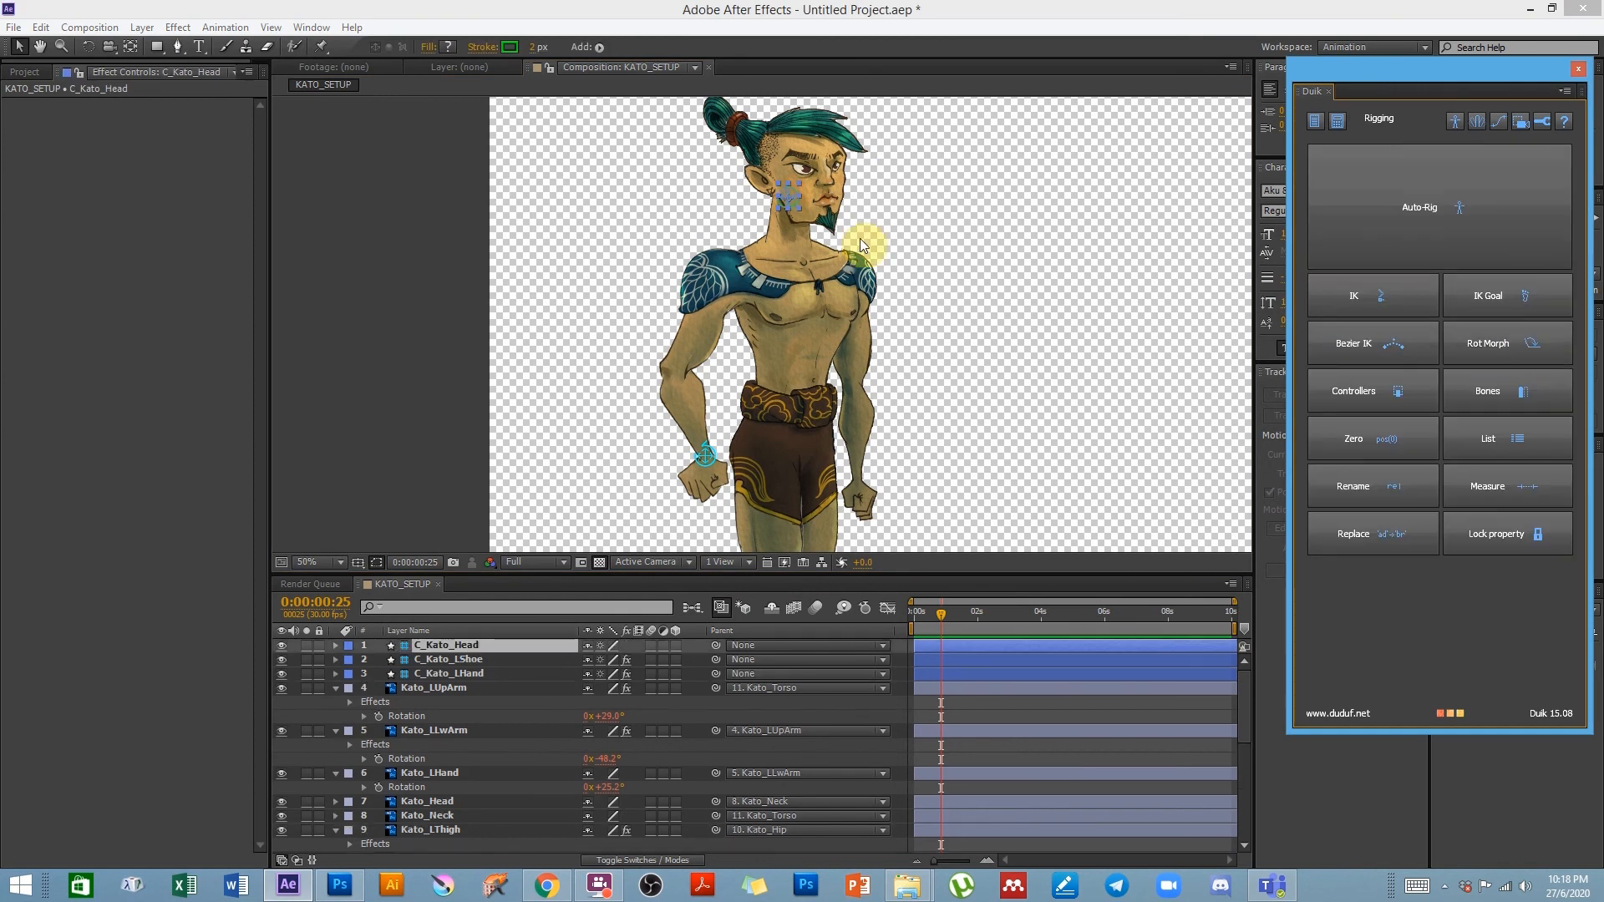
- Apply Duik IK with the goal option to C_Kato_Head, Kato_Head, Kato_Neck and Kato_Torso, and deselect the controller
left_click(471, 649)
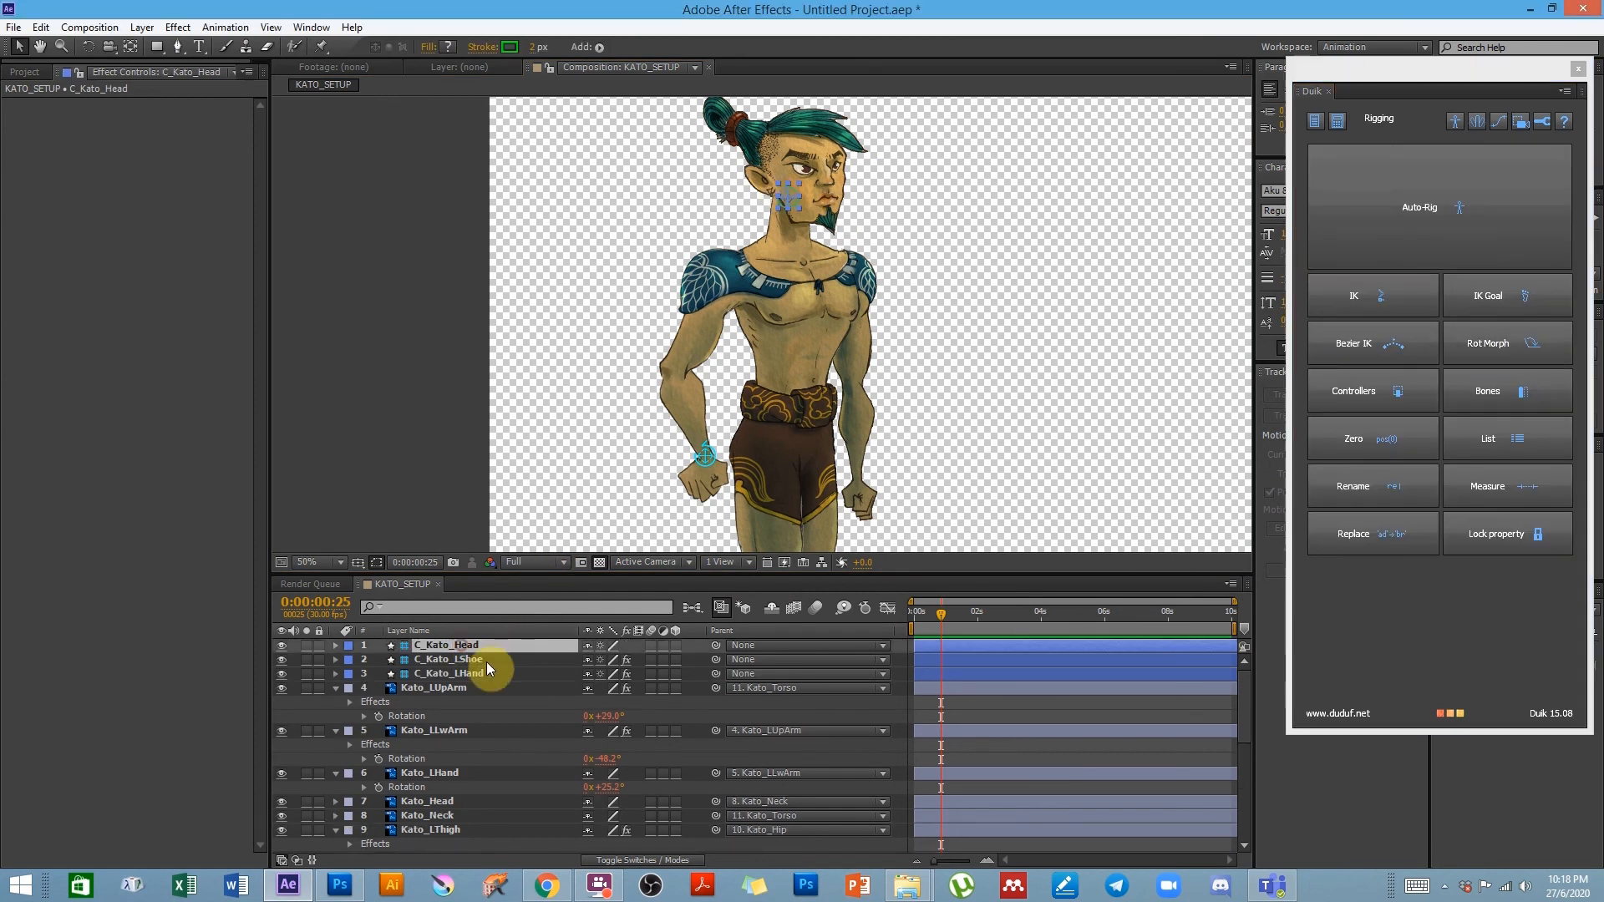
left_click(448, 801)
left_click(444, 816, "ctrl")
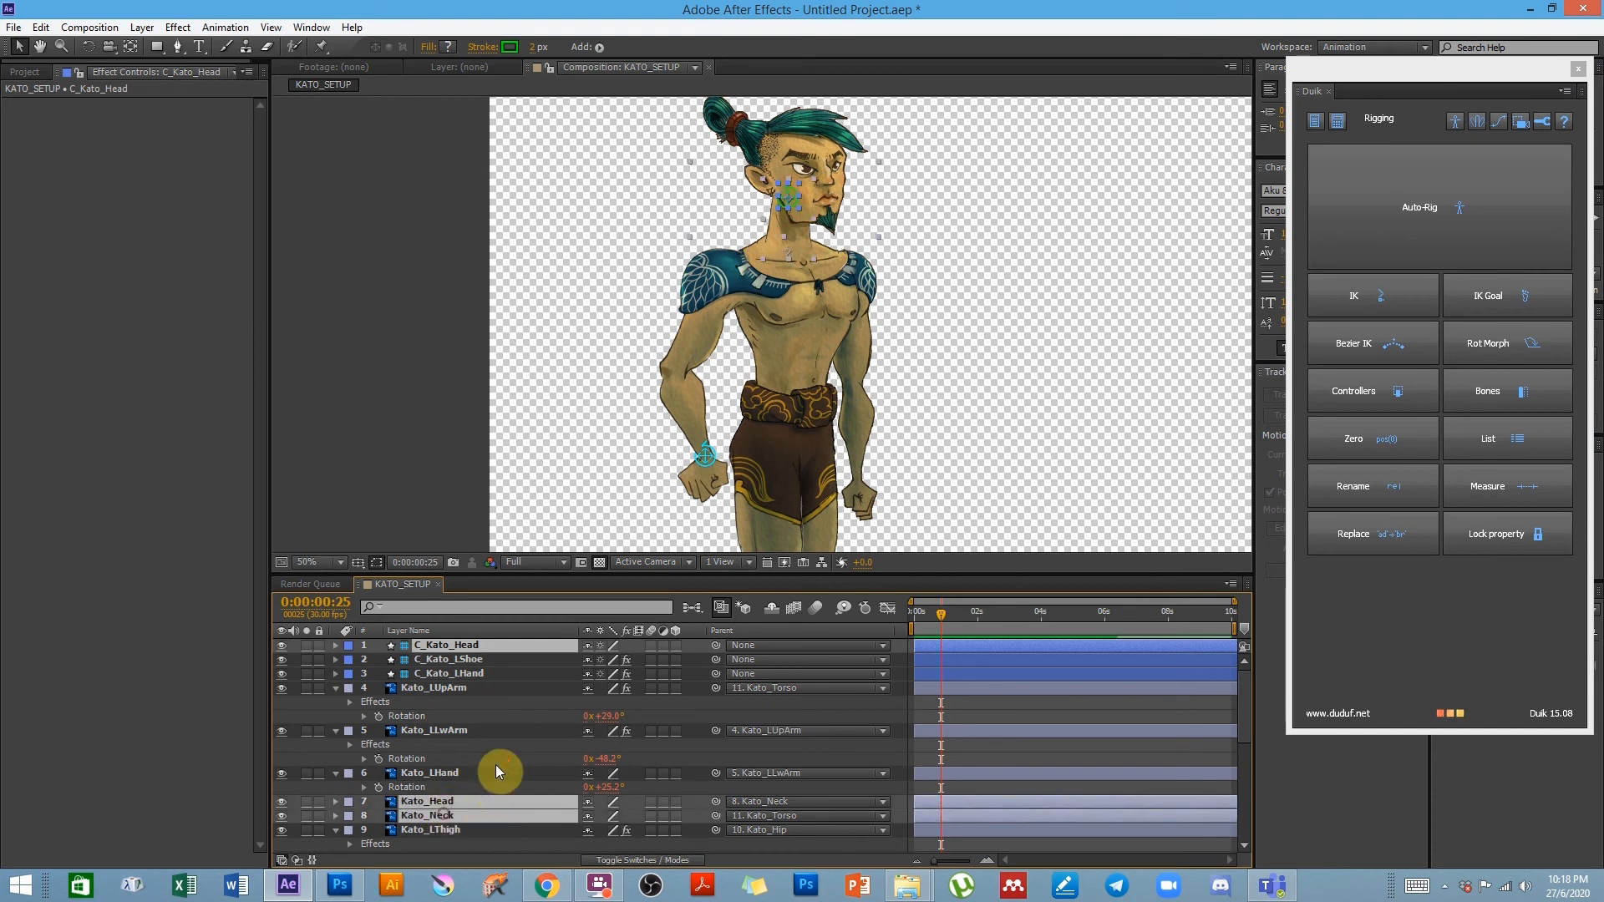
scroll(495, 765, "down", 1)
left_click(434, 759, "ctrl")
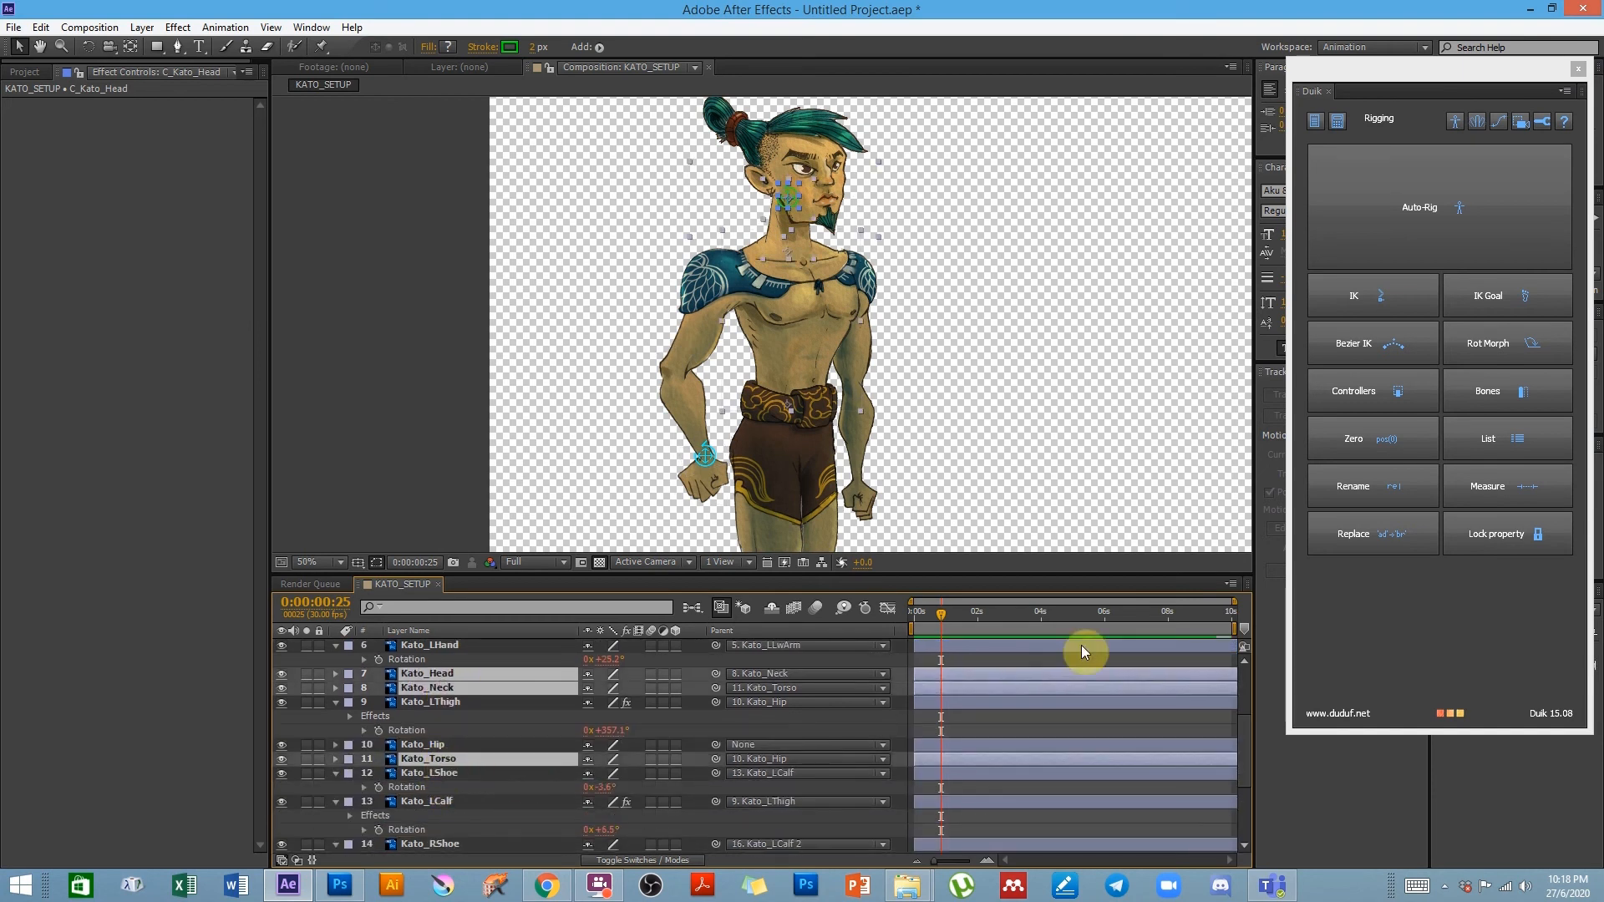
left_click(1375, 292)
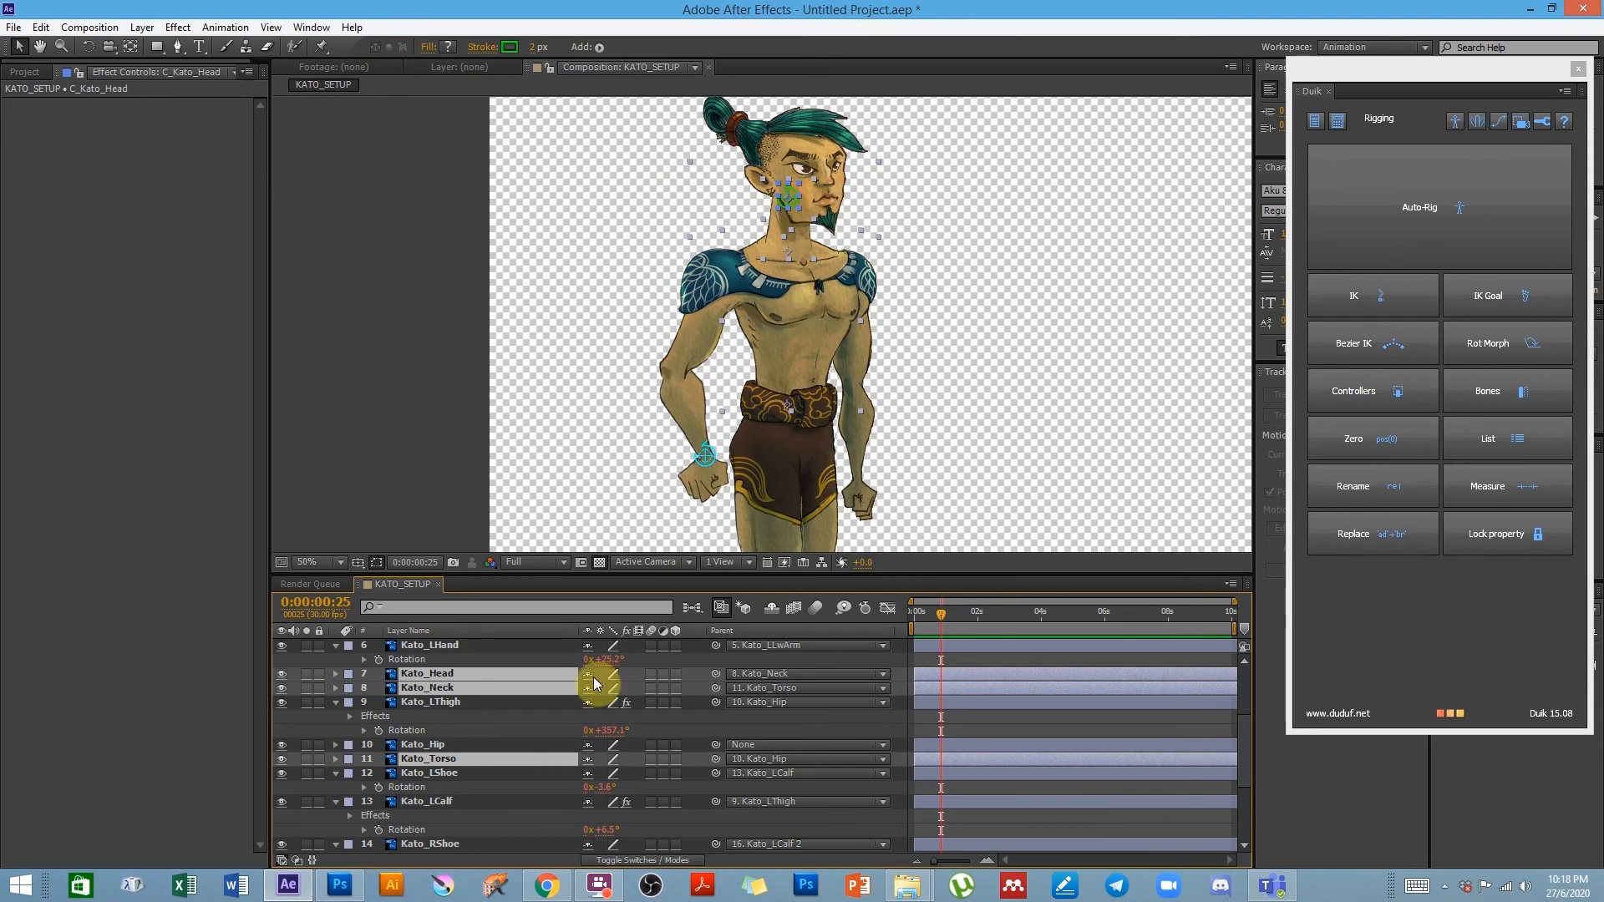
scroll(468, 735, "up", 3)
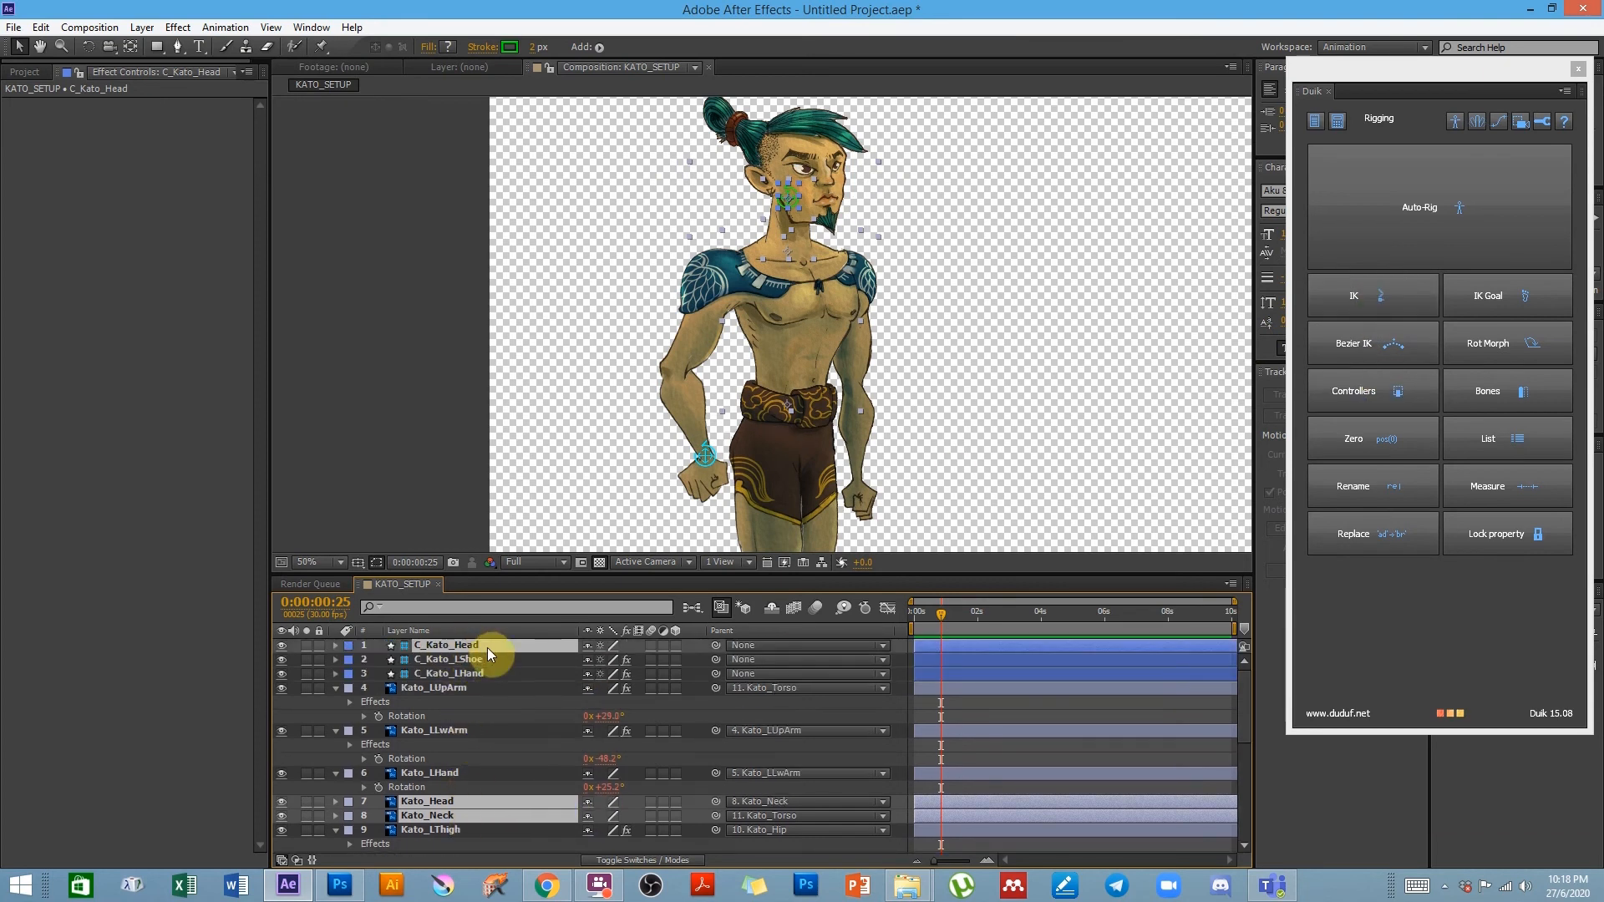
left_click(1383, 293)
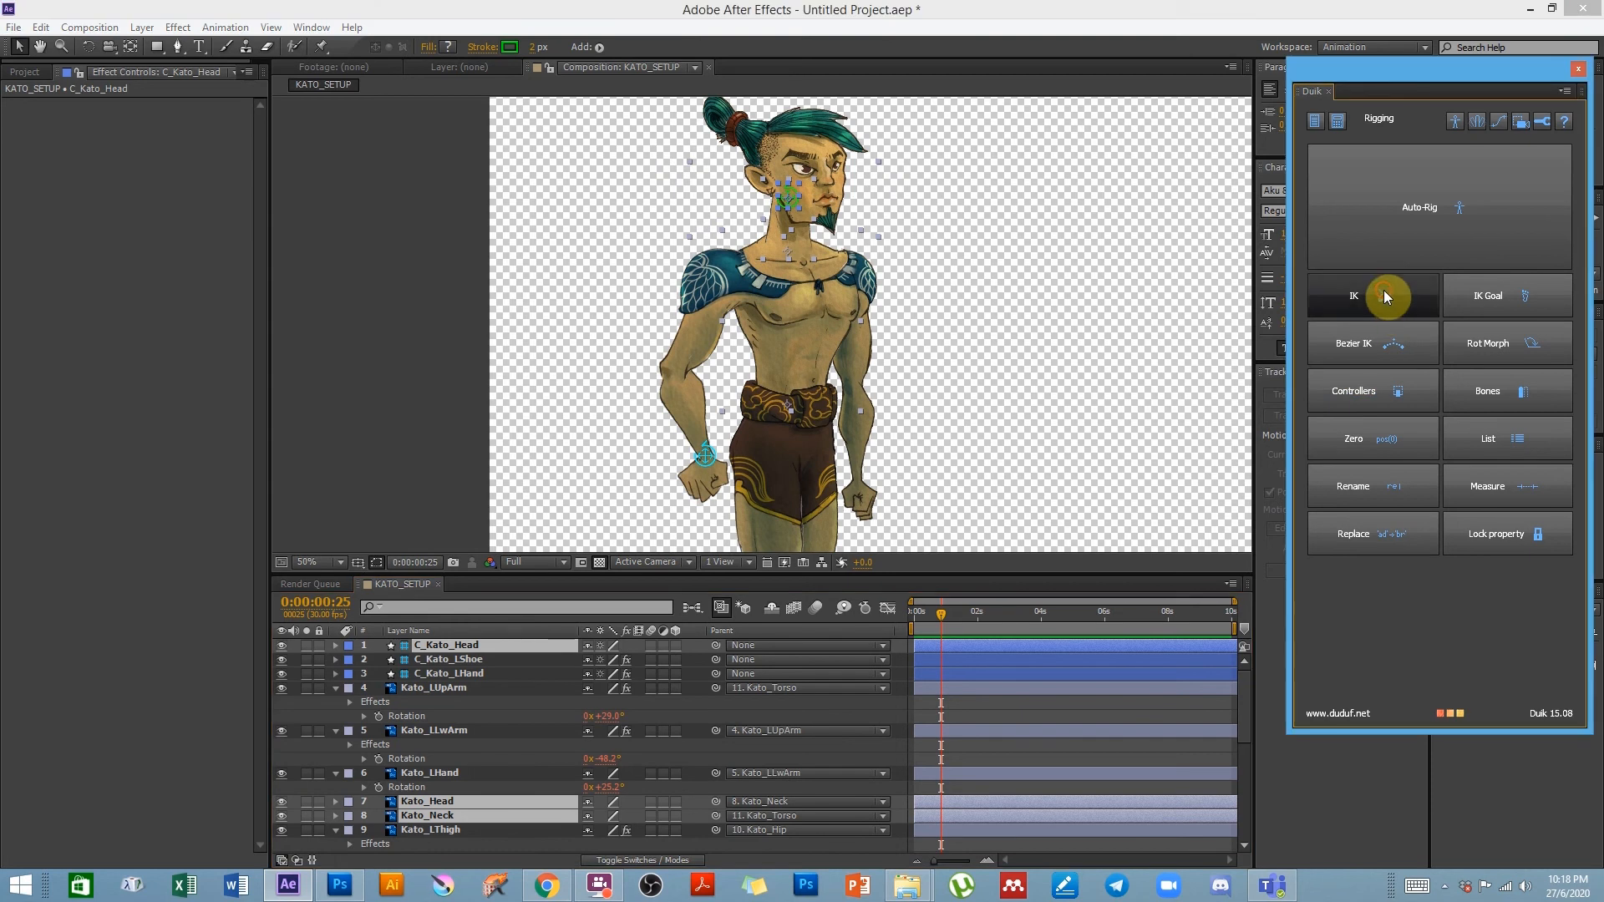
left_click(1501, 307)
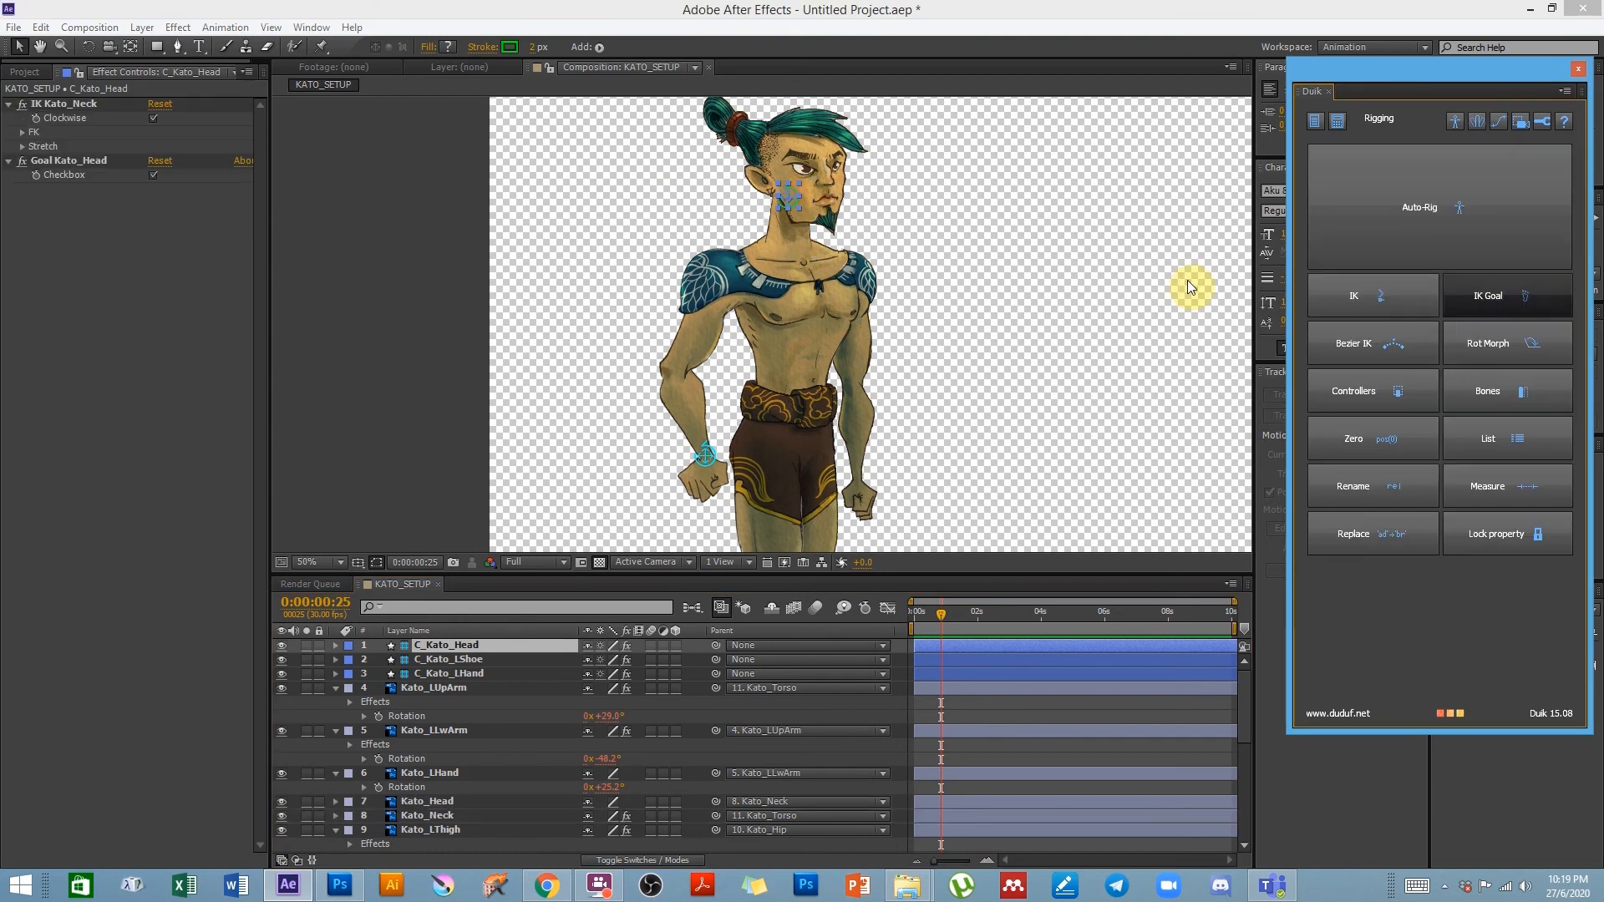
left_click(991, 381)
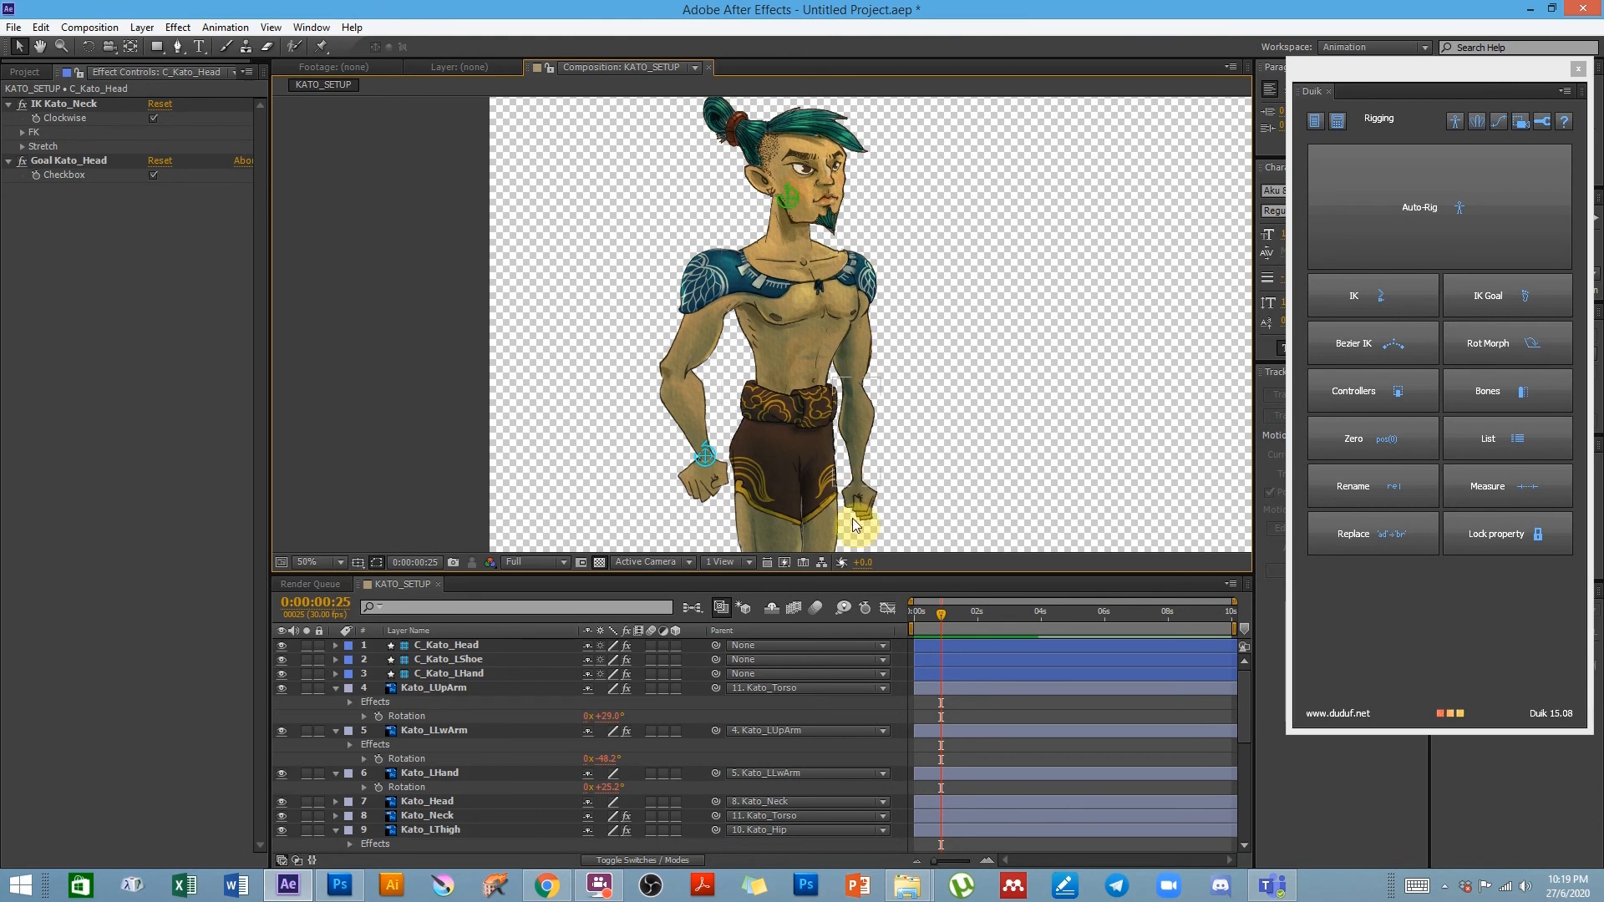
- Collapse the revealed properties of the left arm, left thigh, left shoe and left calf layers
left_click_drag(934, 373, 837, 288)
left_click_drag(871, 405, 845, 405)
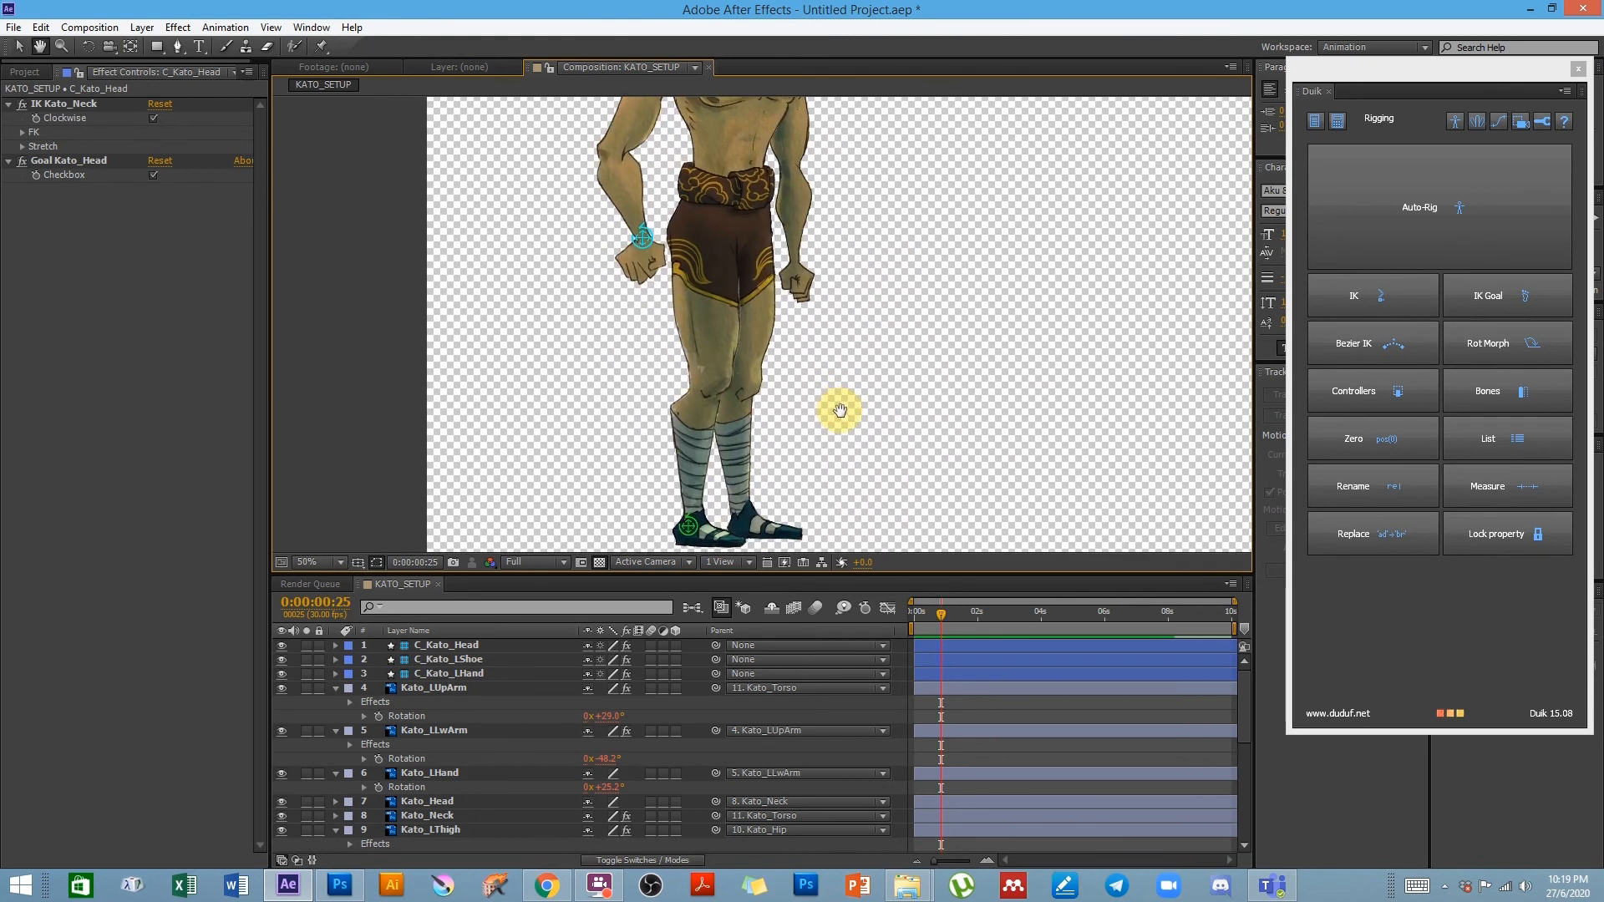
left_click(336, 687)
left_click(336, 703)
left_click(336, 717)
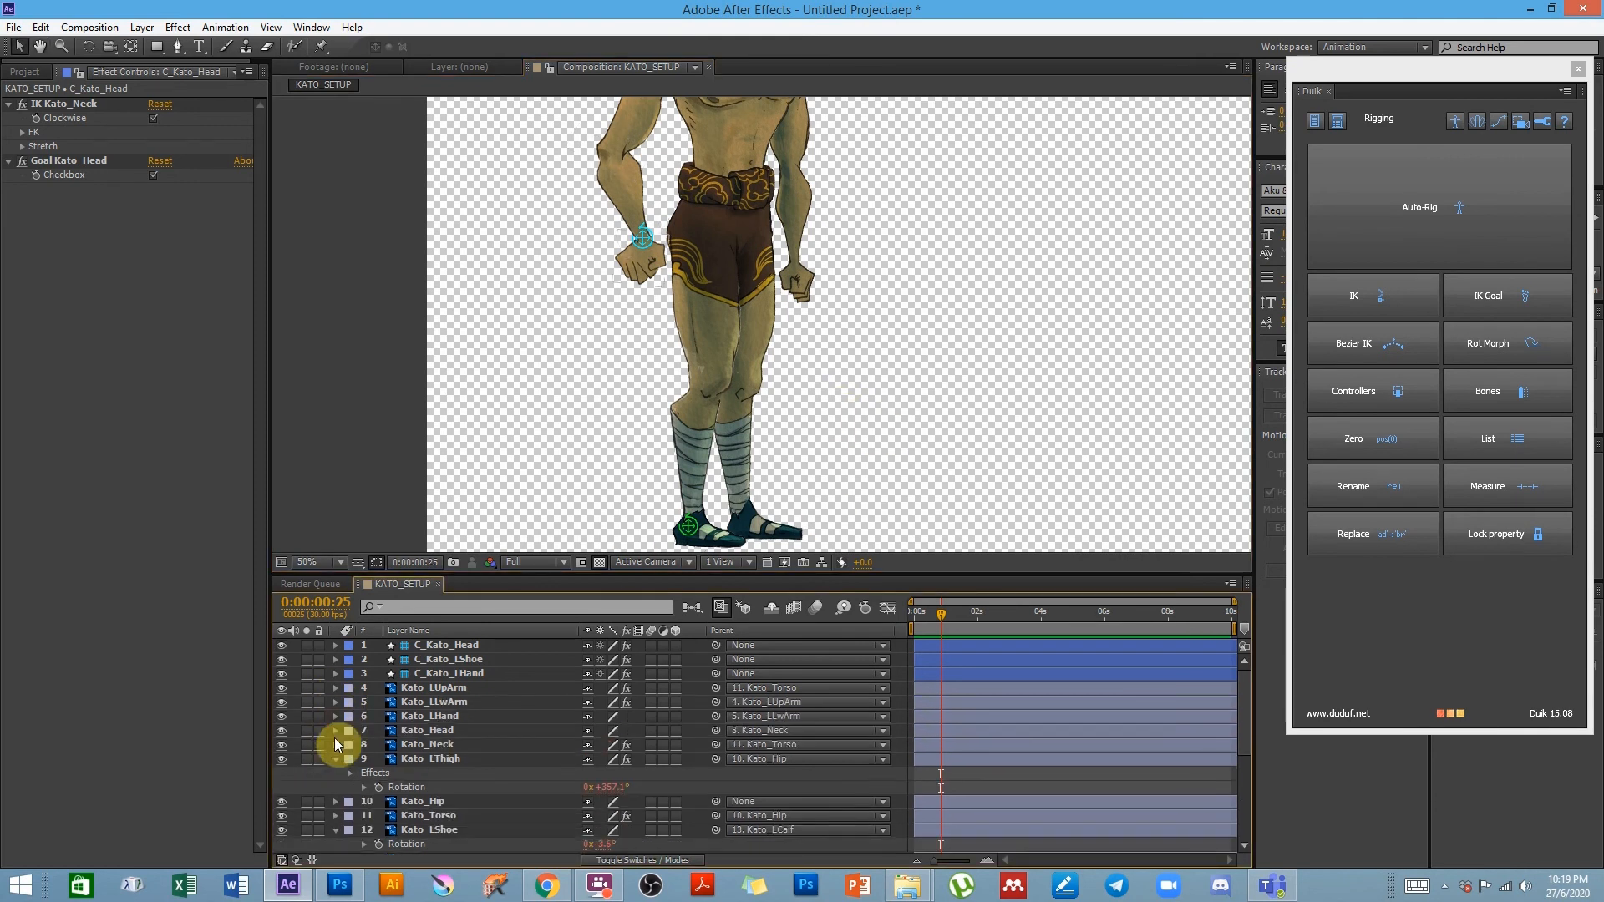
left_click(336, 759)
left_click(336, 802)
left_click(336, 816)
- Create a small green Duik controller for the Kato_RShoe layer
left_click(770, 528)
left_click(1373, 391)
left_click(1512, 338)
- Apply Duik IK with the goal option to C_Kato_RShoe, Kato_RShoe, Kato_LCalf 2 and Kato_RThigh
left_click_drag(822, 520, 742, 443)
left_click(453, 845, "ctrl")
scroll(465, 812, "down", 2)
left_click(455, 788, "ctrl")
left_click(456, 816, "ctrl")
left_click(1372, 296)
left_click(1508, 338)
- Toggle the Clockwise and Auto-Stretch options in the IK effect of the C_Kato_RShoe controller
left_click(153, 118)
left_click(22, 146)
left_click(153, 160)
- Create a small green Duik controller for the Kato_RHand layer
left_click_drag(815, 361, 814, 502)
left_click(799, 344)
left_click(1373, 391)
left_click(1512, 338)
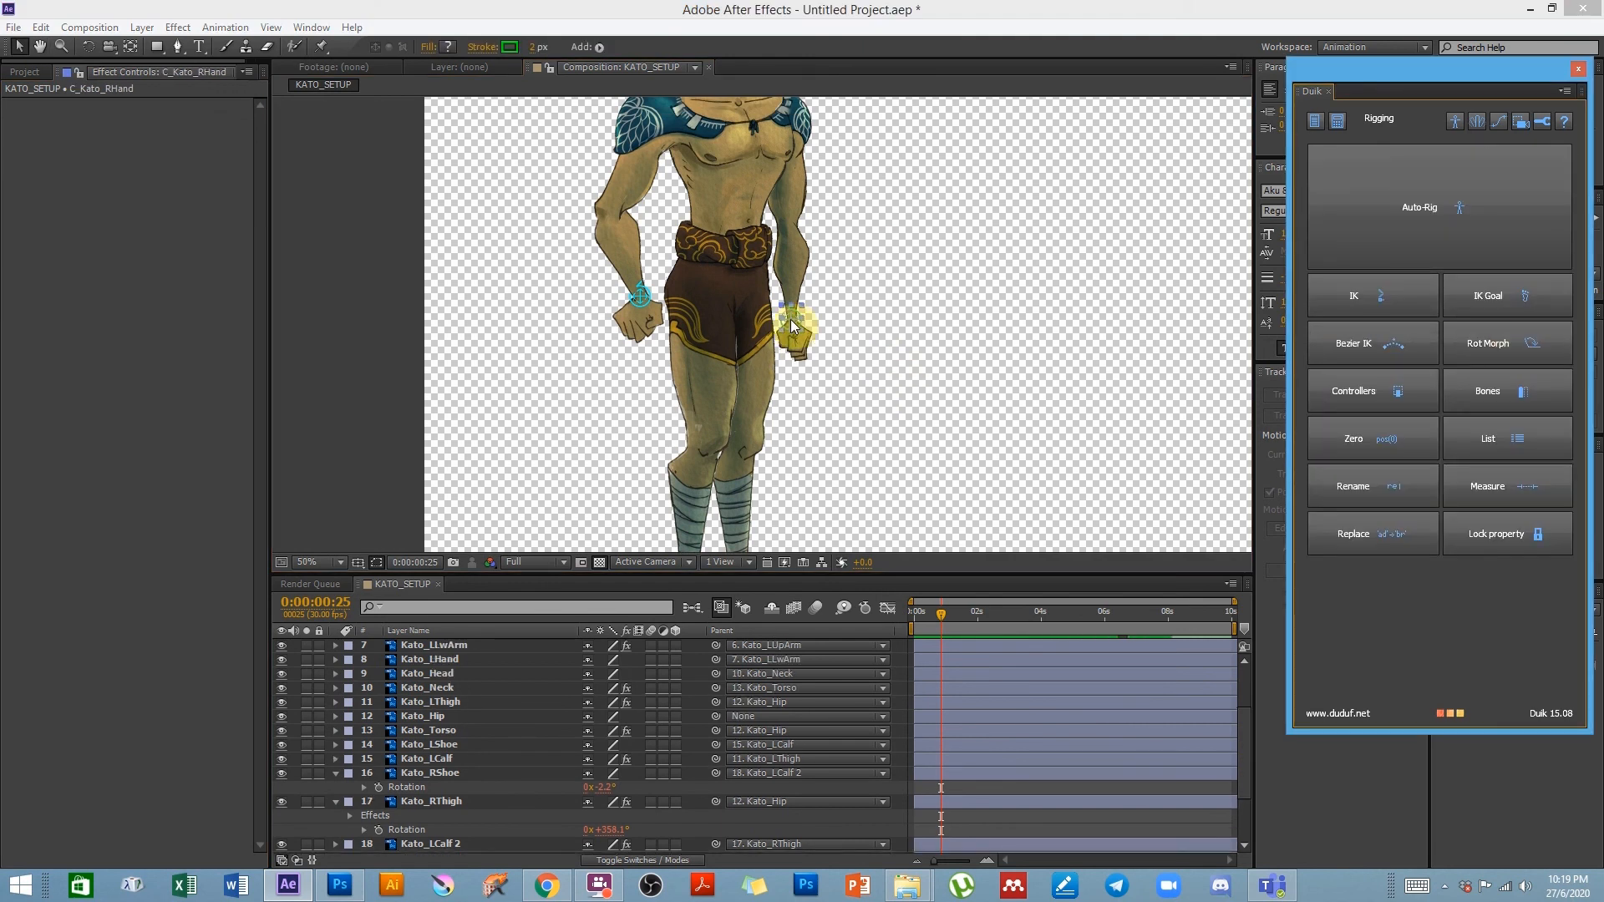
- Apply Duik IK with the goal option to C_Kato_RHand, Kato_RHand, Kato_RLwArm and Kato_RUpArm
left_click(454, 687)
scroll(468, 702, "up", 2)
left_click(455, 646)
scroll(457, 821, "down", 4)
left_click(448, 776, "ctrl")
left_click(445, 804, "ctrl")
left_click(443, 832, "ctrl")
left_click(1372, 296)
left_click(1515, 308)
- Move the C_Kato_RHand controller outward from the body and turn off Clockwise in its IK effect
left_click_drag(791, 317, 886, 273)
left_click_drag(886, 276, 872, 436)
left_click(153, 118)
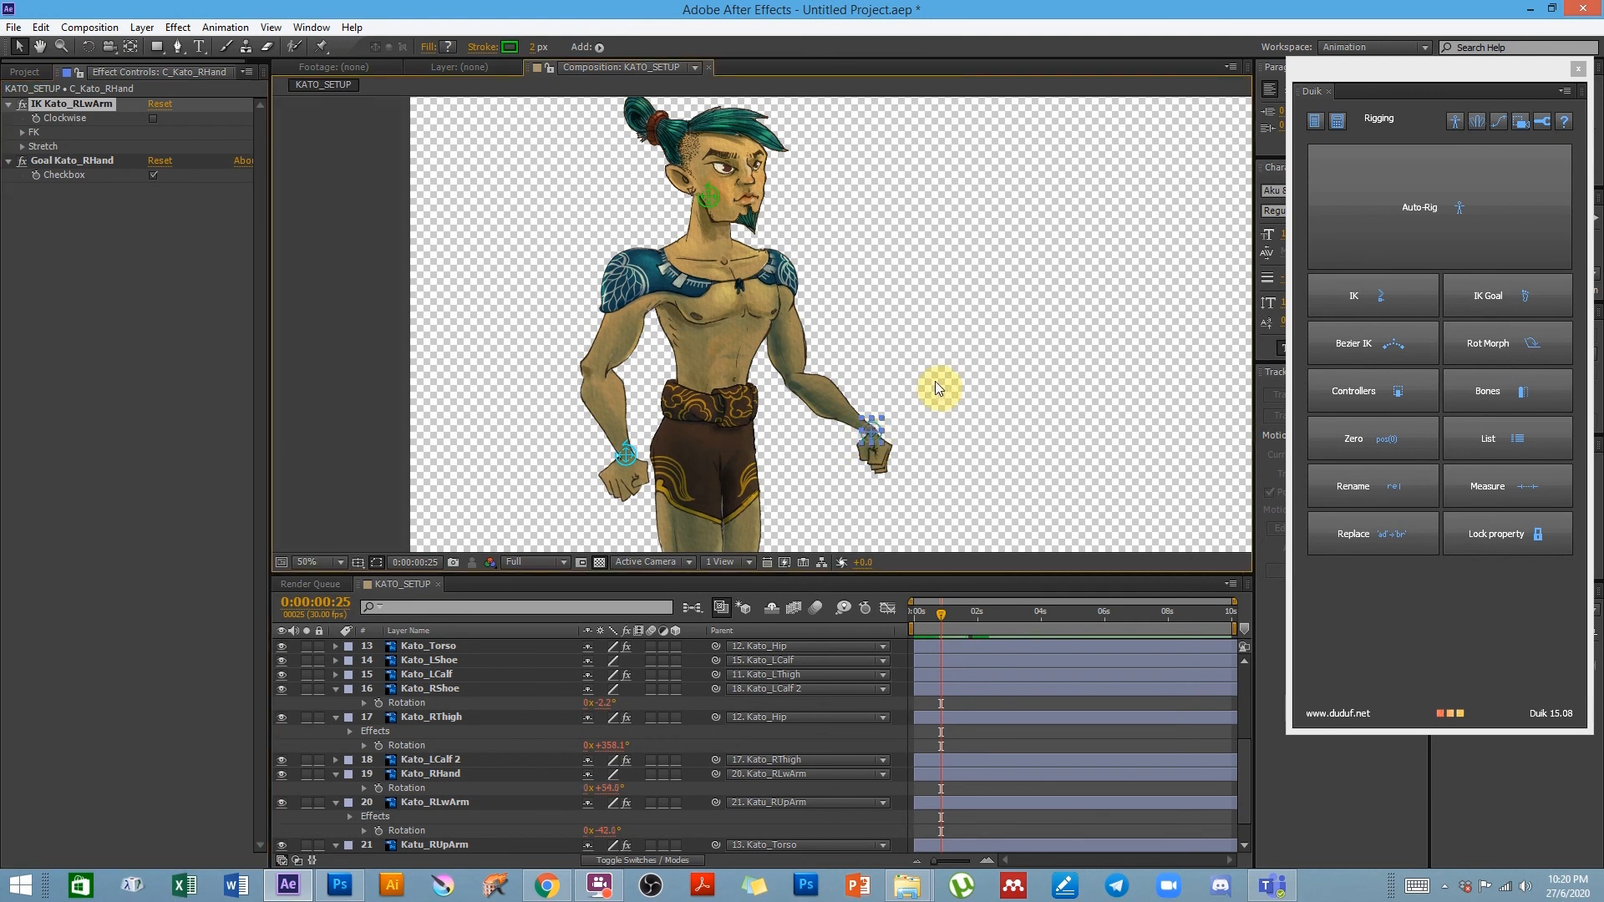
- Collapse the revealed properties of all layers in the timeline and deselect the layers
key("comma")
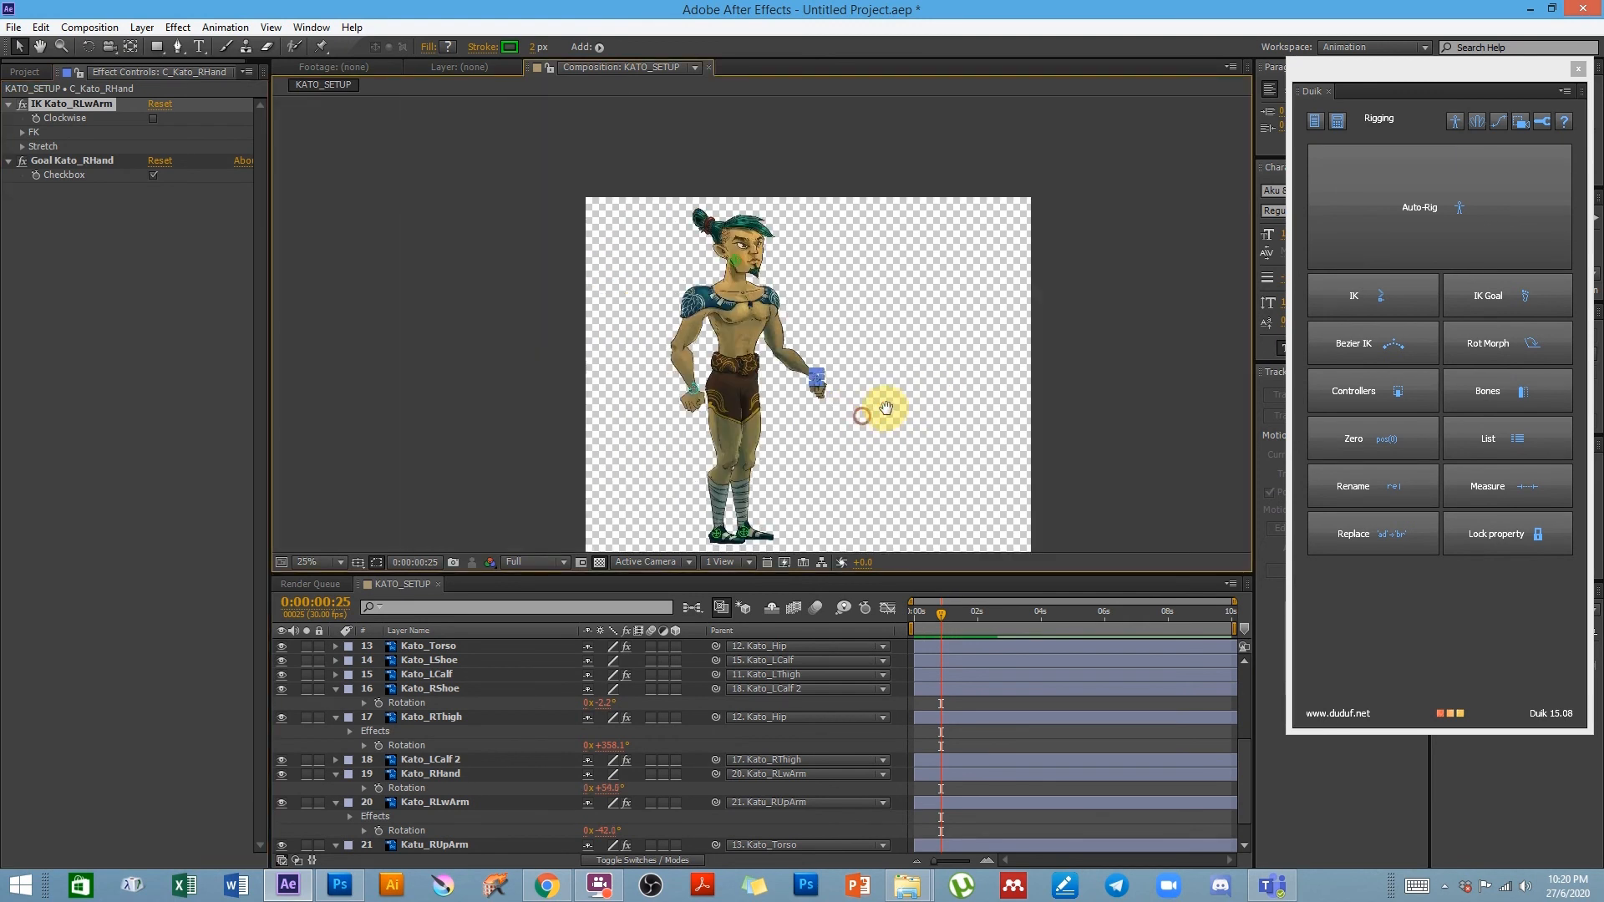
left_click_drag(846, 397, 872, 389)
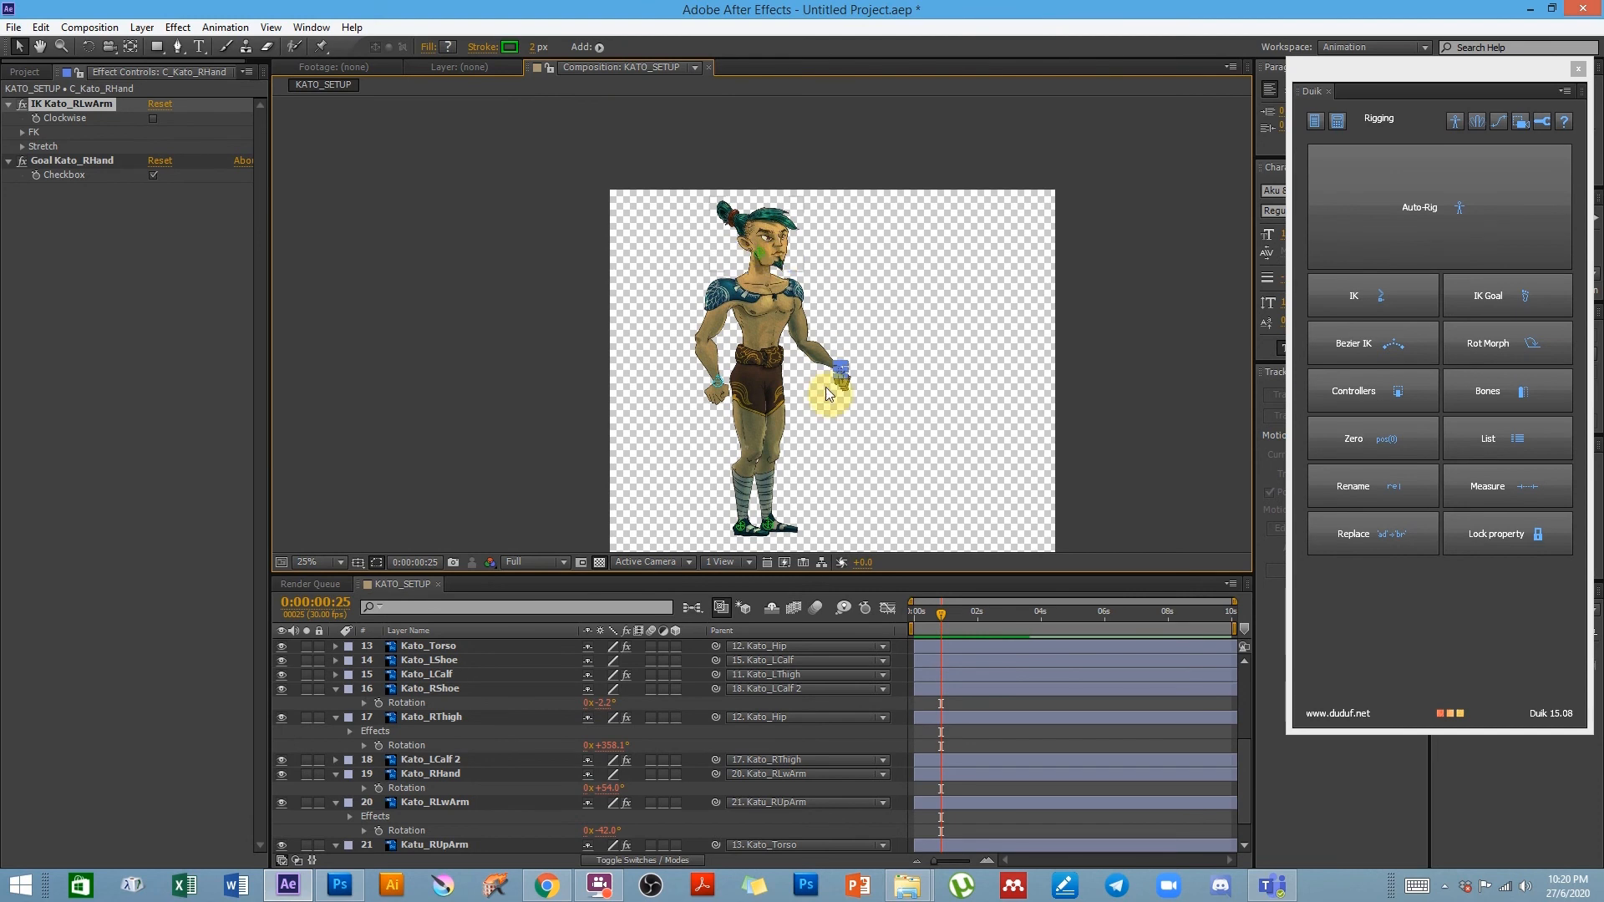
key("period")
left_click_drag(864, 473, 977, 431)
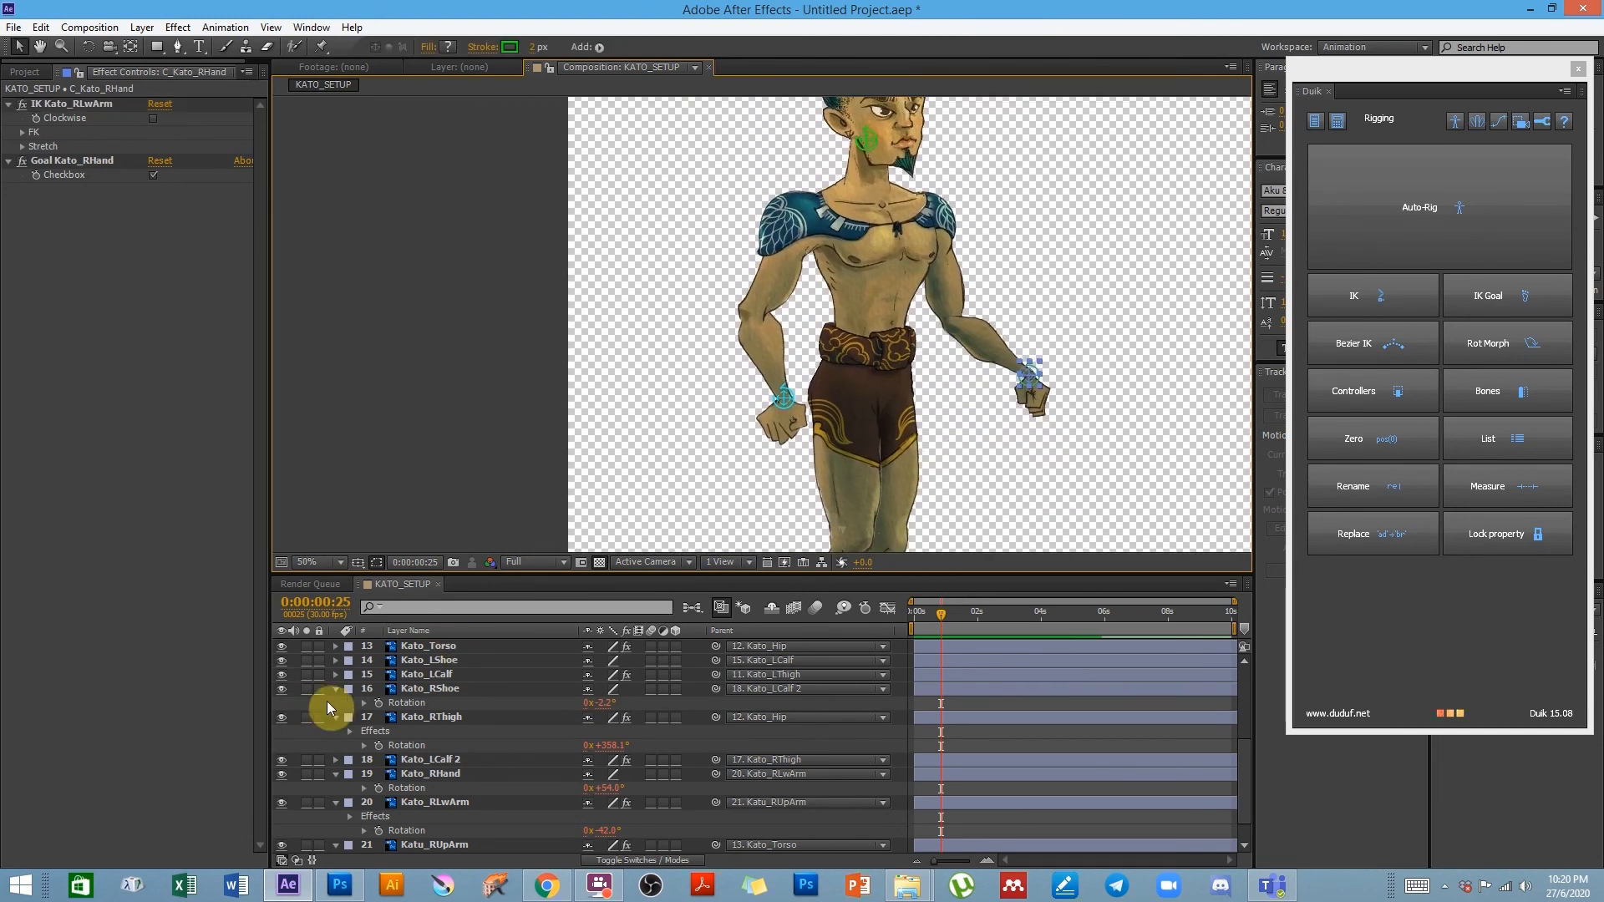
key("ctrl+a")
key("u")
left_click(610, 424)
mouse_move(1005, 319)
left_mouse_down()
mouse_move(988, 316)
mouse_move(983, 395)
mouse_move(940, 403)
left_mouse_up()
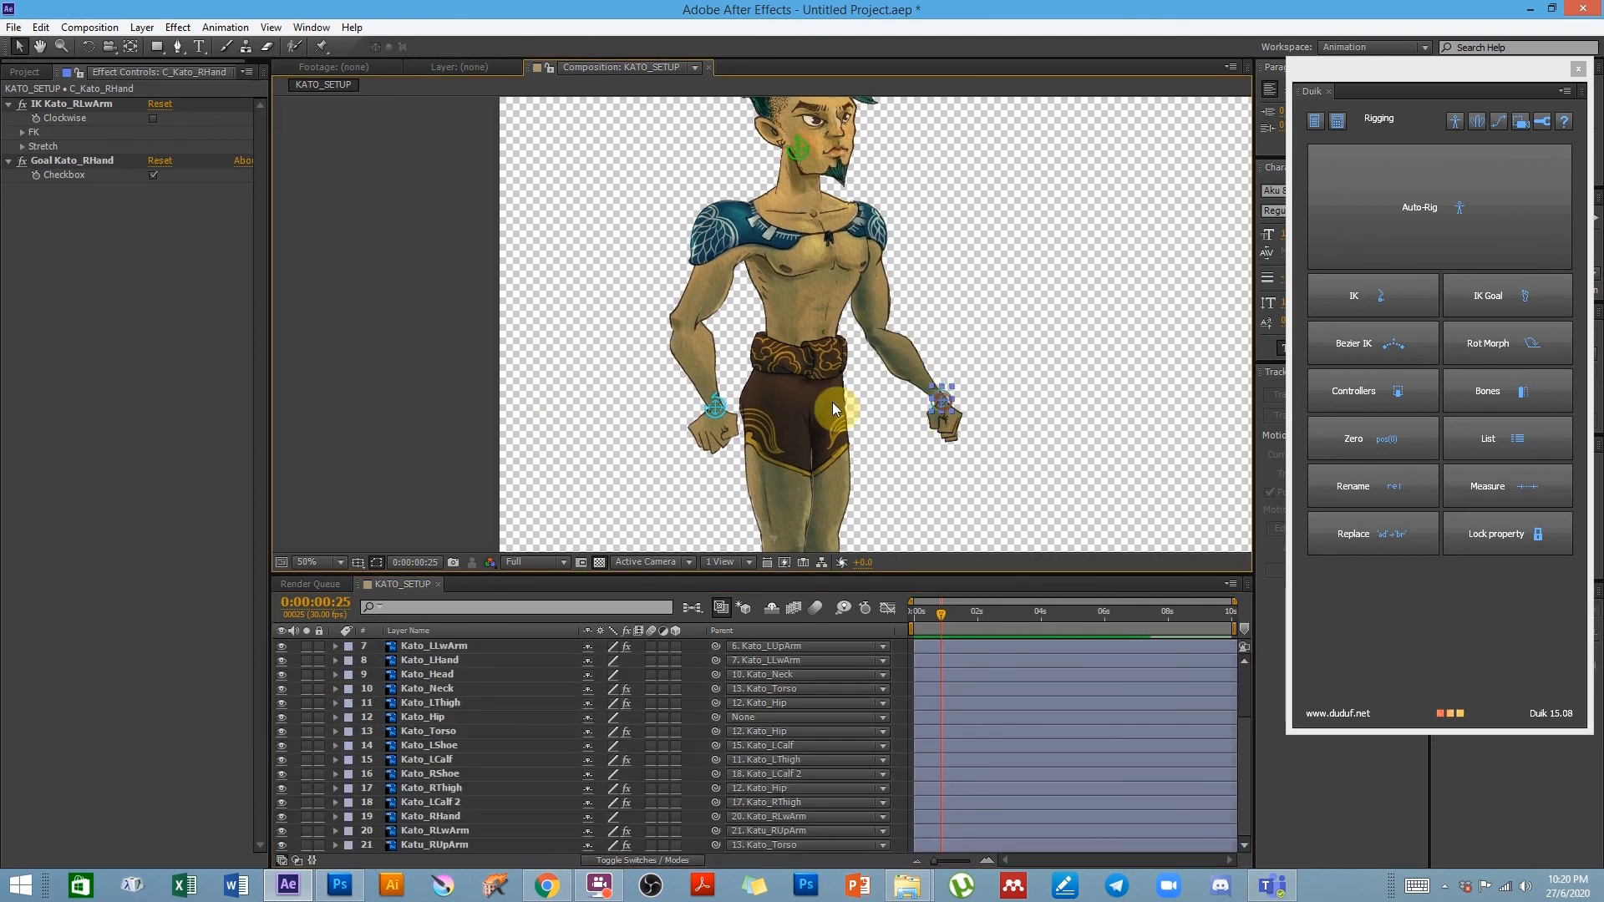
- Try a small green Duik controller for the Kato_Hip layer, shift it slightly, and delete it
left_click(794, 362)
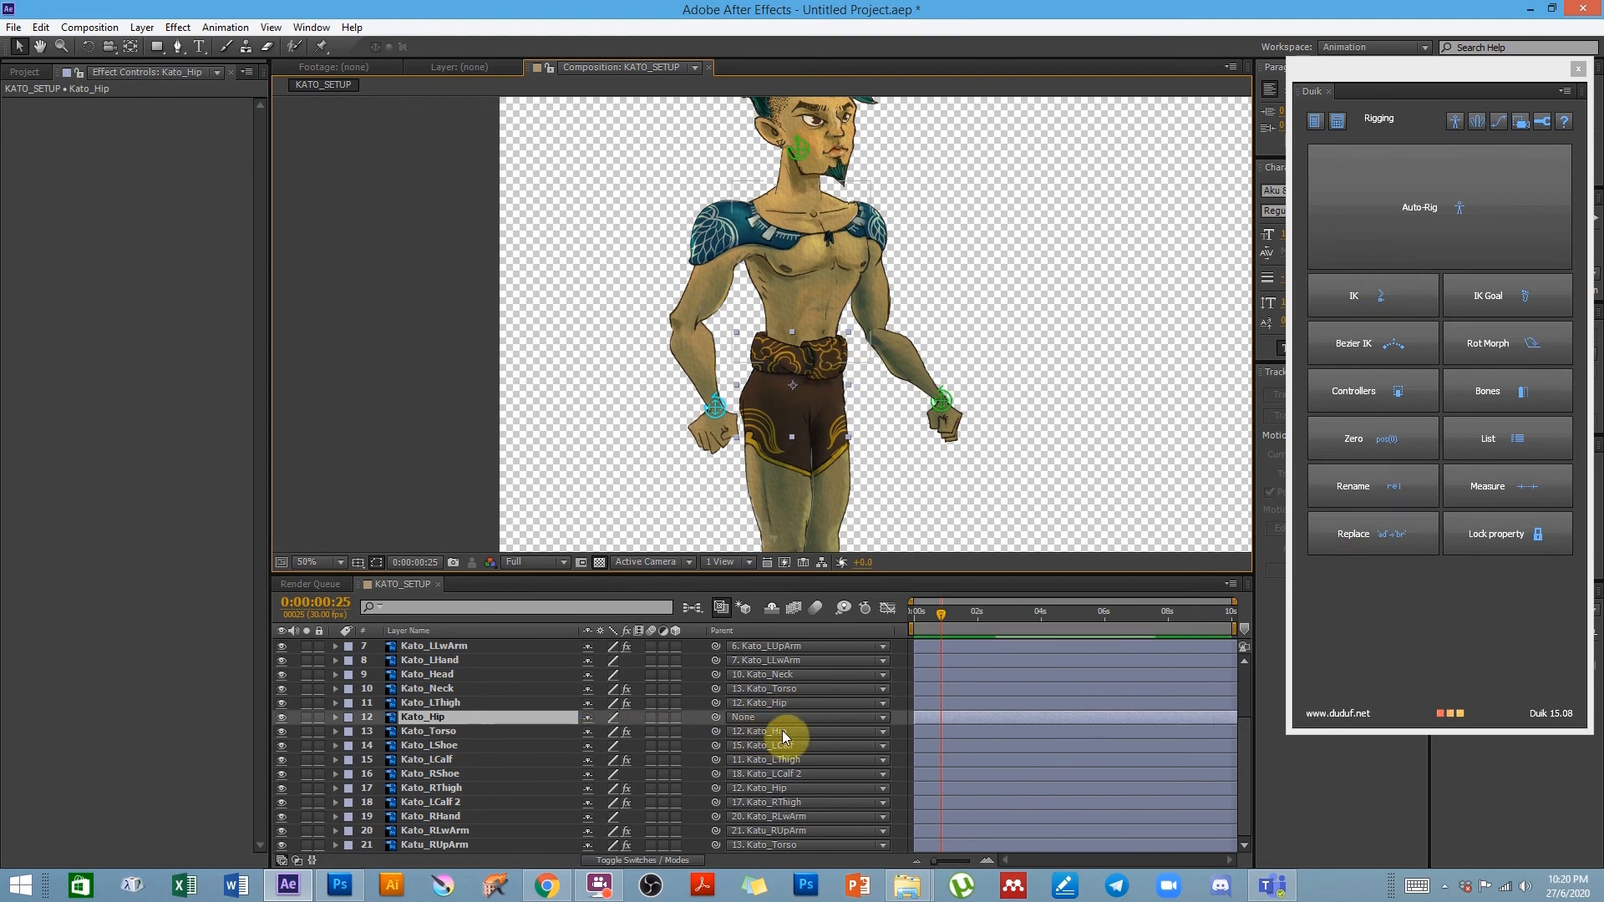
left_click(1371, 393)
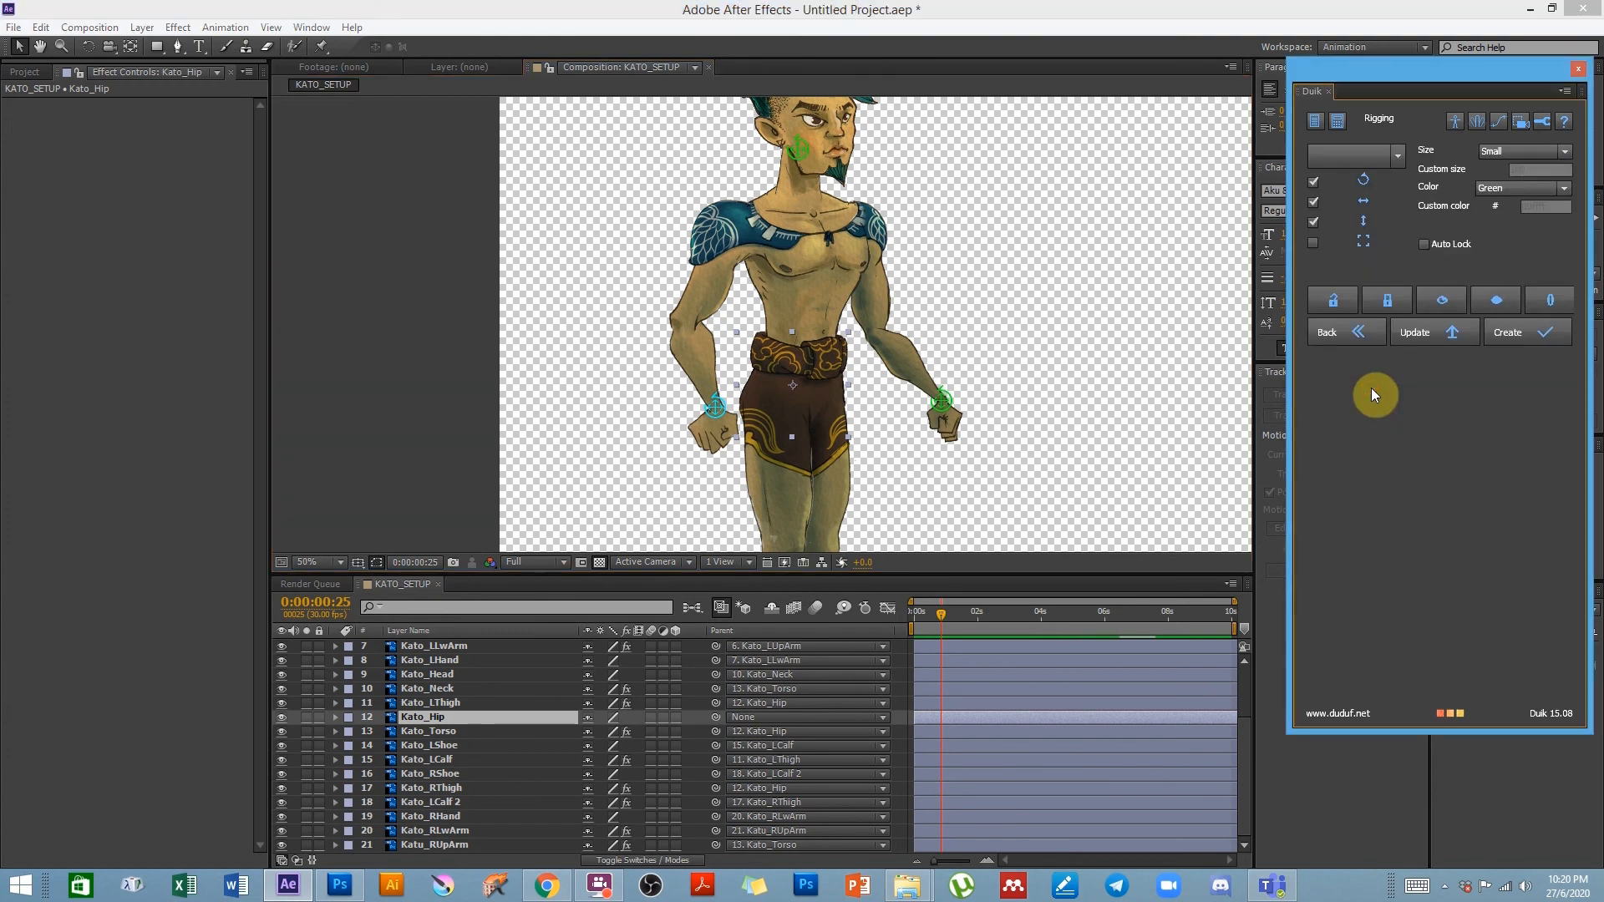
left_click(1509, 333)
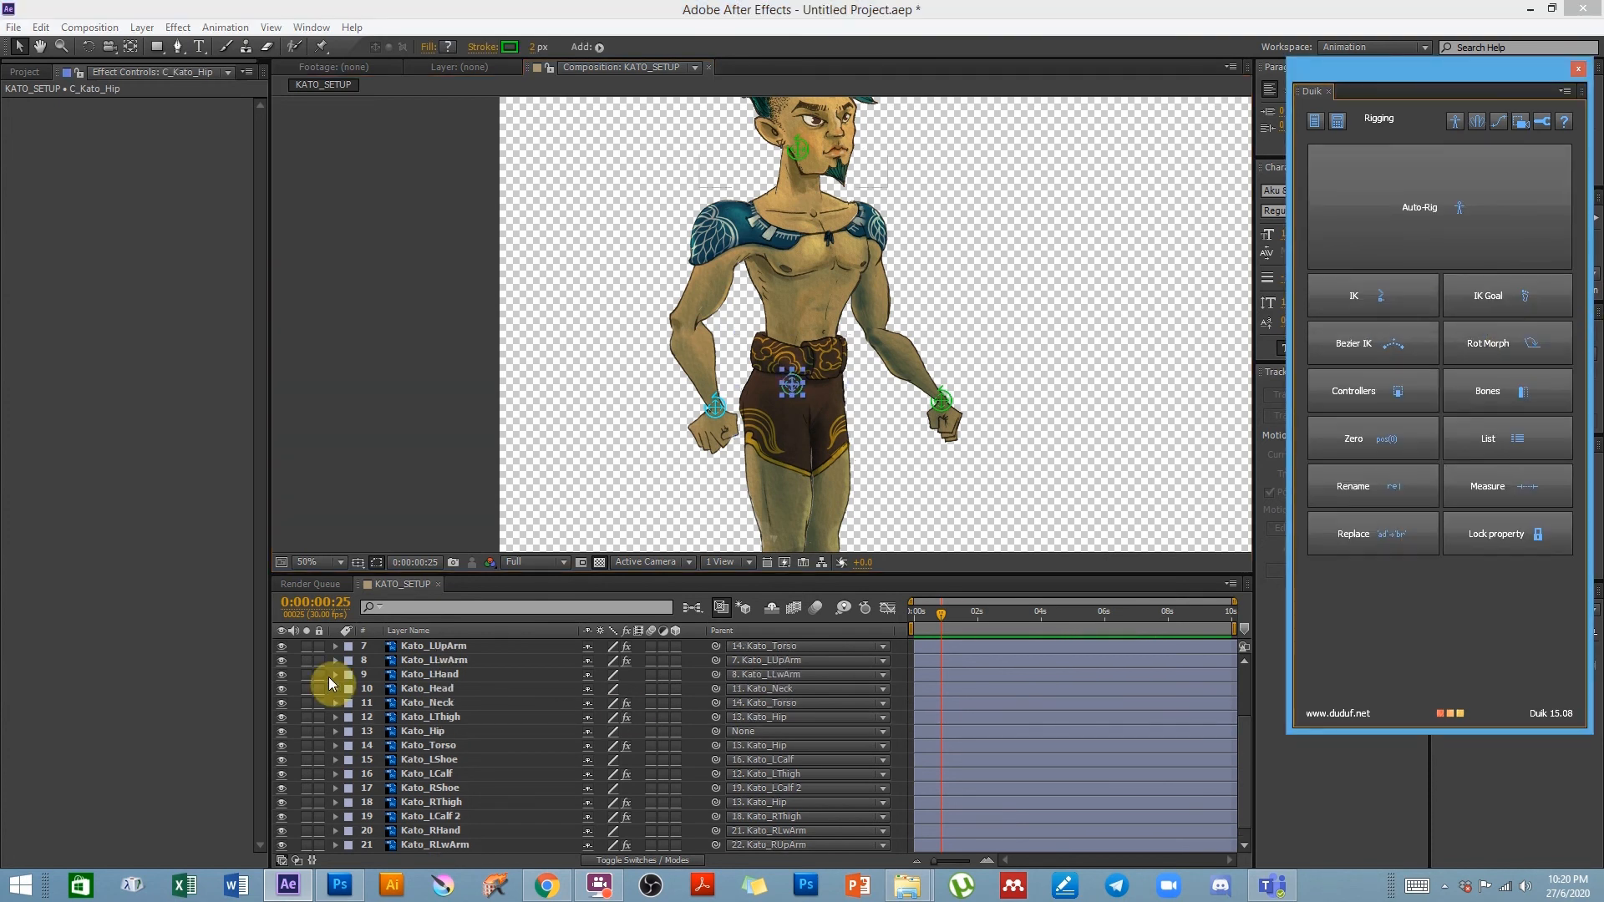
left_click_drag(795, 387, 805, 390)
scroll(463, 685, "up", 2)
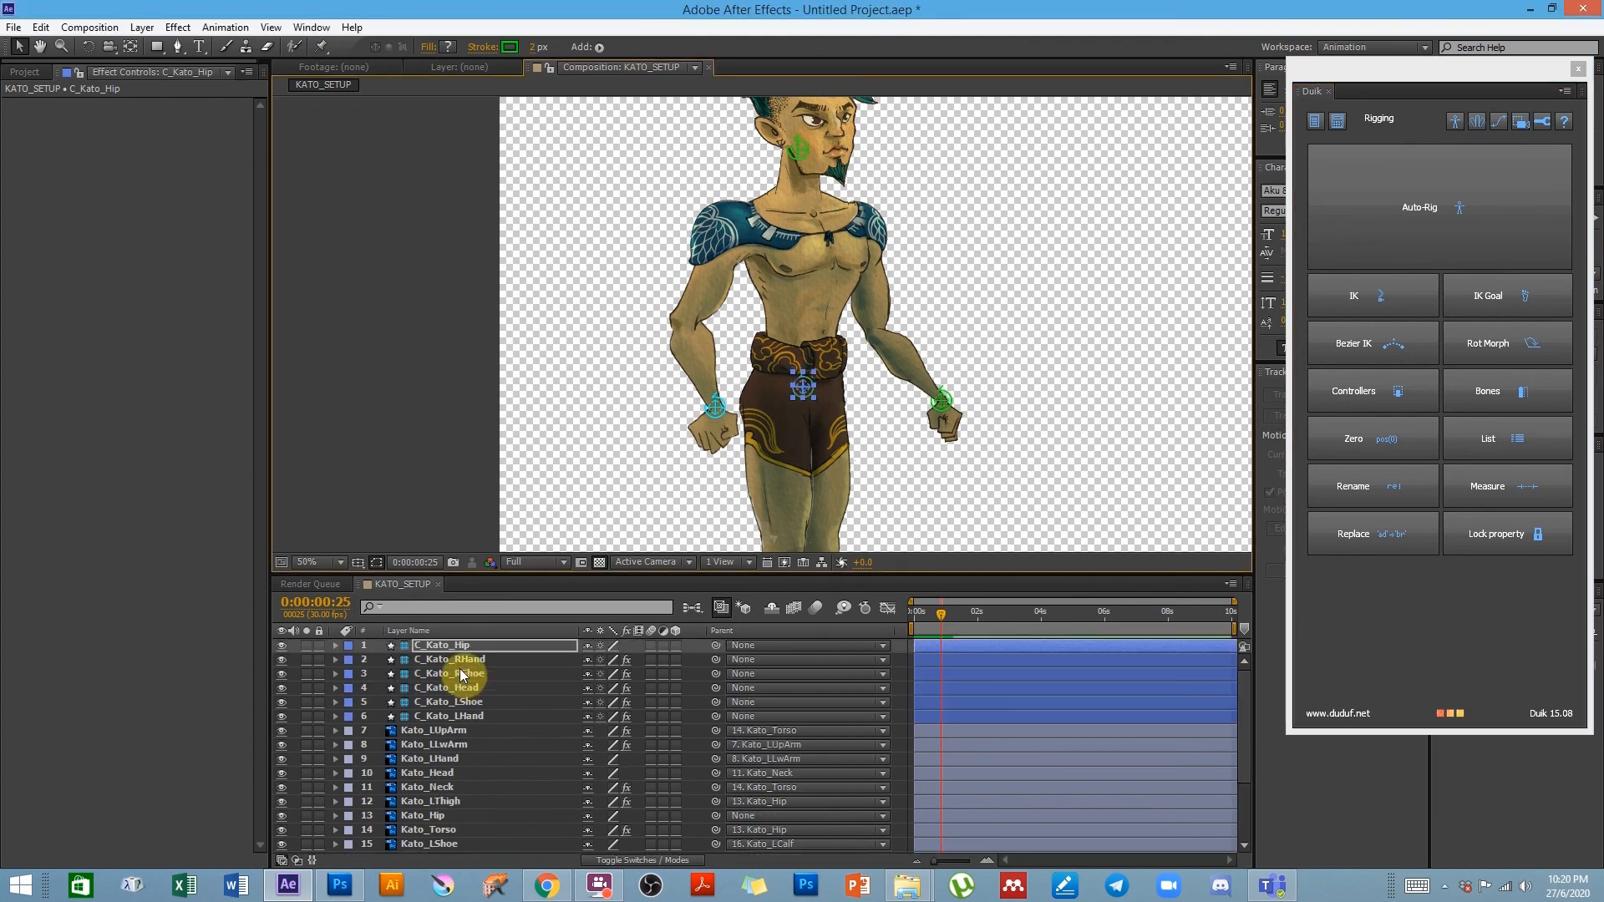
left_click(454, 649)
key("Delete")
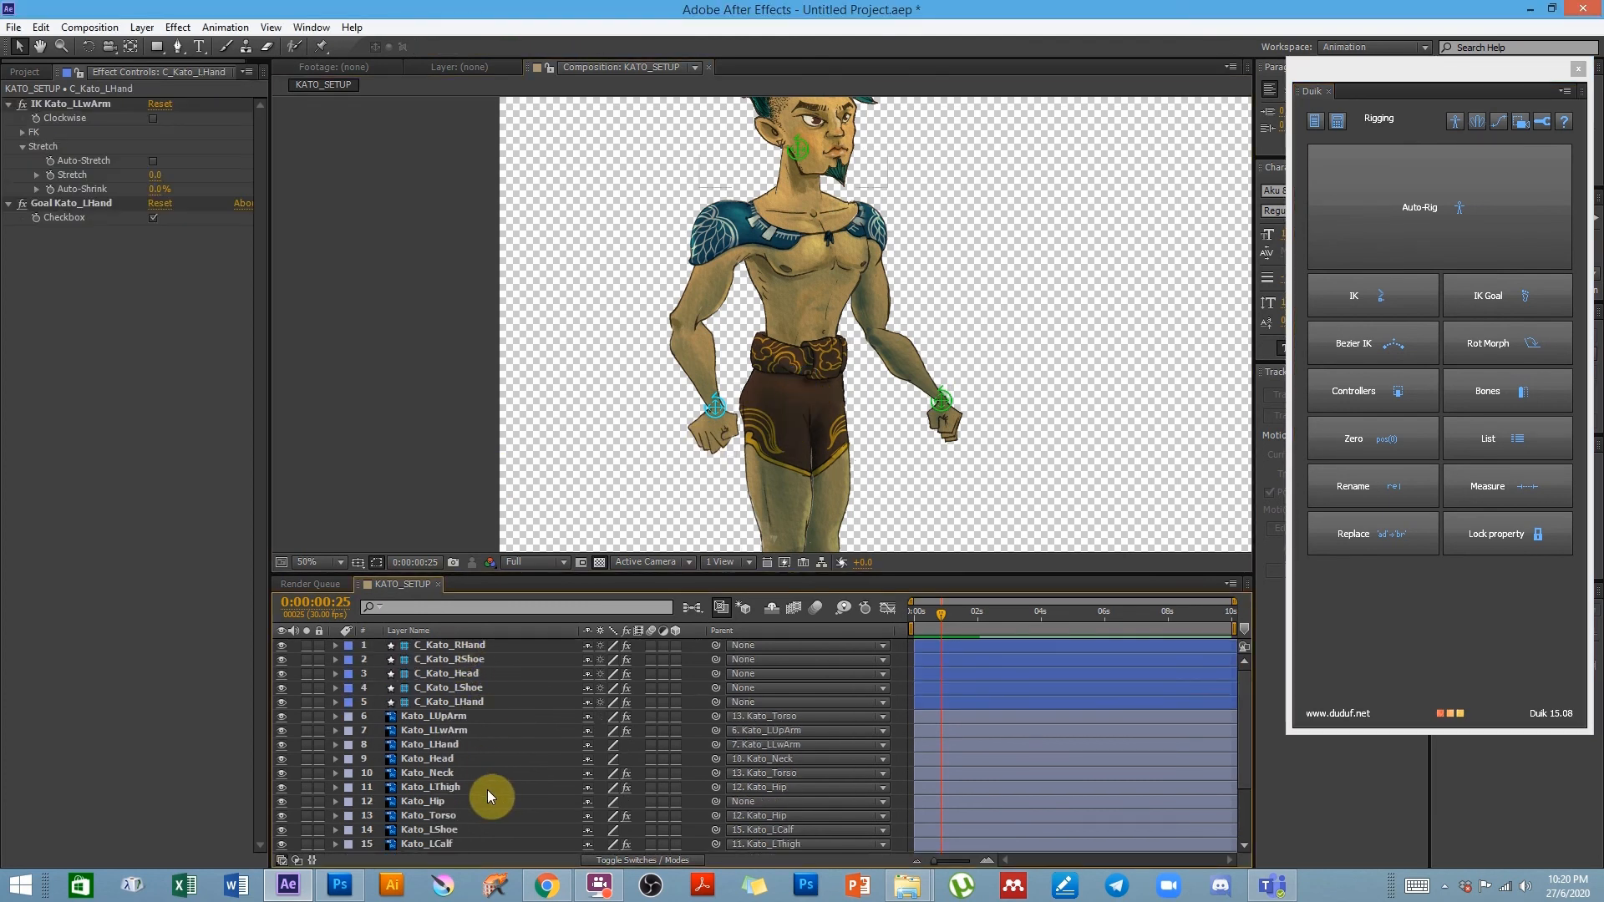
- Create a small red Duik controller for the Kato_Hip layer
left_click(425, 804)
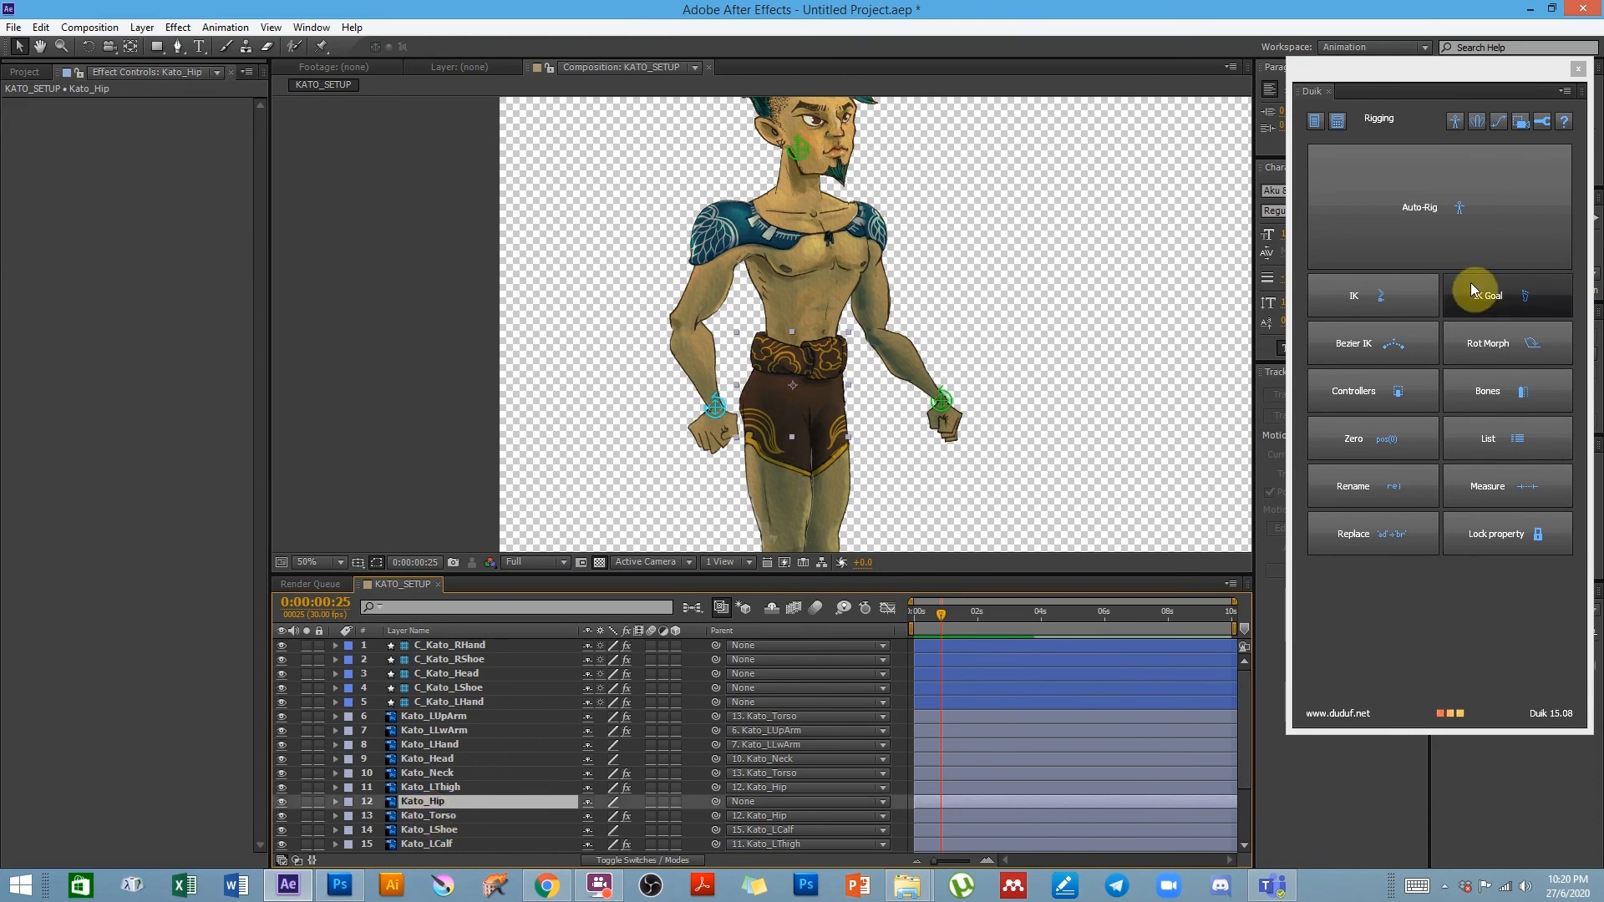
left_click(1357, 390)
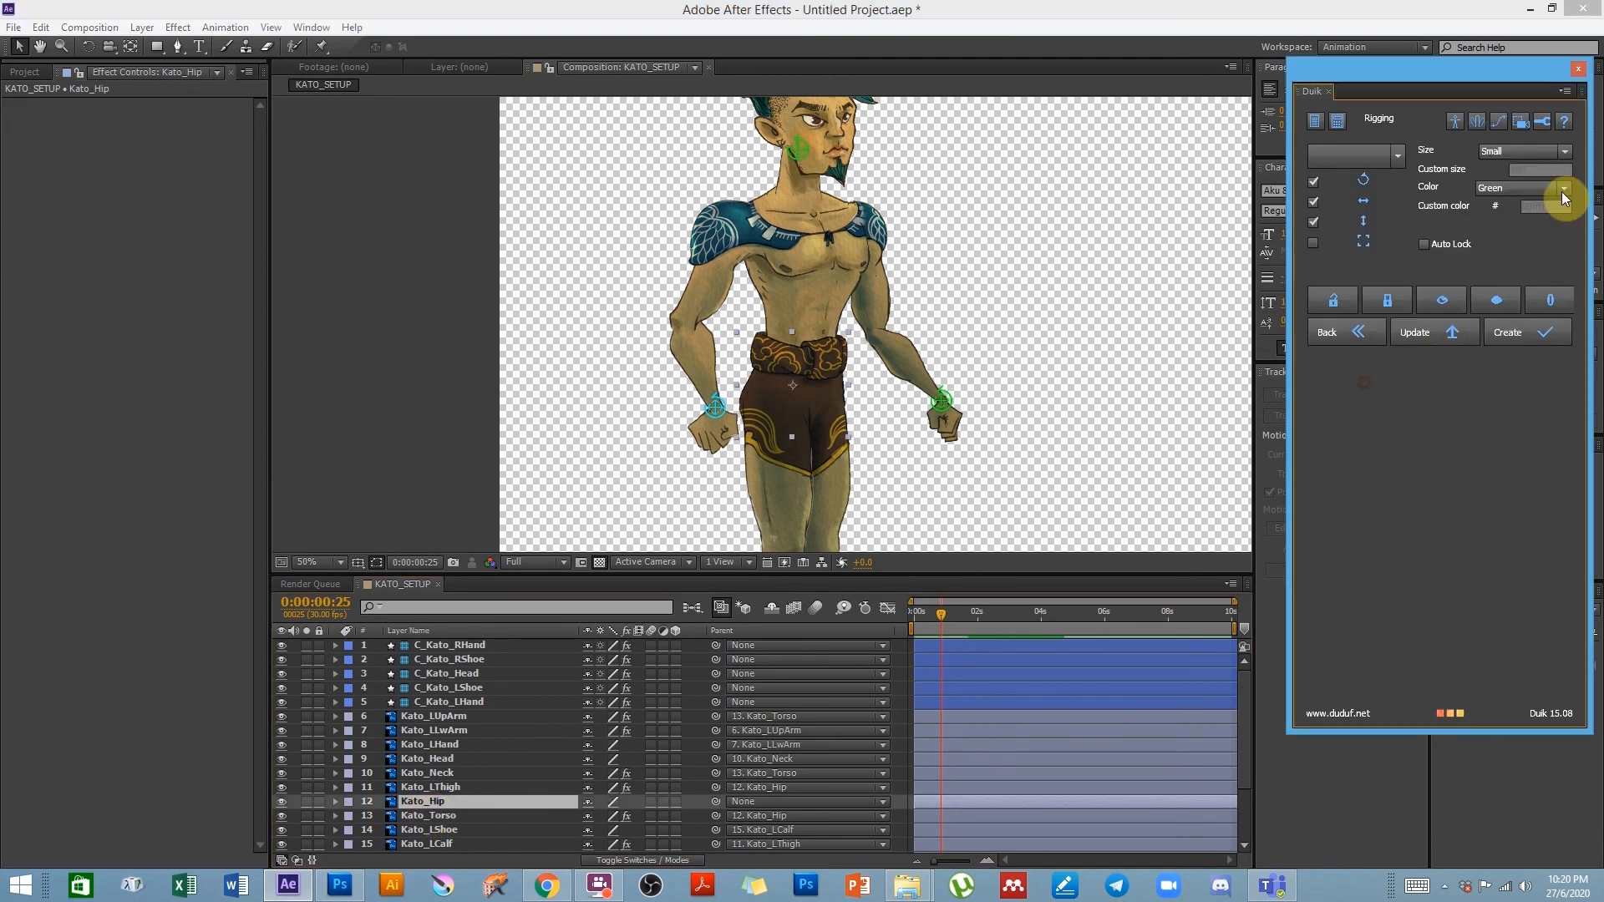
left_click(1498, 189)
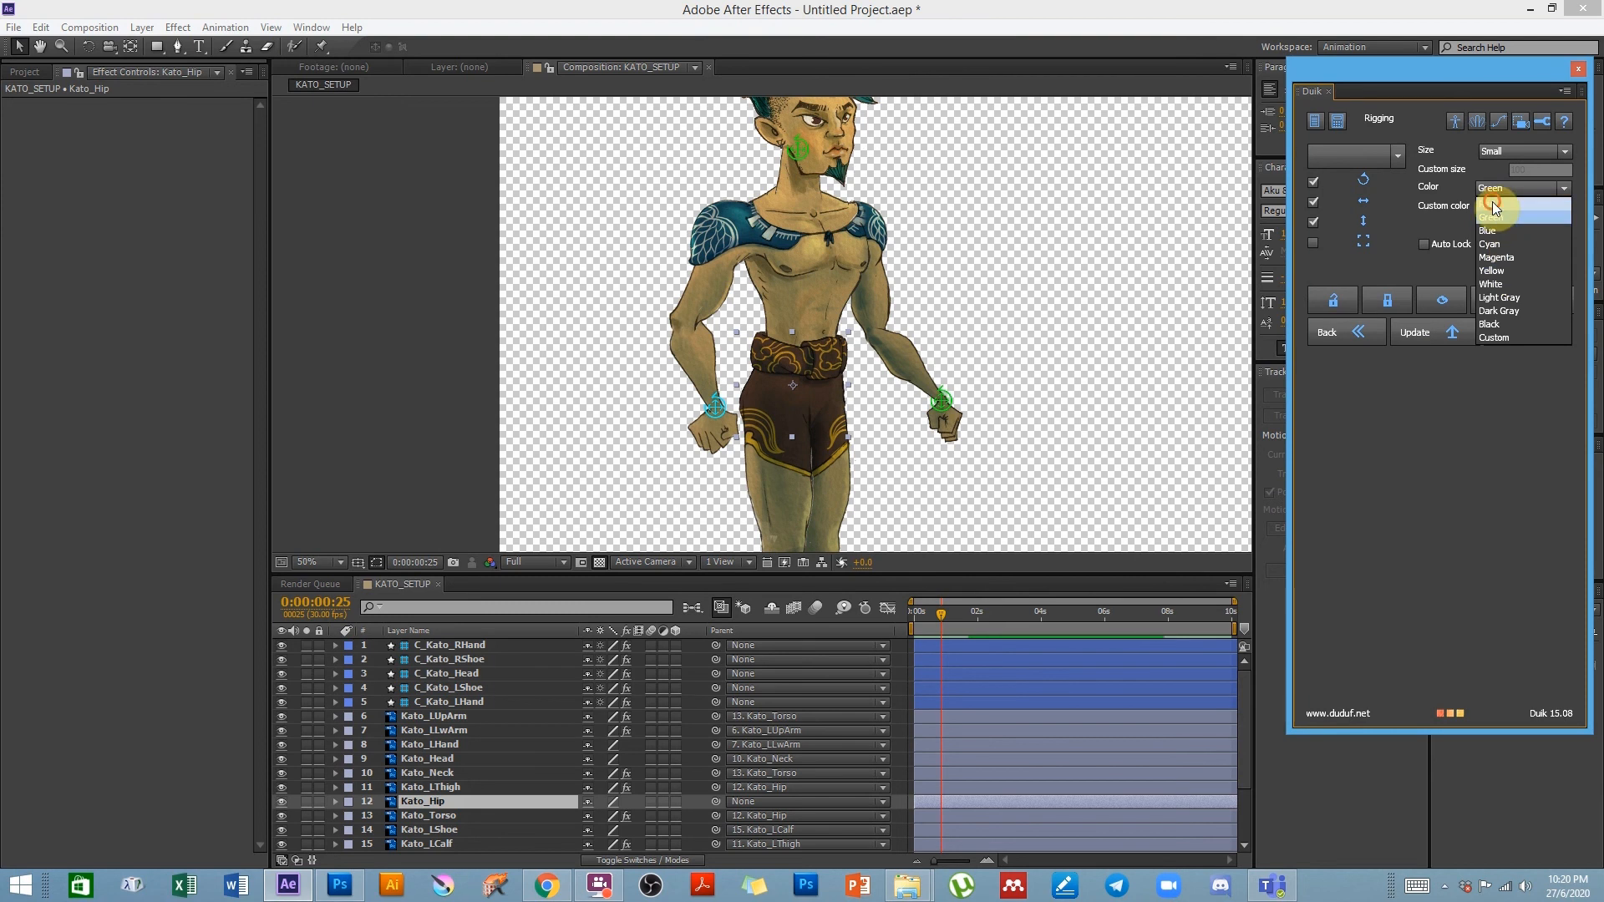
left_click(1493, 203)
left_click(1556, 339)
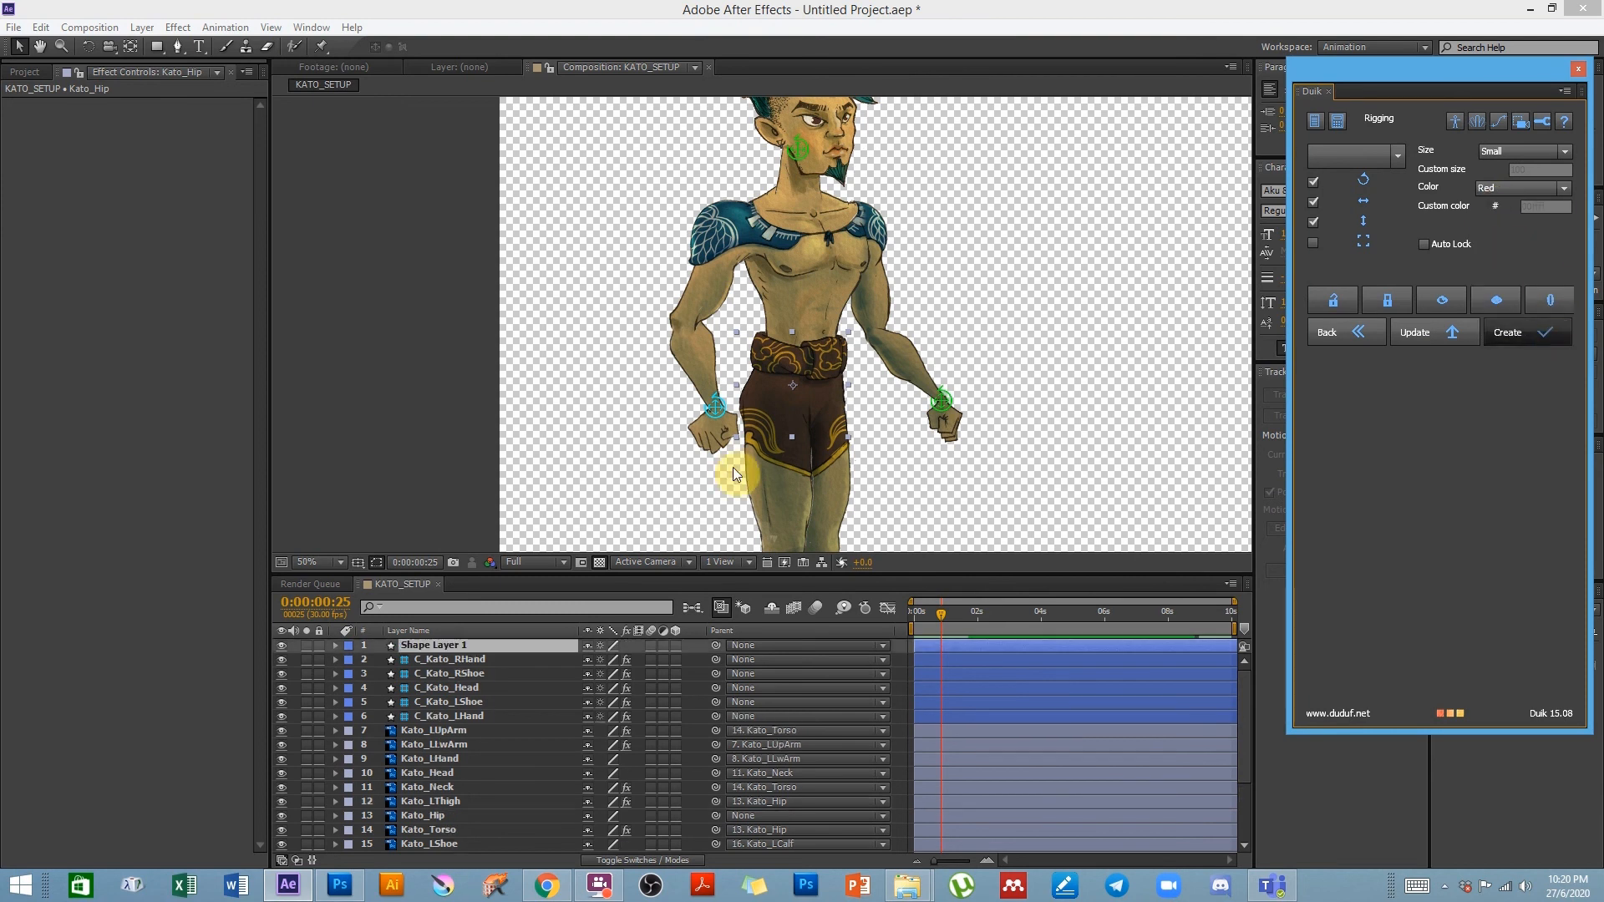
left_click(801, 397)
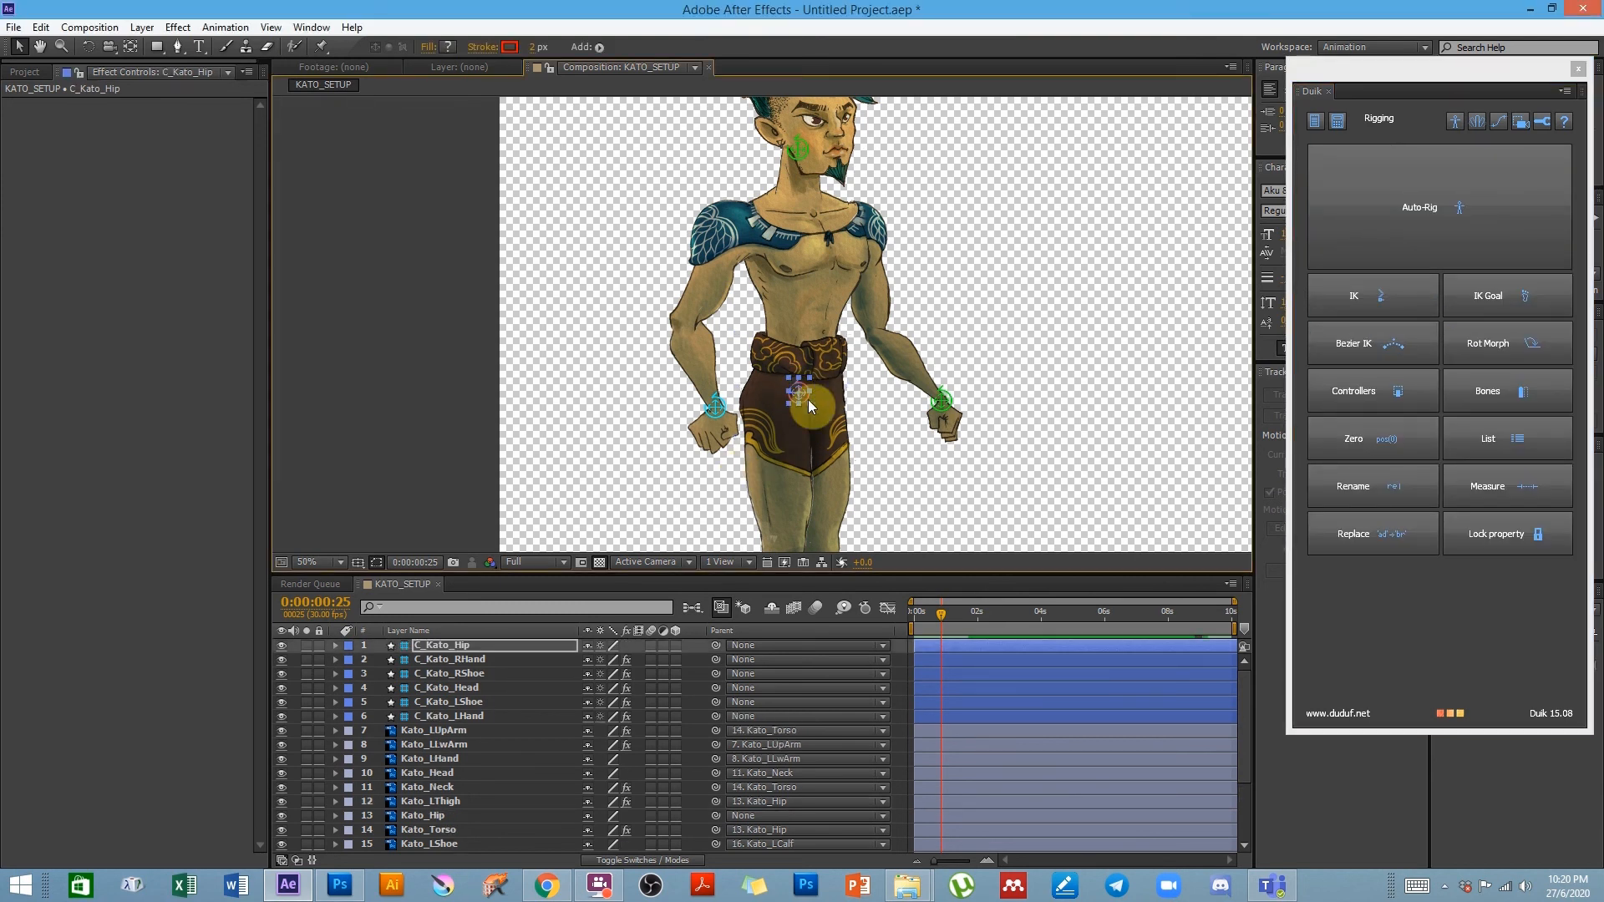
- Parent the Kato_Hip layer to the C_Kato_Hip controller
left_click(450, 649)
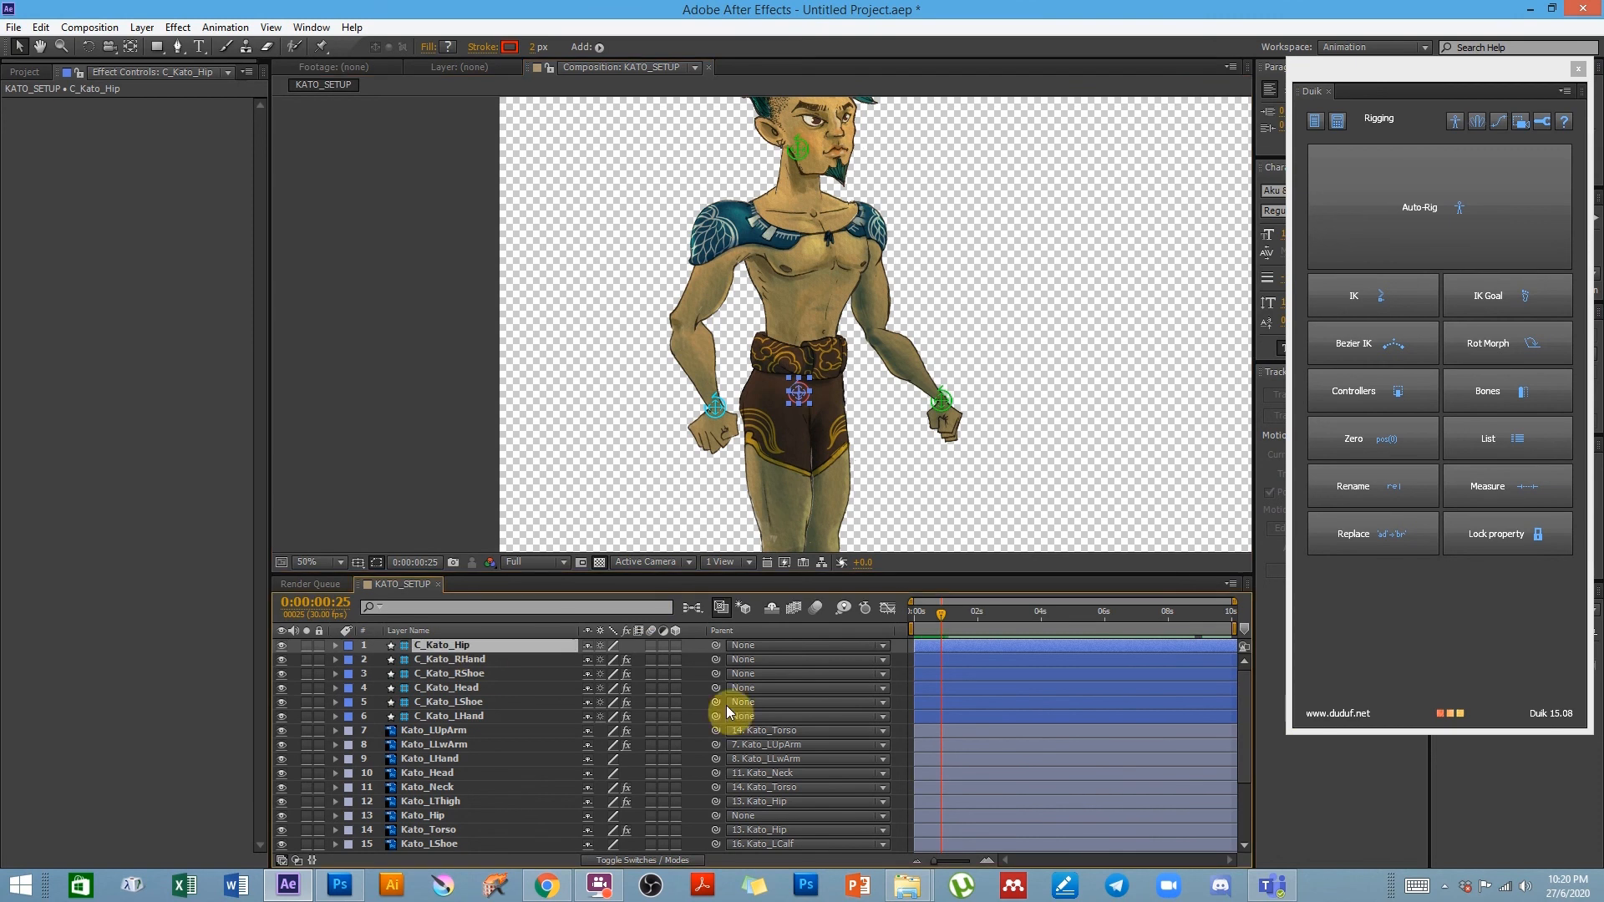
left_click(434, 817)
left_click_drag(716, 819, 473, 647)
- Test the body rig by moving the C_Kato_Hip controller, and select the C_Kato_RHand and C_Kato_LHand controllers in turn
left_click(473, 647)
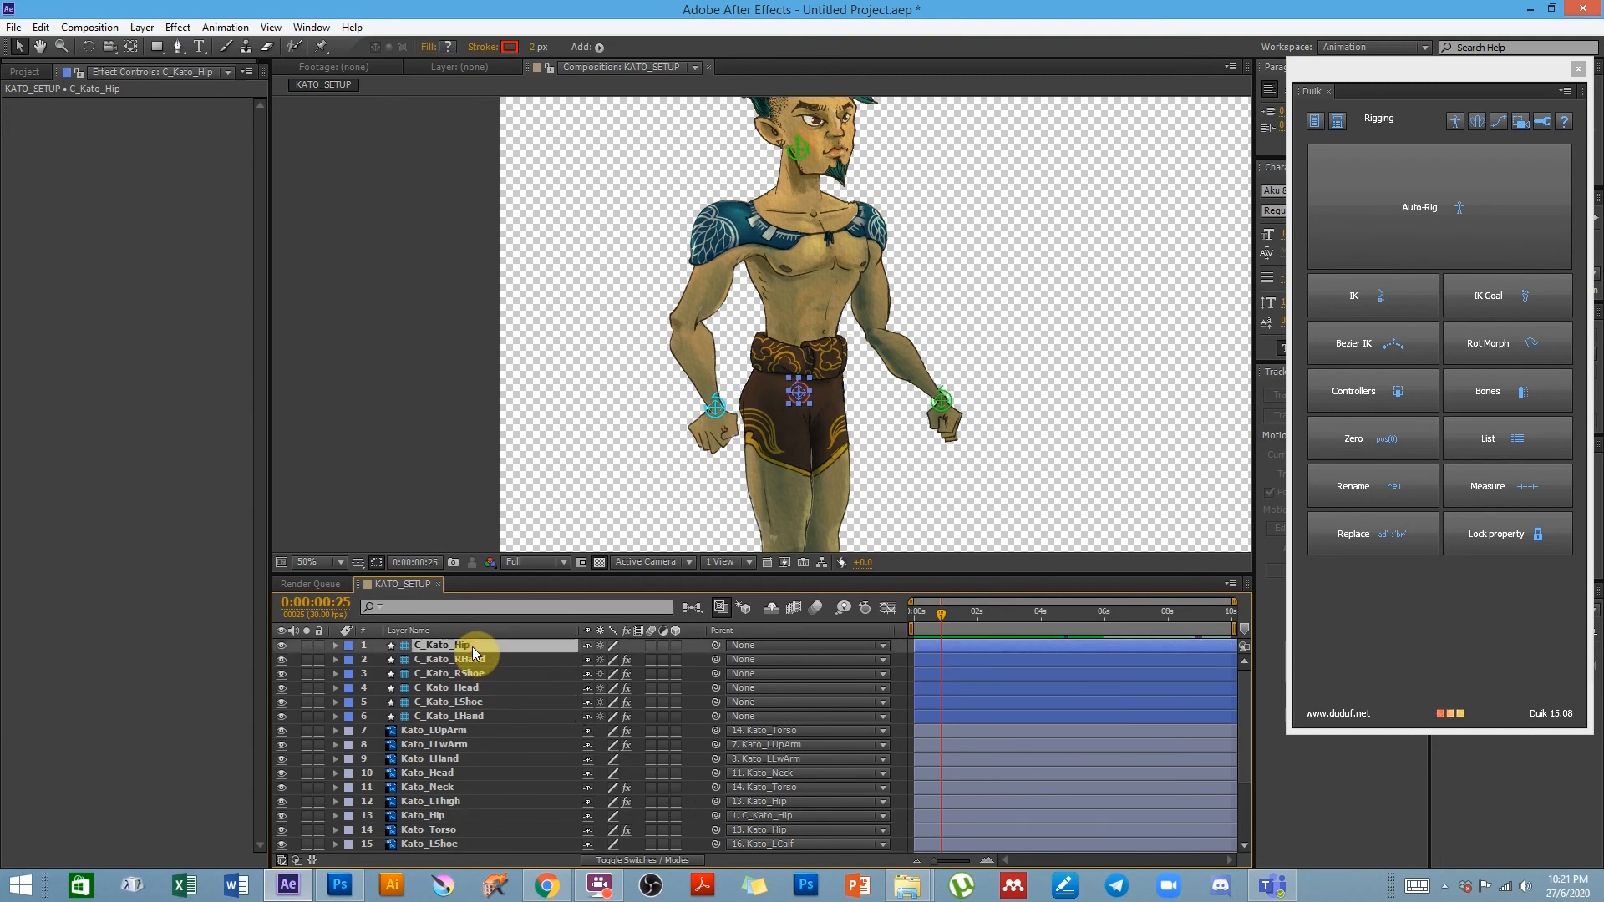
mouse_move(798, 395)
left_mouse_down()
mouse_move(756, 388)
mouse_move(795, 408)
mouse_move(764, 355)
mouse_move(808, 376)
left_mouse_up()
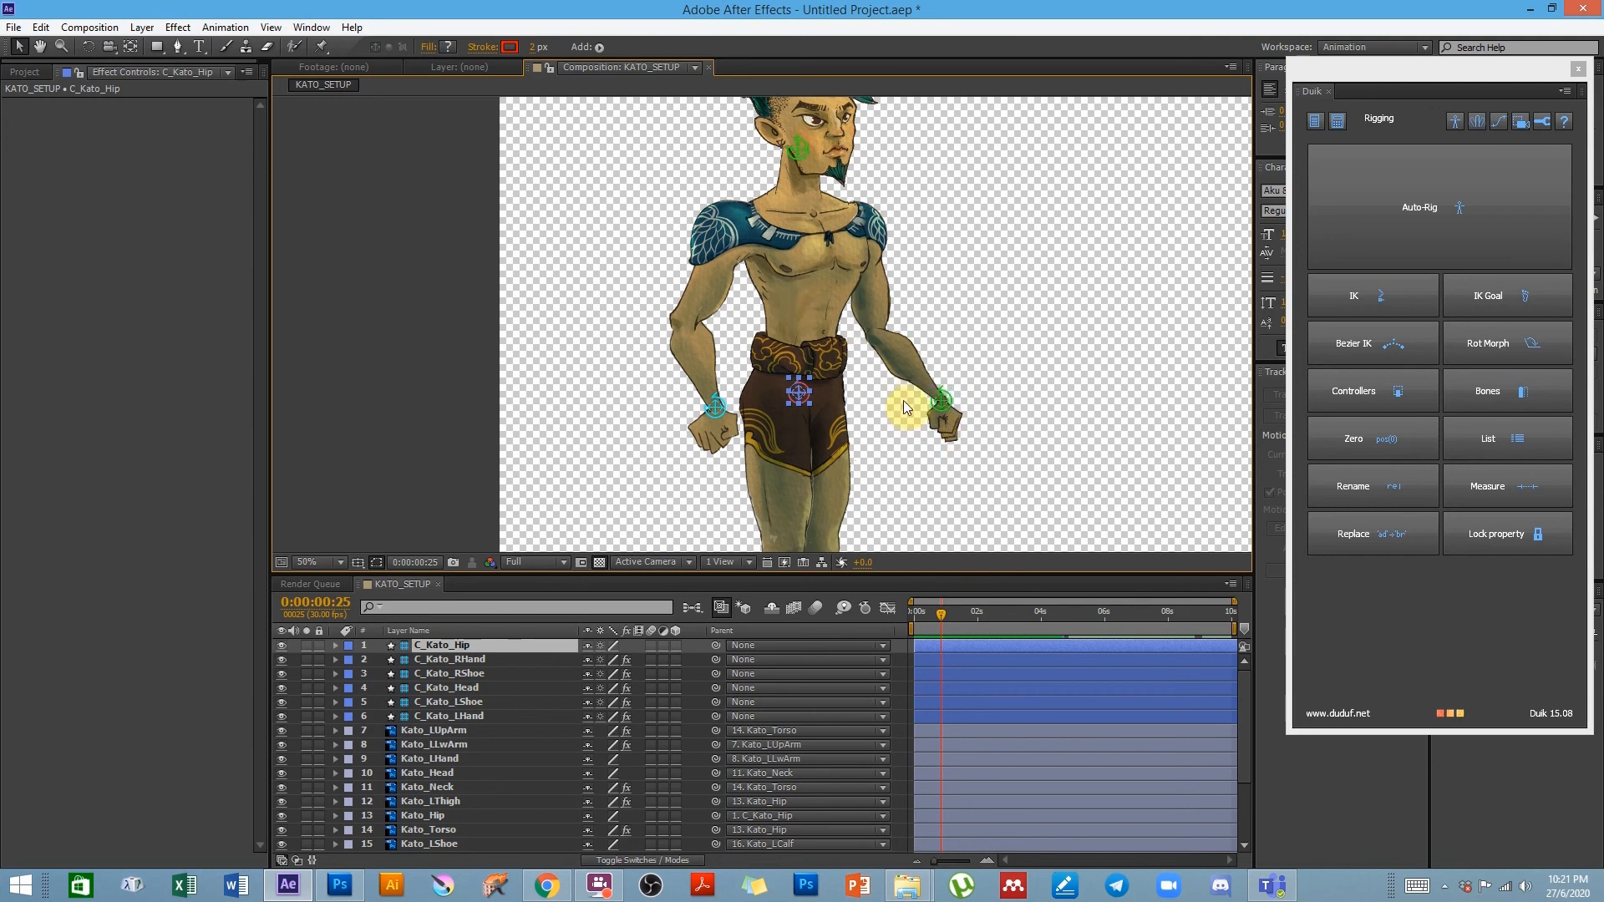
left_click(942, 404)
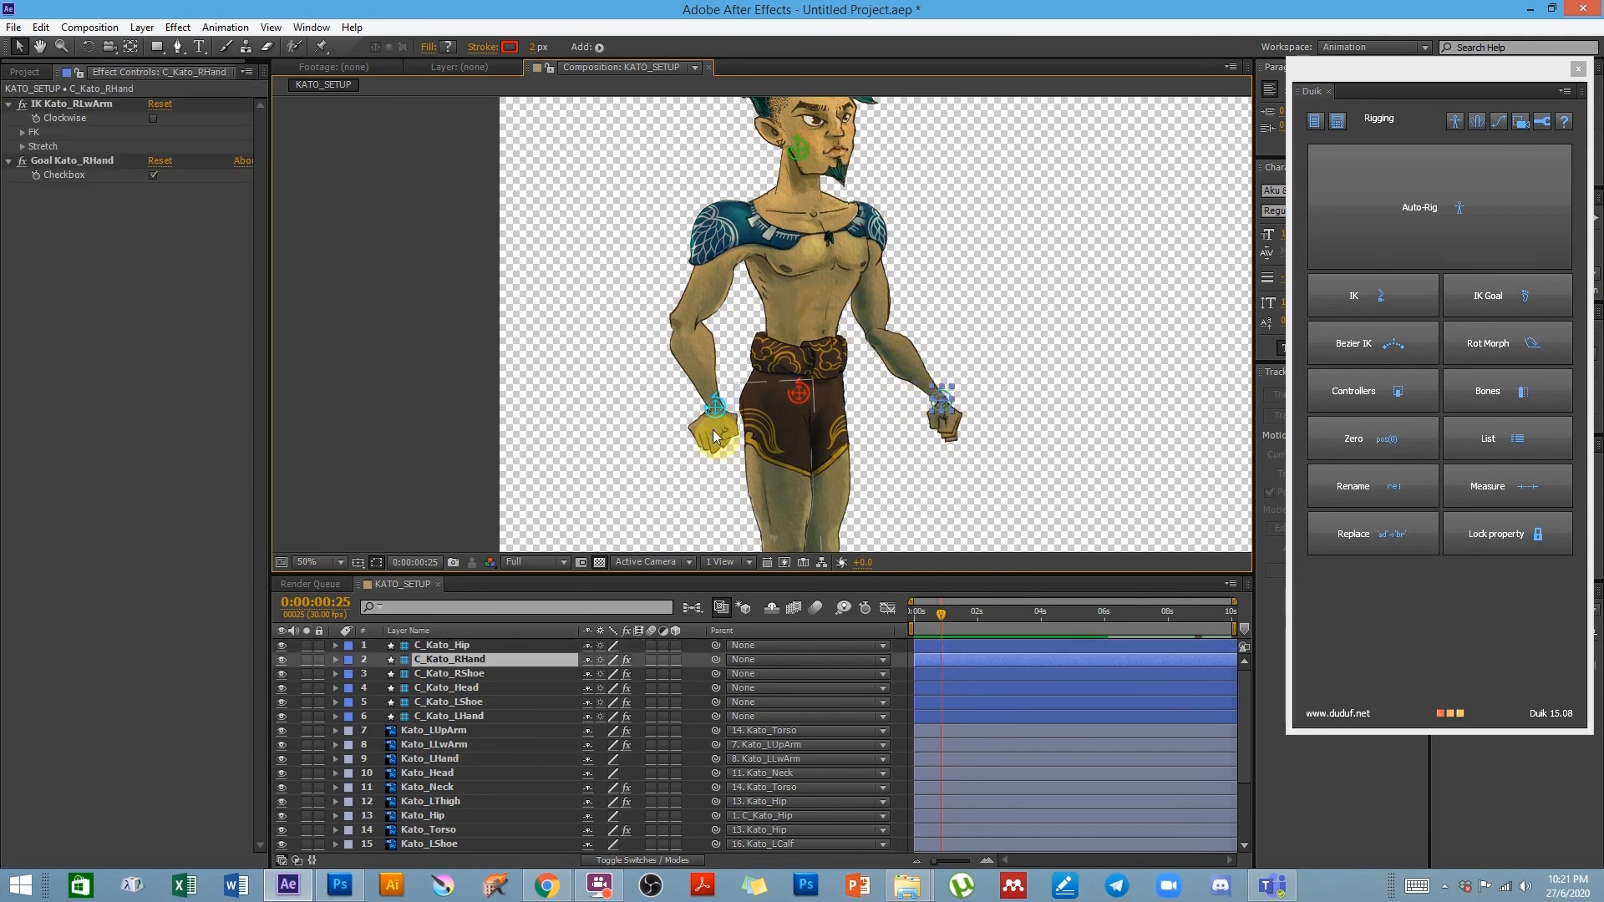
left_click(715, 409)
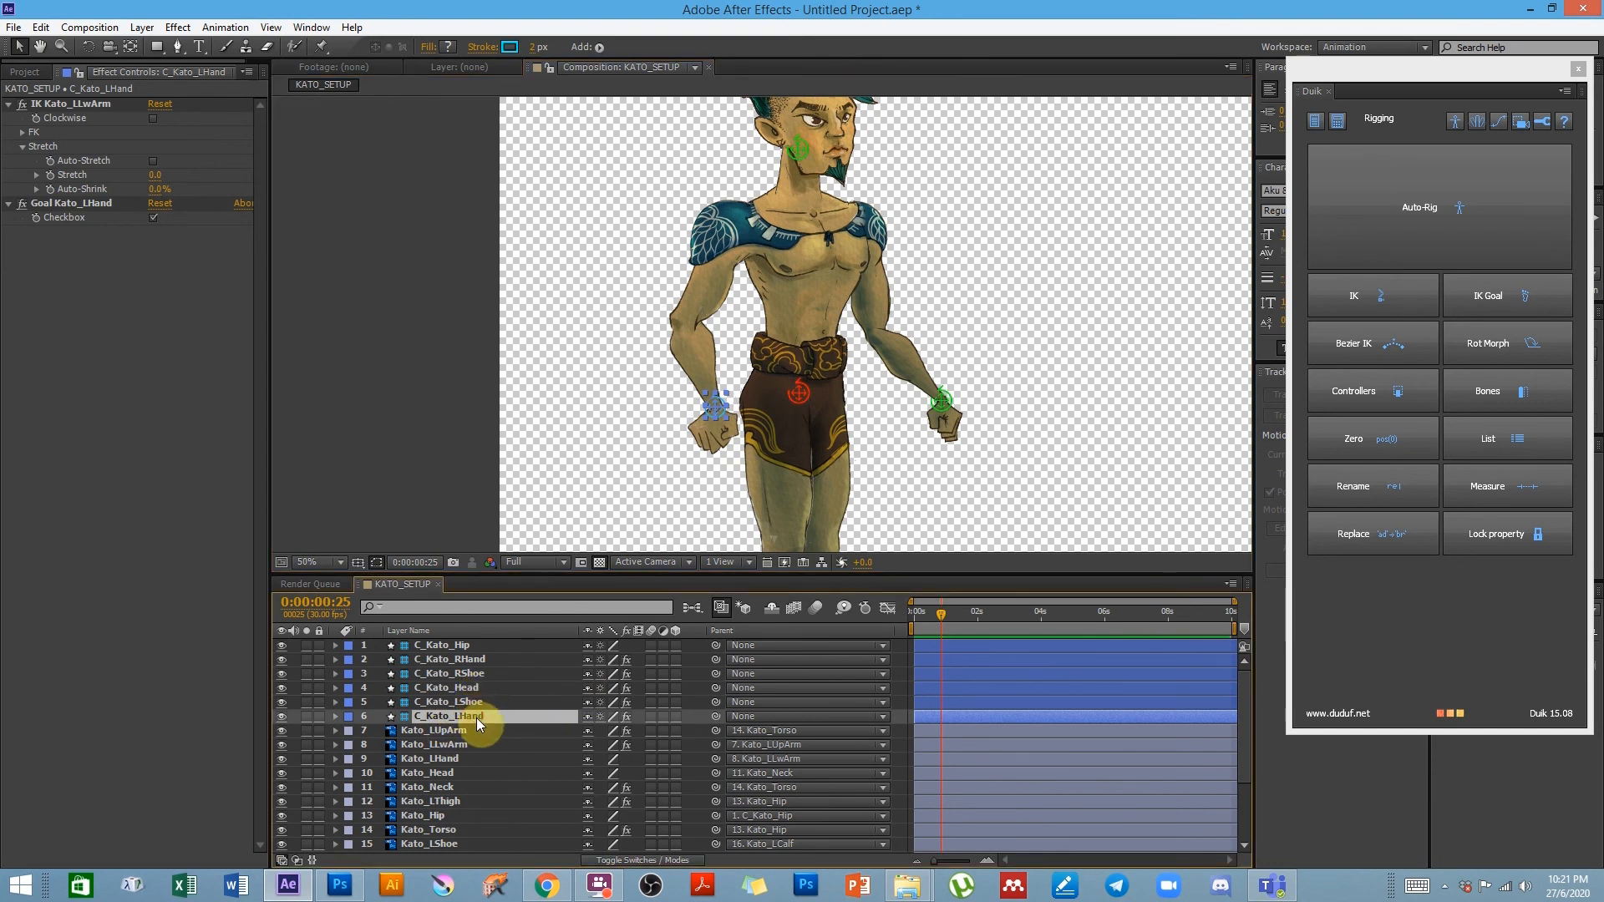
- Parent the C_Kato_RHand and C_Kato_LHand controllers to the Kato_Torso layer
left_click(469, 675, "ctrl")
left_click(465, 662, "ctrl")
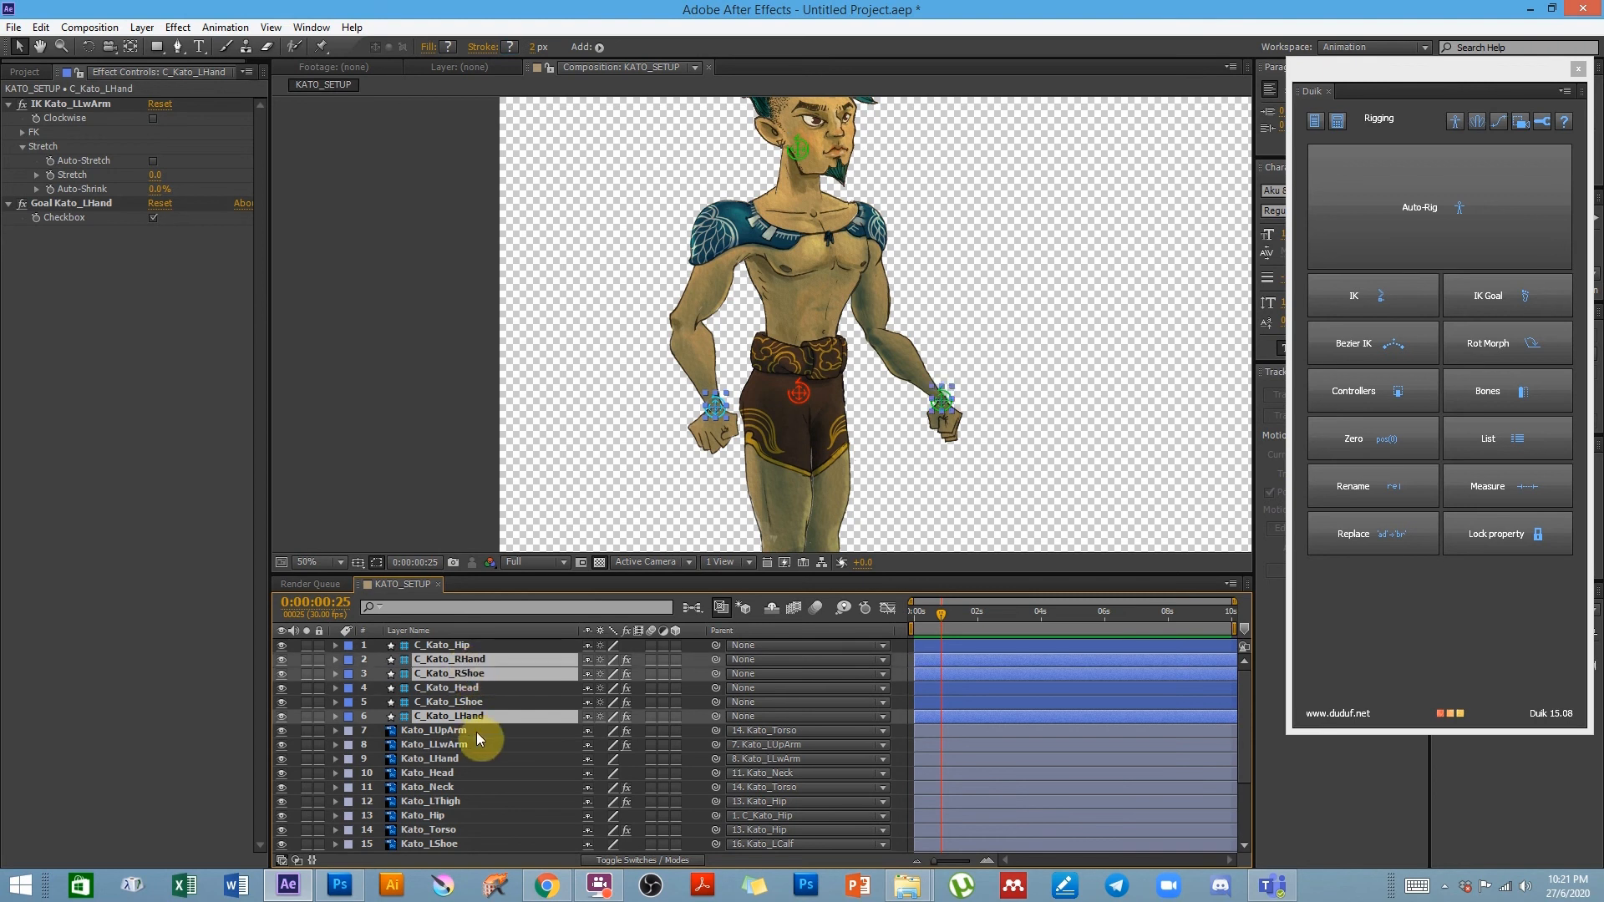
left_click(474, 729)
left_click(473, 718)
left_click(472, 661, "ctrl")
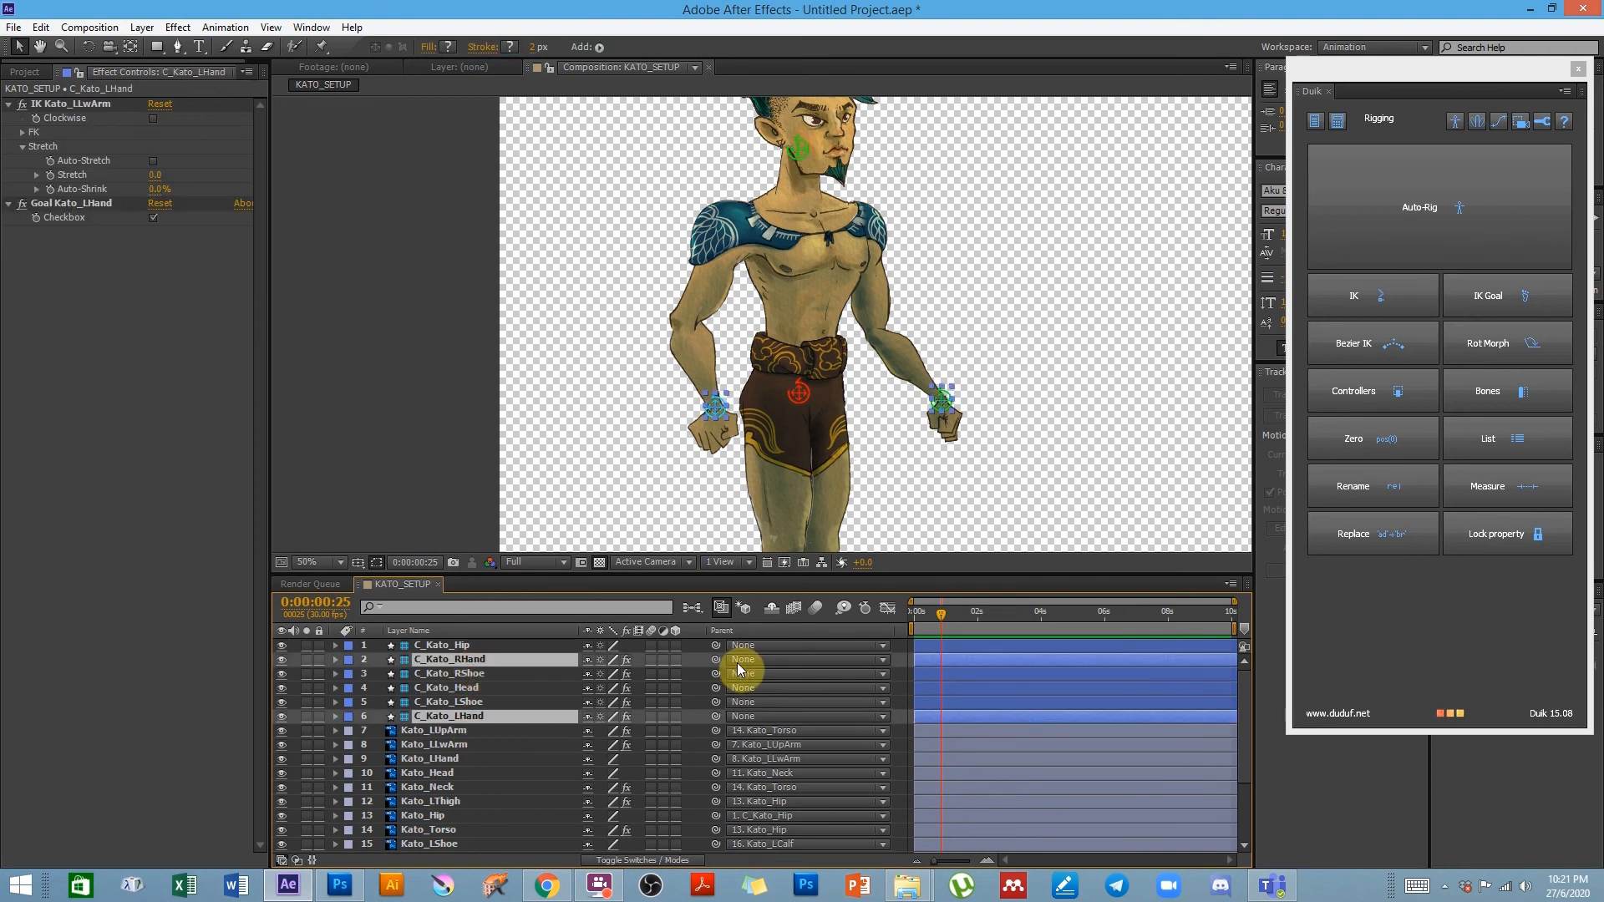
left_click(739, 660)
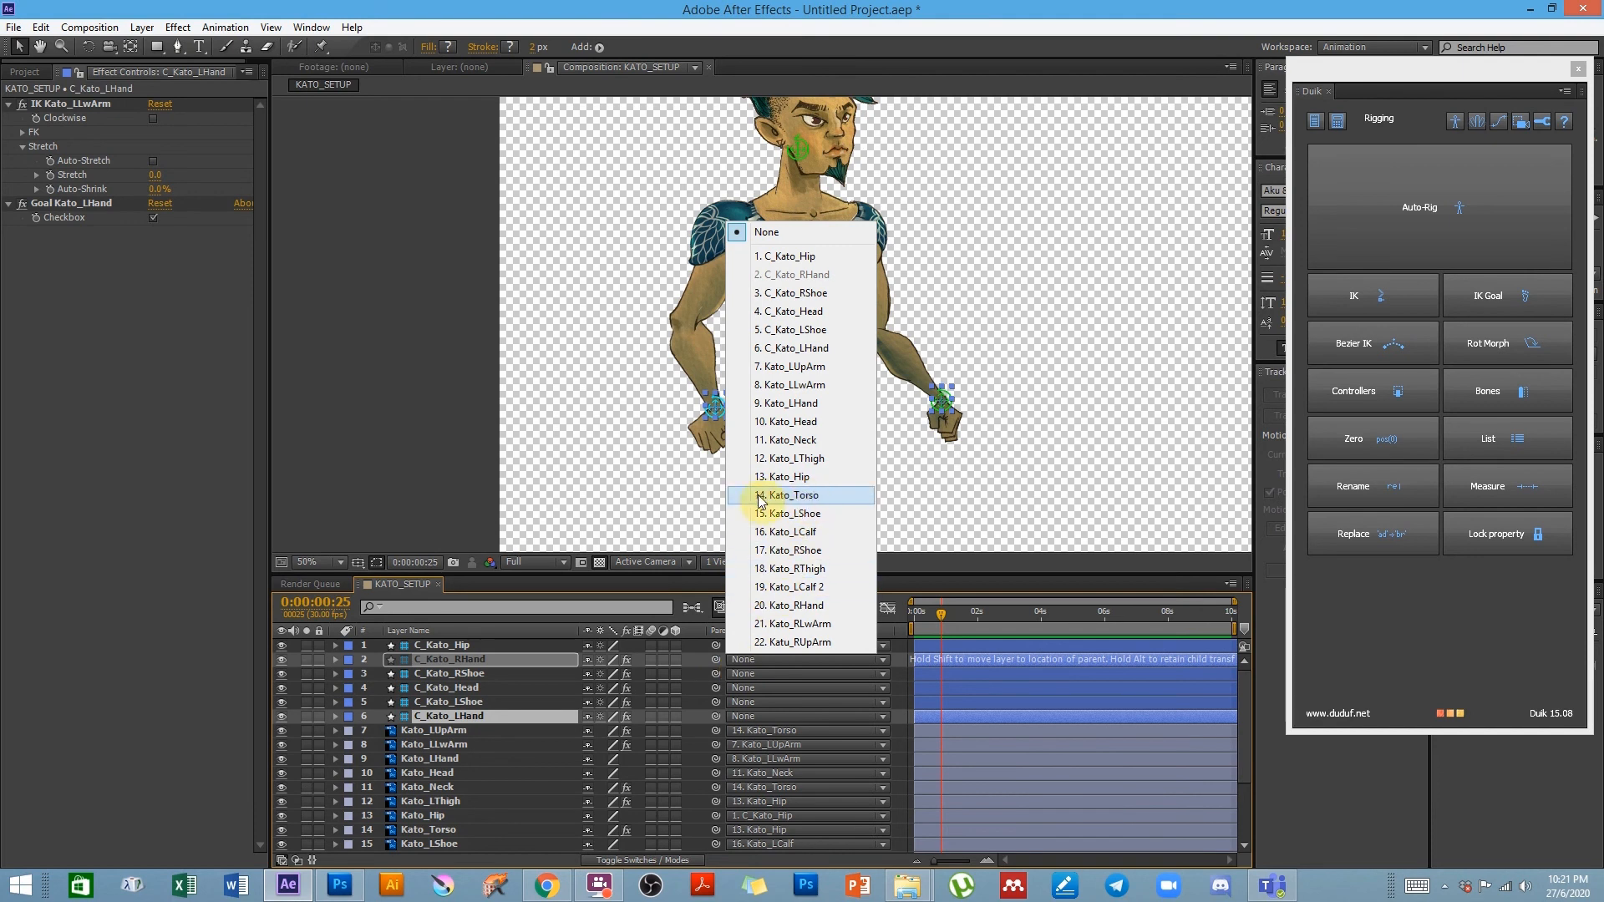
left_click(826, 494)
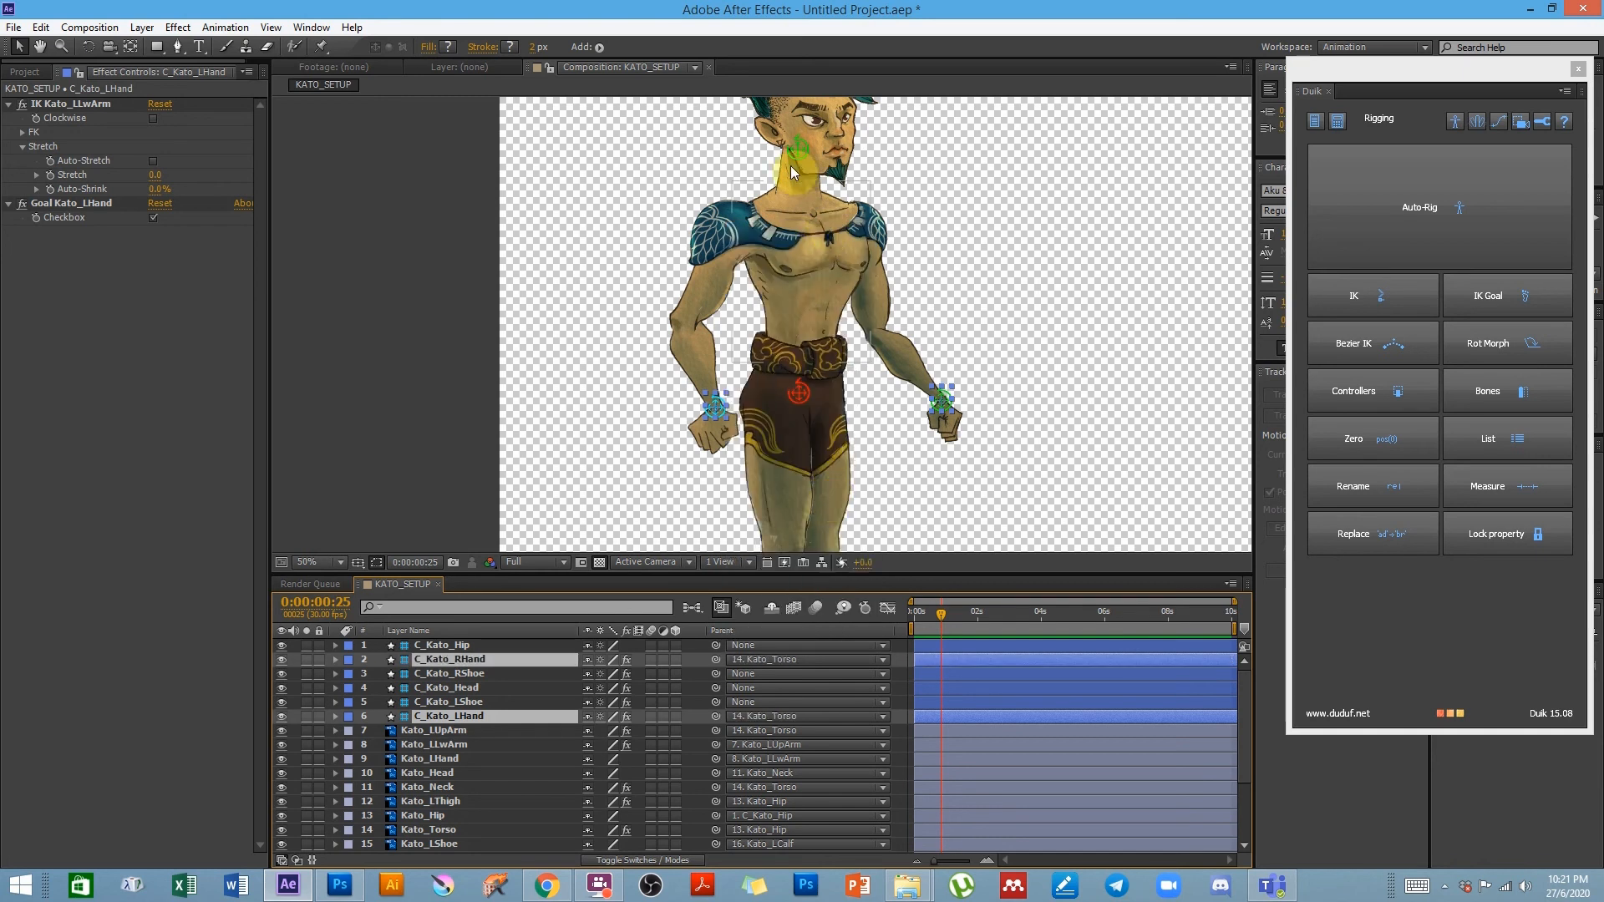
- Nudge the head controller slightly and parent C_Kato_Head to the C_Kato_Hip controller
mouse_move(798, 149)
left_mouse_down()
mouse_move(813, 151)
mouse_move(774, 150)
mouse_move(790, 146)
left_mouse_up()
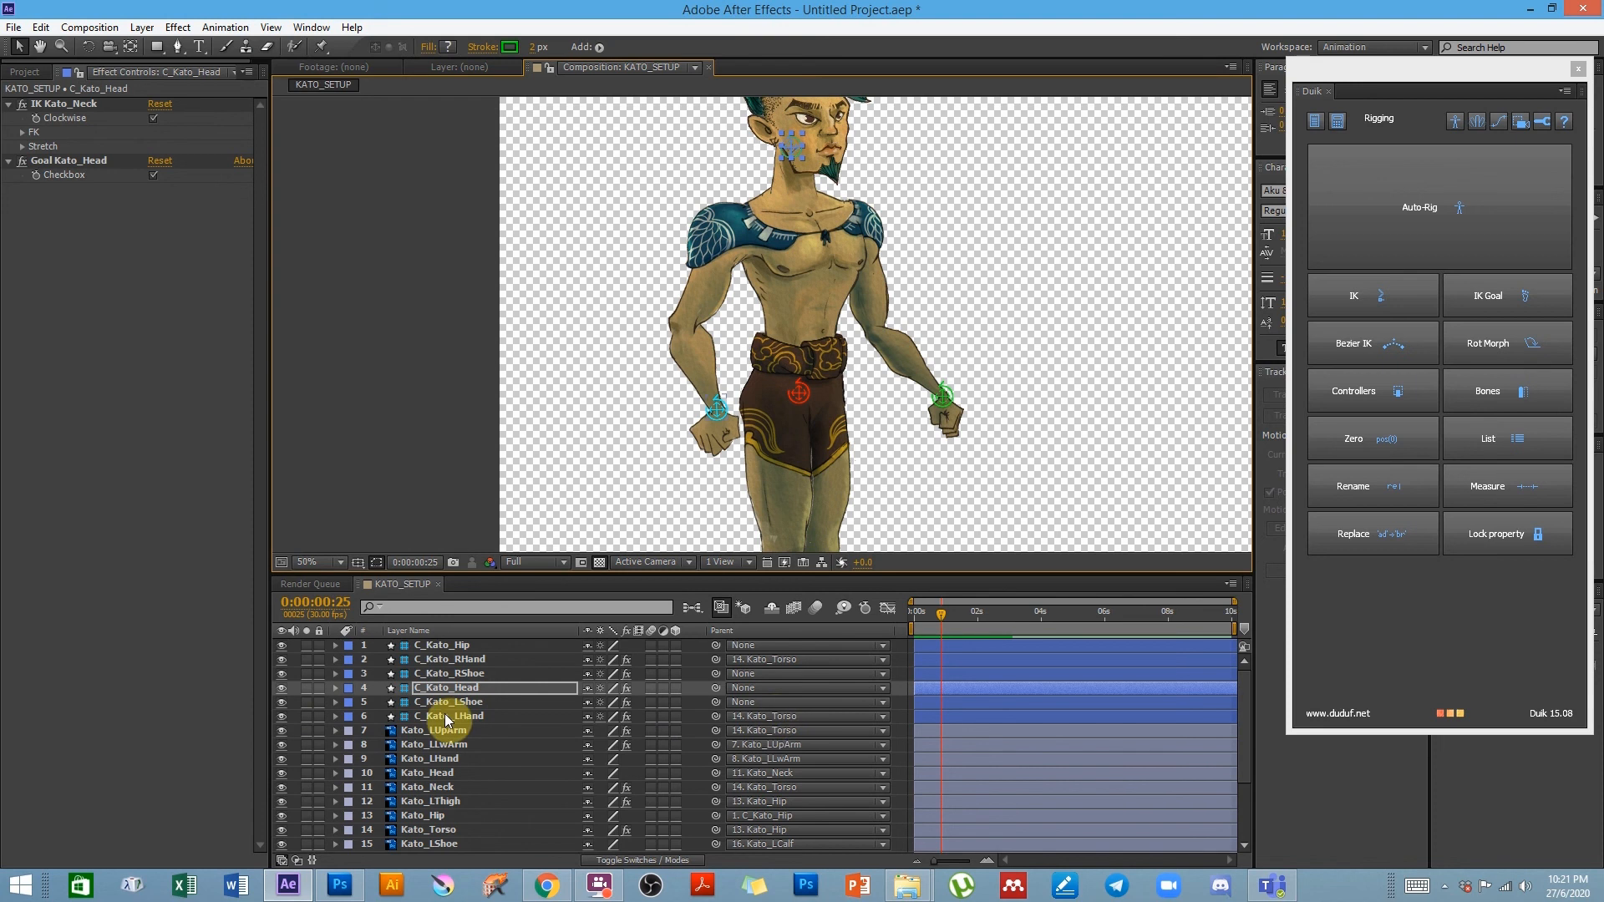
left_click(800, 407)
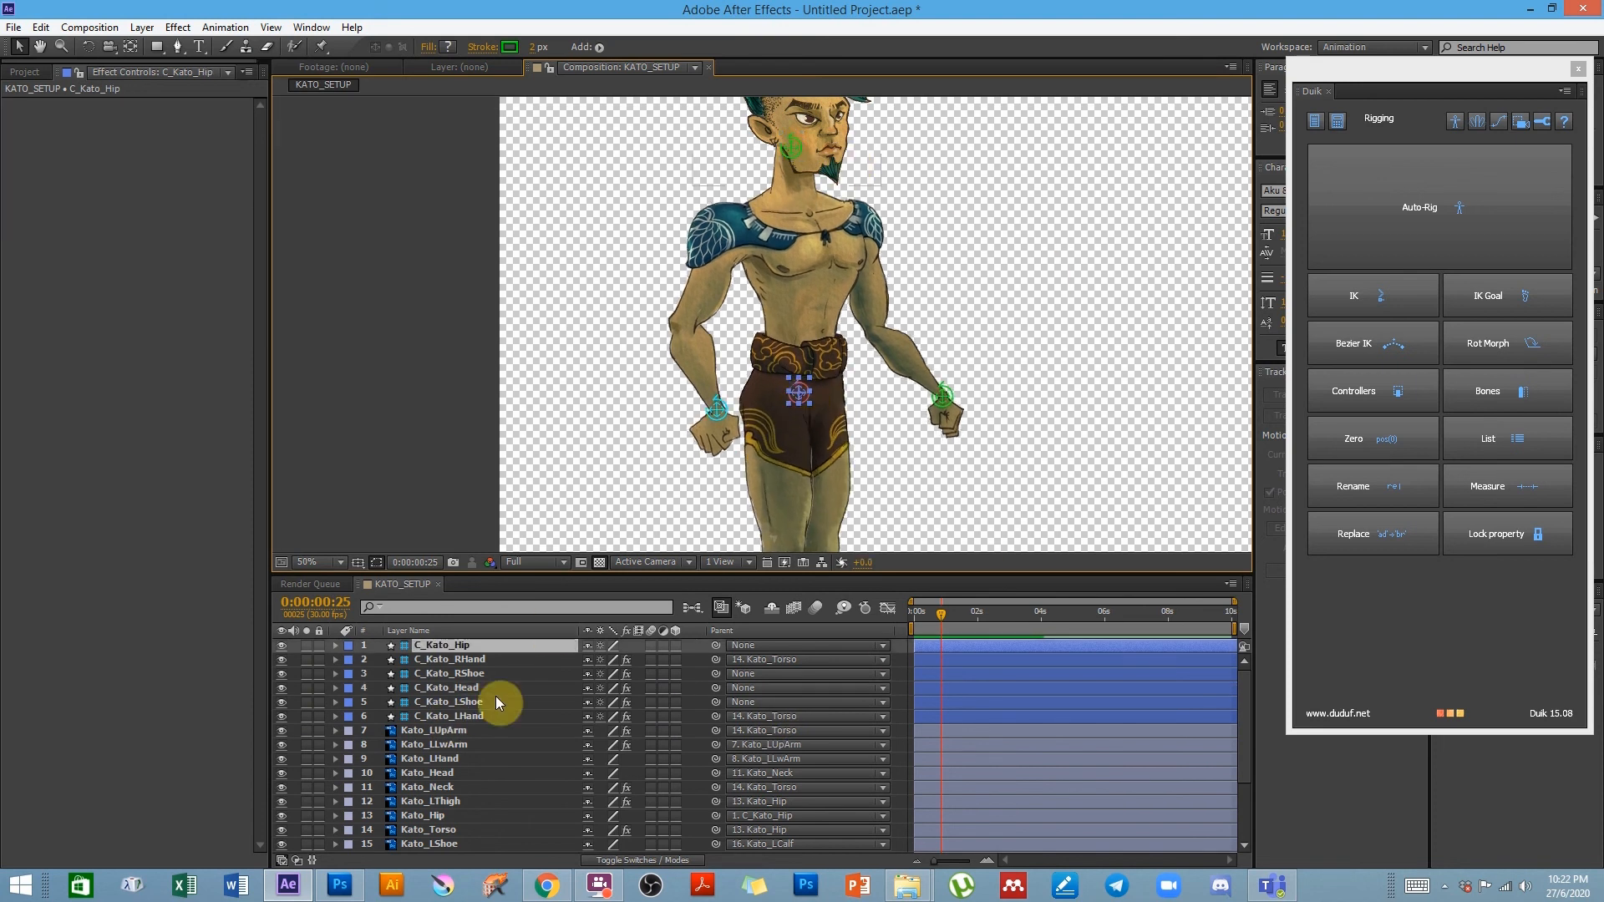
left_click(468, 687)
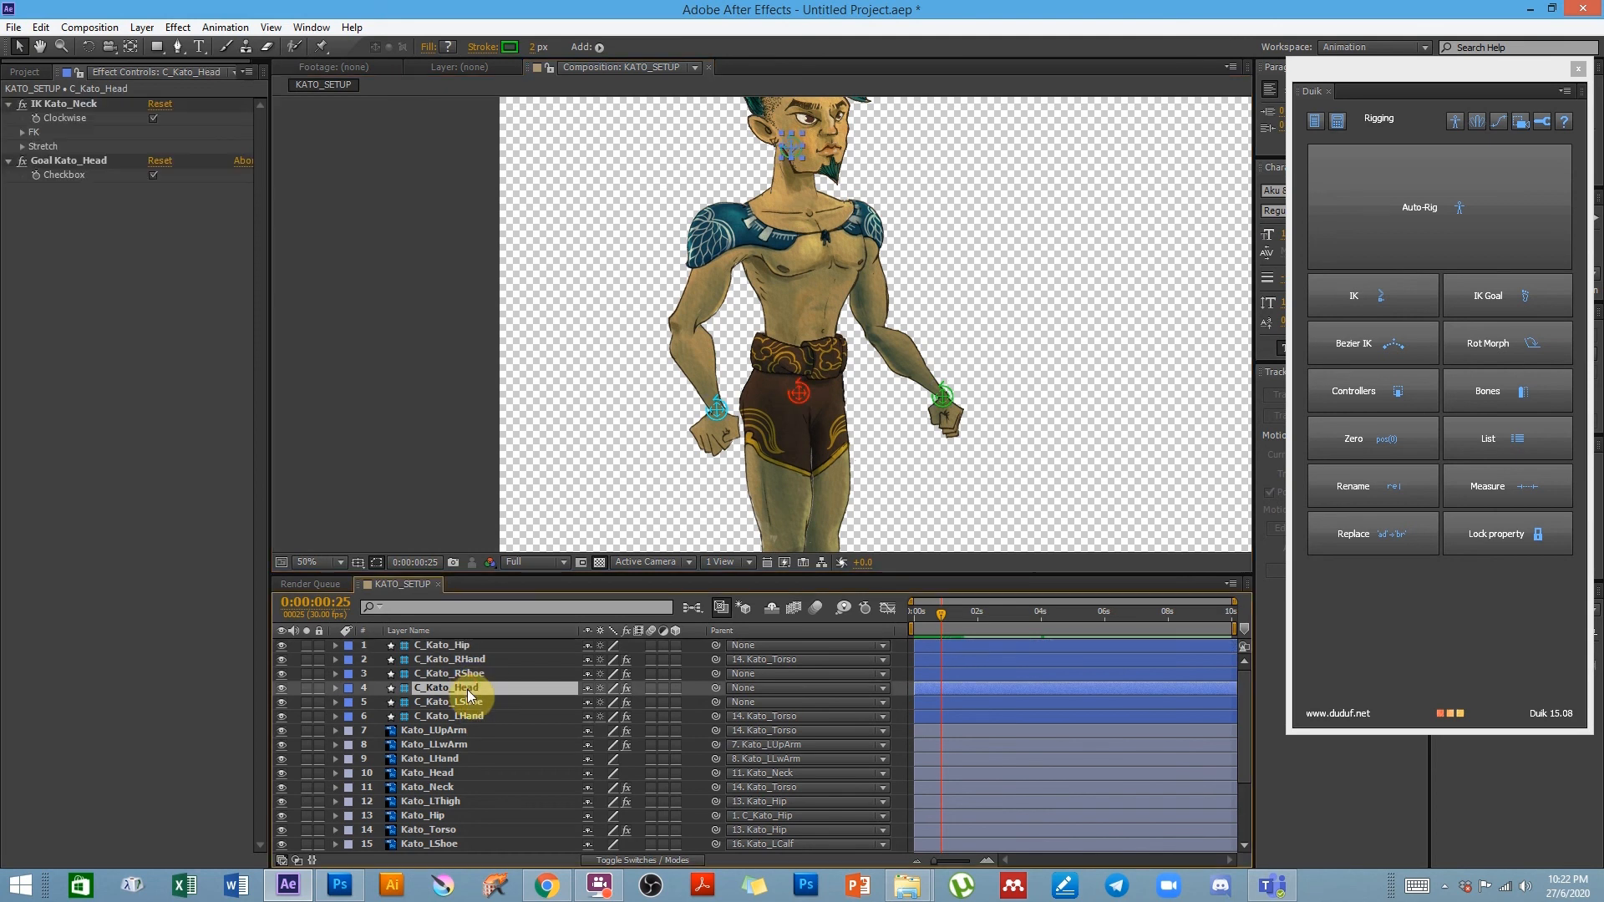
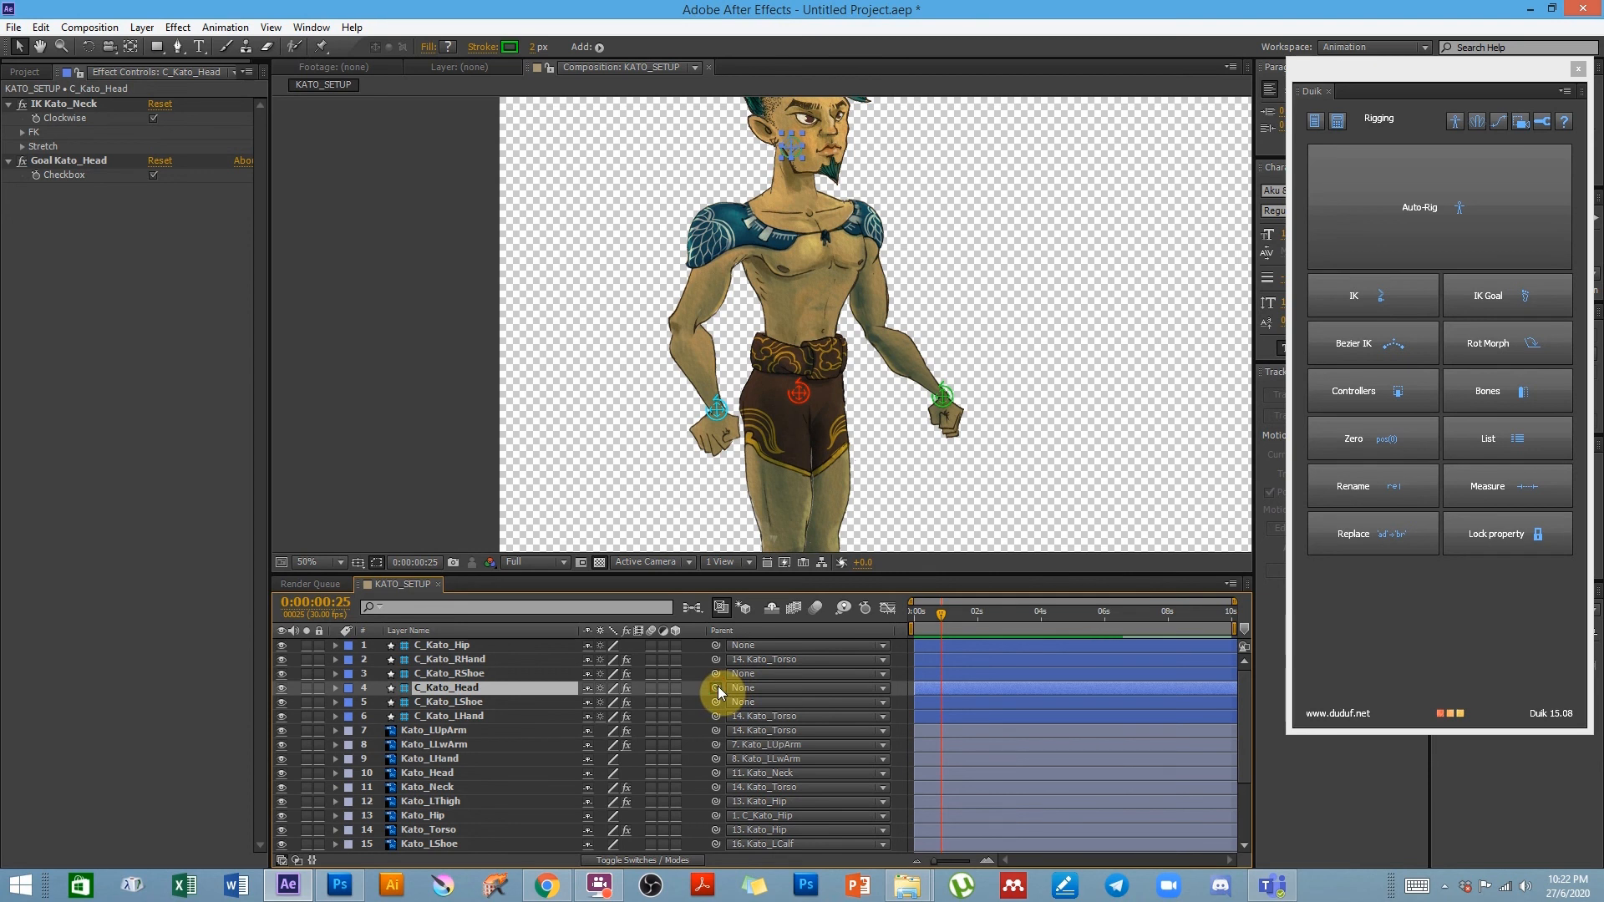
left_click_drag(716, 687, 473, 645)
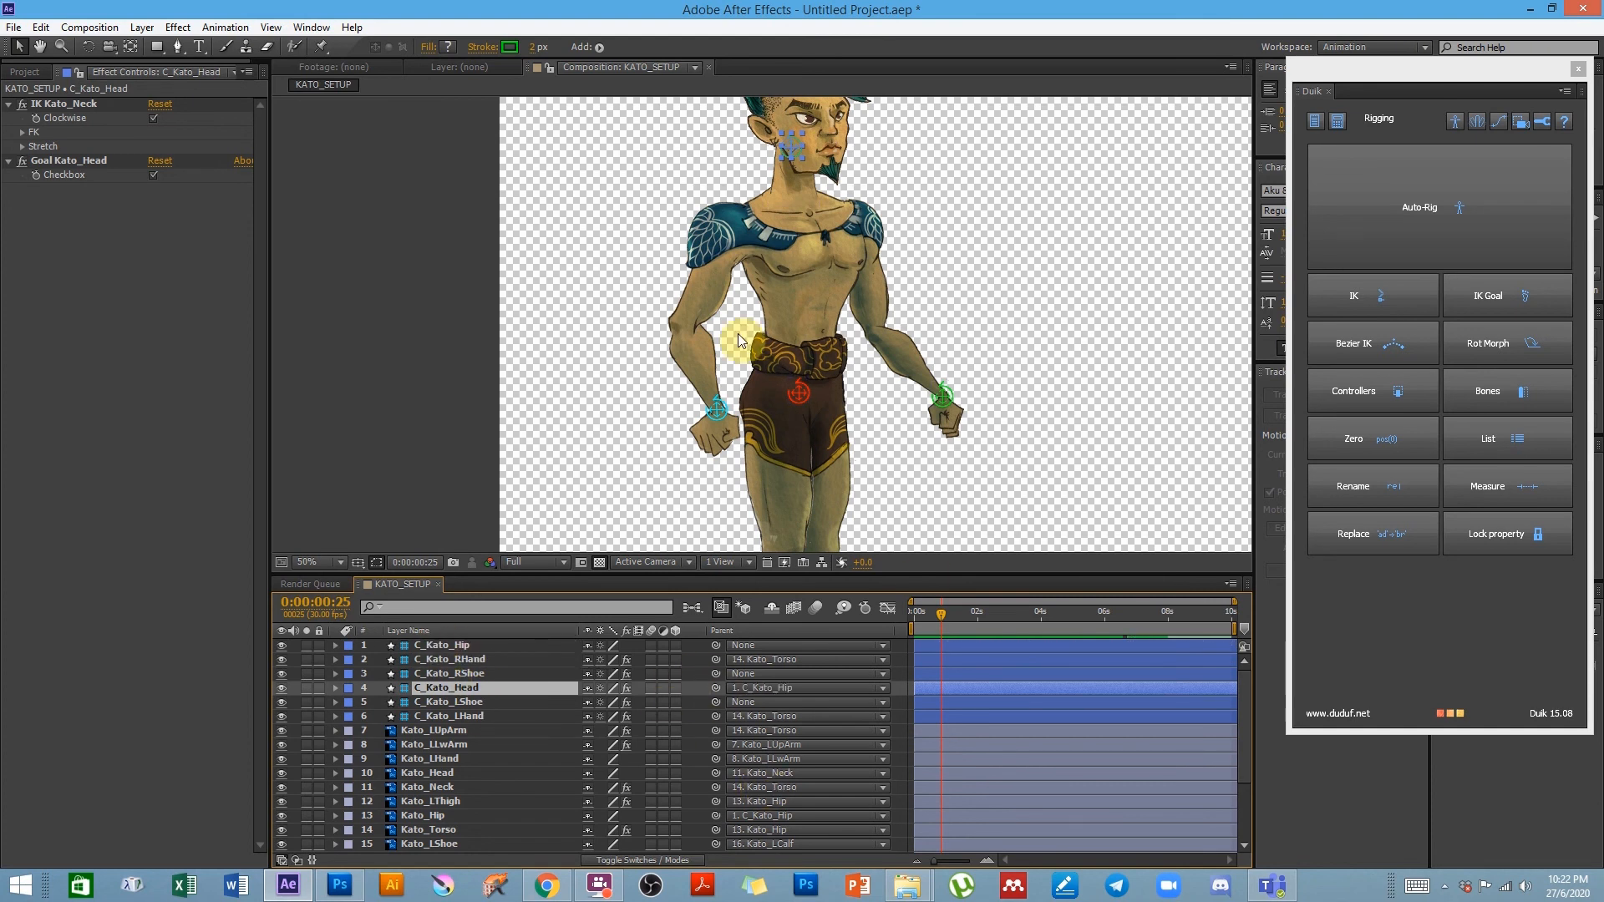
- Test the head parenting by moving the C_Kato_Hip controller, and undo the move
left_click_drag(801, 393, 807, 433)
key("ctrl+z")
left_click(559, 402)
left_click_drag(846, 511, 881, 355)
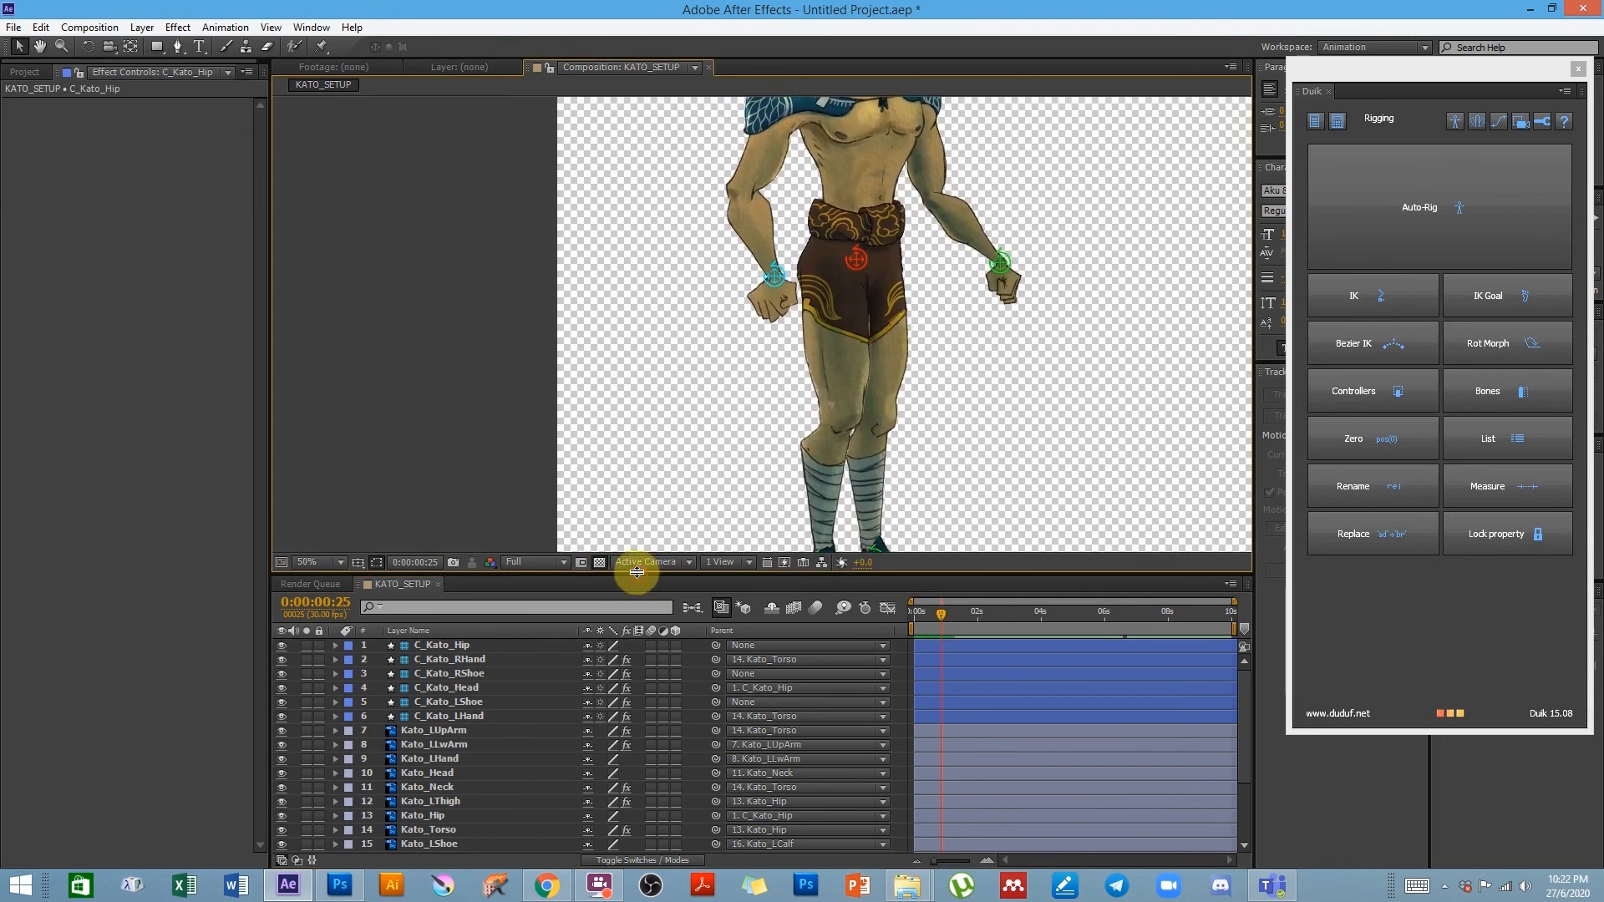
left_click_drag(638, 574, 638, 554)
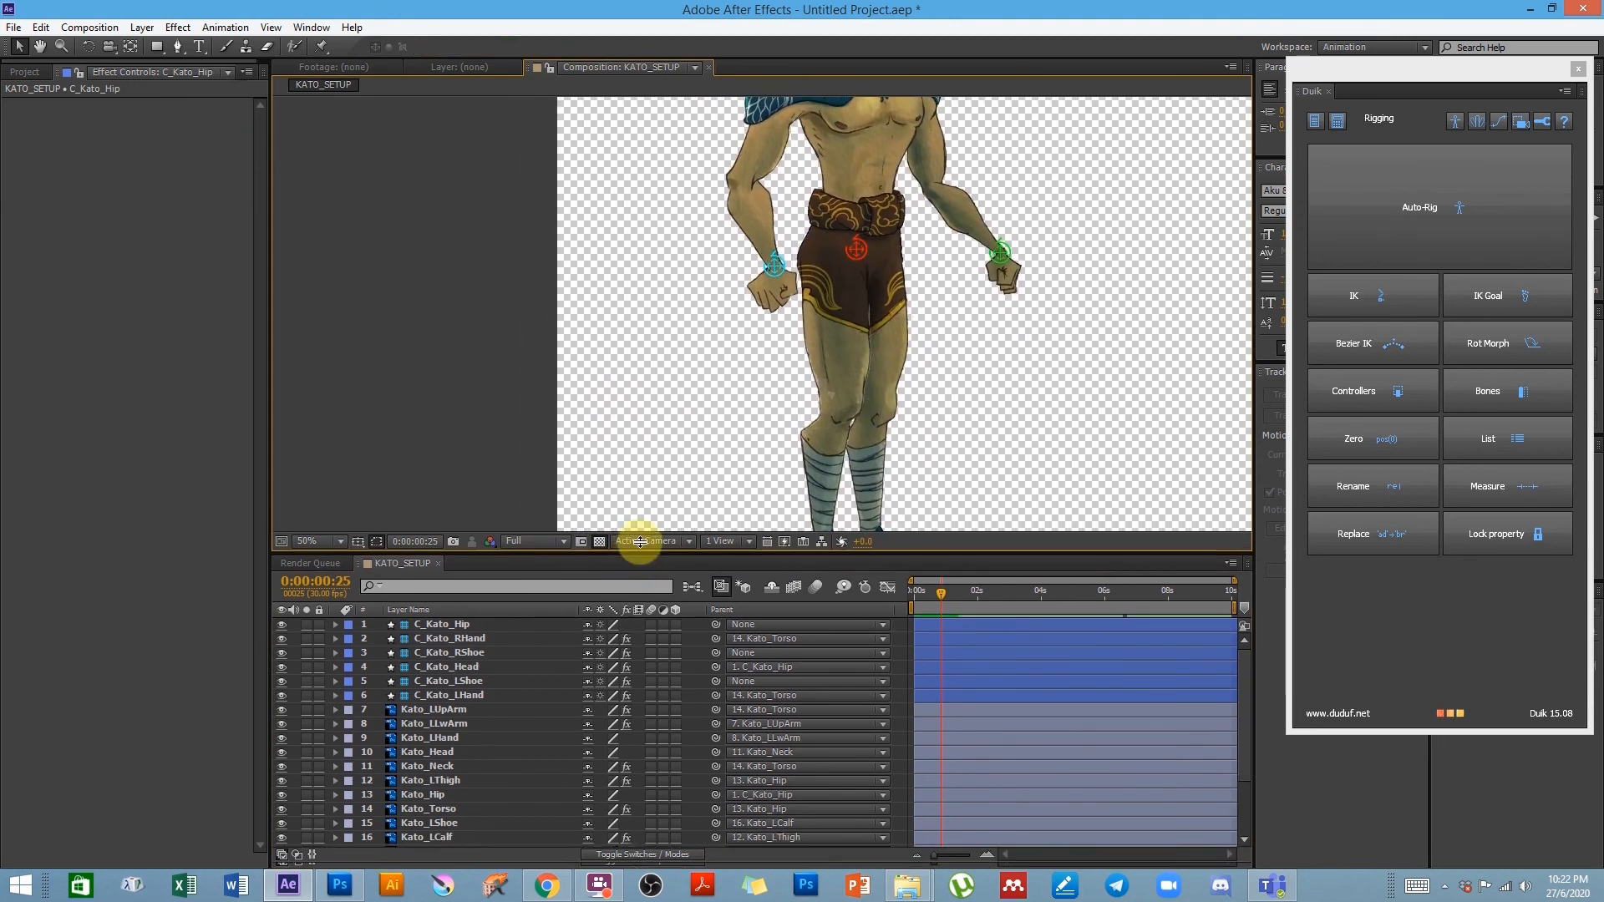
- Duplicate the C_Kato_Hip controller and place the copy between the character's feet
left_click(450, 656)
left_click(455, 682)
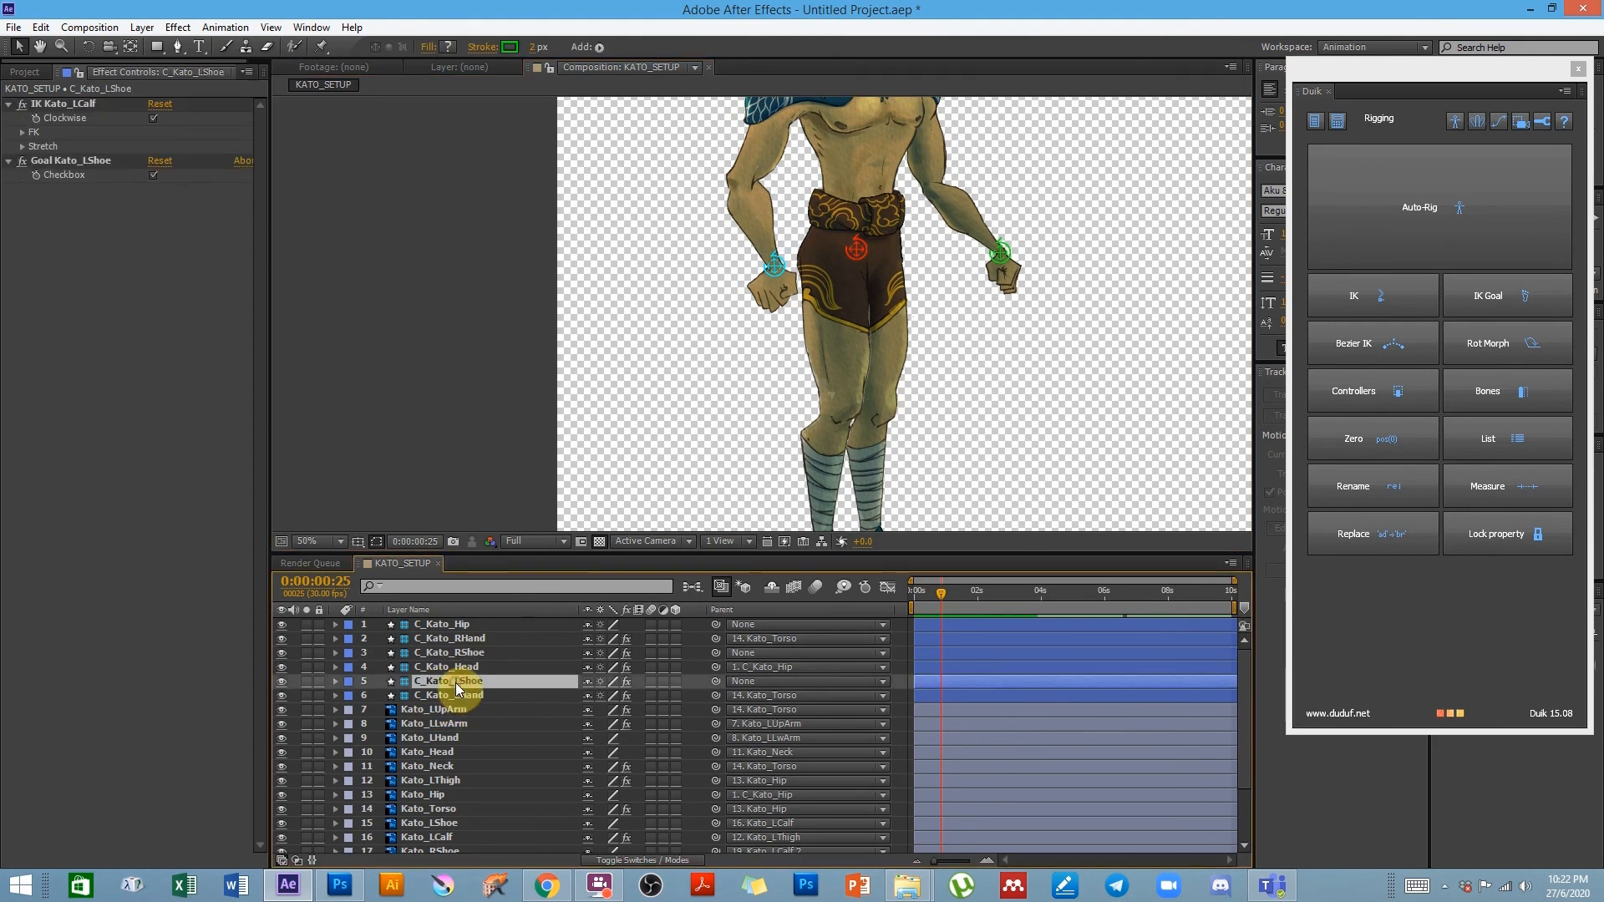
left_click(433, 625)
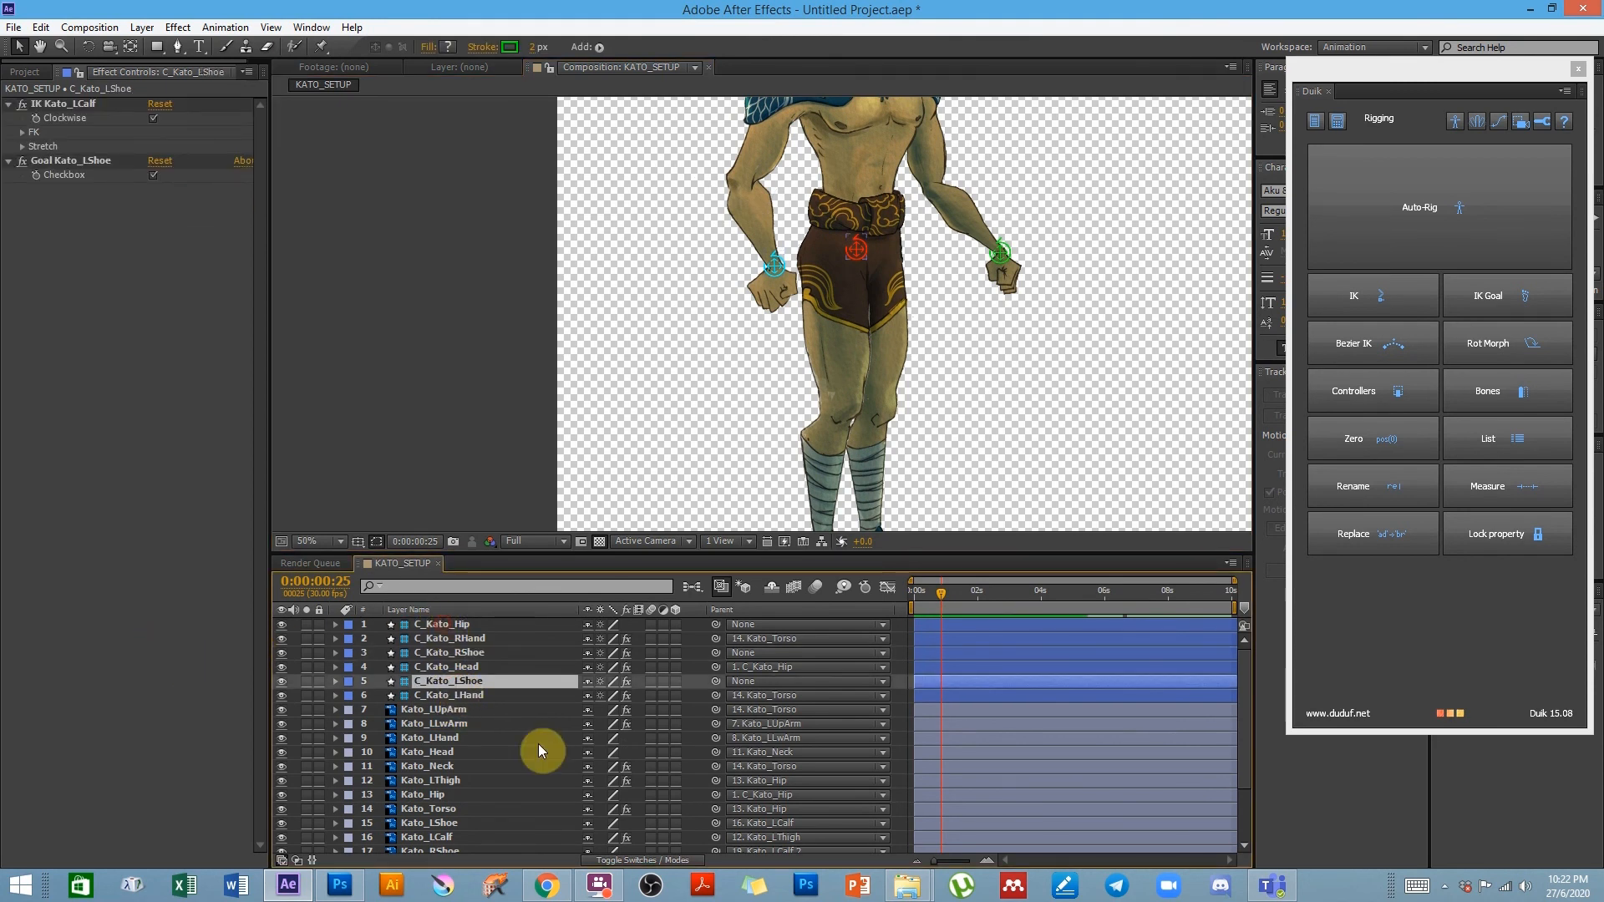
scroll(870, 448, "down", 2)
left_click_drag(870, 404, 856, 447)
key("v")
left_click(453, 625)
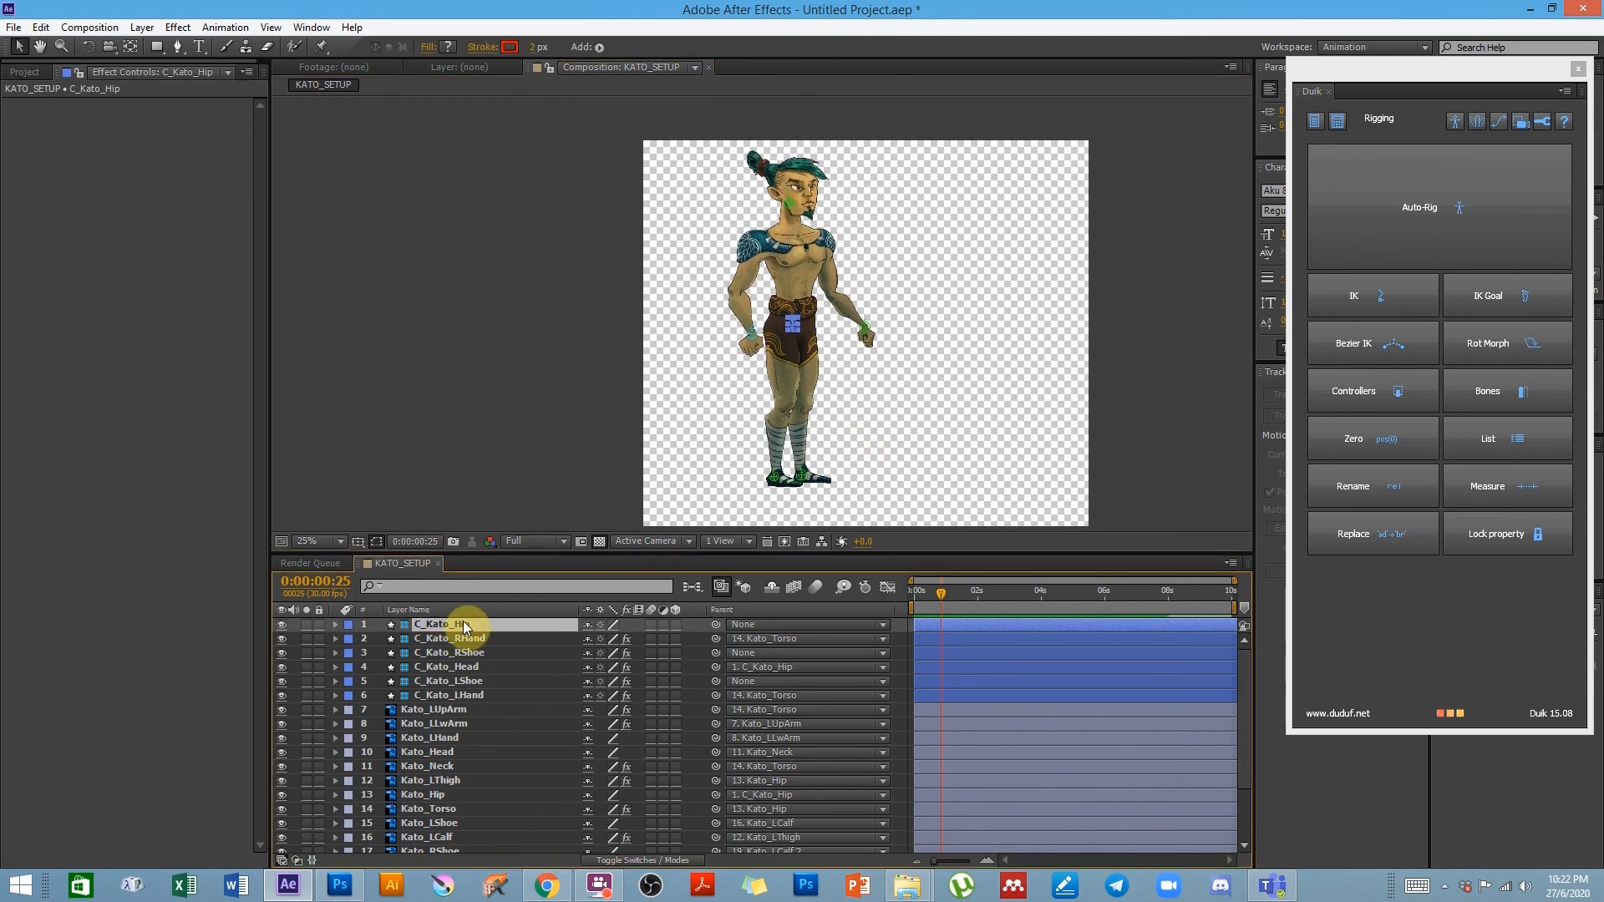
key("ctrl+d")
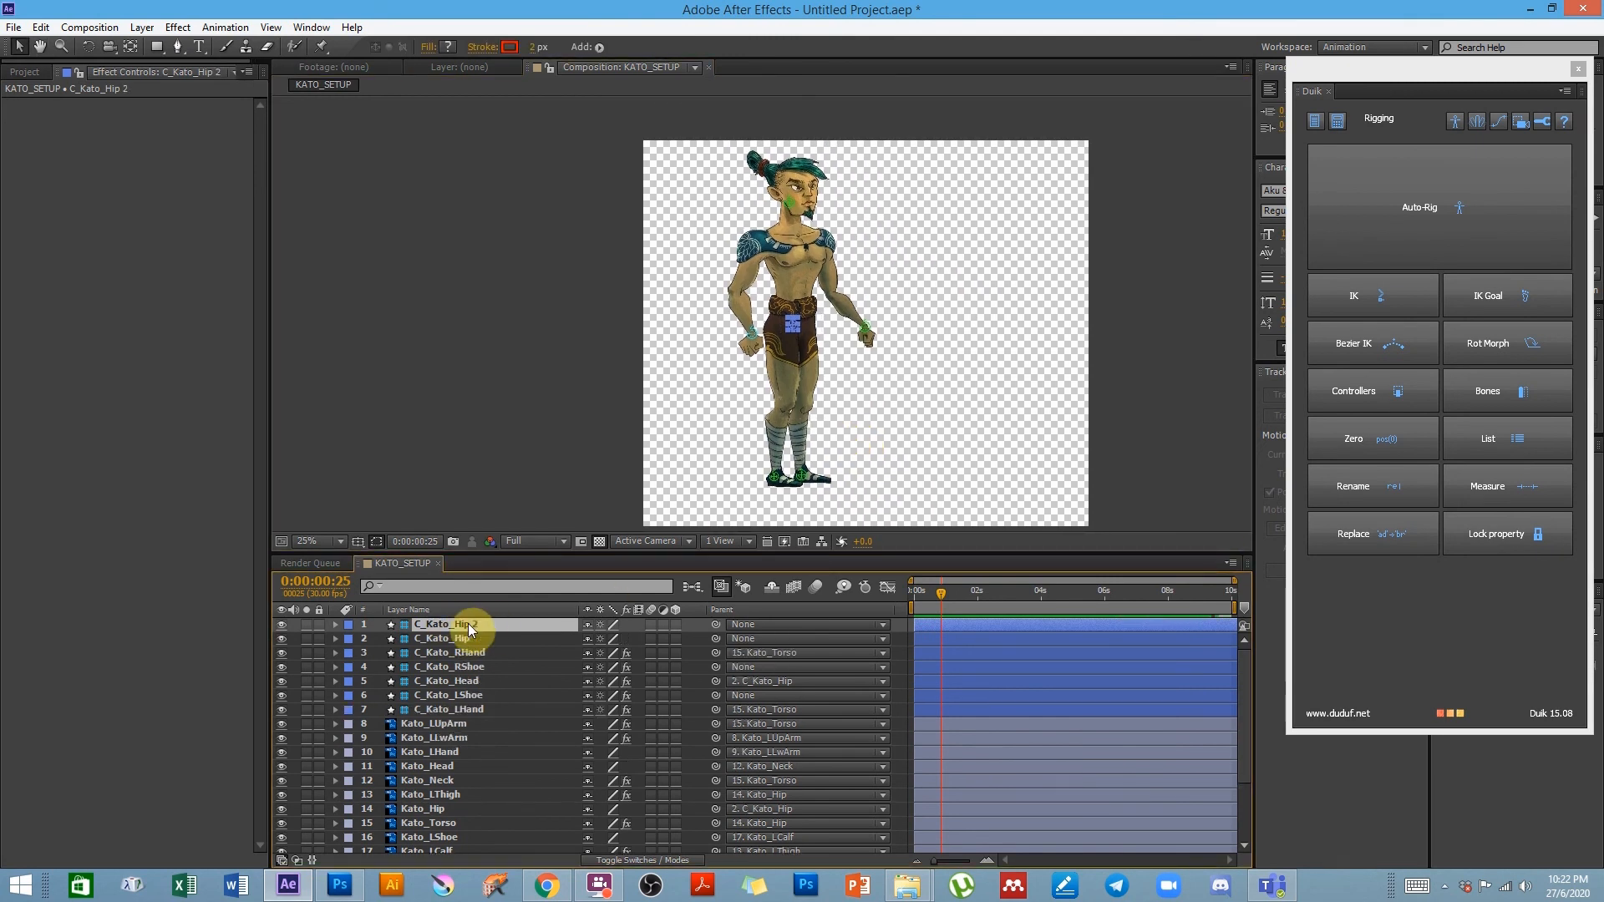
left_click_drag(794, 338, 789, 464)
- Rename the duplicated controller at the feet as C_MASTER
key("Return")
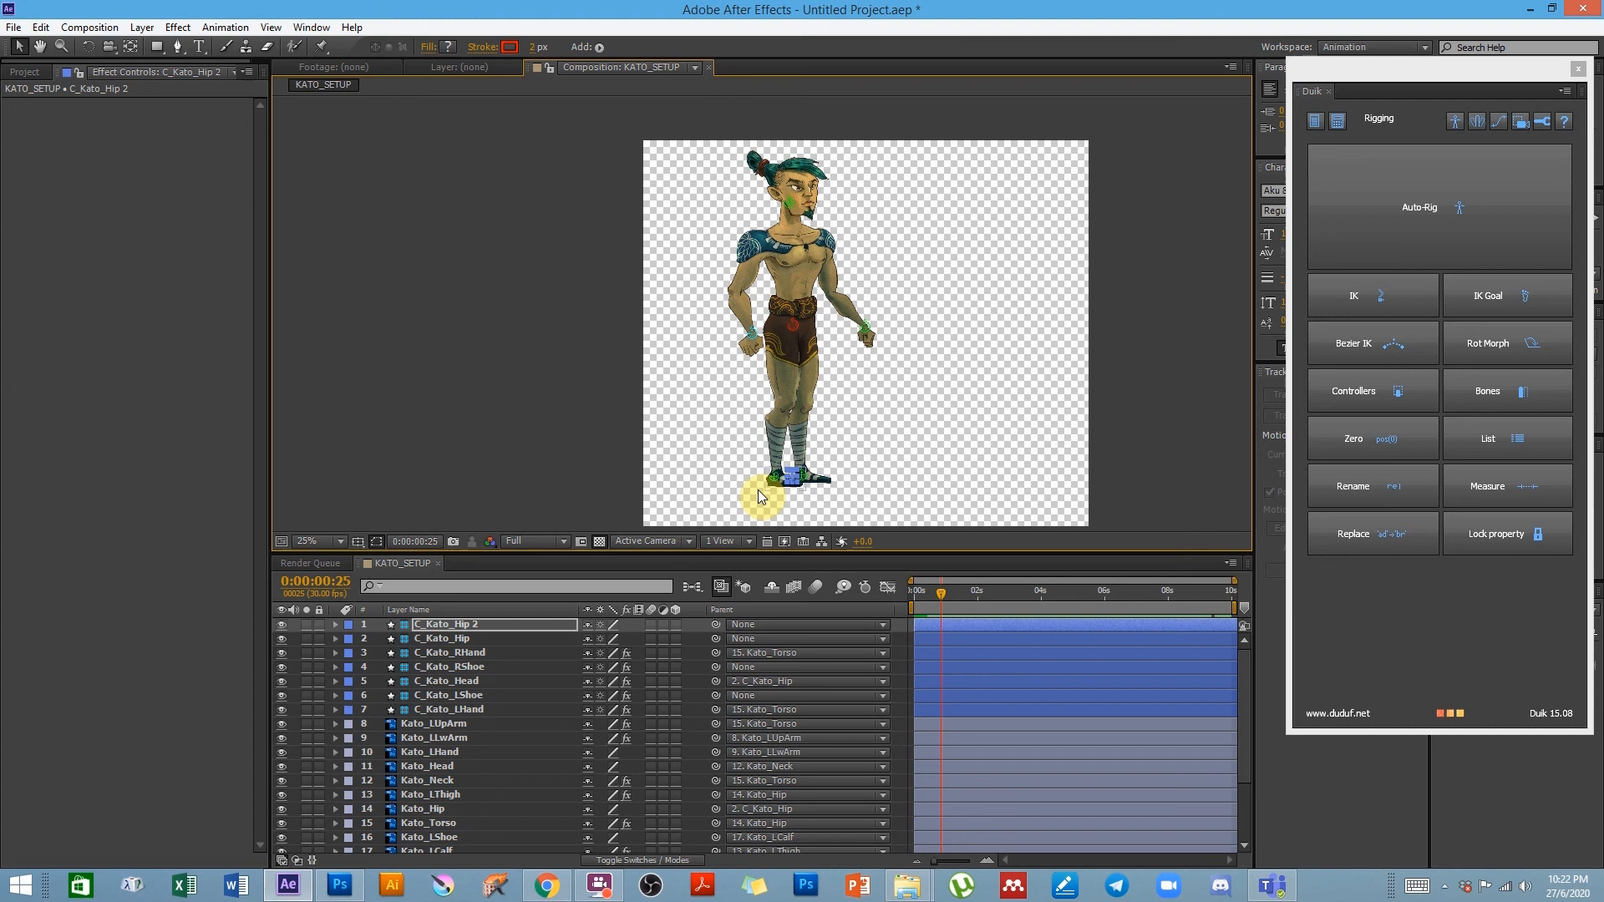
left_click(467, 636)
left_click(465, 624)
key("Return")
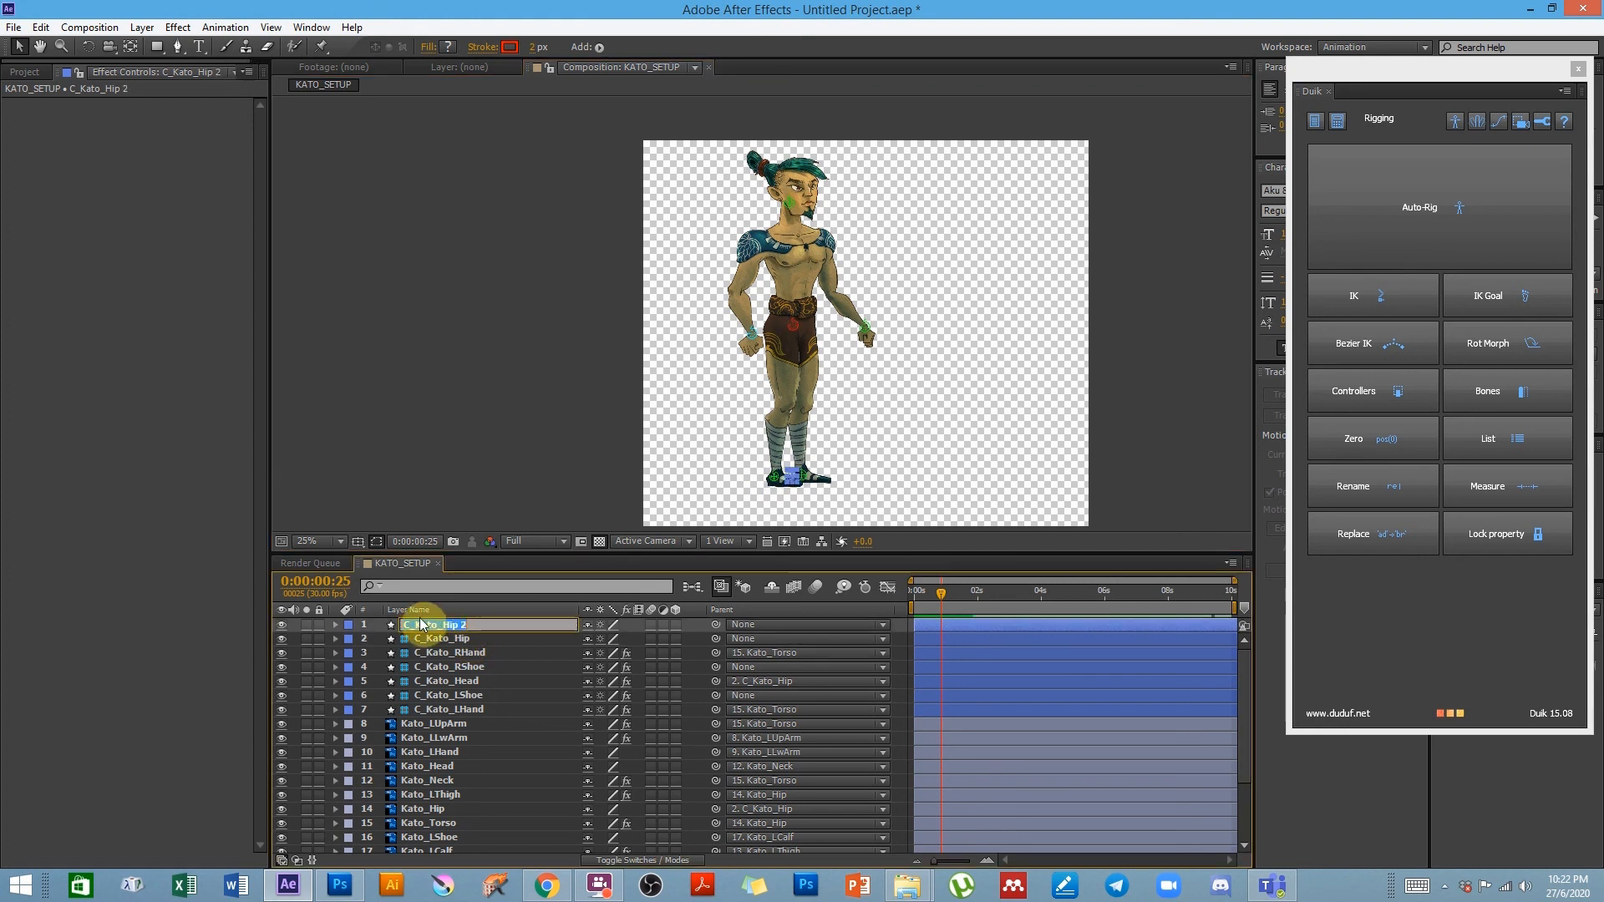
type("C_MASTER")
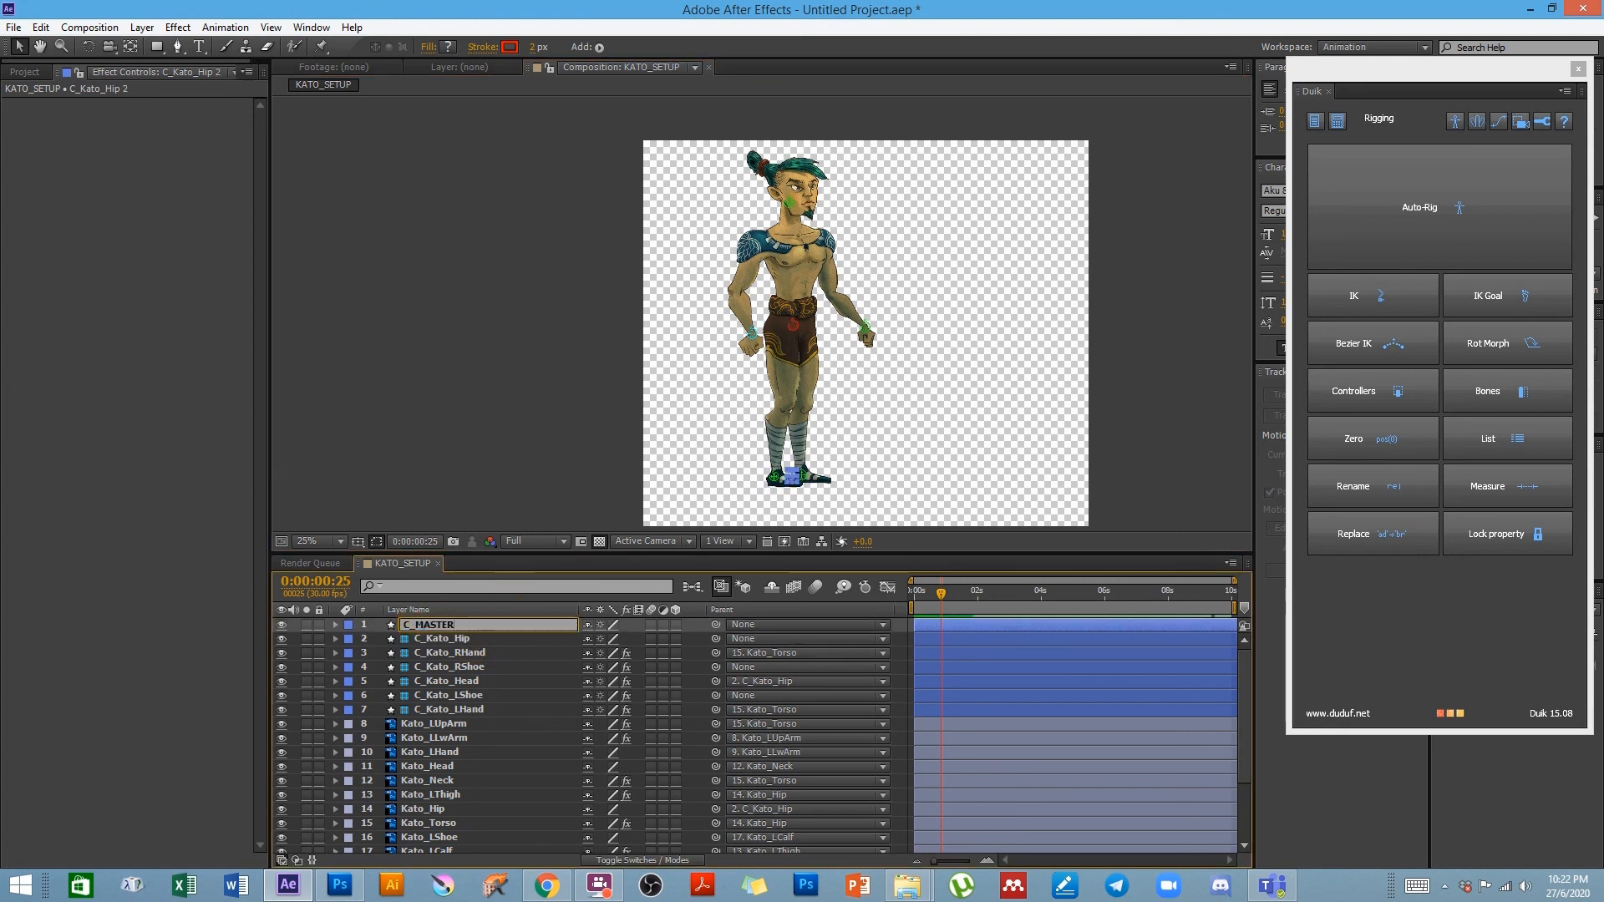
key("Return")
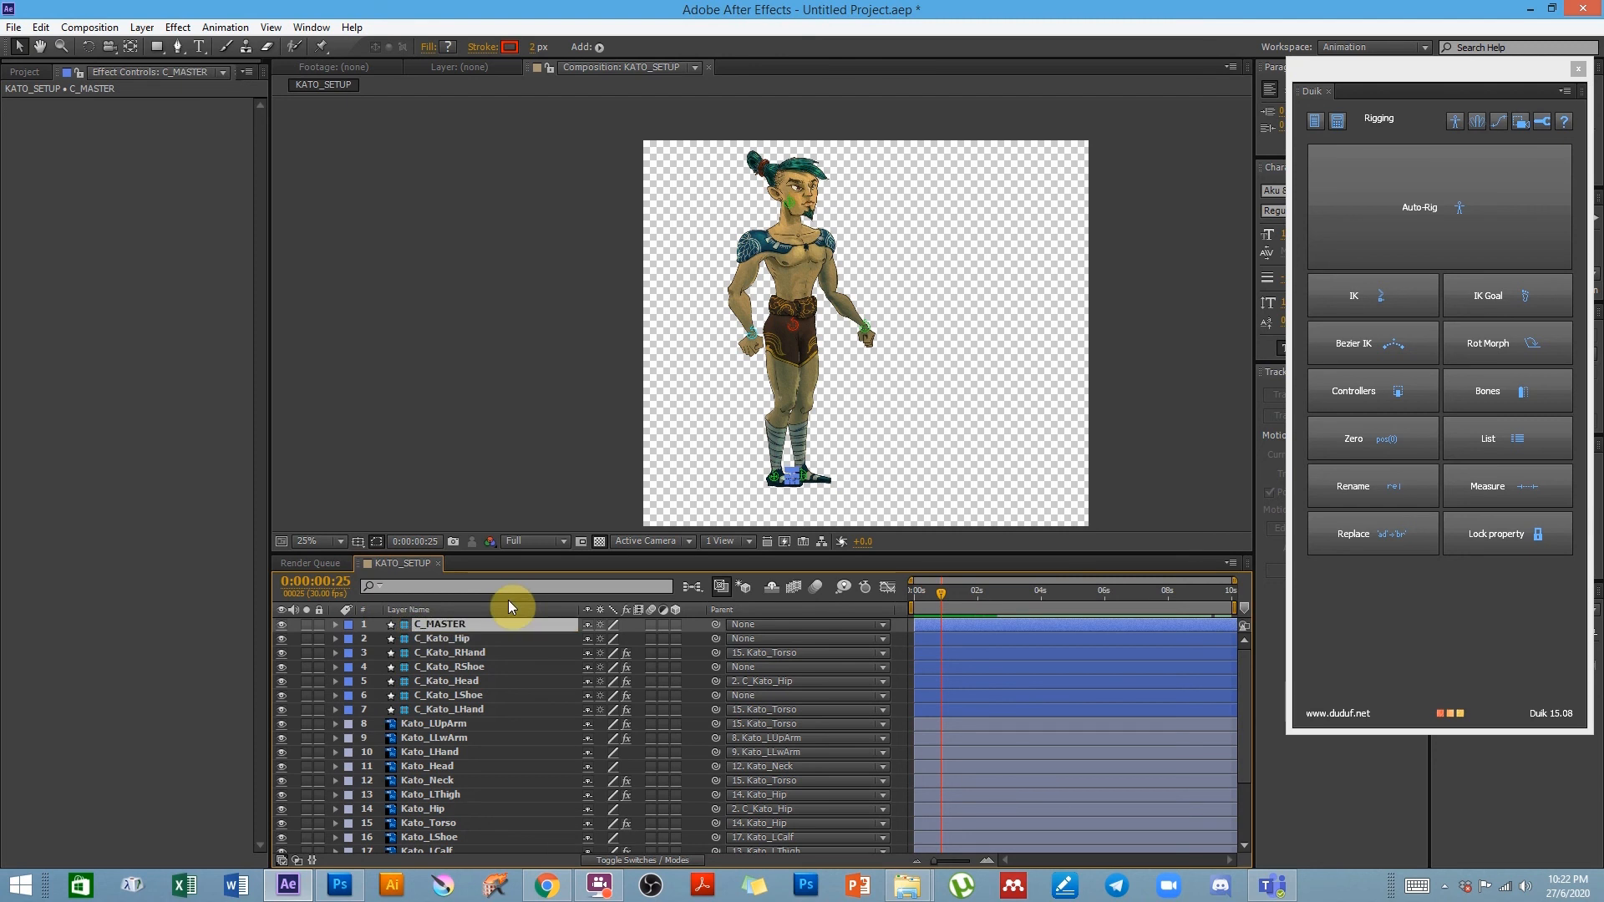
- Parent the C_Kato_Hip, C_Kato_RShoe and C_Kato_LShoe controllers to C_MASTER
scroll(796, 476, "up", 2)
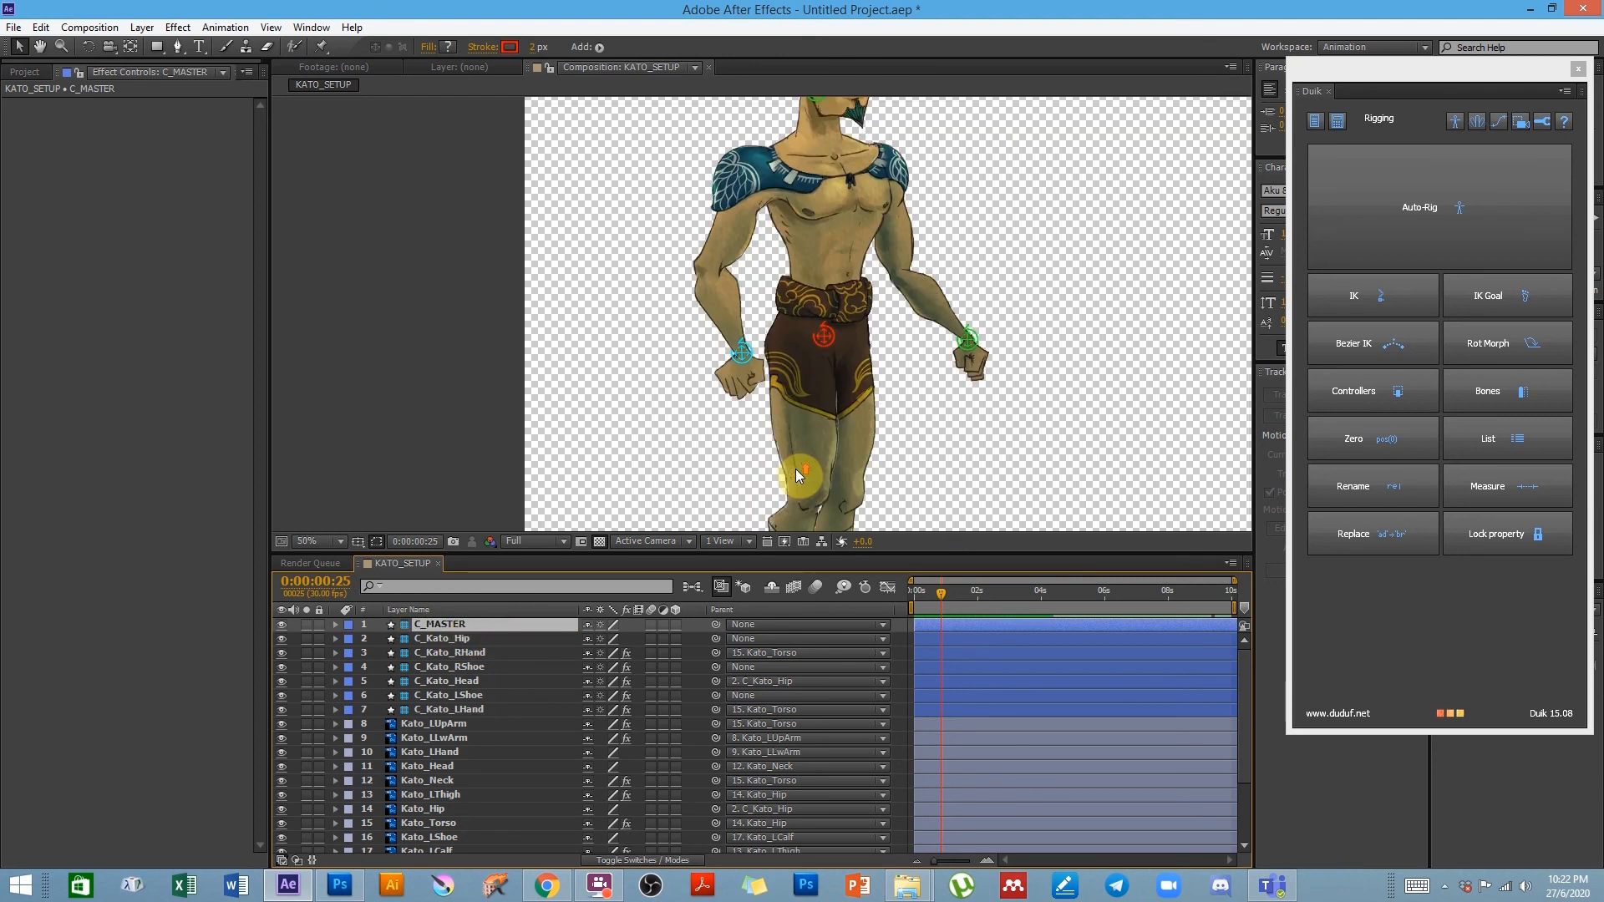
left_click(465, 667)
left_click(468, 697, "ctrl")
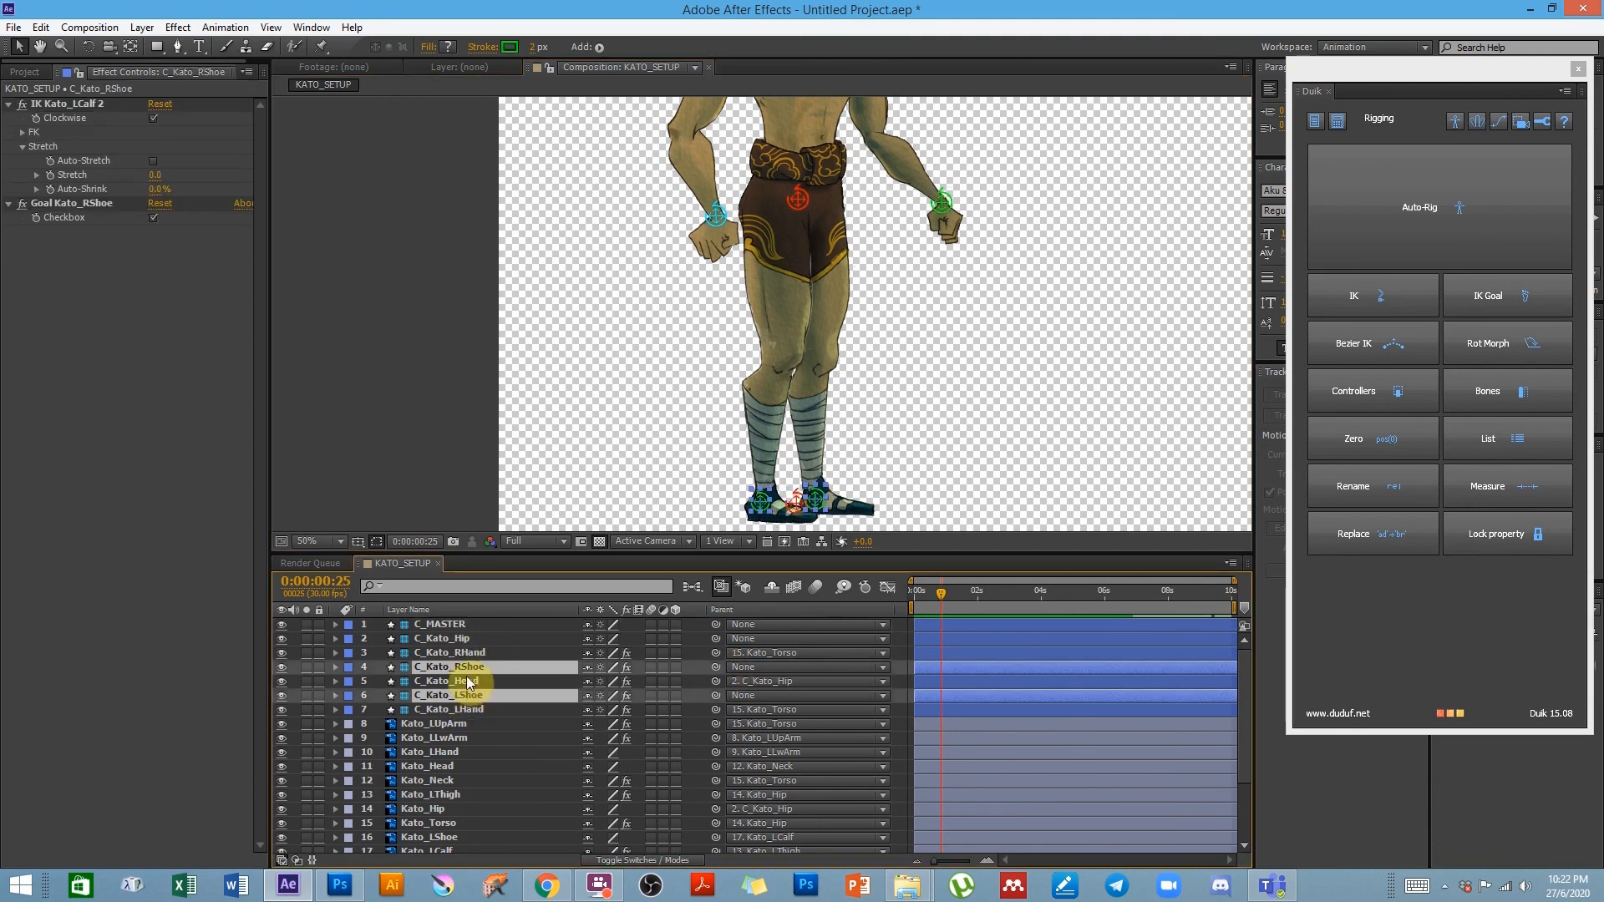
left_click(451, 639, "ctrl")
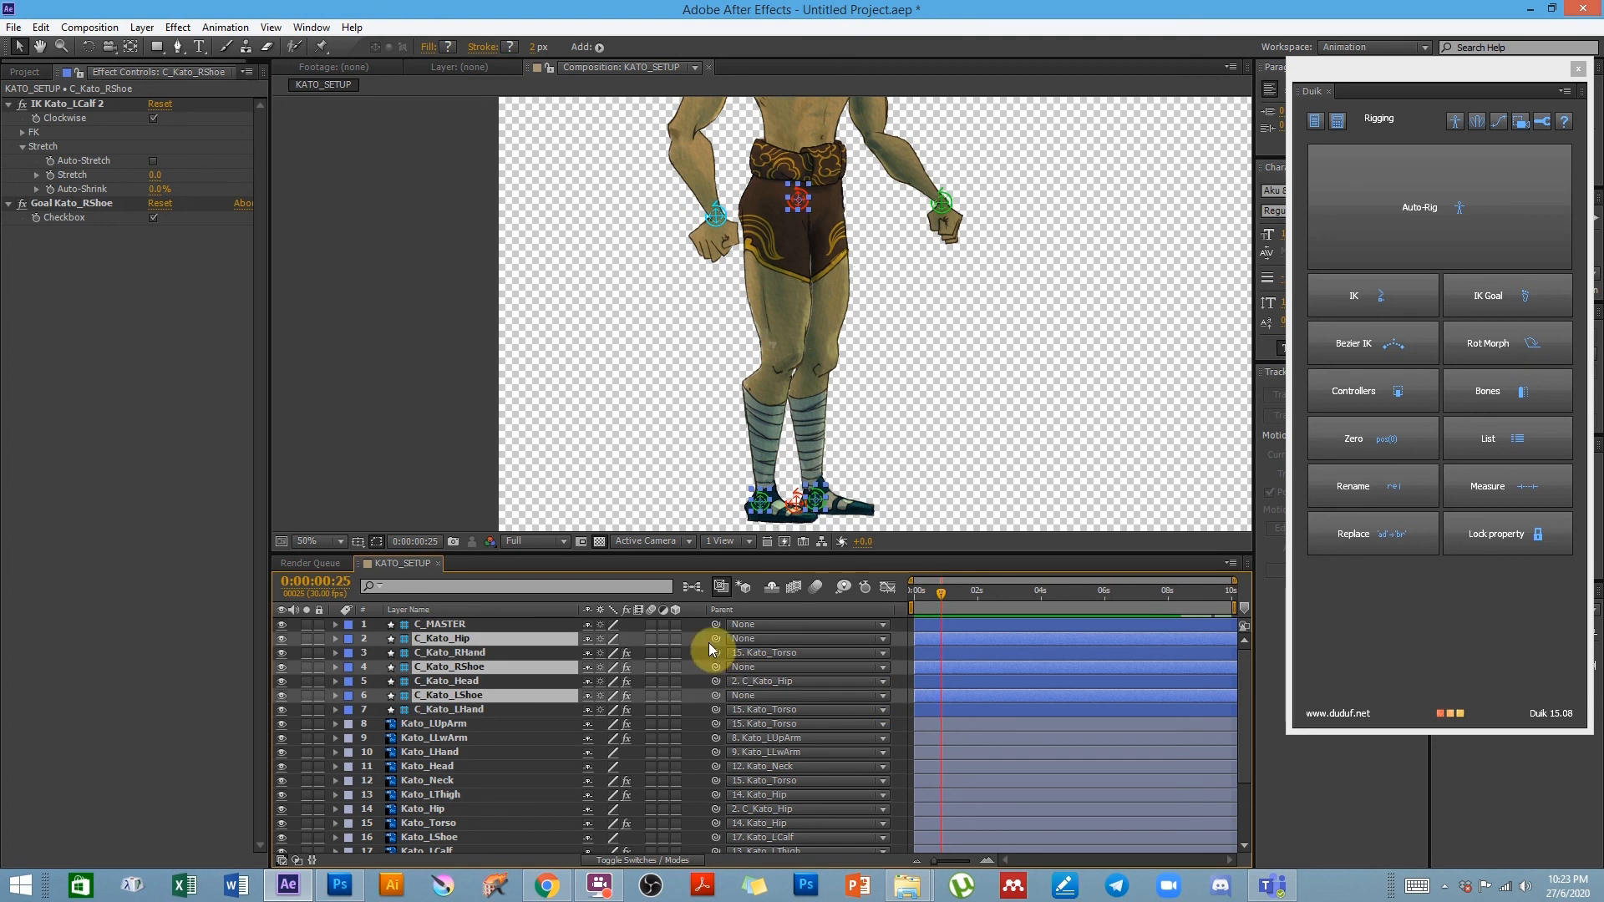
left_click_drag(717, 640, 441, 627)
- Turn off Auto-Stretch for IK Kato_LCalf on C_Kato_LShoe, and shift the C_Kato_Hip controller to test the knee bend
mouse_move(797, 206)
left_mouse_down()
mouse_move(806, 174)
mouse_move(806, 209)
left_mouse_up()
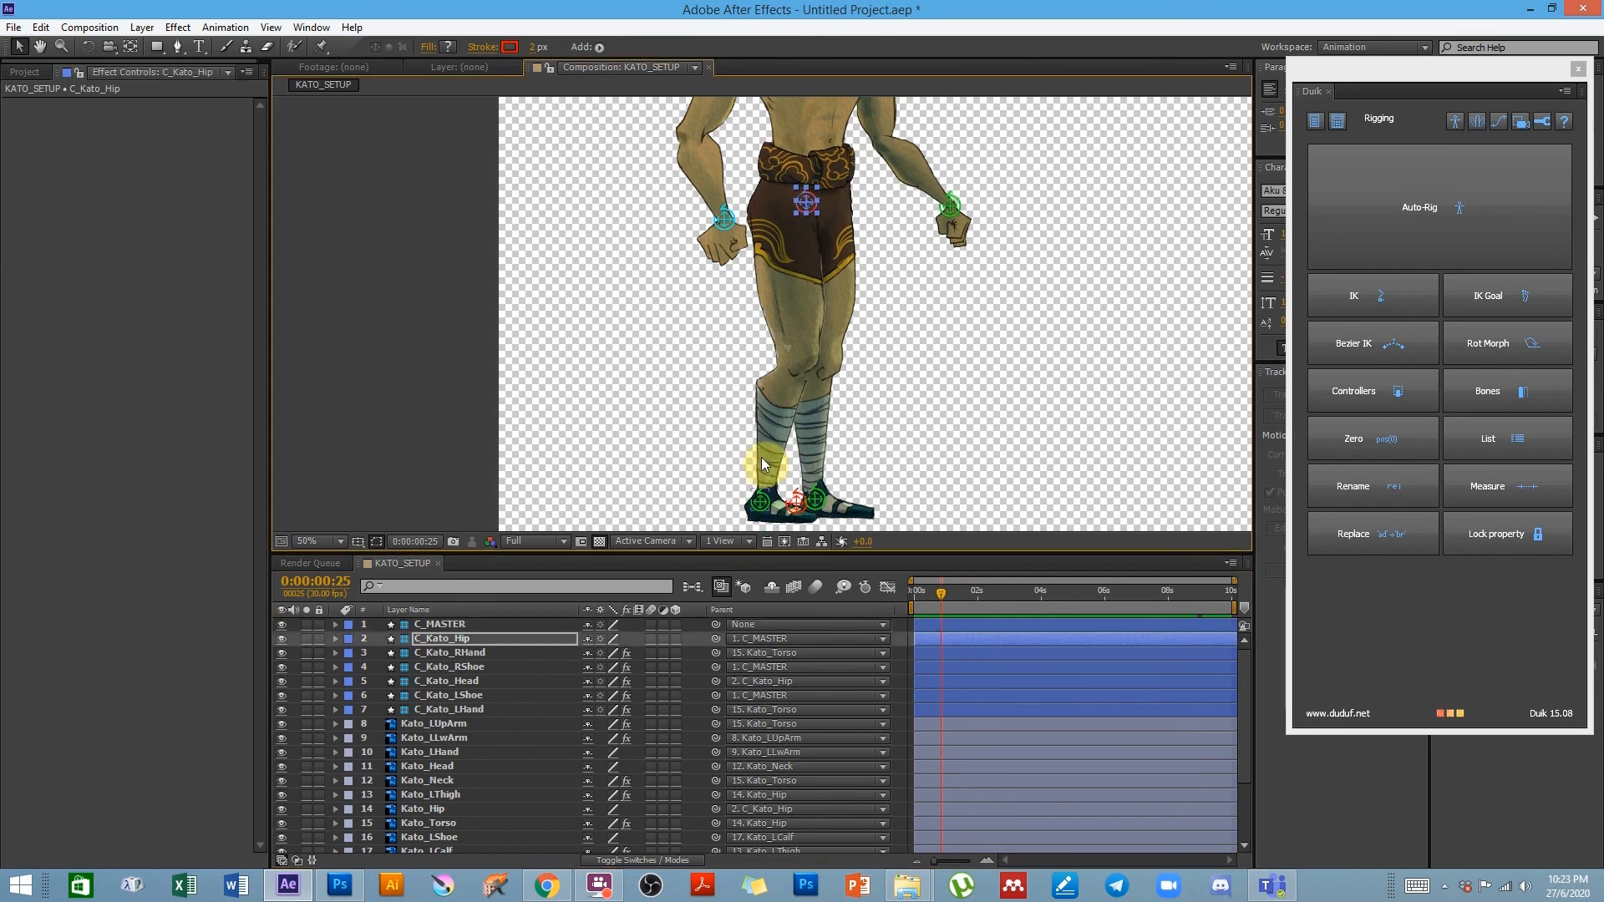
left_click(759, 506)
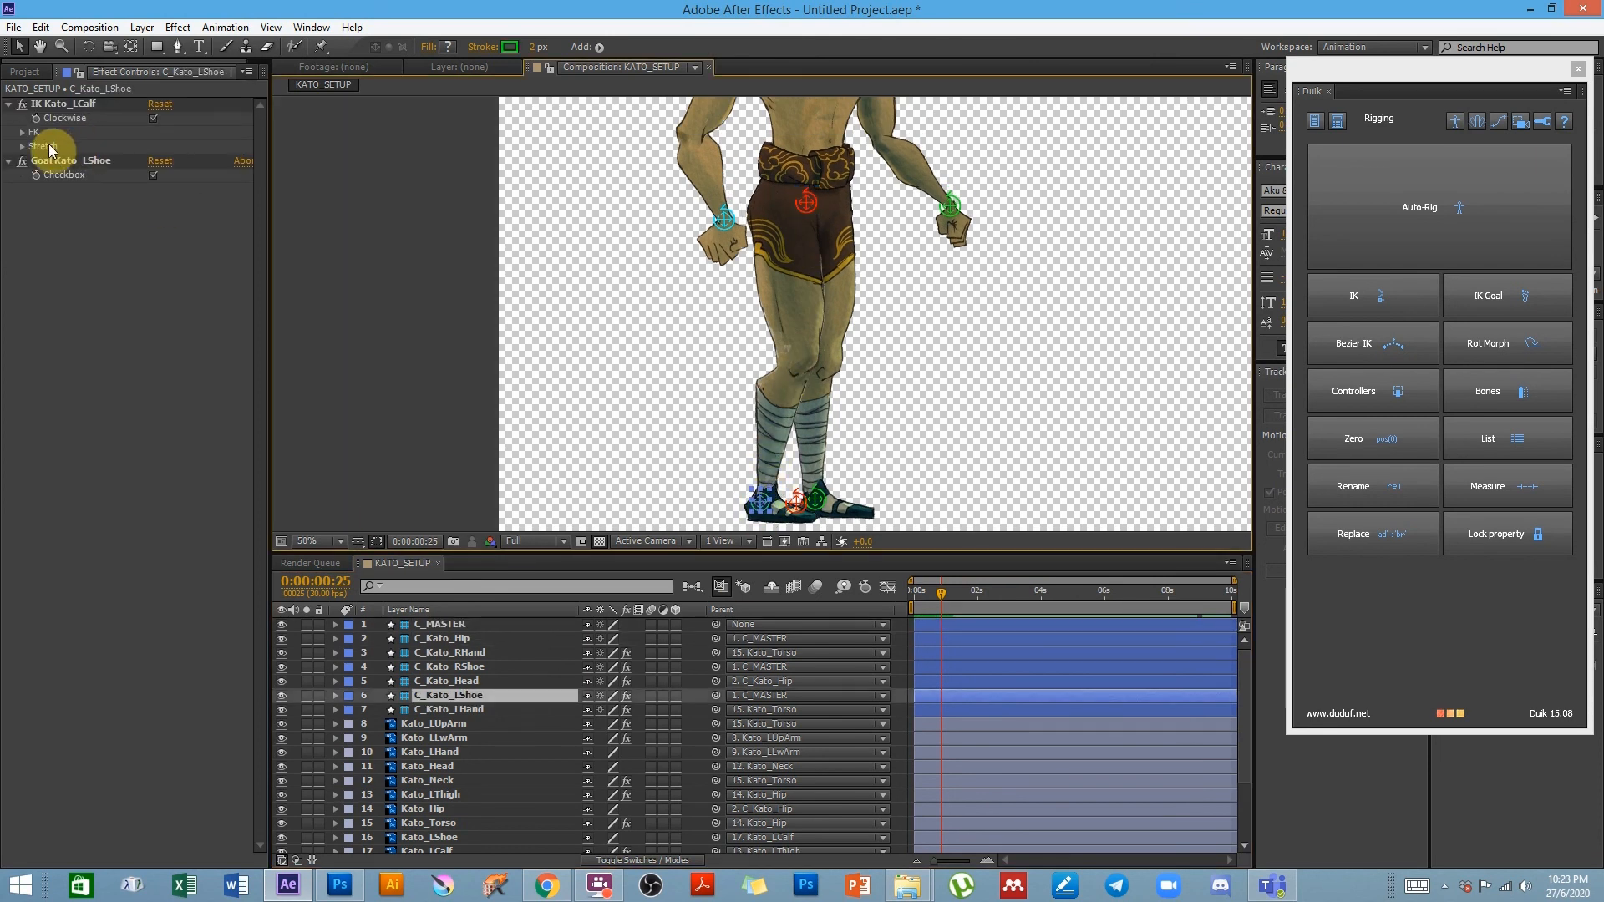
left_click(22, 146)
left_click(154, 161)
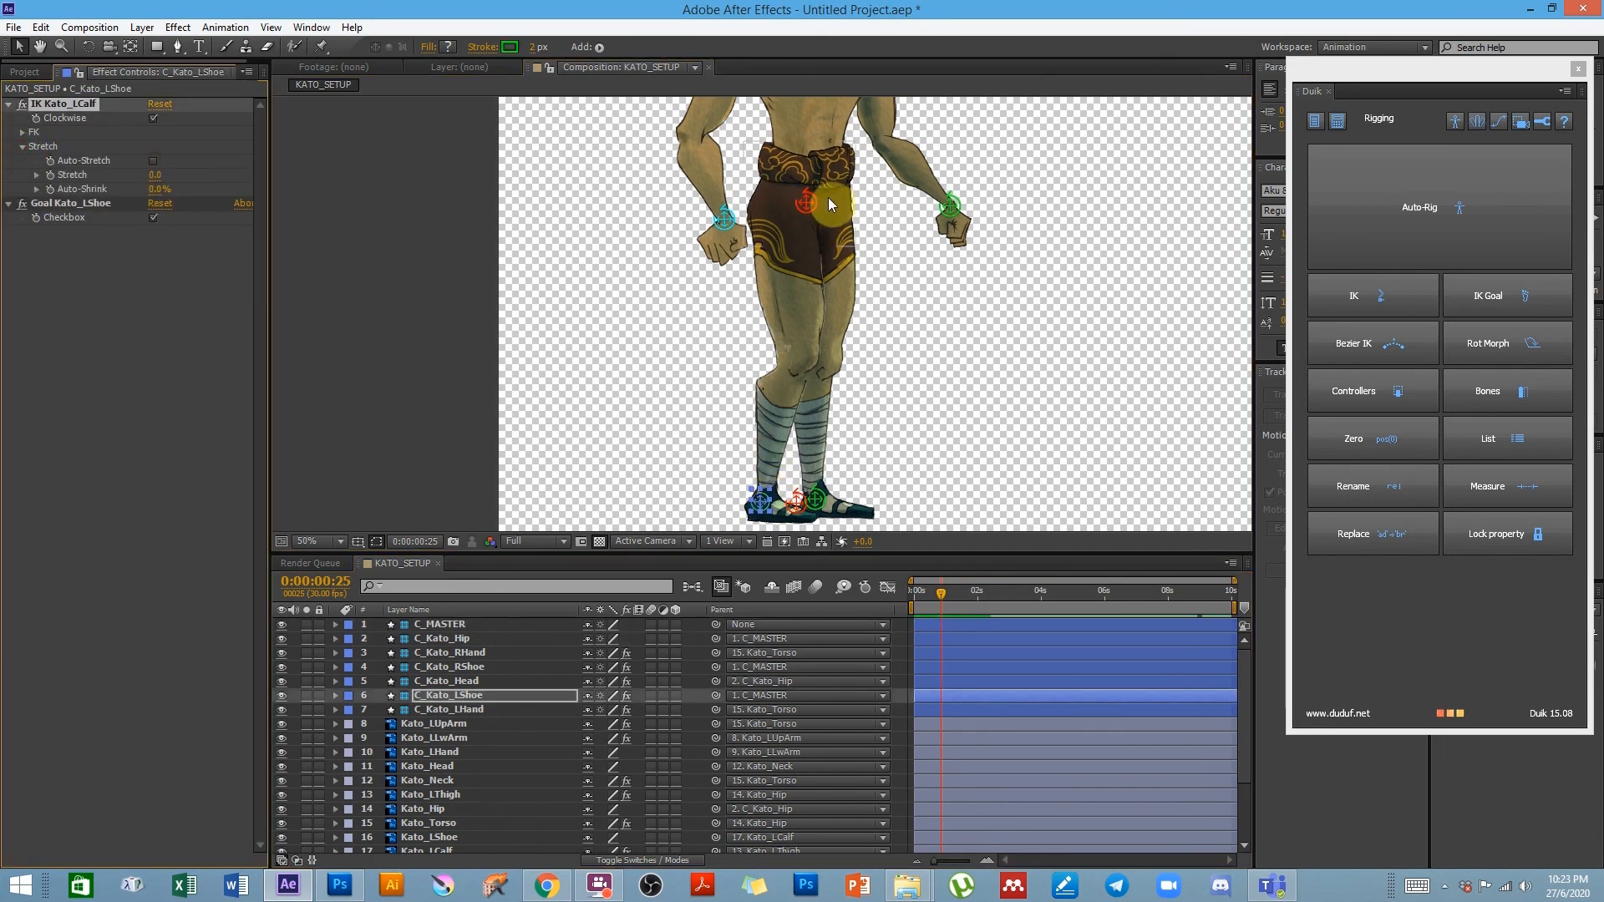
left_click(449, 641)
mouse_move(809, 209)
left_mouse_down()
mouse_move(812, 251)
mouse_move(806, 75)
mouse_move(795, 255)
mouse_move(806, 54)
mouse_move(800, 251)
mouse_move(785, 269)
mouse_move(790, 217)
left_mouse_up()
- Examine the complete layer list with its parent assignments, and view the whole character with C_MASTER selected
scroll(652, 749, "down", 3)
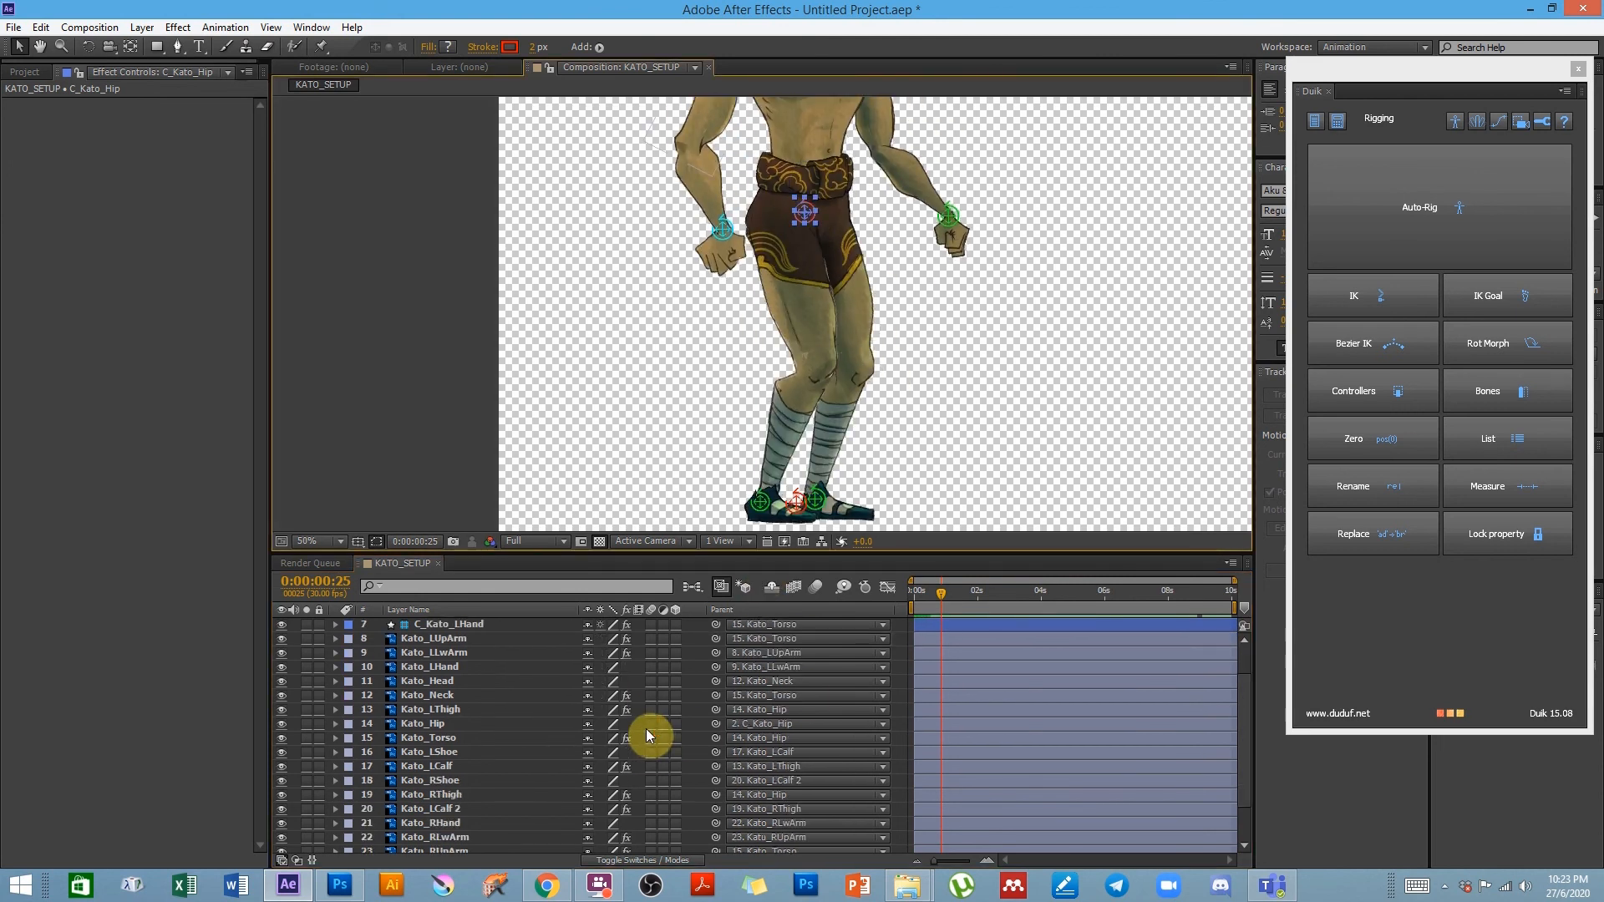
left_click_drag(575, 555, 614, 301)
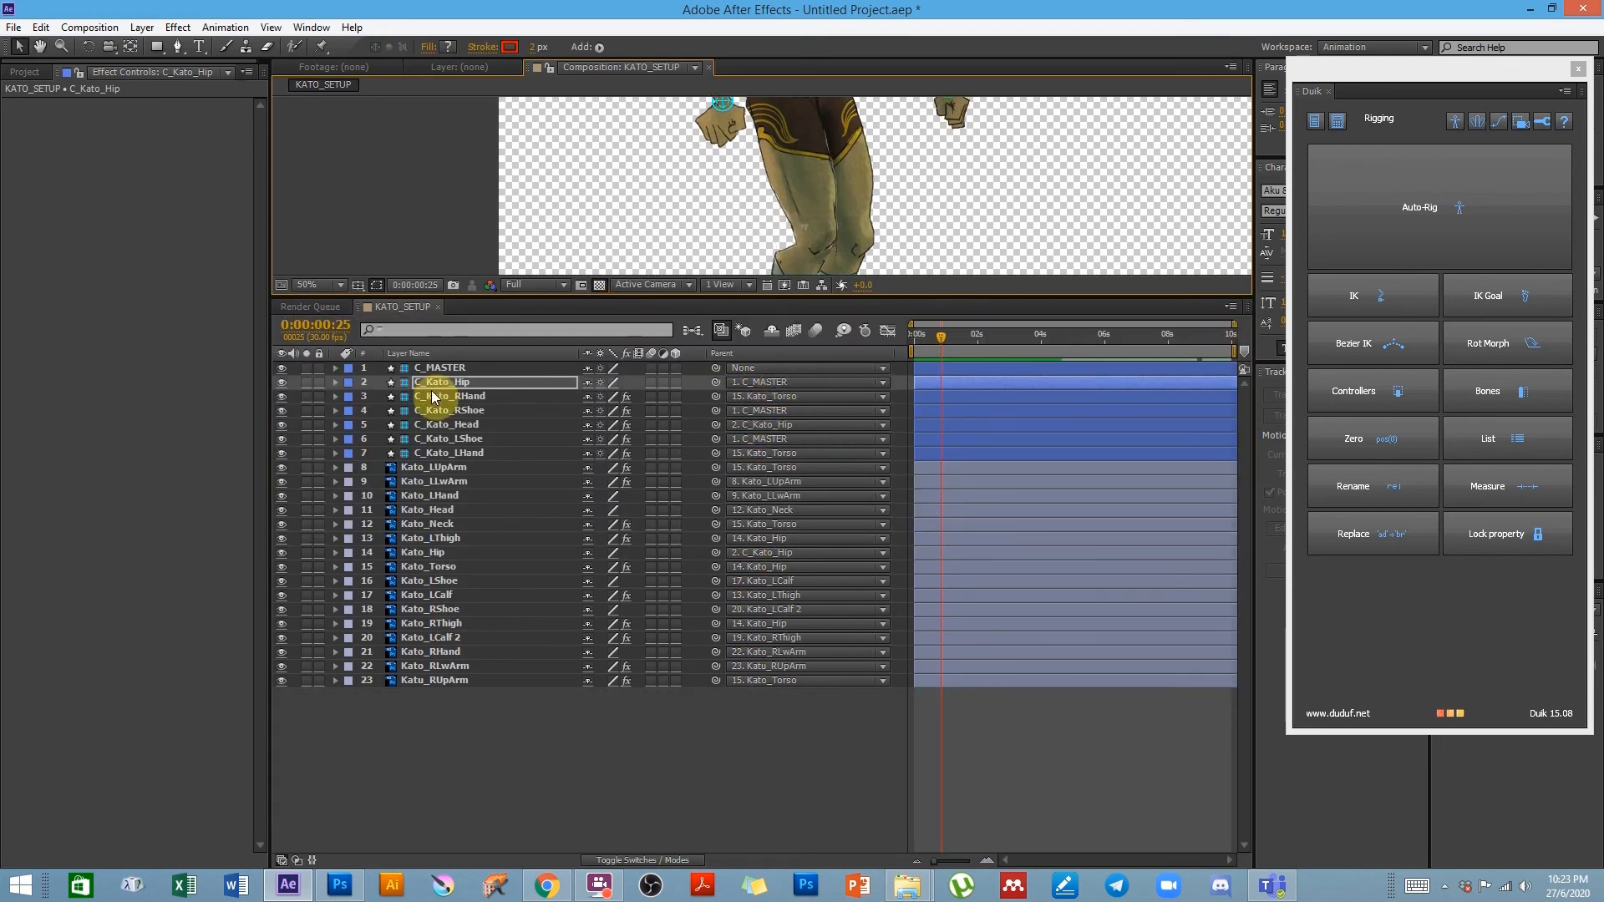
left_click(443, 368)
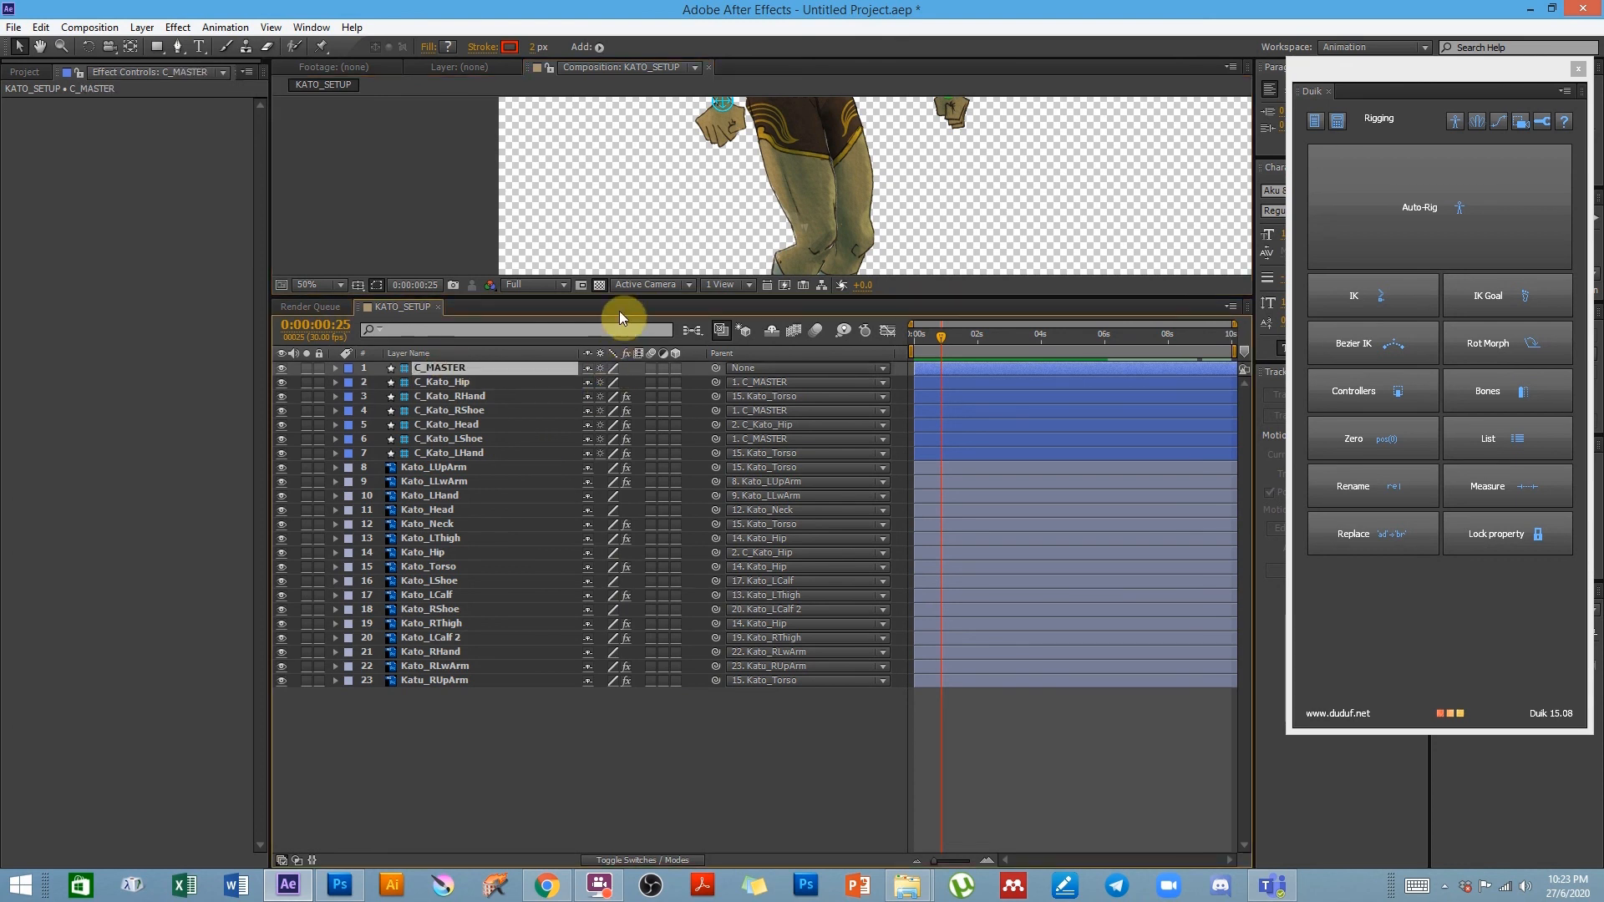
left_click_drag(617, 299, 617, 341)
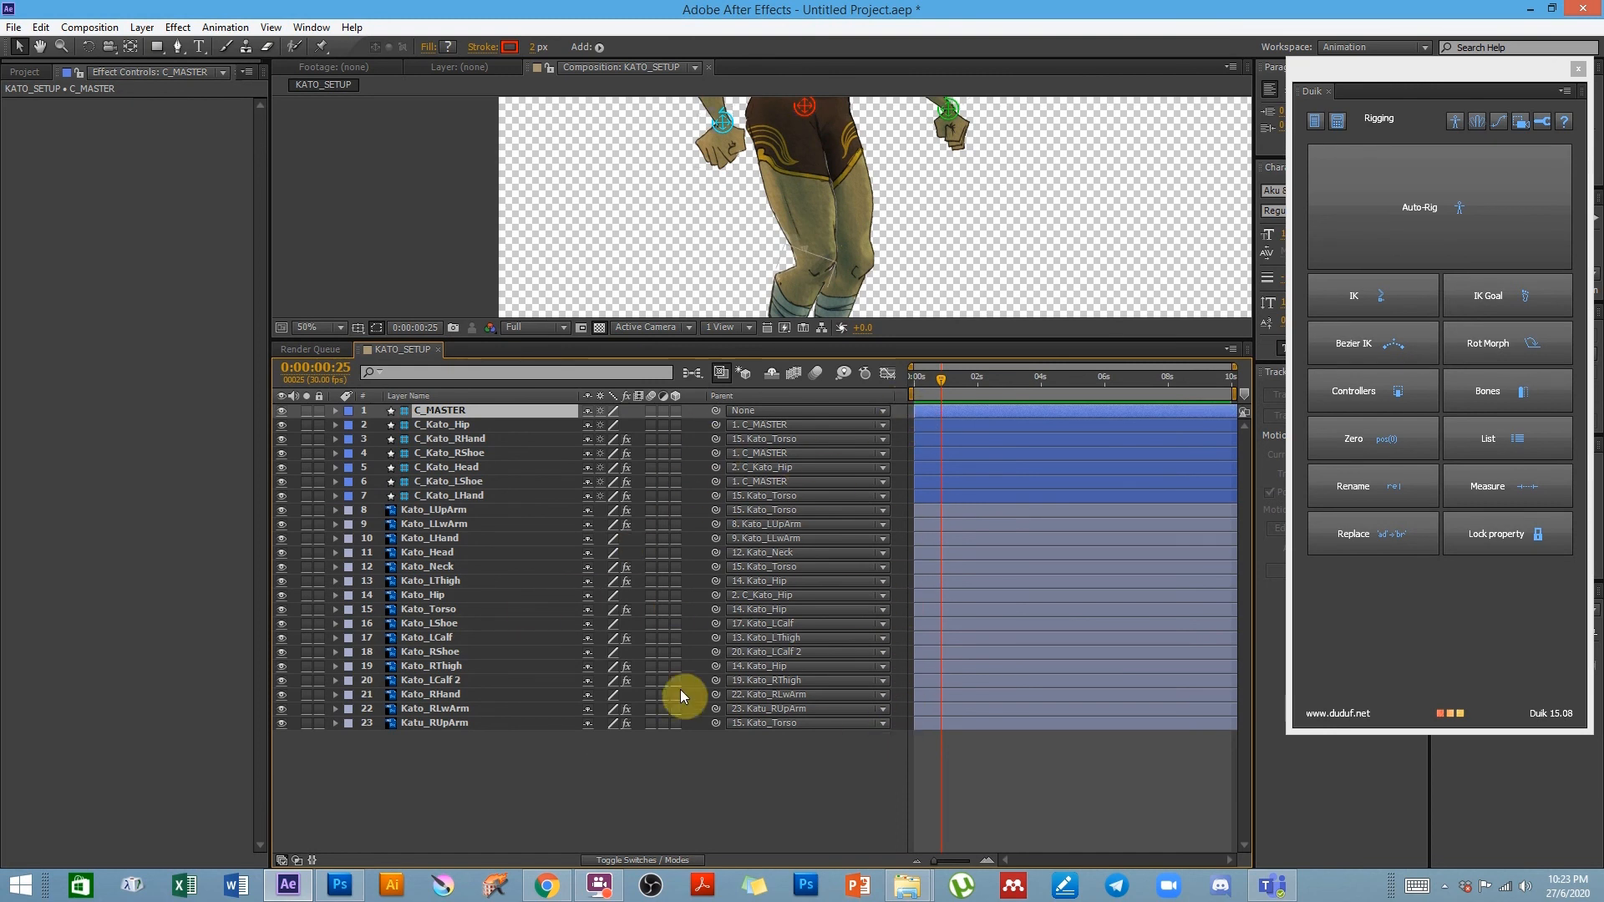
mouse_move(628, 340)
left_mouse_down()
mouse_move(626, 513)
mouse_move(637, 323)
left_mouse_up()
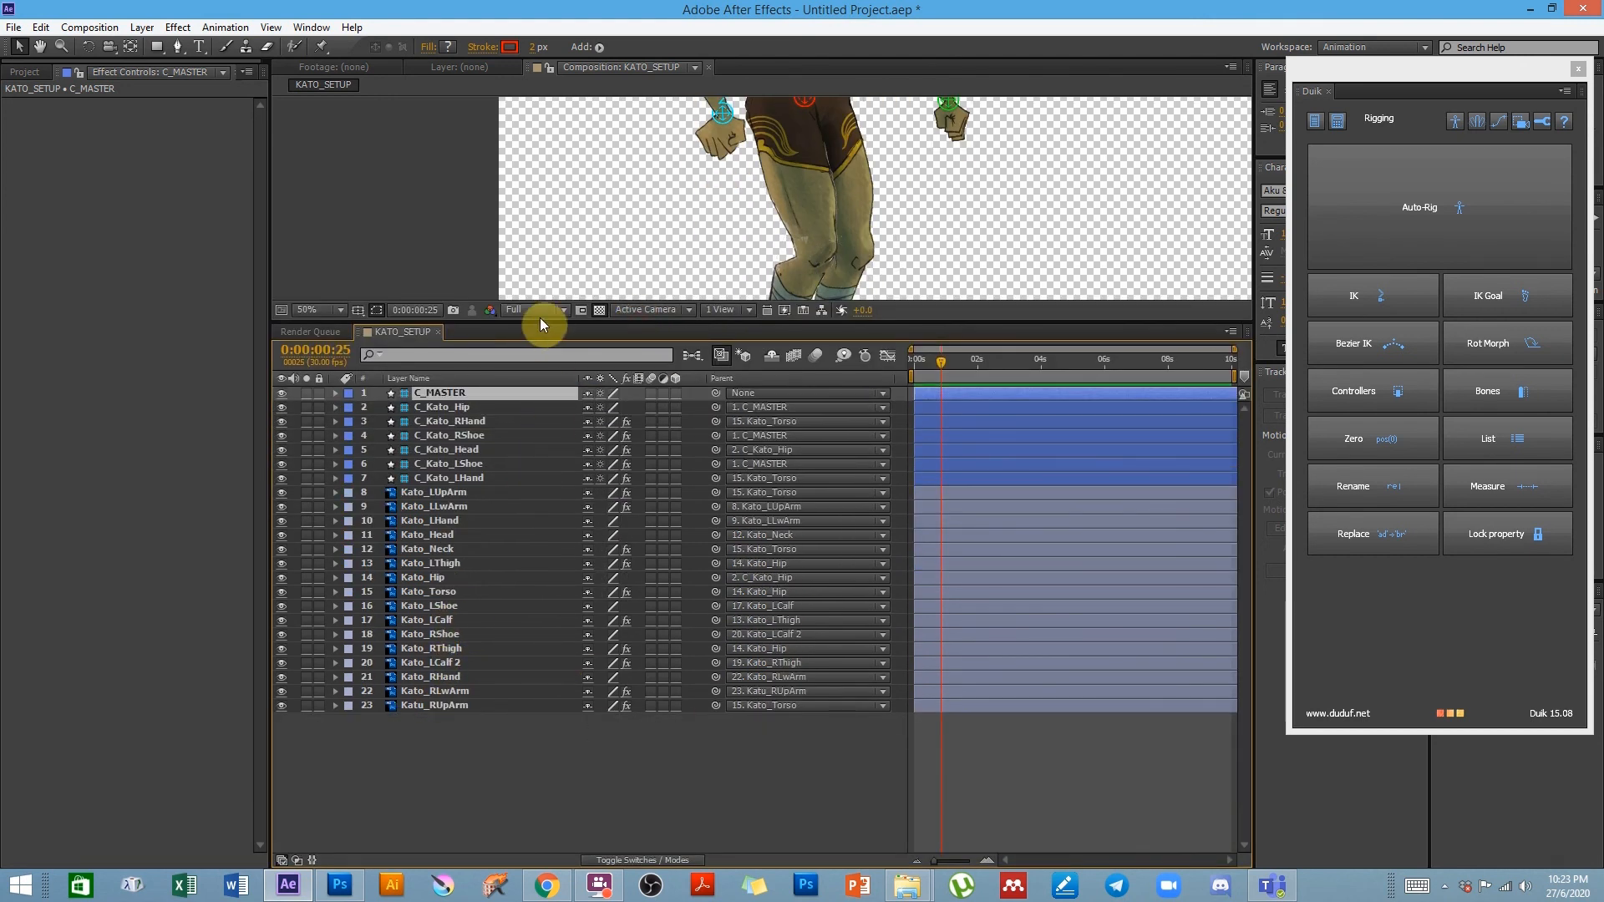
left_click_drag(540, 321, 538, 505)
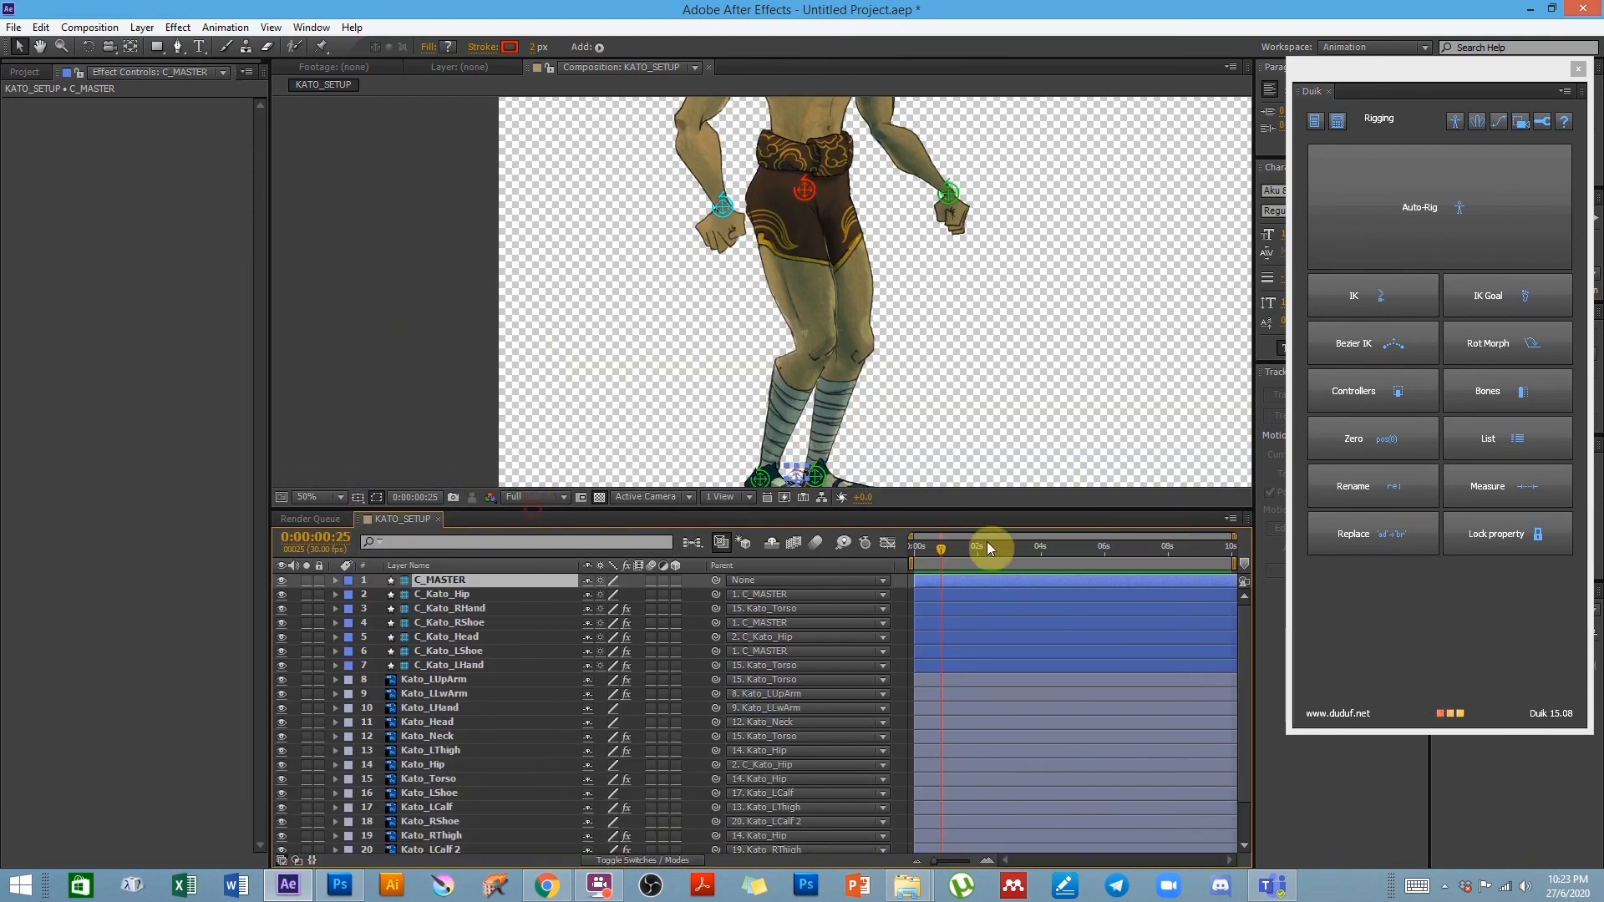
scroll(861, 376, "down", 2)
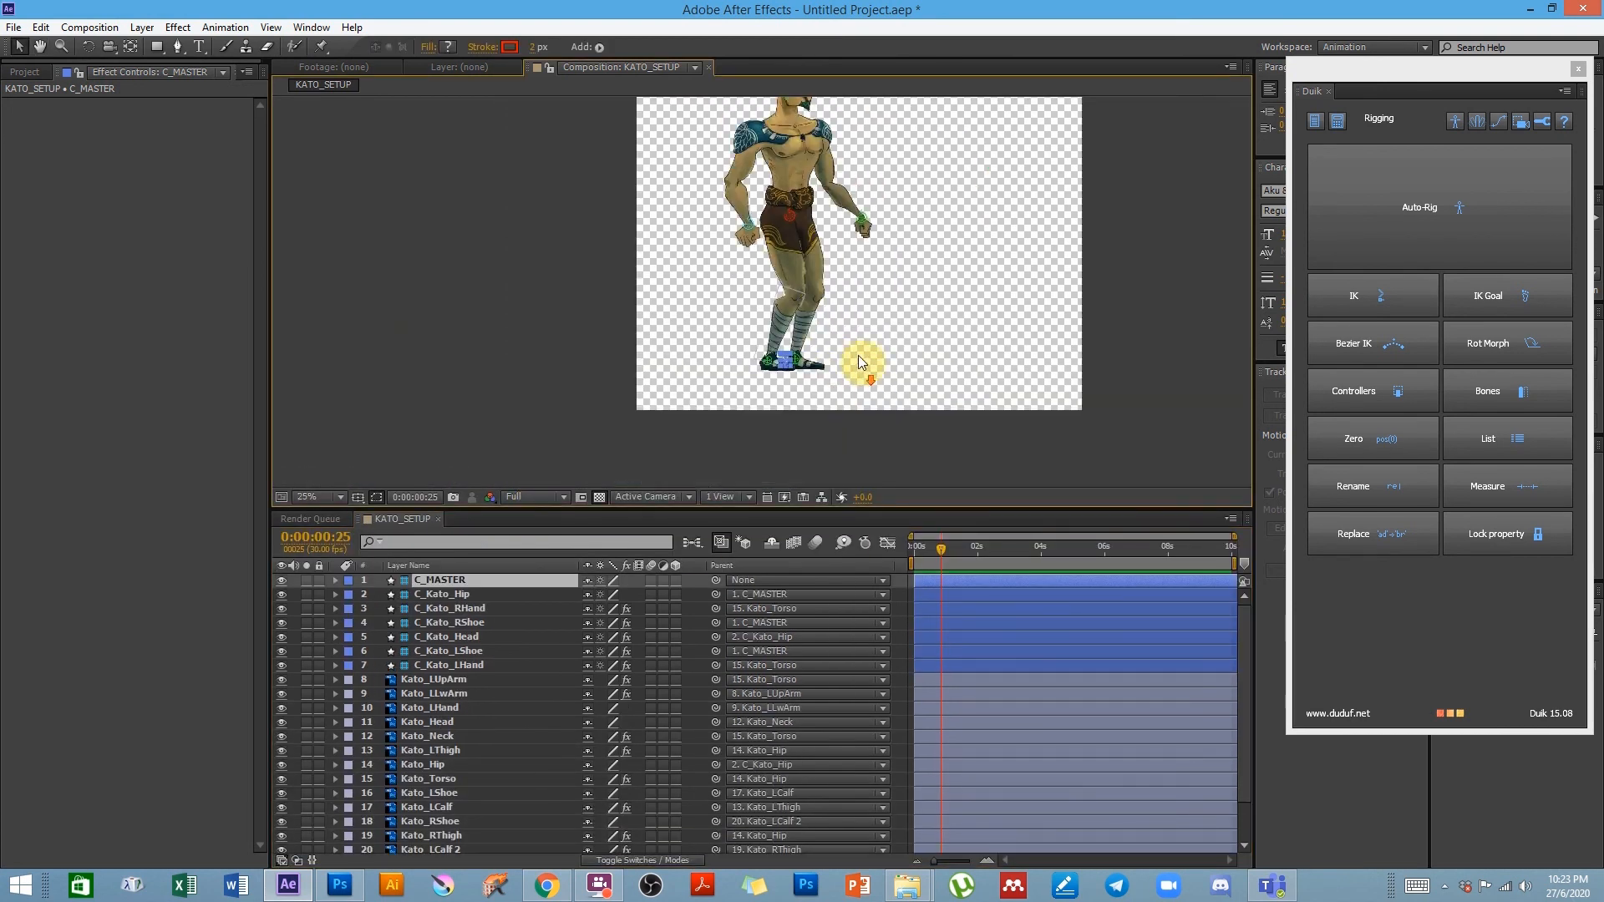
left_click_drag(826, 291, 830, 290)
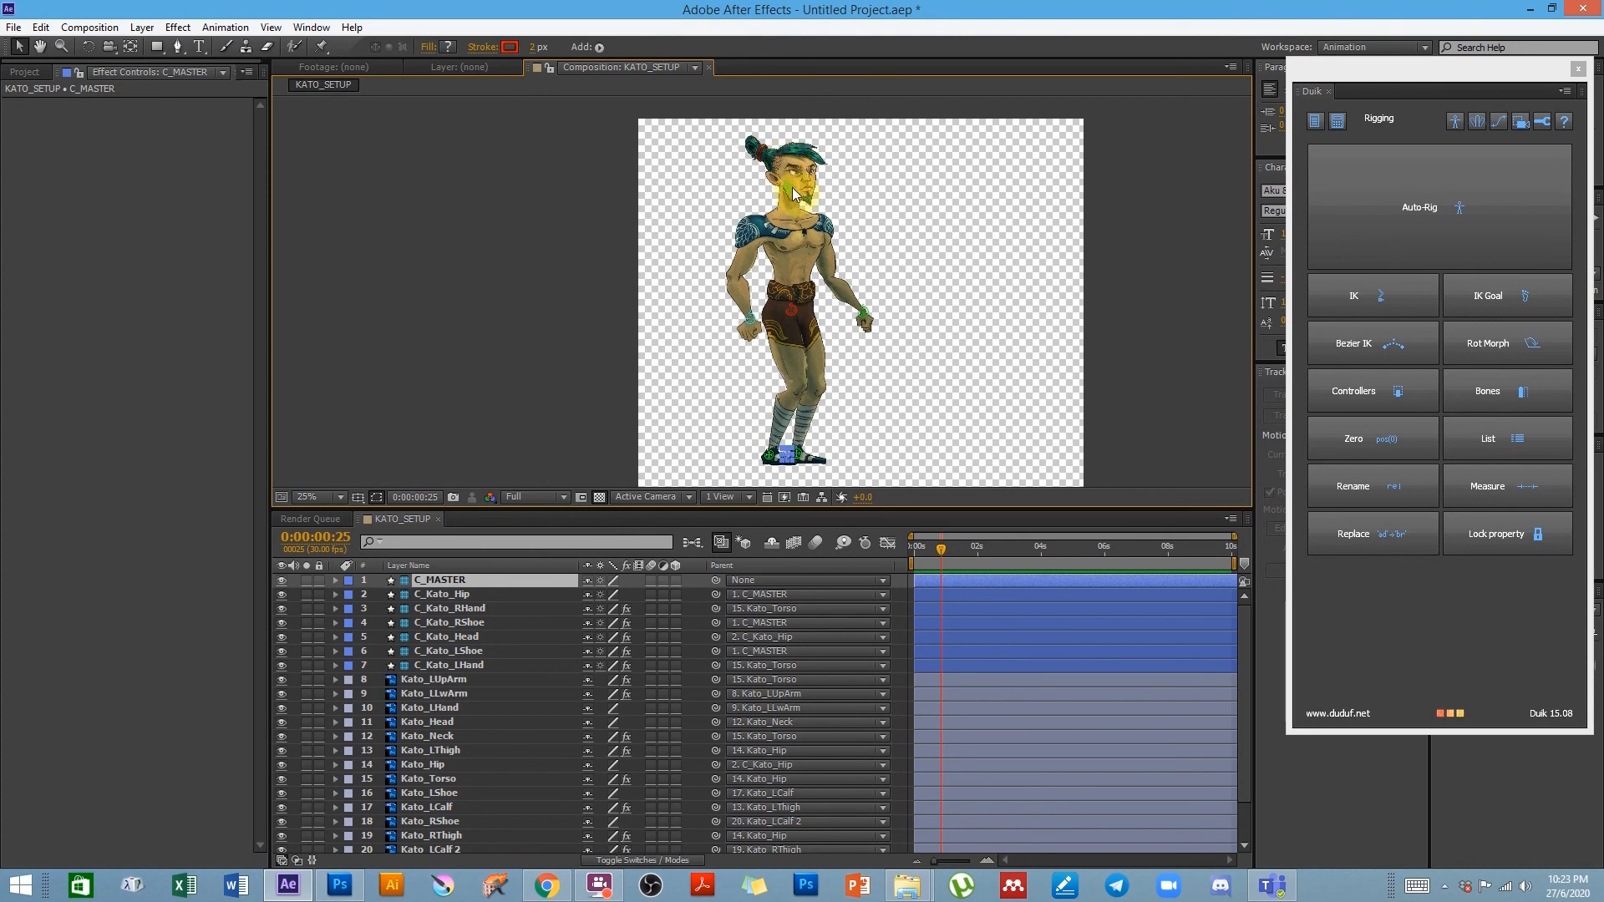
- Test the neck IK by moving the C_Kato_Head controller upward, and undo the movement
left_click_drag(793, 188, 792, 154)
key("ctrl+z")
key("ctrl+z")
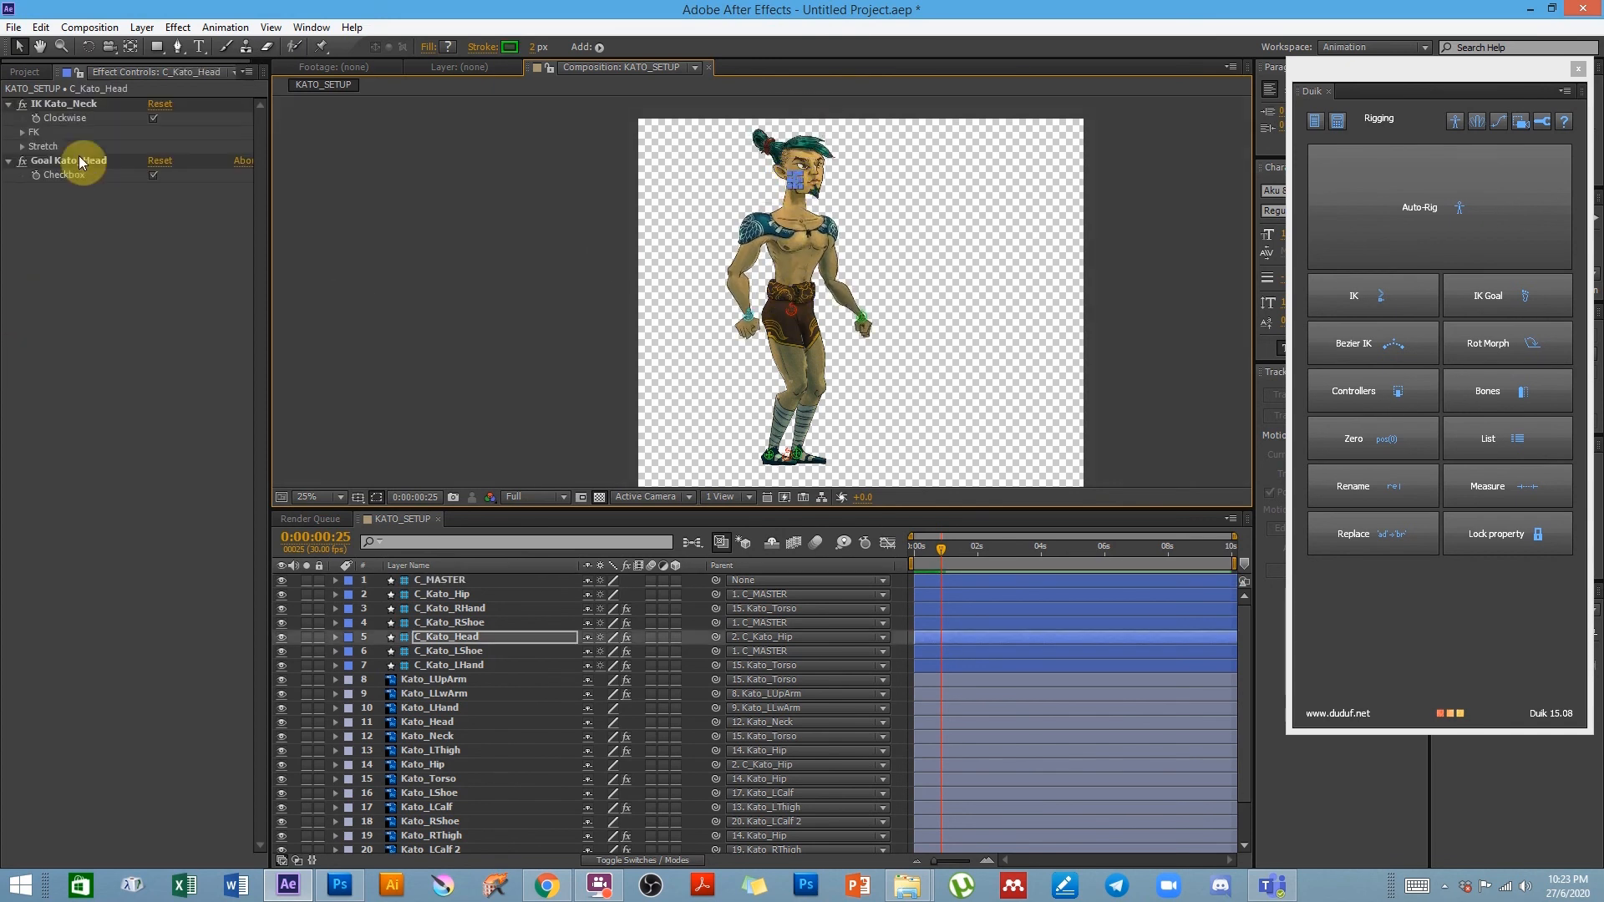
- Turn off Auto-Stretch for IK Kato_Neck on C_Kato_Head, and move the head controller to test the neck
left_click(23, 146)
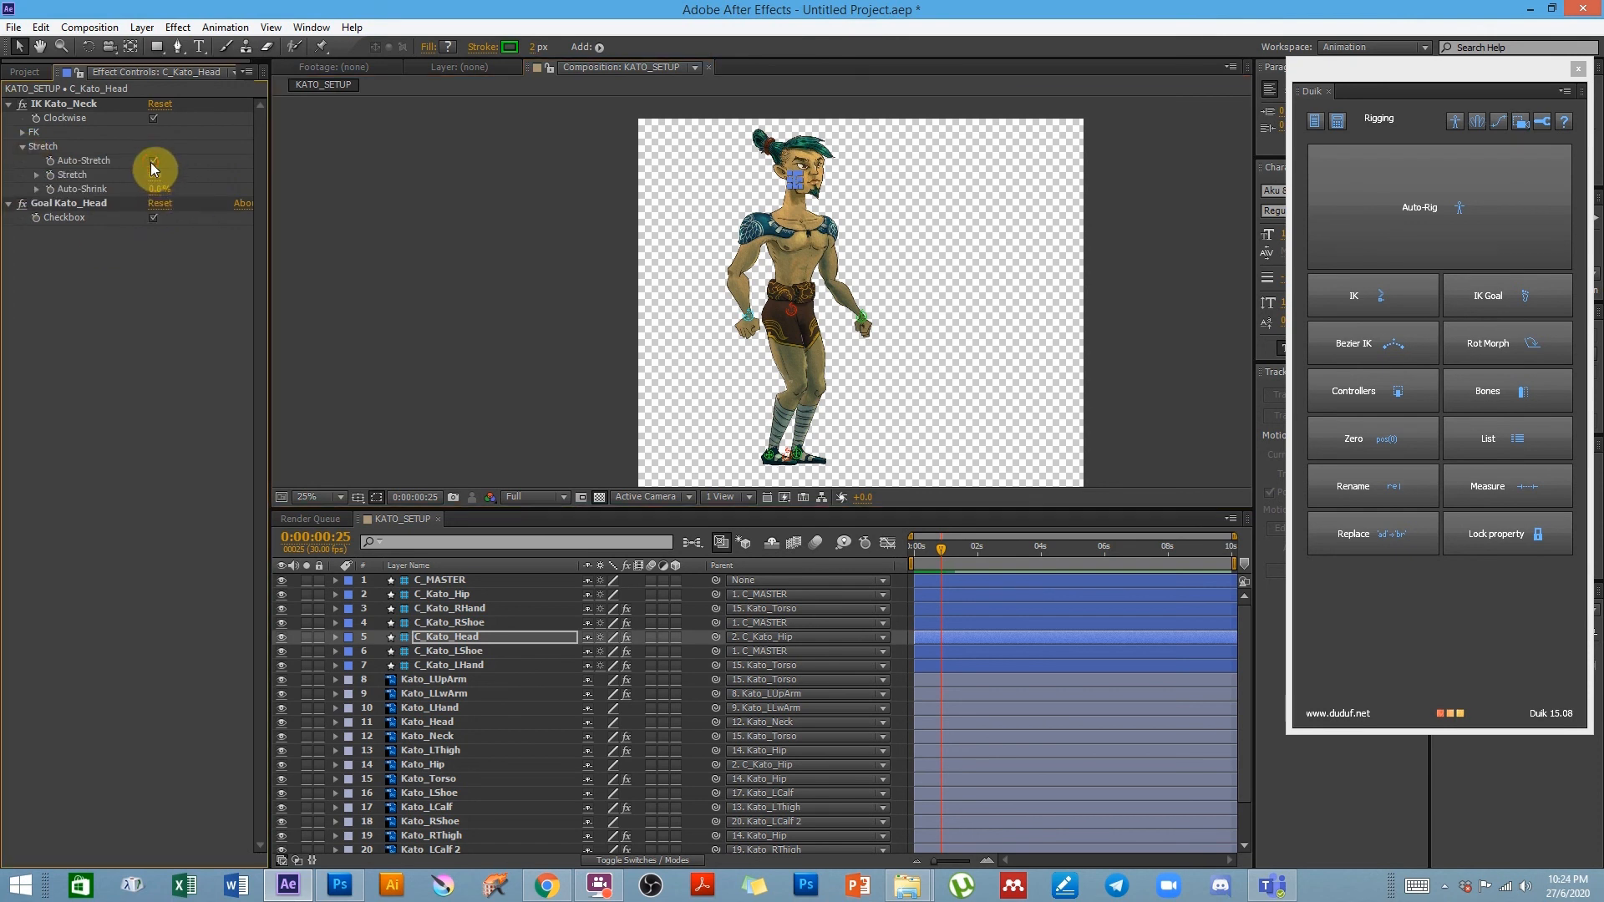
left_click(153, 161)
left_click(839, 198)
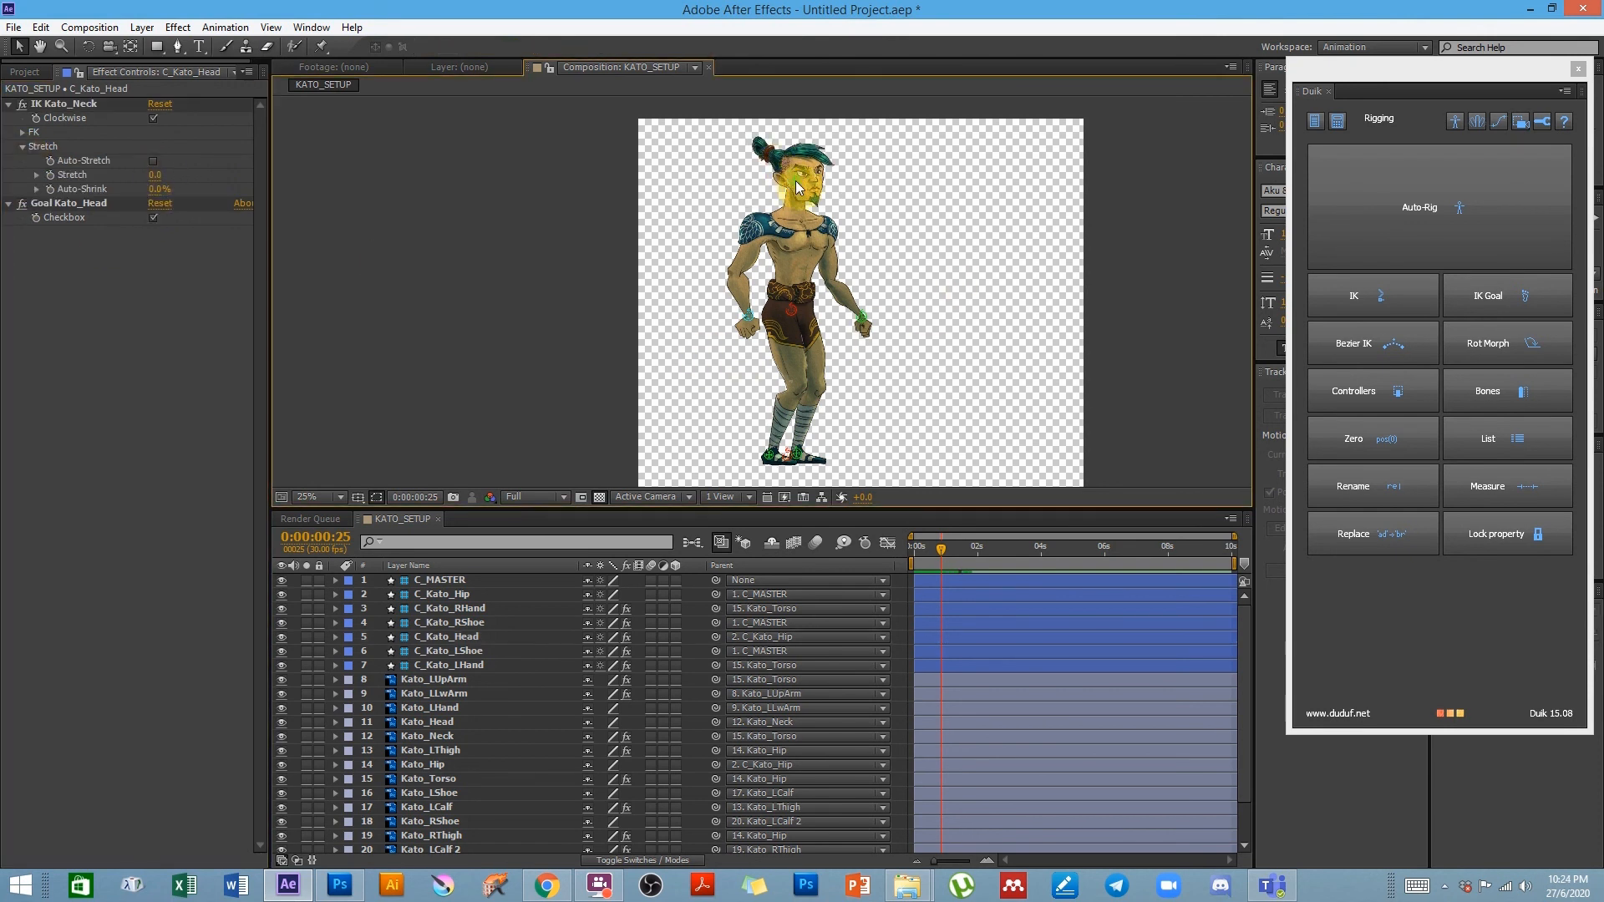
left_click_drag(805, 186, 819, 190)
left_click_drag(800, 179, 793, 181)
scroll(870, 246, "up", 1)
key("space")
left_click_drag(751, 371, 728, 607)
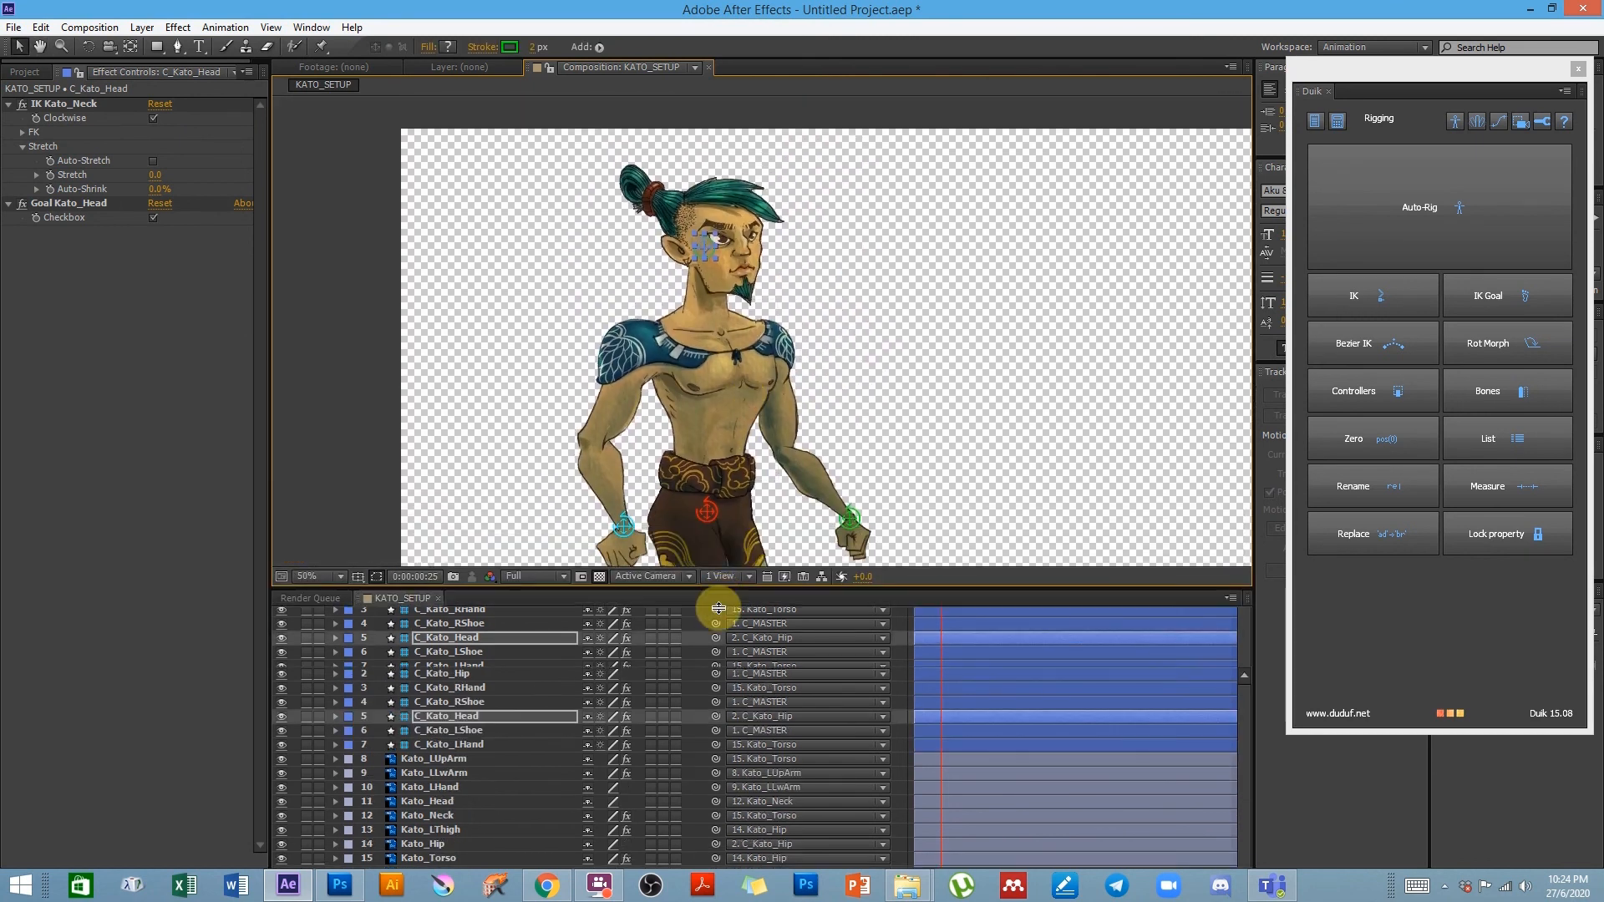
key("space")
left_click_drag(735, 531, 729, 451)
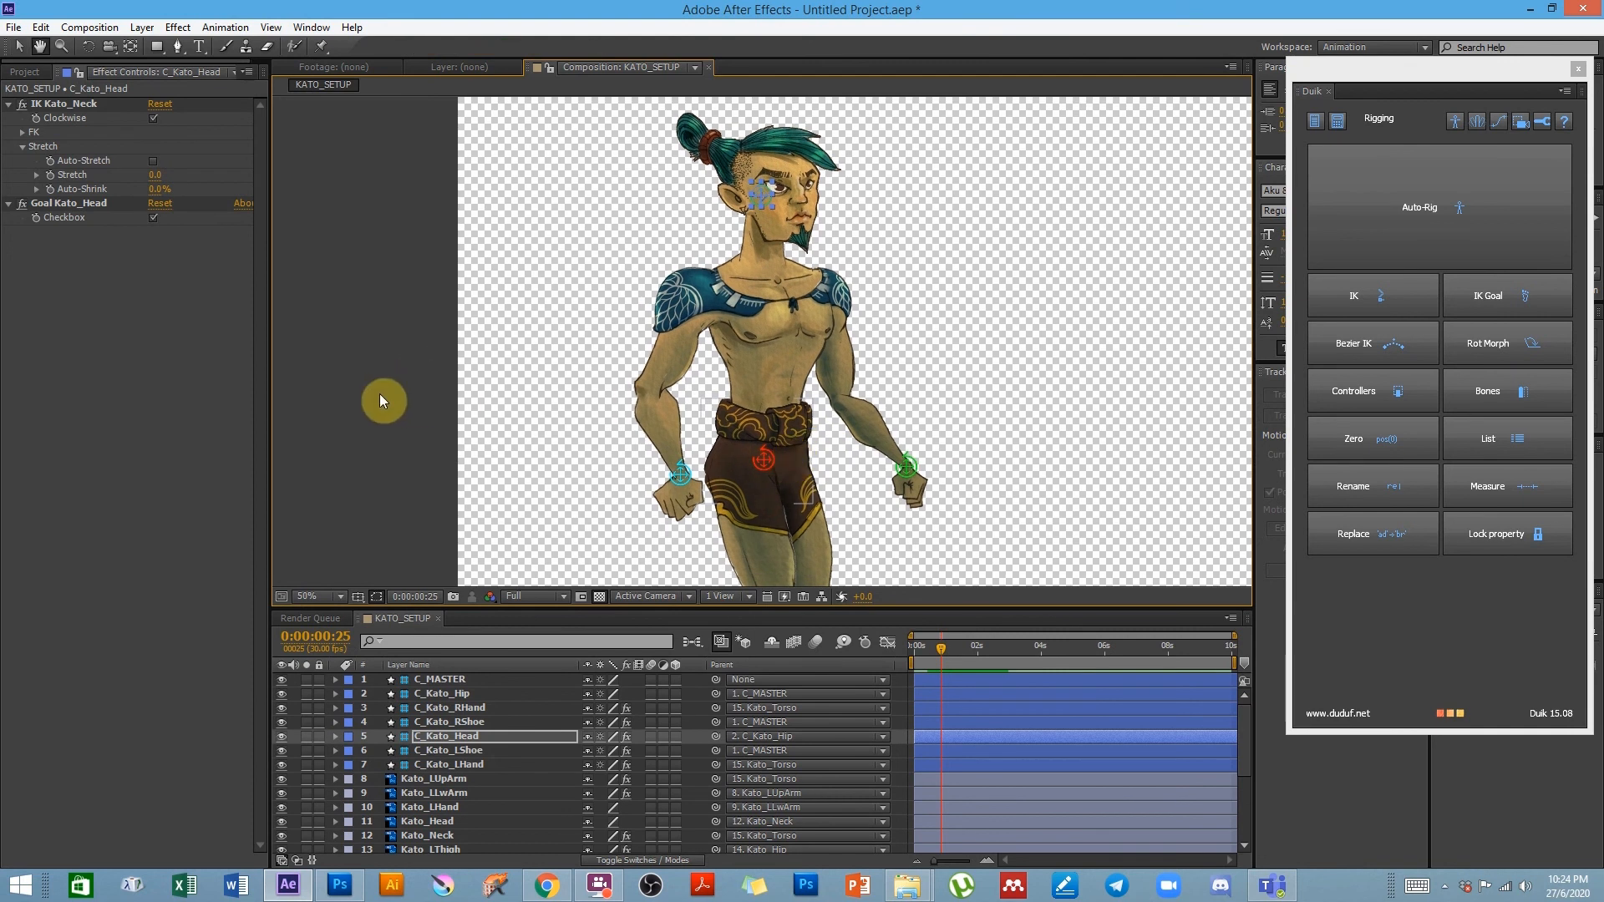
- Crop the composition to a region of interest drawn closely around the whole character
left_click(32, 73)
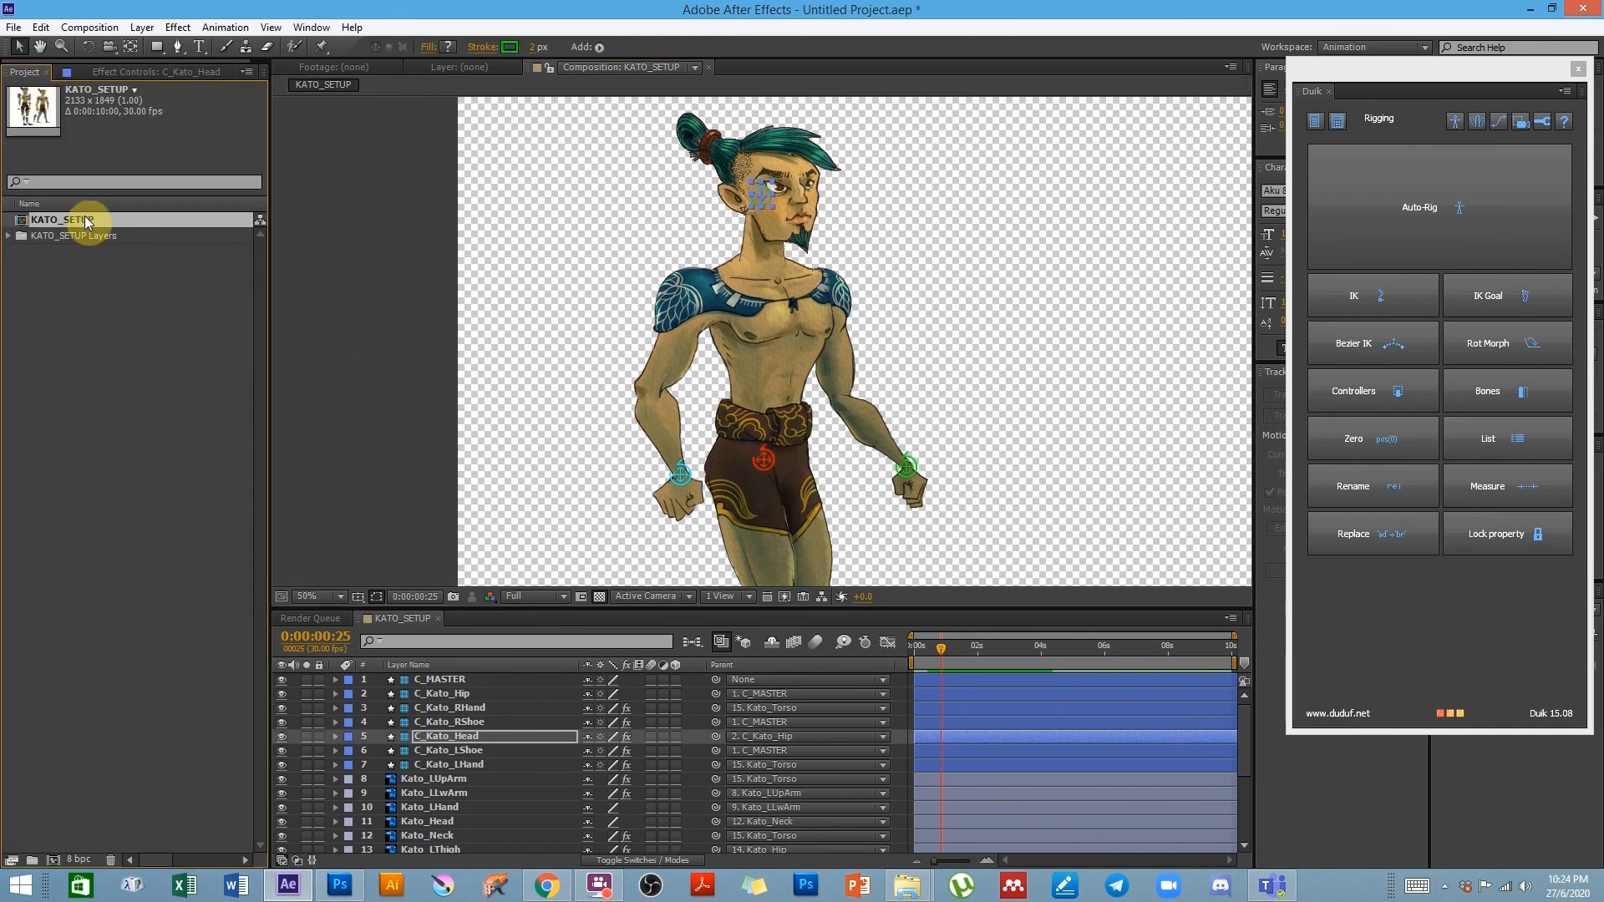
key("comma")
key("comma")
left_click_drag(844, 521, 853, 455)
left_click(580, 598)
left_click_drag(673, 161, 869, 517)
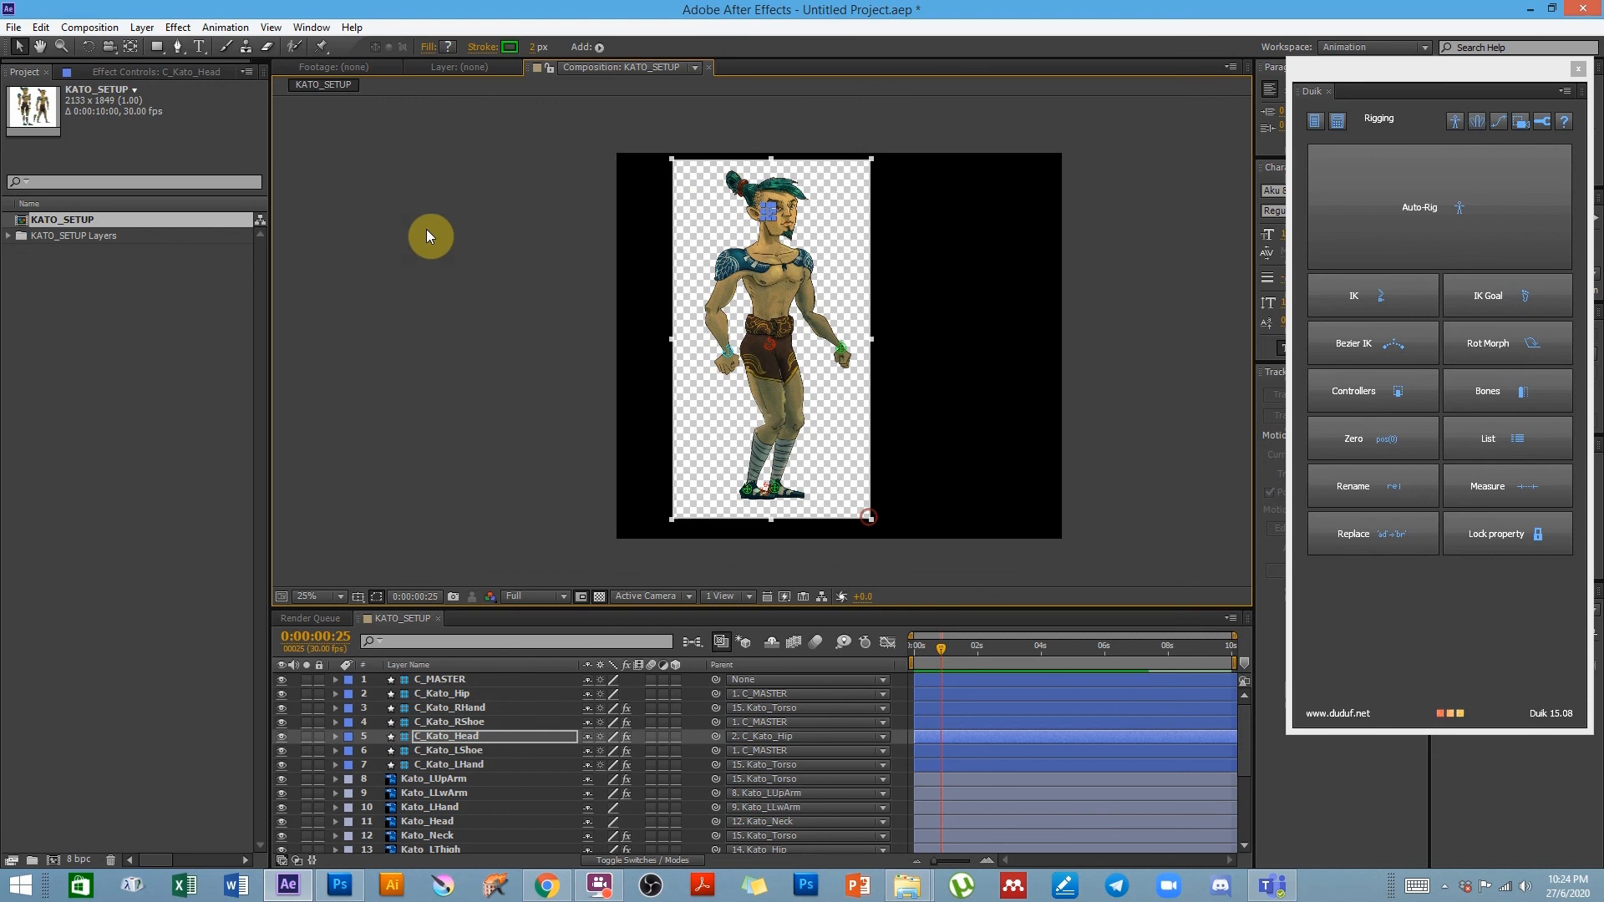
left_click(89, 26)
left_click(96, 129)
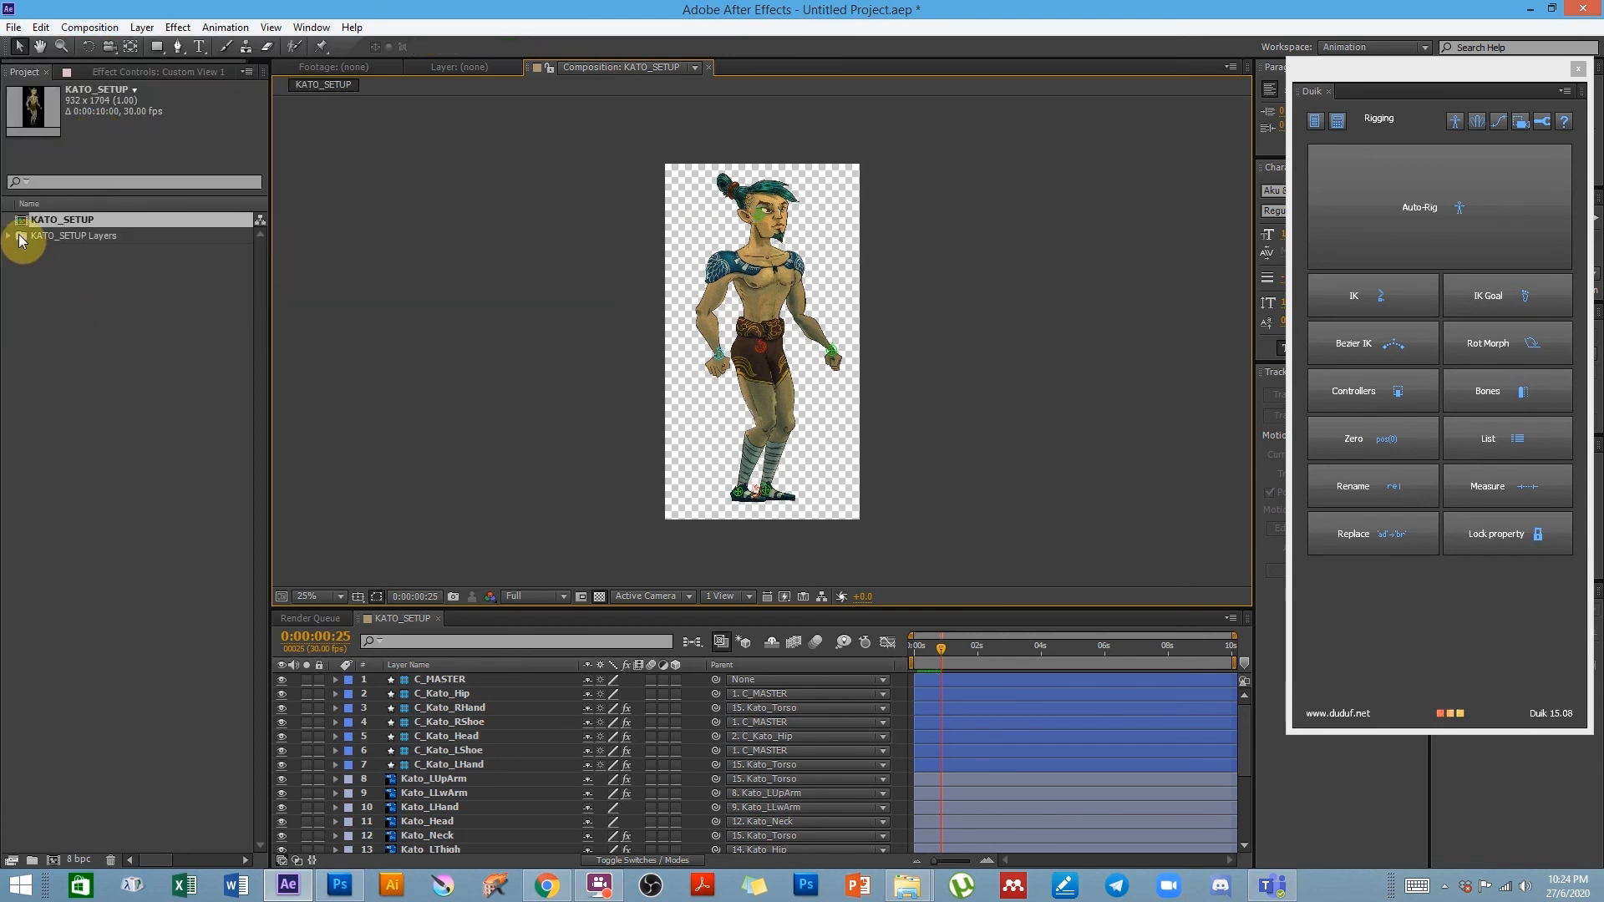
- Rename the KATO_SETUP composition as KATO_RIG READY
key("Return")
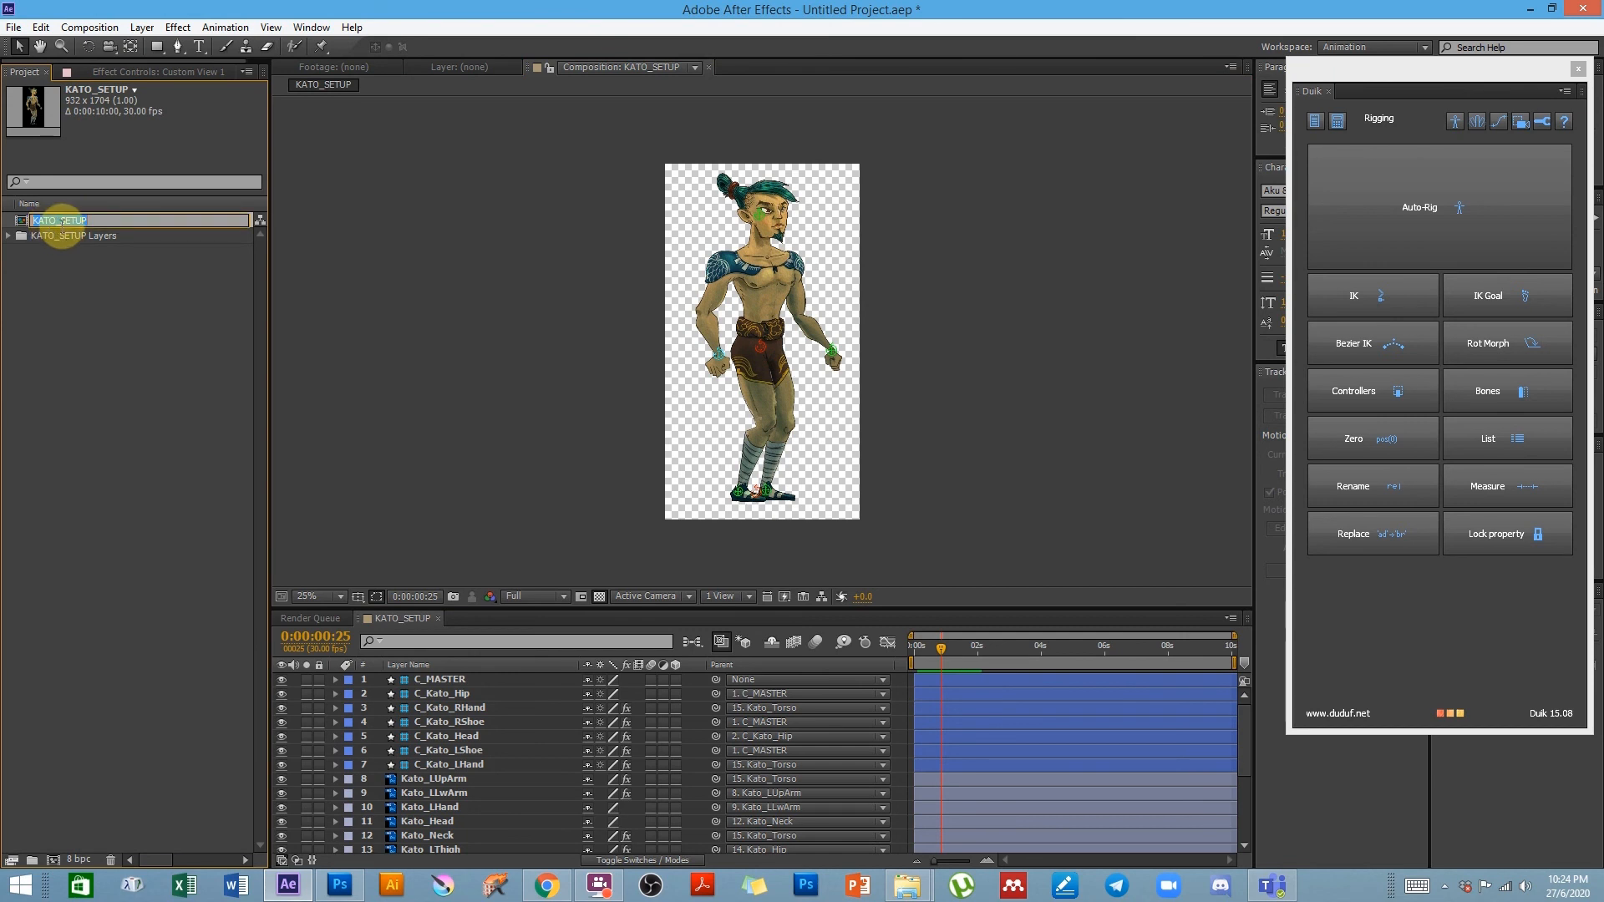
left_click_drag(63, 222, 150, 222)
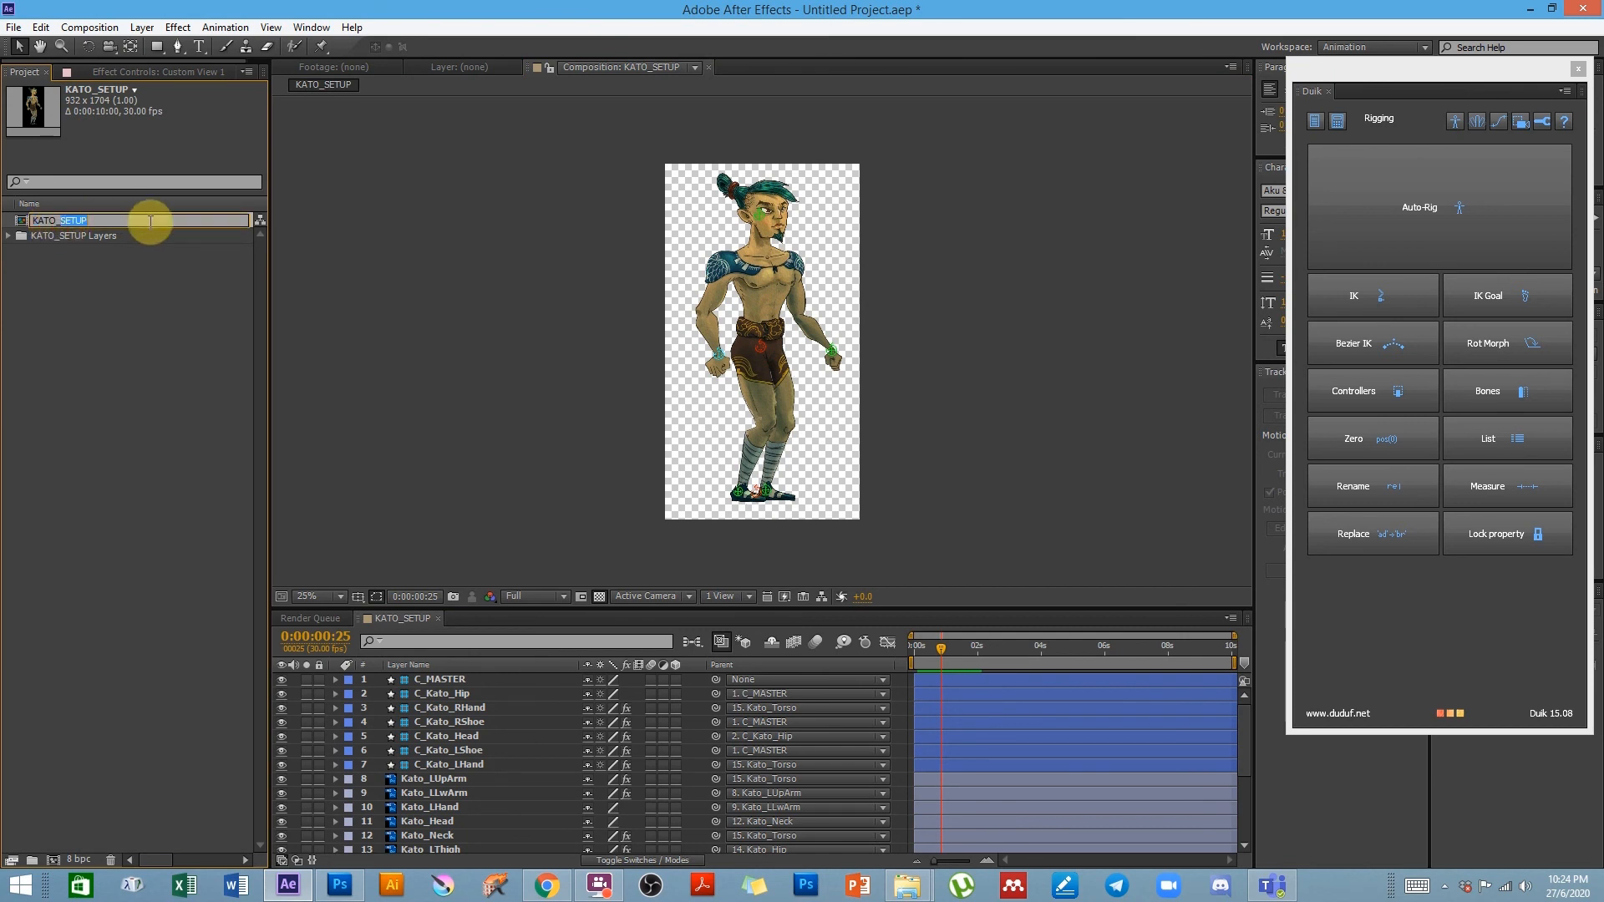
type("RIG READY")
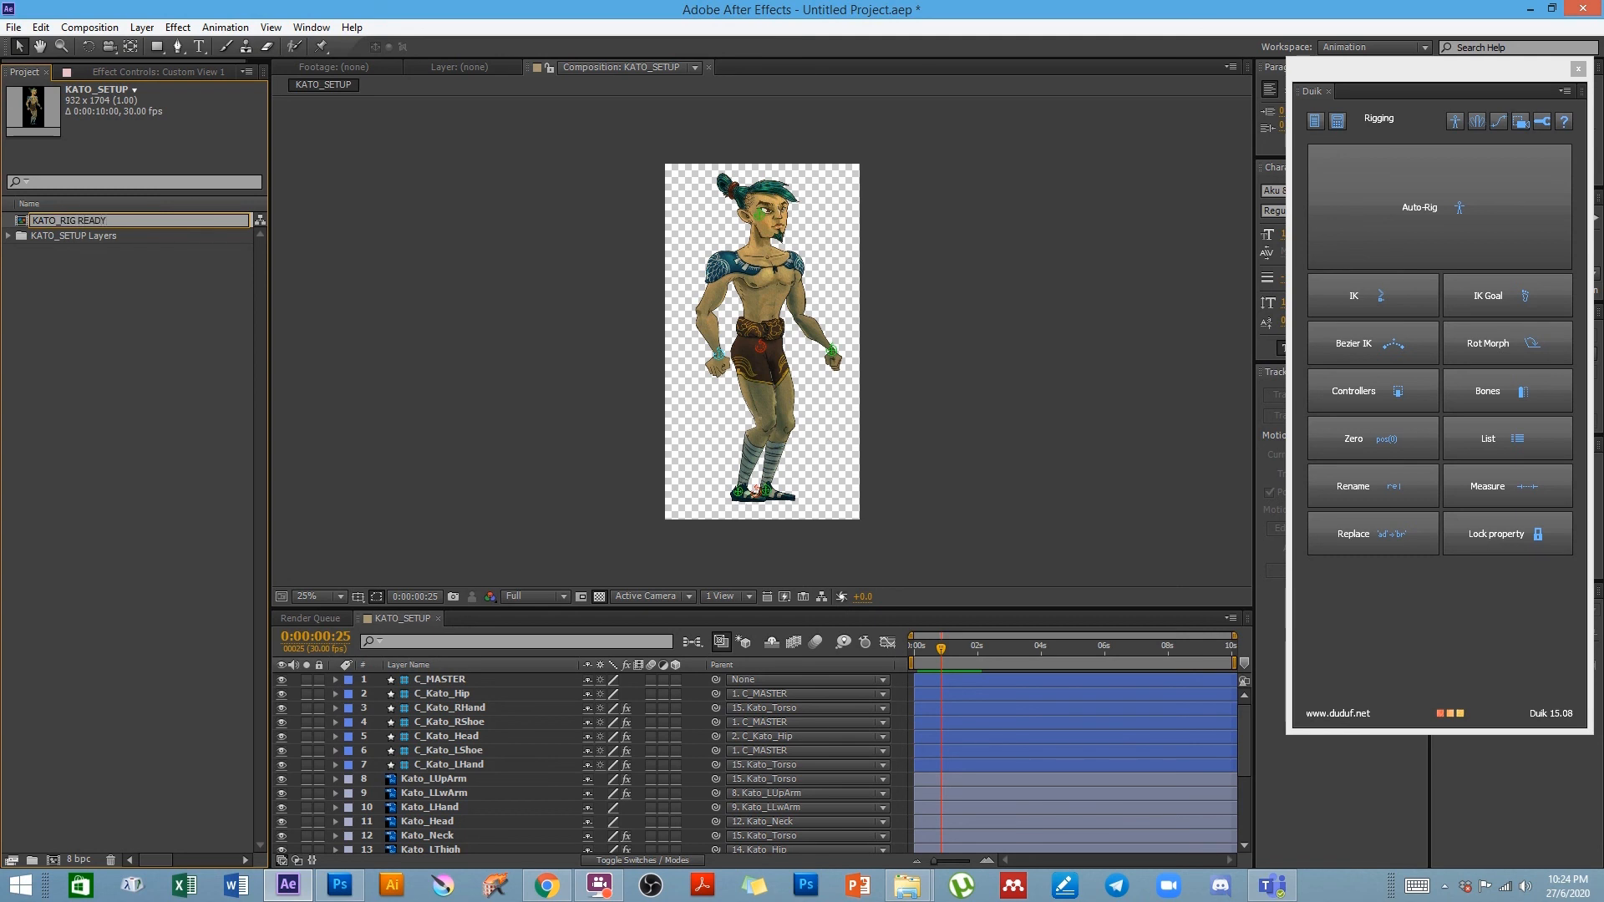
key("Return")
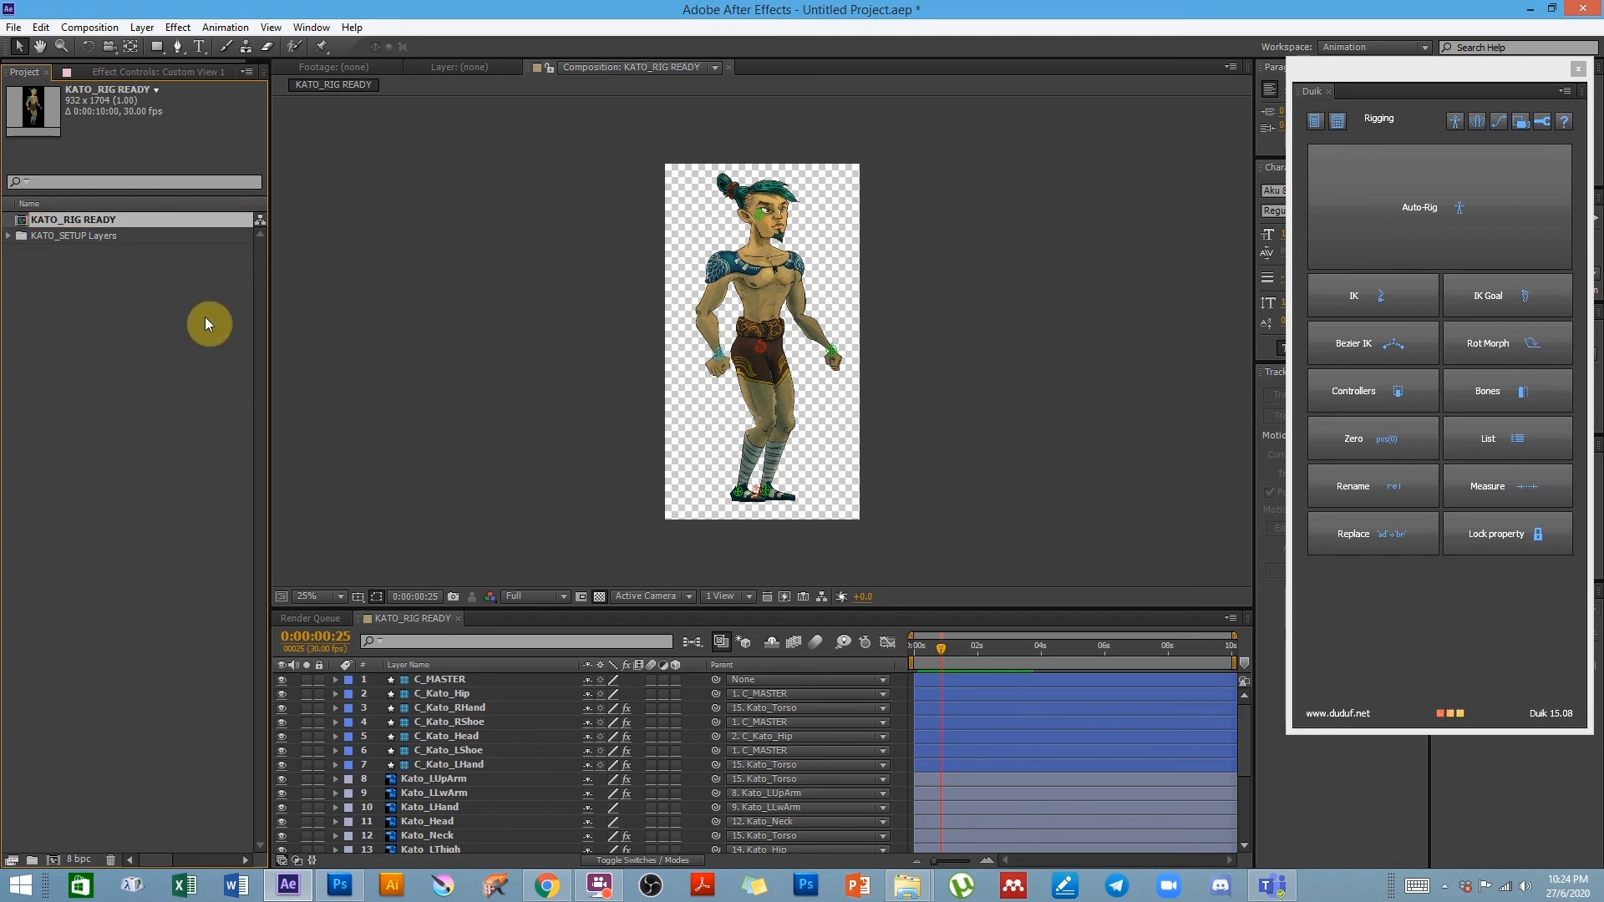
- Duplicate the KATO_RIG READY composition and name the copy KATO_SC01
left_click(203, 310)
left_click(53, 220)
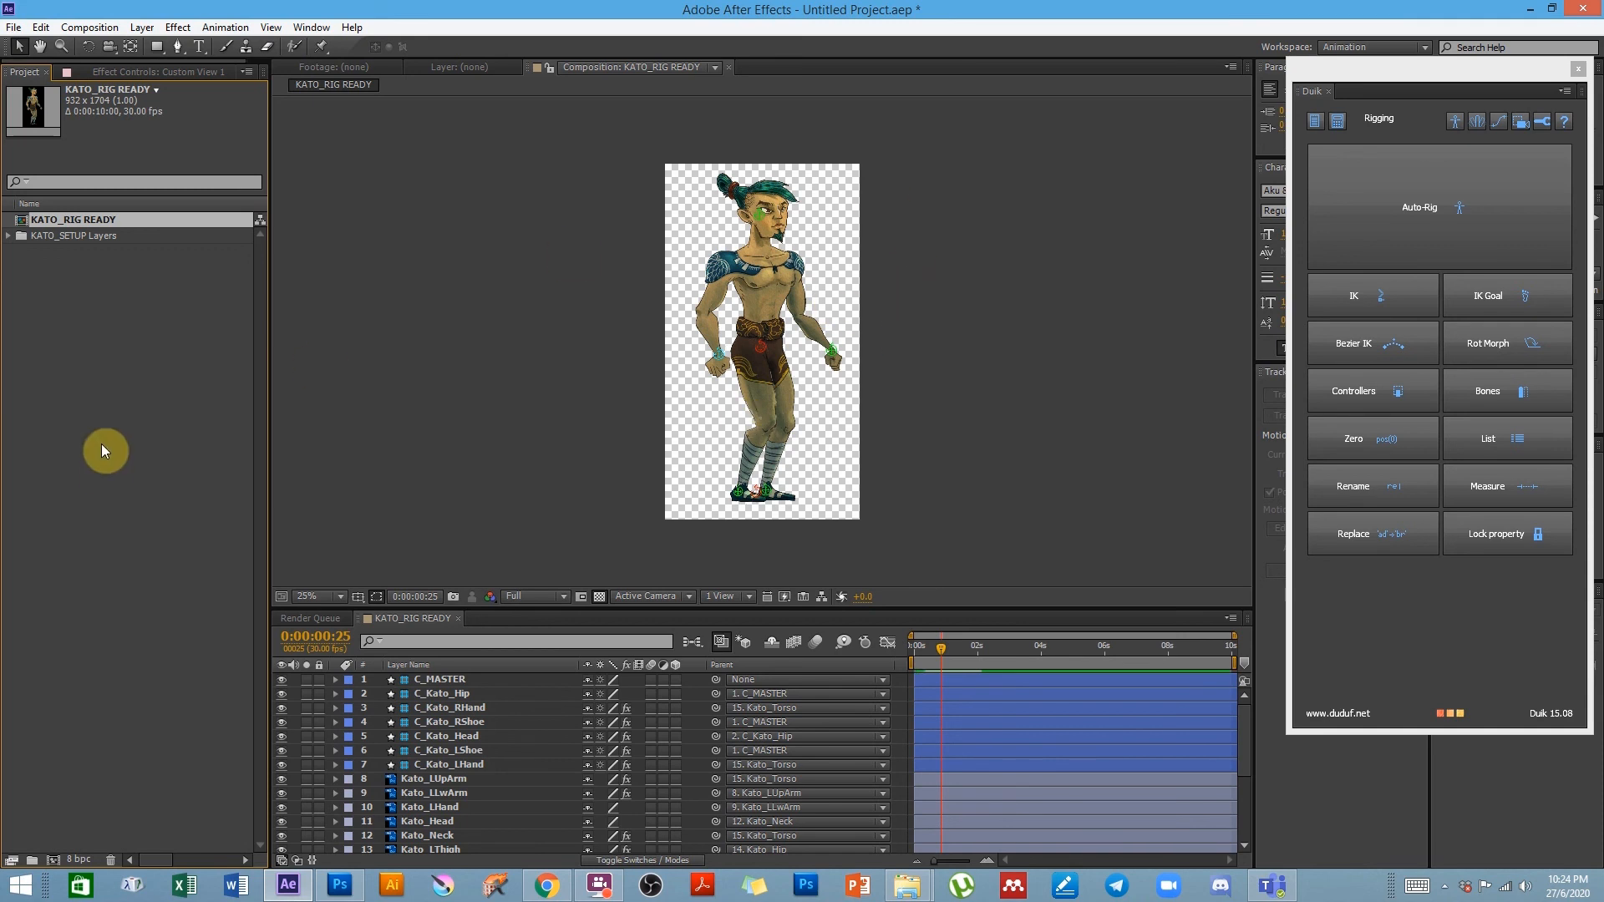
left_click(120, 379)
left_click(59, 220)
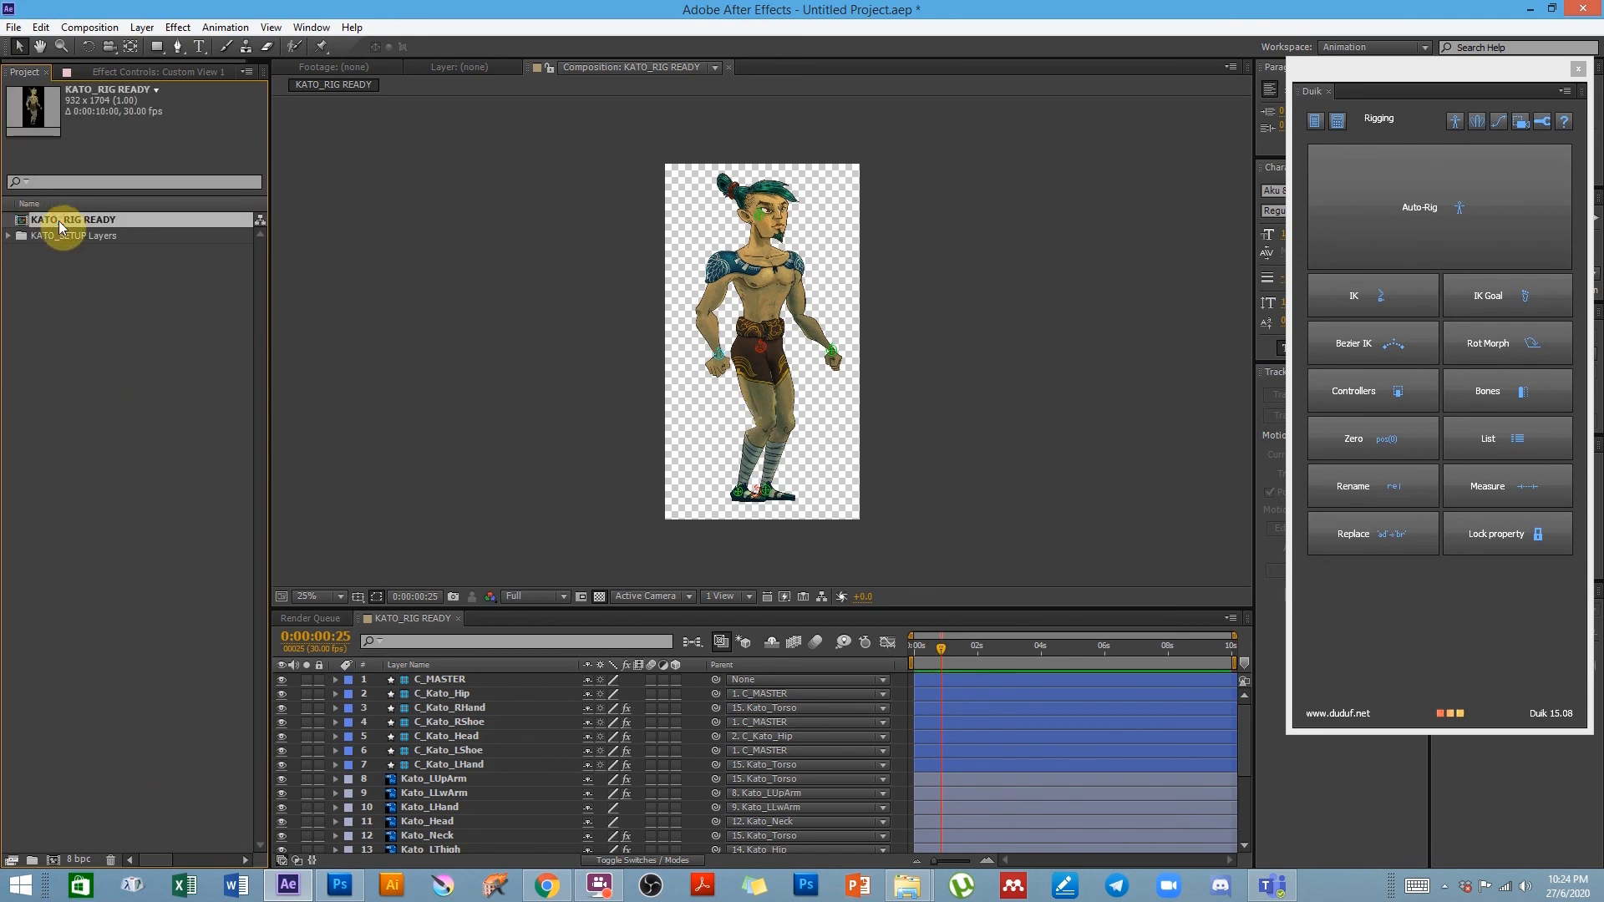
key("ctrl+d")
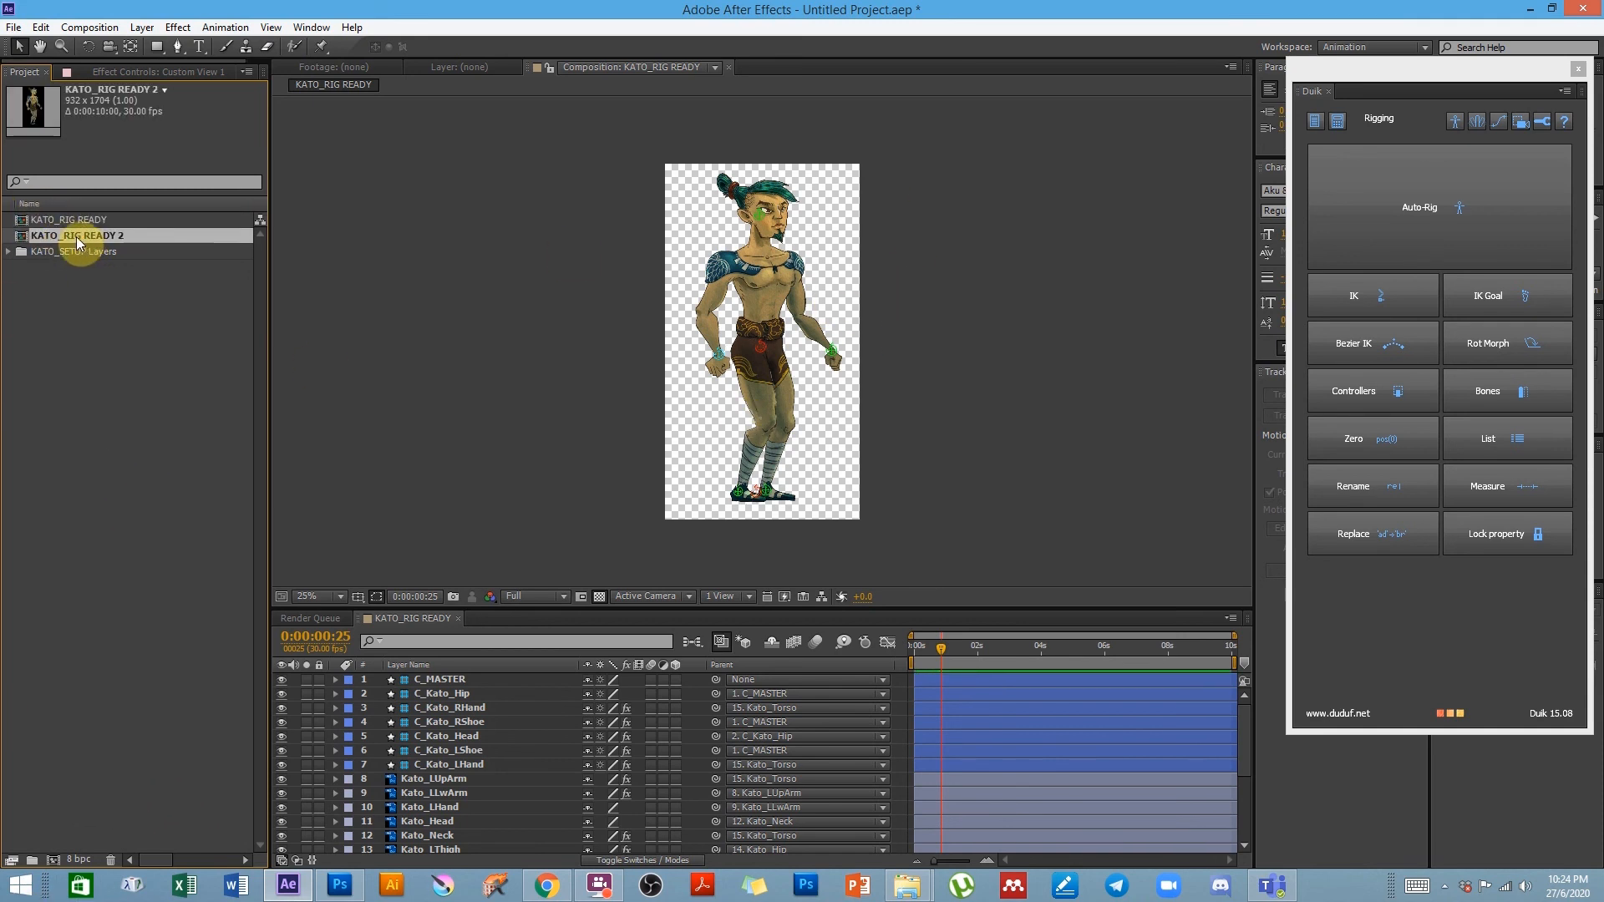
key("Return")
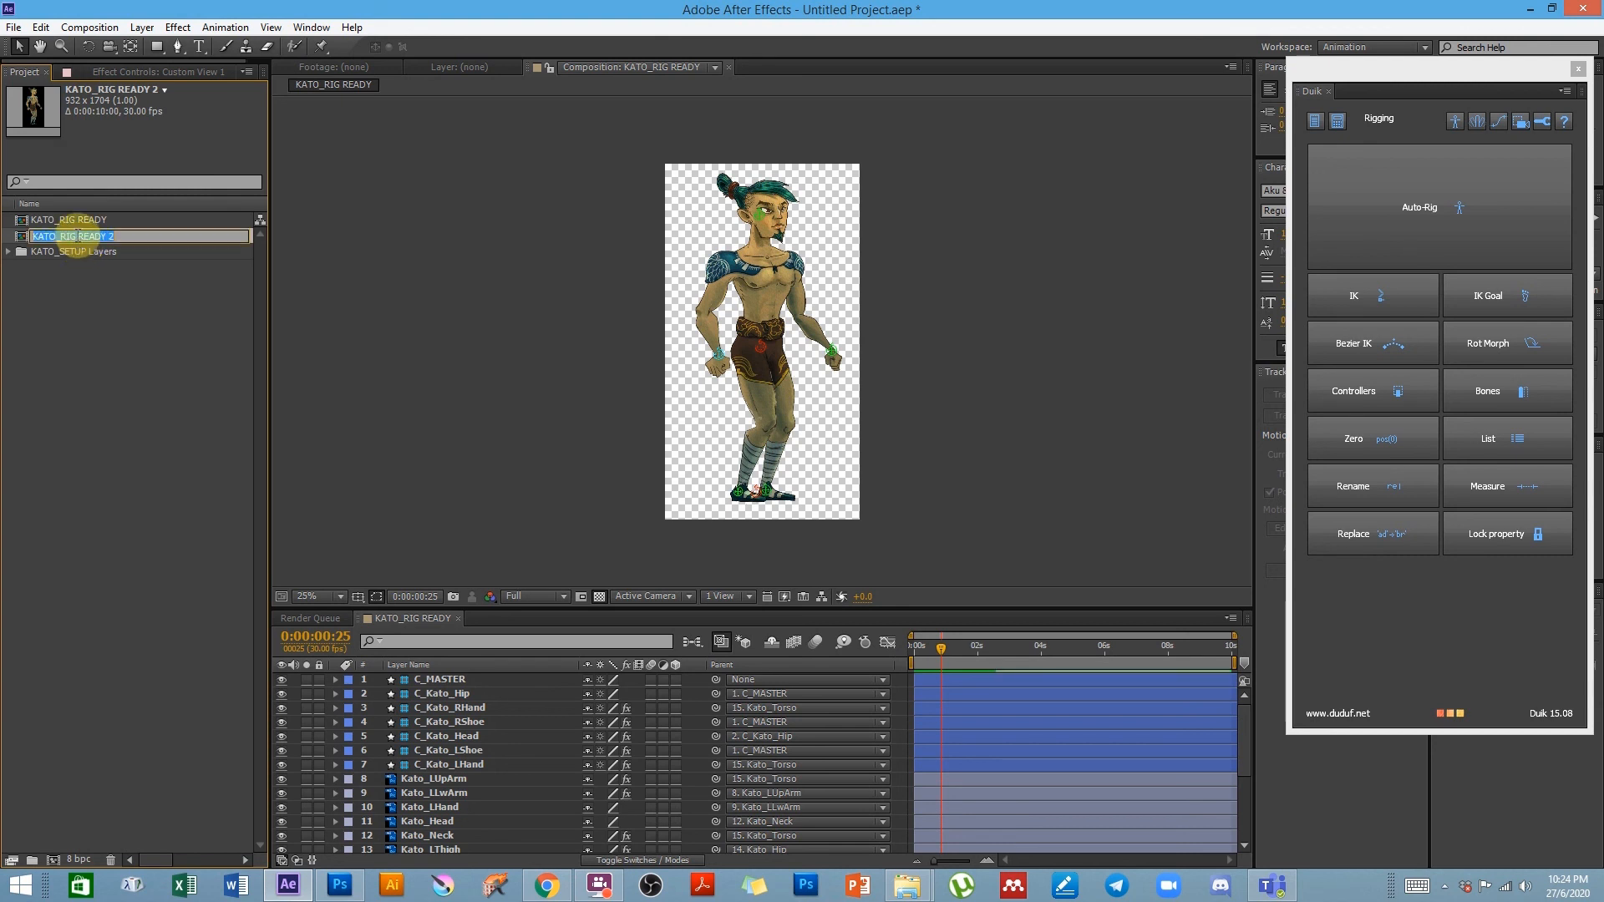
type("KATO_SC0")
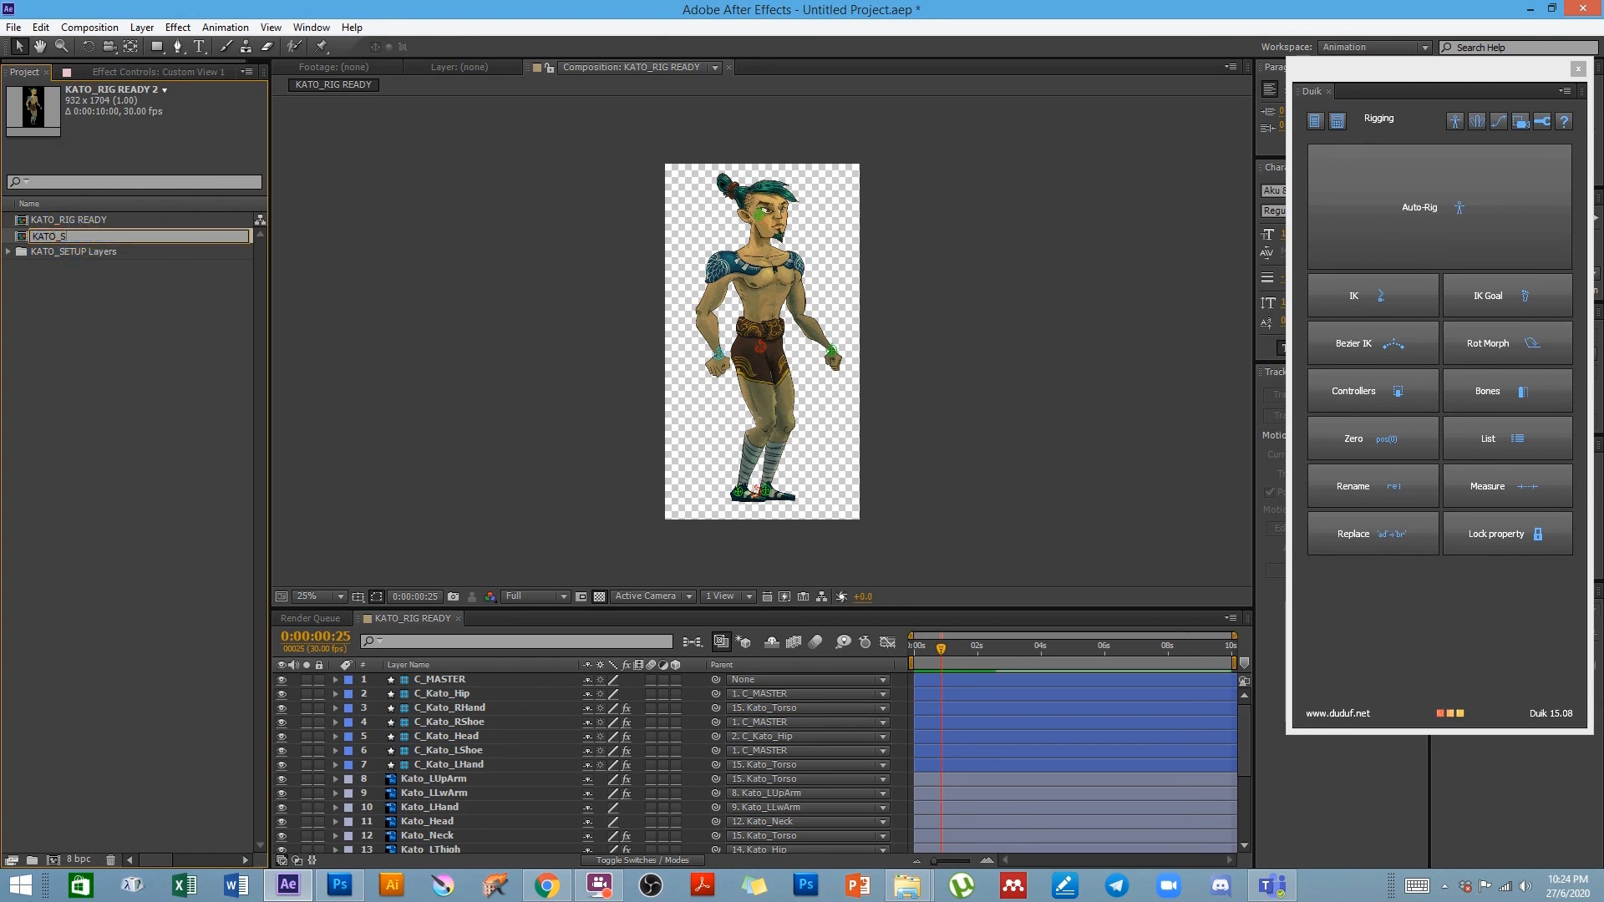
key("Return")
- Set the open KATO_RIG READY composition's size to 1920 x 1080 px
left_click(437, 348)
left_click(104, 32)
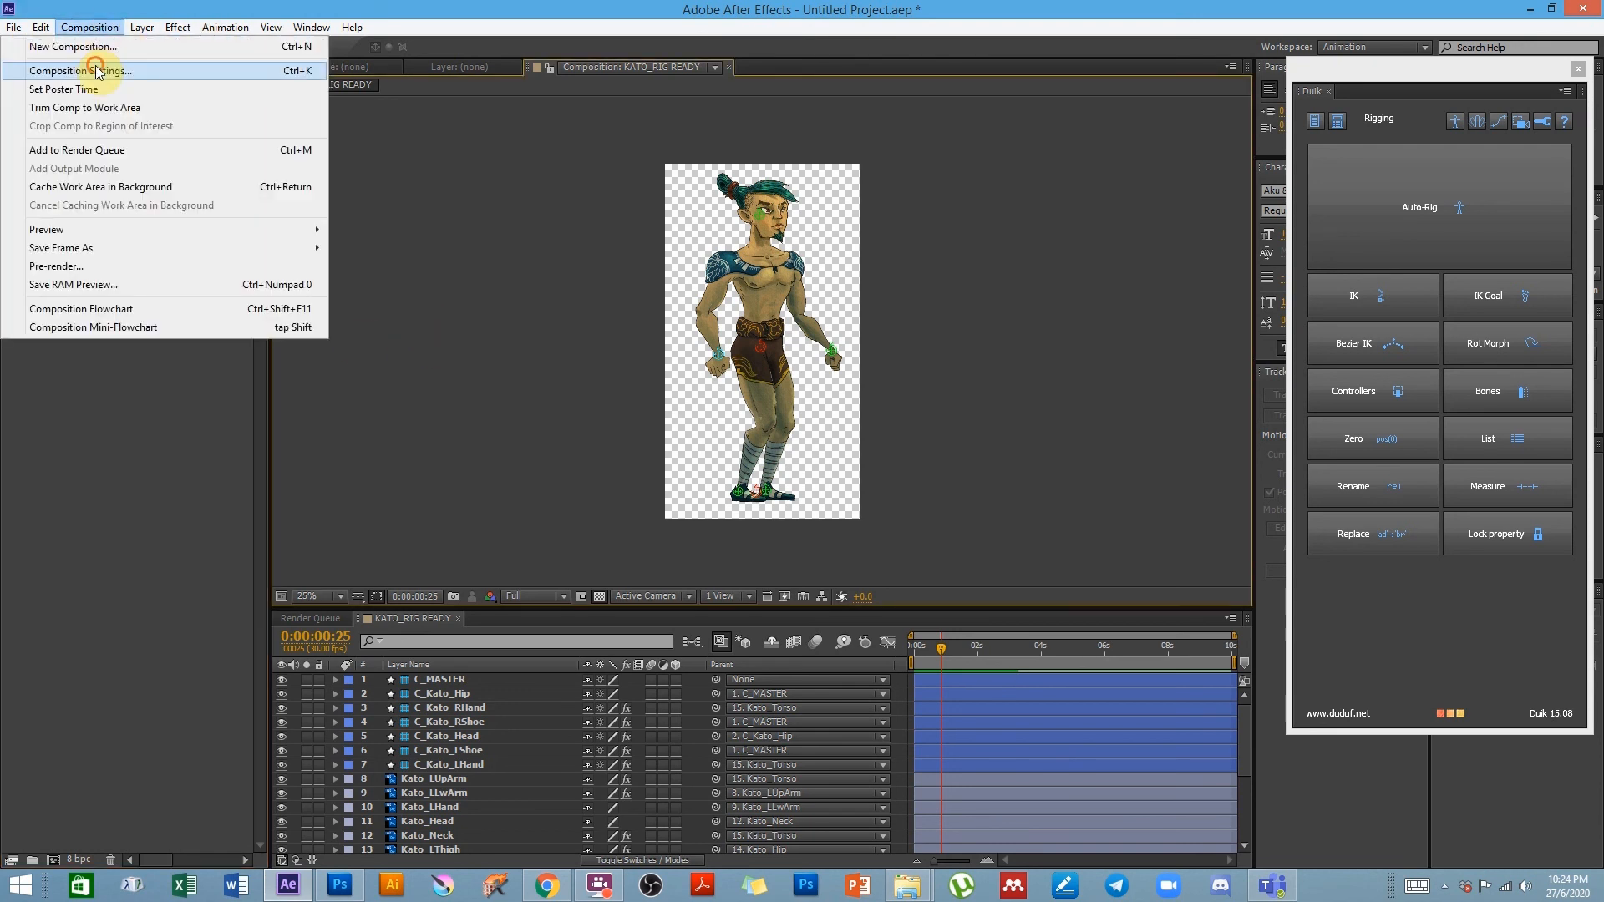
left_click(105, 68)
left_click(874, 249)
type("1920")
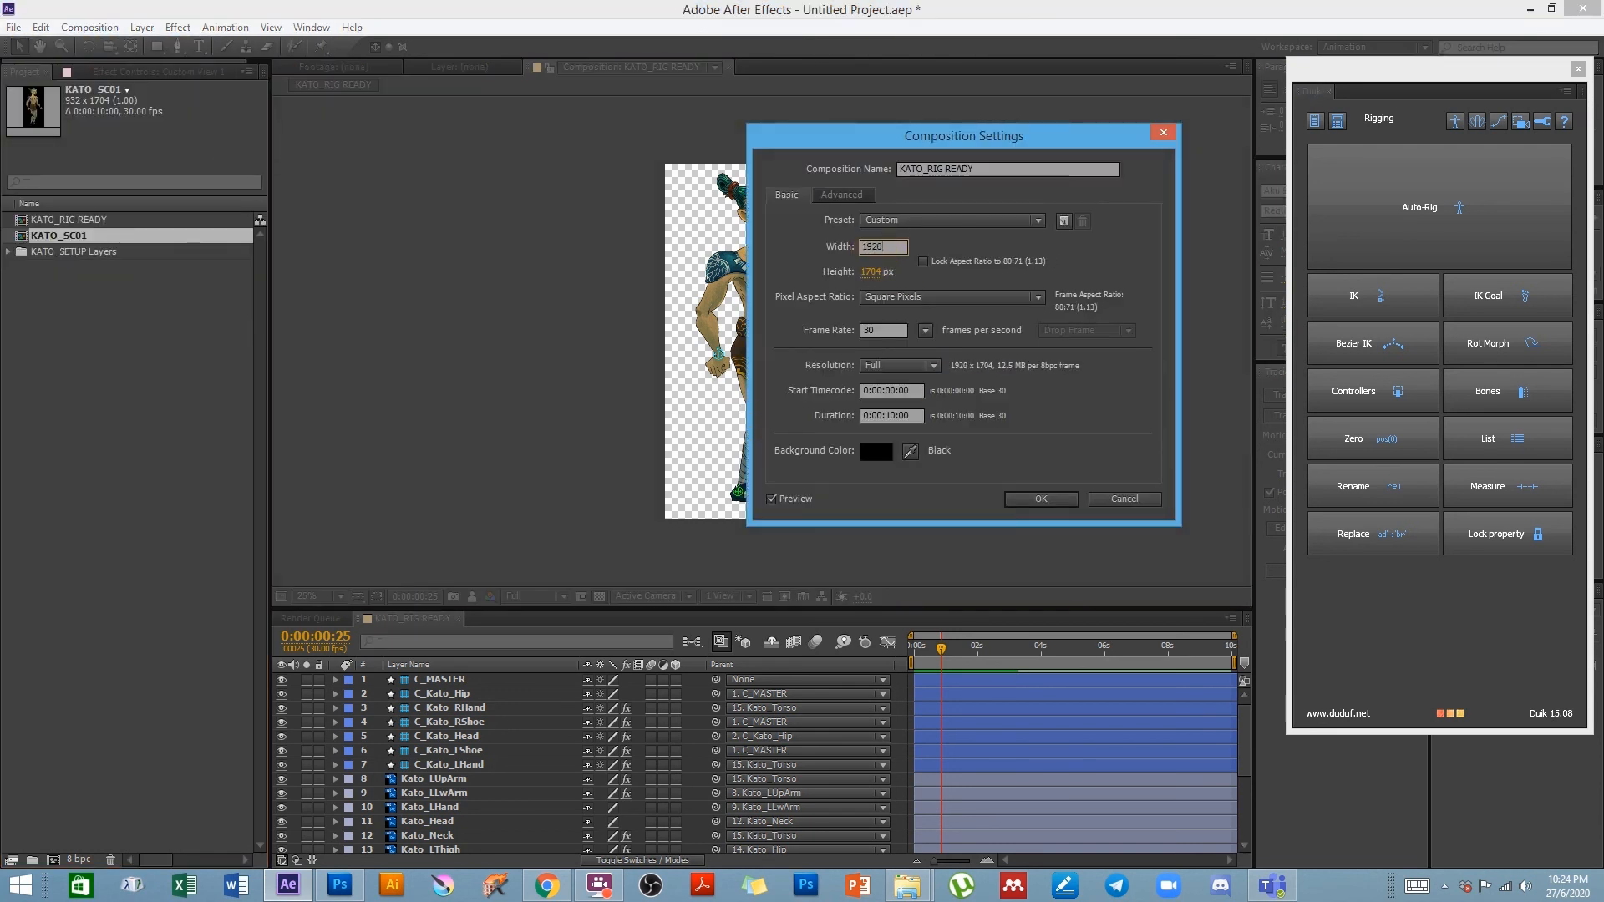
key("Tab")
type("10")
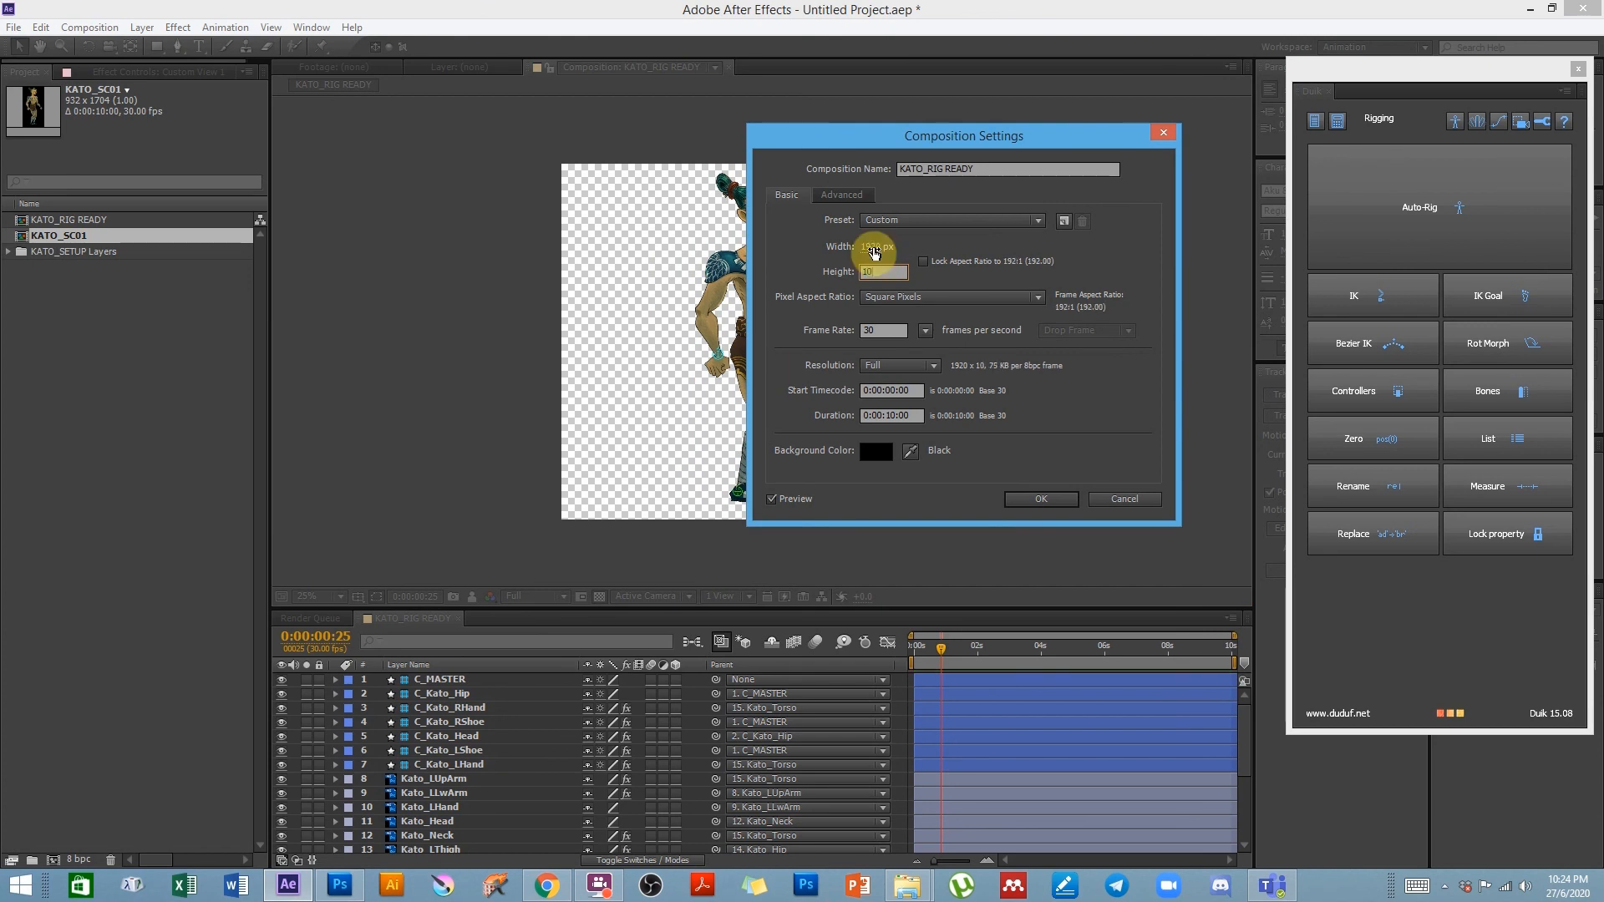
type("80")
key("Return")
- Scale C_MASTER to 63% and move it up and left so the whole character stands inside the frame
left_click(444, 681)
left_click(754, 491)
key("s")
left_click_drag(601, 702, 573, 691)
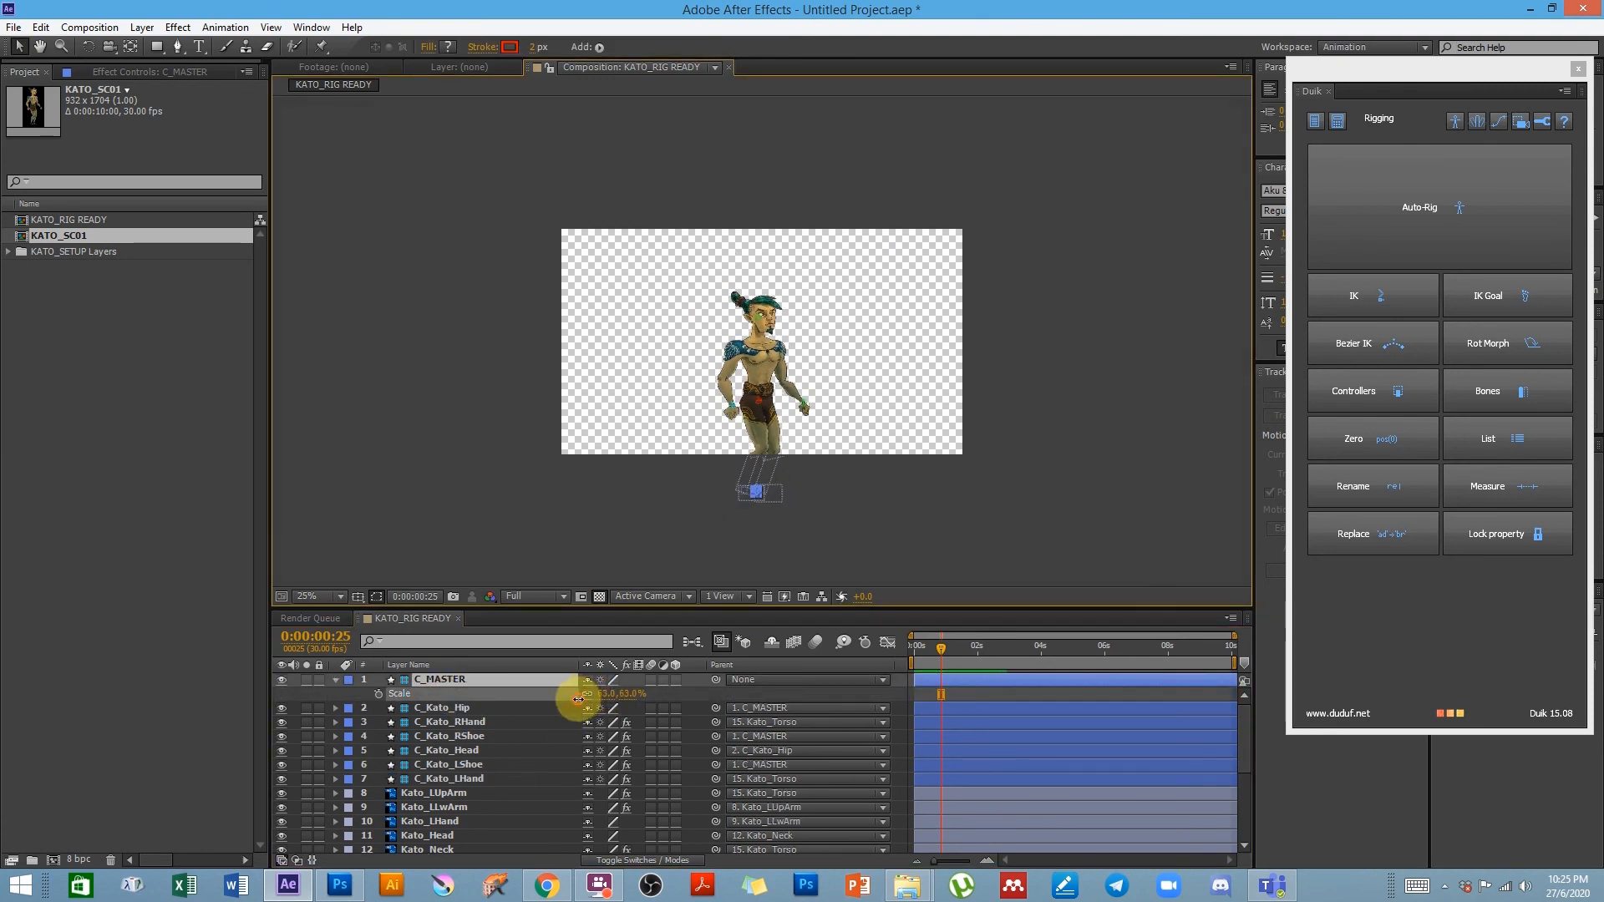
left_click(756, 493)
left_click_drag(756, 493, 660, 447)
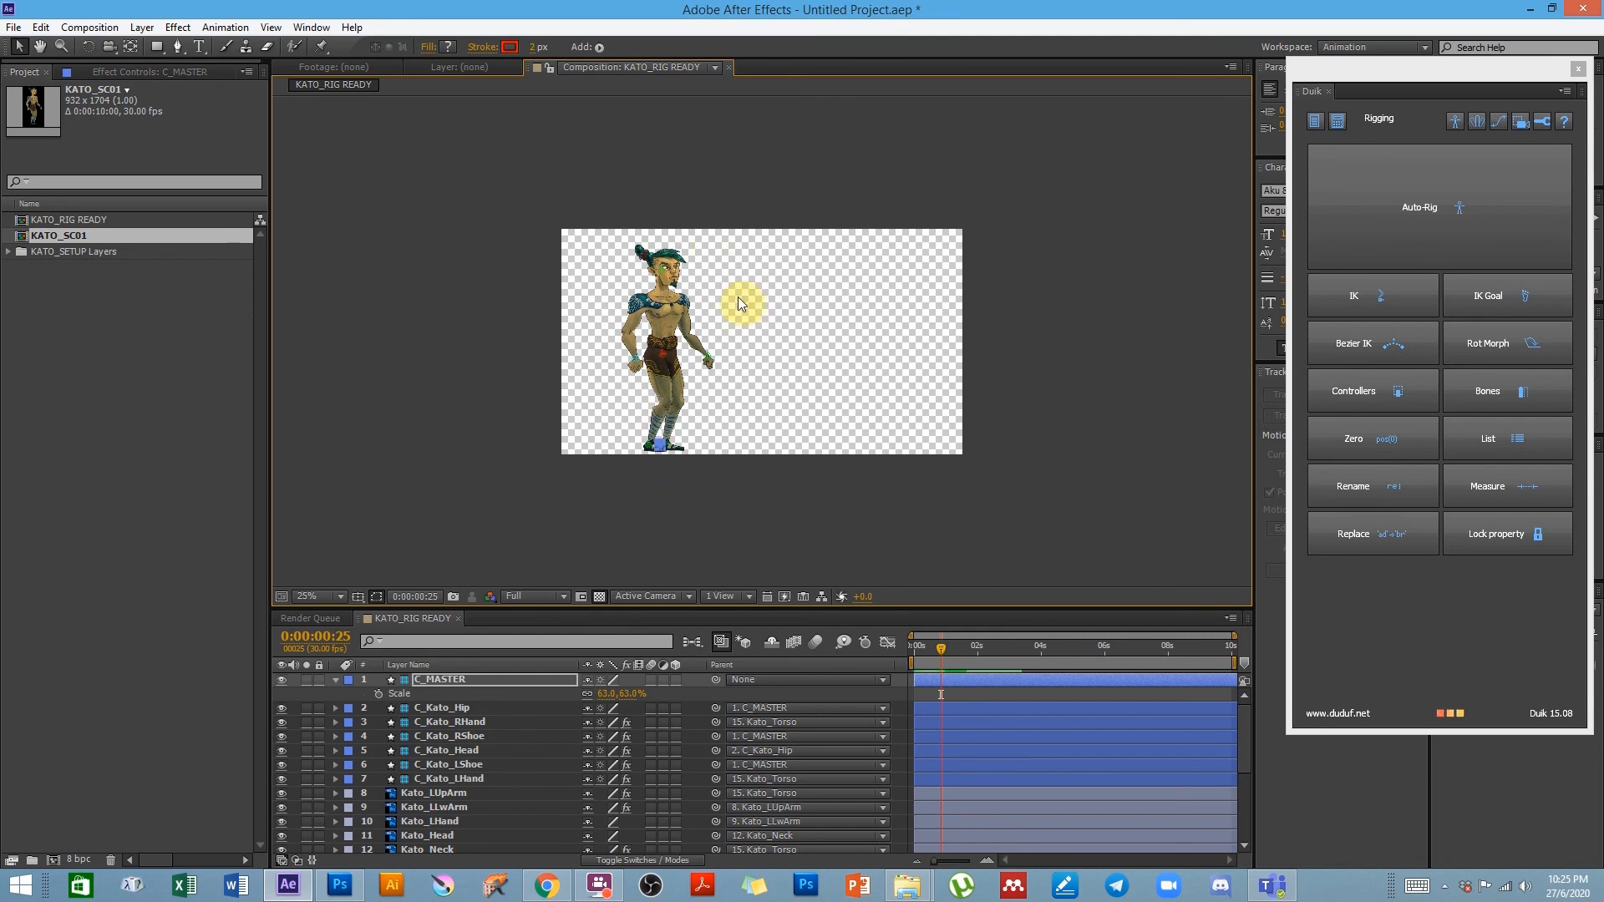
- Pose both arms by moving the C_Kato_RHand and C_Kato_LHand controllers outward and up from the body
scroll(679, 411, "up", 2)
left_click_drag(676, 413, 802, 301)
key("v")
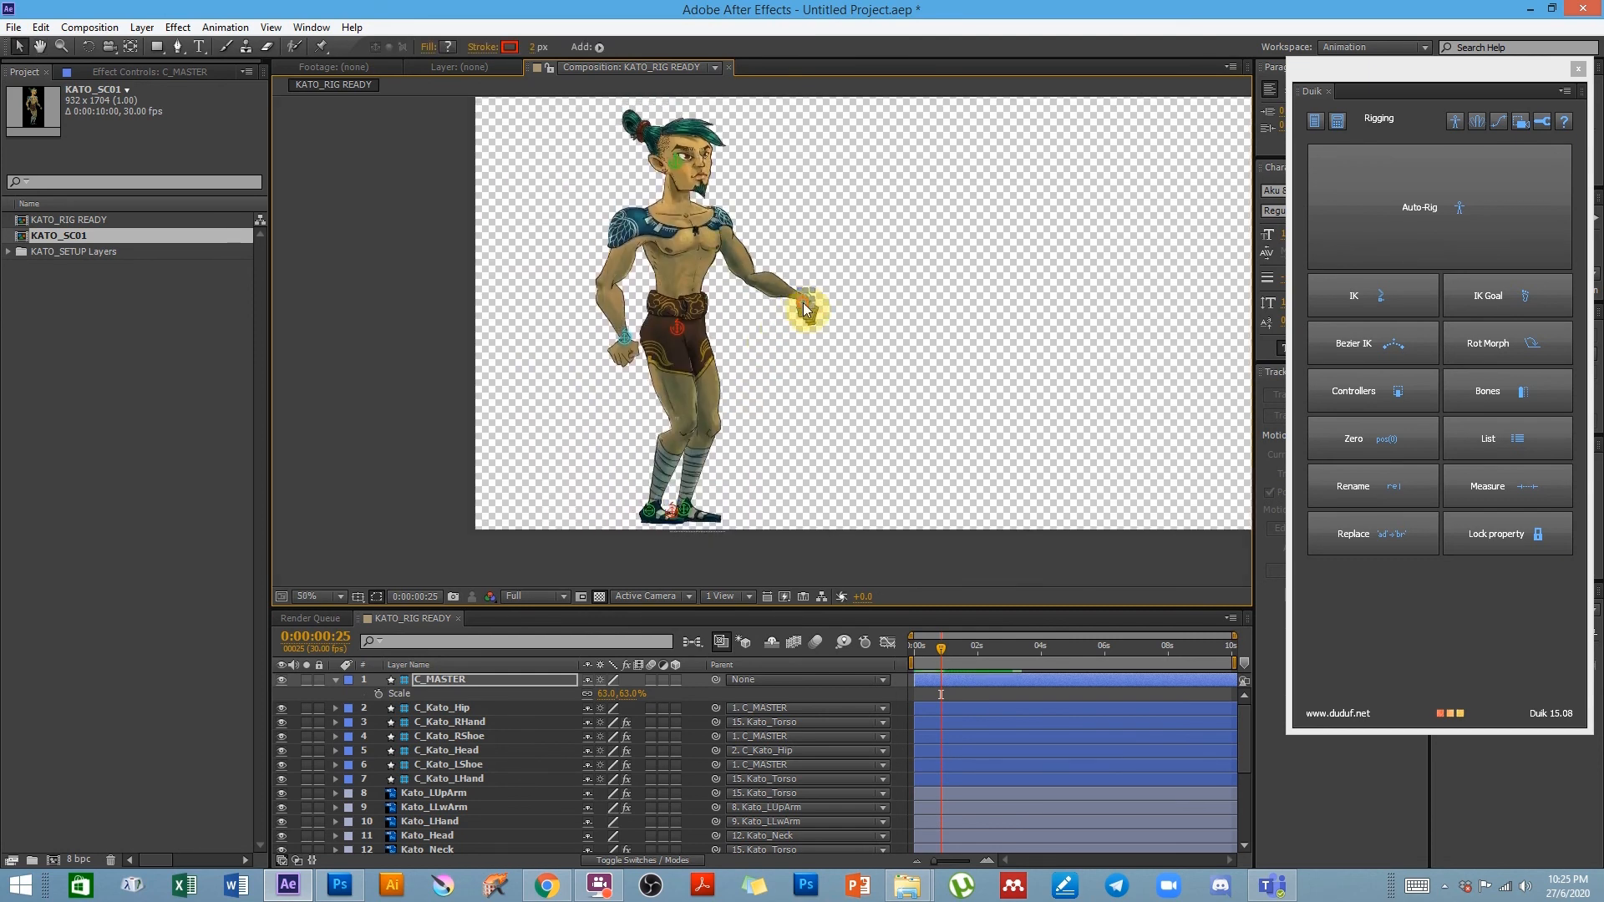
left_click_drag(627, 350, 603, 324)
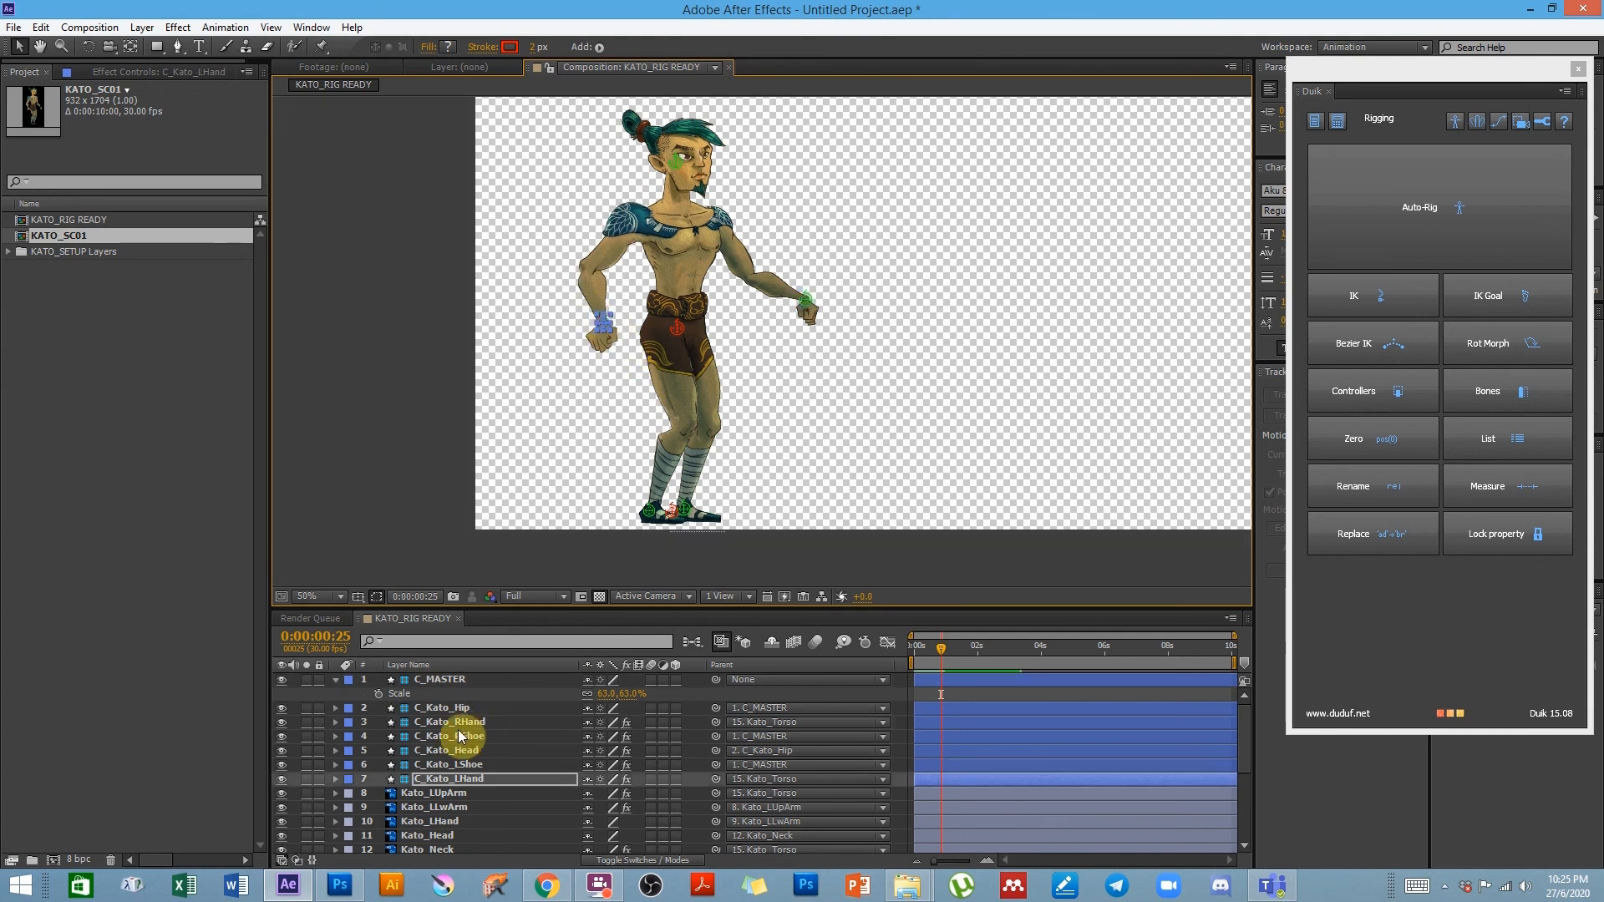
- Mark all the character's body part layers, from Kato_LUpArm down to the last layer, as shy and hide shy layers
left_click_drag(475, 605, 499, 468)
left_click_drag(500, 540, 500, 414)
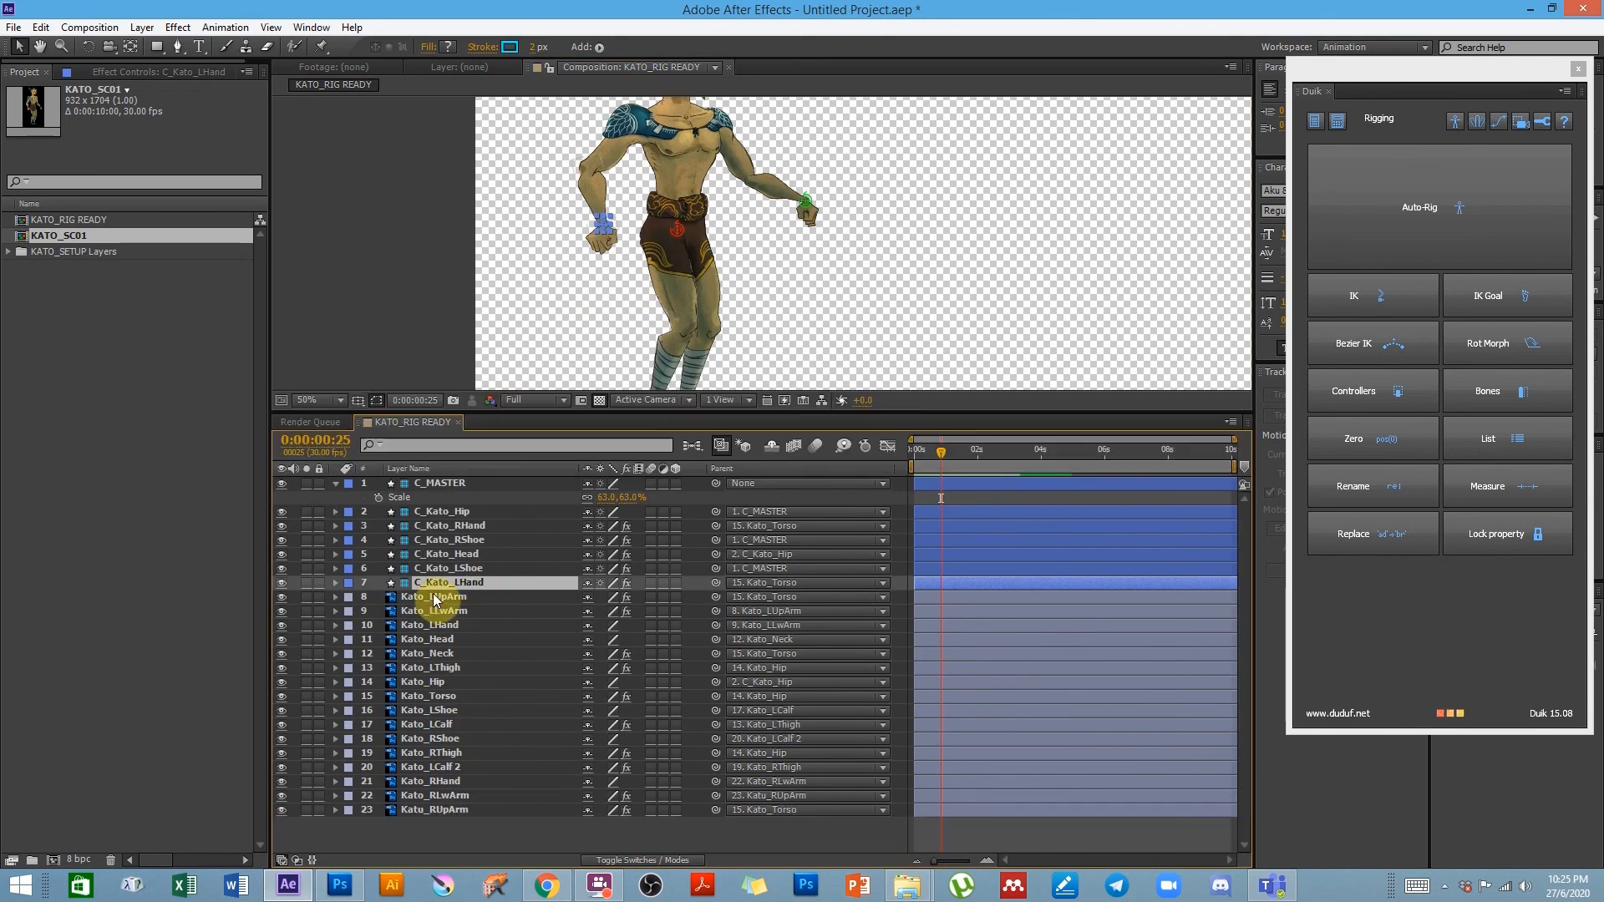
left_click(423, 814)
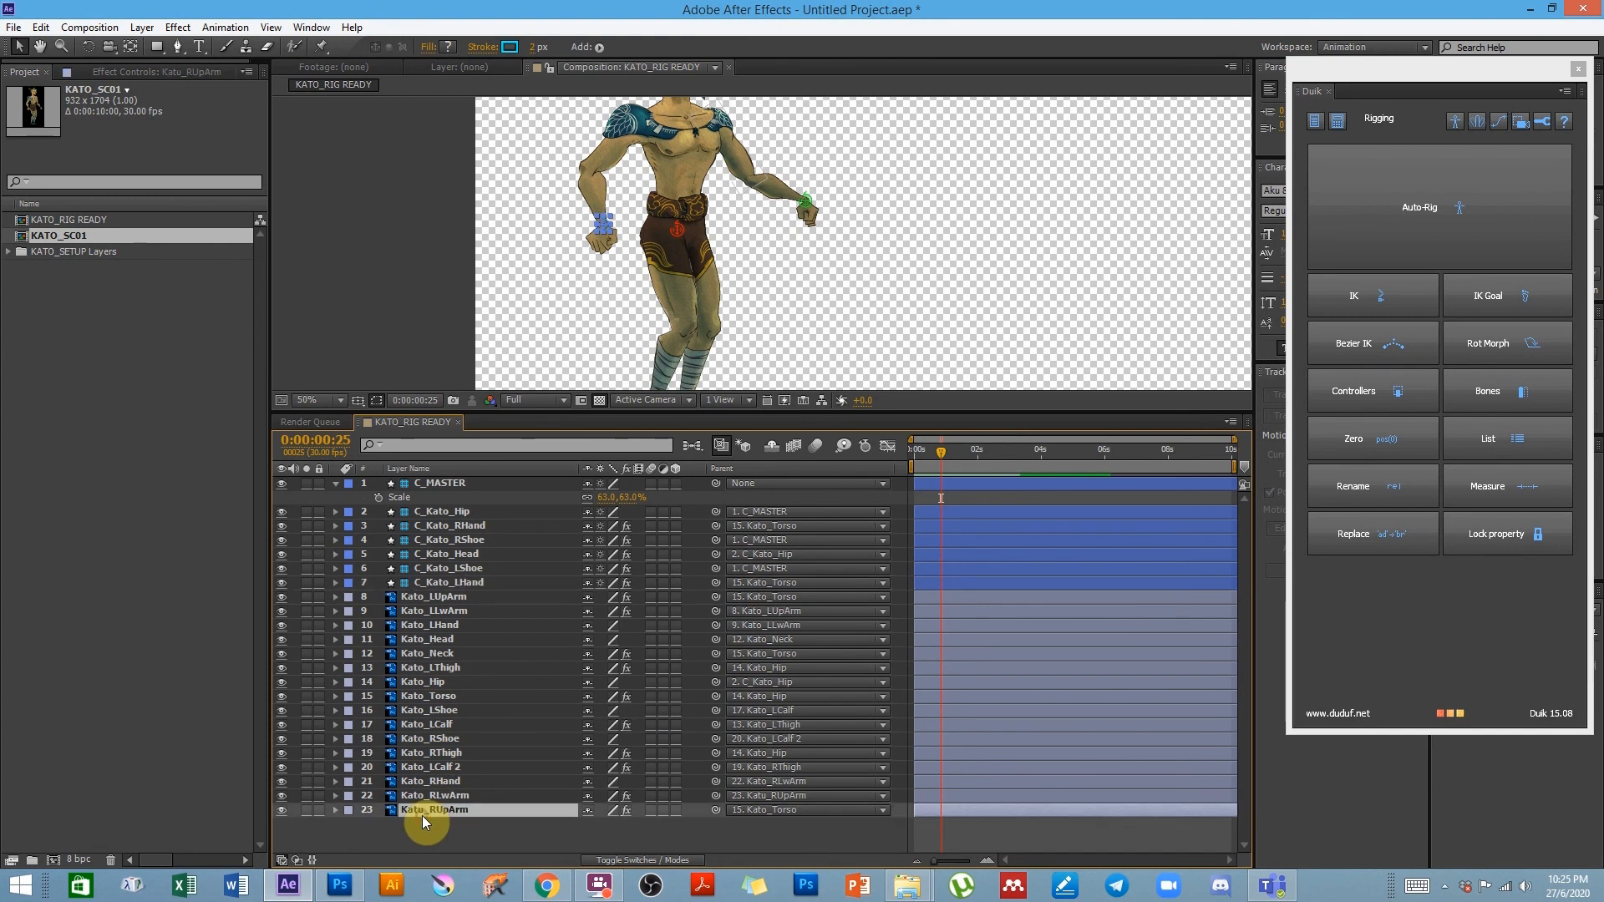
left_click(435, 598, "shift")
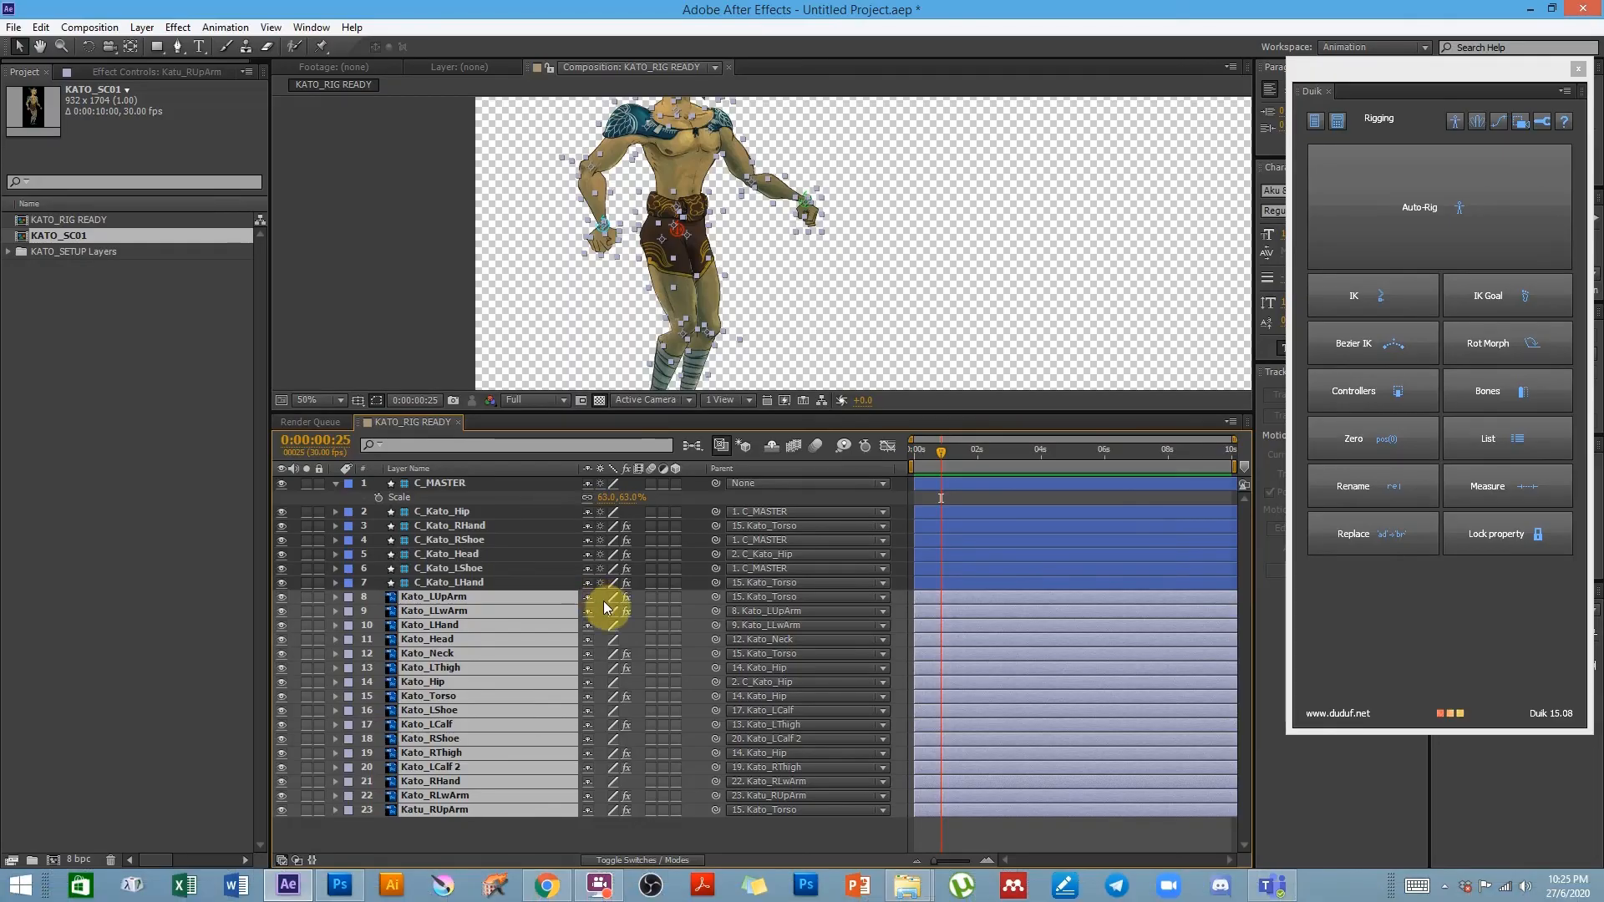
left_click(569, 609)
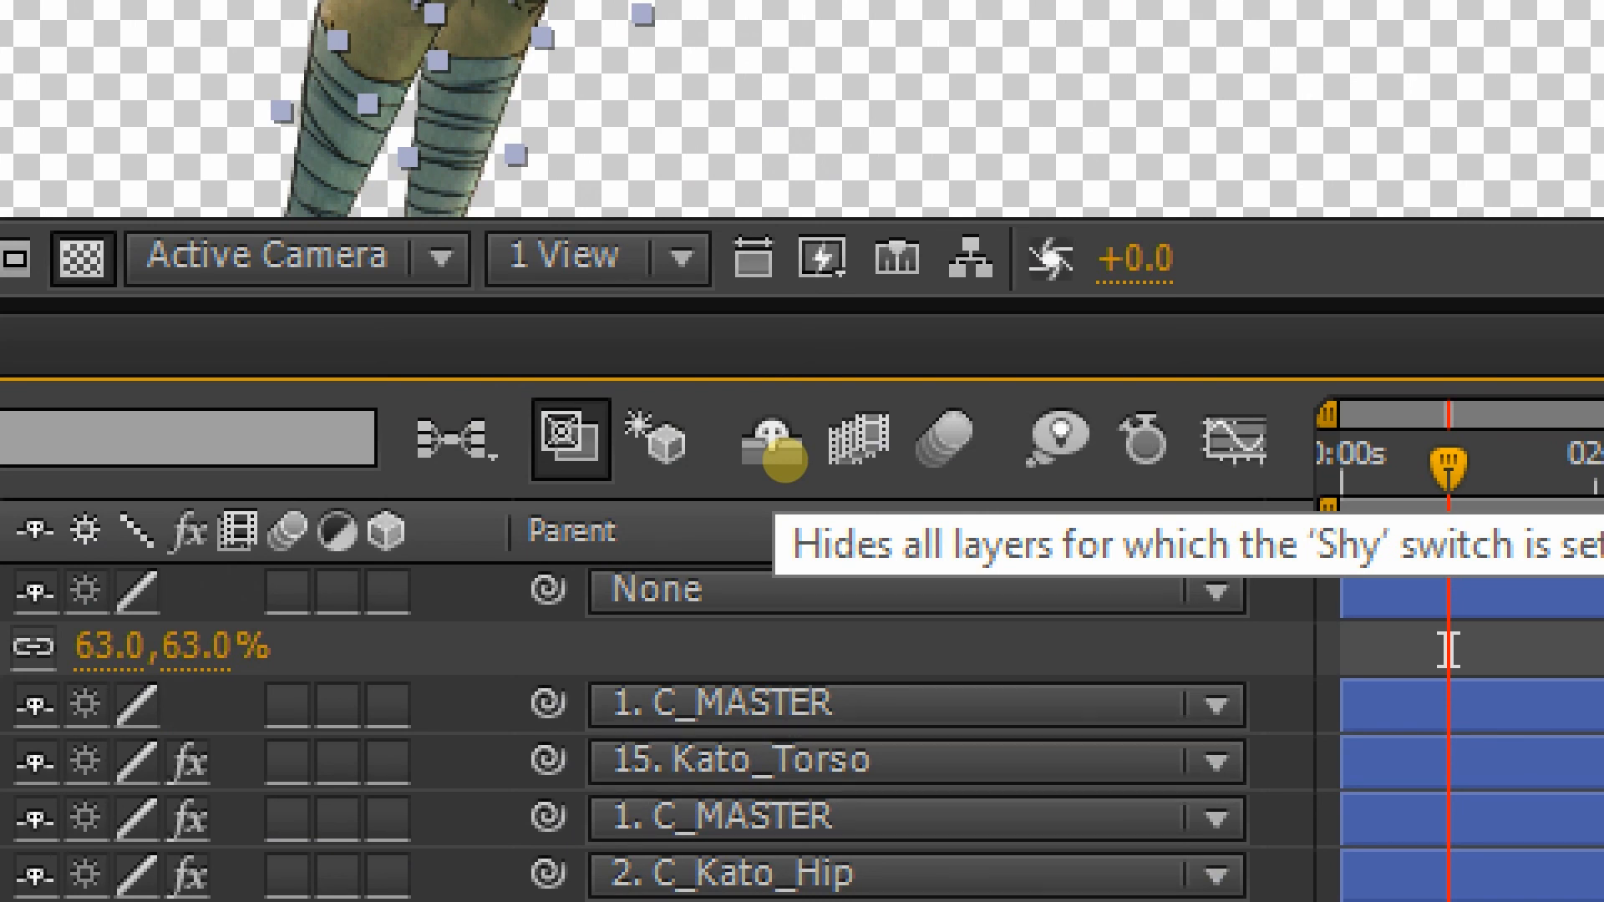
left_click(777, 447)
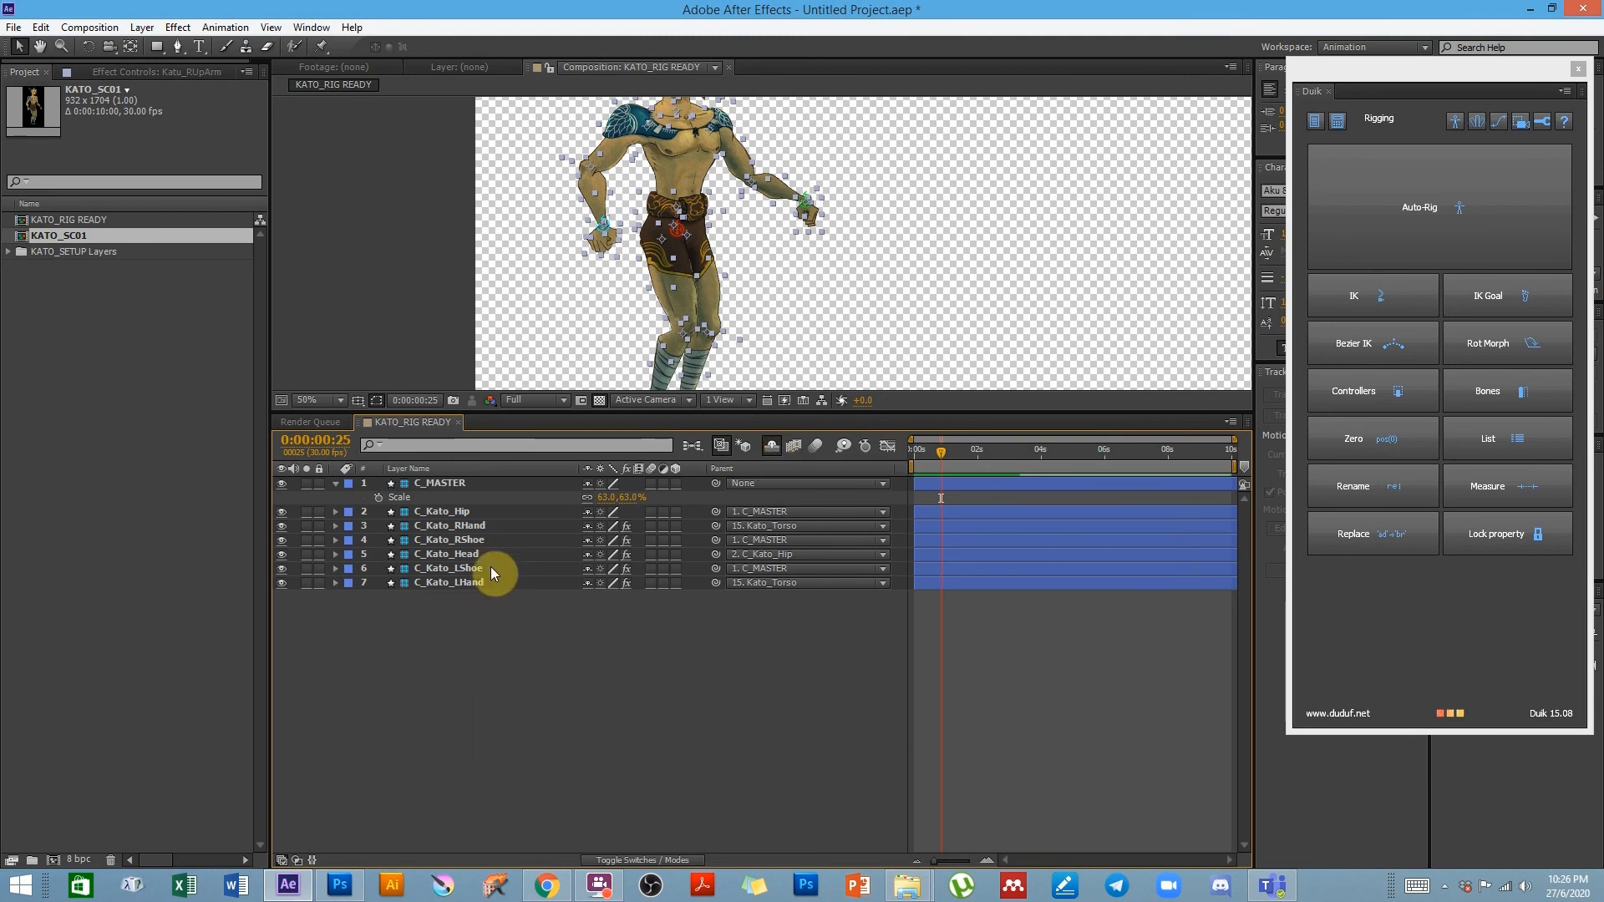
- Show the shy body part layers again, and hide them once more to demonstrate the toggle
left_click_drag(534, 413, 522, 596)
left_click(774, 628)
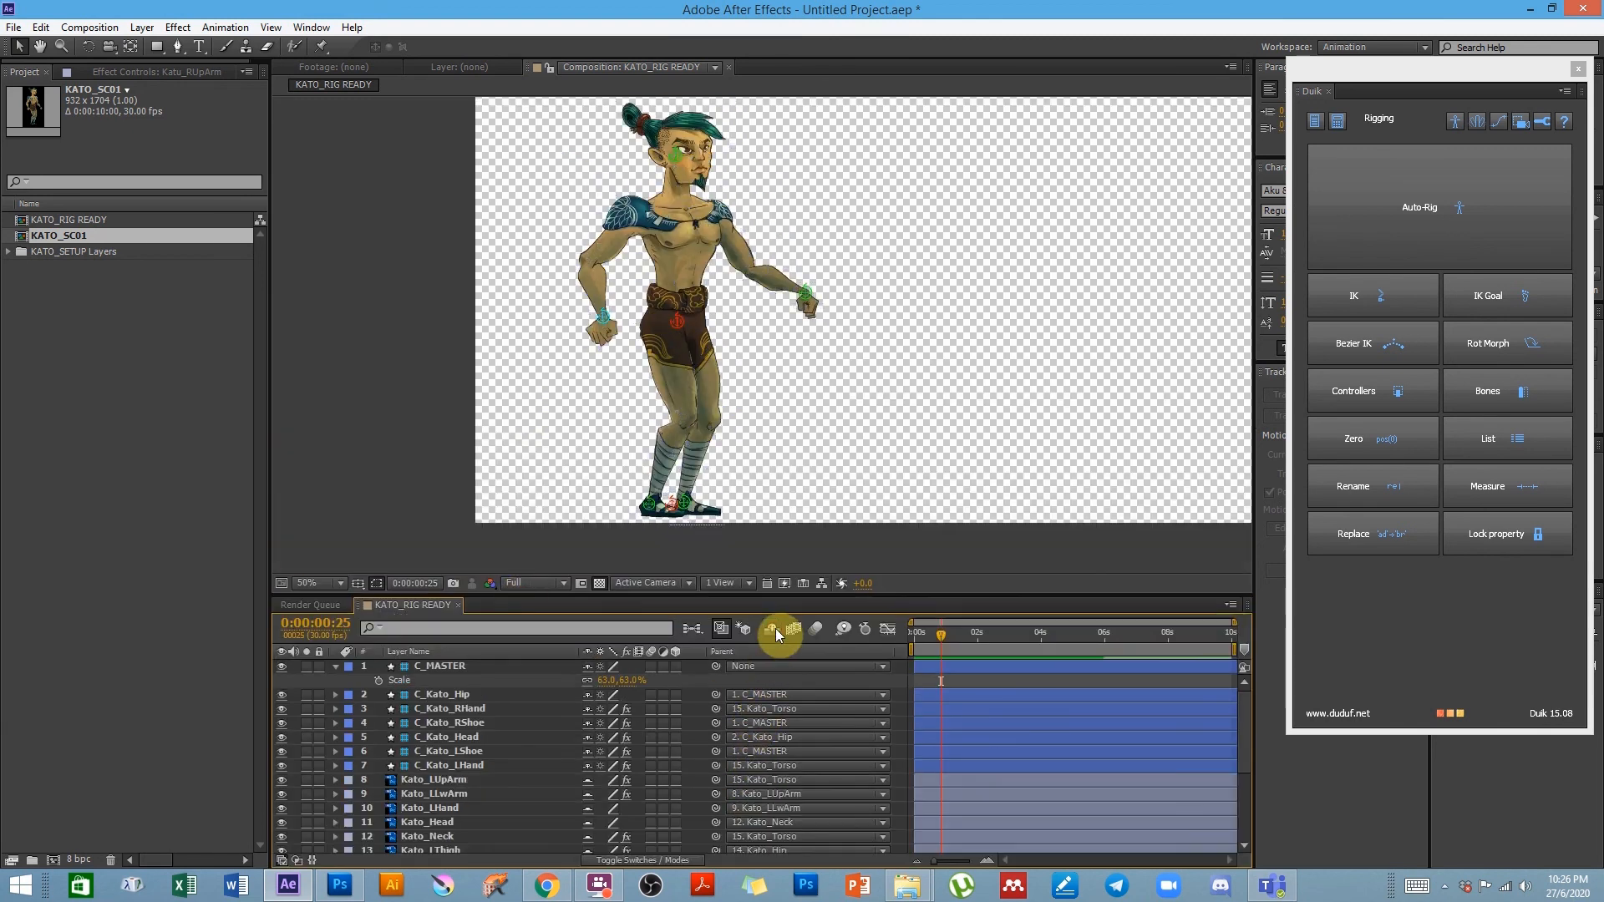
left_click(771, 632)
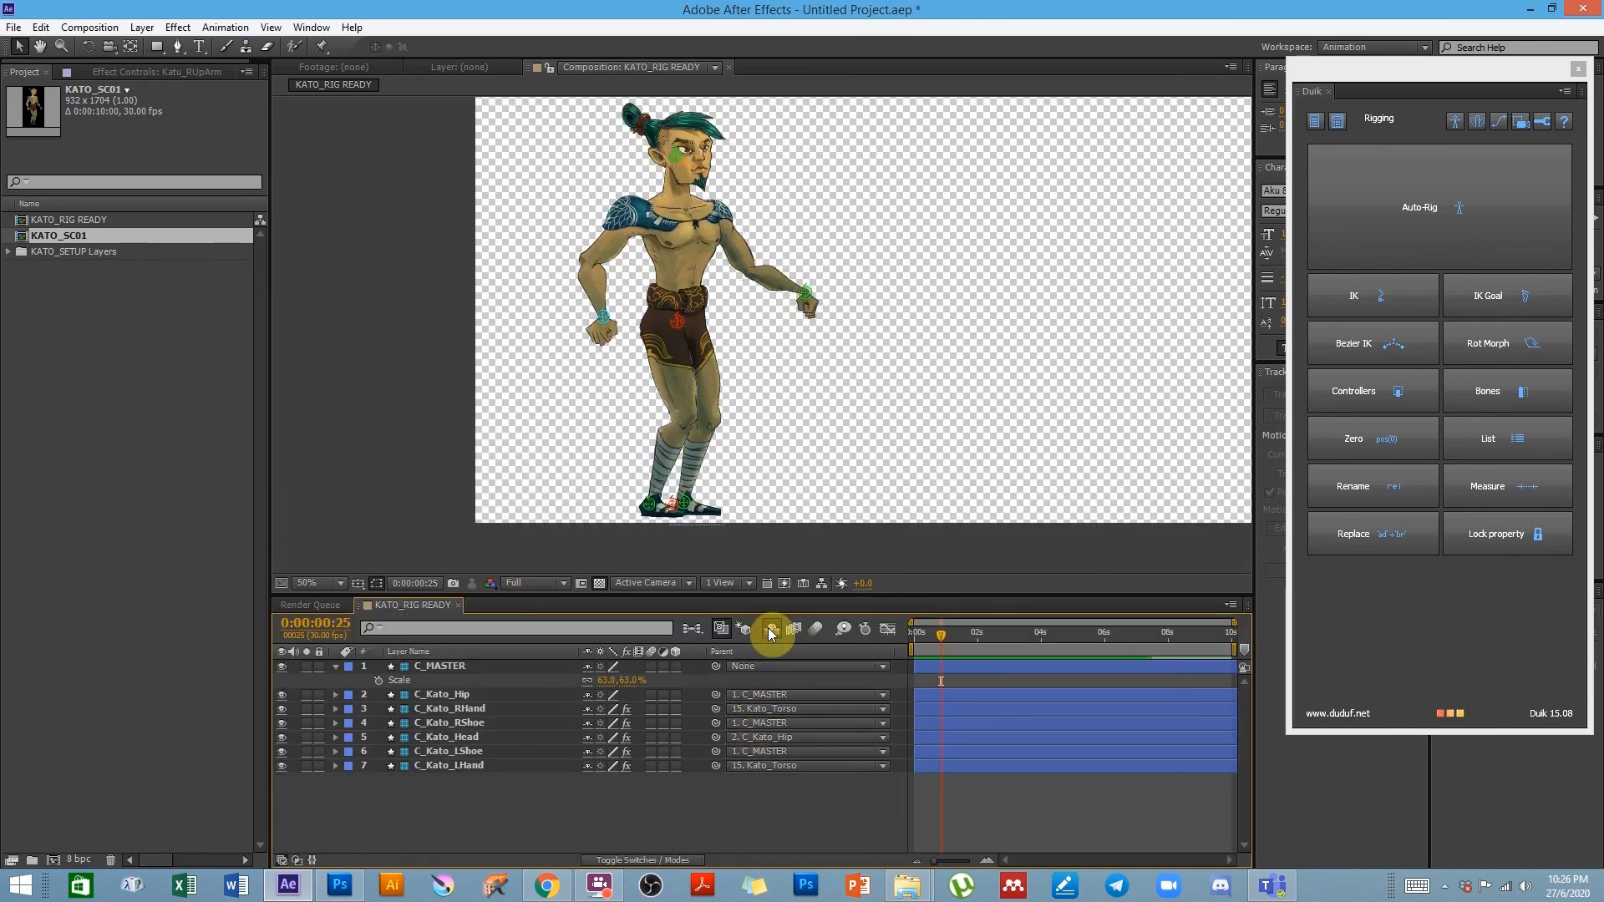
- Collapse C_MASTER's properties and select all controller layers from C_MASTER to C_Kato_LHand, keeping the full character in view
left_click_drag(506, 598, 506, 595)
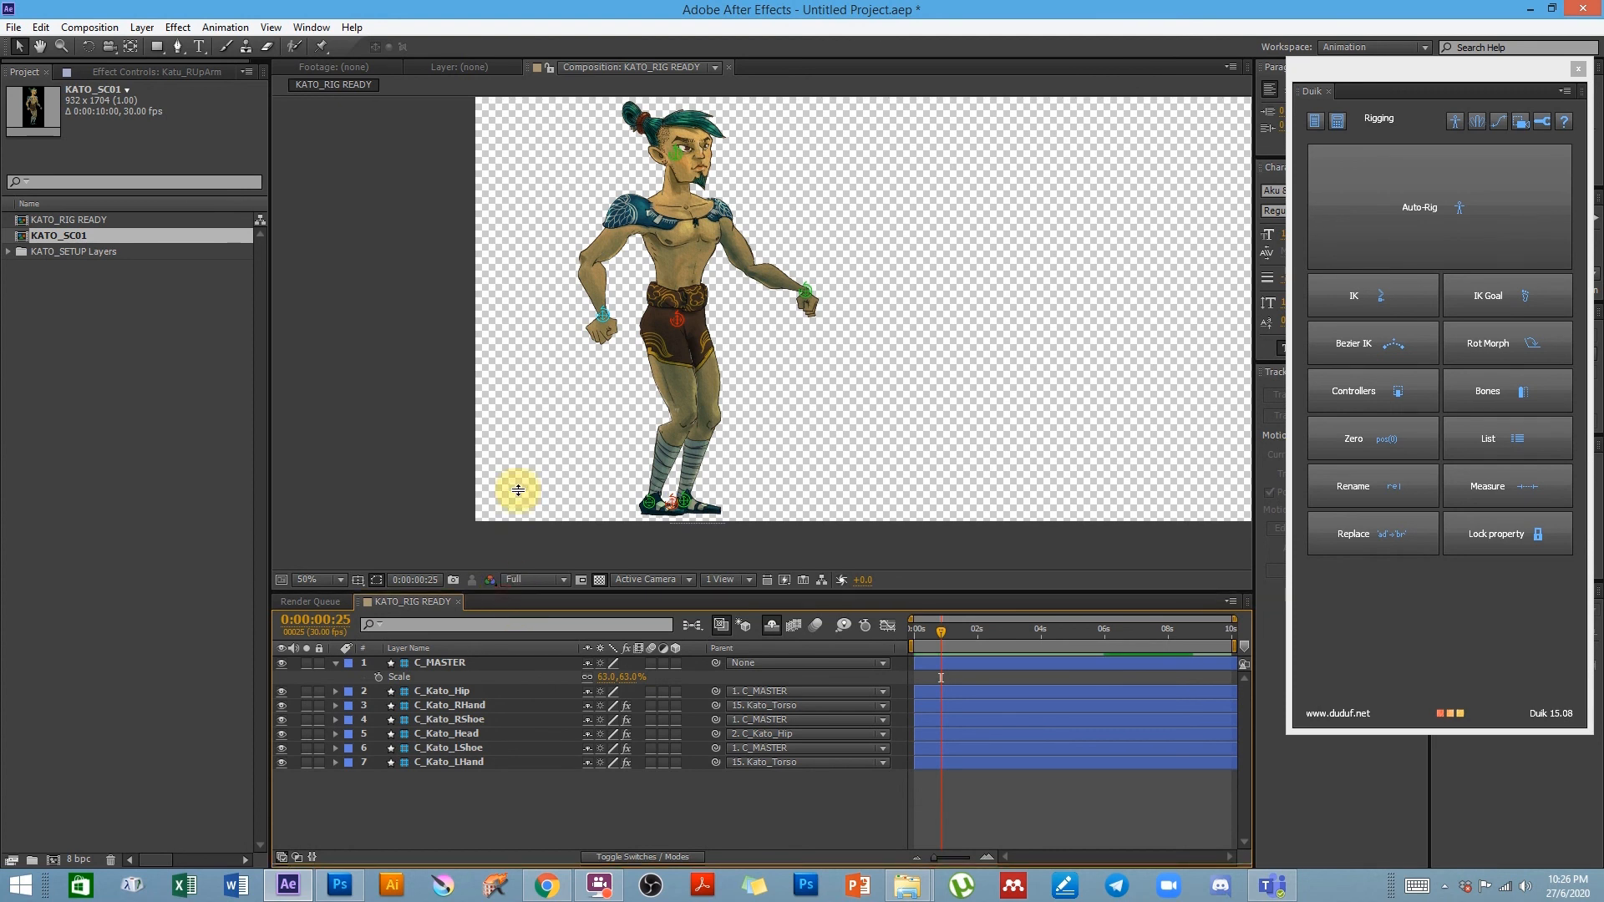
left_click_drag(518, 505, 519, 451)
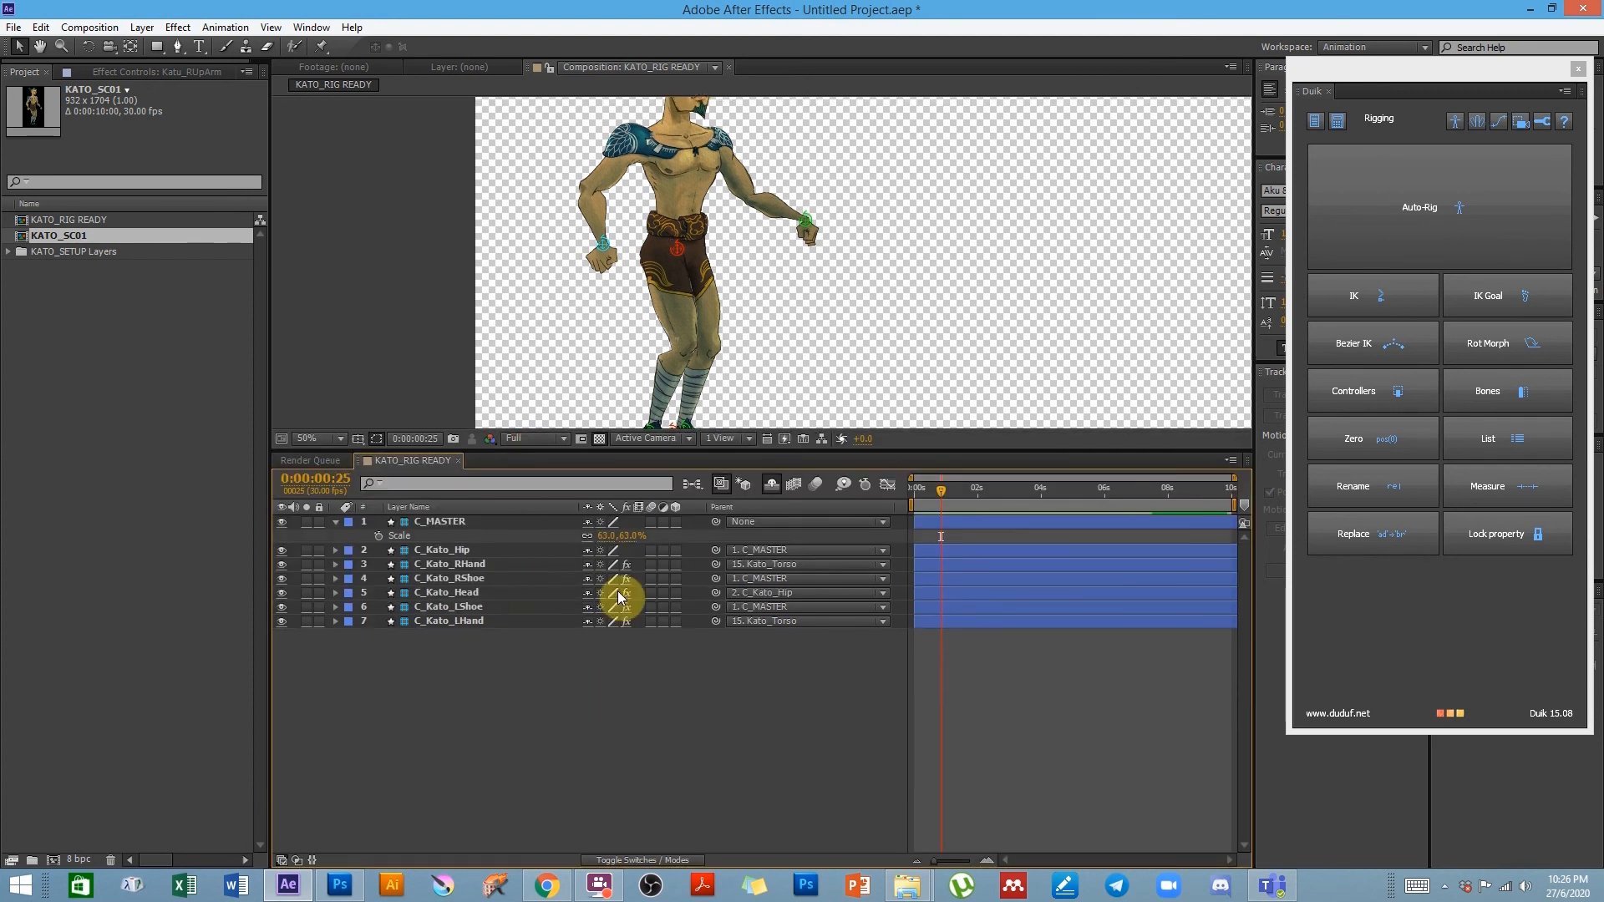
left_click(335, 521)
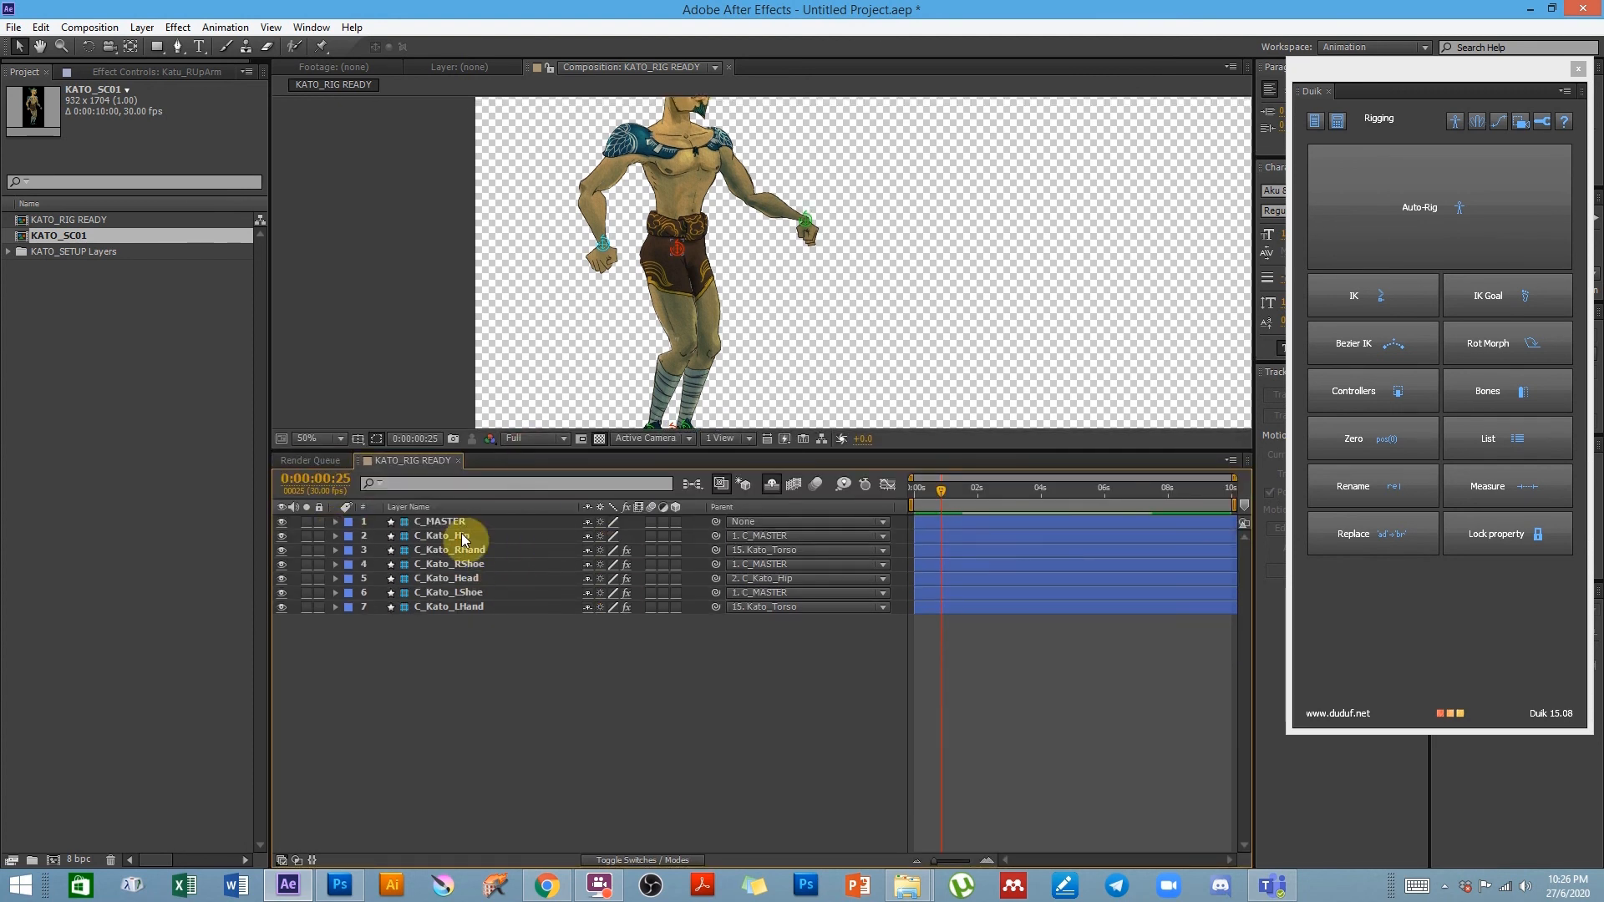
left_click(428, 522)
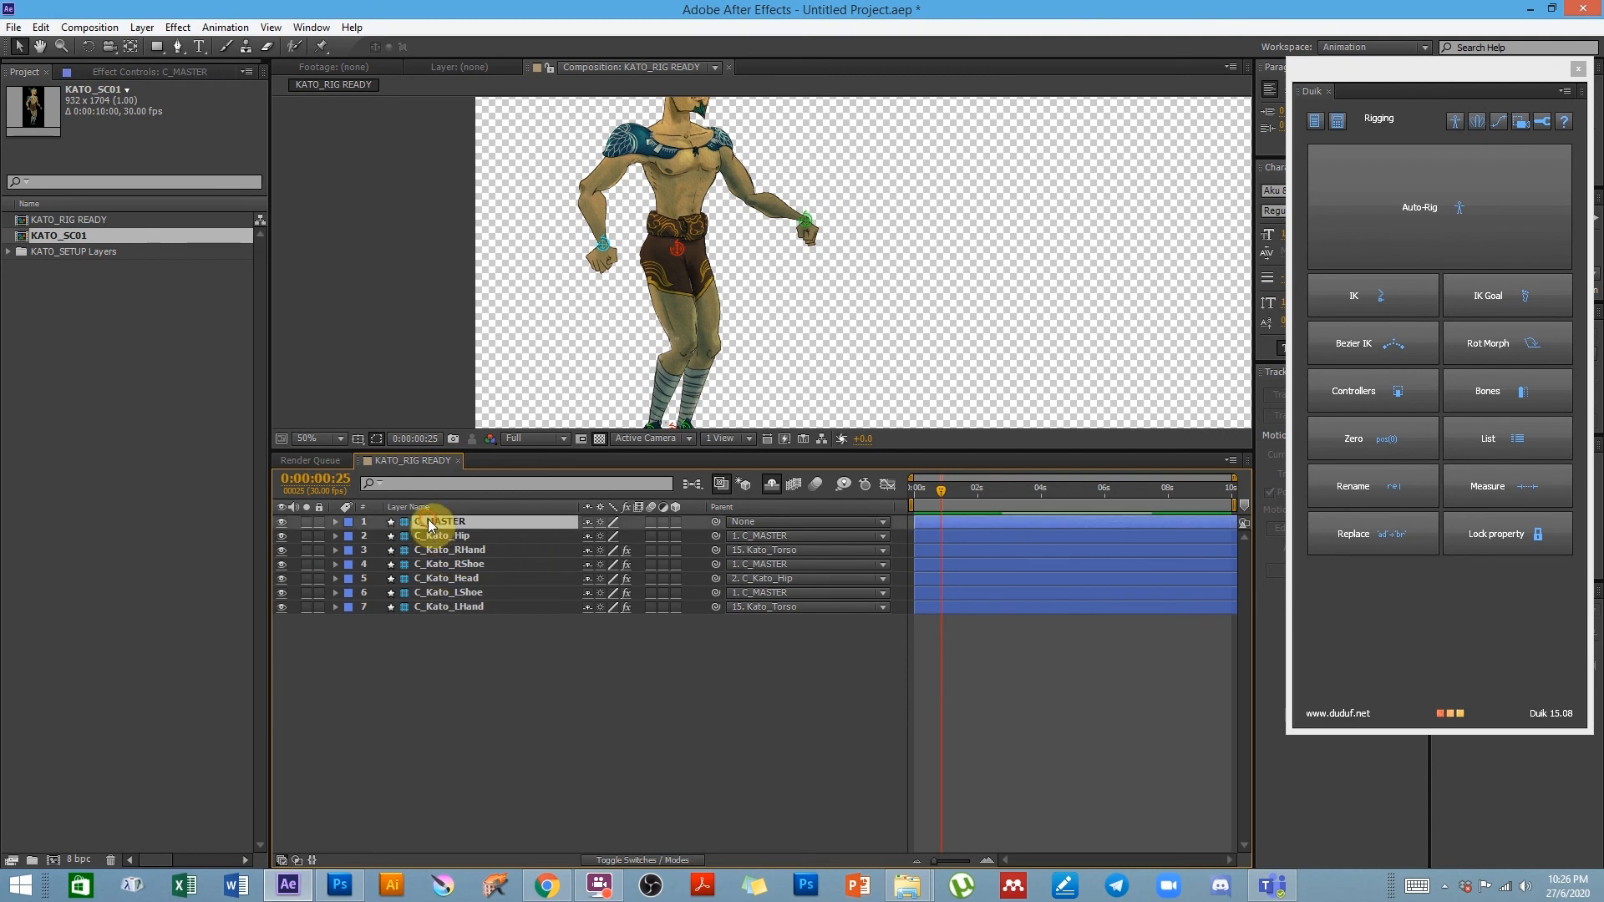
left_click(445, 607, "shift")
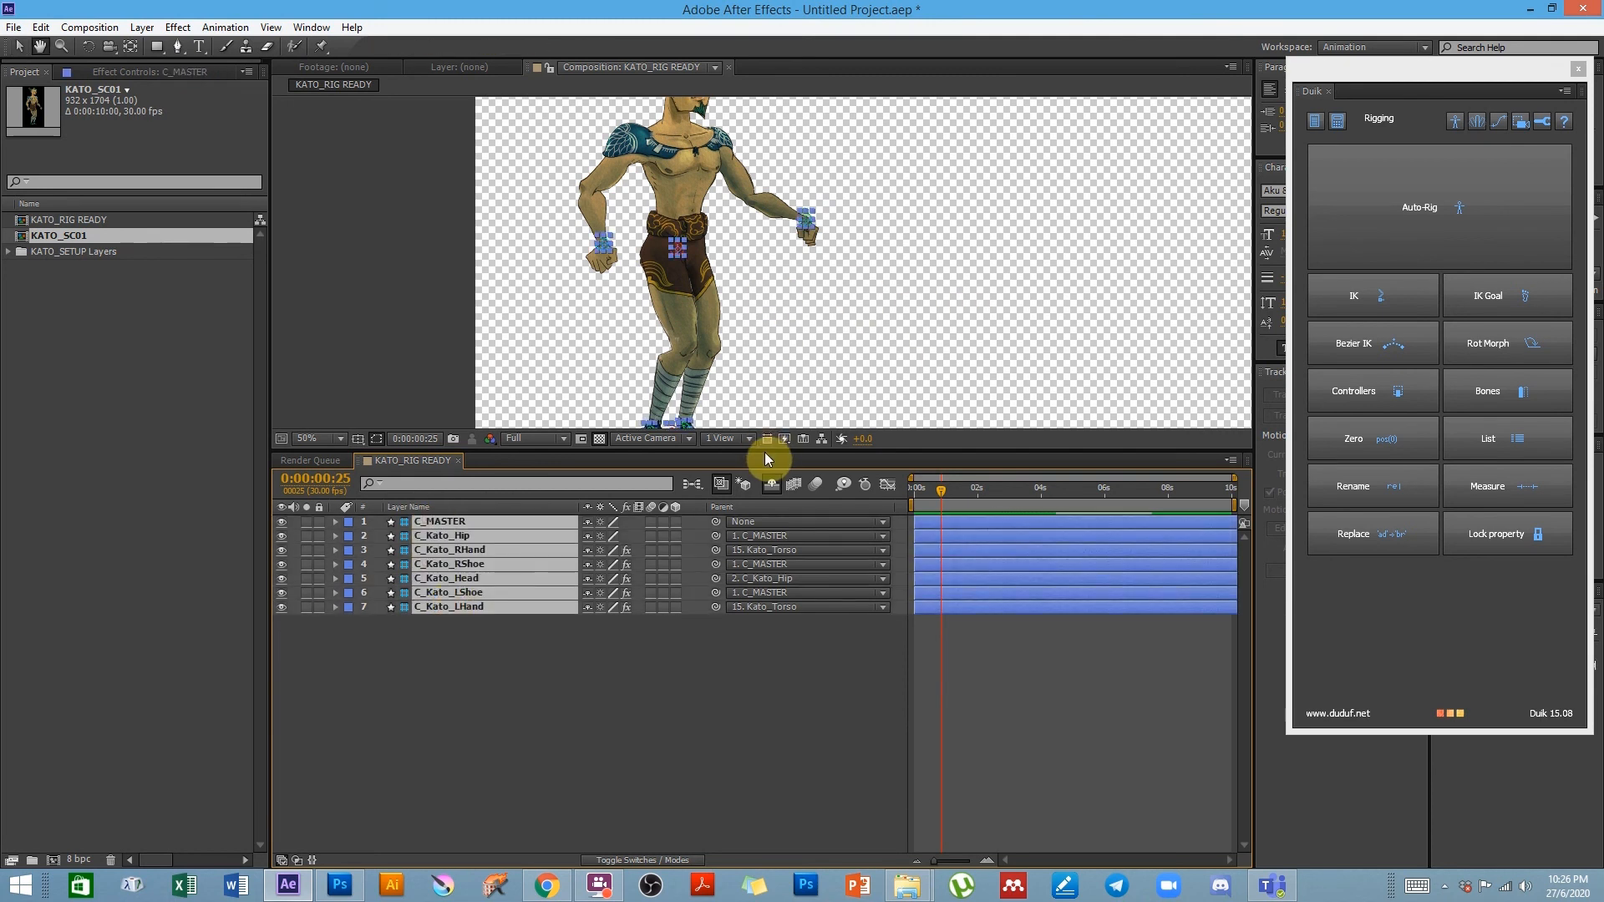
left_click_drag(758, 450, 753, 577)
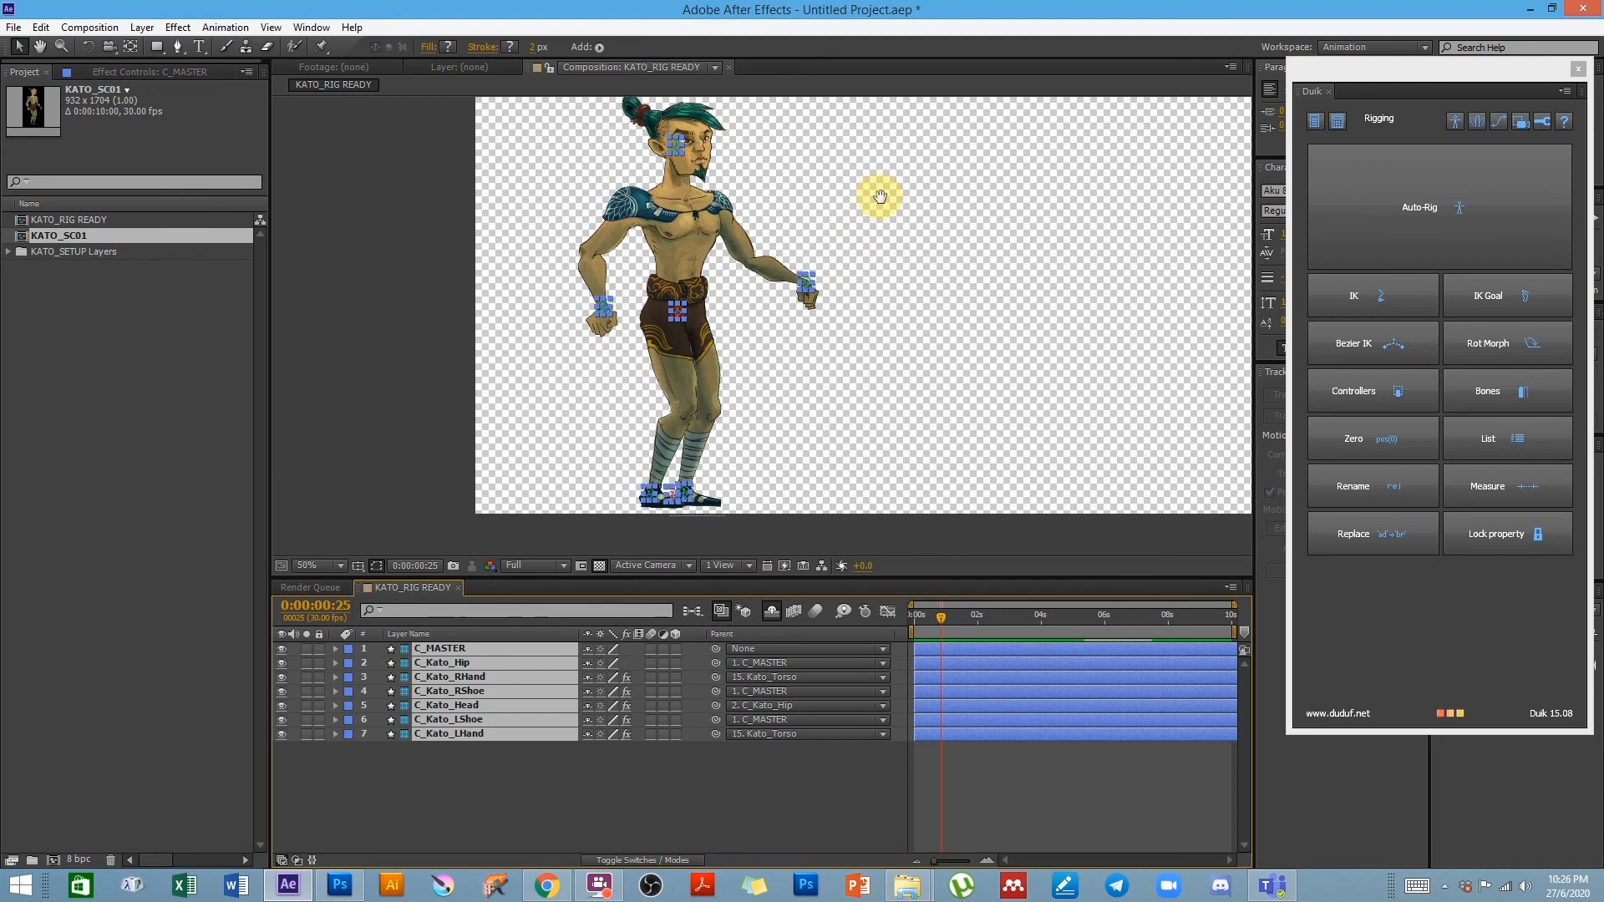
key("space")
left_click_drag(881, 197, 869, 247)
left_click_drag(917, 315, 854, 297)
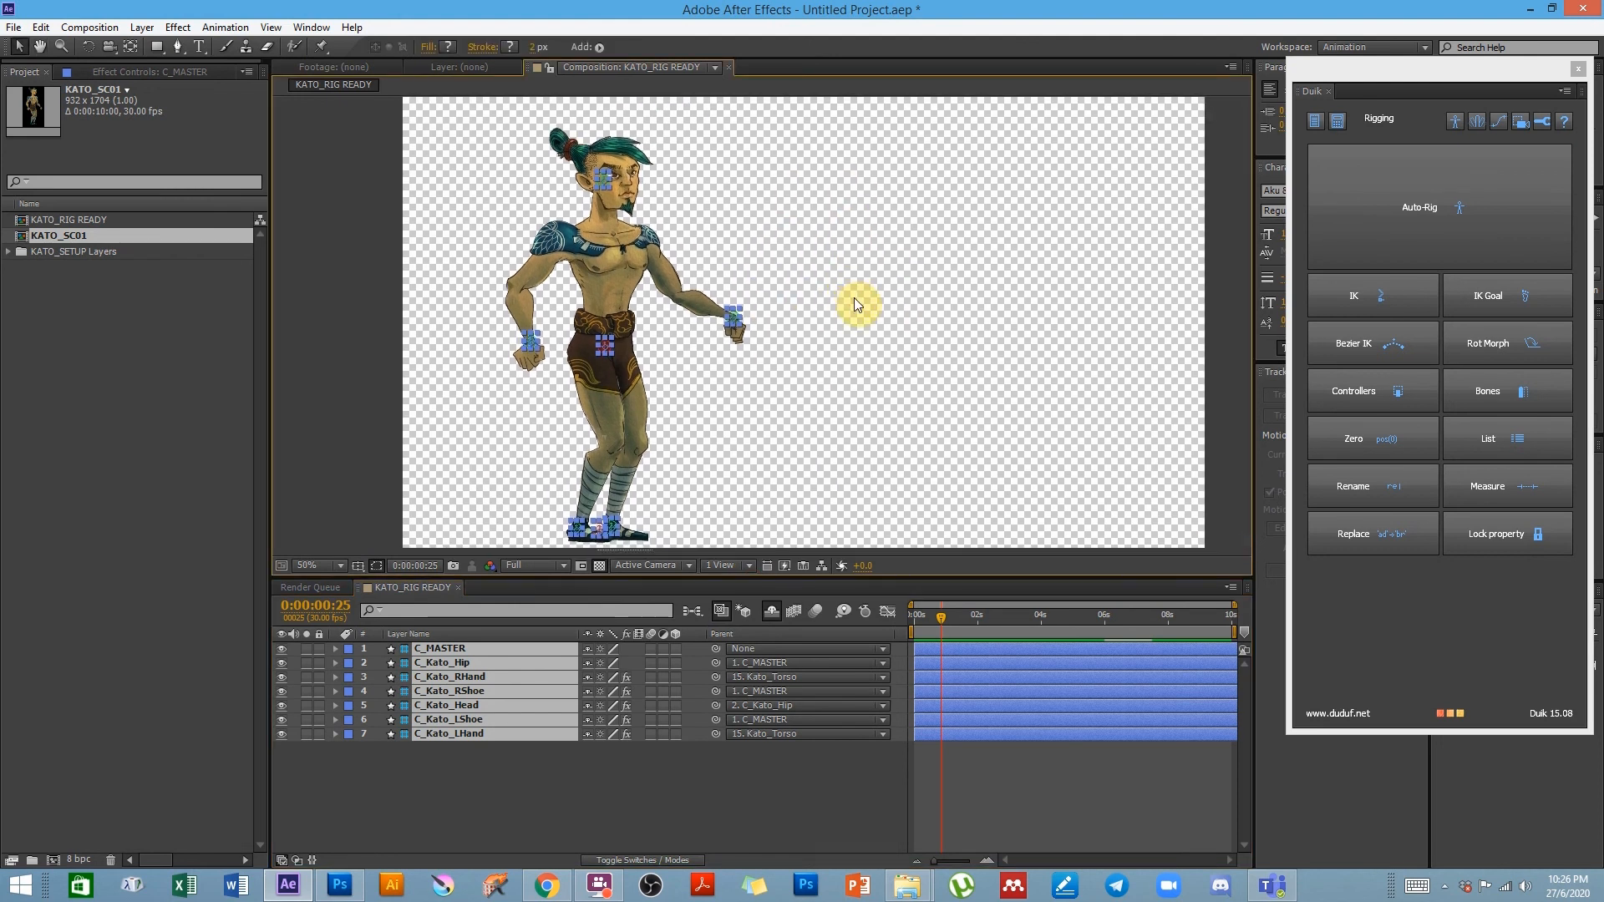